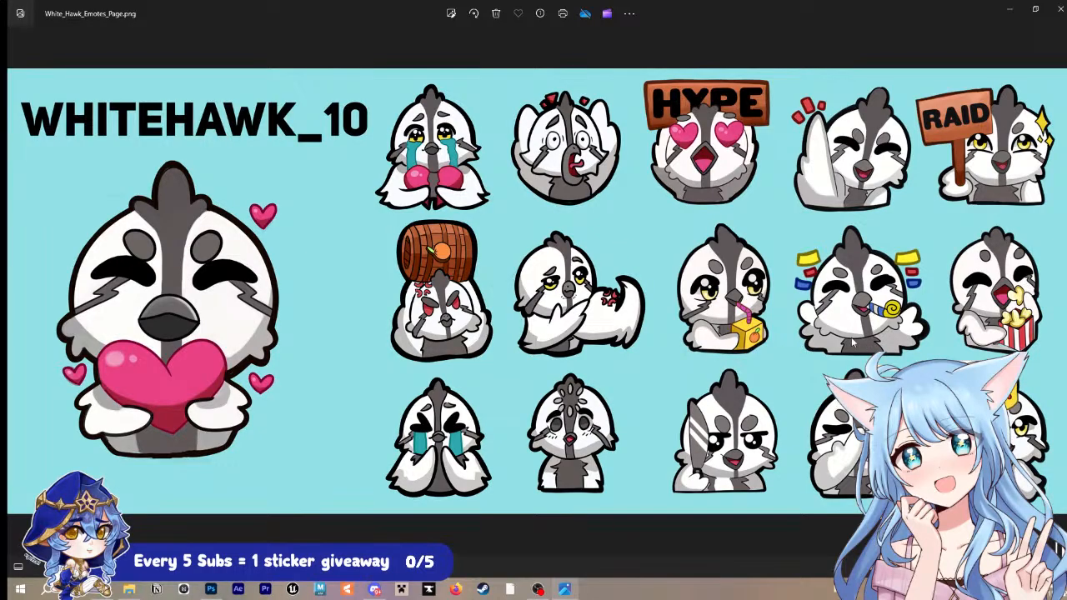
# Step: Examine the bird emotes on the White_Hawk_Emotes_Page.png sheet and close the image
pyautogui.scroll(3, 852, 342)
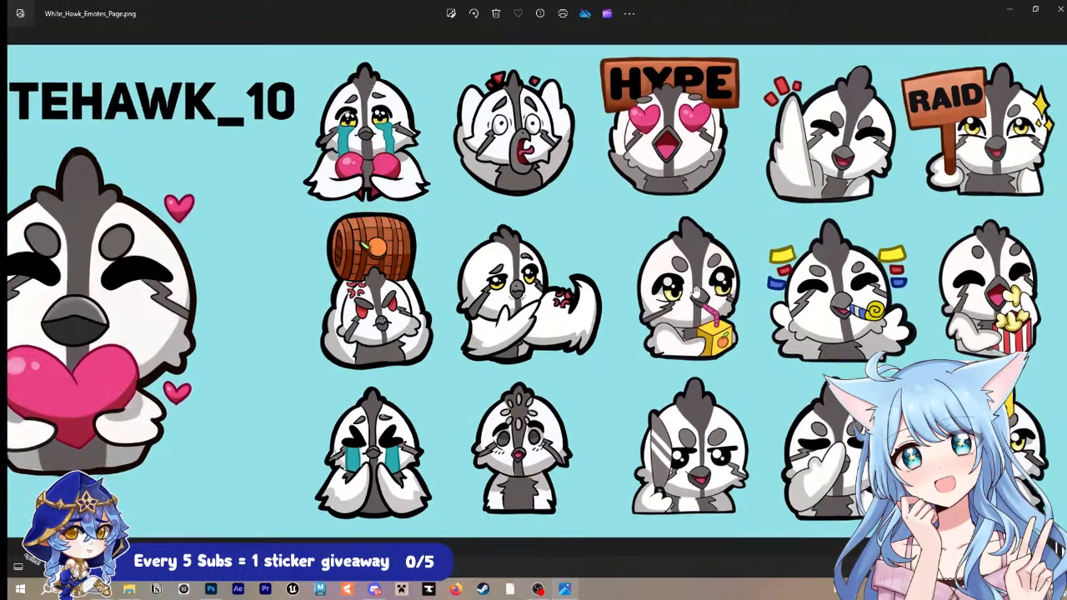
pyautogui.scroll(3, 695, 292)
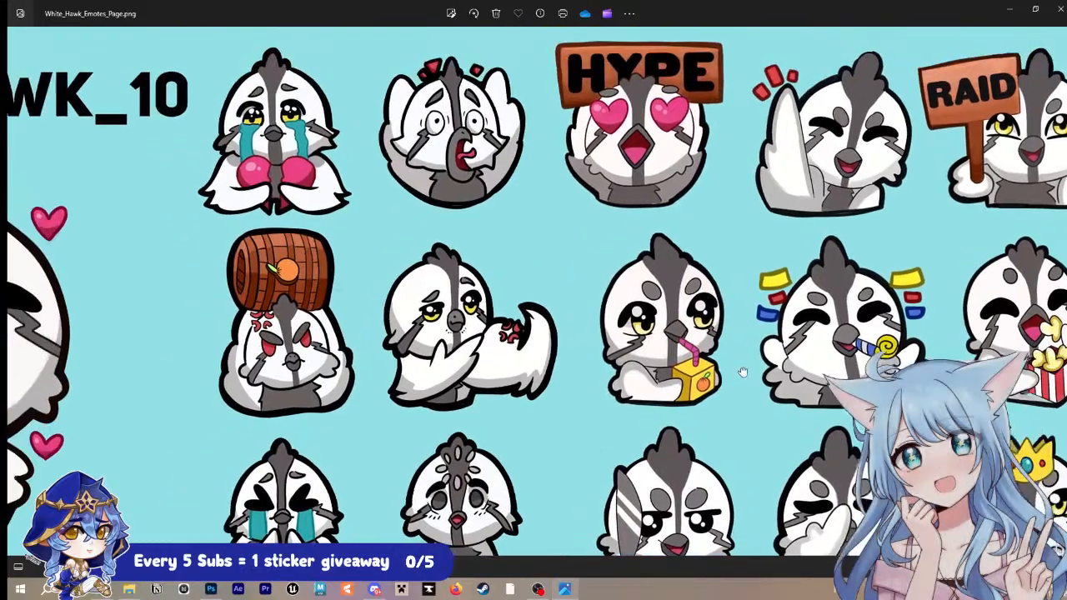
pyautogui.scroll(-5, 741, 372)
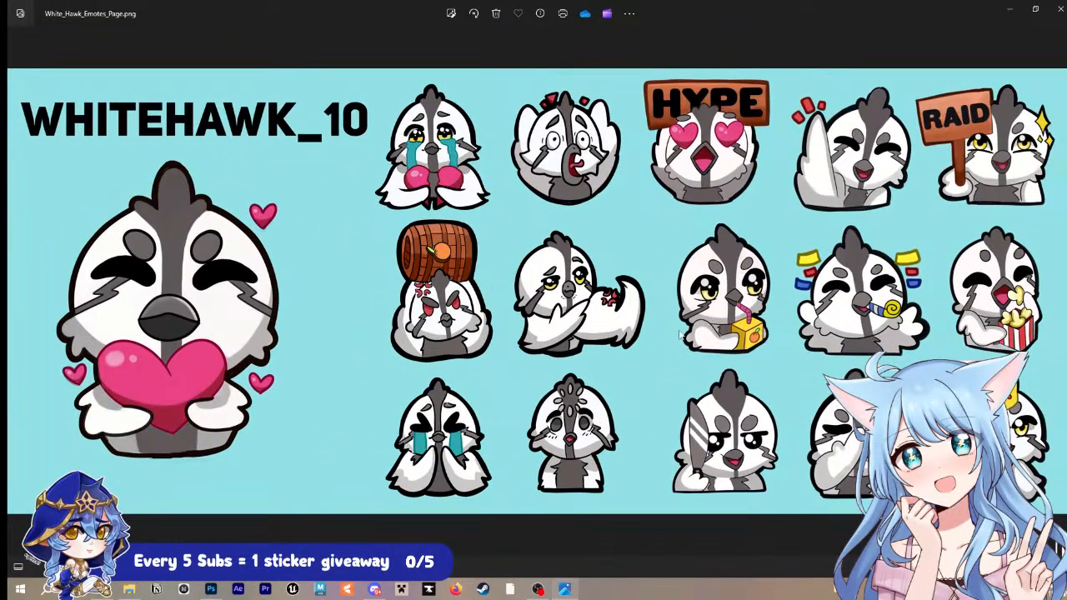
pyautogui.scroll(1, 624, 301)
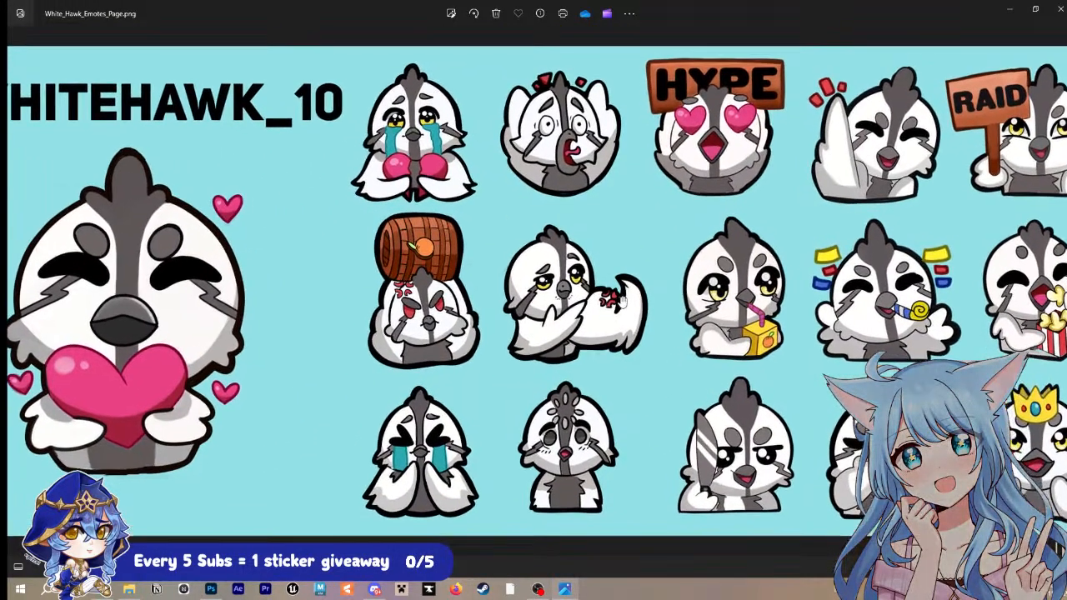
pyautogui.scroll(1, 622, 301)
pyautogui.scroll(1, 637, 296)
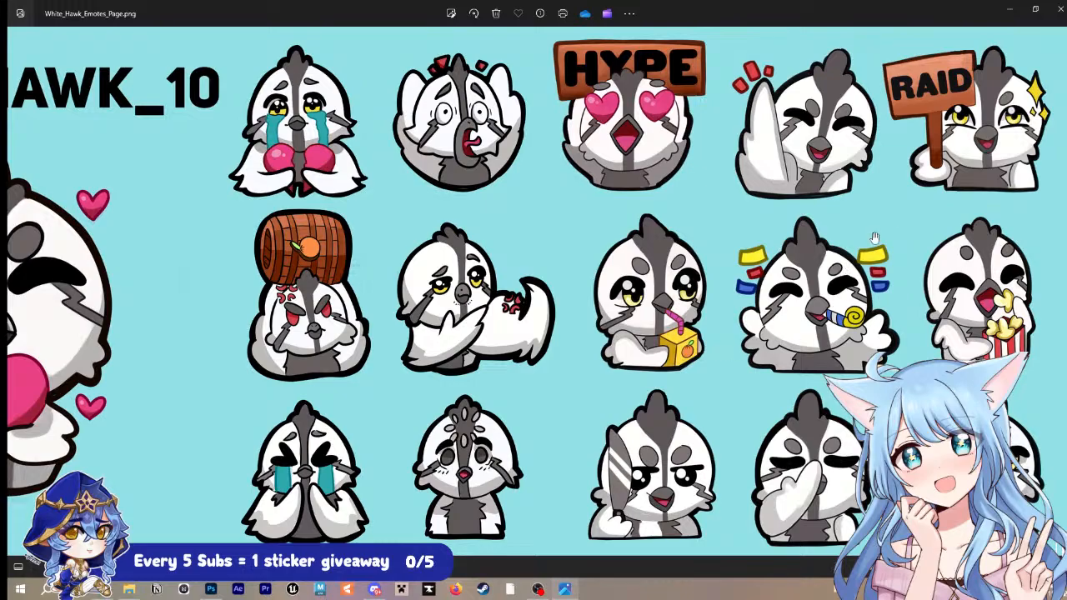
pyautogui.moveTo(870, 293); pyautogui.dragTo(869, 282)
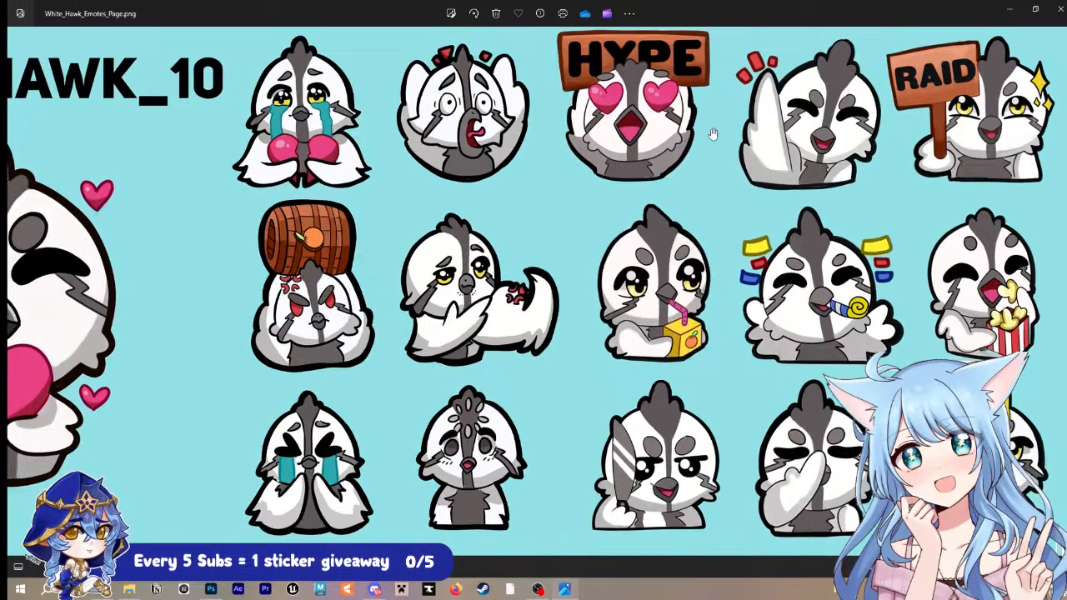
pyautogui.moveTo(798, 14); pyautogui.dragTo(543, 3)
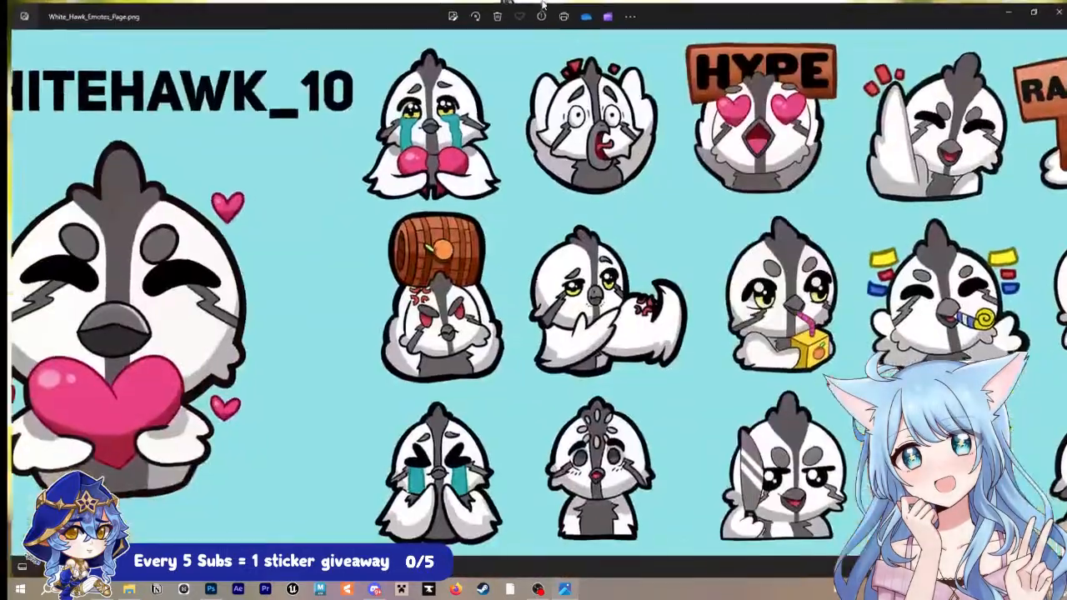
pyautogui.scroll(-1, 685, 183)
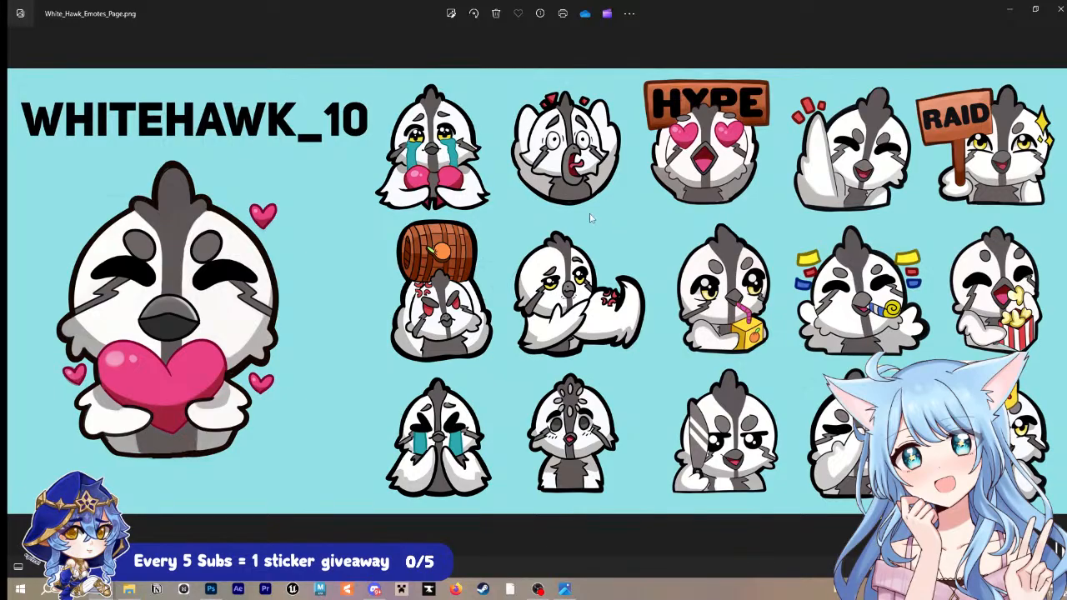
pyautogui.scroll(2, 666, 359)
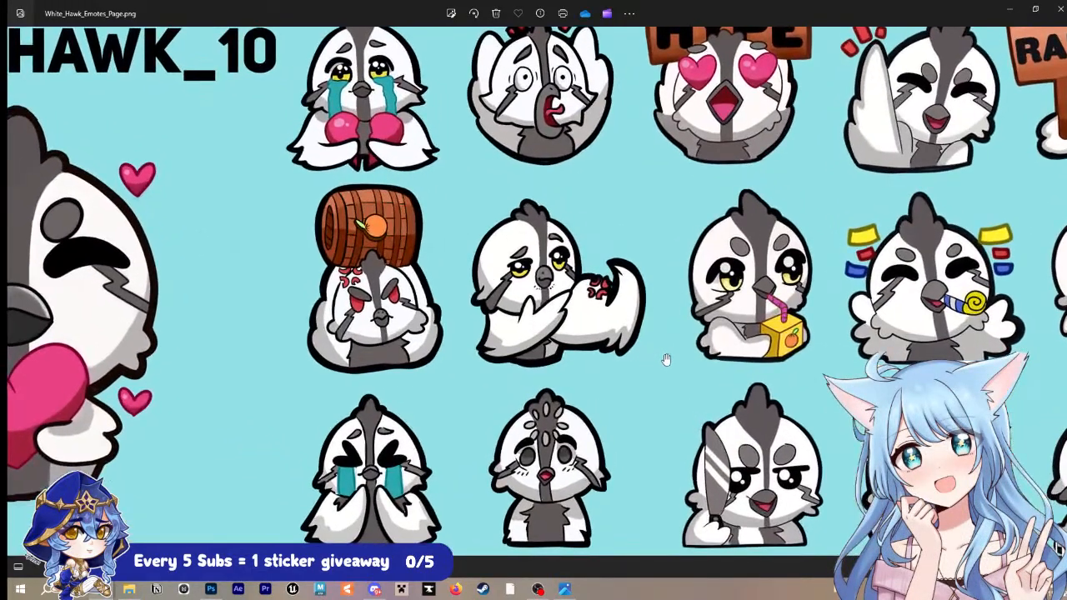
pyautogui.scroll(-2, 768, 341)
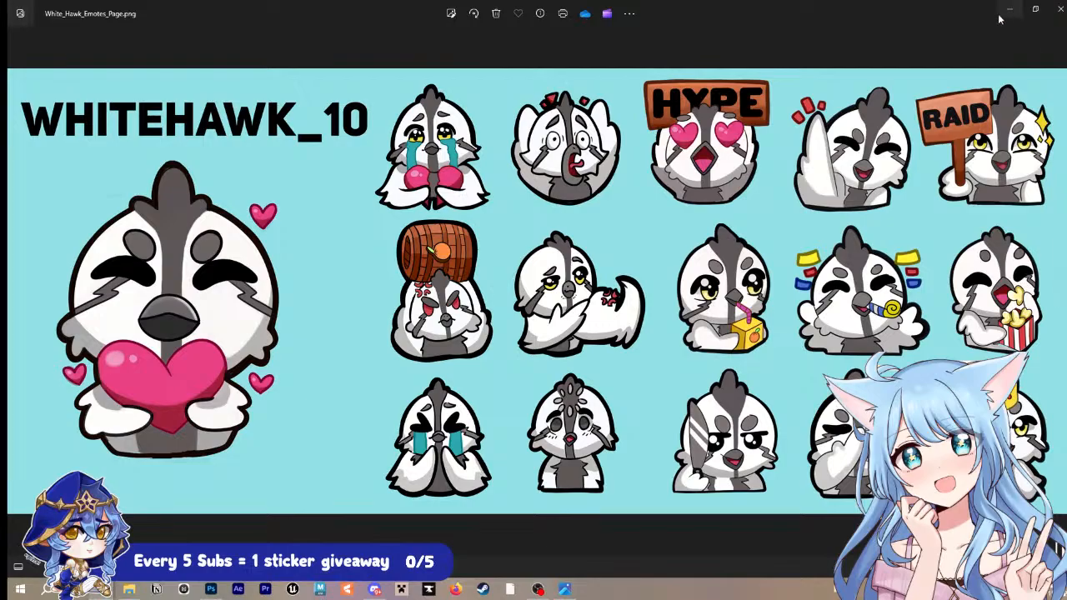
pyautogui.click(1055, 8)
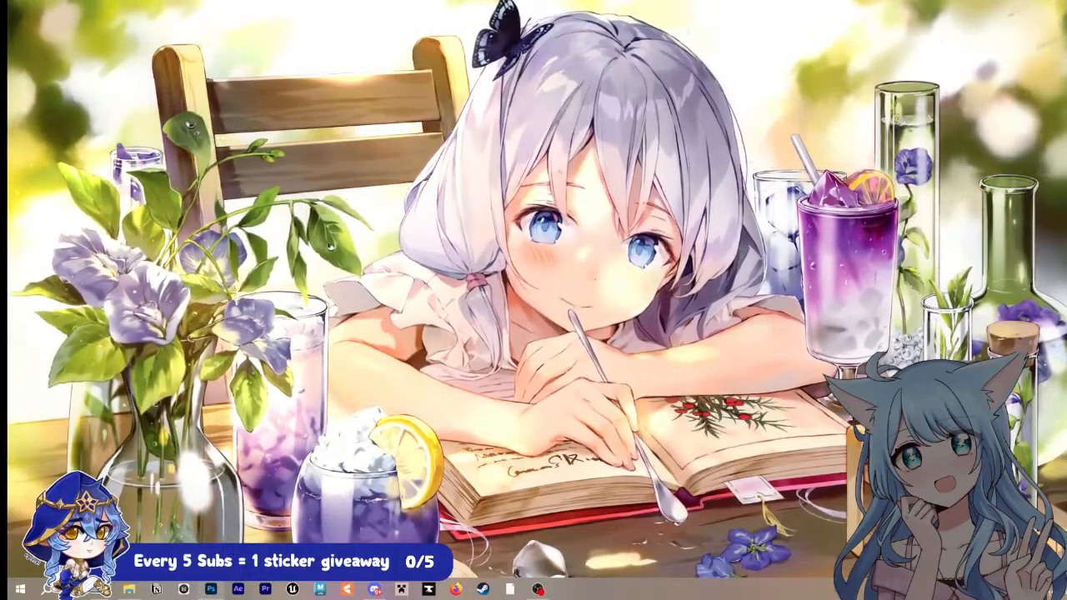
# Step: Switch to Photoshop with the red-haired fairy commission on screen and dismiss the Coolorus startup tip
pyautogui.moveTo(1066, 246); pyautogui.dragTo(958, 225)
pyautogui.moveTo(1065, 226); pyautogui.dragTo(612, 2)
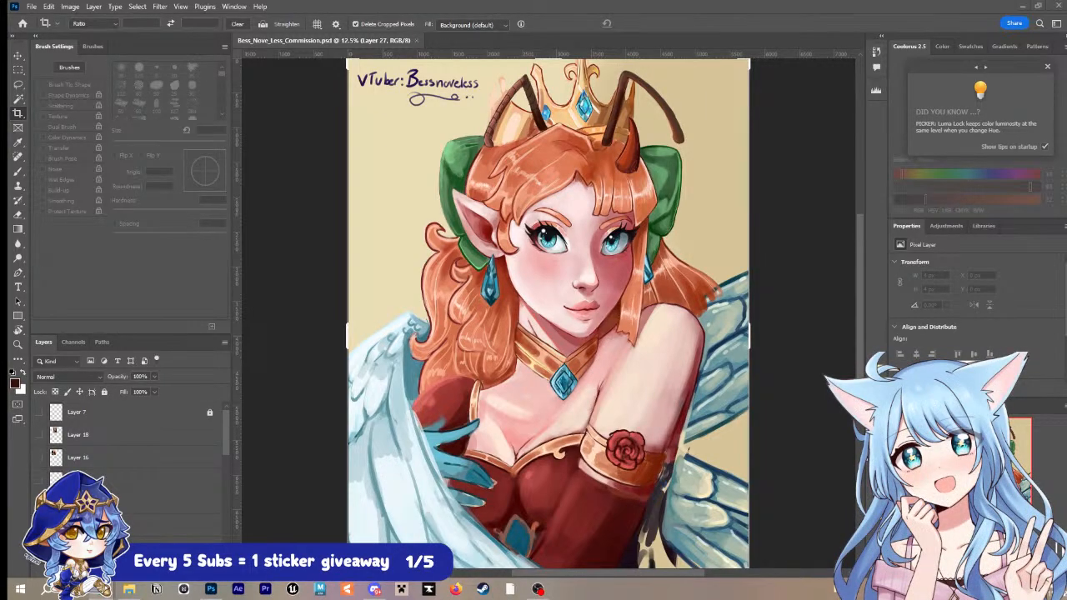
pyautogui.click(1047, 67)
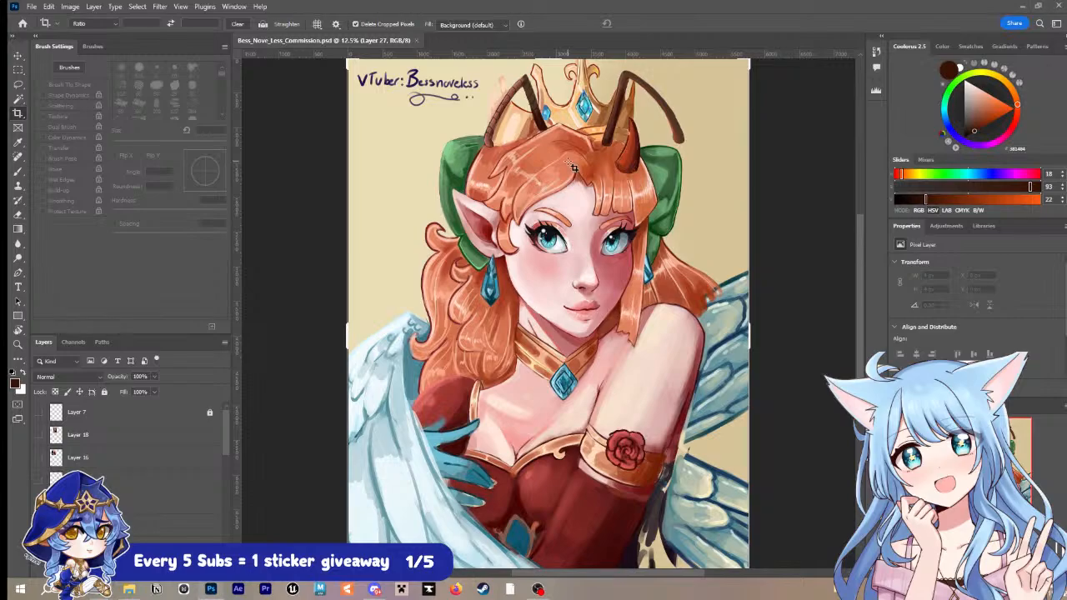
# Step: Zoom in on the portrait's lower face, gold collar and blue diamond pendant
pyautogui.press('z')
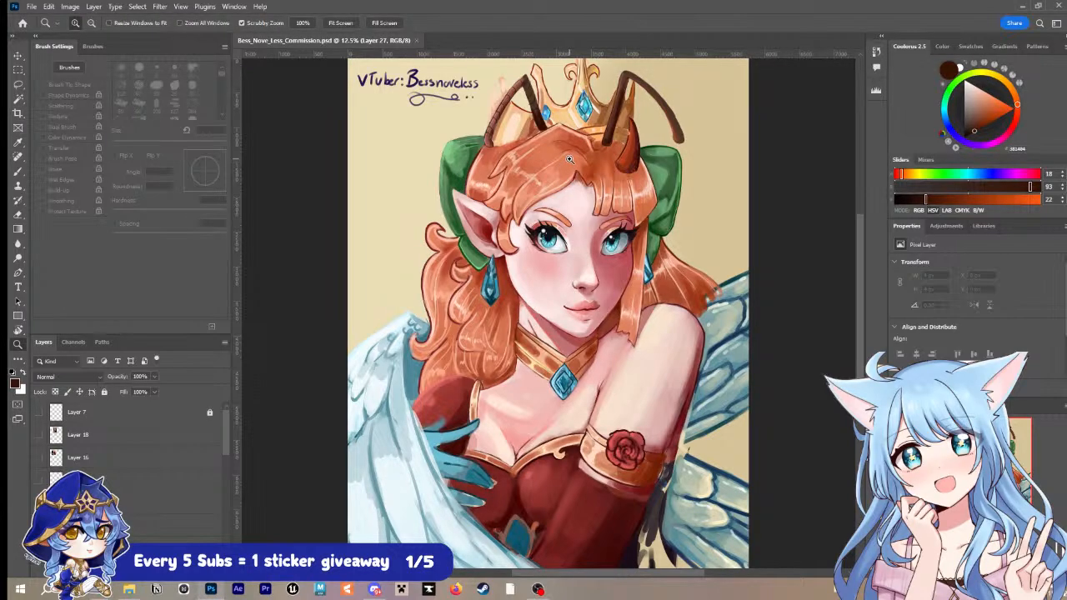
pyautogui.moveTo(593, 225); pyautogui.dragTo(616, 205)
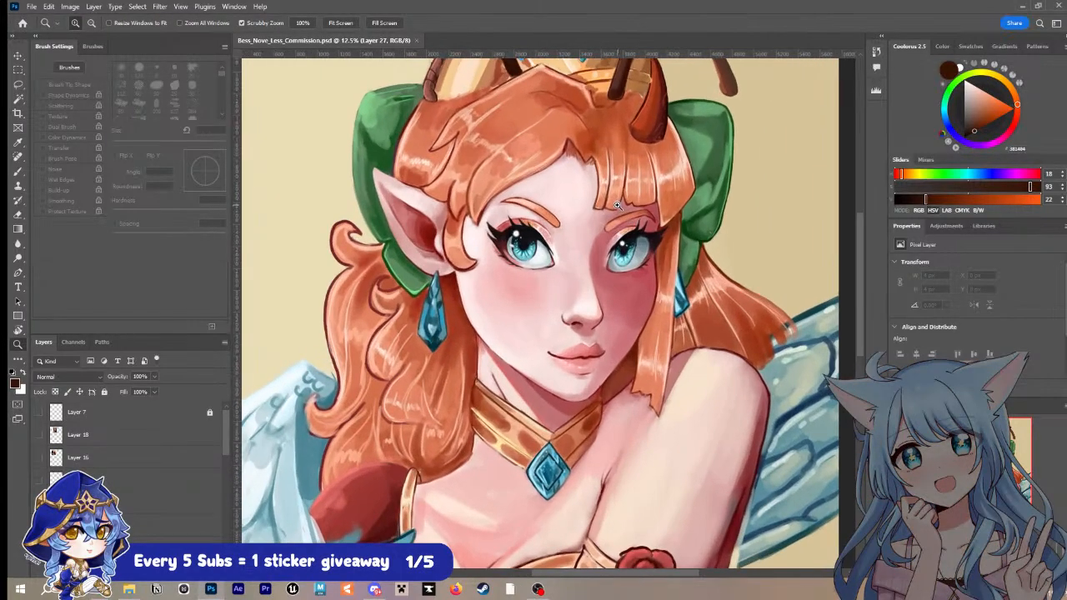
pyautogui.moveTo(635, 321); pyautogui.dragTo(632, 230)
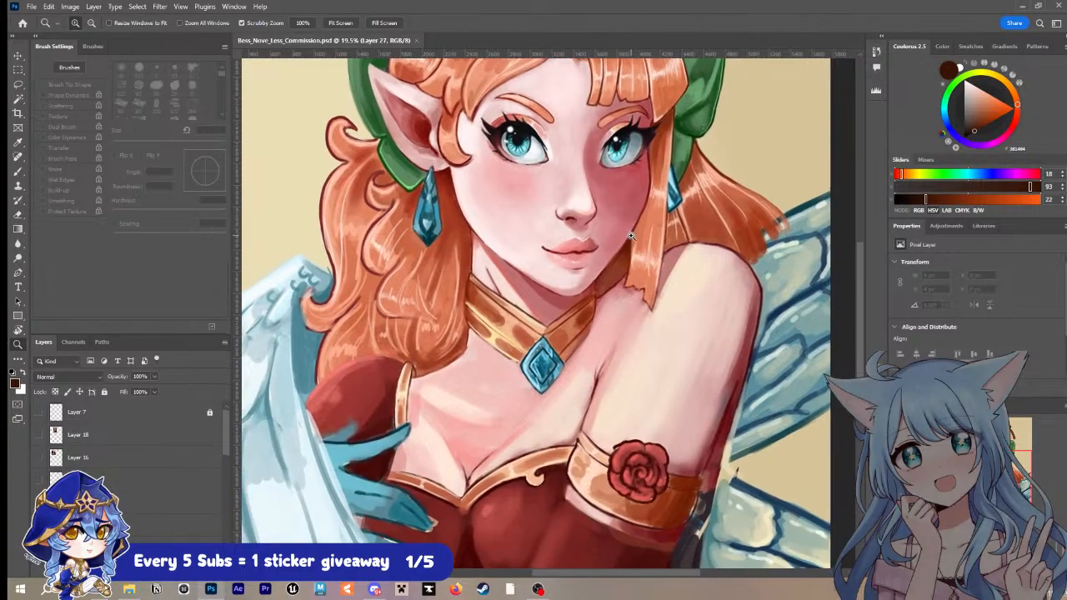
pyautogui.moveTo(542, 301); pyautogui.dragTo(562, 280)
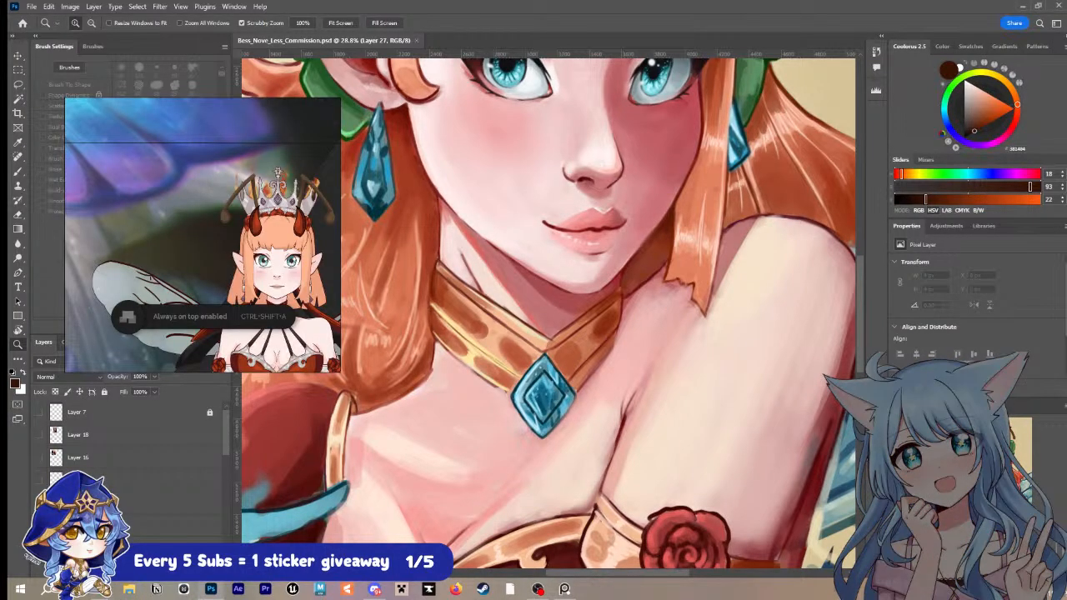
# Step: Survey the floating reference board, covering the full-body character designs, the costume and jewellery collage, and the red-haired portrait
pyautogui.scroll(-1, 205, 208)
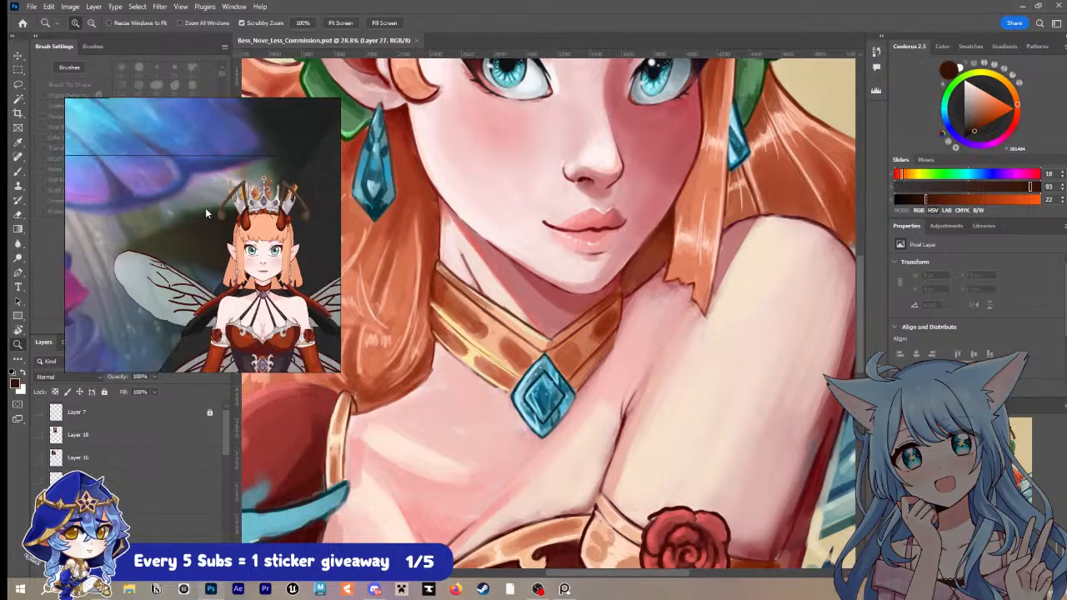
pyautogui.scroll(-5, 205, 208)
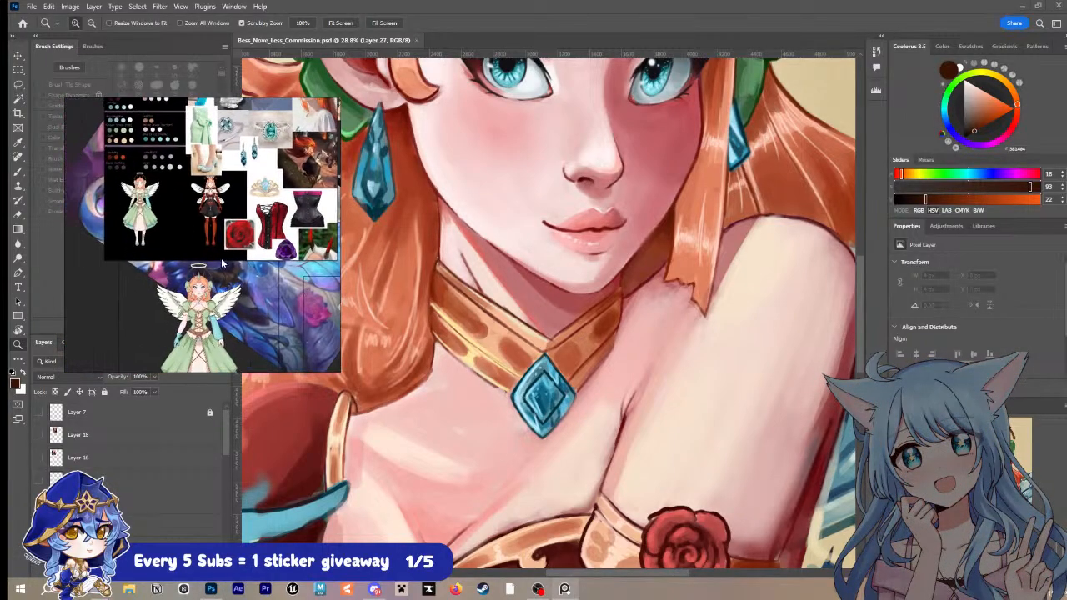
pyautogui.scroll(-5, 241, 267)
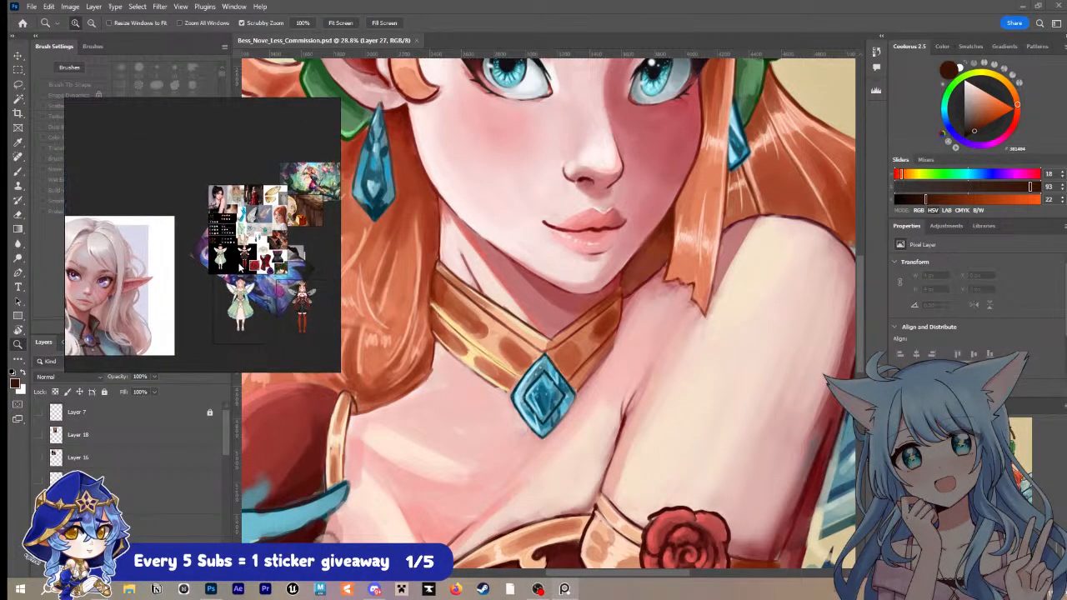
pyautogui.scroll(6, 241, 267)
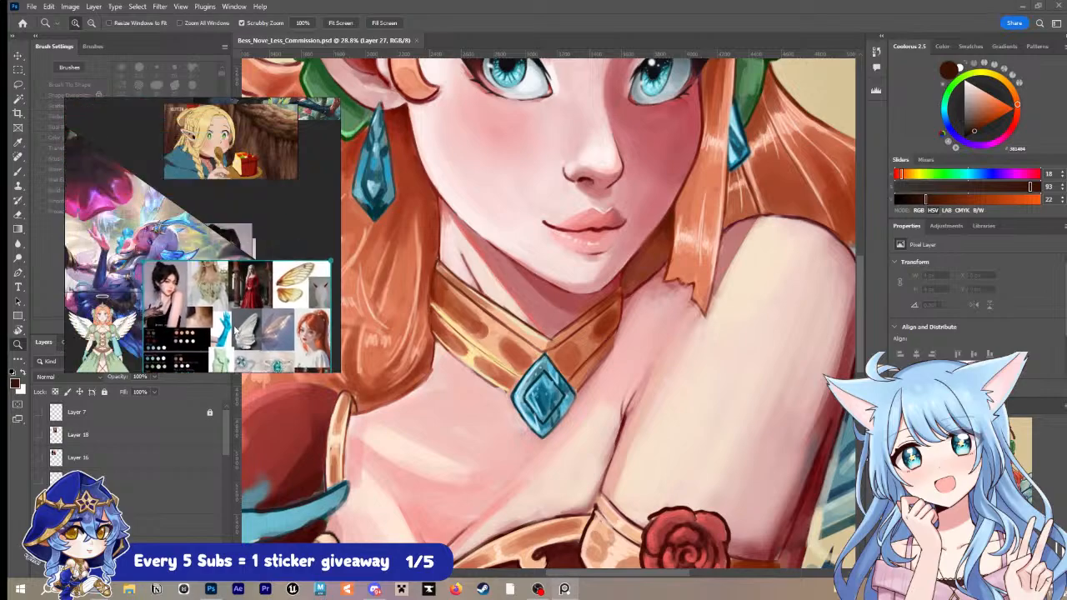
pyautogui.moveTo(234, 331); pyautogui.dragTo(87, 182)
pyautogui.scroll(-2, 229, 214)
pyautogui.moveTo(225, 258); pyautogui.dragTo(198, 226)
pyautogui.scroll(-2, 254, 222)
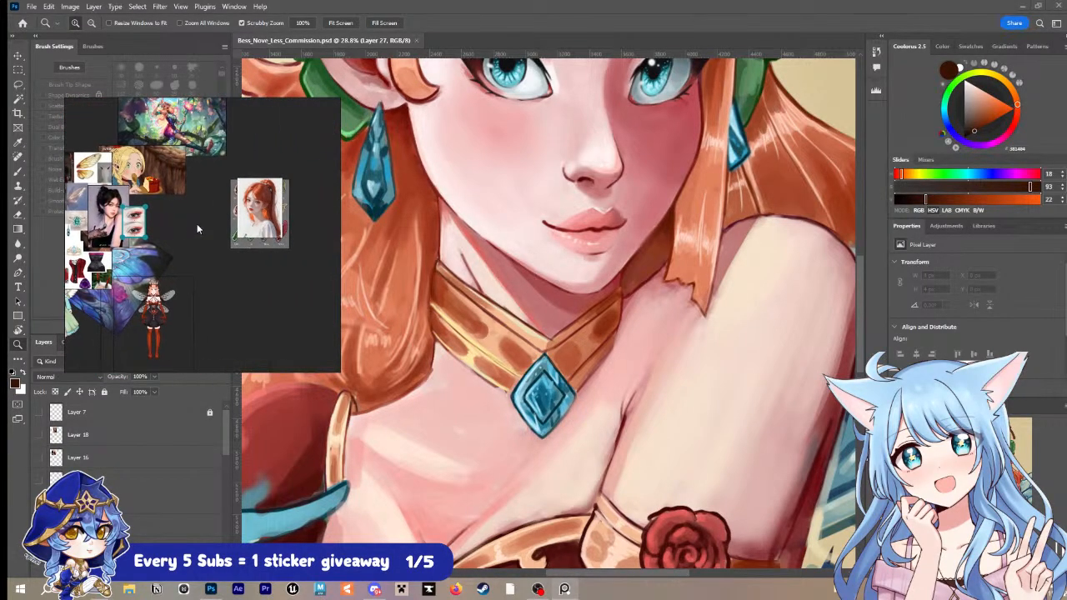
# Step: Examine the forest fairy illustration, the blonde elf eating cake, and the white-haired elf portrait on the reference board
pyautogui.scroll(2, 241, 227)
pyautogui.scroll(2, 189, 176)
pyautogui.moveTo(189, 176); pyautogui.dragTo(273, 342)
pyautogui.scroll(-1, 272, 340)
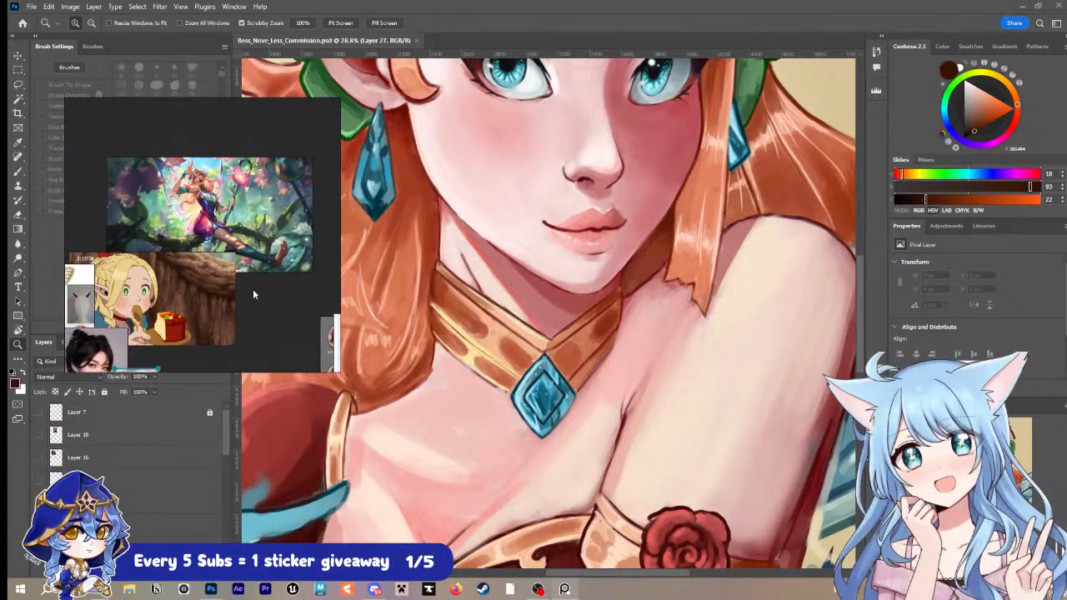
pyautogui.moveTo(254, 290); pyautogui.dragTo(277, 228)
pyautogui.scroll(-1, 210, 240)
pyautogui.moveTo(169, 273); pyautogui.dragTo(163, 154)
pyautogui.moveTo(83, 241); pyautogui.dragTo(274, 222)
pyautogui.scroll(-2, 274, 222)
pyautogui.moveTo(316, 250); pyautogui.dragTo(182, 205)
pyautogui.moveTo(236, 230); pyautogui.dragTo(279, 327)
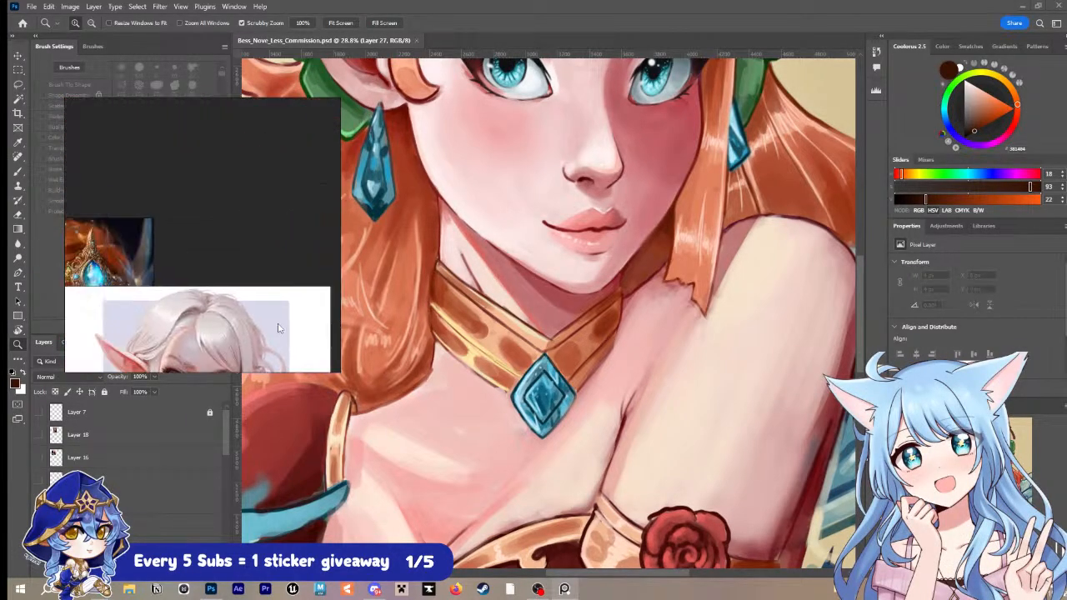
pyautogui.moveTo(170, 262); pyautogui.dragTo(349, 225)
pyautogui.moveTo(332, 329); pyautogui.dragTo(190, 268)
pyautogui.moveTo(192, 190); pyautogui.dragTo(94, 147)
pyautogui.moveTo(202, 231); pyautogui.dragTo(178, 240)
# Step: Examine the hands, staff and wings in the blue-and-purple fairy artwork, and compare the other reference images including the forest fairy
pyautogui.scroll(5, 209, 195)
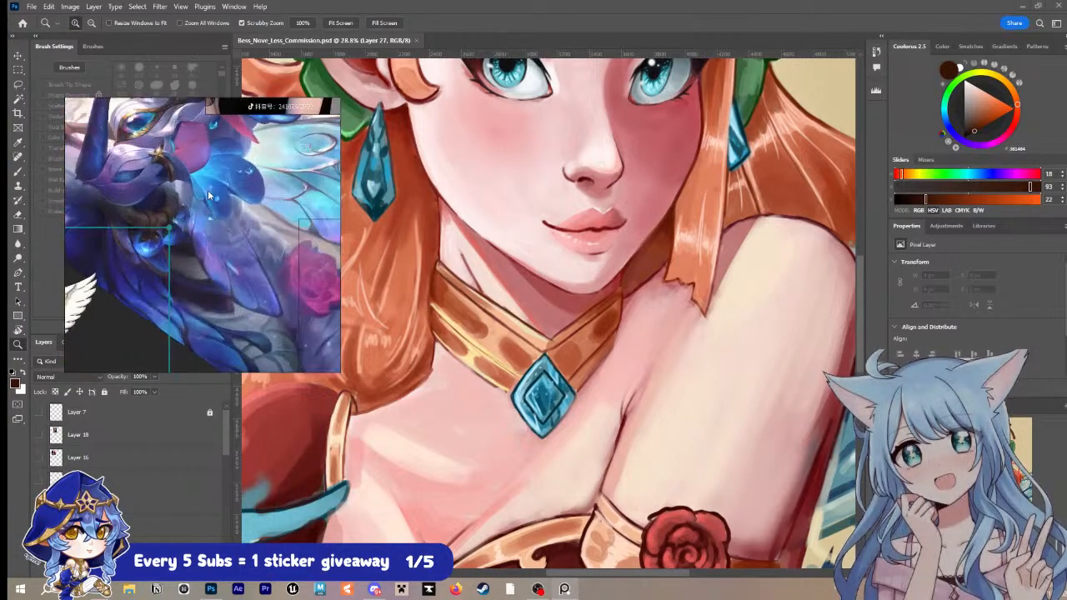
pyautogui.scroll(4, 190, 184)
pyautogui.moveTo(174, 178); pyautogui.dragTo(294, 274)
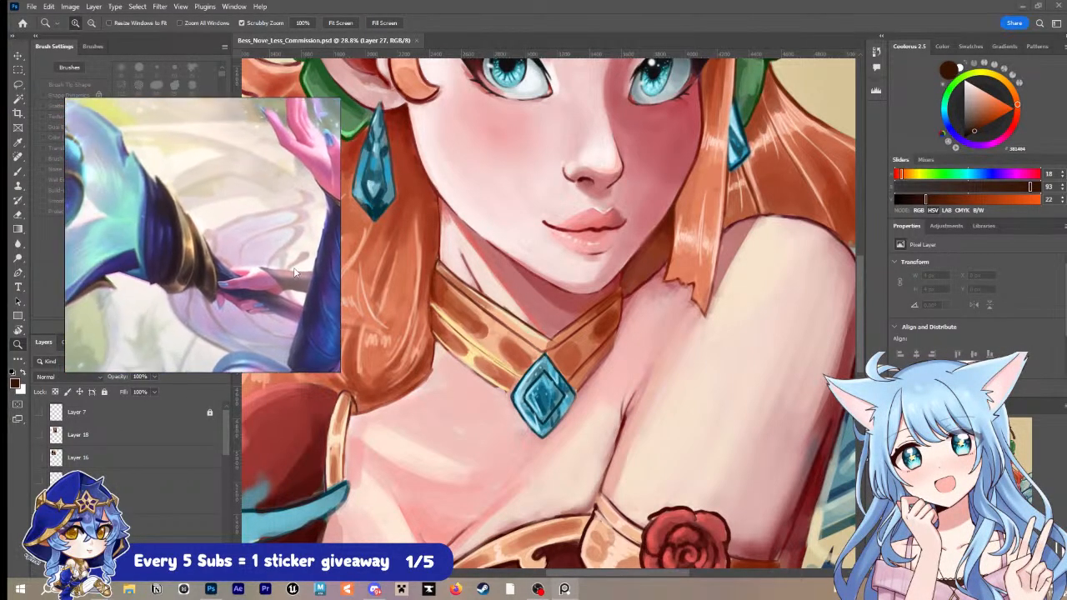
pyautogui.scroll(2, 250, 262)
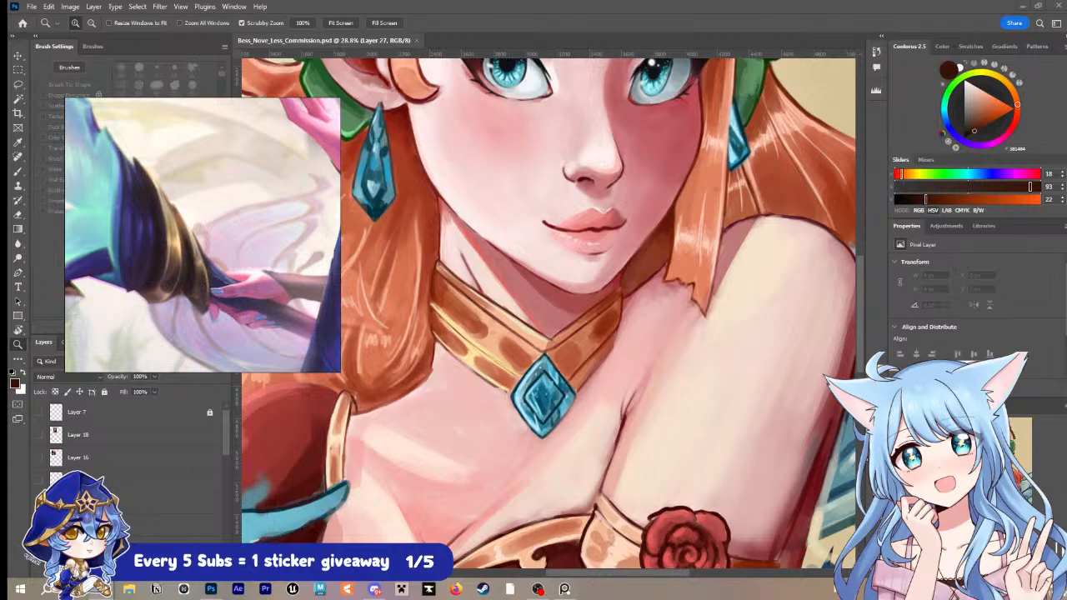
pyautogui.scroll(-10, 225, 173)
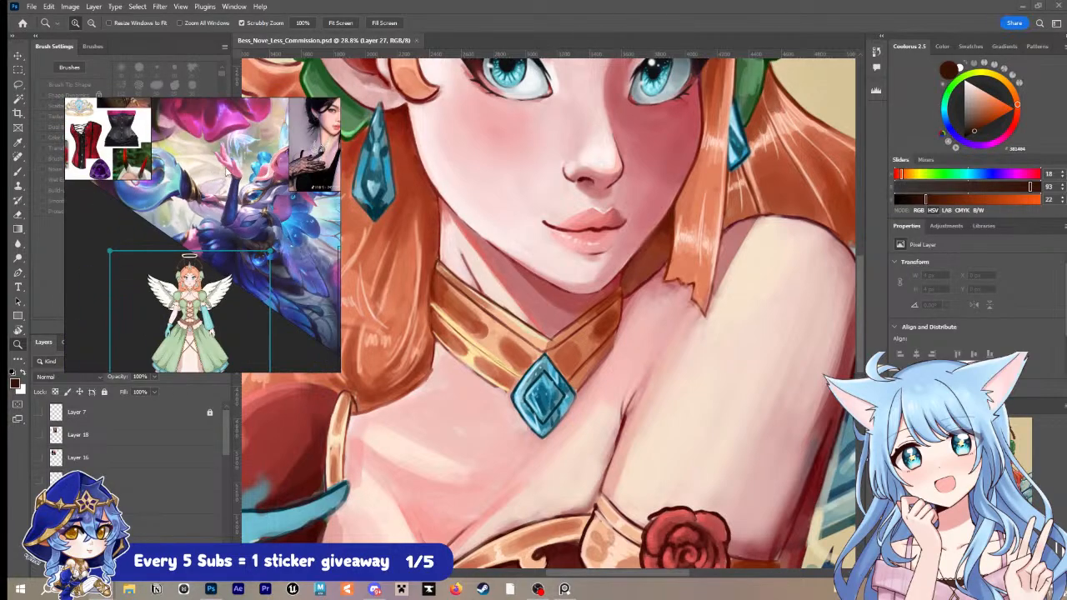
pyautogui.scroll(10, 150, 229)
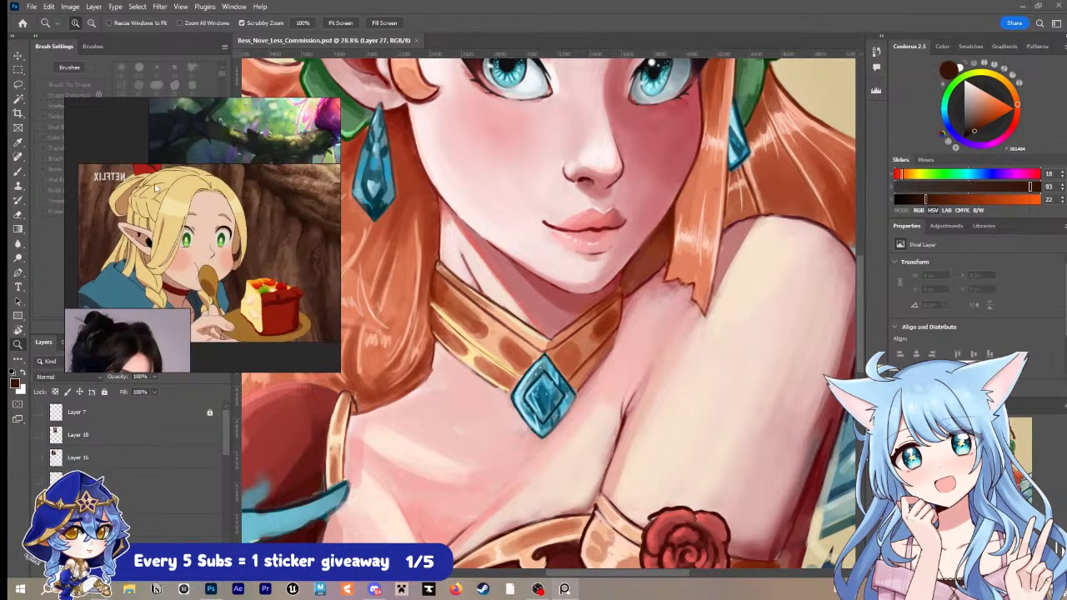
pyautogui.scroll(-10, 152, 231)
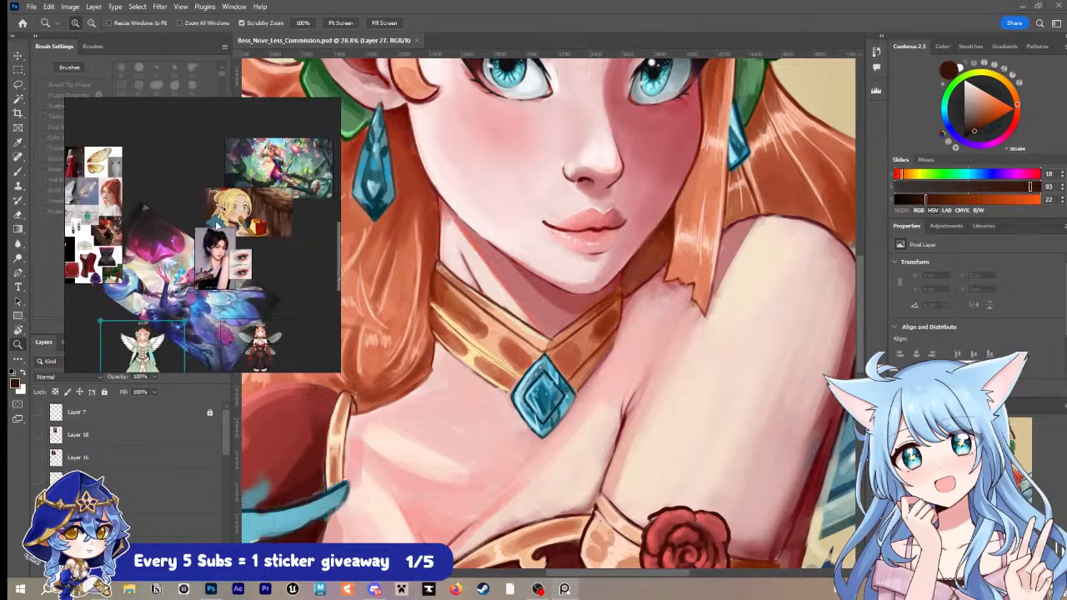
pyautogui.scroll(10, 228, 202)
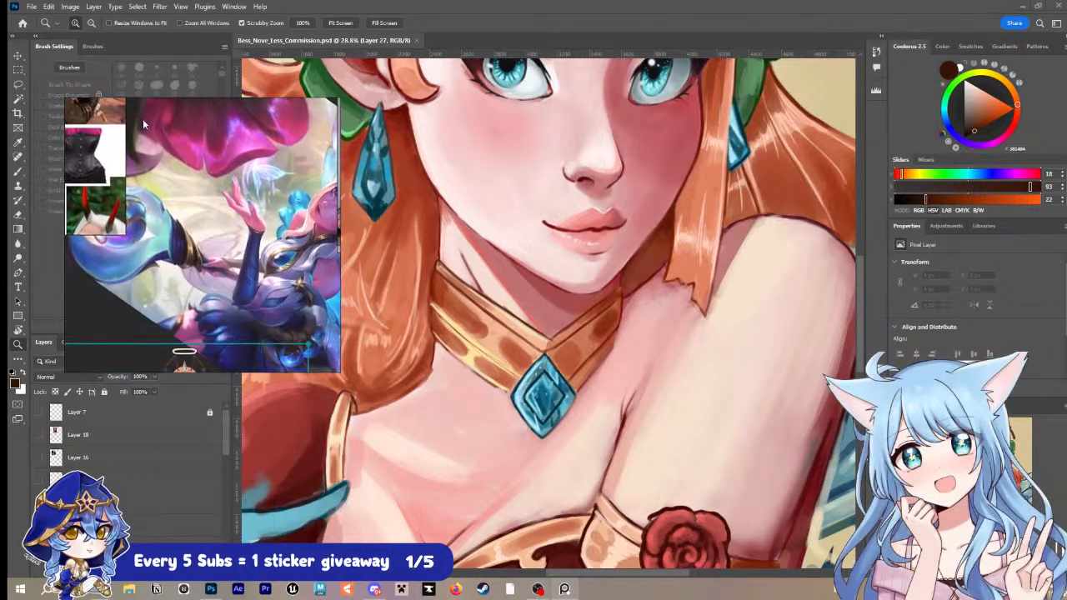
pyautogui.scroll(3, 166, 221)
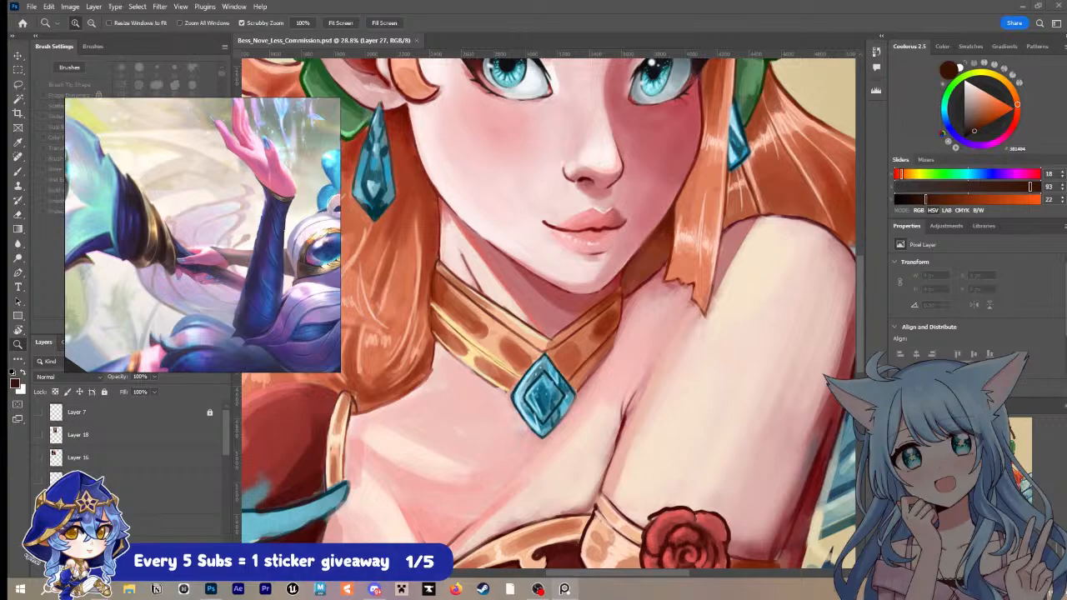
pyautogui.scroll(-1, 663, 152)
pyautogui.scroll(-3, 251, 190)
pyautogui.moveTo(251, 190); pyautogui.dragTo(188, 185)
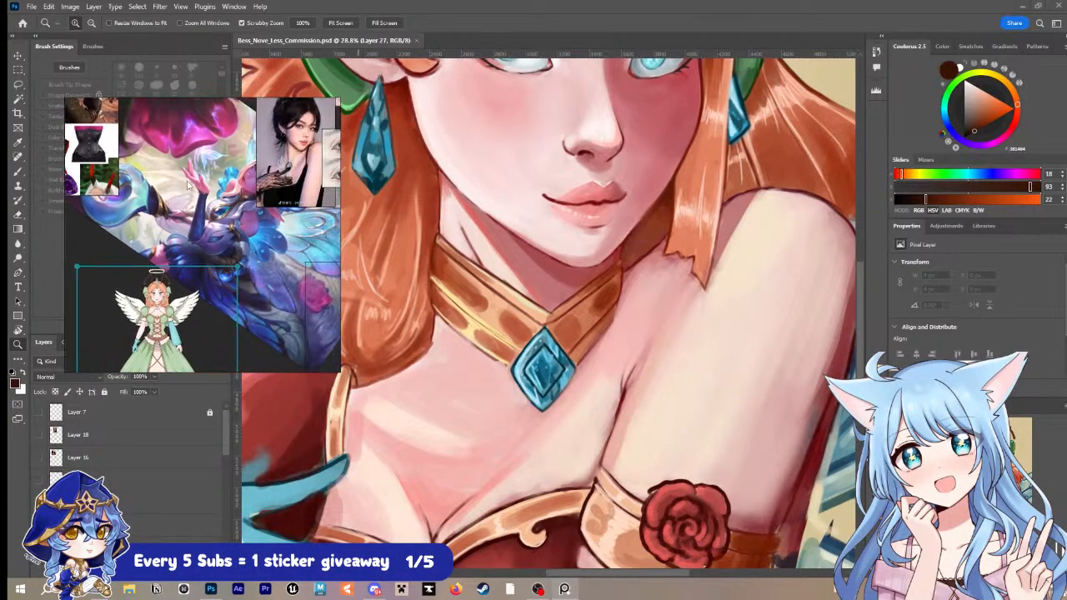
pyautogui.scroll(-4, 192, 187)
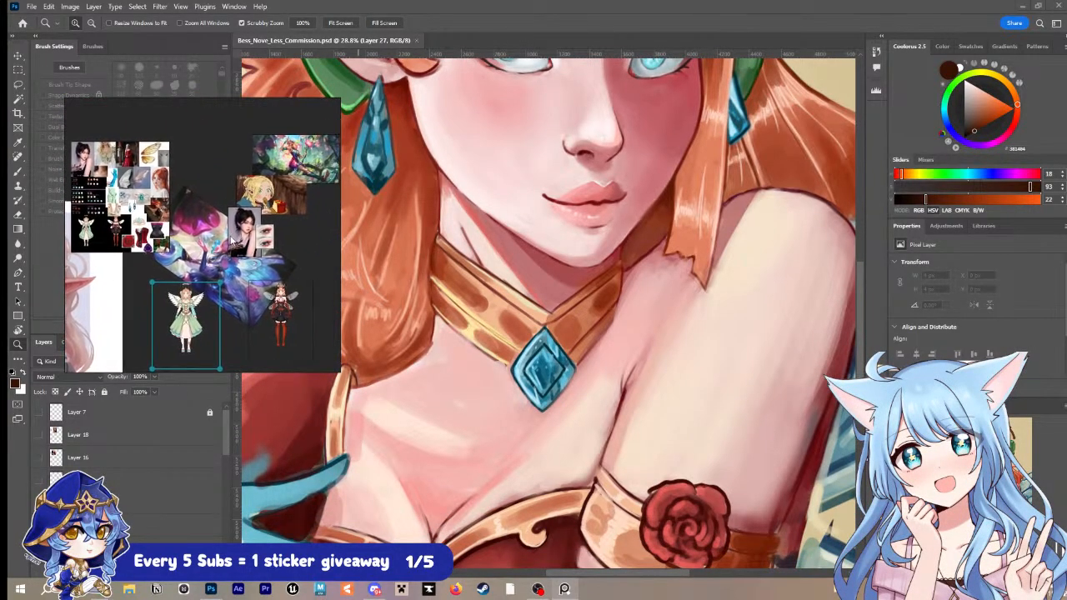
pyautogui.scroll(8, 213, 171)
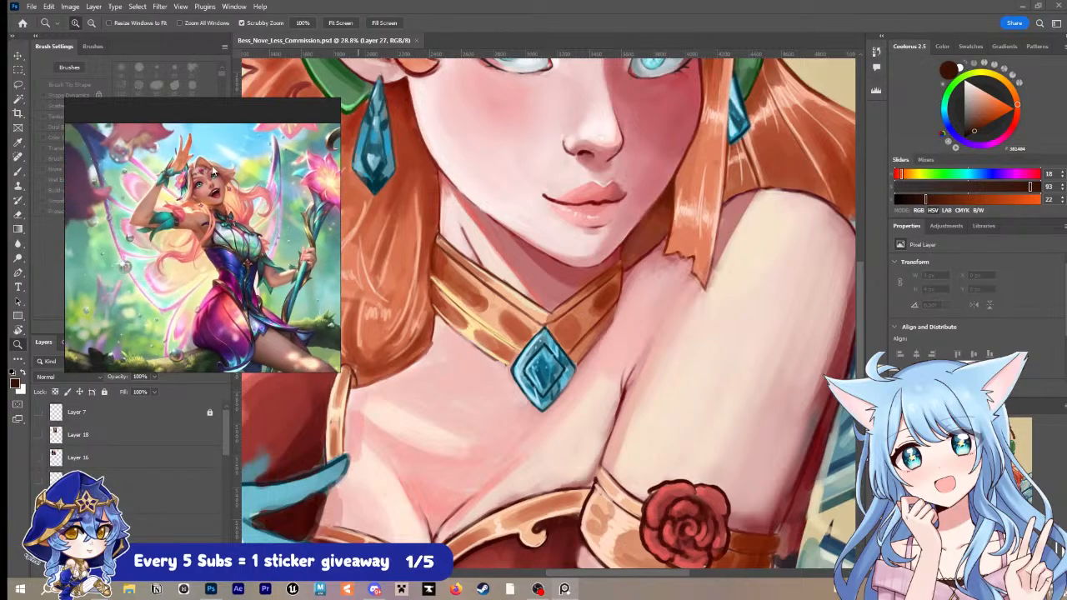
# Step: Examine the face of the fairy and the gold-and-teal flower staff in the reference artwork
pyautogui.scroll(3, 215, 169)
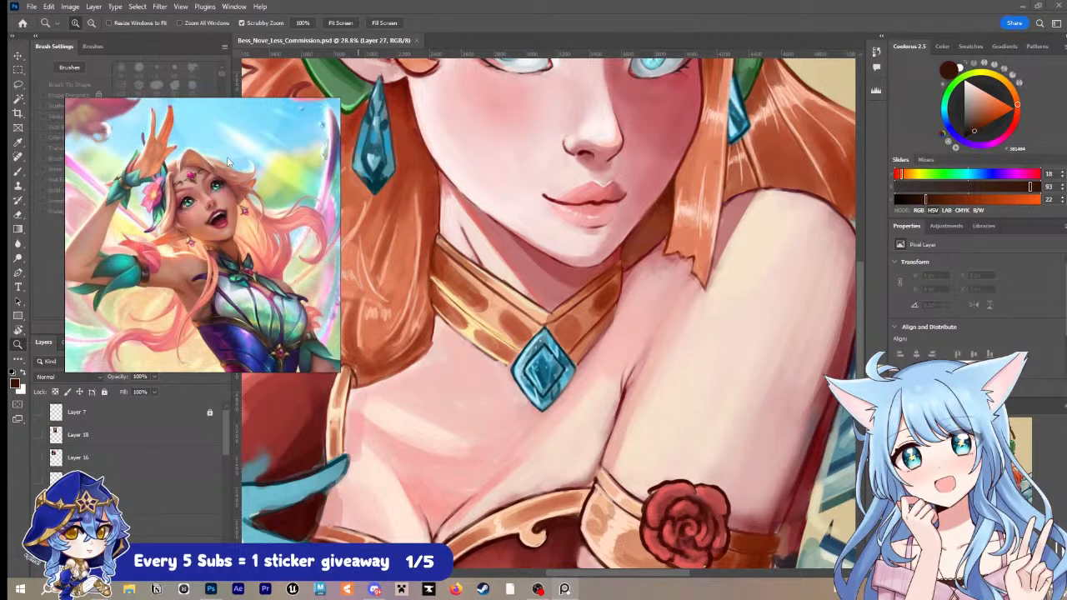
pyautogui.scroll(-3, 227, 161)
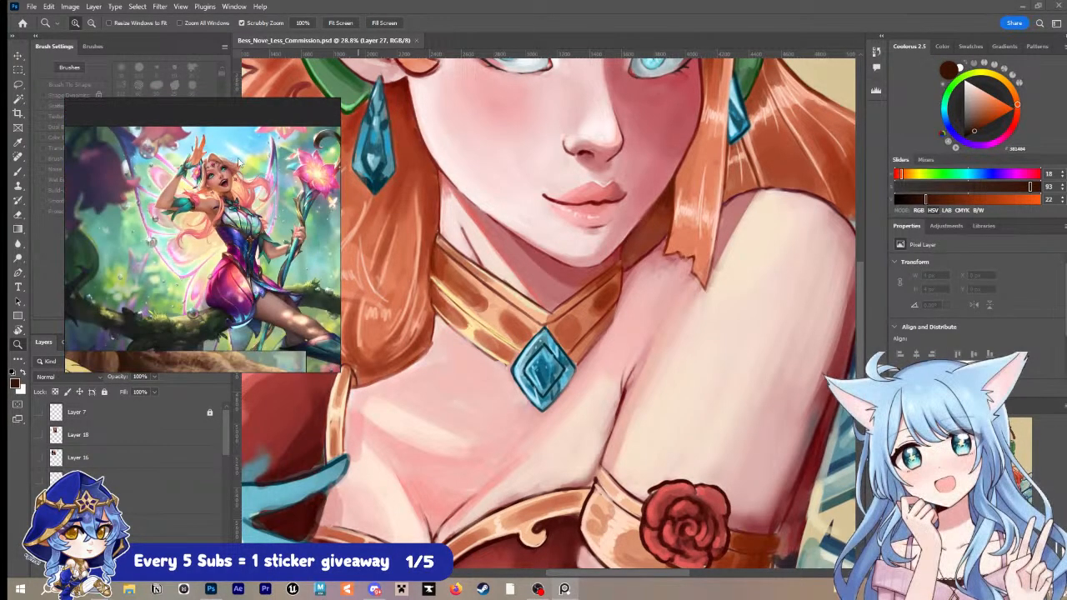
pyautogui.scroll(3, 314, 180)
pyautogui.scroll(4, 296, 176)
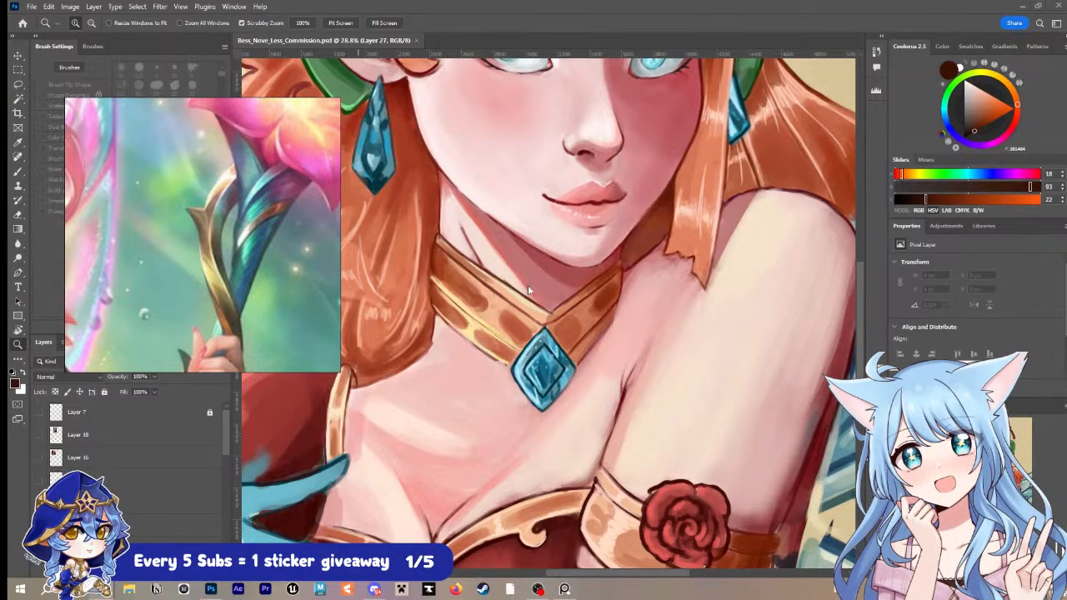
# Step: Bring up the brush presets with the Brush tool active, and position the staff reference clear of the portrait's gold collar
pyautogui.click(522, 311)
pyautogui.press('b')
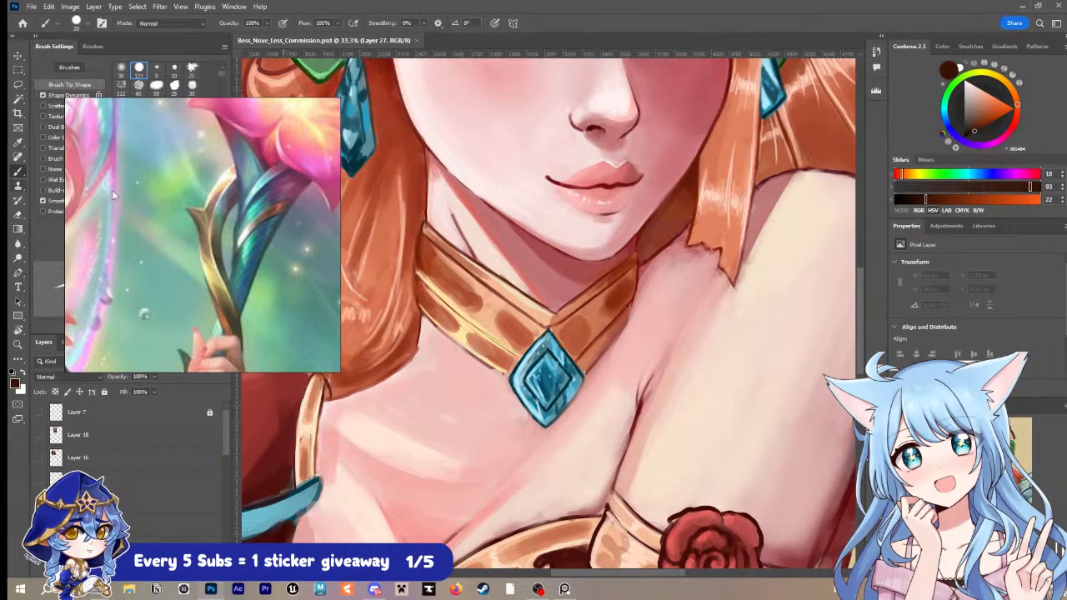
pyautogui.moveTo(110, 190); pyautogui.dragTo(346, 246)
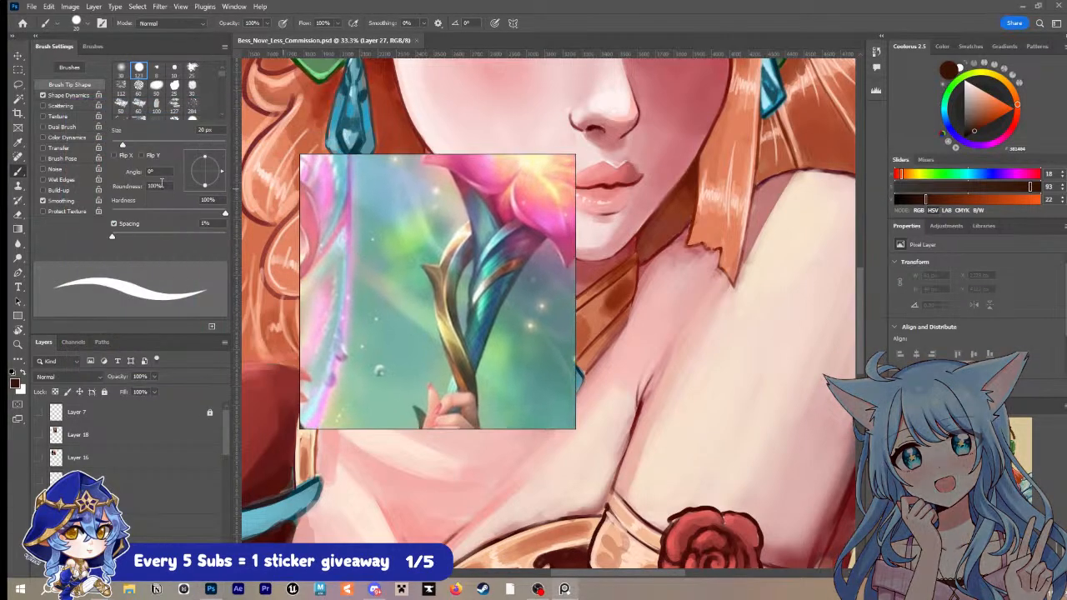
pyautogui.click(92, 46)
pyautogui.click(175, 202)
pyautogui.moveTo(395, 268)
pyautogui.mouseDown()
pyautogui.moveTo(238, 235)
pyautogui.moveTo(121, 151)
pyautogui.mouseUp()
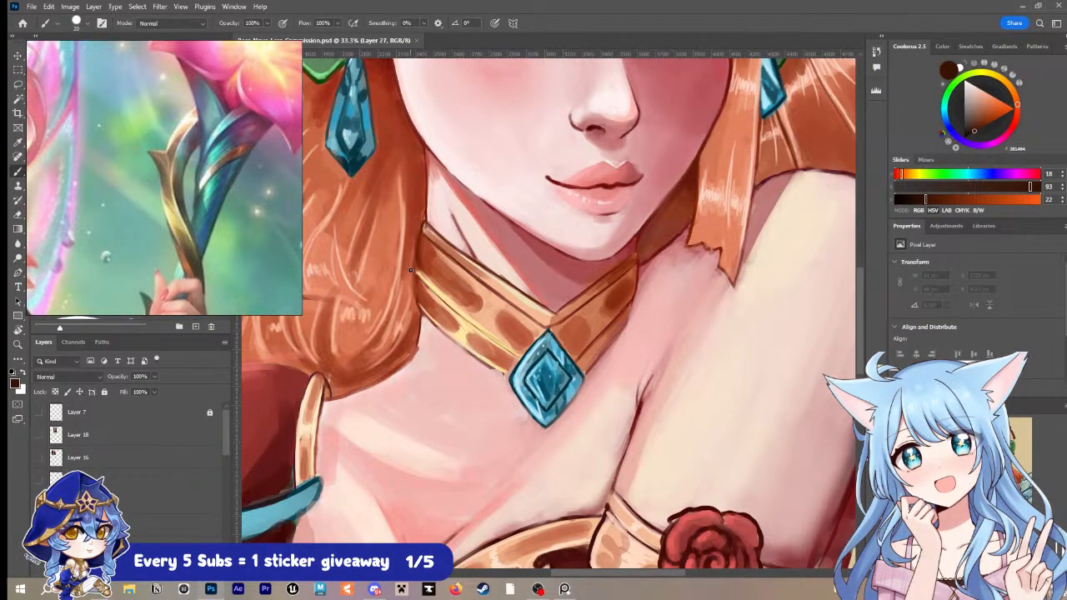
pyautogui.moveTo(483, 323); pyautogui.dragTo(405, 399)
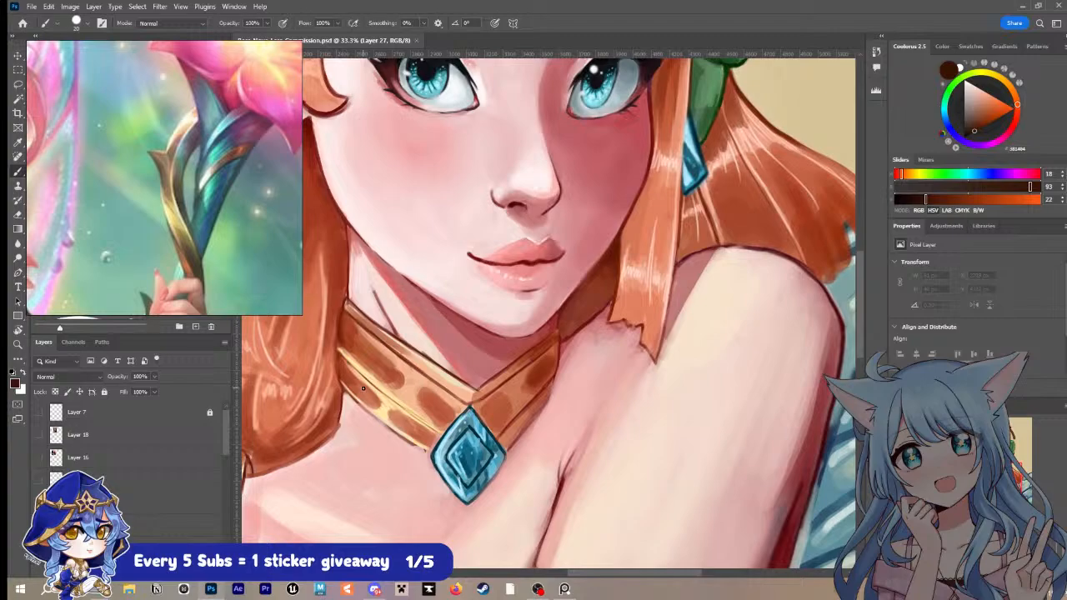
# Step: Undo the dark test stroke on the collar, then sample its pale gold and brush it onto the lower band
pyautogui.moveTo(337, 352); pyautogui.dragTo(364, 383)
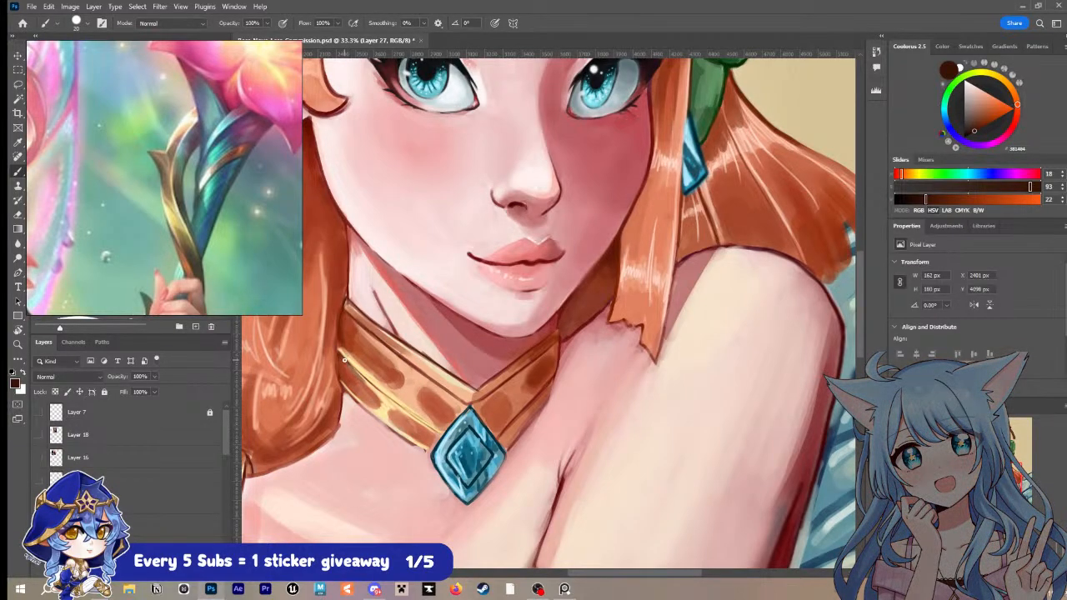
pyautogui.hotkey('ctrl', 'z')
pyautogui.press('i')
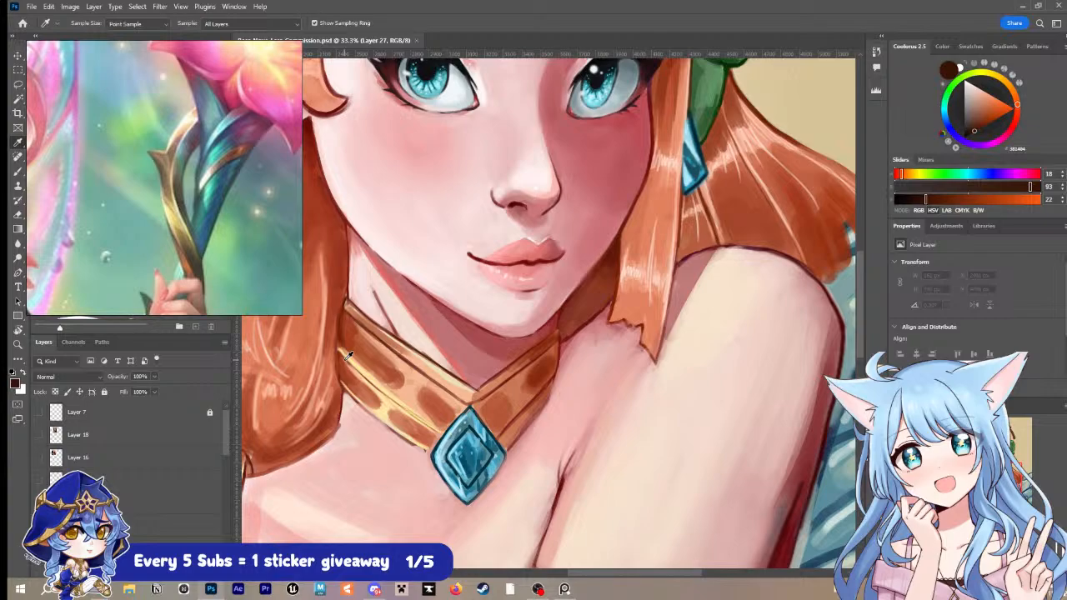
pyautogui.click(386, 405)
pyautogui.press('b')
pyautogui.moveTo(382, 406)
pyautogui.mouseDown()
pyautogui.moveTo(379, 398)
pyautogui.moveTo(395, 405)
pyautogui.mouseUp()
# Step: Resample the collar's pale gold and paint highlights around the brown spots on the collar's left half
pyautogui.keyDown('alt'); pyautogui.click(387, 390); pyautogui.keyUp('alt')
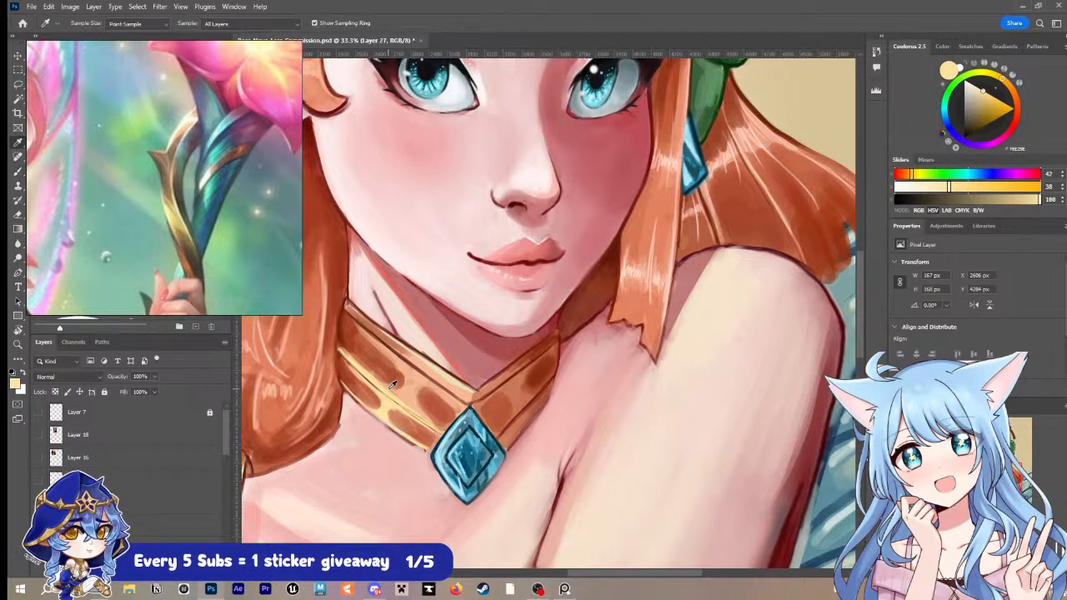
pyautogui.keyDown('alt'); pyautogui.click(392, 398); pyautogui.keyUp('alt')
pyautogui.moveTo(341, 345); pyautogui.dragTo(349, 355)
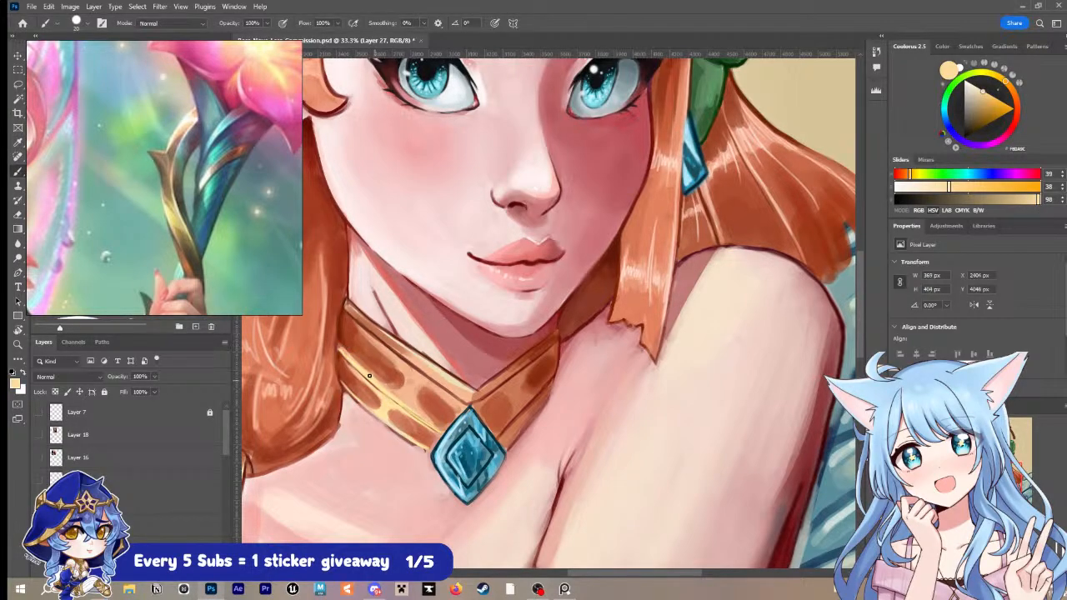
pyautogui.moveTo(409, 403)
pyautogui.mouseDown()
pyautogui.moveTo(438, 425)
pyautogui.moveTo(406, 380)
pyautogui.mouseUp()
pyautogui.moveTo(406, 385)
pyautogui.mouseDown()
pyautogui.moveTo(345, 315)
pyautogui.moveTo(447, 395)
pyautogui.mouseUp()
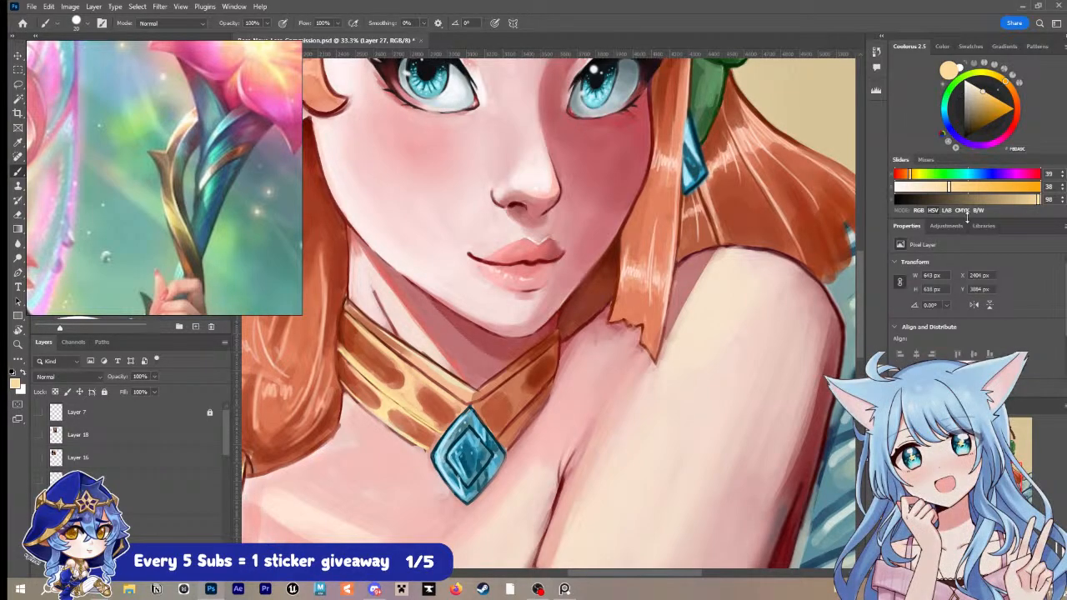
# Step: Pick a brighter yellow (hue 48, saturation 56, brightness 100) and paint thin highlight lines along the collar's left bands with a smaller brush
pyautogui.moveTo(965, 218); pyautogui.dragTo(942, 322)
pyautogui.moveTo(1030, 107)
pyautogui.mouseDown()
pyautogui.moveTo(1010, 95)
pyautogui.moveTo(1003, 137)
pyautogui.mouseUp()
pyautogui.press('[')
pyautogui.press('[')
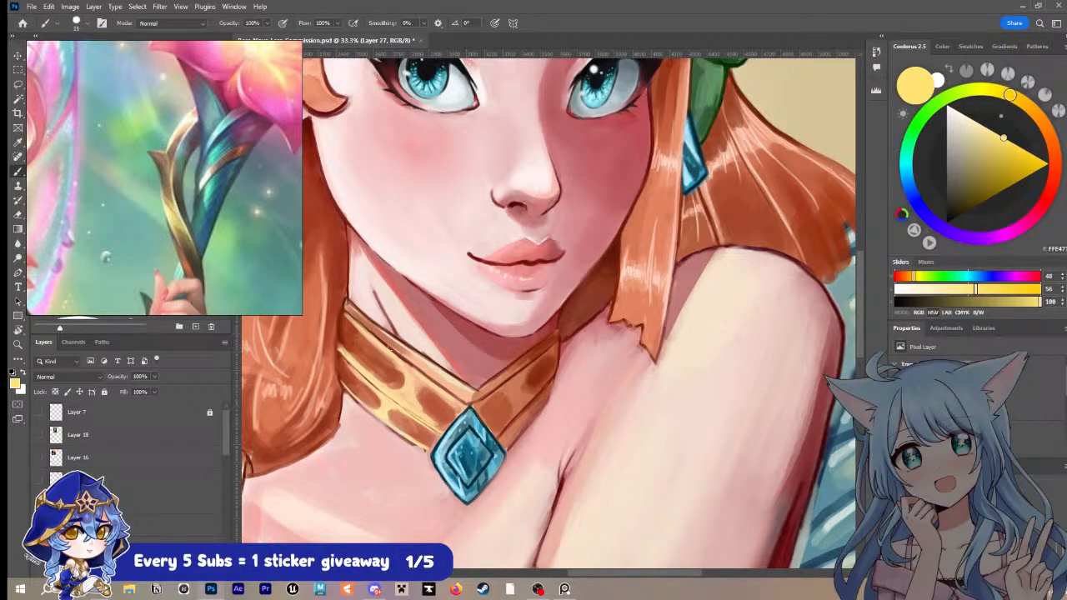
pyautogui.press(']')
pyautogui.moveTo(354, 320); pyautogui.dragTo(415, 370)
pyautogui.moveTo(338, 377); pyautogui.dragTo(433, 450)
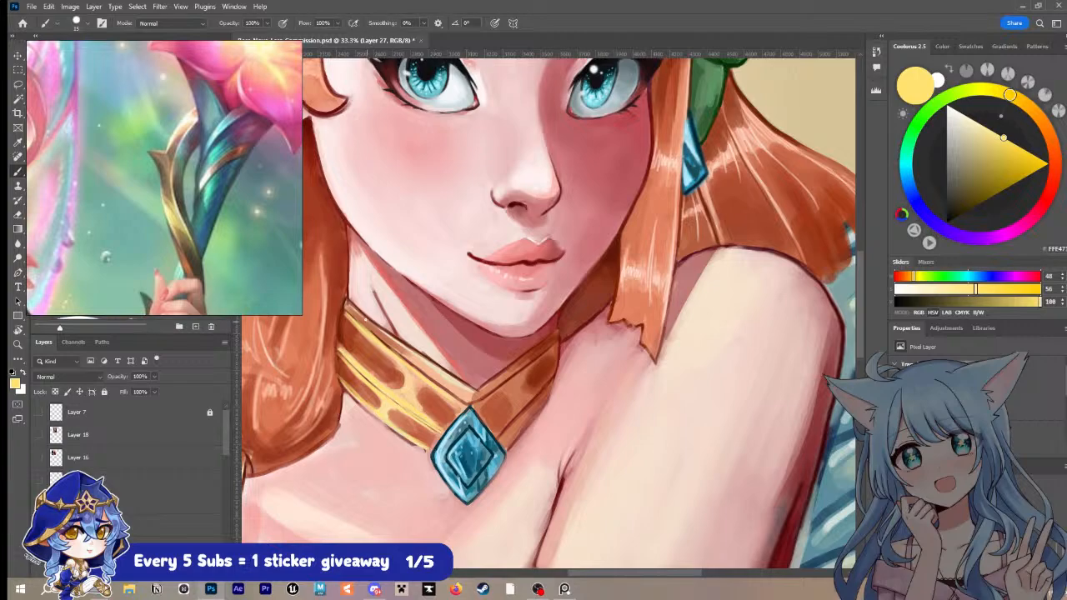
pyautogui.moveTo(345, 305); pyautogui.dragTo(463, 395)
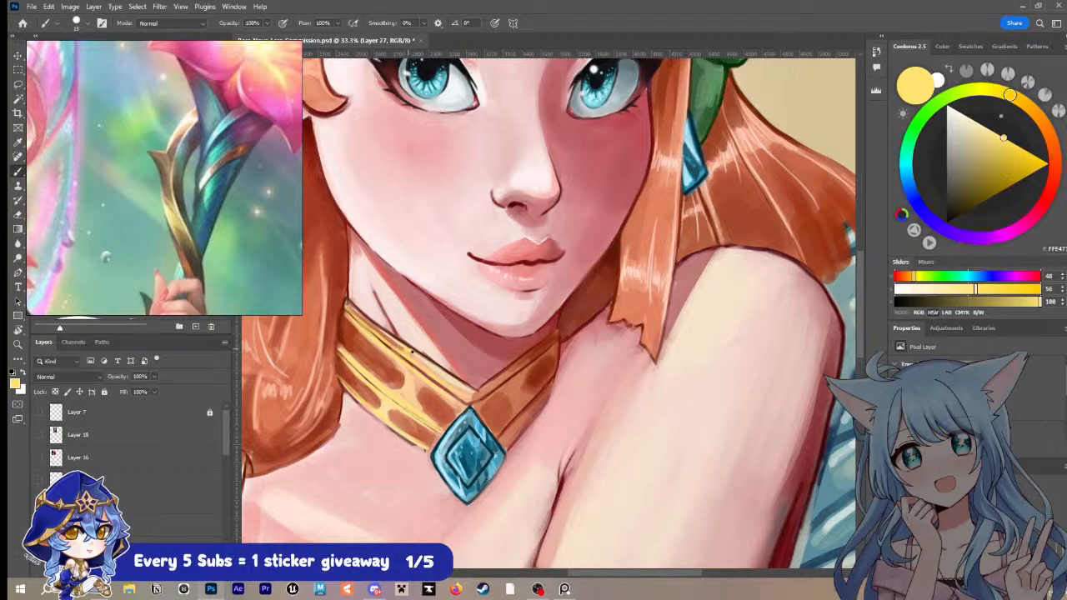
# Step: Sample reddish browns from the collar and paint shading near its centre and along the upper band of its right half
pyautogui.press('i')
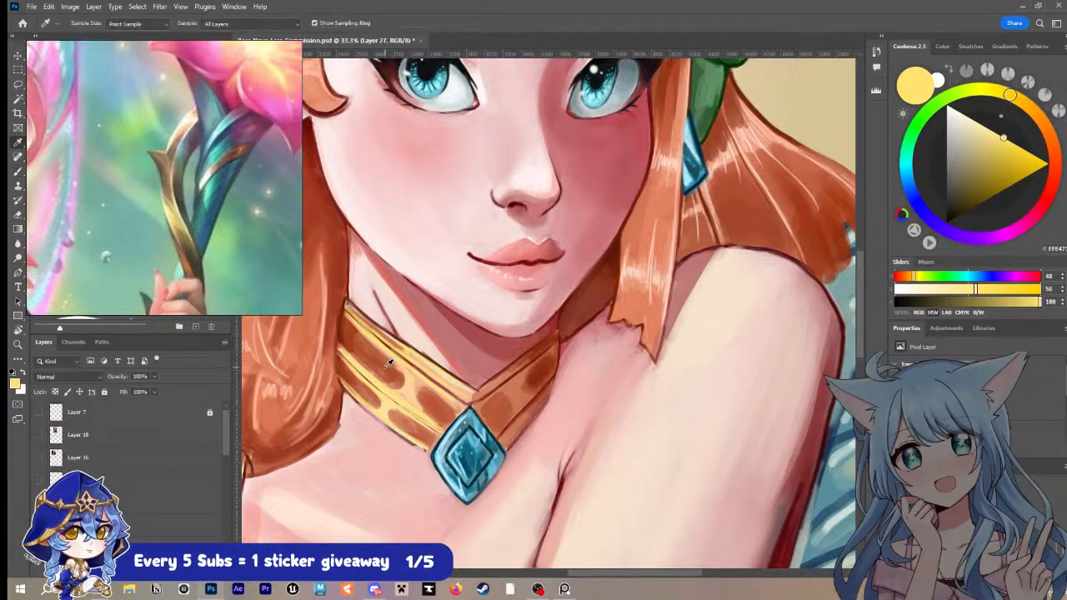
pyautogui.click(387, 363)
pyautogui.press('b')
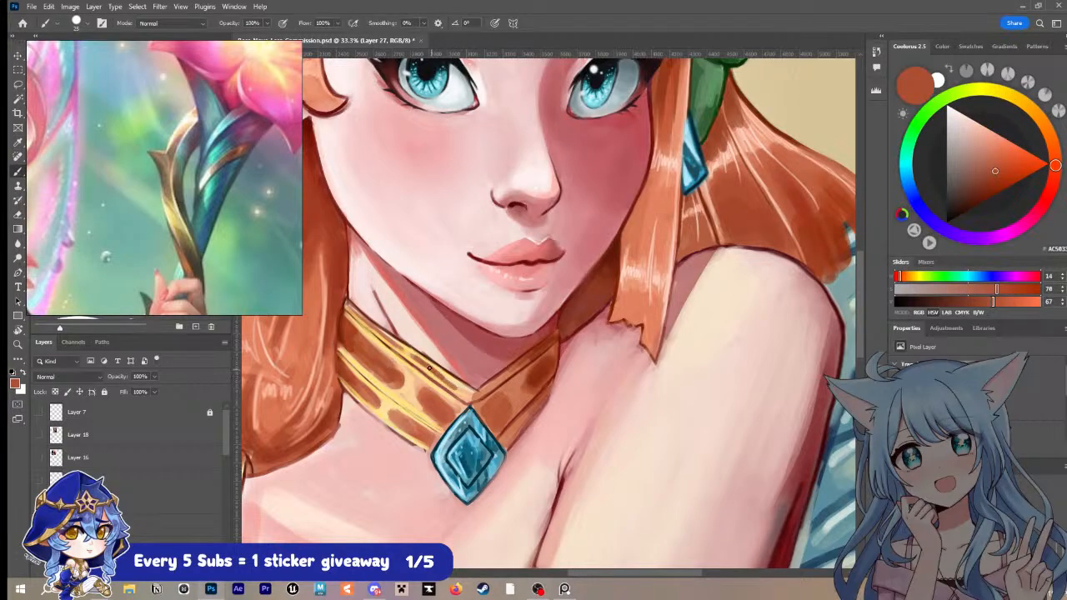
pyautogui.moveTo(429, 368)
pyautogui.mouseDown()
pyautogui.moveTo(467, 394)
pyautogui.moveTo(415, 361)
pyautogui.moveTo(472, 397)
pyautogui.moveTo(448, 382)
pyautogui.moveTo(476, 395)
pyautogui.moveTo(489, 386)
pyautogui.moveTo(480, 396)
pyautogui.moveTo(517, 370)
pyautogui.mouseUp()
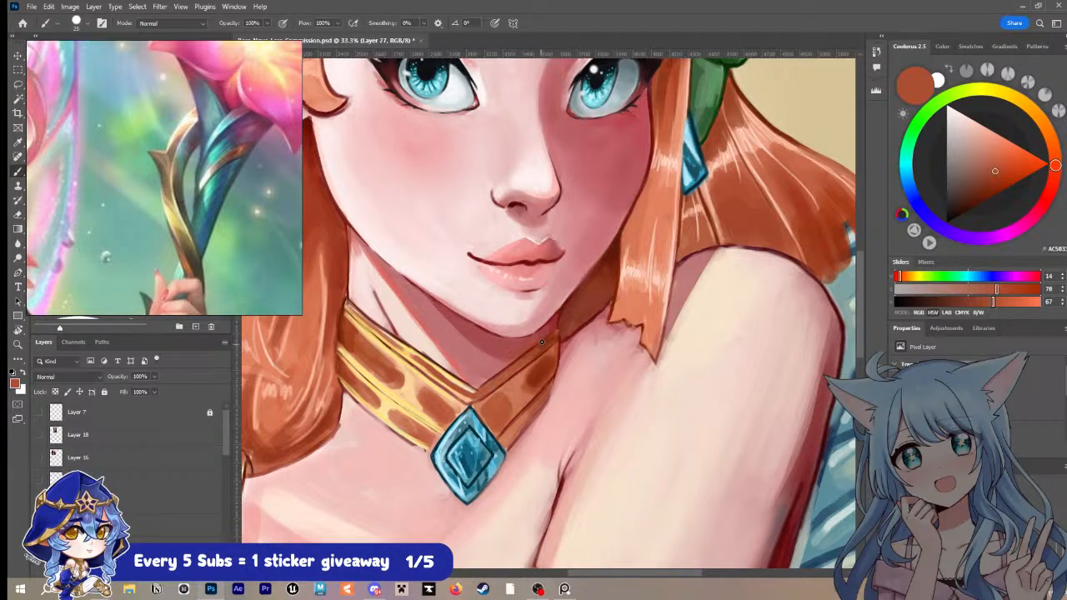
pyautogui.keyDown('alt'); pyautogui.click(533, 357); pyautogui.keyUp('alt')
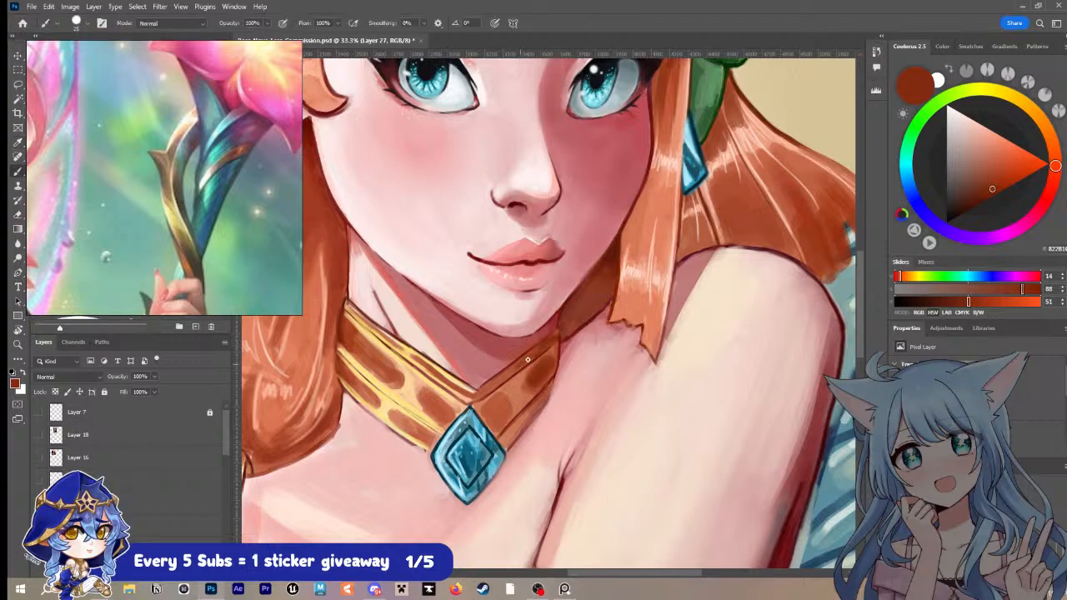
pyautogui.moveTo(516, 370); pyautogui.dragTo(480, 391)
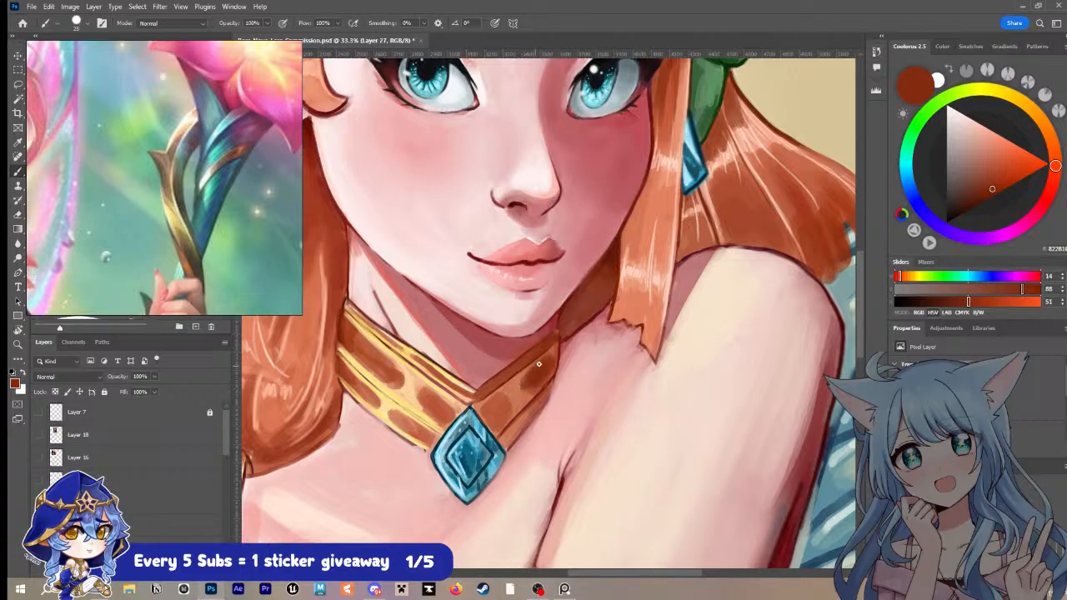
pyautogui.moveTo(505, 396); pyautogui.dragTo(498, 400)
# Step: Sample the lighter orange-brown and paint it along the lower band of the collar's right half
pyautogui.press('alt')
pyautogui.keyDown('alt'); pyautogui.click(516, 381); pyautogui.keyUp('alt')
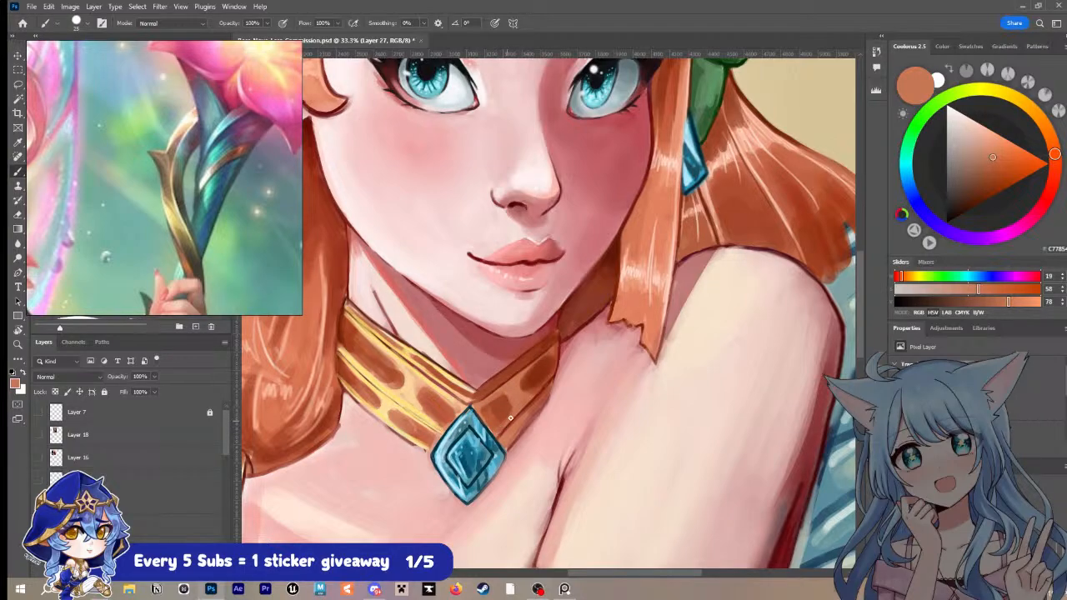
pyautogui.moveTo(528, 397); pyautogui.dragTo(555, 370)
pyautogui.moveTo(515, 423); pyautogui.dragTo(550, 391)
pyautogui.keyDown('alt'); pyautogui.click(551, 381); pyautogui.keyUp('alt')
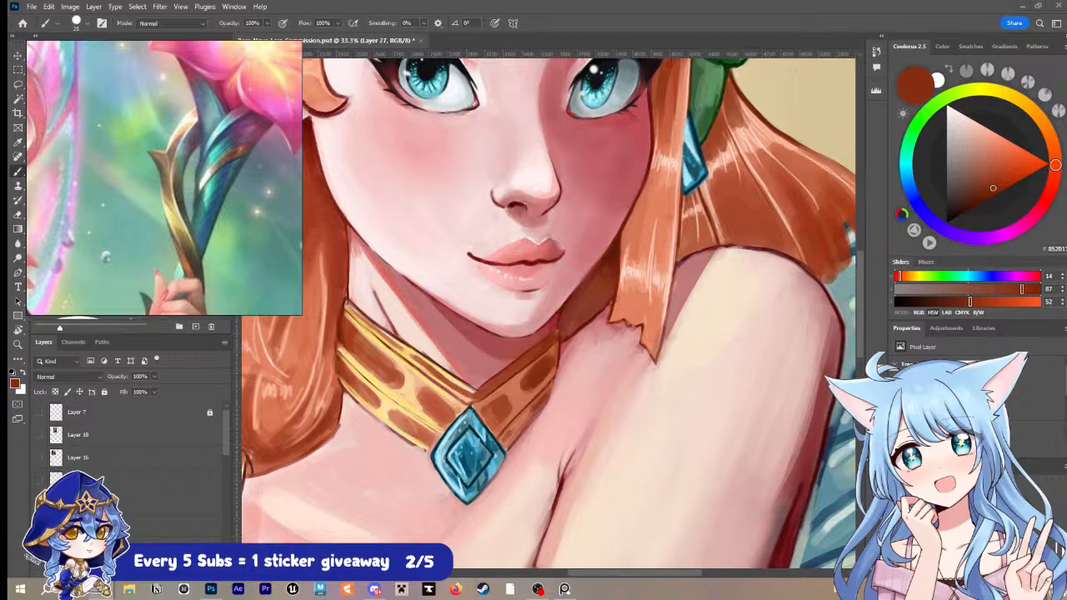
# Step: Try pale cream highlight lines along the upper band of the collar's right half
pyautogui.press('i')
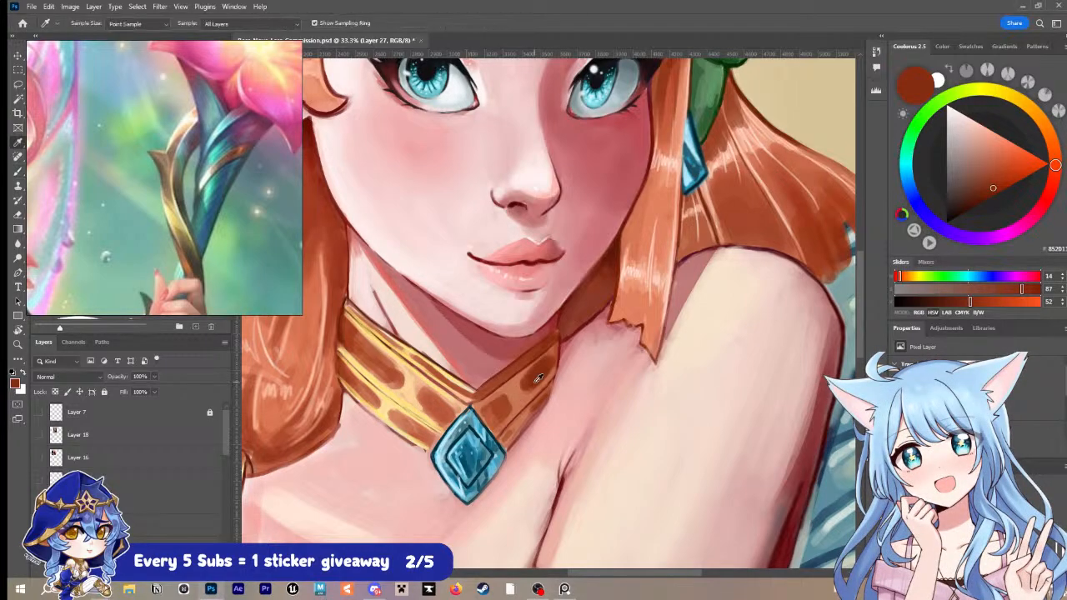
pyautogui.click(477, 385)
pyautogui.press('b')
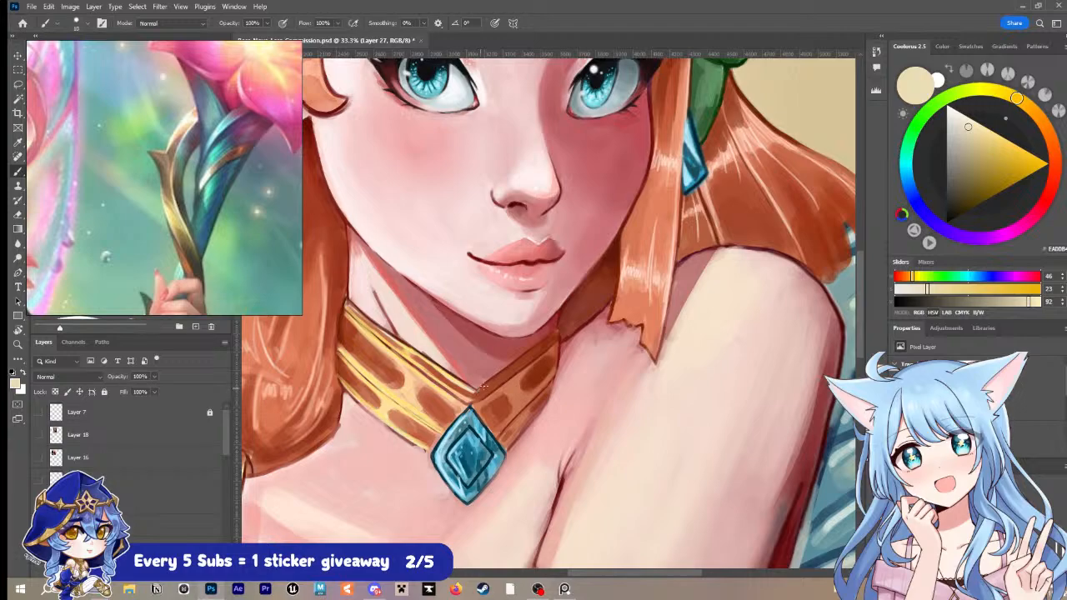
pyautogui.moveTo(480, 387); pyautogui.dragTo(556, 333)
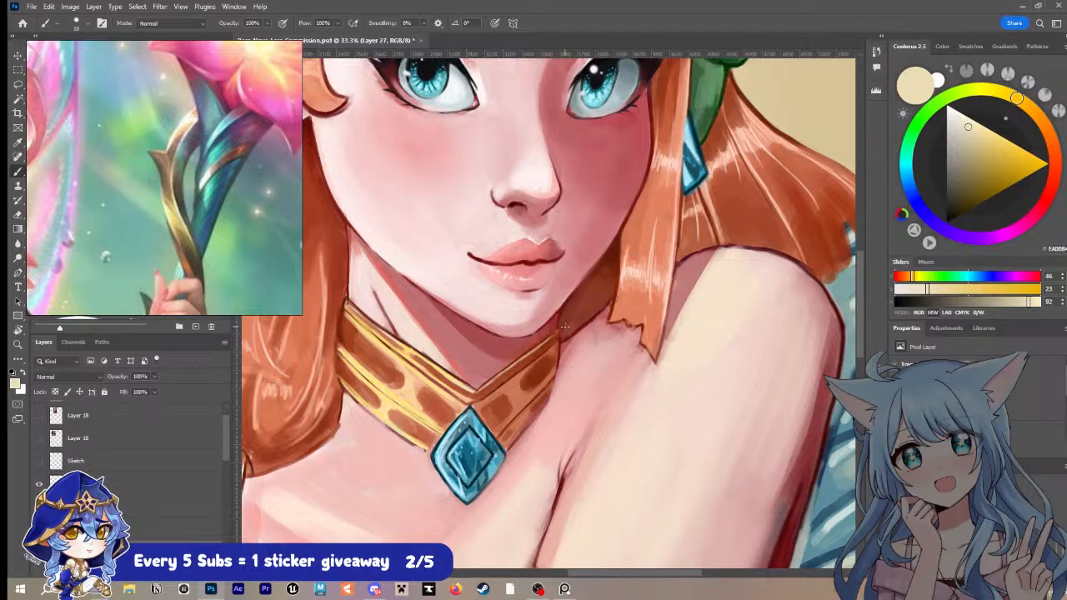
pyautogui.moveTo(479, 407); pyautogui.dragTo(542, 359)
pyautogui.hotkey('ctrl', 'z')
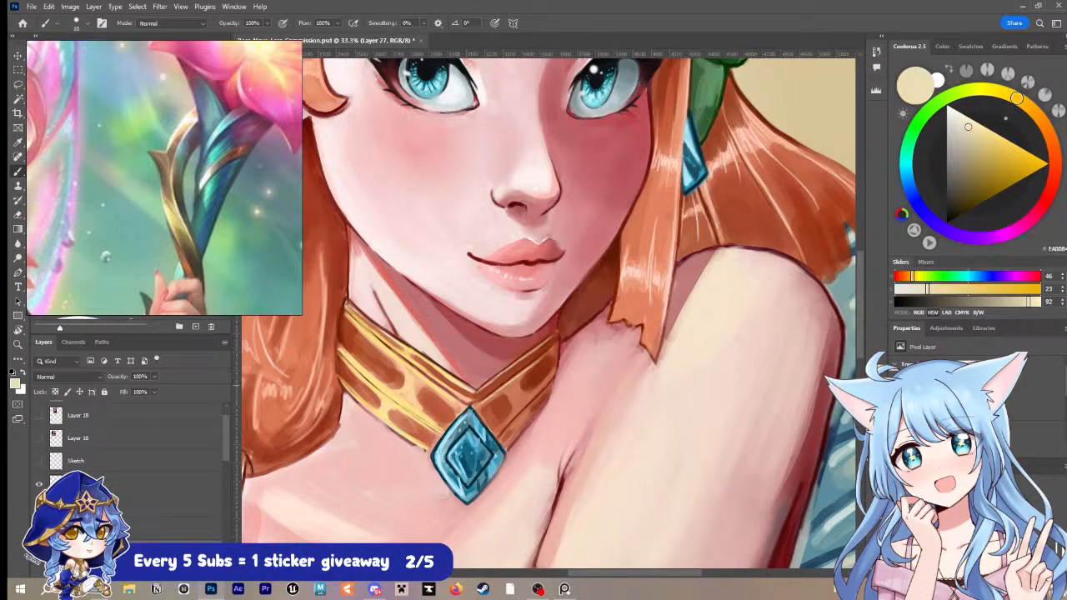
# Step: Sample golden yellow from the collar's left half, paint highlights along the bands of its right half, and save the document
pyautogui.press('i')
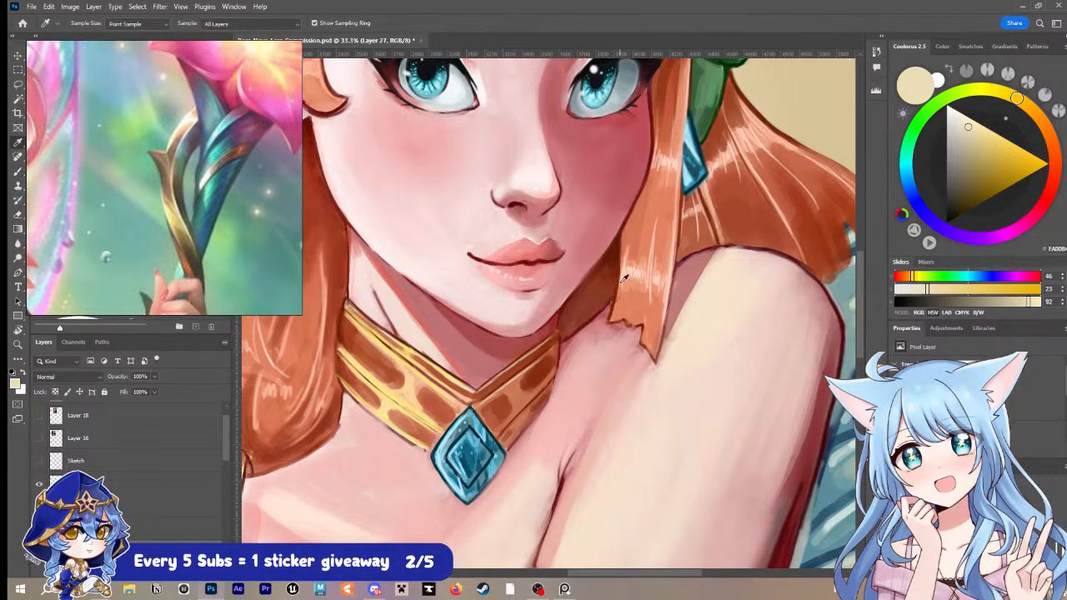
pyautogui.click(425, 356)
pyautogui.press('b')
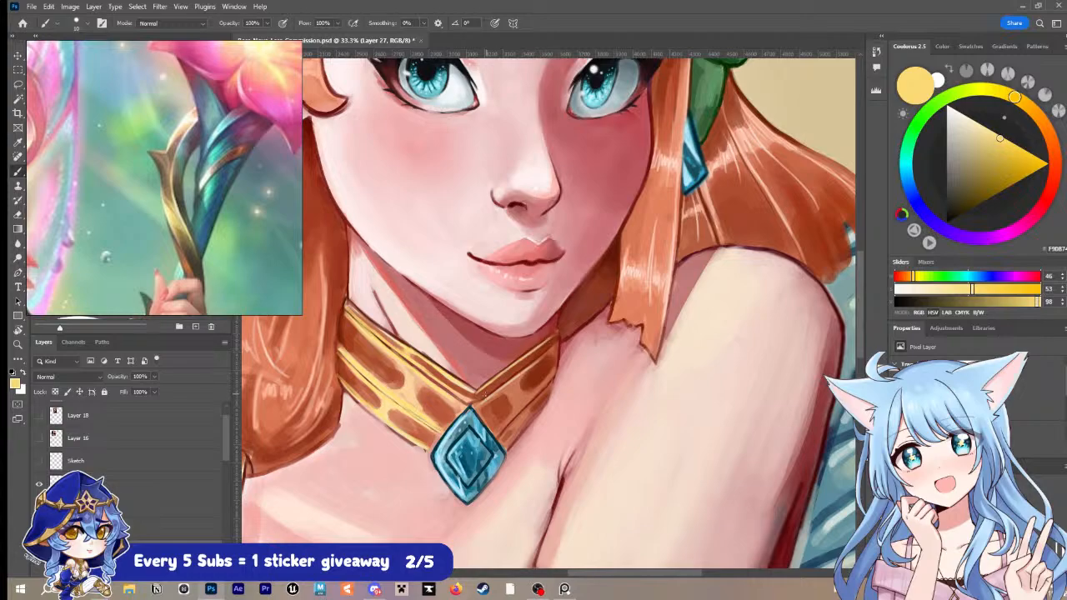
pyautogui.moveTo(484, 393); pyautogui.dragTo(544, 350)
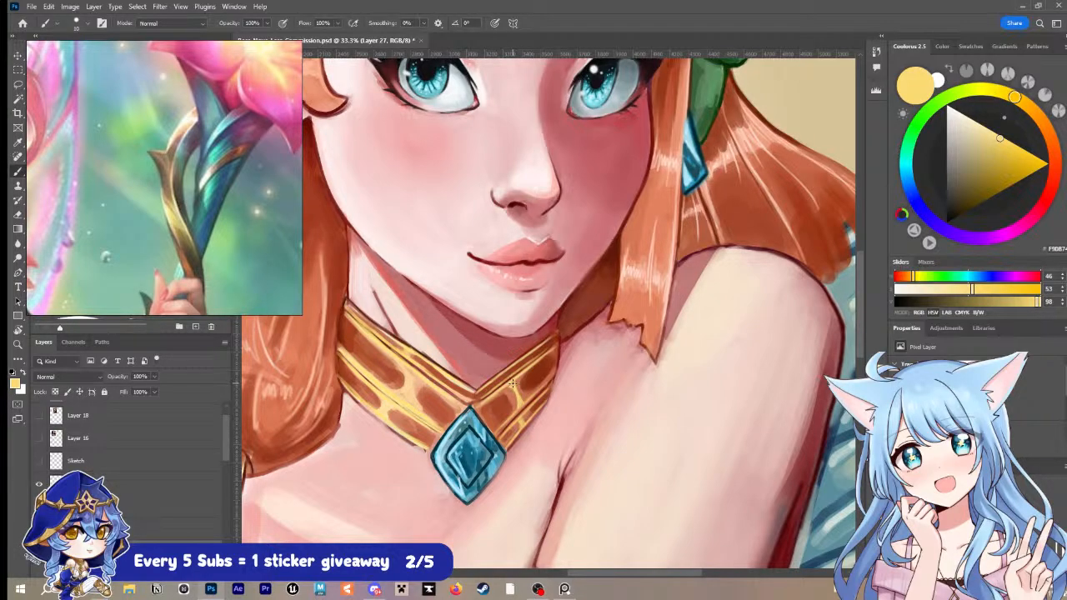
pyautogui.hotkey('ctrl', 's')
# Step: Close the White_Hawk_Emotes_Page.png image and return to the zoomed-out fairy portrait
pyautogui.scroll(-3, 583, 277)
pyautogui.scroll(1, 646, 279)
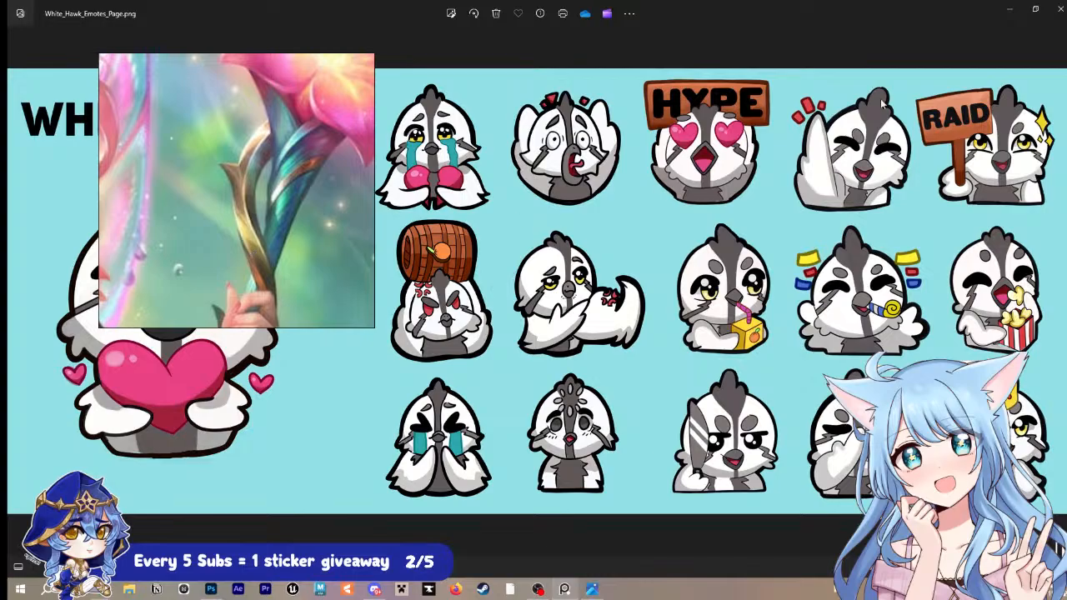
pyautogui.click(1057, 11)
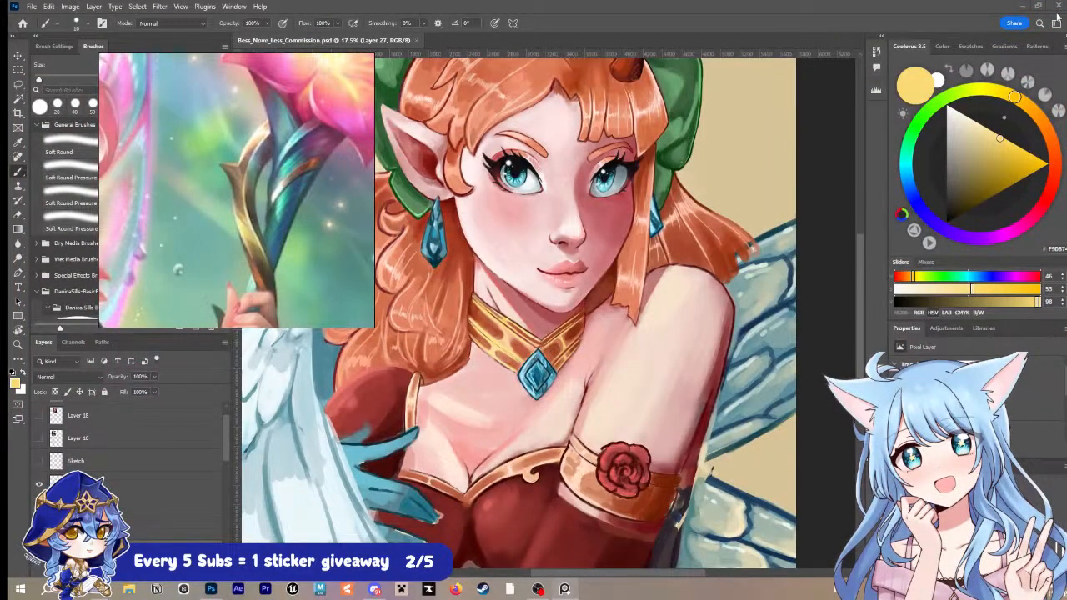
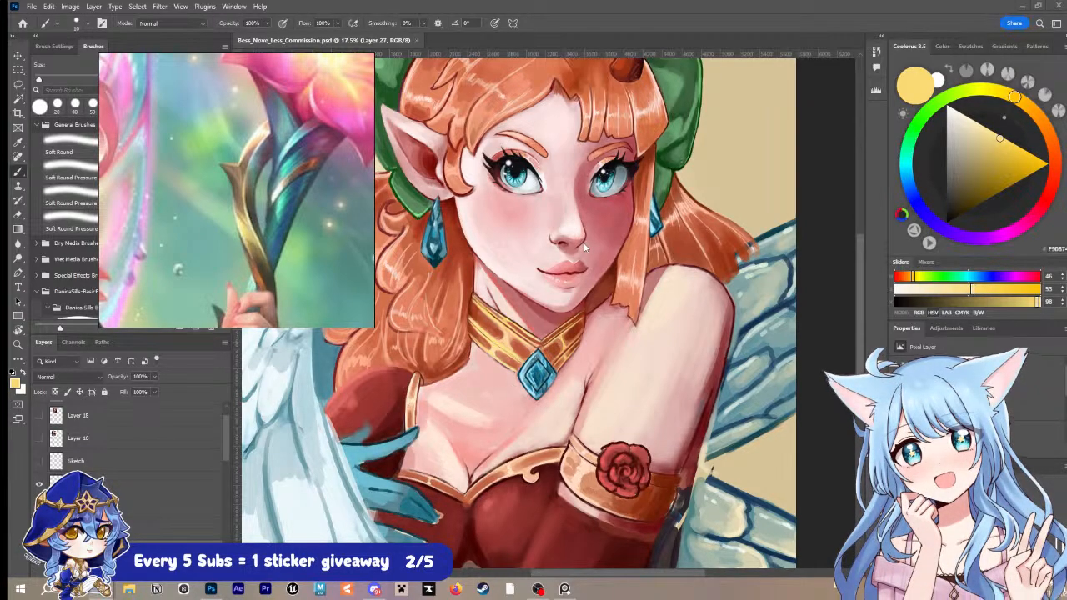
# Step: Paint a short golden yellow highlight on the upper band of the collar's right half, just above the gem
pyautogui.press('i')
pyautogui.press('z')
pyautogui.moveTo(603, 307); pyautogui.dragTo(640, 291)
pyautogui.press('b')
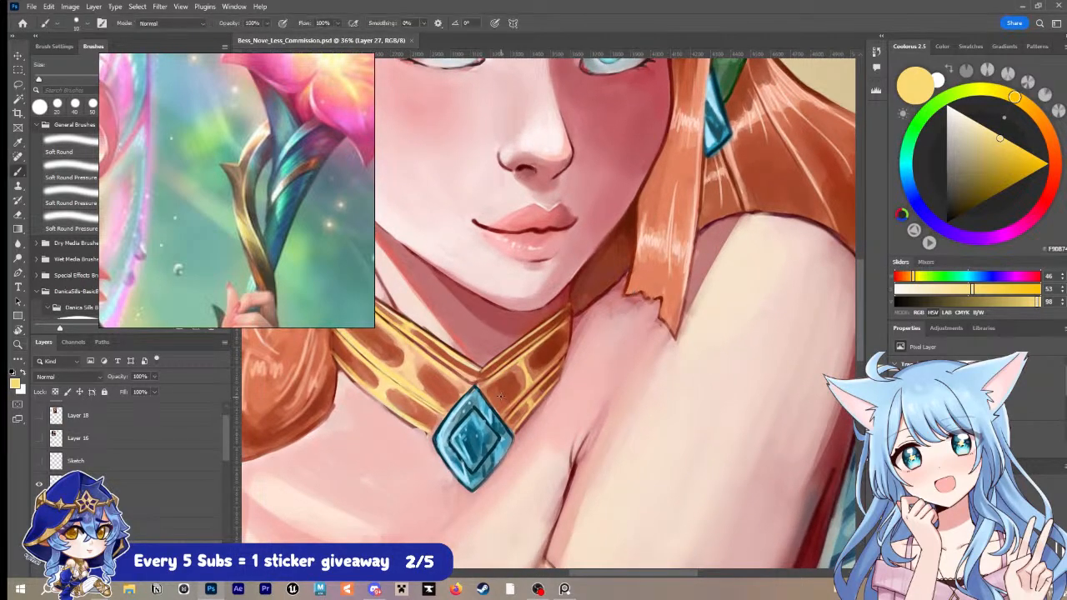
pyautogui.moveTo(486, 383); pyautogui.dragTo(491, 379)
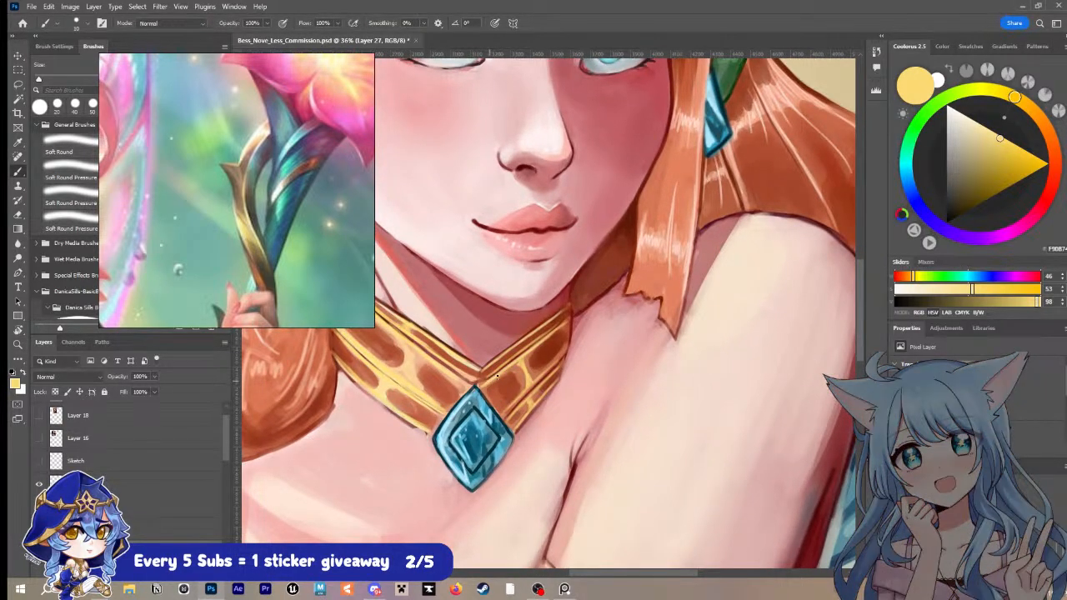
# Step: Sample dark red and outline the outer edge of the collar's right half, undoing the last stroke
pyautogui.press('i')
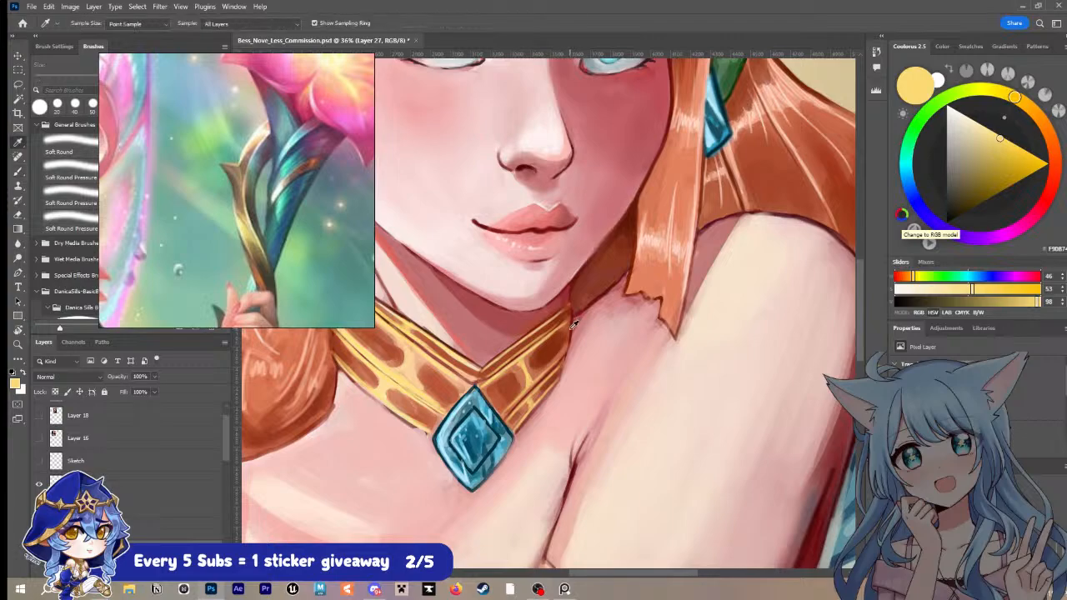
pyautogui.click(574, 323)
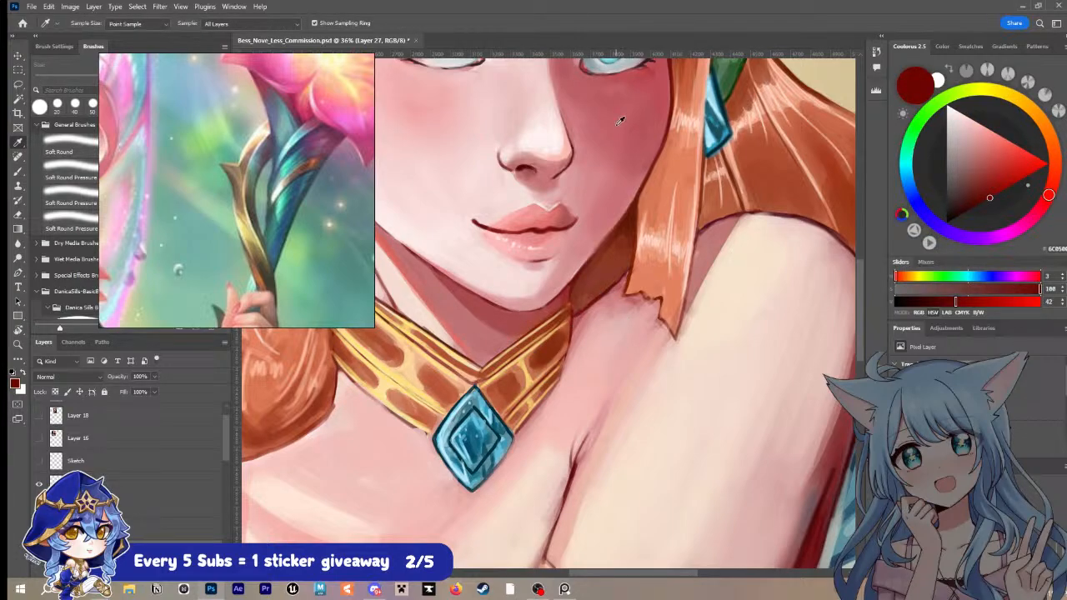
pyautogui.scroll(1, 621, 120)
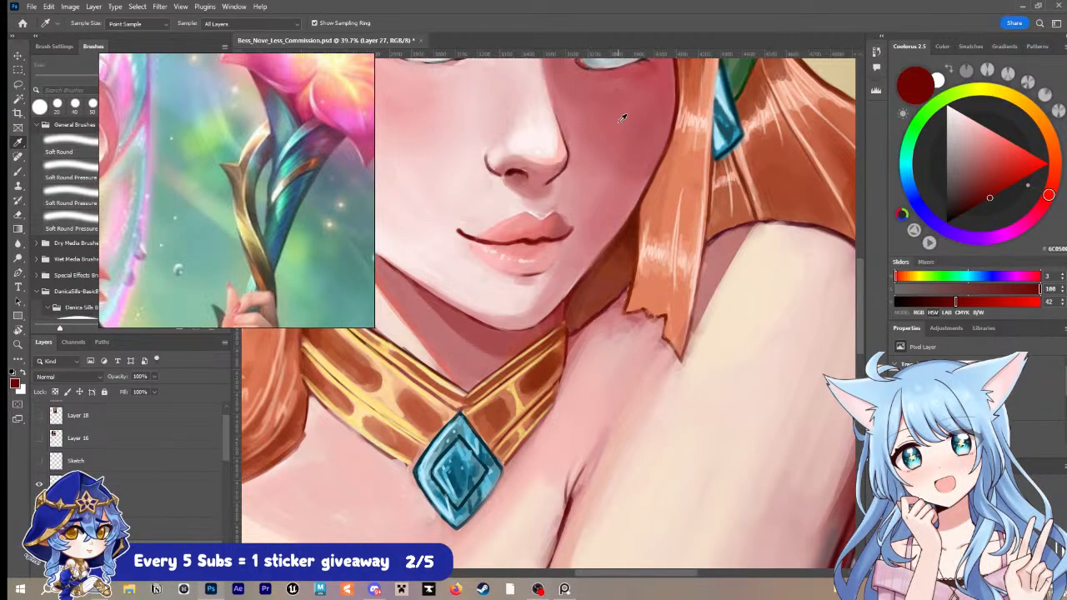
pyautogui.scroll(1, 621, 120)
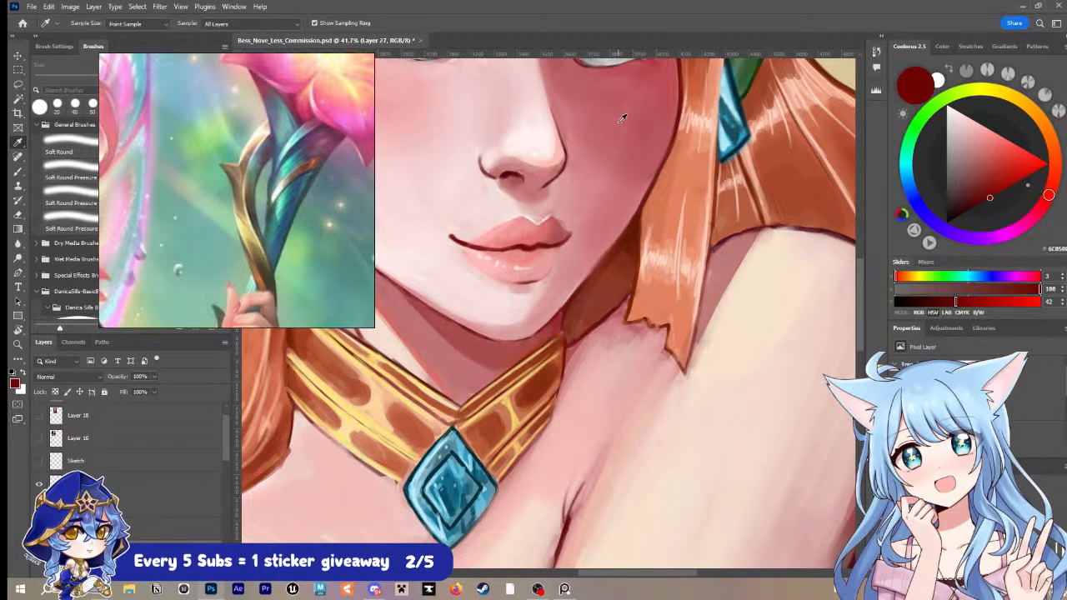
pyautogui.press('b')
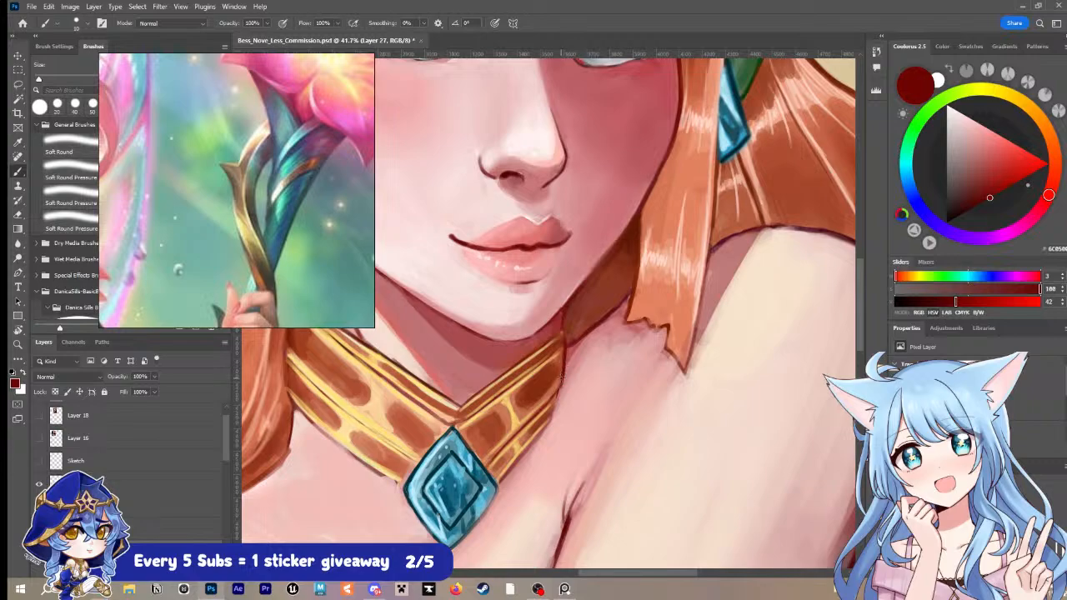
pyautogui.moveTo(561, 364)
pyautogui.mouseDown()
pyautogui.moveTo(555, 427)
pyautogui.moveTo(561, 380)
pyautogui.moveTo(546, 425)
pyautogui.moveTo(555, 413)
pyautogui.moveTo(495, 483)
pyautogui.mouseUp()
pyautogui.hotkey('ctrl', 'z')
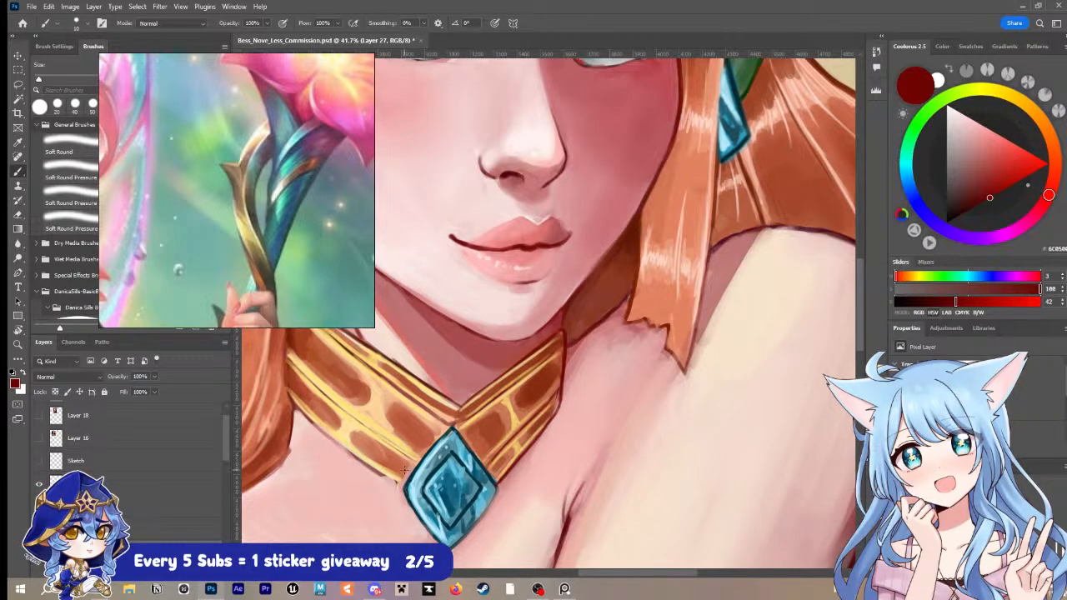
# Step: Sample reddish brown and golden tan from the collar and touch up the outer end of its right half
pyautogui.press('i')
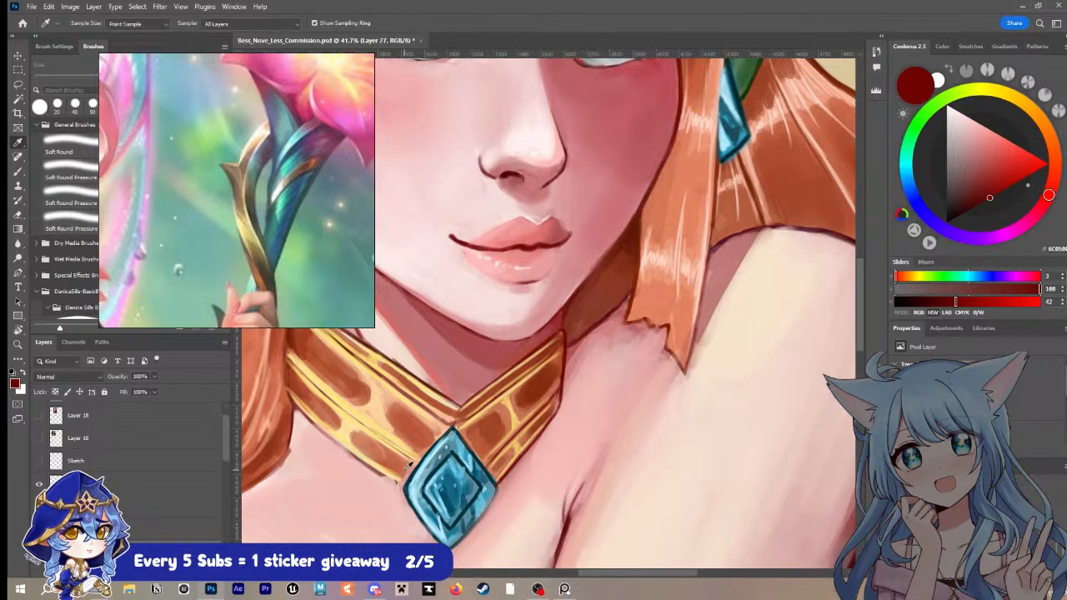
pyautogui.click(545, 417)
pyautogui.press('b')
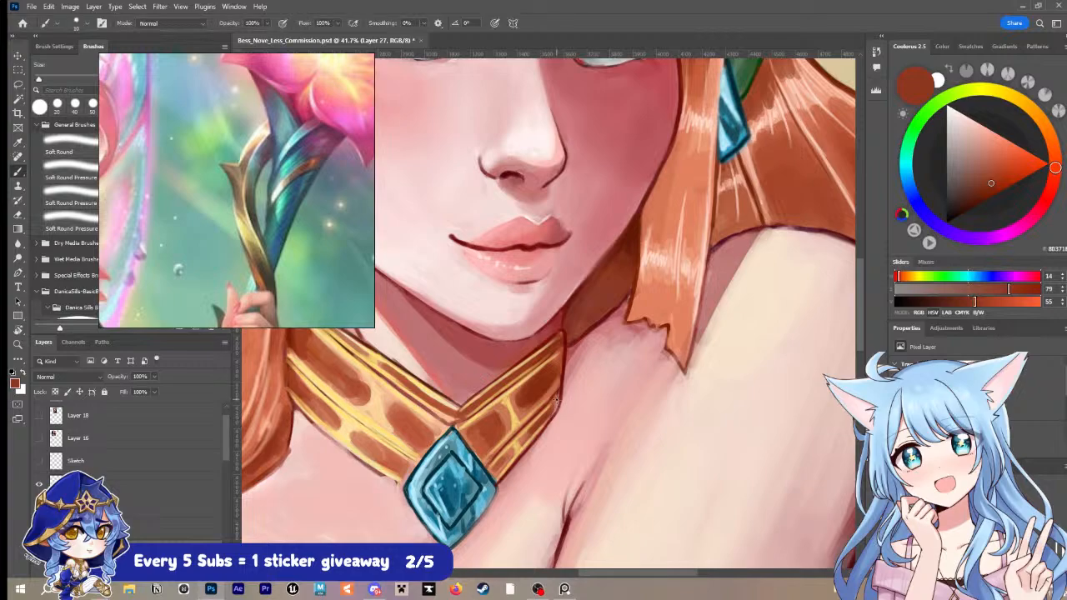
pyautogui.press(']')
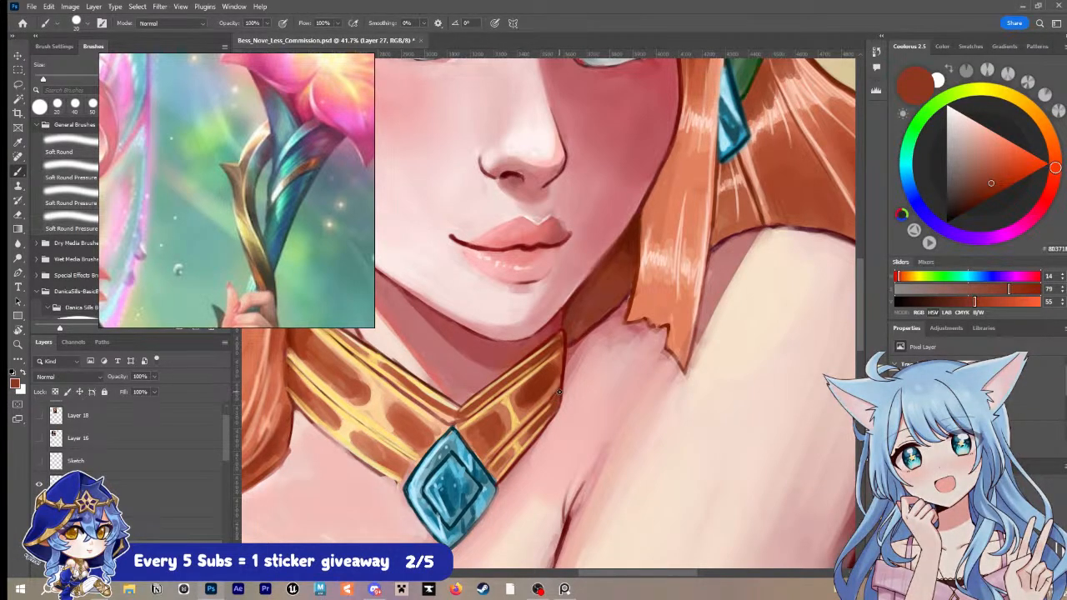
pyautogui.press('i')
pyautogui.keyDown('alt'); pyautogui.click(550, 403); pyautogui.keyUp('alt')
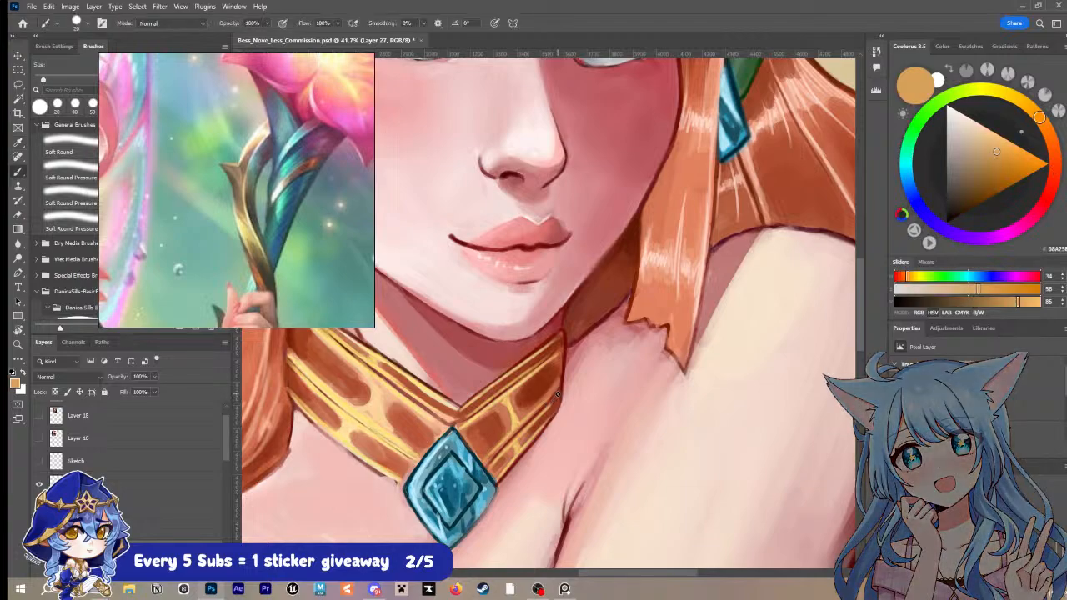
pyautogui.press('[')
# Step: Sample pale golden yellow, touch up the outer end of the right half's lower band, and save the document
pyautogui.scroll(1, 539, 415)
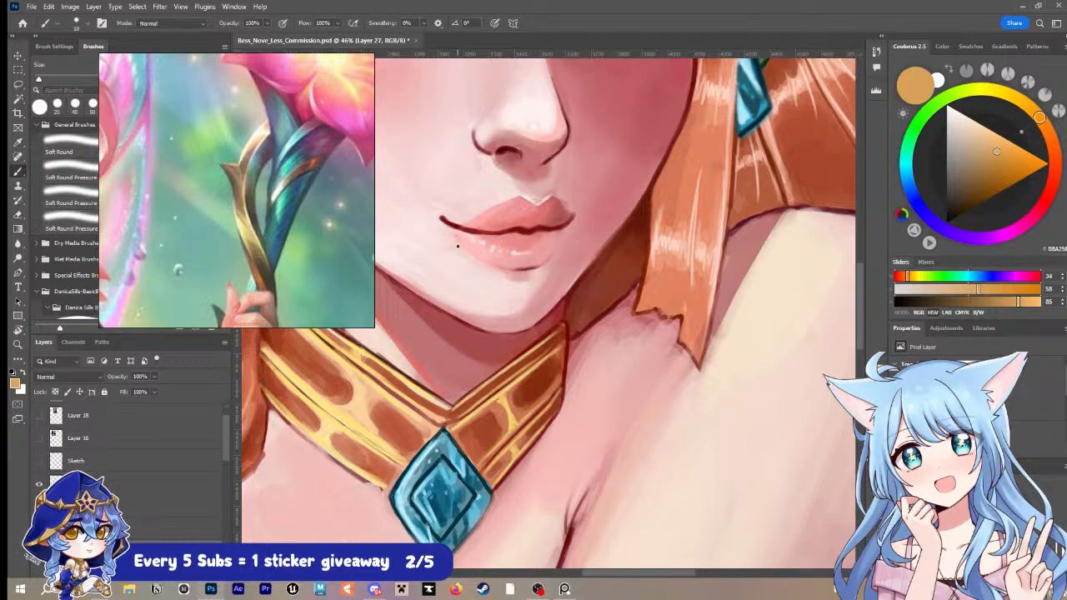
pyautogui.scroll(1, 458, 246)
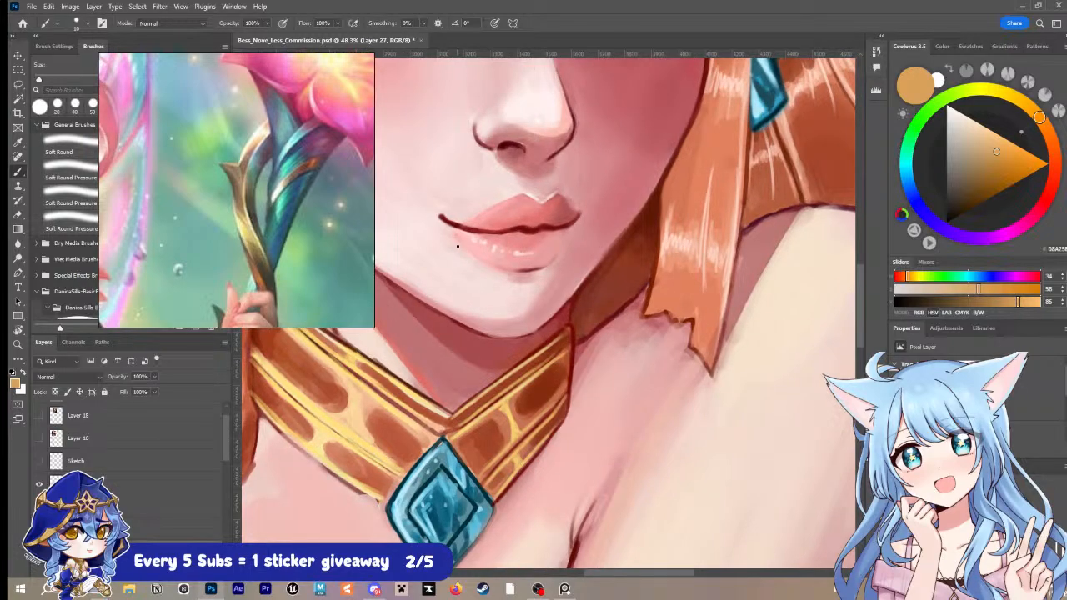
pyautogui.press('i')
pyautogui.click(536, 374)
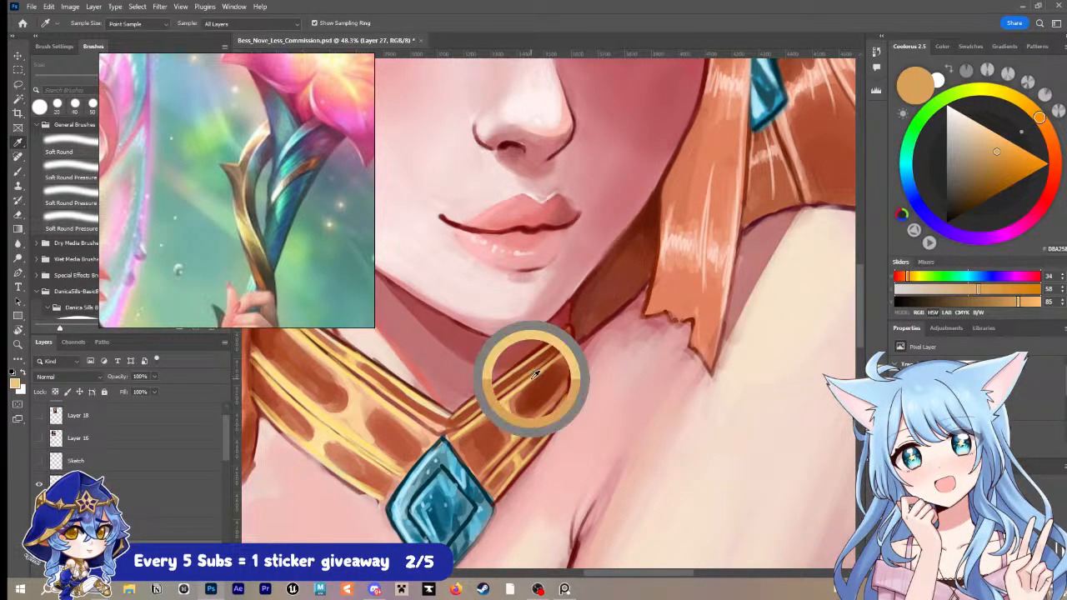
pyautogui.press('b')
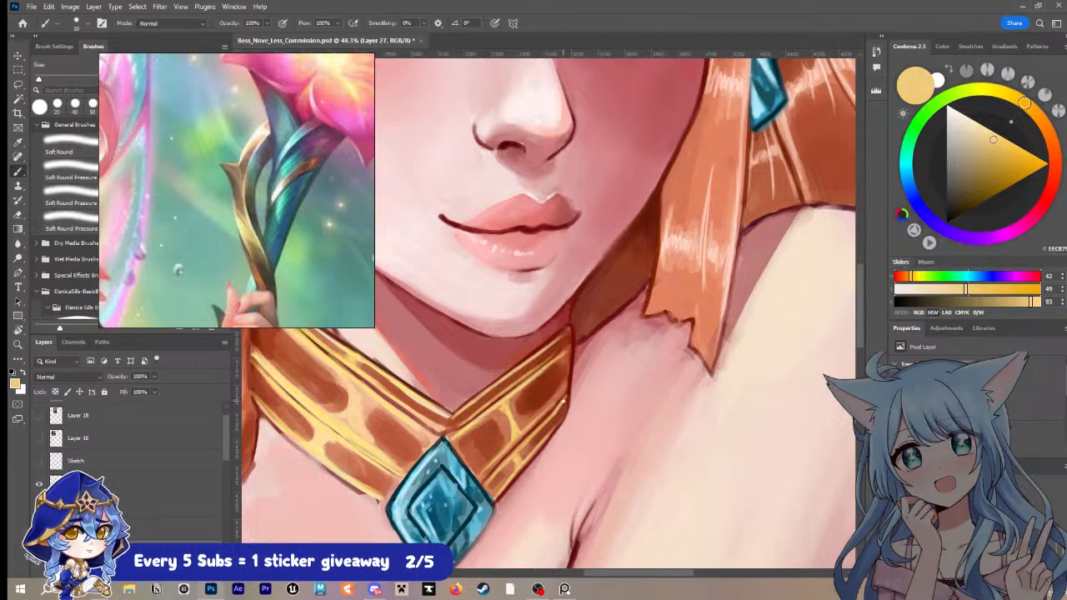
pyautogui.keyDown('alt'); pyautogui.click(563, 409); pyautogui.keyUp('alt')
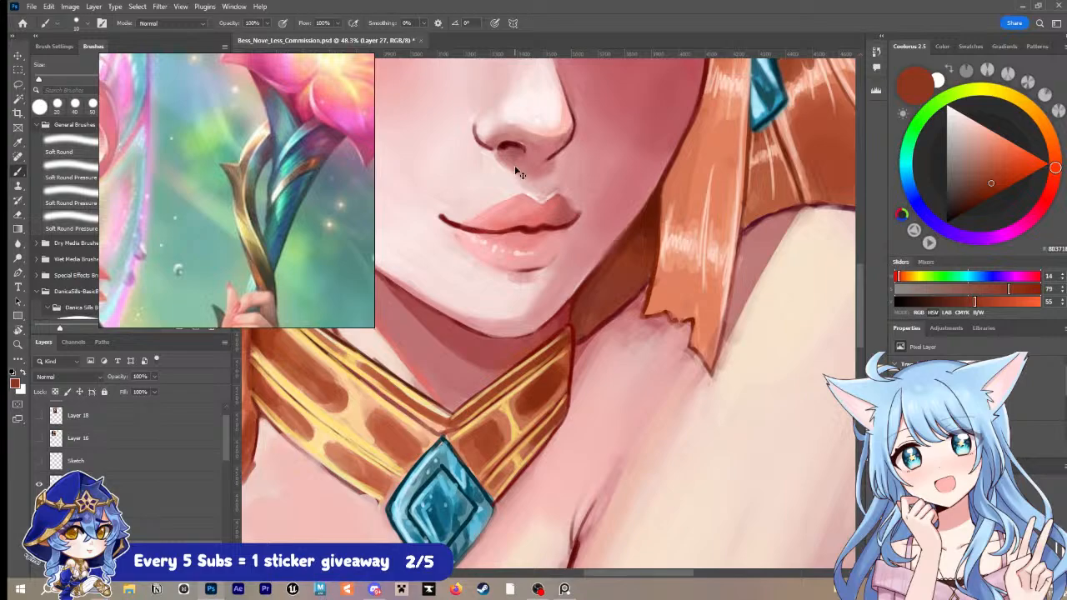
pyautogui.hotkey('ctrl', 's')
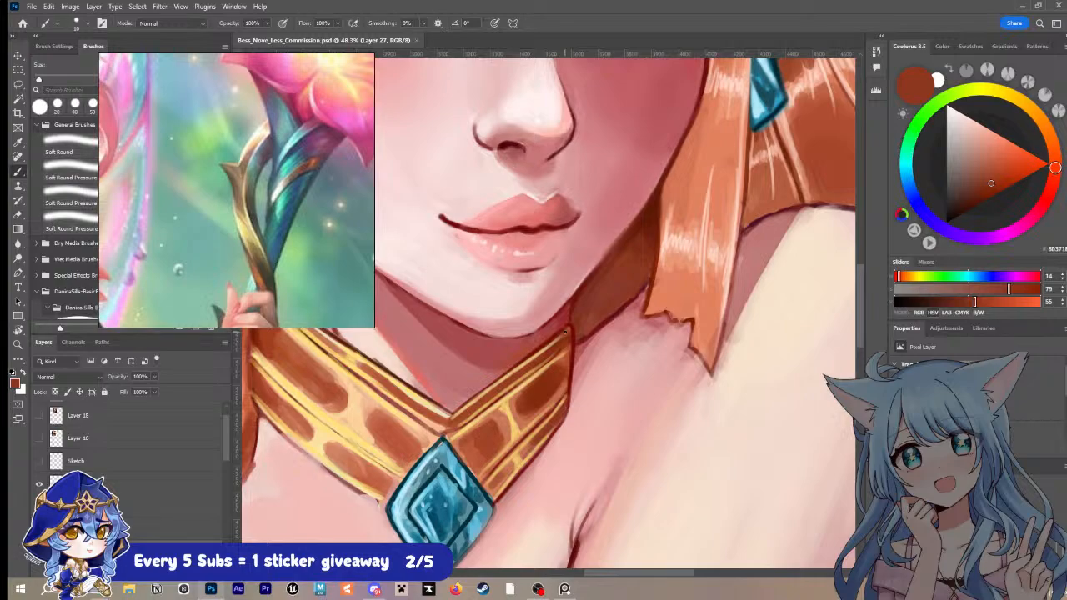
# Step: Refine the upper tip and inner markings of the collar's right half with sampled browns and golden yellow, and save
pyautogui.moveTo(565, 331); pyautogui.dragTo(568, 328)
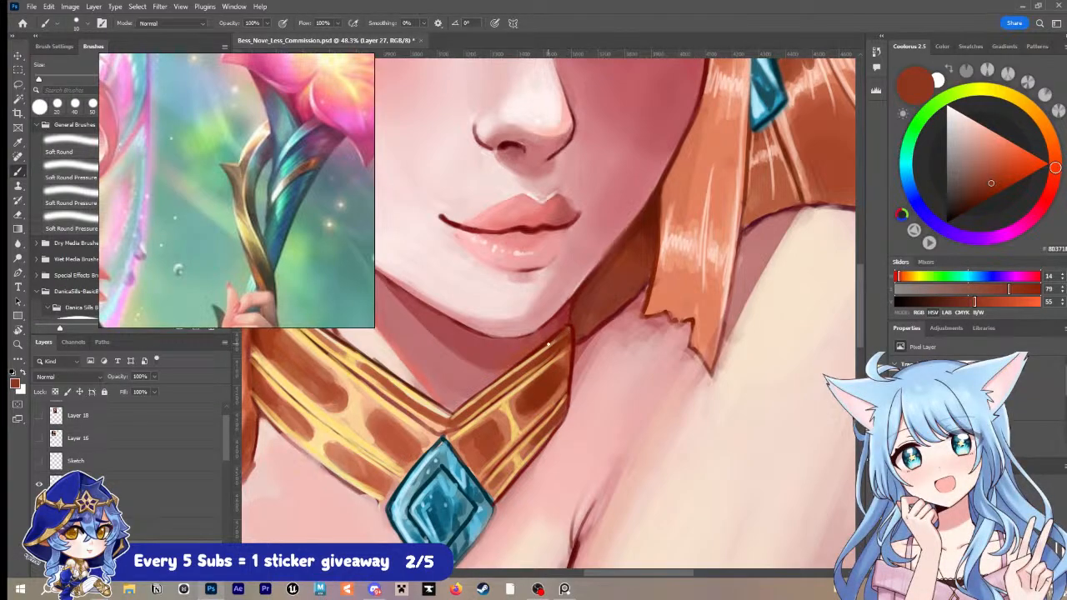
pyautogui.keyDown('alt'); pyautogui.click(551, 360); pyautogui.keyUp('alt')
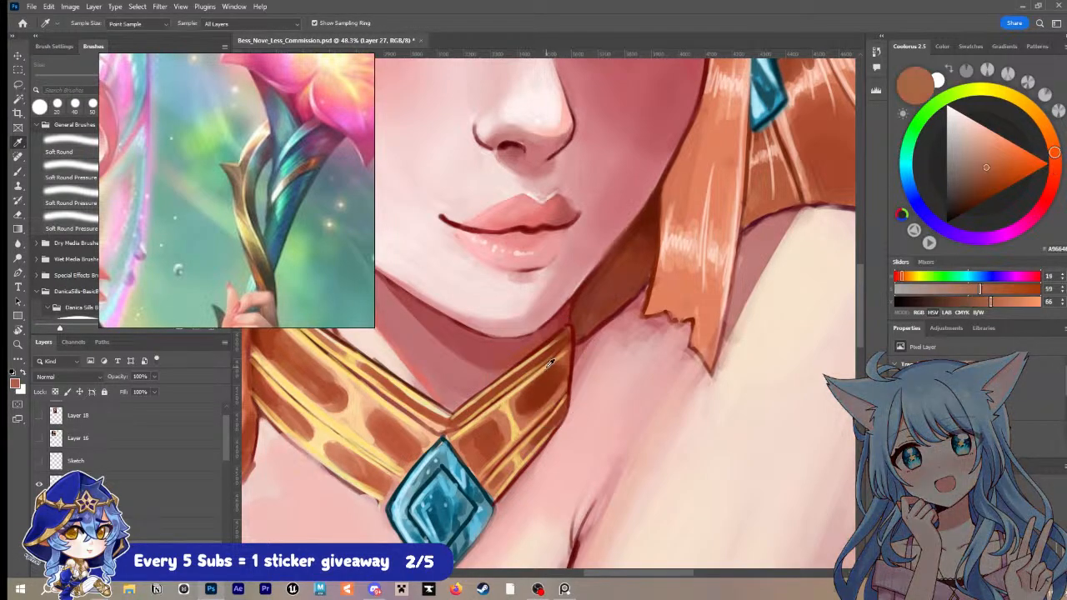
pyautogui.moveTo(569, 330)
pyautogui.mouseDown()
pyautogui.moveTo(547, 349)
pyautogui.moveTo(556, 357)
pyautogui.moveTo(537, 420)
pyautogui.mouseUp()
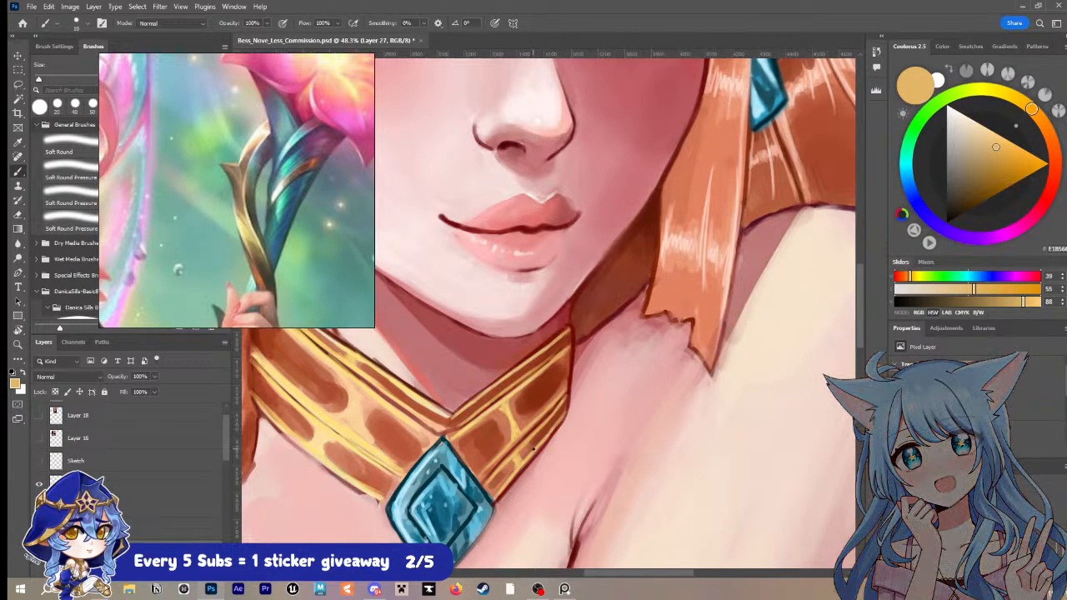
pyautogui.keyDown('alt'); pyautogui.click(557, 380); pyautogui.keyUp('alt')
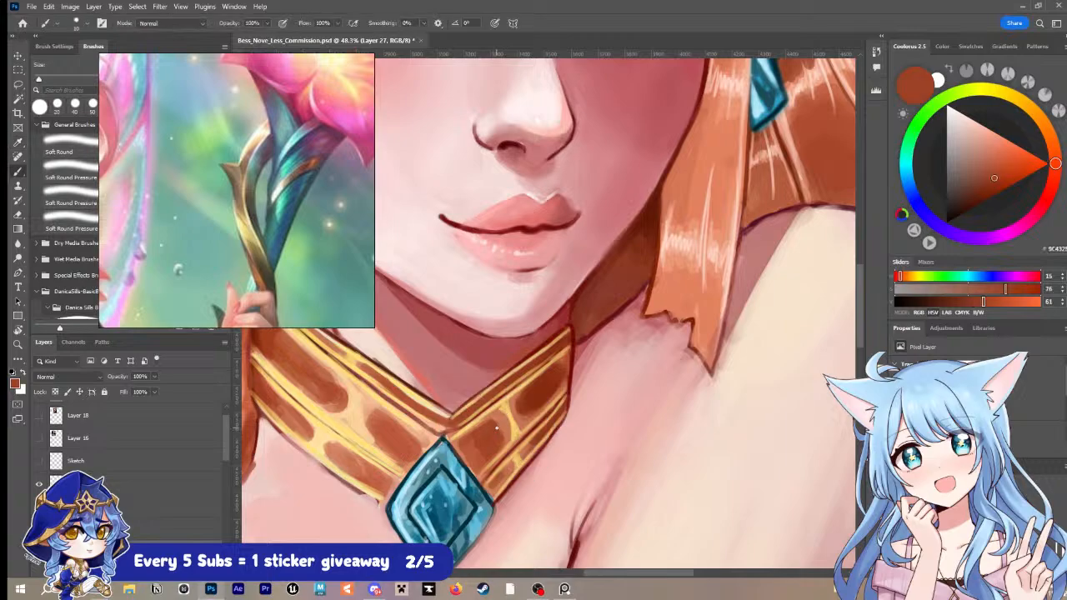
pyautogui.keyDown('alt'); pyautogui.click(512, 406); pyautogui.keyUp('alt')
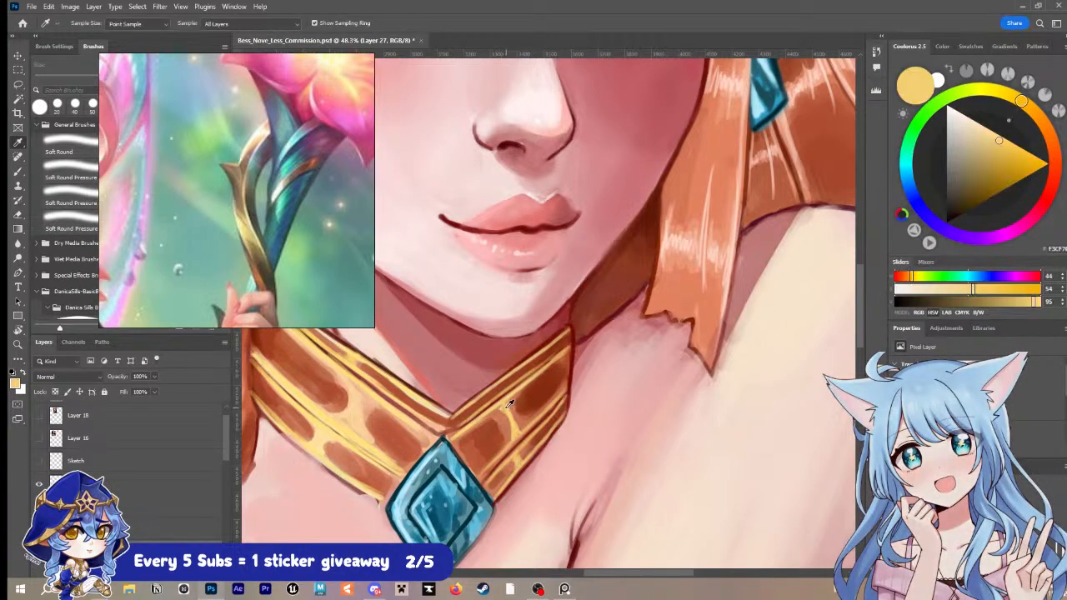
pyautogui.keyDown('alt'); pyautogui.click(498, 415); pyautogui.keyUp('alt')
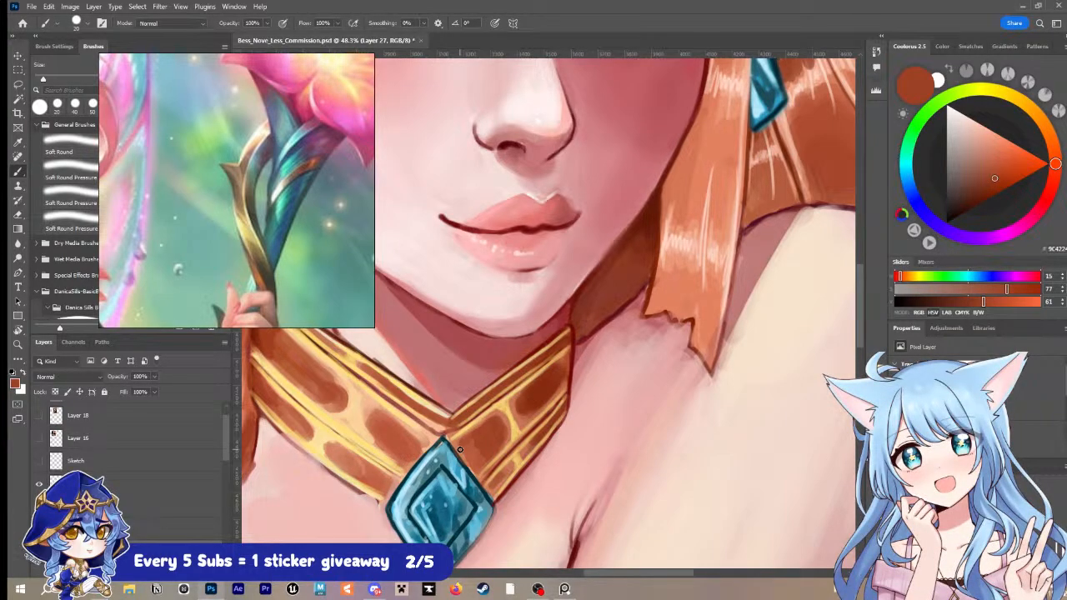
pyautogui.hotkey('ctrl', 's')
# Step: Sample golden yellow and highlight the rim of the brown marking nearest the gem with a smaller brush
pyautogui.press('i')
pyautogui.press('alt')
pyautogui.click(504, 406)
pyautogui.keyDown('alt'); pyautogui.click(503, 405); pyautogui.keyUp('alt')
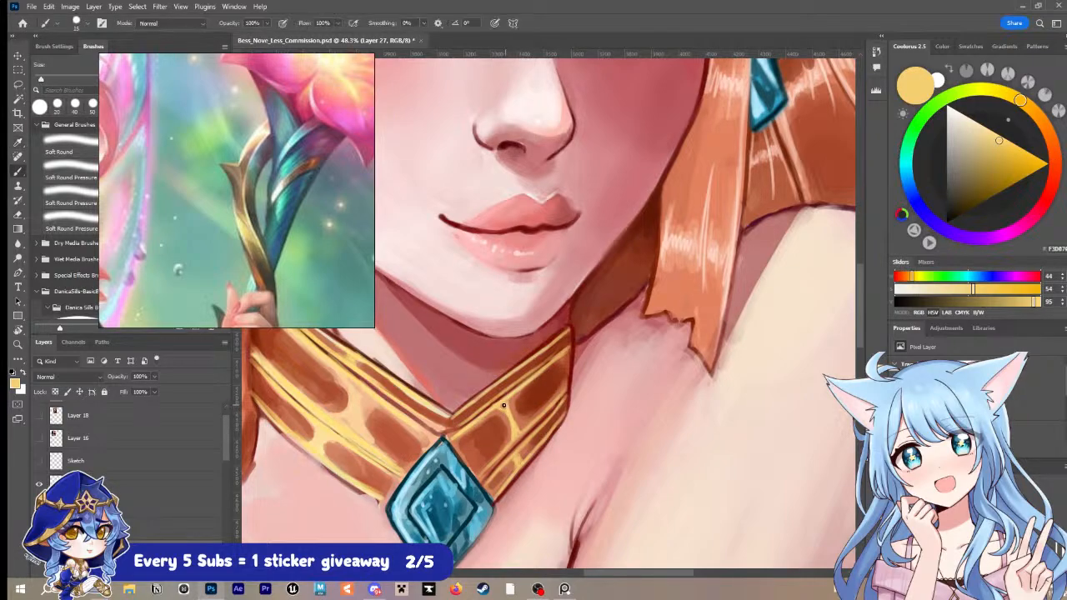
pyautogui.press('[')
pyautogui.scroll(1, 469, 433)
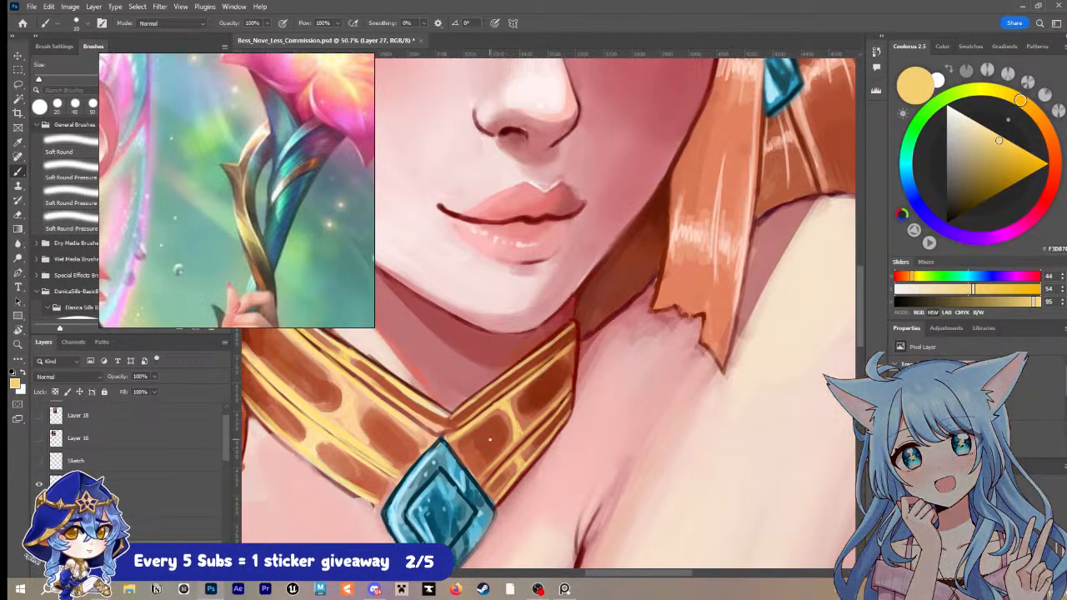
# Step: Shade the brown marking beside the gem with sampled orange-browns, using a larger brush of 20 to 30
pyautogui.keyDown('alt'); pyautogui.click(463, 449); pyautogui.keyUp('alt')
pyautogui.press(']')
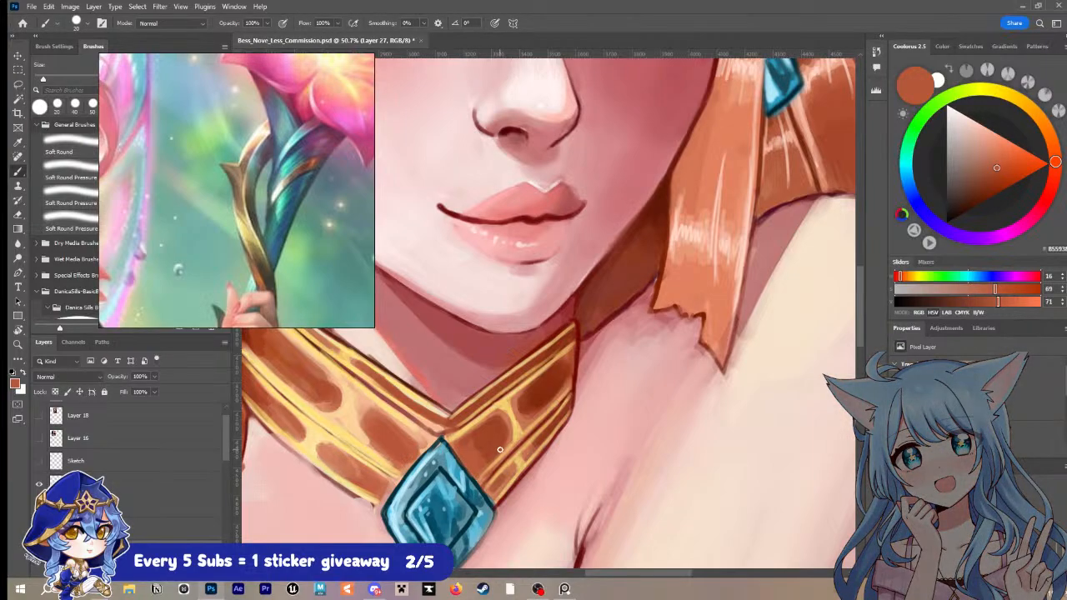
pyautogui.press('i')
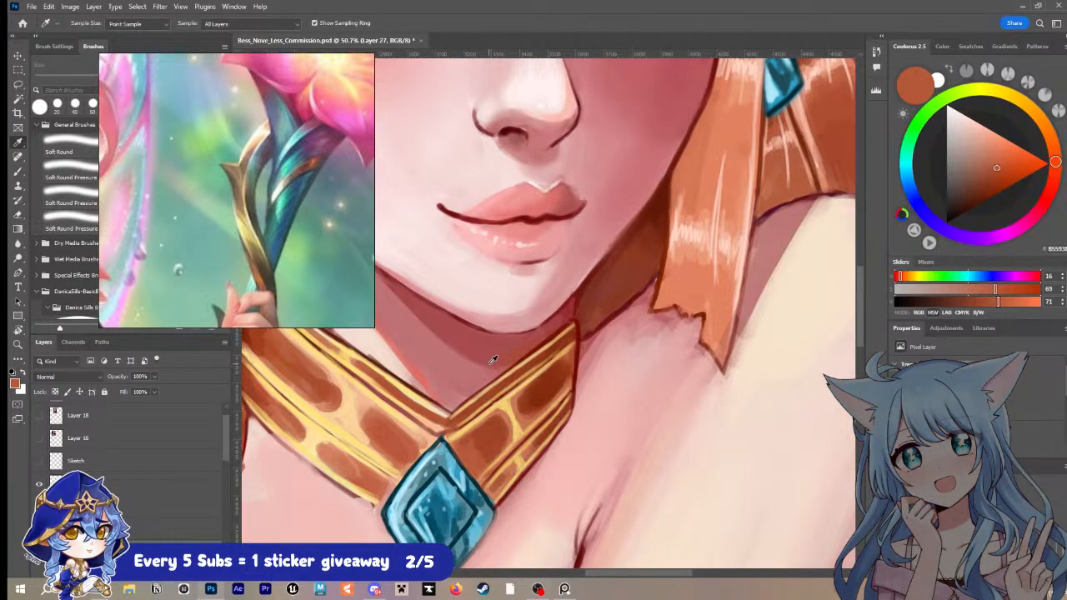
pyautogui.click(487, 433)
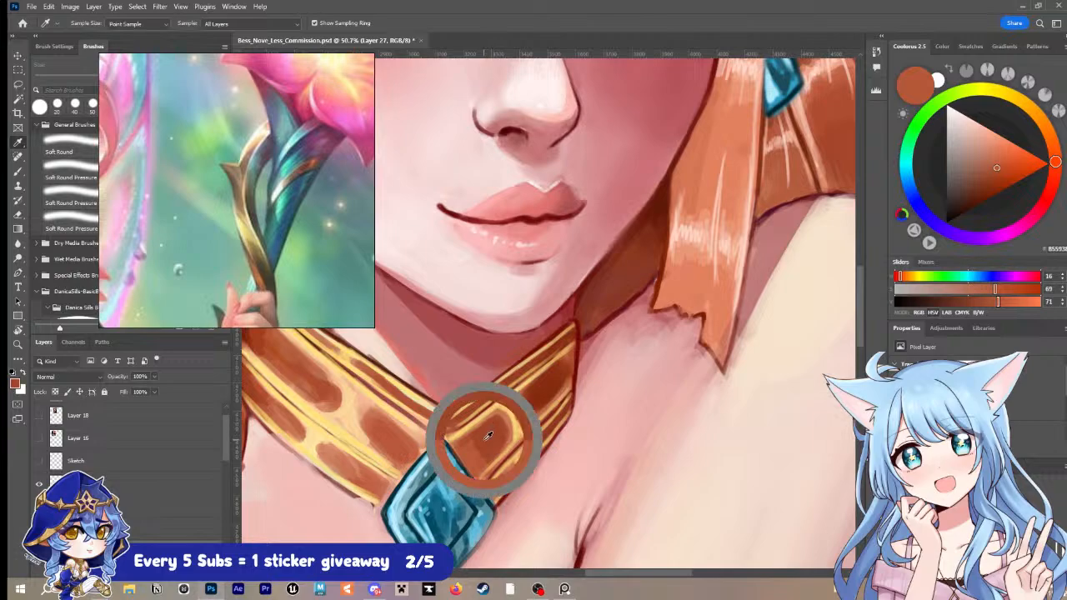
pyautogui.press('b')
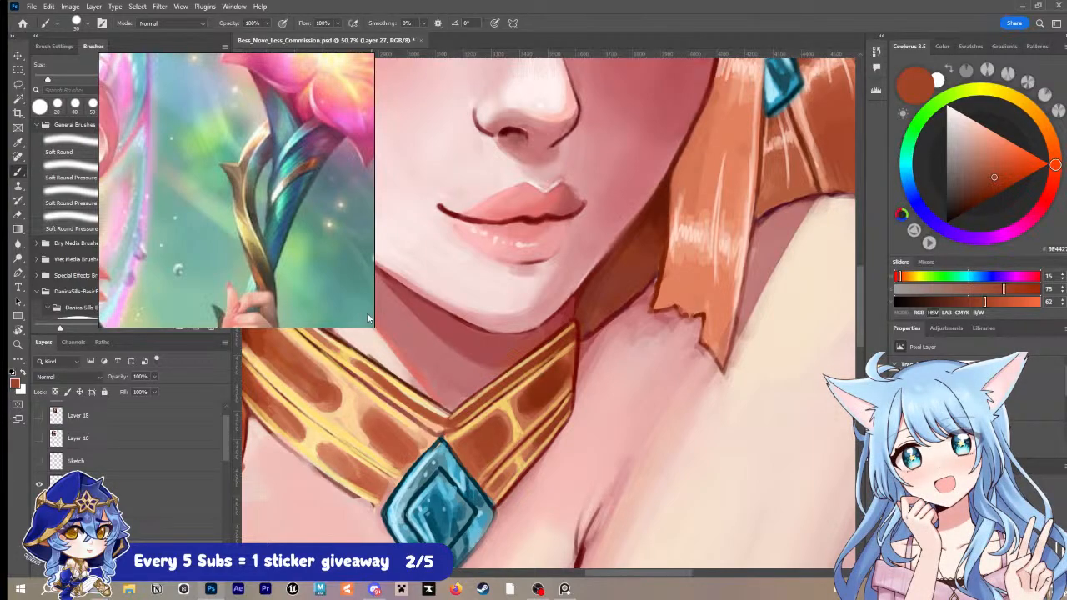
pyautogui.press('i')
pyautogui.click(472, 440)
pyautogui.press('b')
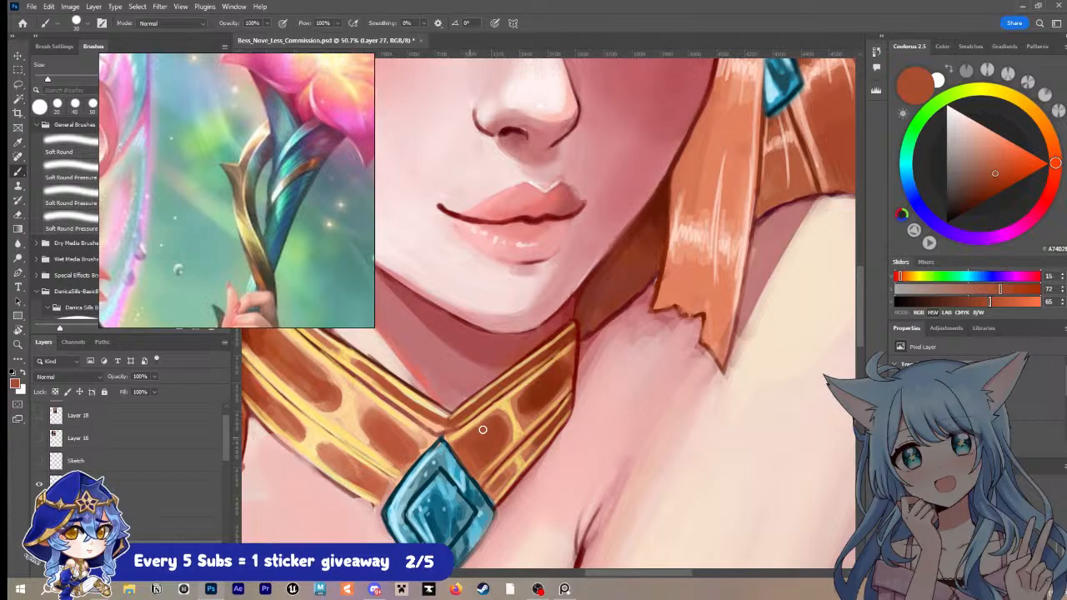
# Step: Sample a darker reddish brown and deepen the outer brown marking on the collar's right half
pyautogui.press('i')
pyautogui.click(528, 382)
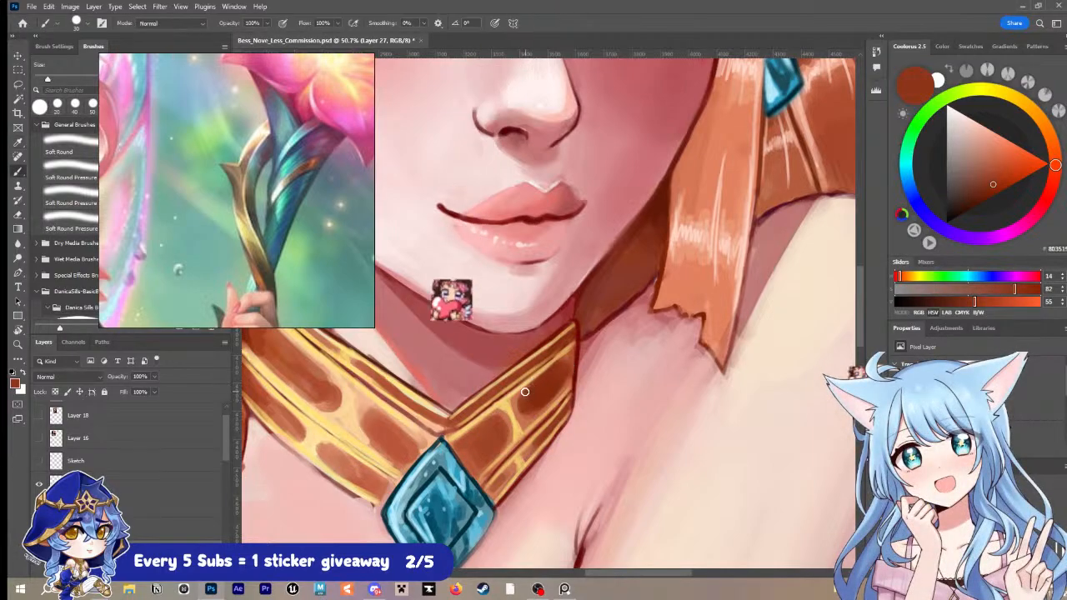
pyautogui.press('b')
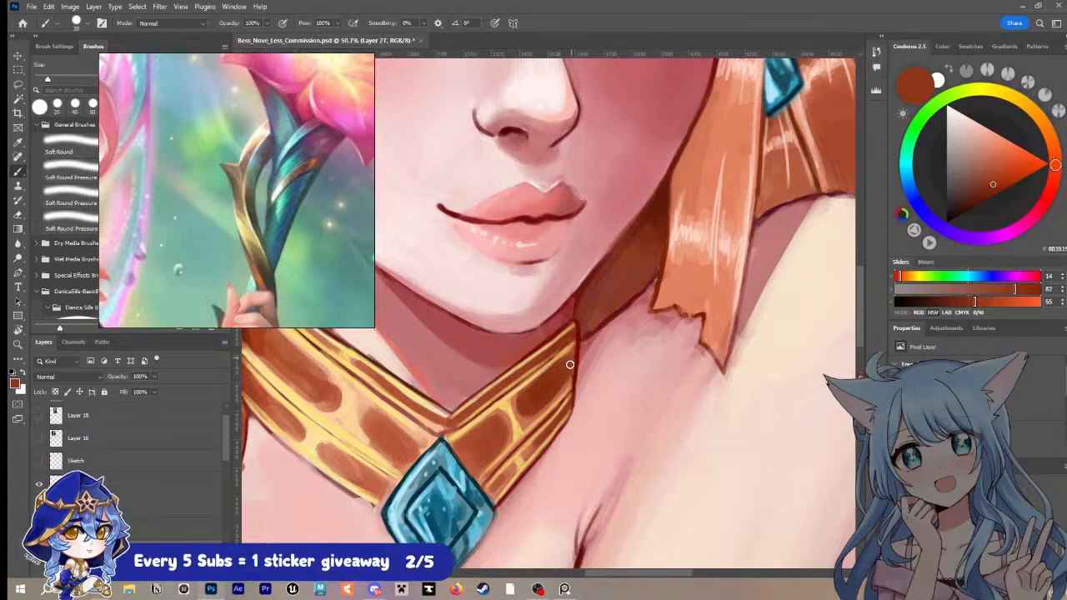
# Step: Sample pale gold and paint a highlight linking the upper band to the divider between the right half's brown markings
pyautogui.press('i')
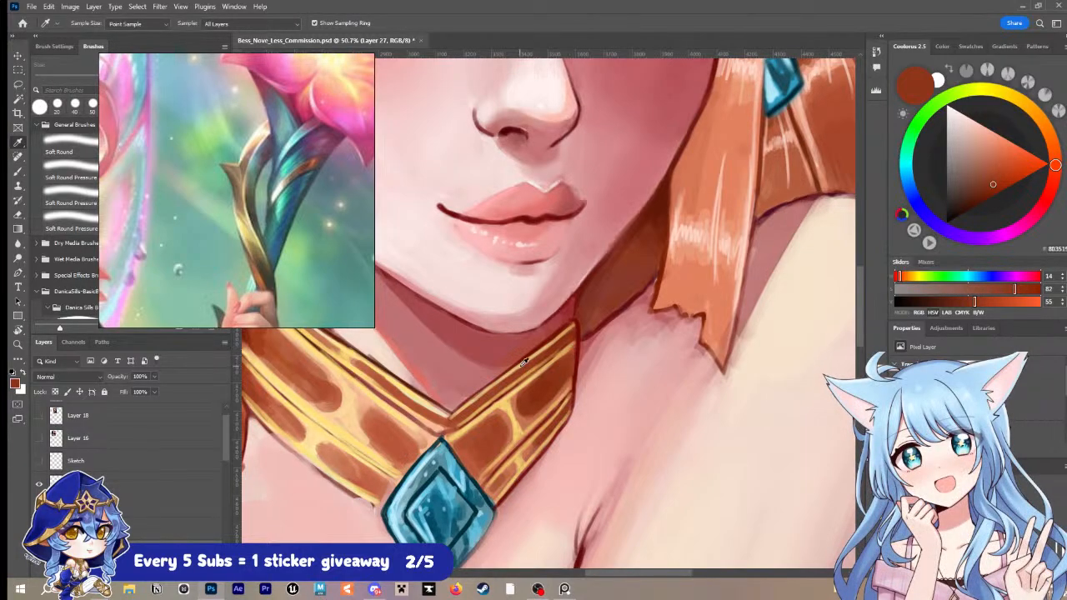
pyautogui.click(516, 386)
pyautogui.press('b')
pyautogui.moveTo(494, 386); pyautogui.dragTo(501, 391)
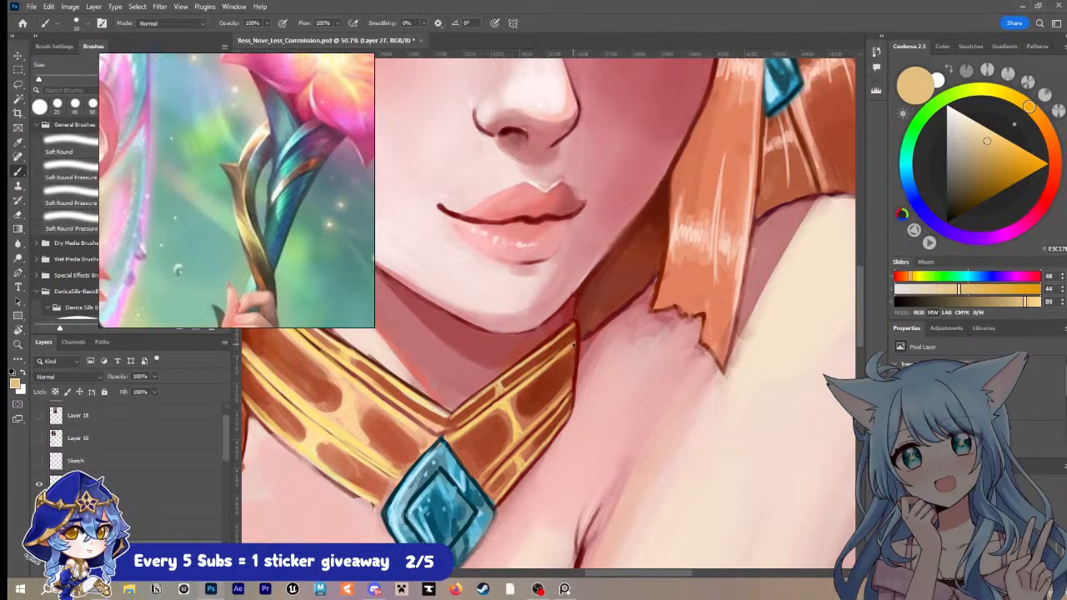
# Step: Paint pale gold highlights along the collar's outer right edge and beside the gem, and save the document
pyautogui.moveTo(575, 324); pyautogui.dragTo(569, 384)
pyautogui.moveTo(452, 440); pyautogui.dragTo(477, 475)
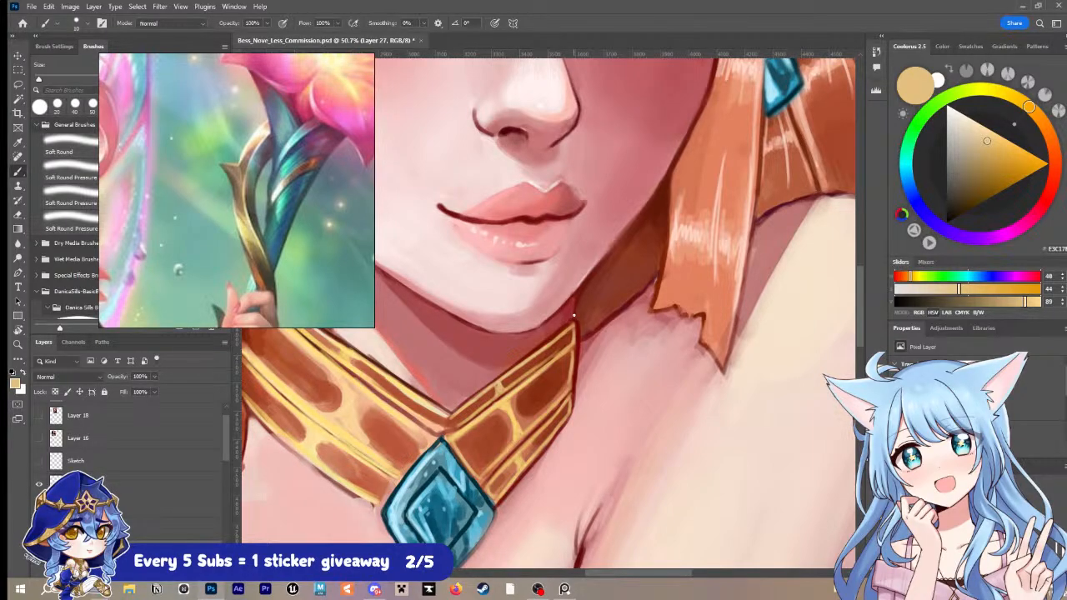
pyautogui.hotkey('ctrl', 's')
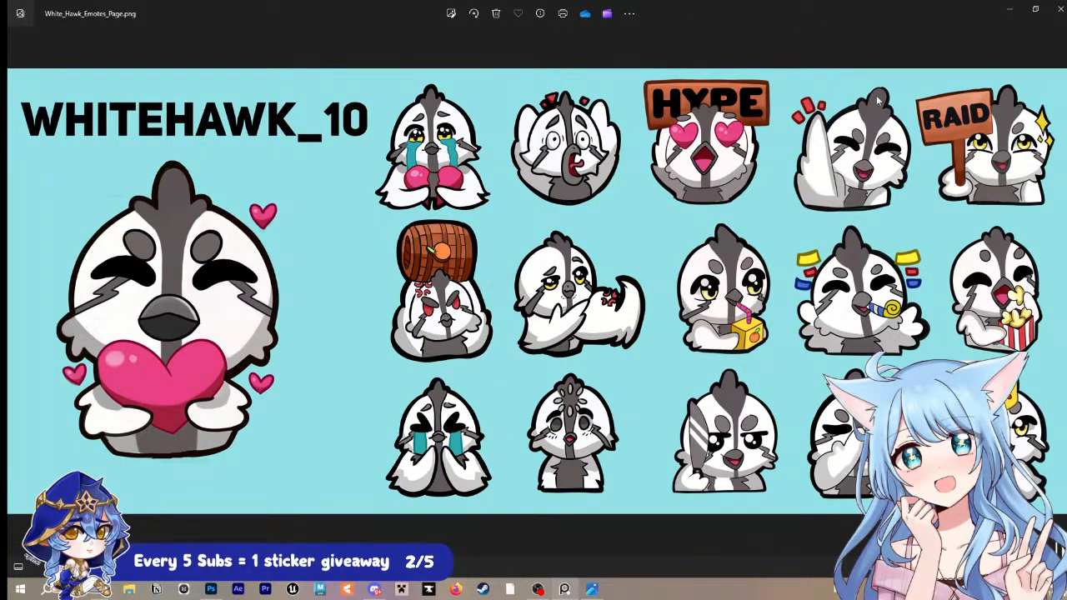
# Step: Close the emotes image and shade the hair strand beside the shadowed eye with dark reddish brown, using a 30 to 40 px brush
pyautogui.click(1057, 9)
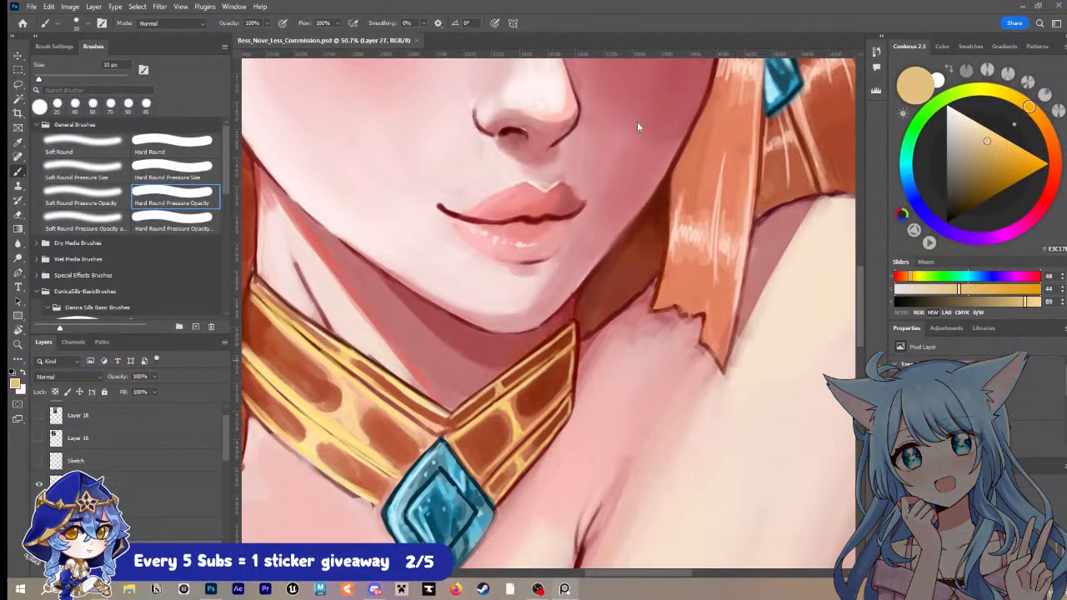
pyautogui.scroll(-4, 637, 122)
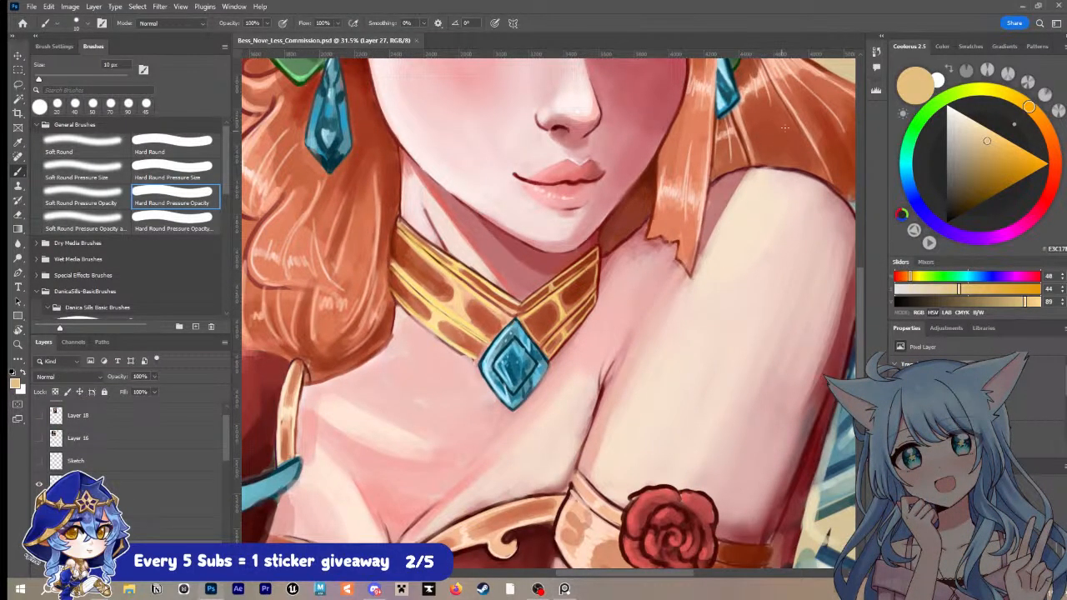
pyautogui.moveTo(784, 128); pyautogui.dragTo(780, 245)
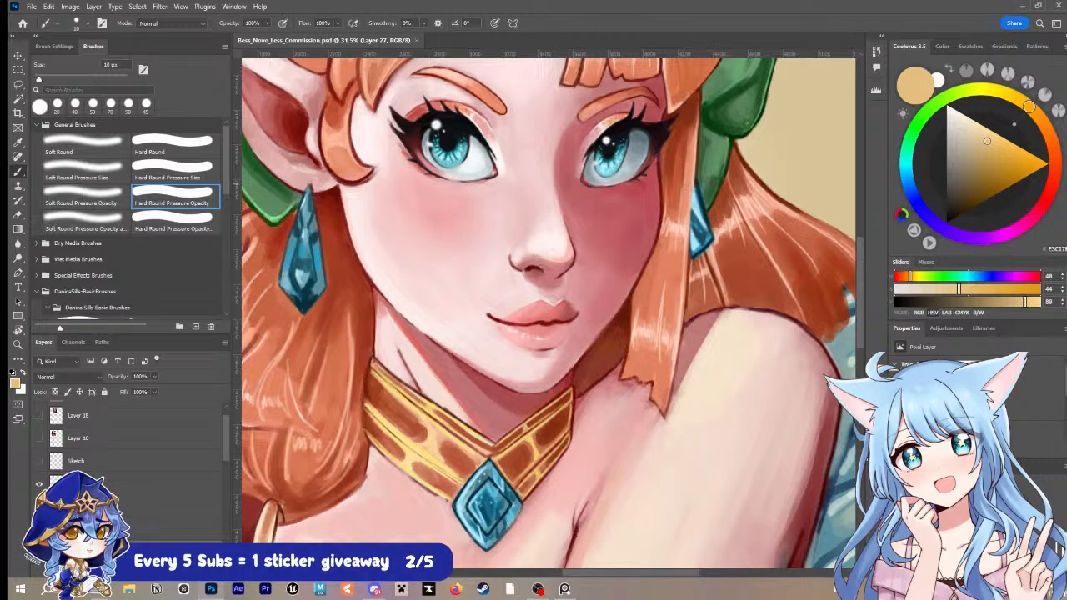
pyautogui.moveTo(704, 148); pyautogui.dragTo(670, 216)
pyautogui.keyDown('alt'); pyautogui.click(639, 208); pyautogui.keyUp('alt')
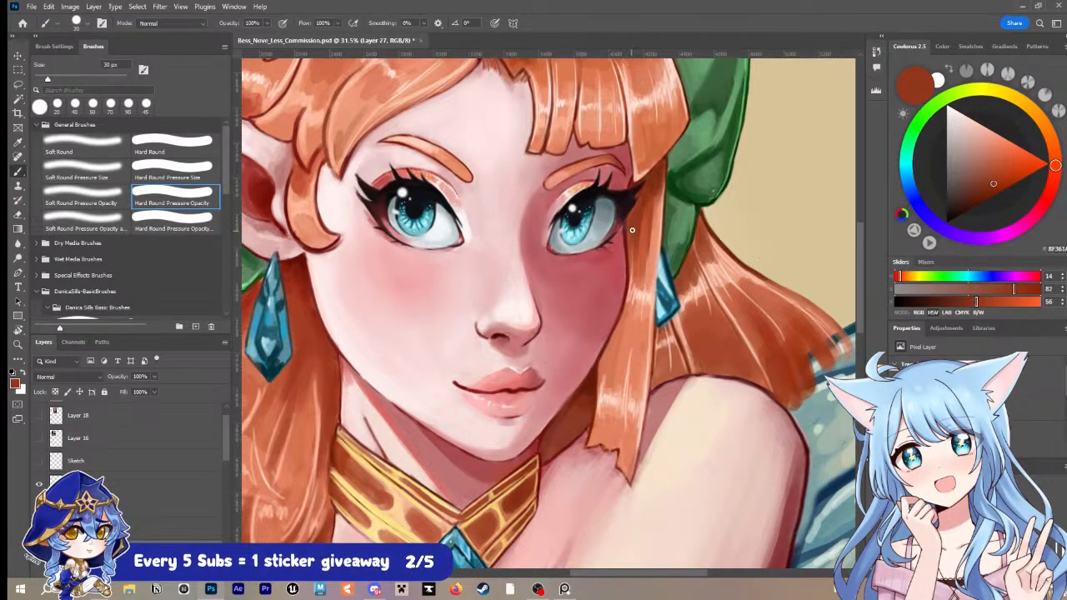
pyautogui.press(']')
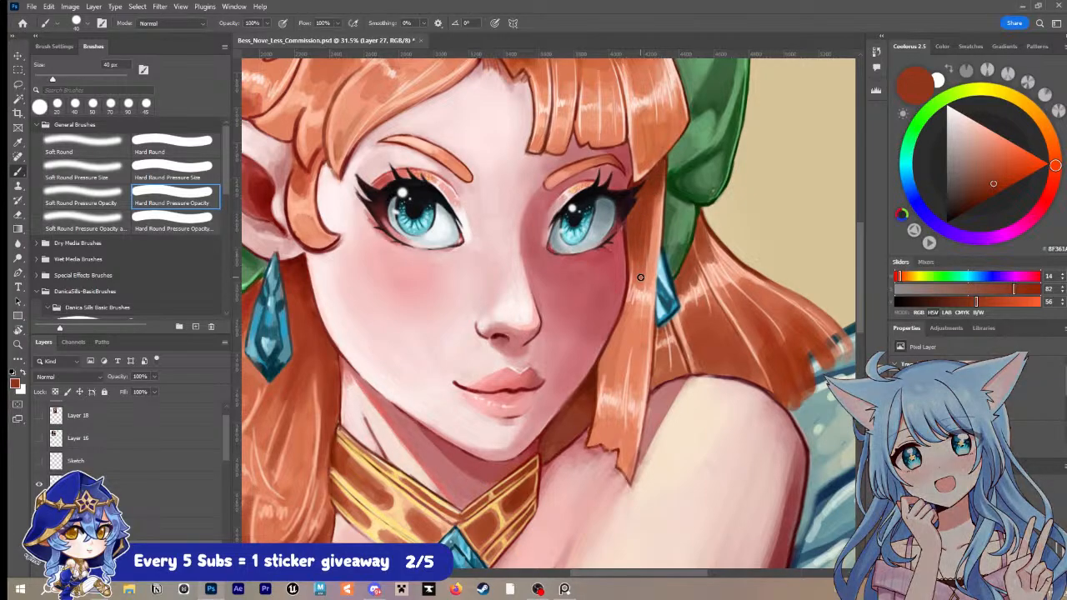
# Step: Blend the upper part of the face-framing strand with sampled orange and reddish brown, enlarging the brush to 45 px
pyautogui.press('i')
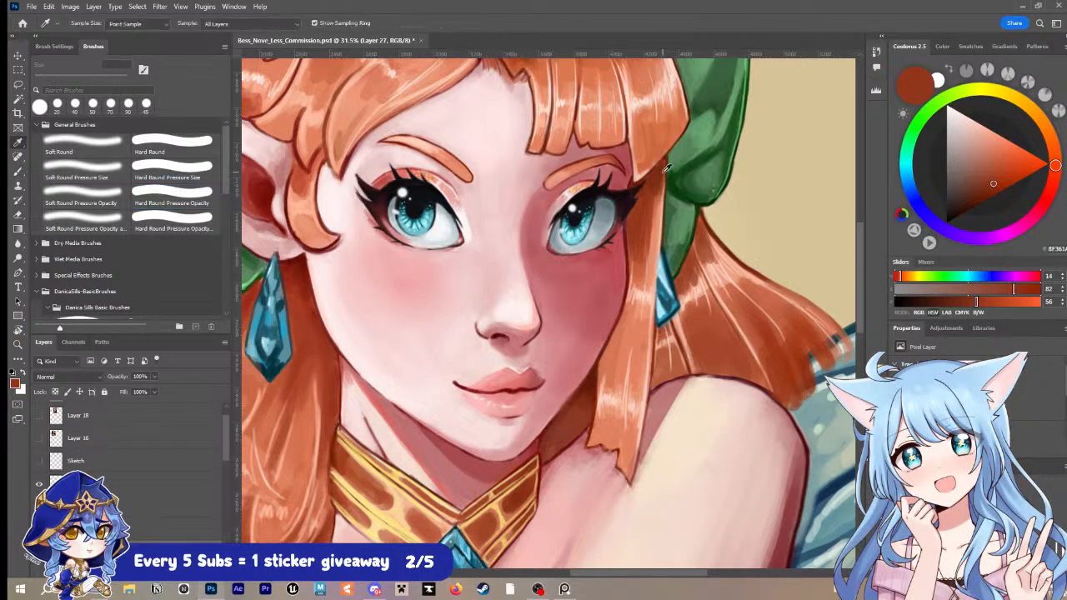
pyautogui.click(640, 247)
pyautogui.press('b')
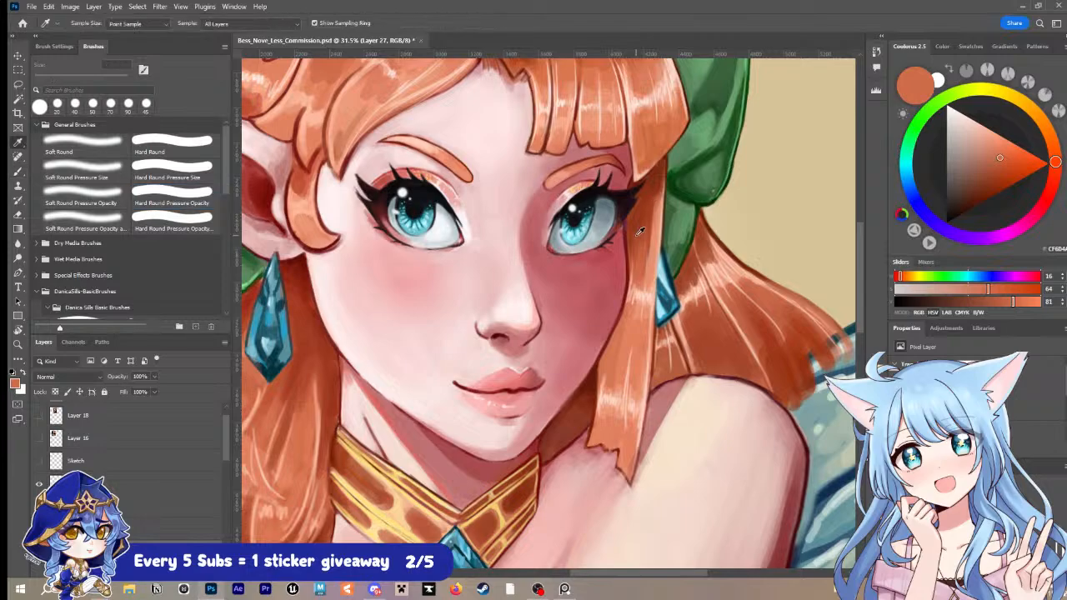
pyautogui.keyDown('alt'); pyautogui.click(639, 237); pyautogui.keyUp('alt')
pyautogui.press(']')
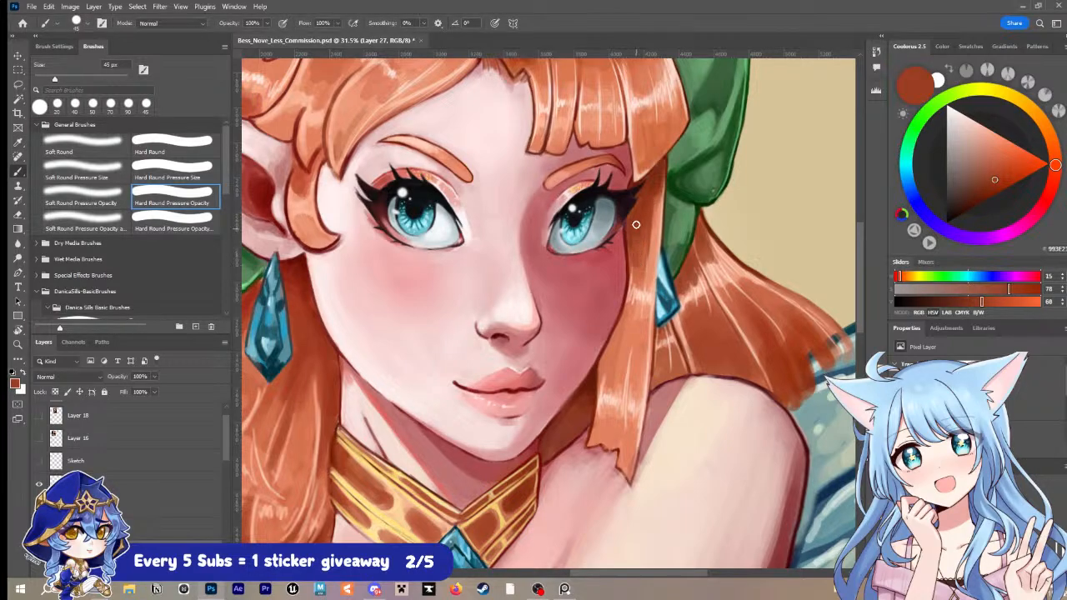
pyautogui.moveTo(644, 266); pyautogui.dragTo(654, 208)
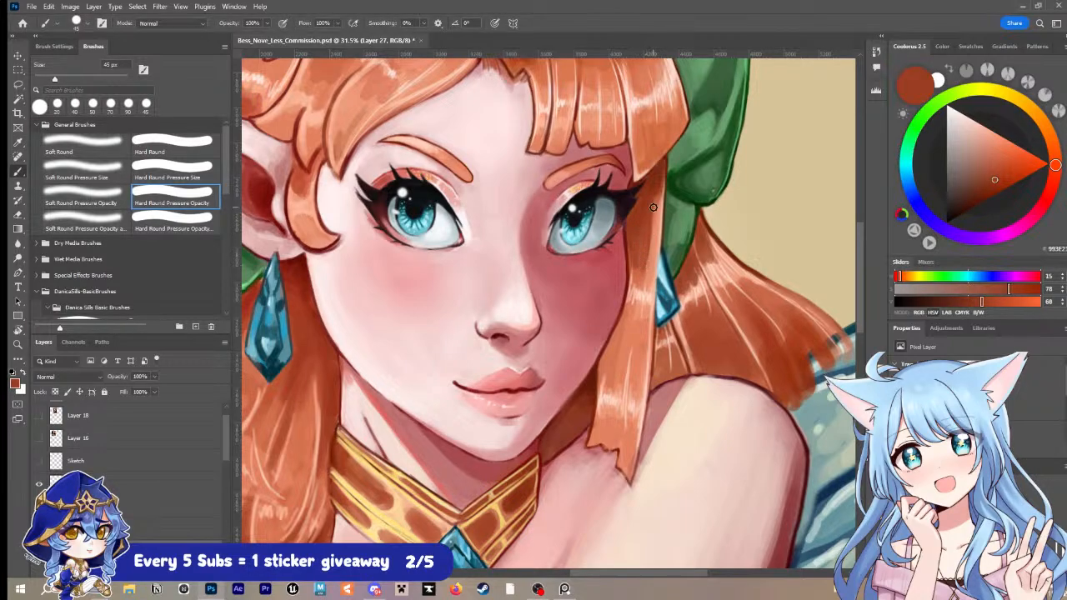
# Step: Soften the strand's shadow with sampled orange, sample its dark reddish brown again and save the document
pyautogui.keyDown('alt'); pyautogui.click(646, 271); pyautogui.keyUp('alt')
pyautogui.keyDown('alt'); pyautogui.click(639, 277); pyautogui.keyUp('alt')
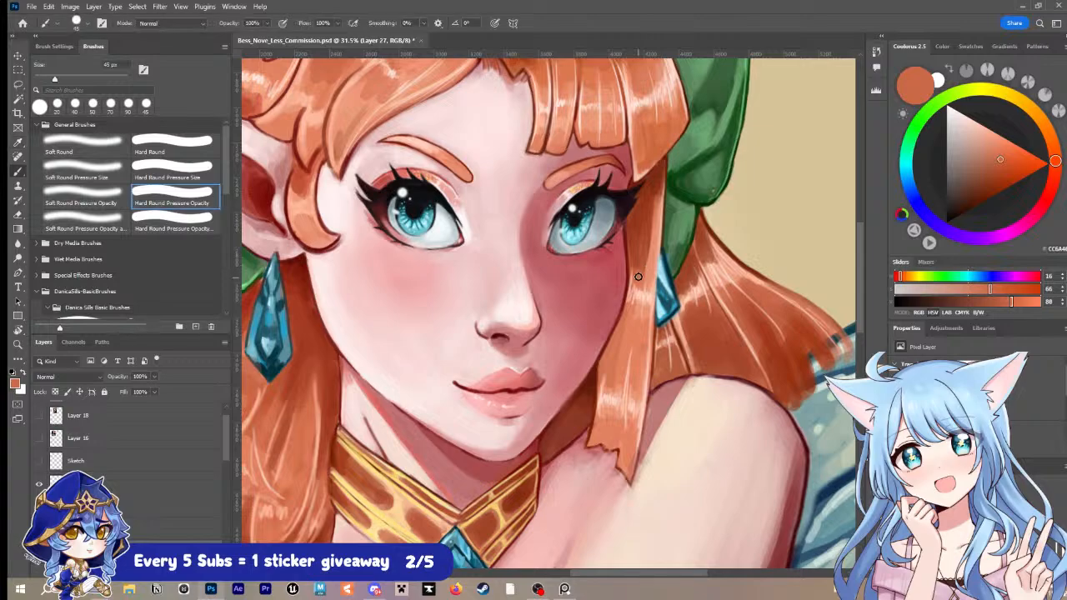
pyautogui.moveTo(638, 275); pyautogui.dragTo(644, 240)
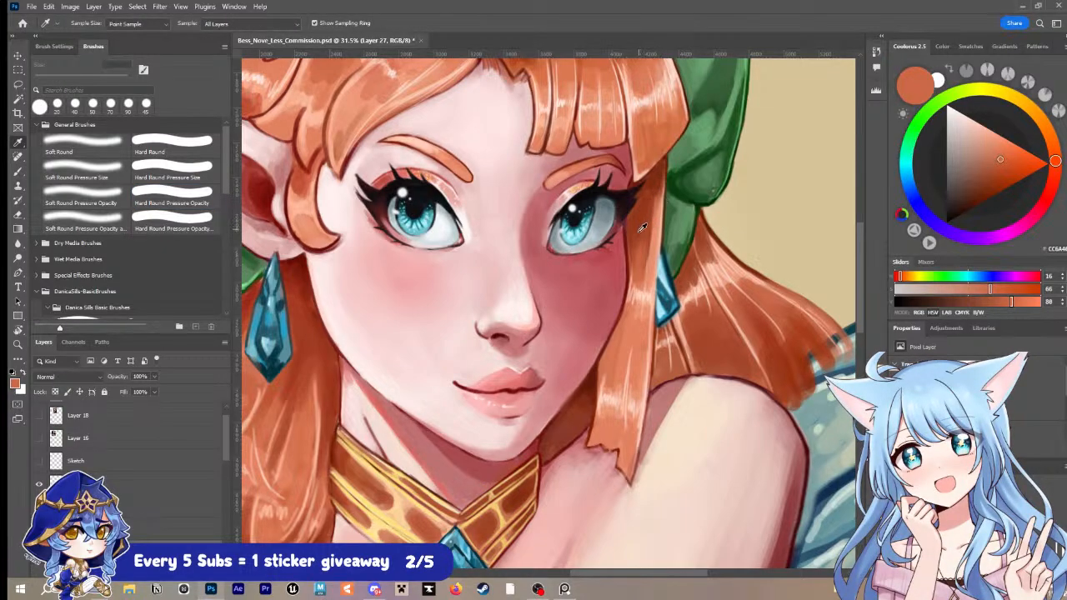
pyautogui.keyDown('alt'); pyautogui.click(642, 228); pyautogui.keyUp('alt')
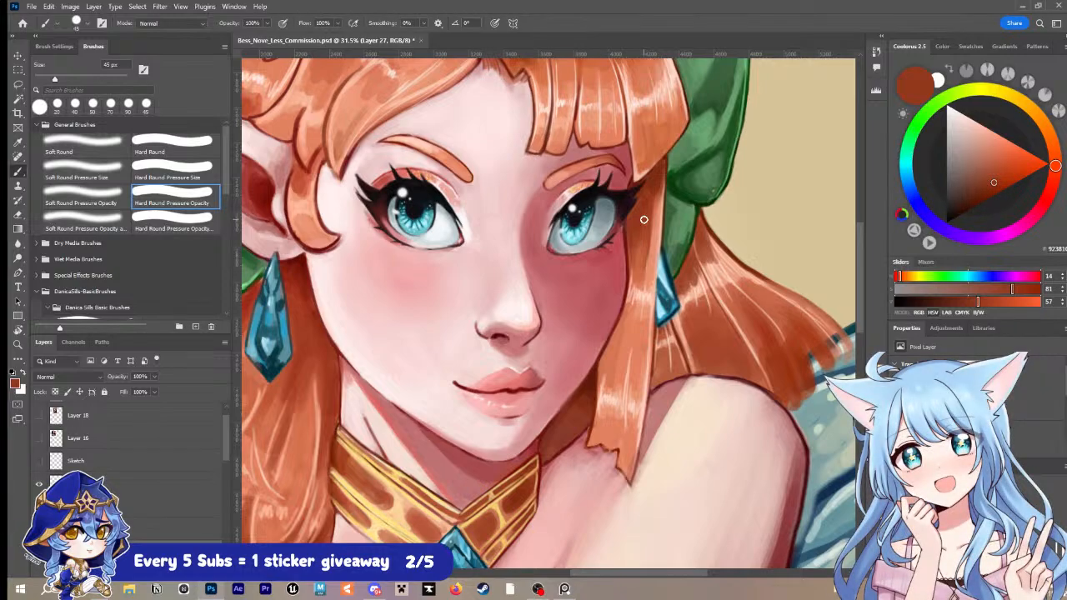
pyautogui.hotkey('ctrl', 's')
# Step: Examine the face, hair and collar of the portrait from a wider view
pyautogui.press('z')
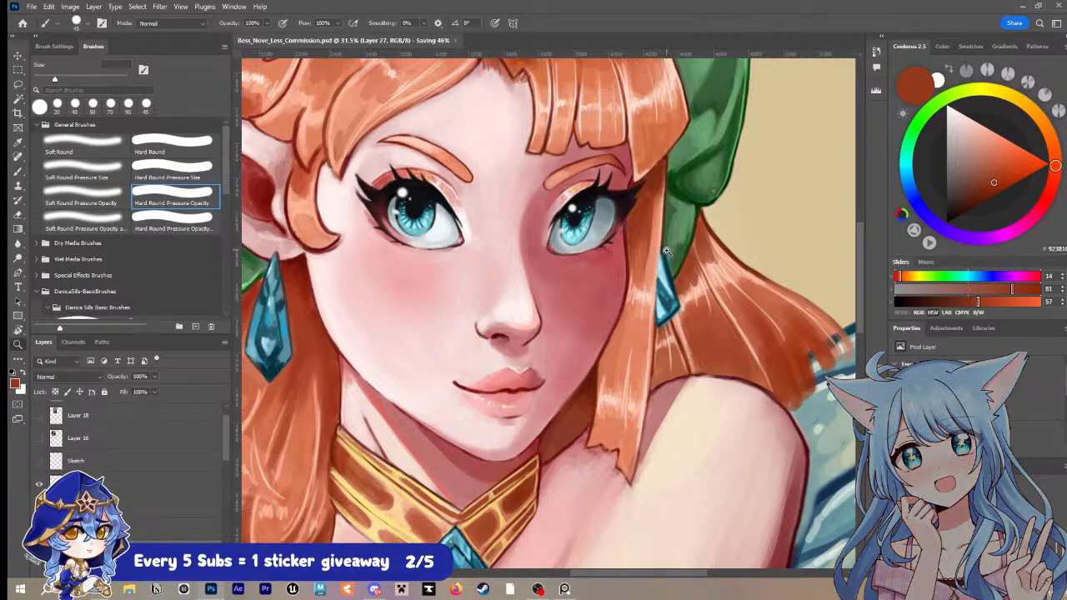
pyautogui.keyDown('alt'); pyautogui.click(651, 248); pyautogui.keyUp('alt')
pyautogui.keyDown('alt'); pyautogui.click(651, 248); pyautogui.keyUp('alt')
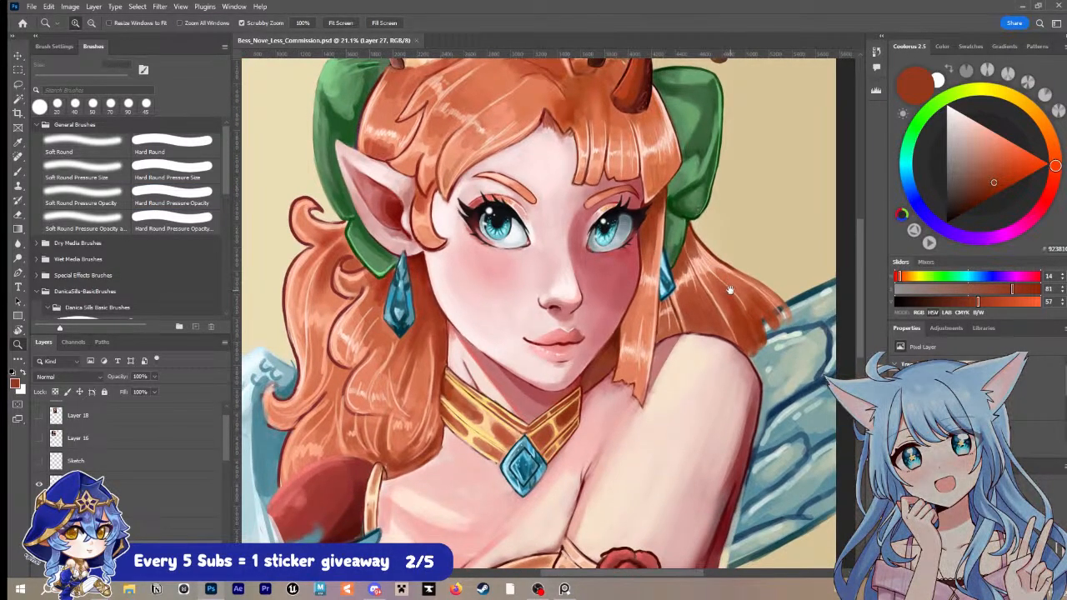
pyautogui.moveTo(729, 289); pyautogui.dragTo(703, 283)
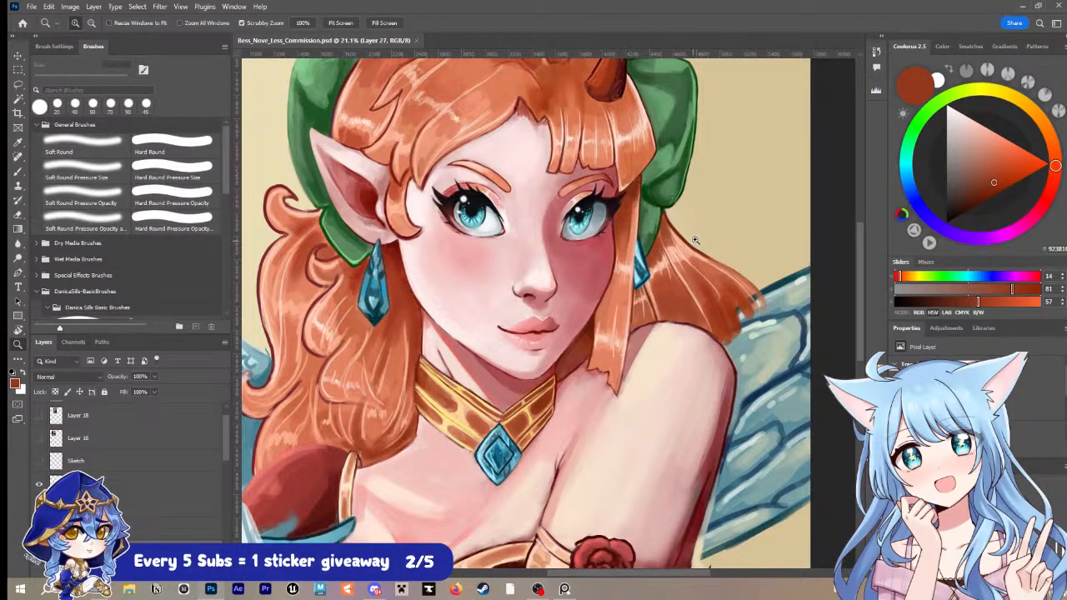
pyautogui.click(704, 239)
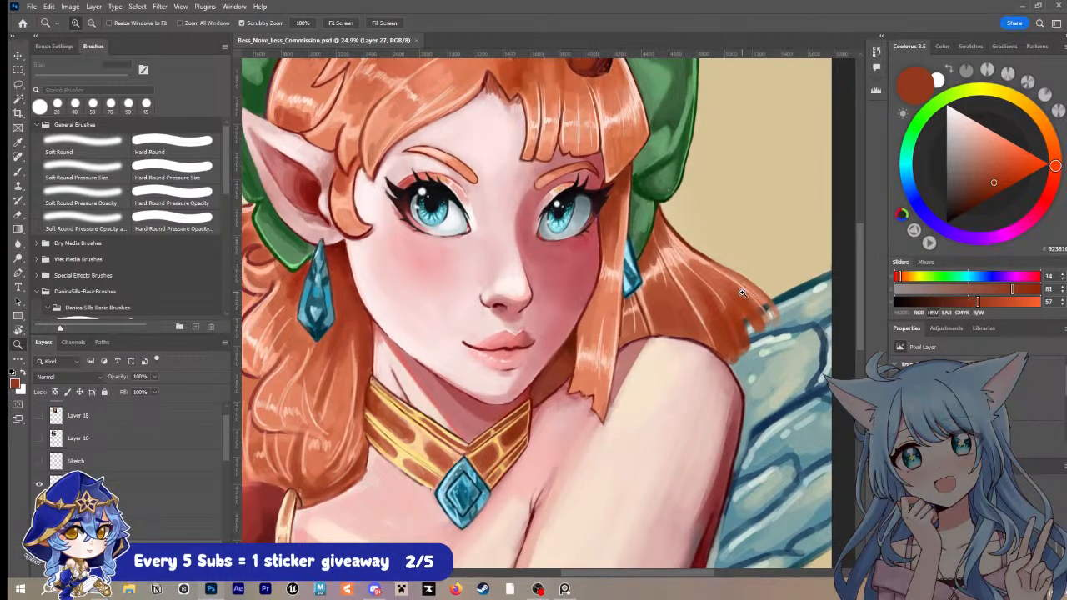
pyautogui.moveTo(777, 308); pyautogui.dragTo(795, 313)
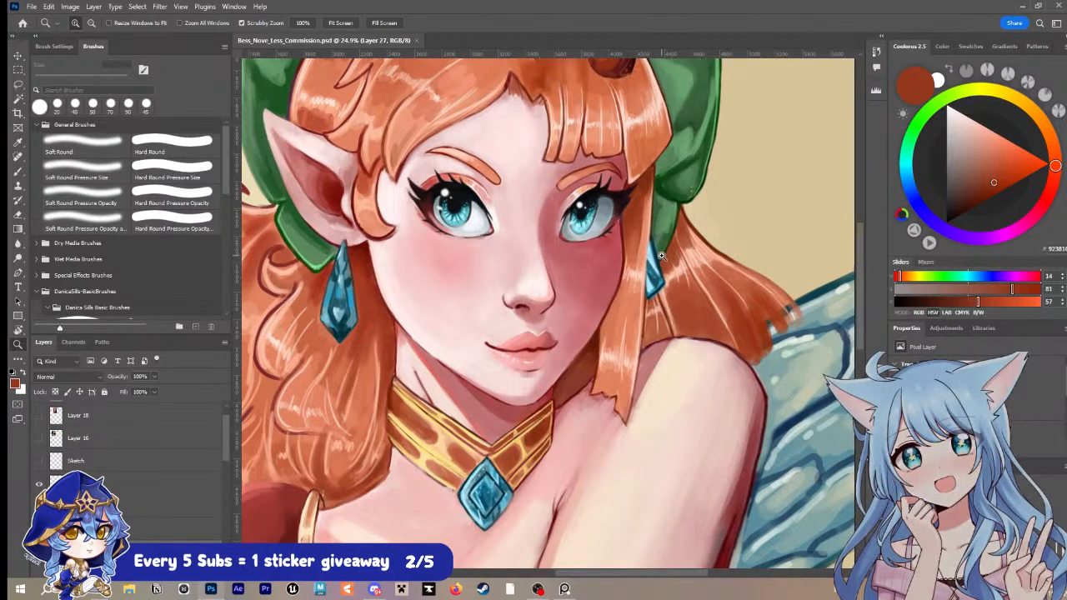
pyautogui.moveTo(661, 256); pyautogui.dragTo(656, 280)
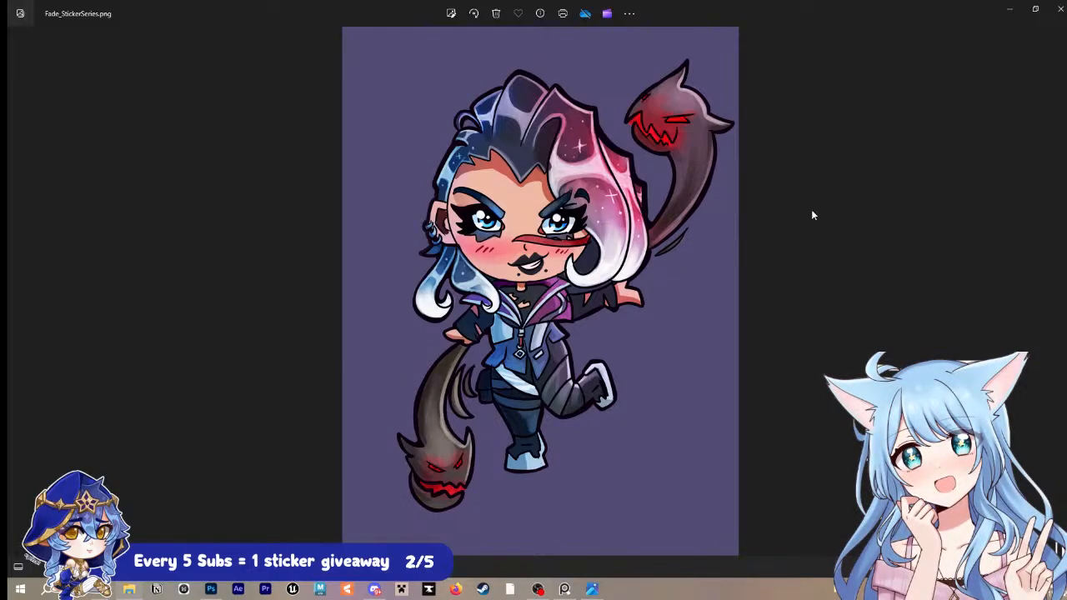
# Step: Look through the Fade, Jett and Killjoy sticker artworks and close all their image windows
pyautogui.click(1058, 8)
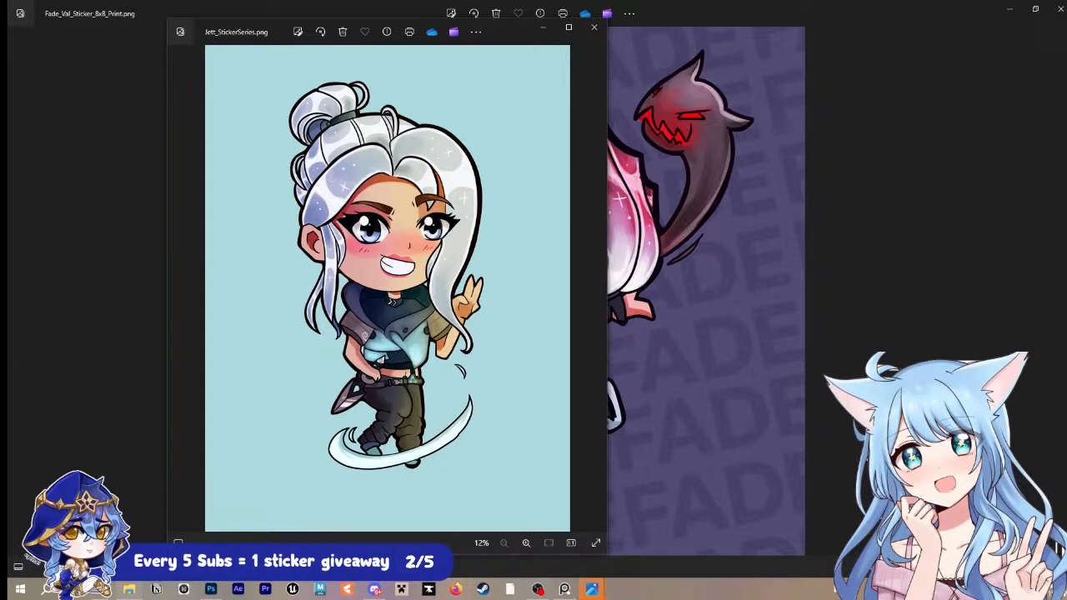
pyautogui.press('Right')
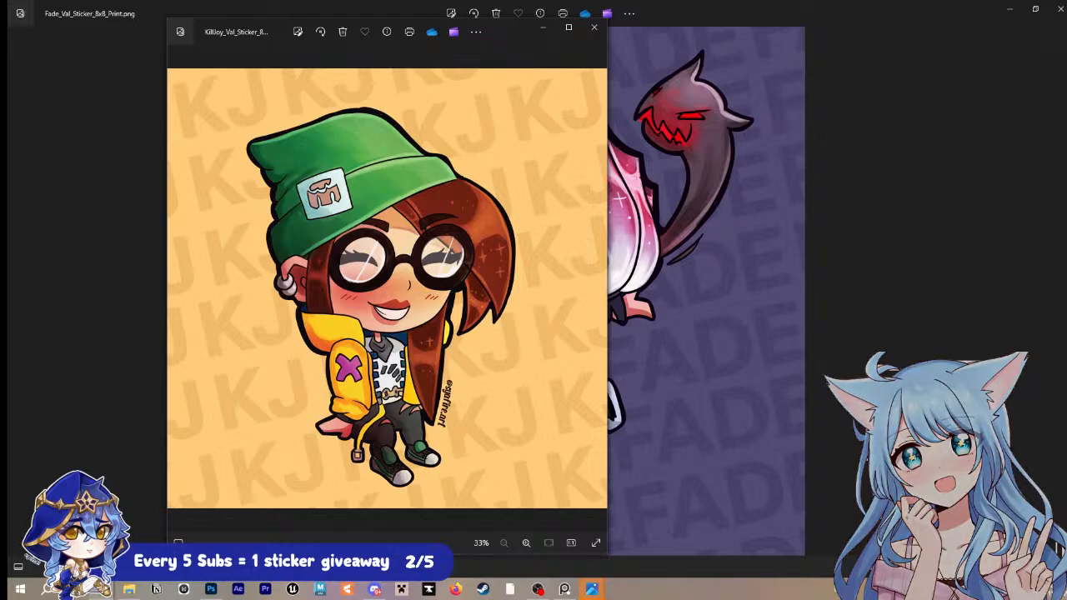
pyautogui.click(595, 30)
pyautogui.click(1059, 8)
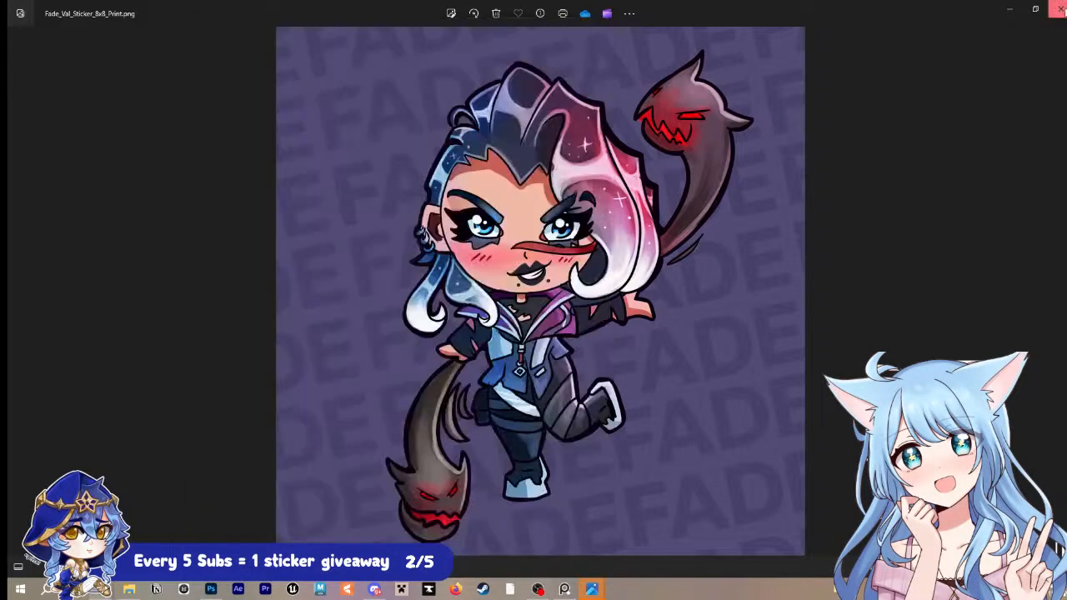
pyautogui.click(592, 35)
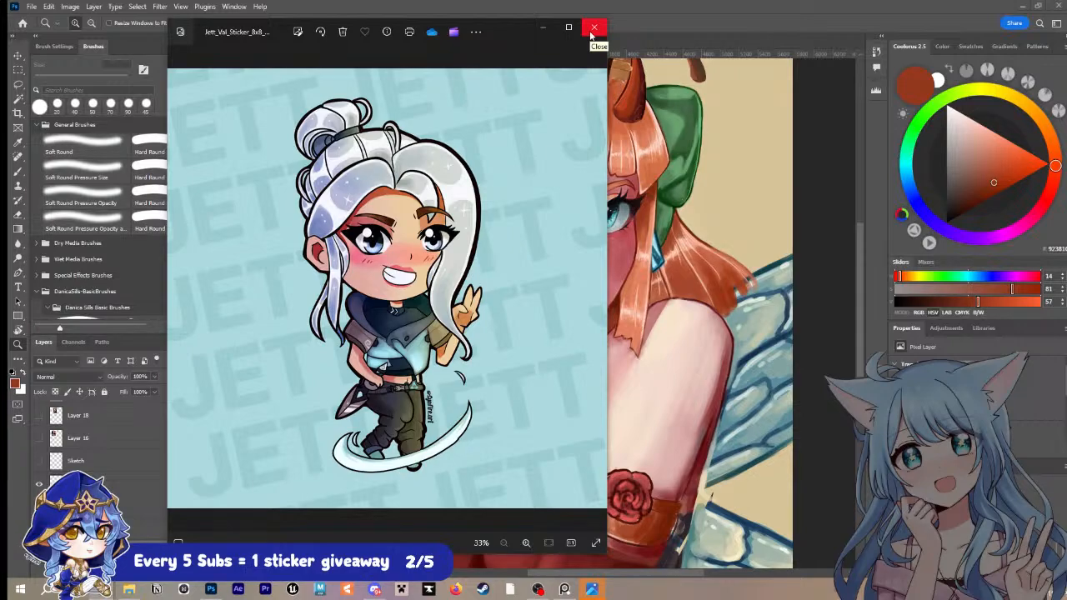
pyautogui.click(590, 35)
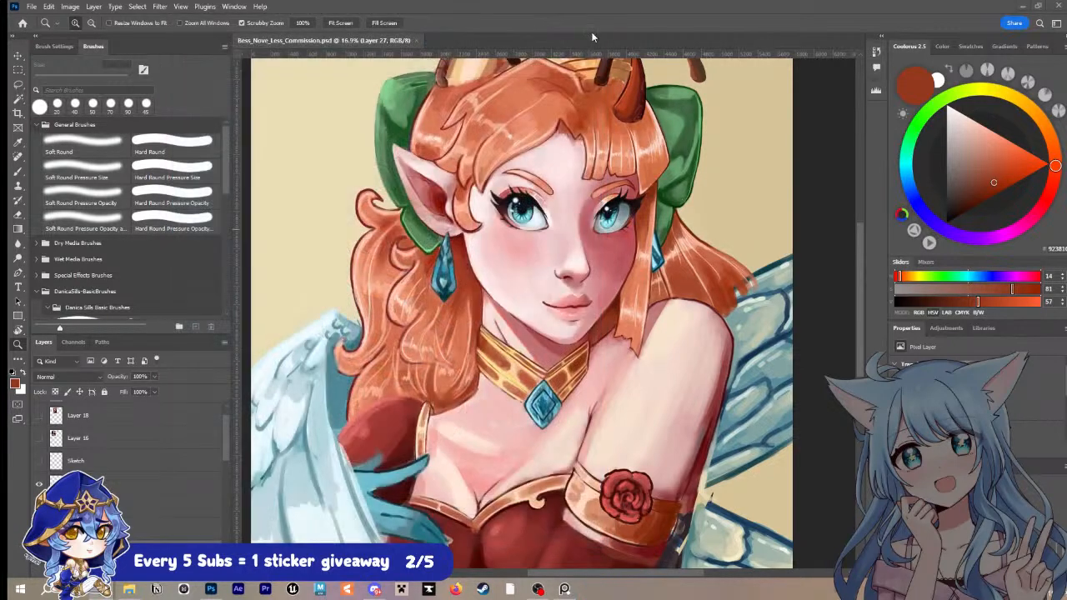
# Step: Sample reddish browns from the collar and shade the large upper marking on its left half with a 50 px brush
pyautogui.click(656, 275)
pyautogui.press('i')
pyautogui.scroll(2, 475, 396)
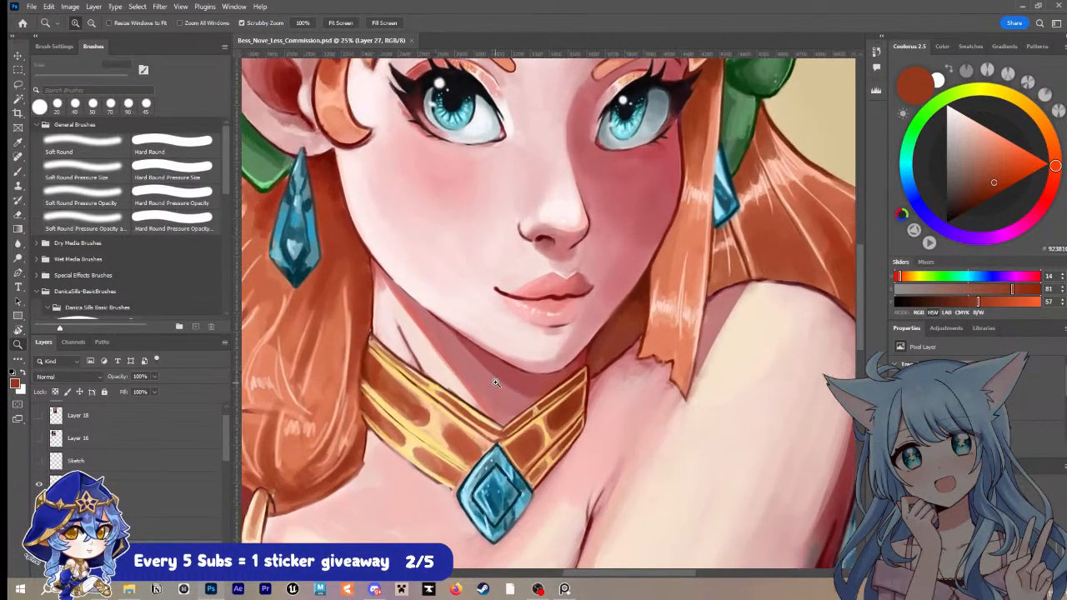
pyautogui.click(379, 365)
pyautogui.press('b')
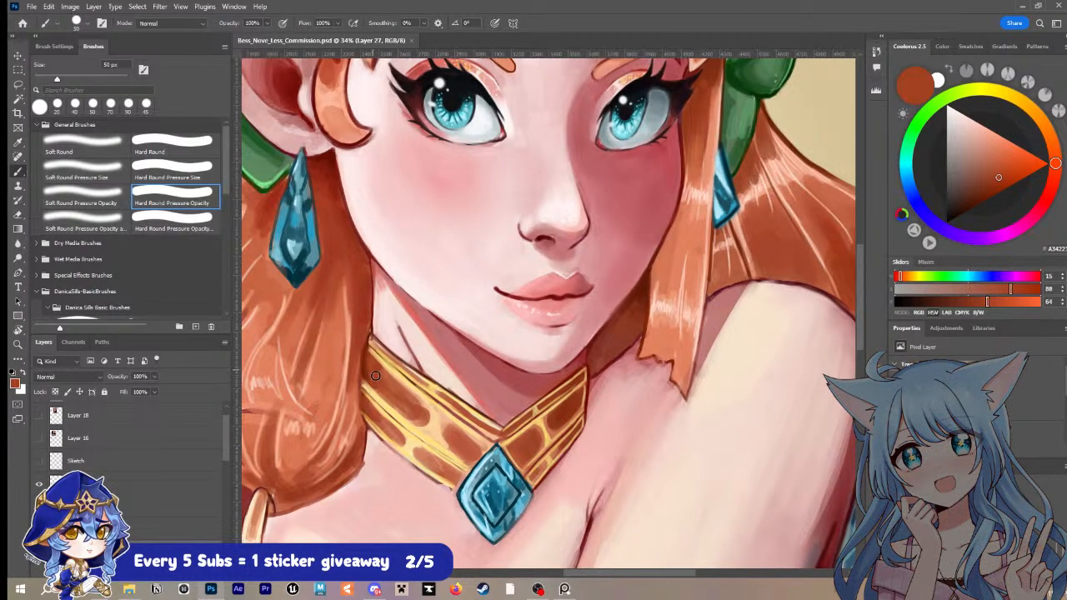
pyautogui.keyDown('alt'); pyautogui.click(397, 392); pyautogui.keyUp('alt')
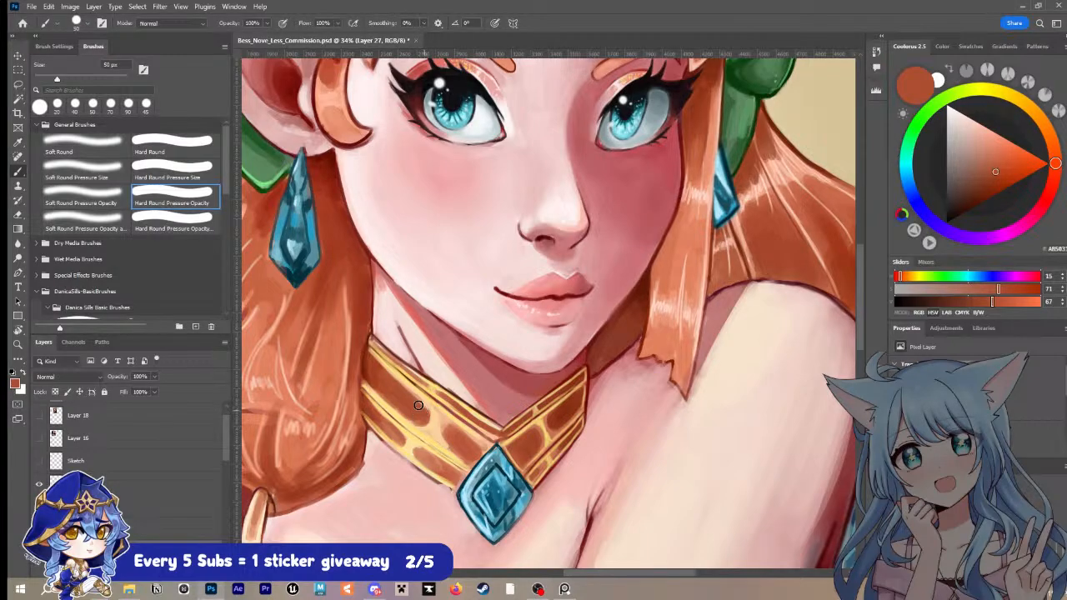
pyautogui.moveTo(415, 400); pyautogui.dragTo(424, 410)
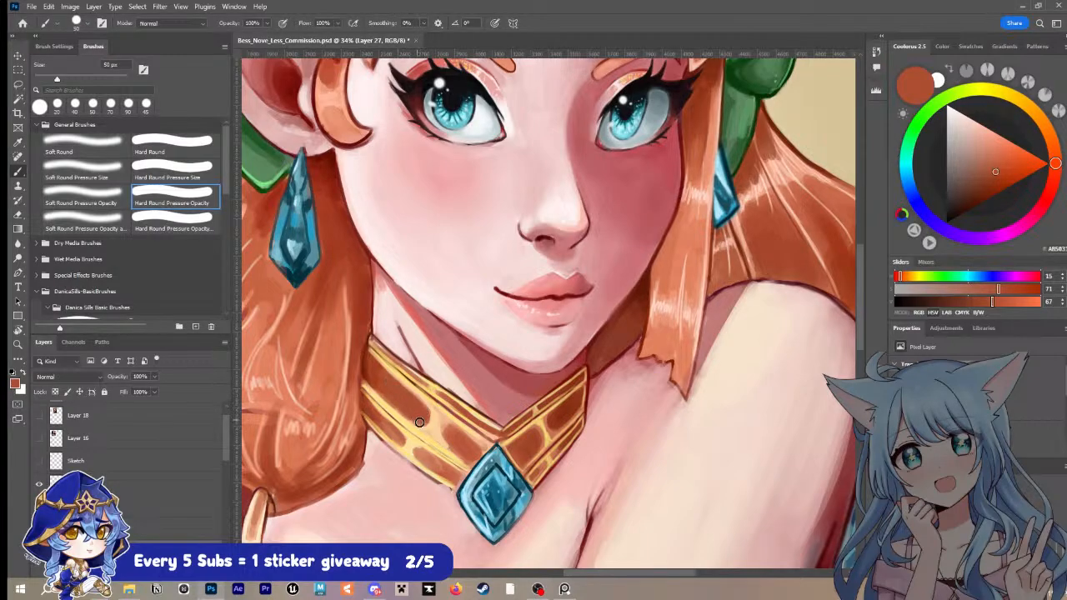
# Step: Sample darker and lighter reddish browns and shade the left half's markings down toward the gem with a 70 px brush
pyautogui.keyDown('alt'); pyautogui.click(370, 358); pyautogui.keyUp('alt')
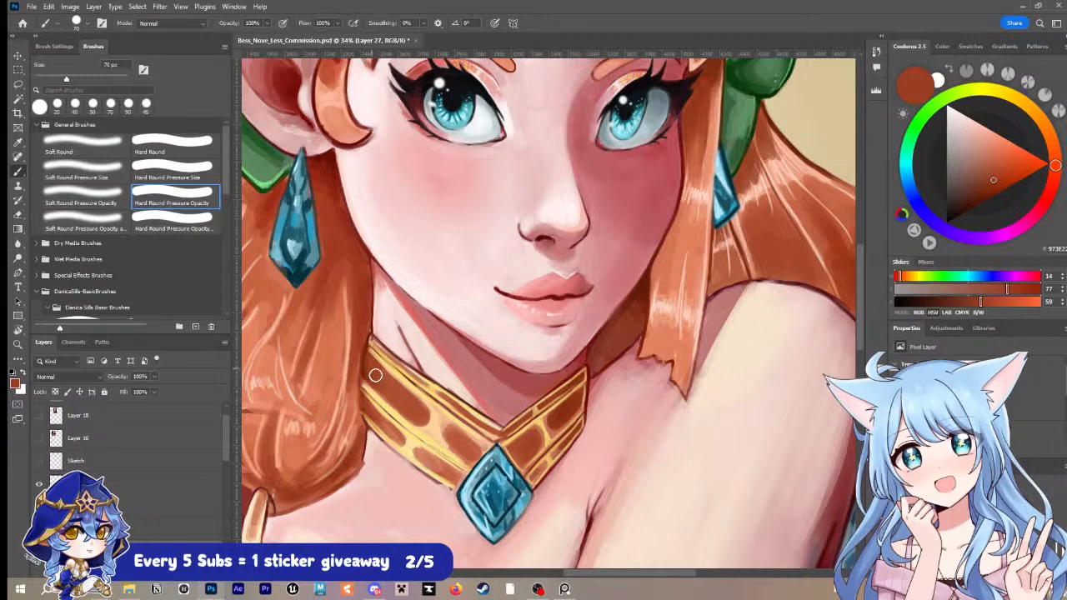
pyautogui.keyDown('alt'); pyautogui.click(373, 401); pyautogui.keyUp('alt')
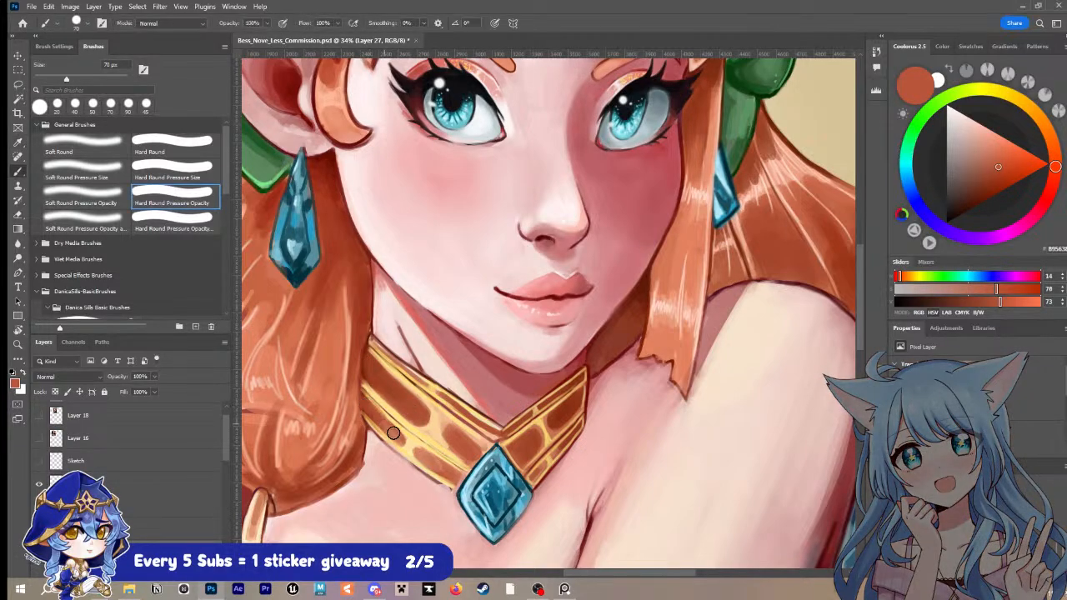
pyautogui.moveTo(458, 435)
pyautogui.mouseDown()
pyautogui.moveTo(454, 443)
pyautogui.moveTo(444, 430)
pyautogui.moveTo(420, 453)
pyautogui.moveTo(450, 479)
pyautogui.mouseUp()
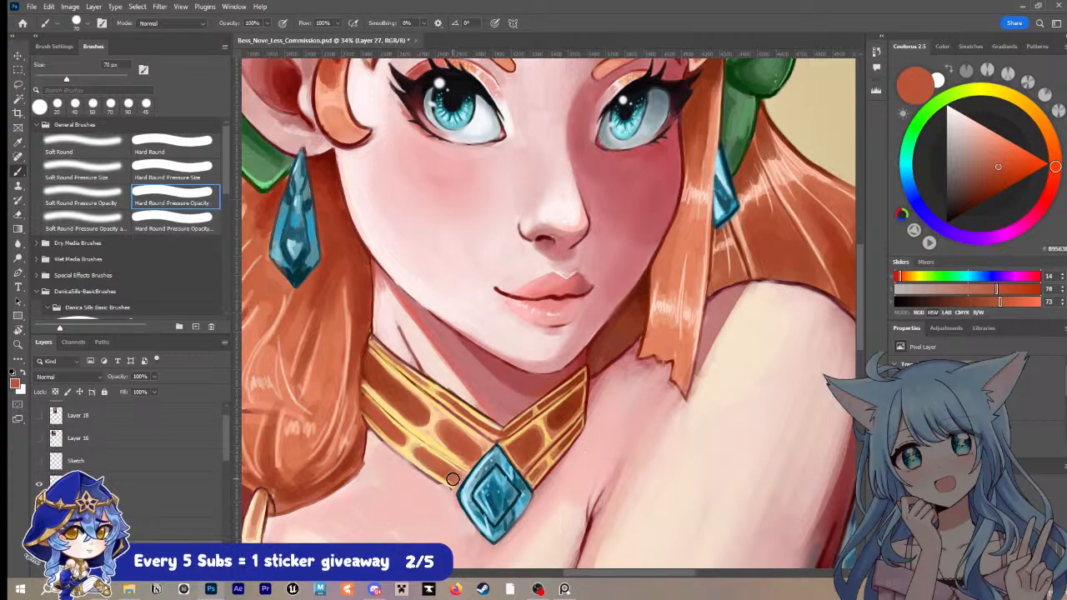
# Step: Sample a pale yellow from the collar and touch up the gold around the left half's lower markings
pyautogui.keyDown('alt'); pyautogui.click(421, 424); pyautogui.keyUp('alt')
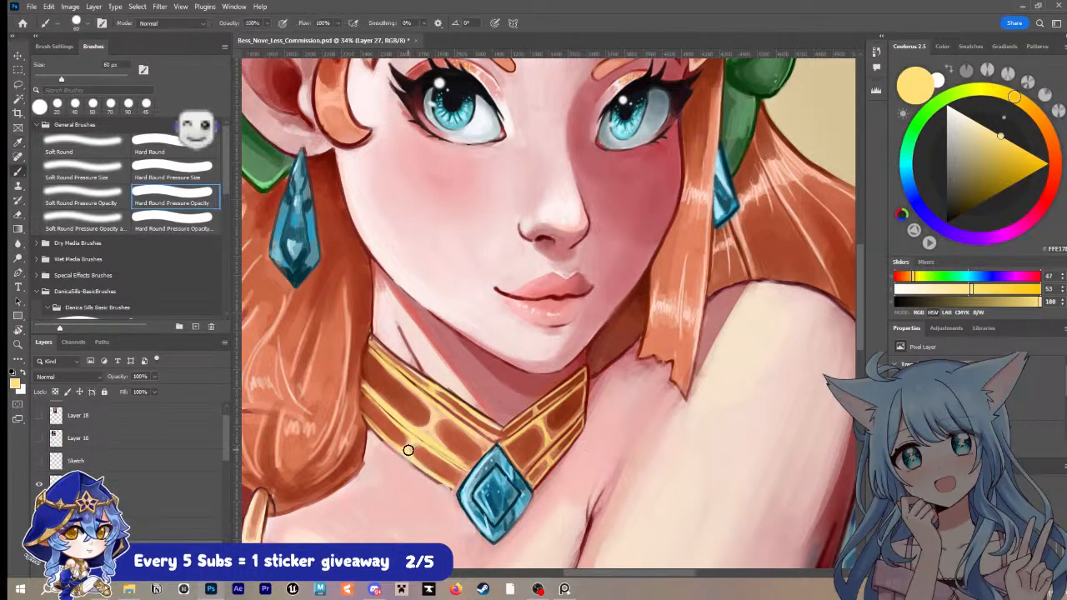
pyautogui.press('[')
pyautogui.press('[')
pyautogui.press('[')
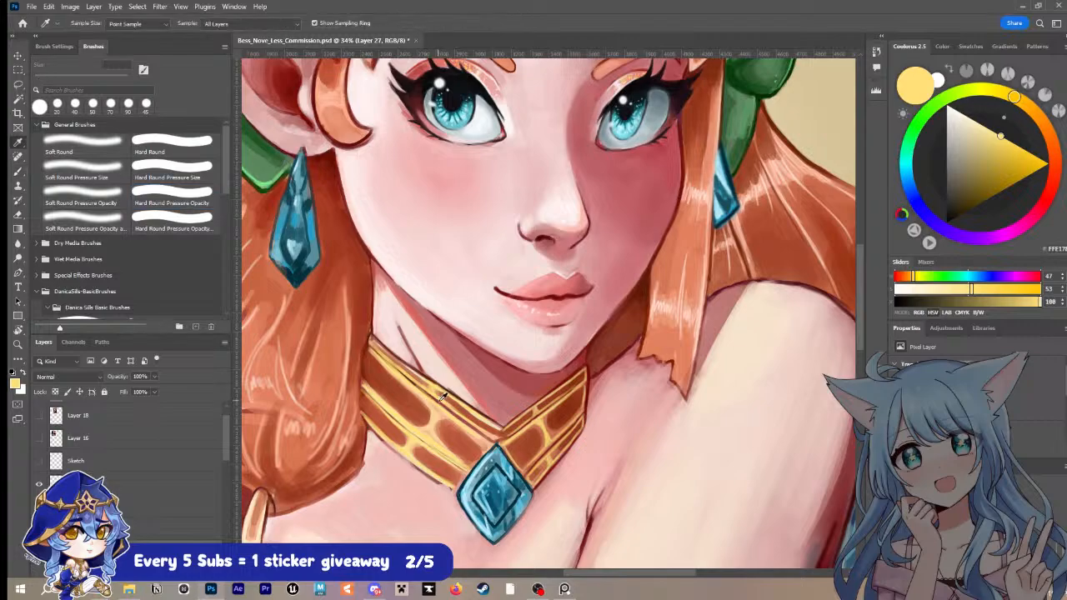
# Step: Sample a dark brown and outline the lower edge of the collar's left half on Layer 21 with a 10 px brush
pyautogui.keyDown('alt'); pyautogui.click(421, 372); pyautogui.keyUp('alt')
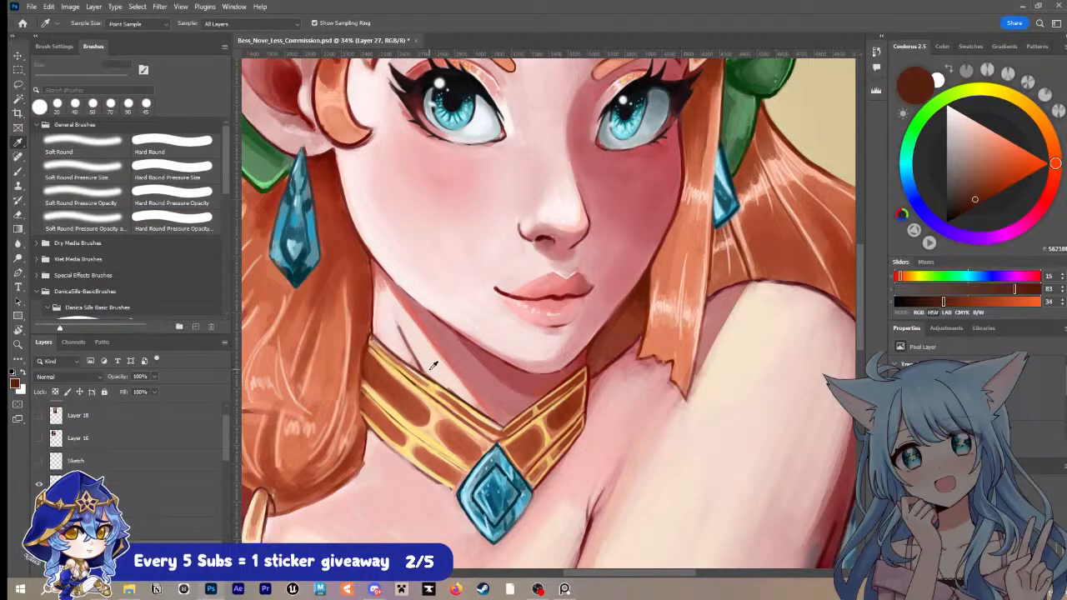
pyautogui.press('[')
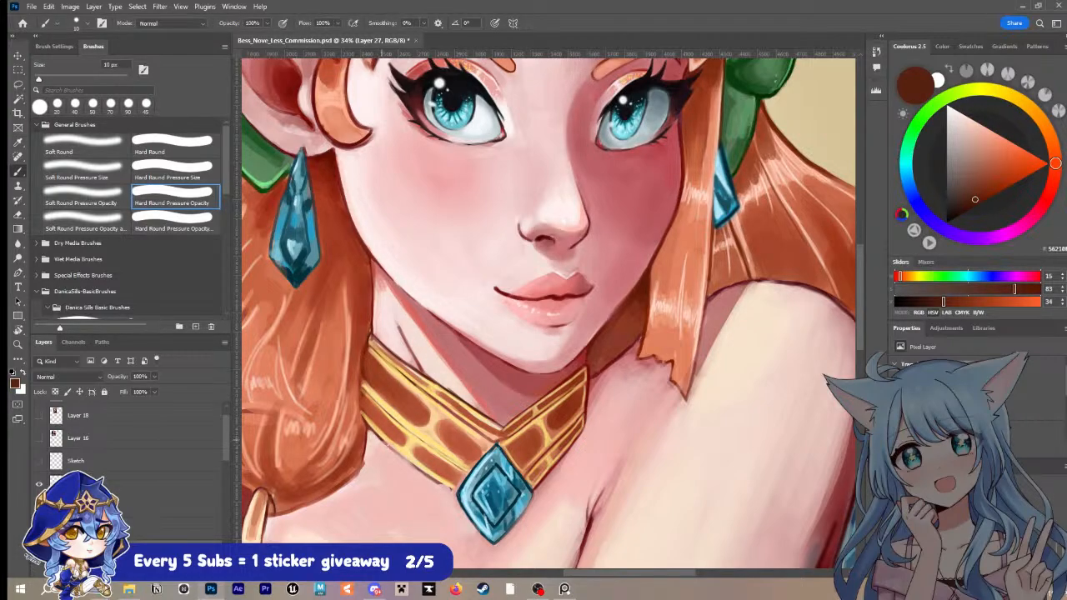
pyautogui.click(171, 526)
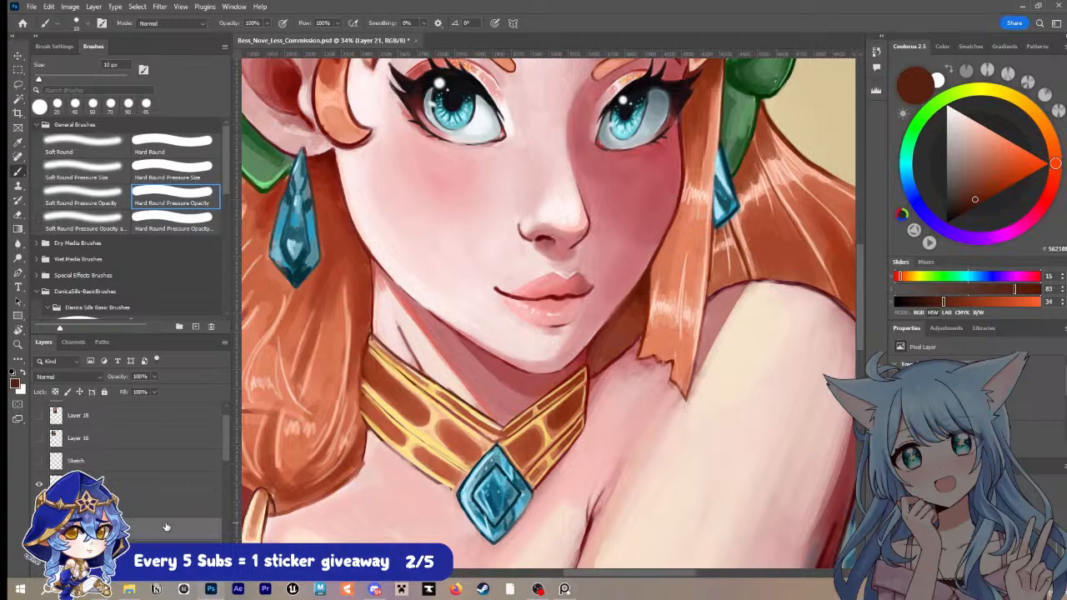
pyautogui.moveTo(380, 436); pyautogui.dragTo(460, 491)
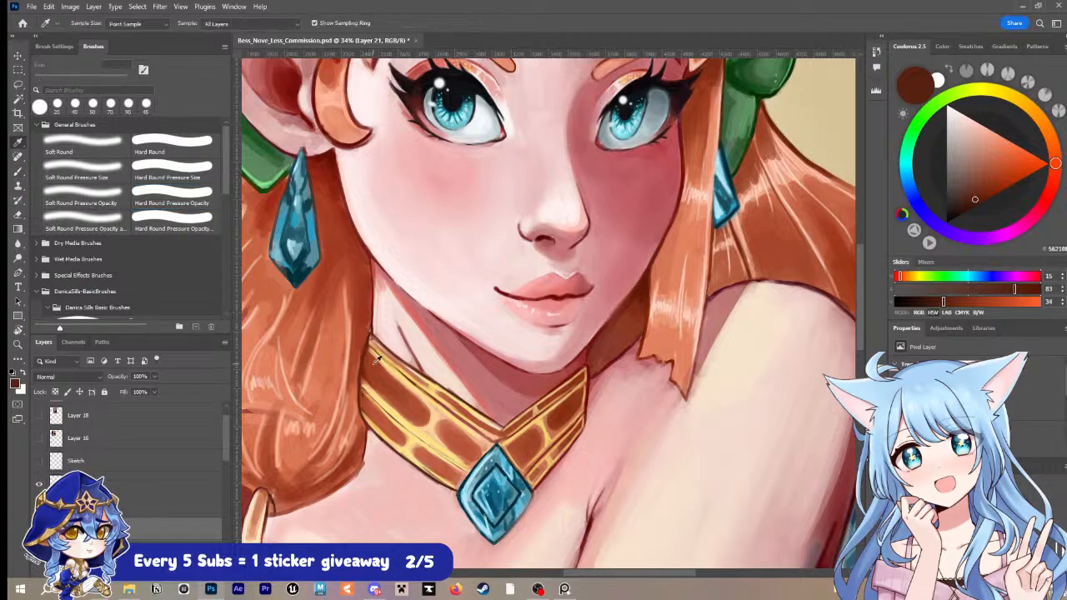
# Step: Sample reddish oranges from the hair and clean up the edge where it meets the collar's upper left tip with a 20 px brush
pyautogui.keyDown('alt'); pyautogui.click(366, 322); pyautogui.keyUp('alt')
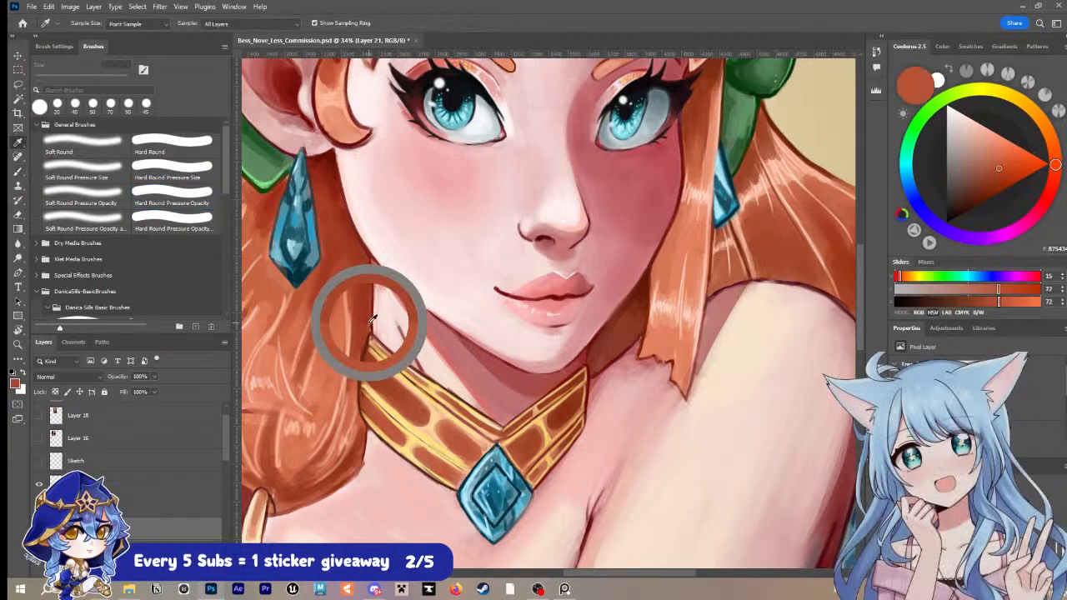
pyautogui.press(']')
pyautogui.press(']')
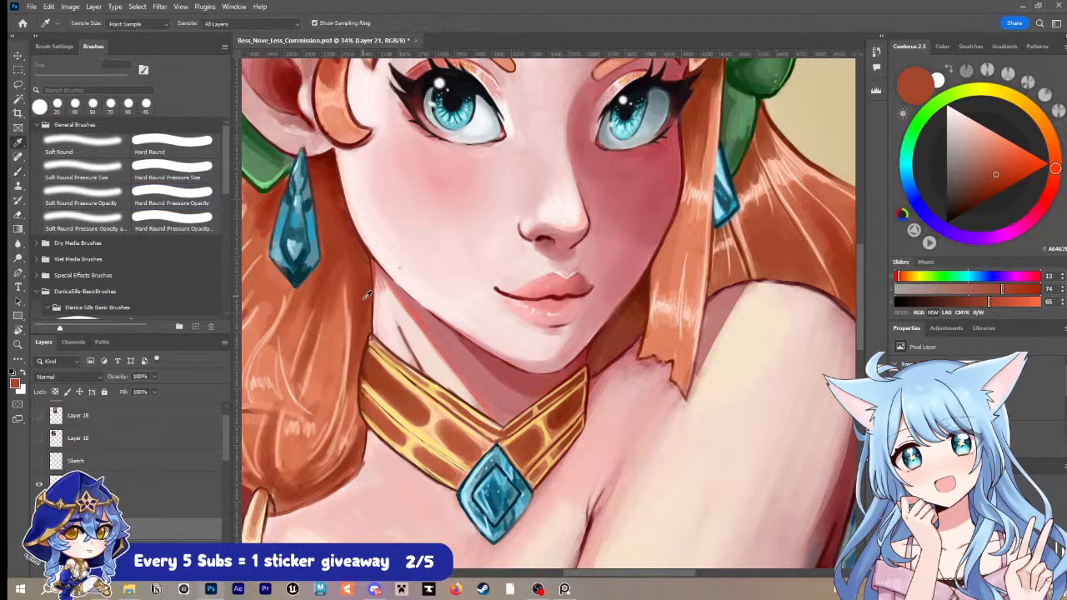
pyautogui.keyDown('alt'); pyautogui.click(376, 343); pyautogui.keyUp('alt')
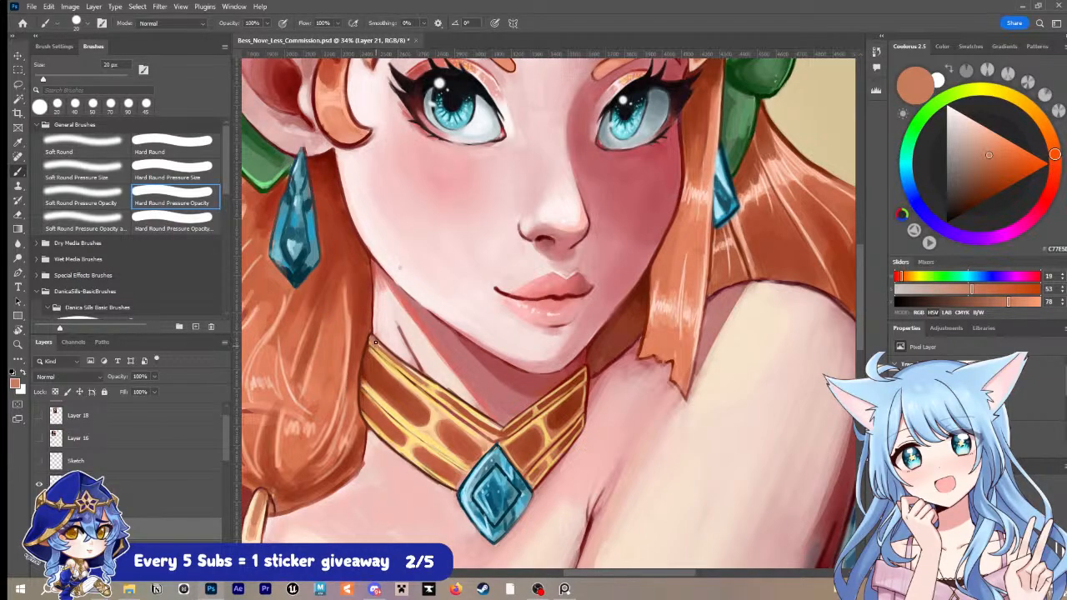
# Step: Sample golden and pale peach tones from the collar and refine the gold rims on its left half with a 20 px brush
pyautogui.press('i')
pyautogui.click(427, 381)
pyautogui.press('b')
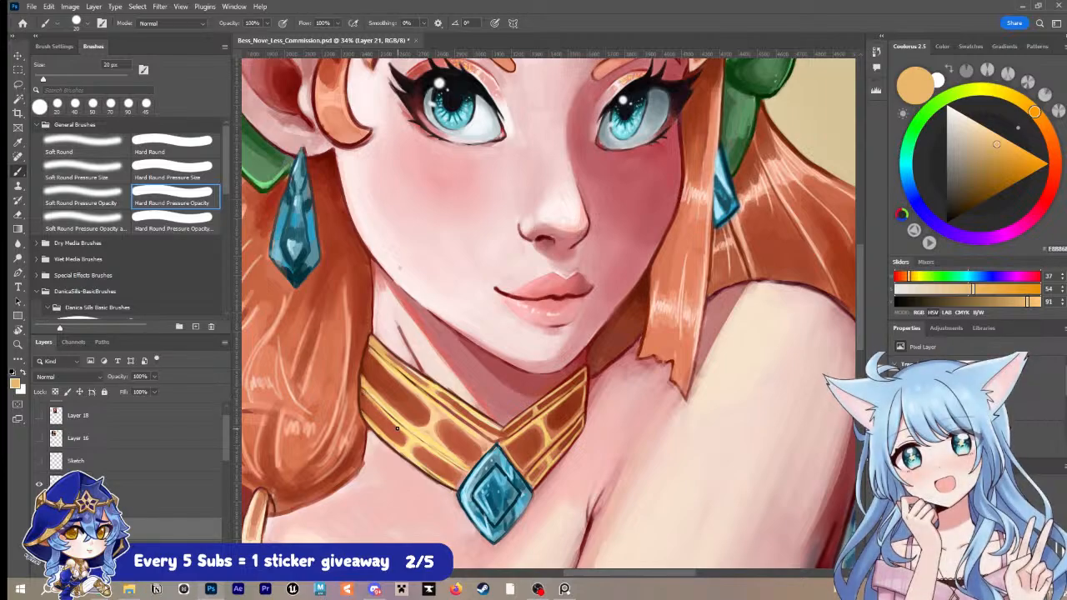
pyautogui.press('i')
pyautogui.click(429, 427)
pyautogui.click(427, 430)
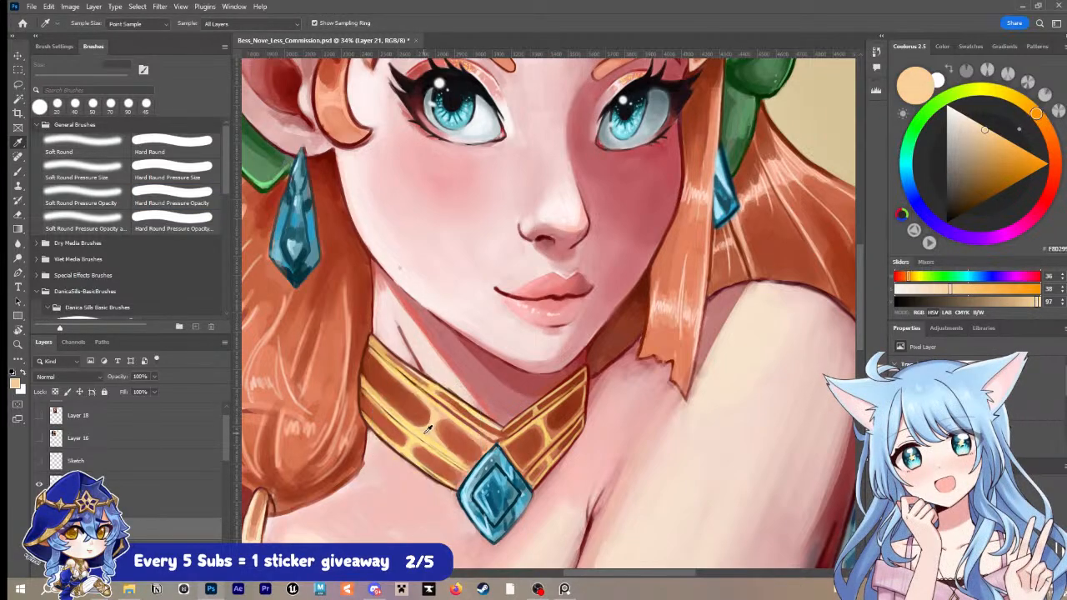
pyautogui.press('b')
pyautogui.press('[')
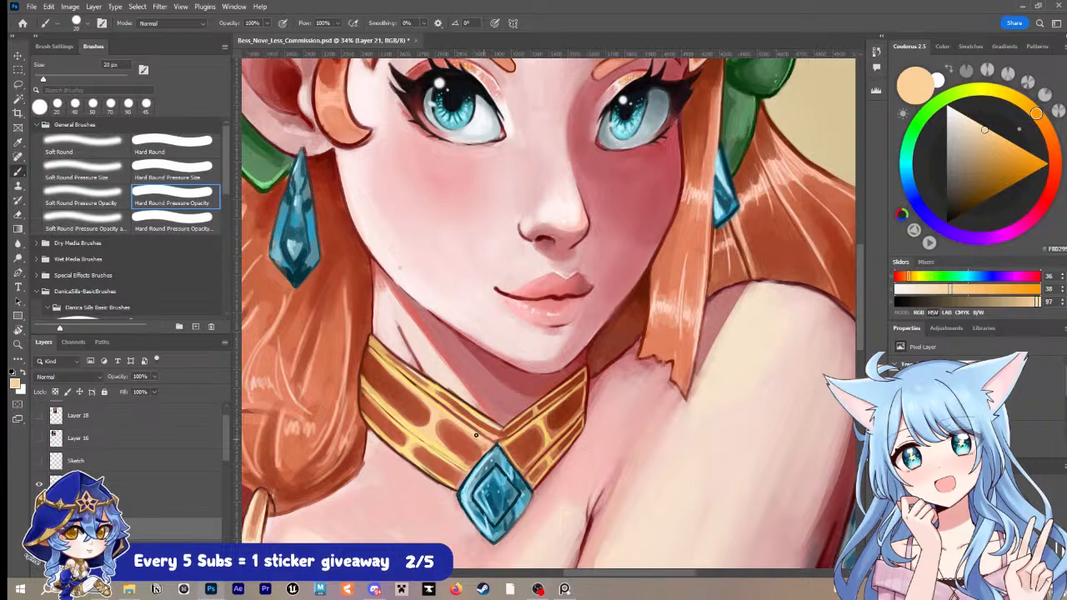
# Step: Sample reddish browns and shade the collar's left-half markings and its outer end with a 35 px brush
pyautogui.keyDown('alt'); pyautogui.click(473, 436); pyautogui.keyUp('alt')
pyautogui.press(']')
pyautogui.press(']')
pyautogui.press(']')
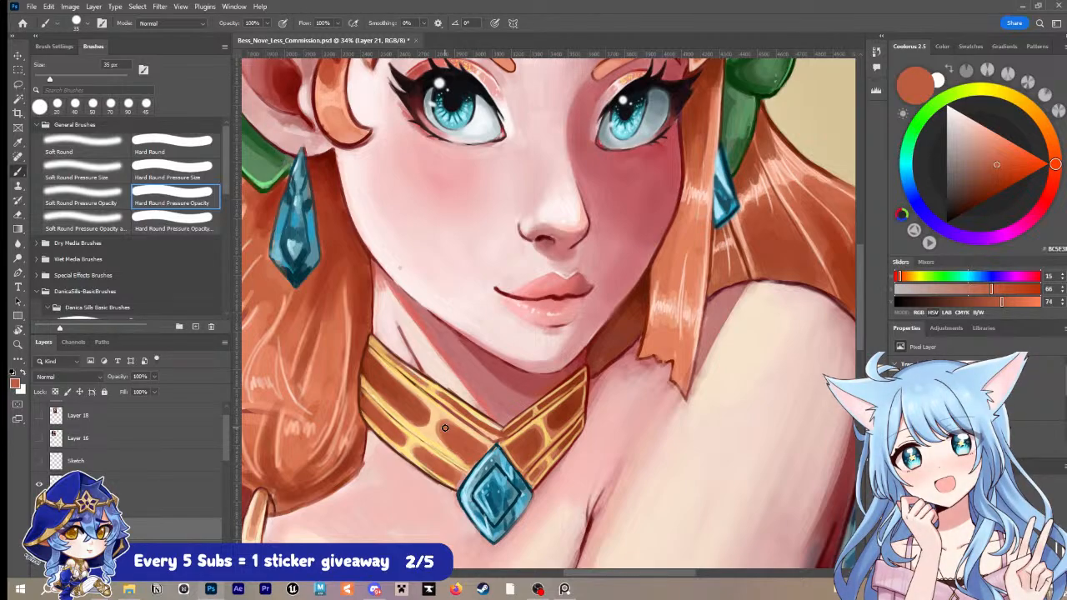
pyautogui.keyDown('alt'); pyautogui.click(373, 369); pyautogui.keyUp('alt')
pyautogui.moveTo(367, 370); pyautogui.dragTo(368, 373)
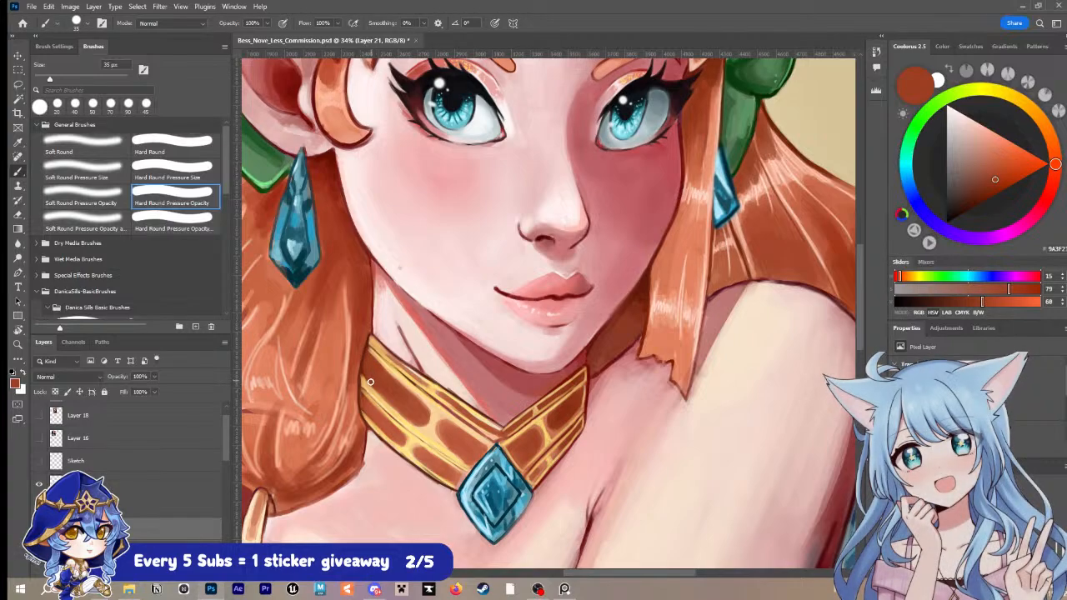
# Step: Alternate sampled golds and reddish browns to refine the collar's outer left end with 35 px and 20 px brushes
pyautogui.press('alt')
pyautogui.keyDown('alt'); pyautogui.click(374, 379); pyautogui.keyUp('alt')
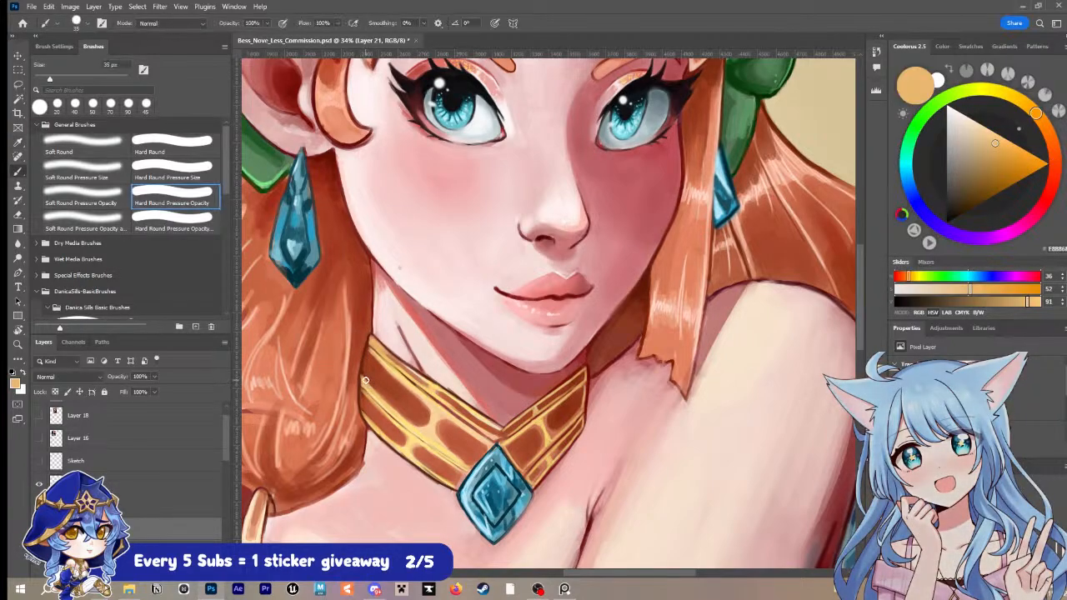
pyautogui.keyDown('alt'); pyautogui.click(368, 380); pyautogui.keyUp('alt')
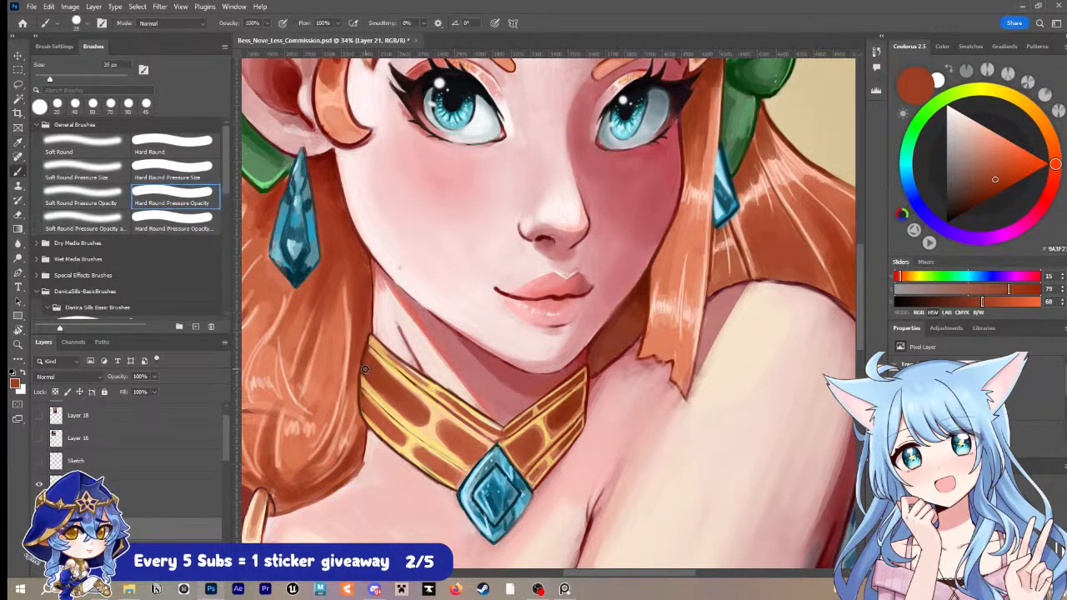
pyautogui.press('alt')
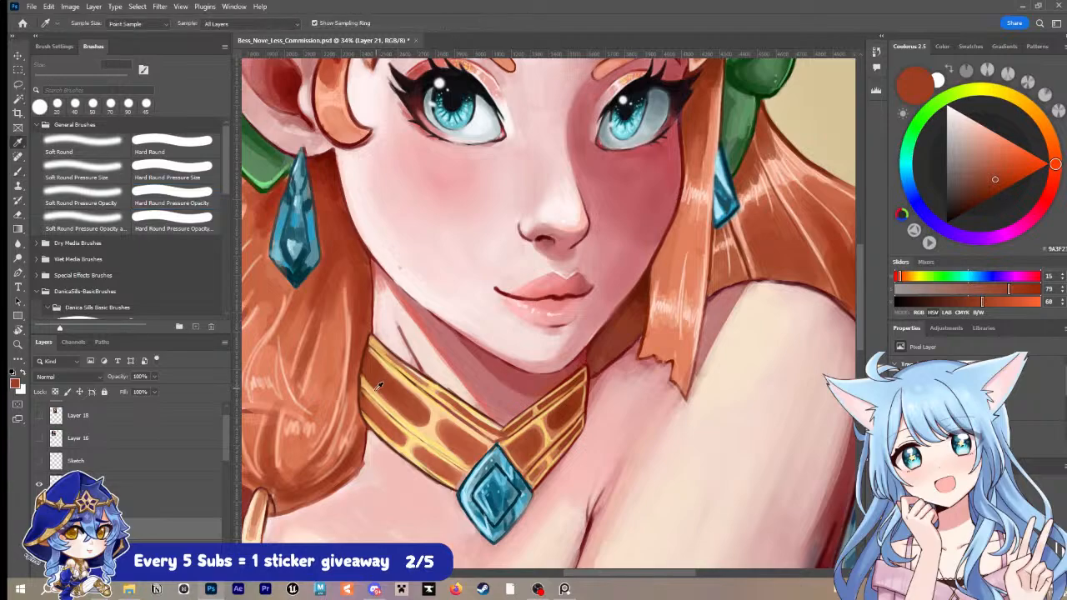
pyautogui.keyDown('alt'); pyautogui.click(369, 405); pyautogui.keyUp('alt')
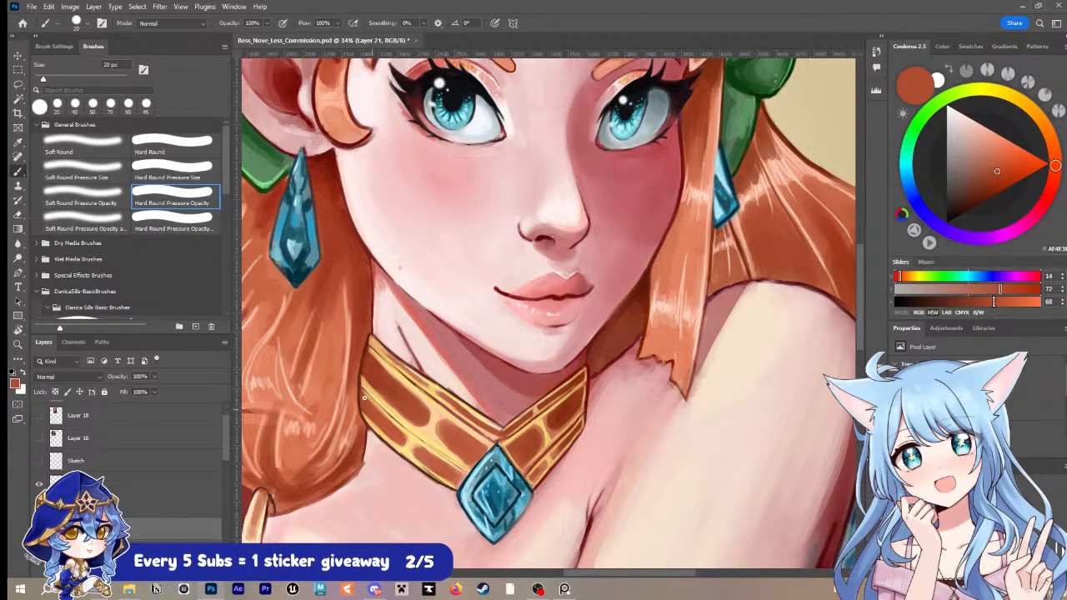
pyautogui.keyDown('alt'); pyautogui.click(364, 386); pyautogui.keyUp('alt')
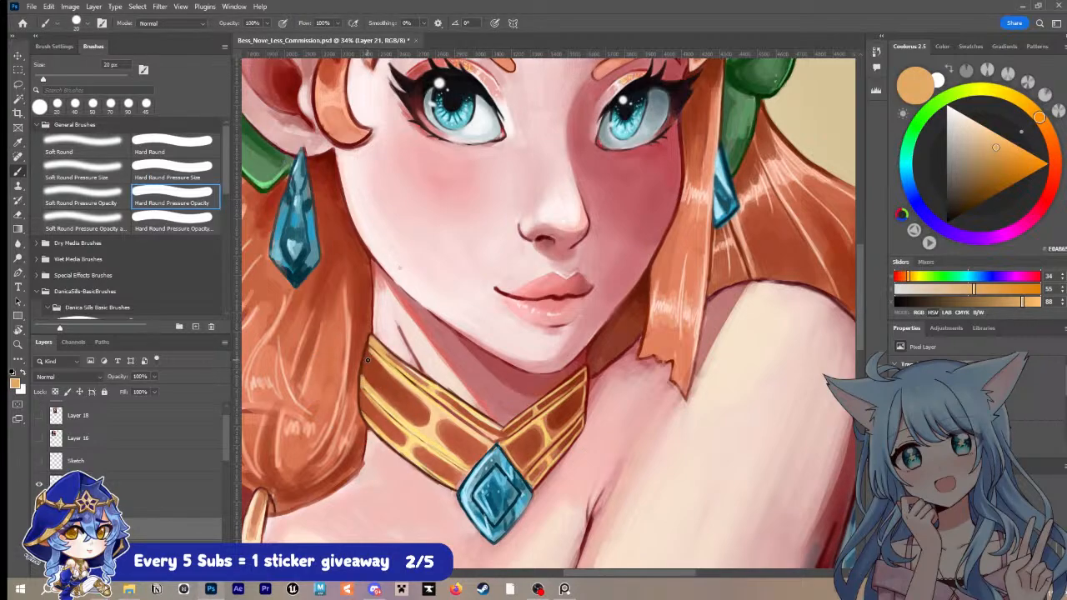
pyautogui.keyDown('alt'); pyautogui.click(363, 361); pyautogui.keyUp('alt')
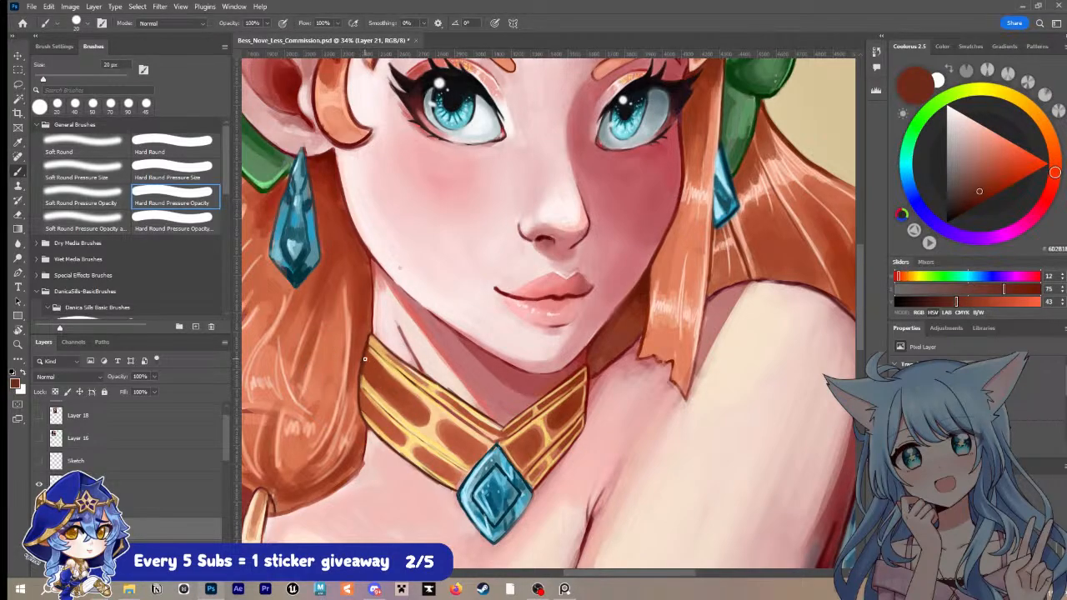
# Step: Sample light yellow and reddish browns and rework the upper and lower markings on the collar's left half with a 20 px brush
pyautogui.press('[')
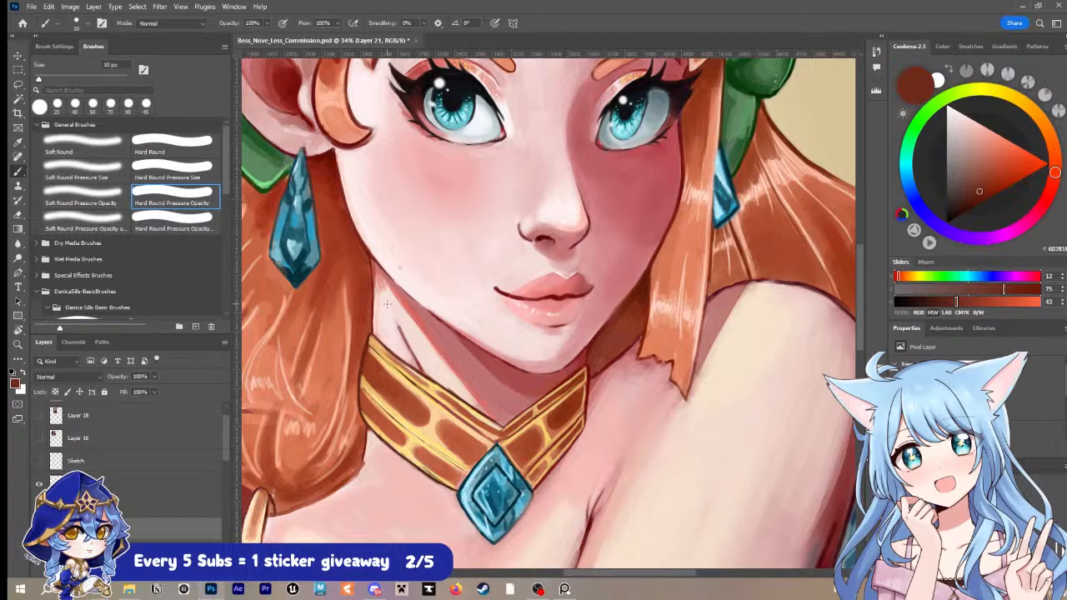
pyautogui.press('alt')
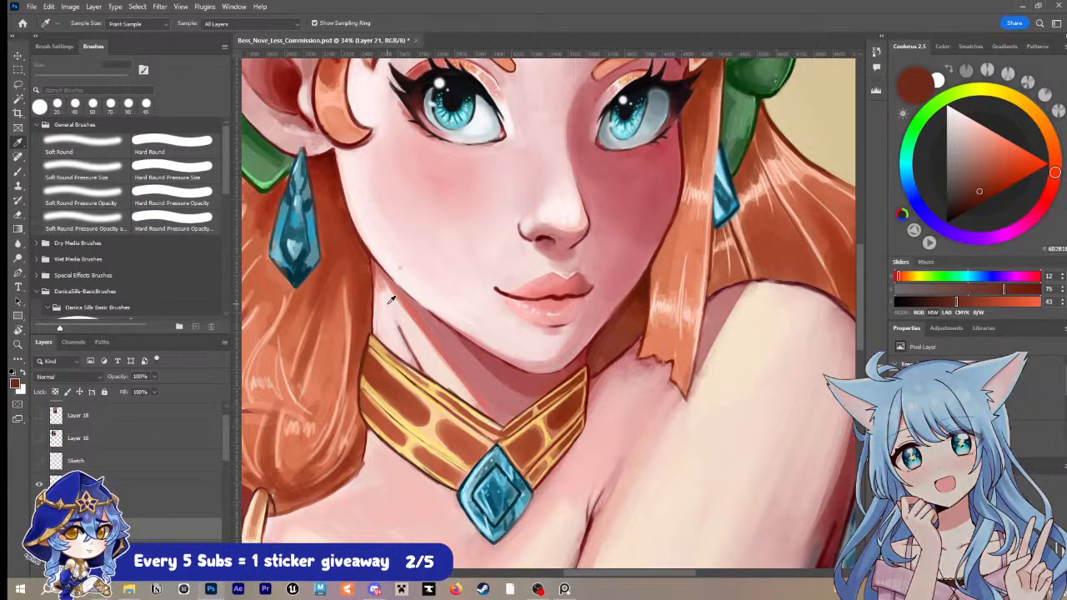
pyautogui.keyDown('alt'); pyautogui.click(433, 387); pyautogui.keyUp('alt')
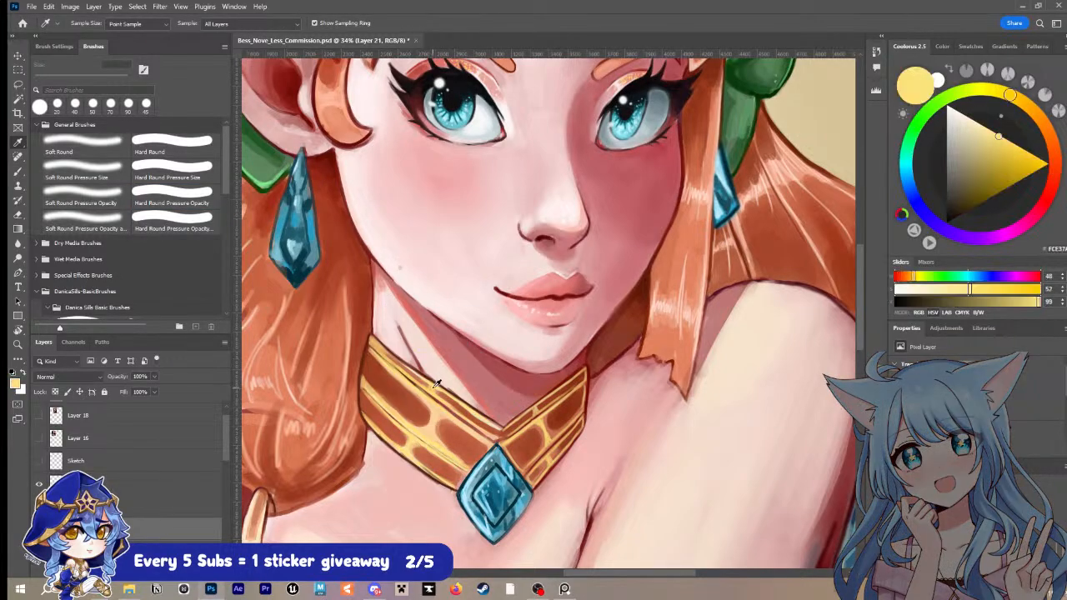
pyautogui.press(']')
pyautogui.keyDown('alt'); pyautogui.click(394, 402); pyautogui.keyUp('alt')
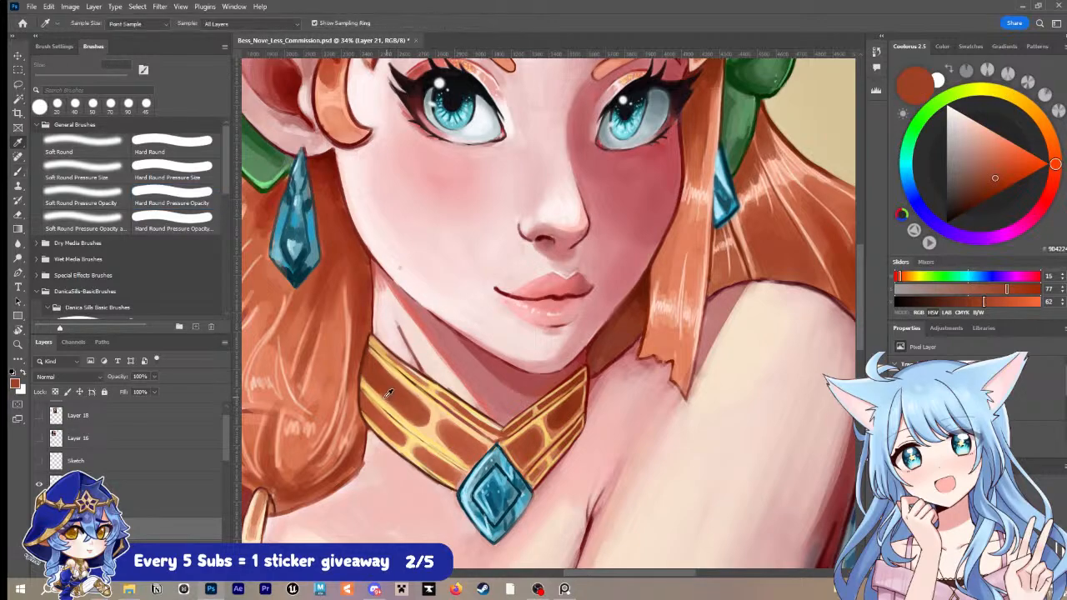
pyautogui.keyDown('alt'); pyautogui.click(371, 393); pyautogui.keyUp('alt')
pyautogui.moveTo(358, 387); pyautogui.dragTo(405, 435)
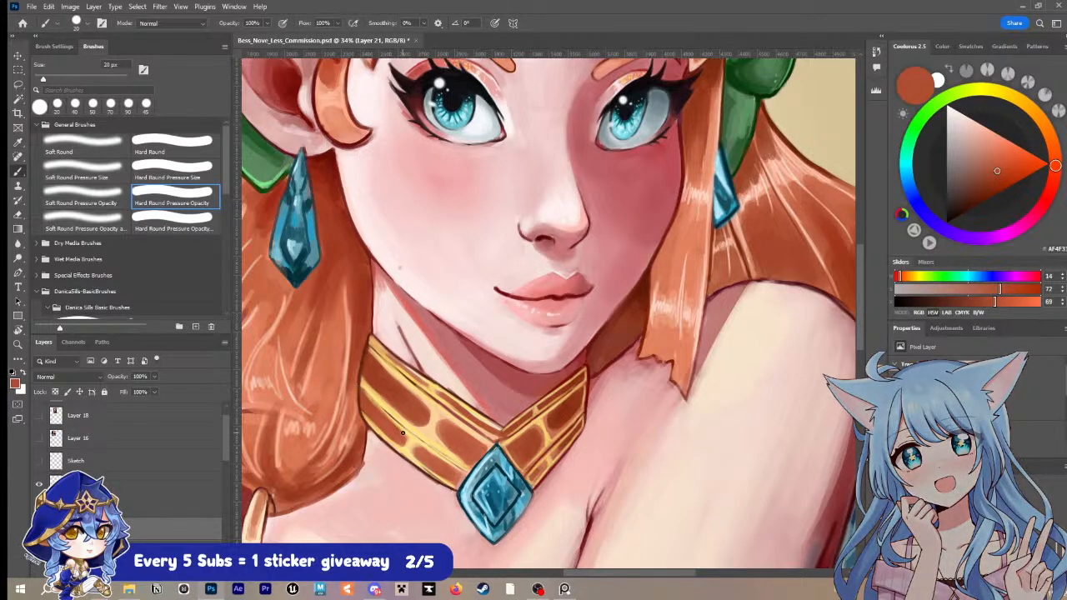
# Step: Sample a dark brown, darken it further and outline the collar's outer left edge against the hair with a 15 px brush
pyautogui.press('alt')
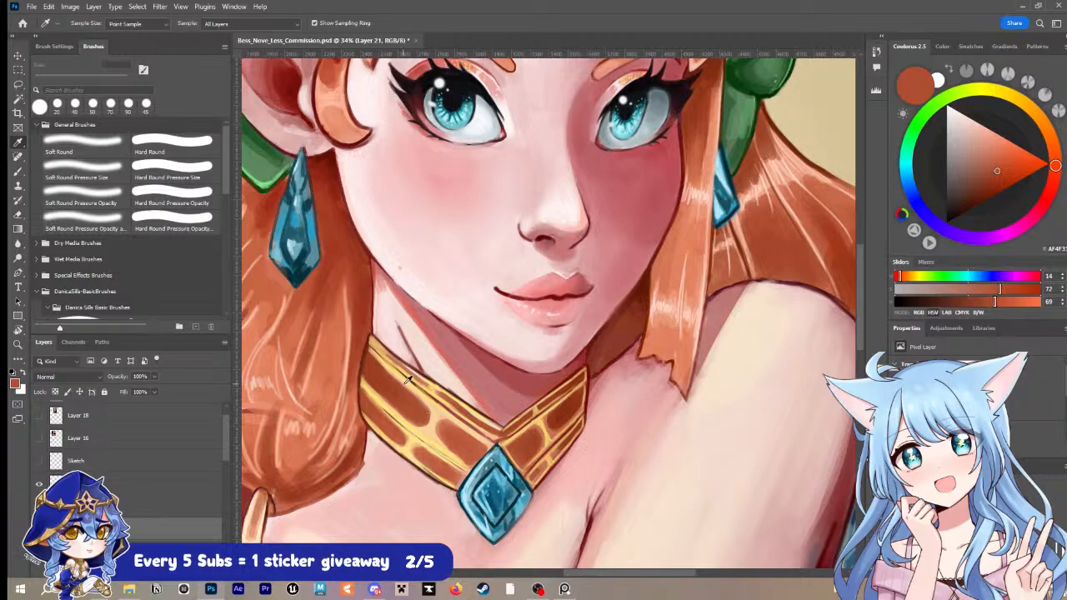
pyautogui.keyDown('alt'); pyautogui.click(364, 368); pyautogui.keyUp('alt')
pyautogui.keyDown('alt'); pyautogui.click(365, 367); pyautogui.keyUp('alt')
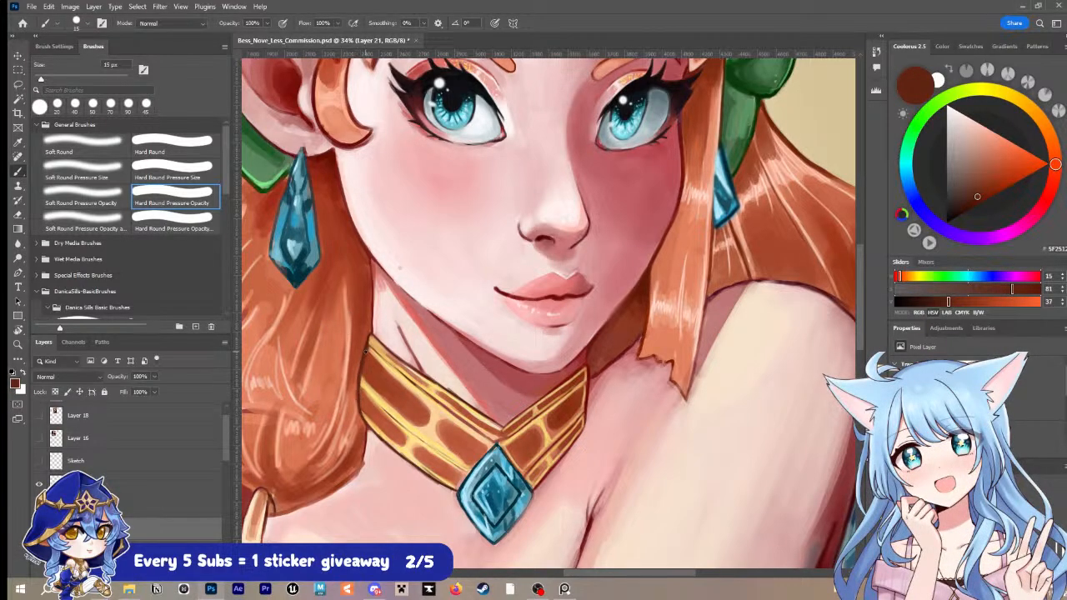
pyautogui.click(973, 205)
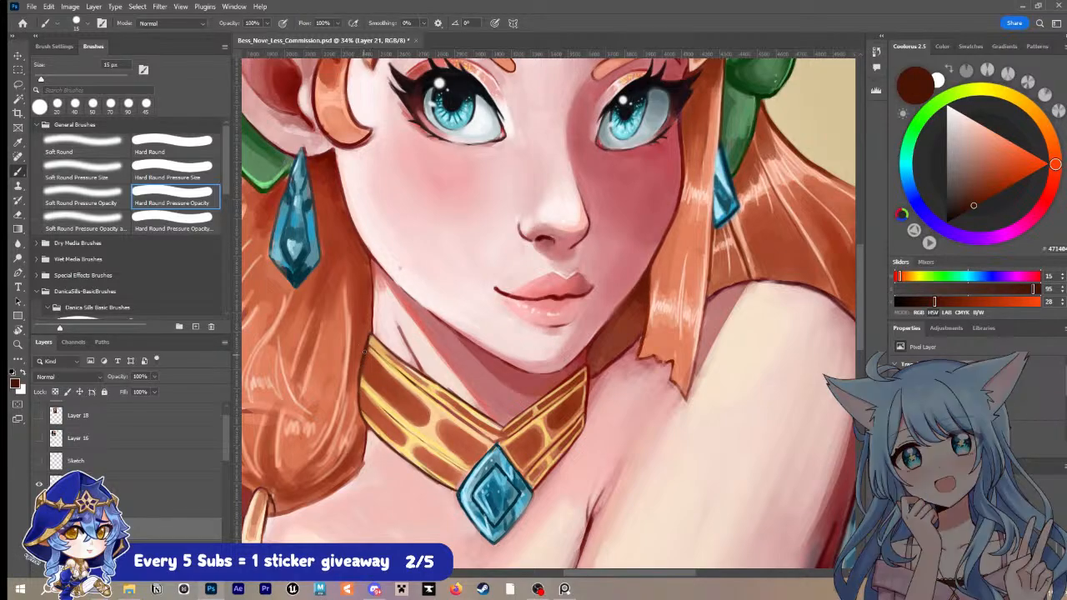
pyautogui.moveTo(358, 382); pyautogui.dragTo(365, 412)
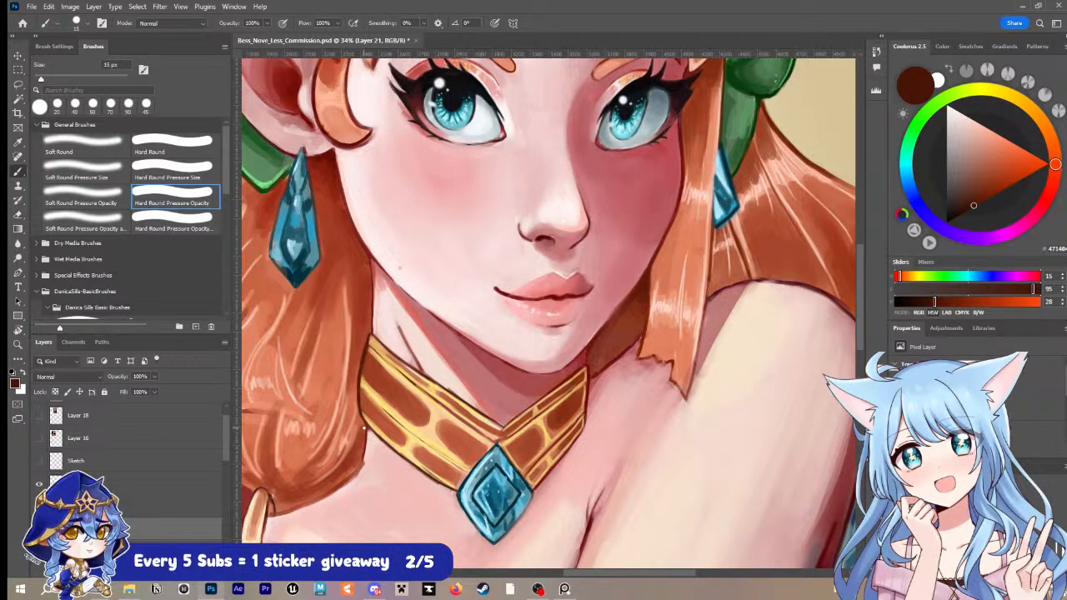
# Step: Sample pale skin pinks and paint over the dark speck and the skin along the left jawline, enlarging the brush to 25 px
pyautogui.press('z')
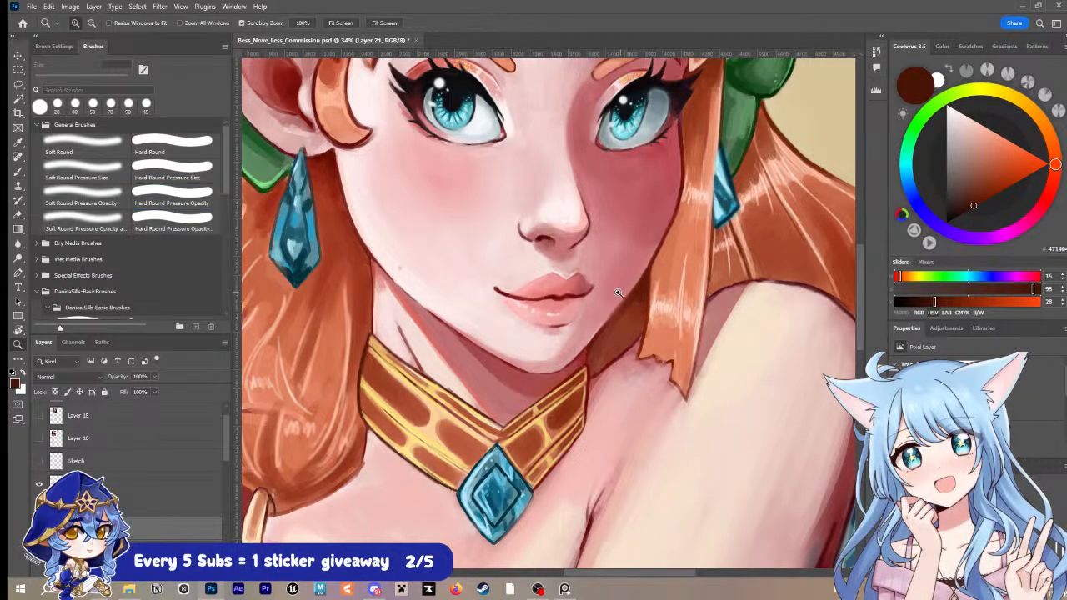
pyautogui.moveTo(618, 293); pyautogui.dragTo(590, 291)
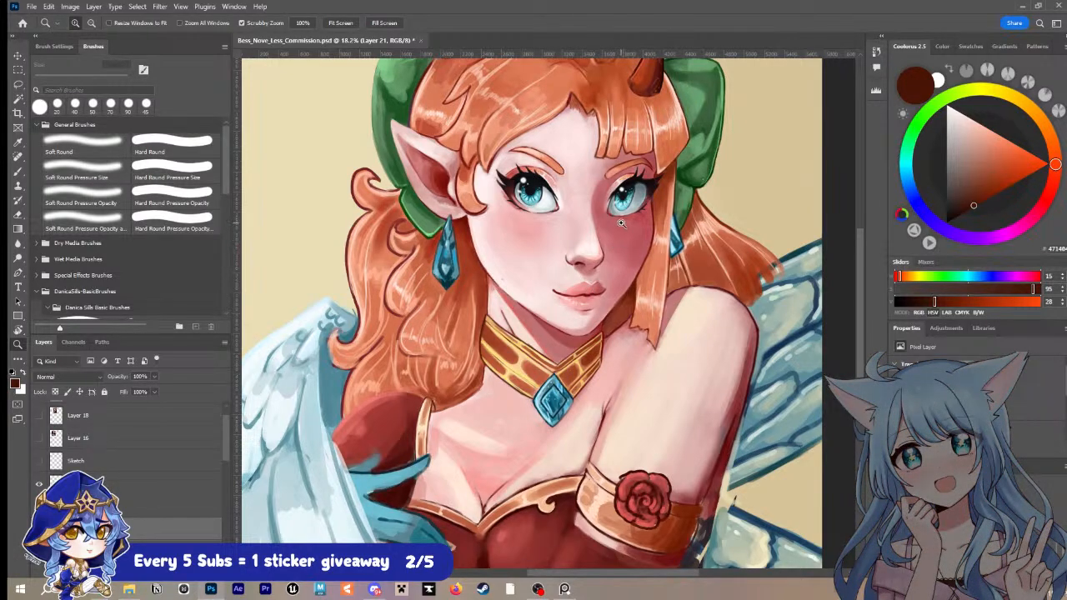
pyautogui.moveTo(685, 204); pyautogui.dragTo(663, 260)
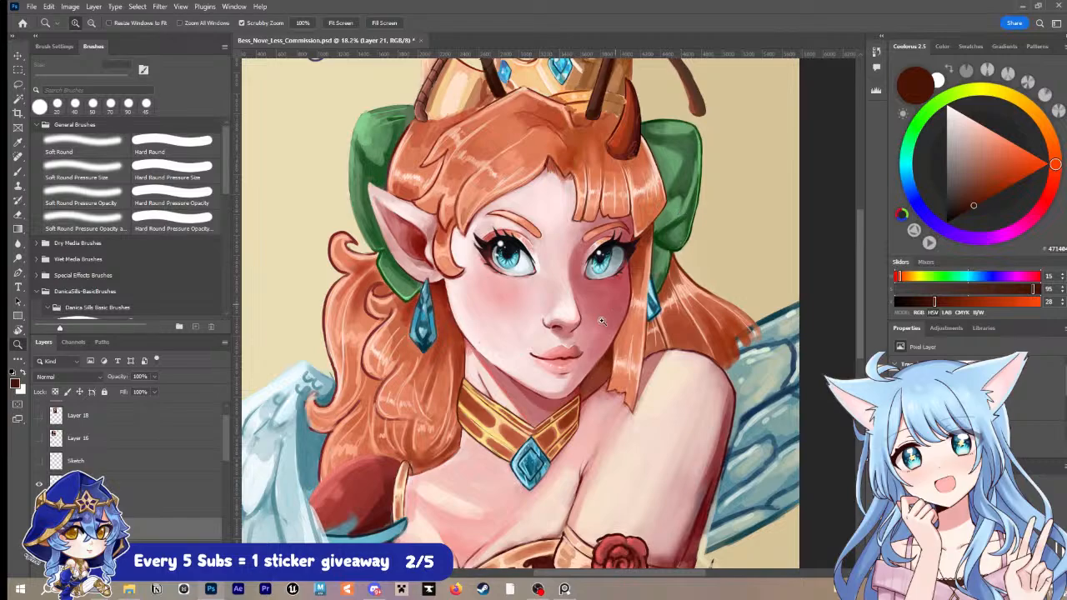
pyautogui.moveTo(563, 354); pyautogui.dragTo(586, 336)
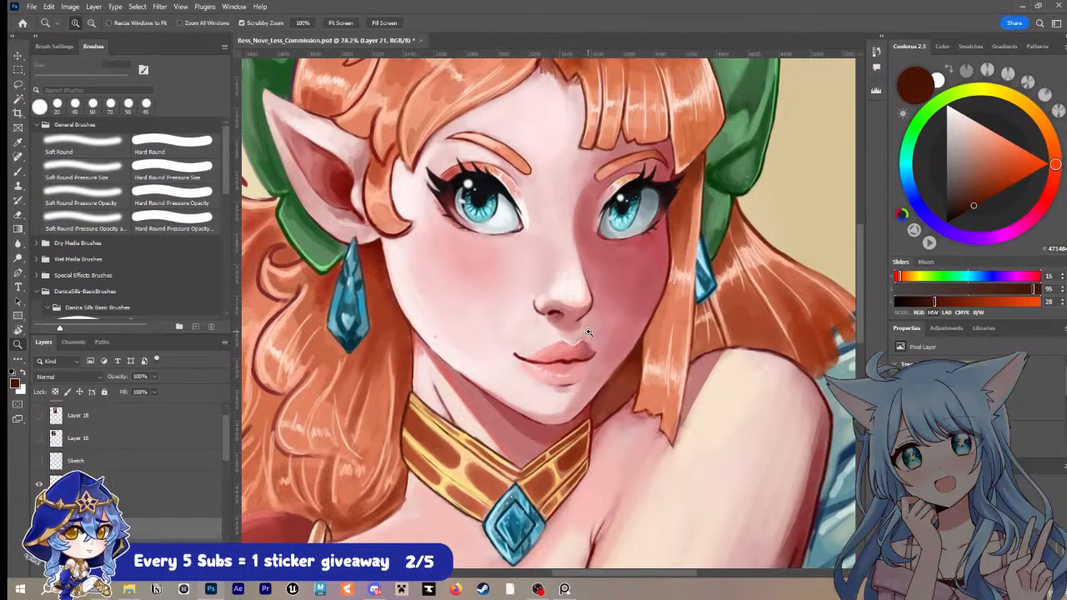
pyautogui.press('b')
pyautogui.keyDown('alt'); pyautogui.click(455, 332); pyautogui.keyUp('alt')
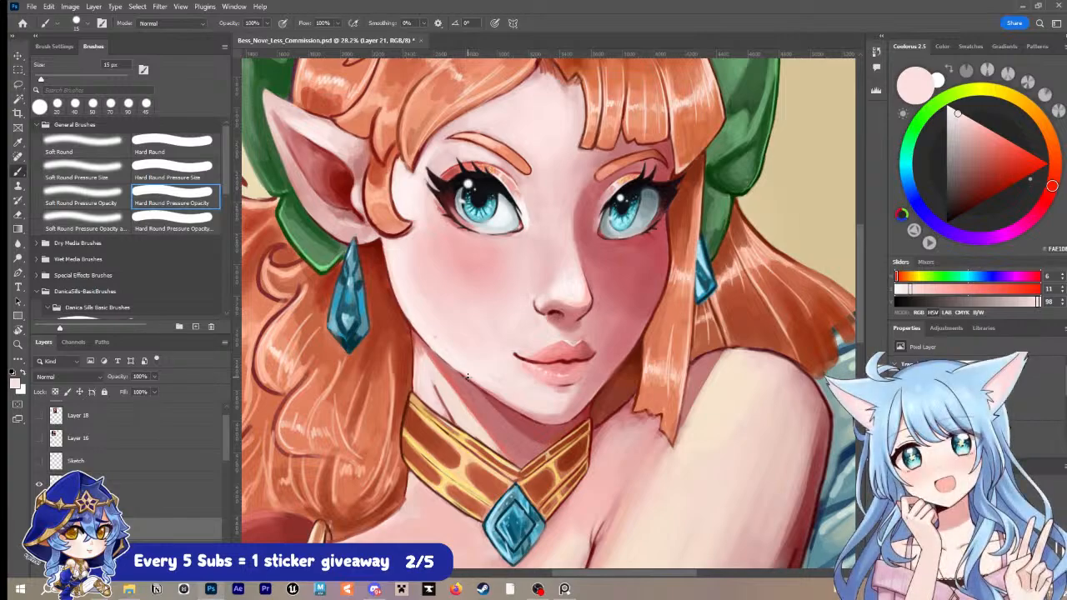
pyautogui.keyDown('alt'); pyautogui.click(374, 319); pyautogui.keyUp('alt')
pyautogui.press(']')
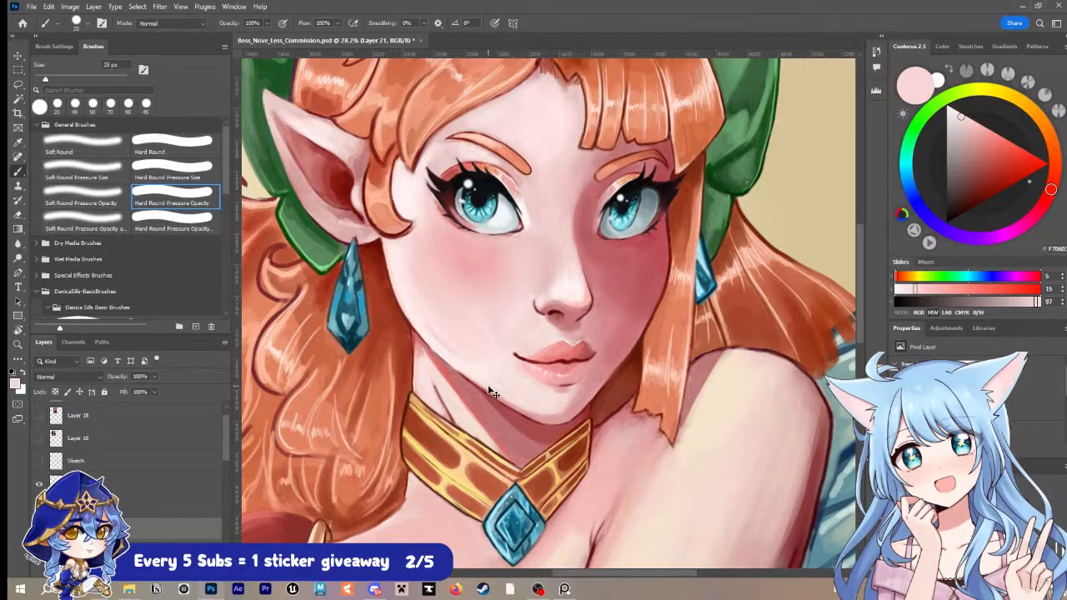
# Step: Save the painting, sample pale skin and salmon red tones, and paint the neck skin below the left jawline with a 20 px brush
pyautogui.hotkey('ctrl', 's')
pyautogui.keyDown('alt'); pyautogui.click(426, 357); pyautogui.keyUp('alt')
pyautogui.press(']')
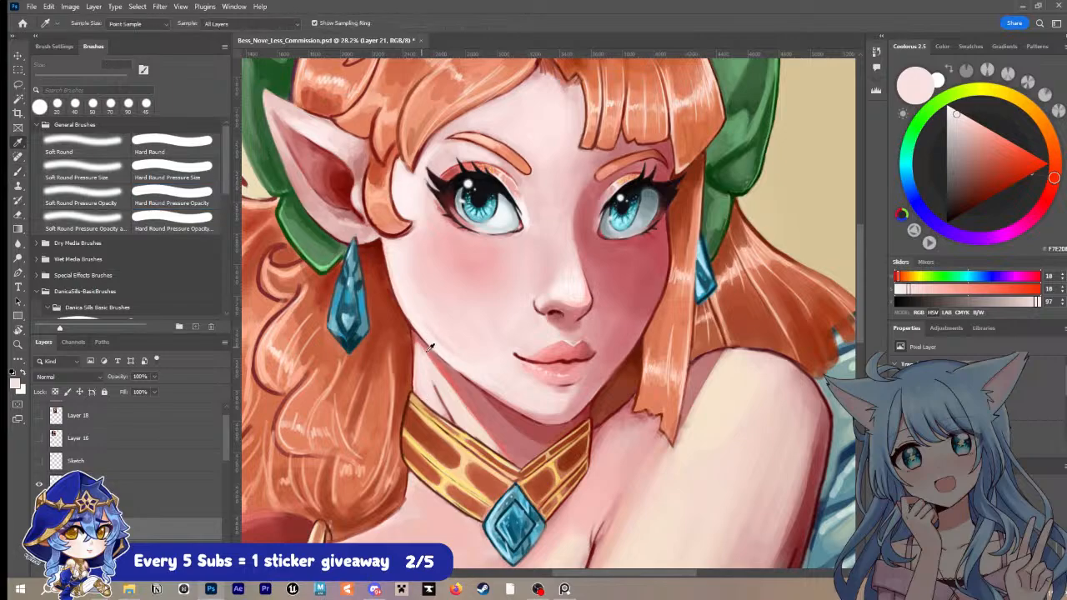
pyautogui.keyDown('alt'); pyautogui.click(440, 360); pyautogui.keyUp('alt')
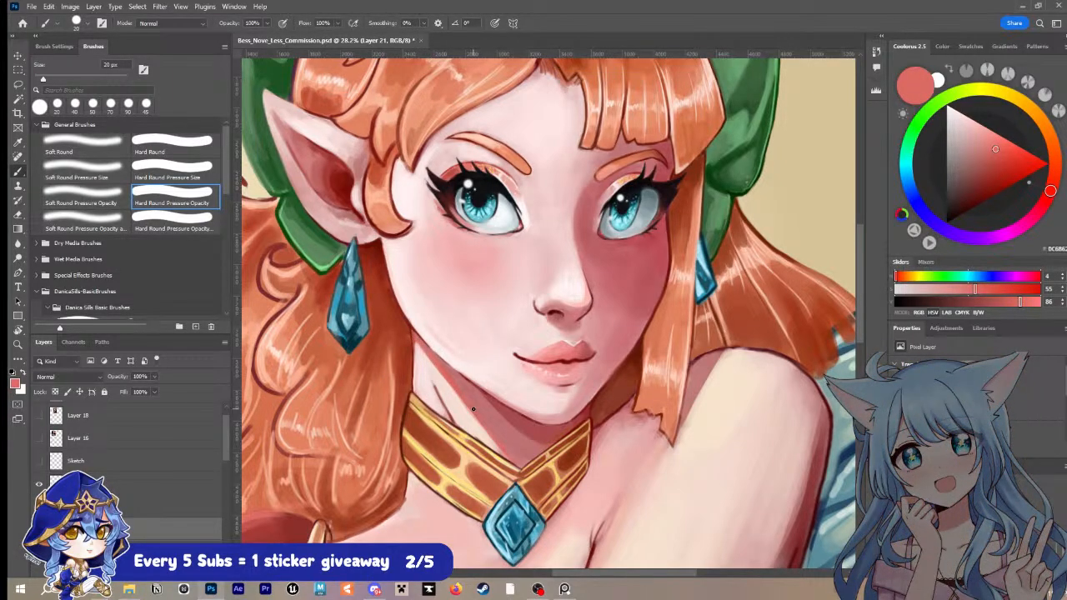
# Step: Sample a dark brown, darken it further, line the hair's edge beside the neck above the collar with a 10 px brush, and save
pyautogui.scroll(-1, 437, 367)
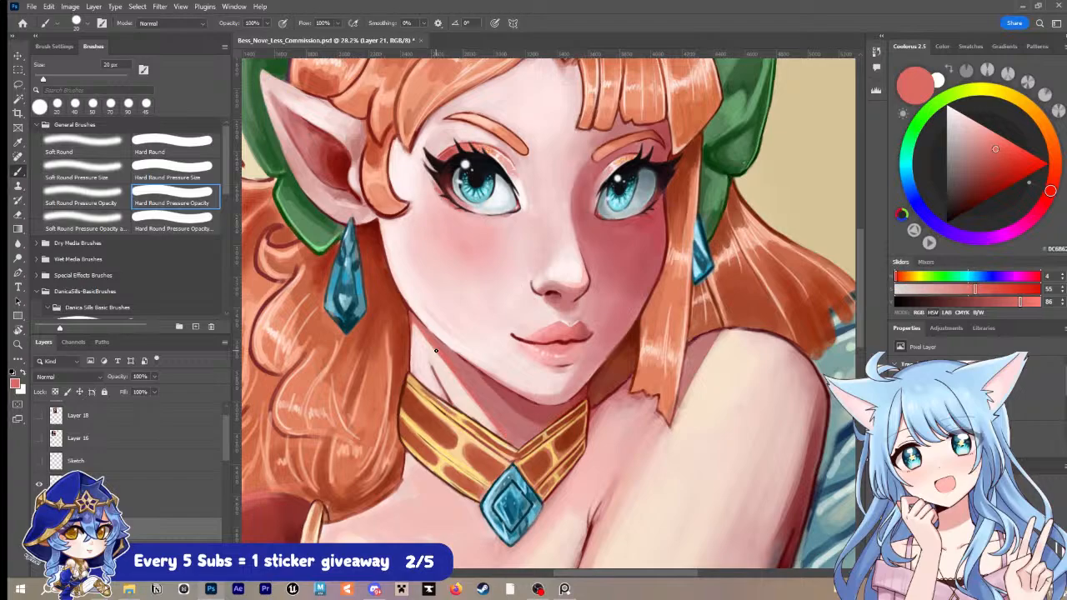
pyautogui.press('alt')
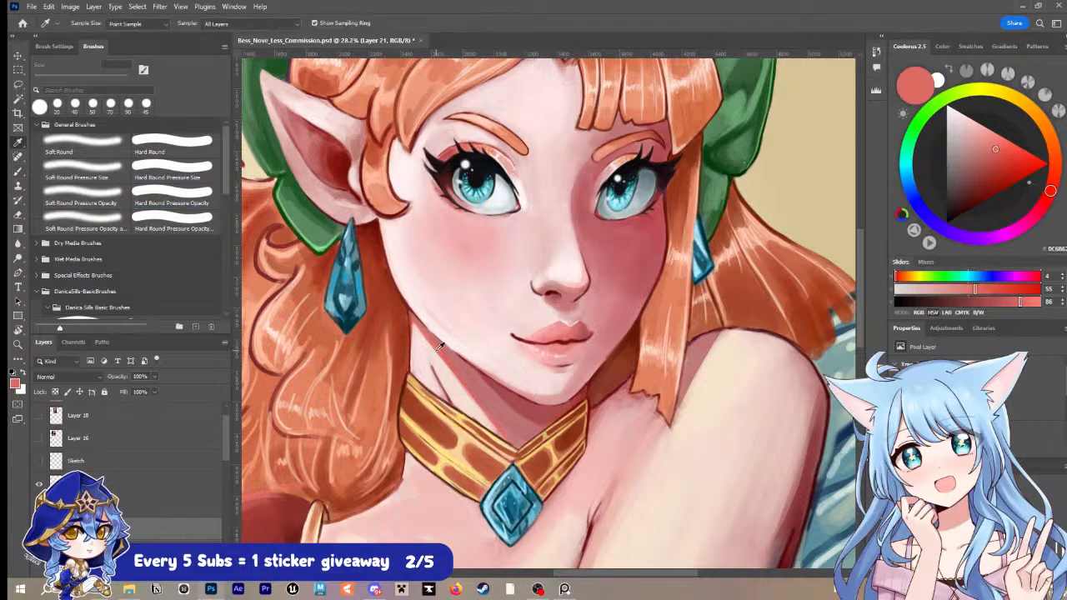
pyautogui.keyDown('alt'); pyautogui.click(406, 383); pyautogui.keyUp('alt')
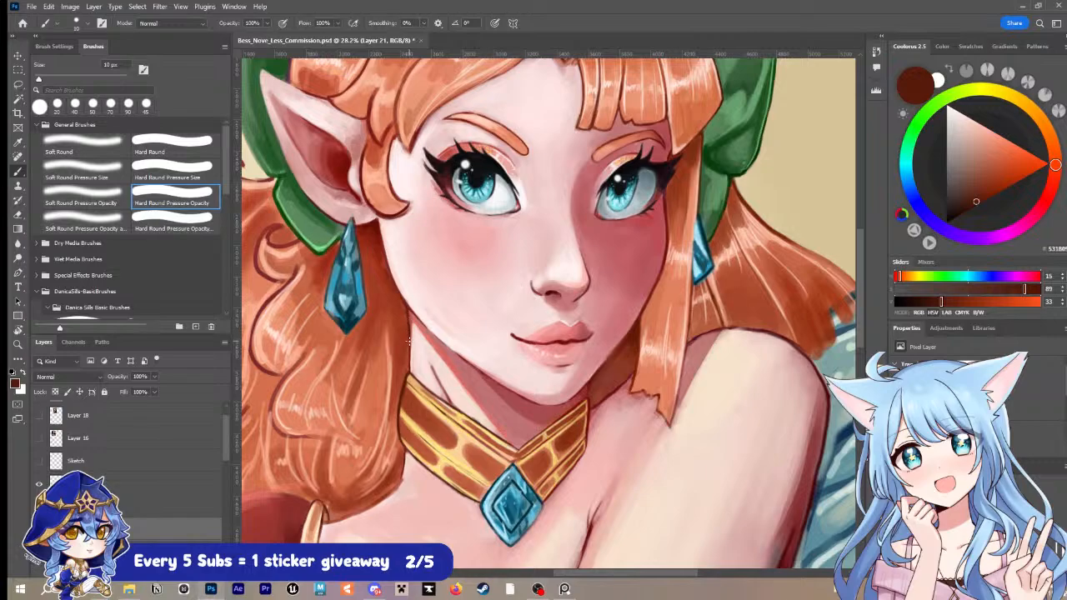
pyautogui.click(968, 209)
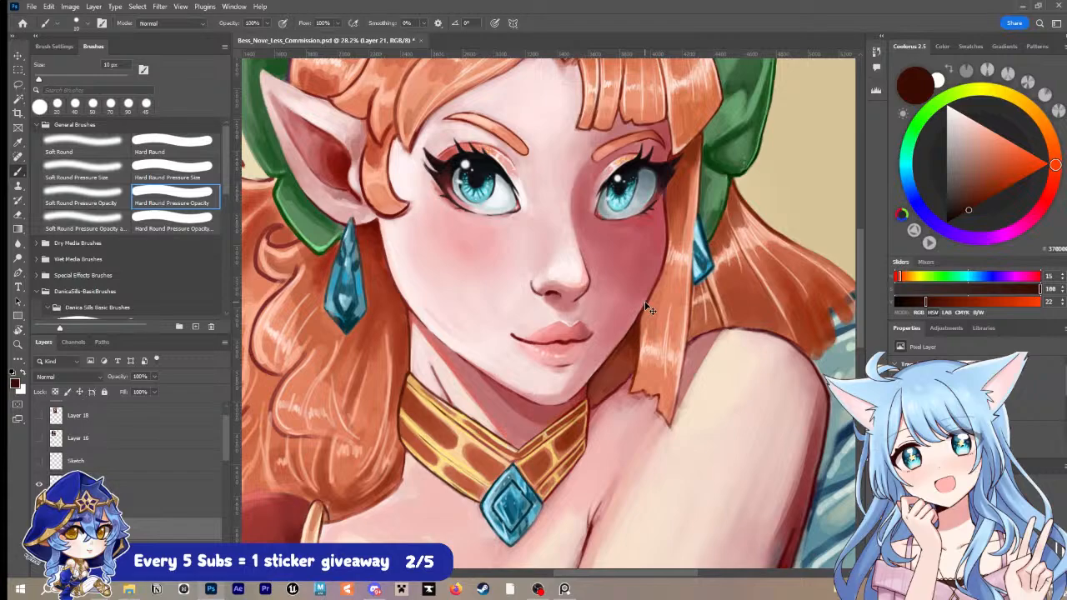
pyautogui.hotkey('ctrl', 's')
# Step: Enlarge the brush to 25 px, paint dark brown along the right jawline against the hair, and save
pyautogui.press('alt')
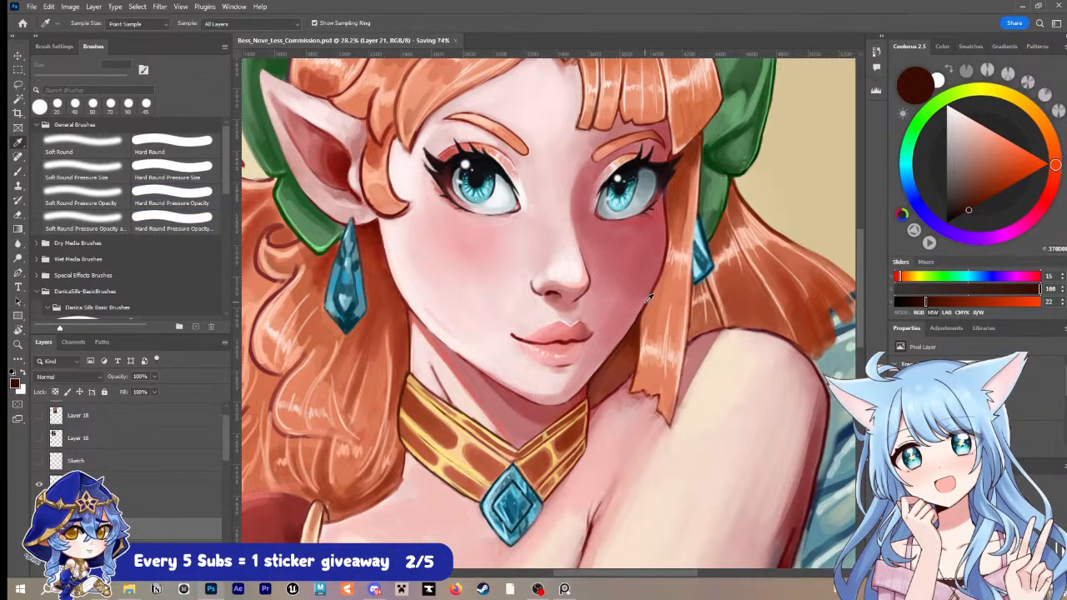
pyautogui.press(']')
pyautogui.press(']')
pyautogui.press(']')
pyautogui.press(']')
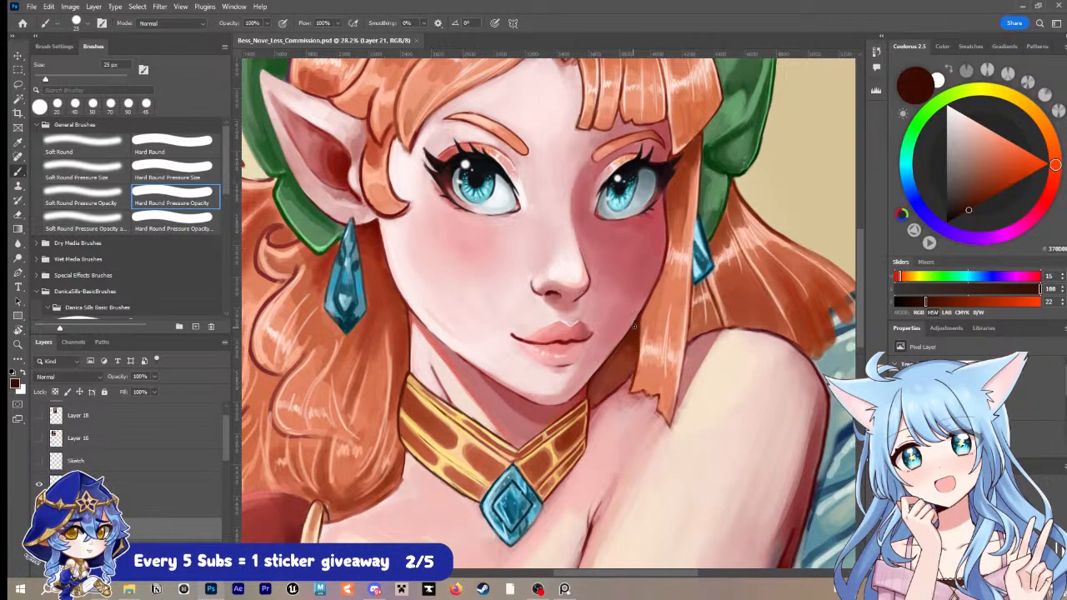
pyautogui.moveTo(635, 324); pyautogui.dragTo(638, 321)
pyautogui.hotkey('ctrl', 's')
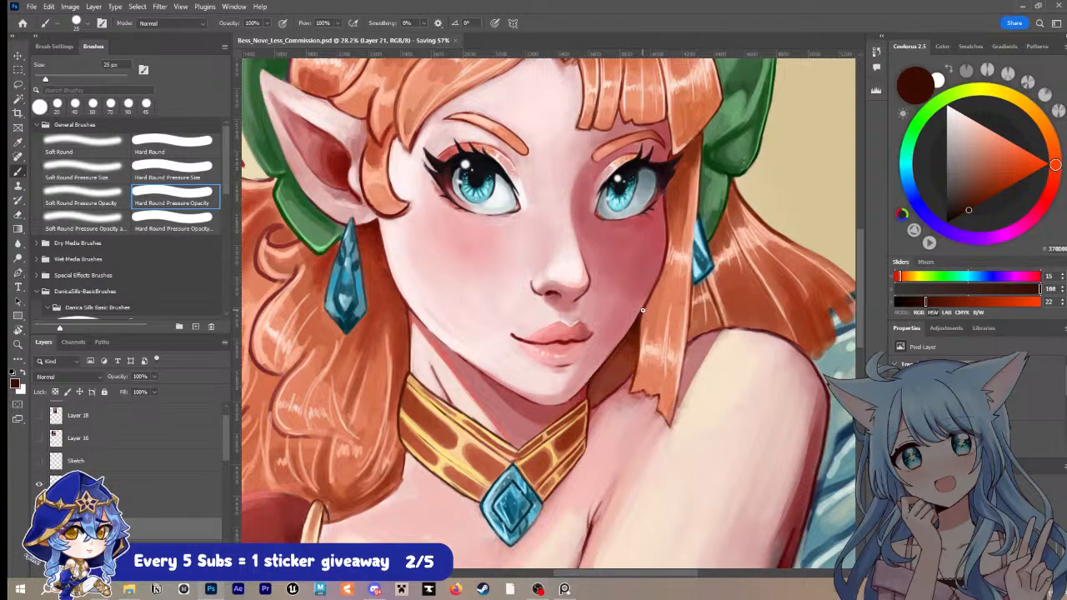
# Step: Sample a reddish brown beside the right jaw and fill the hair shadow there, enlarging the brush to 35 px
pyautogui.press('i')
pyautogui.press('b')
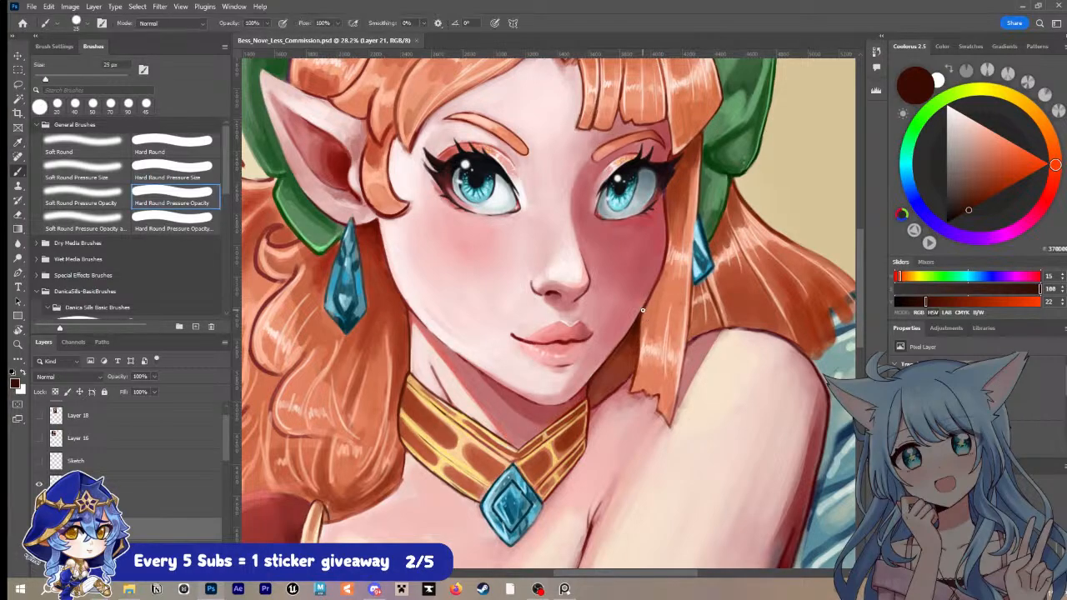
pyautogui.keyDown('alt'); pyautogui.click(631, 341); pyautogui.keyUp('alt')
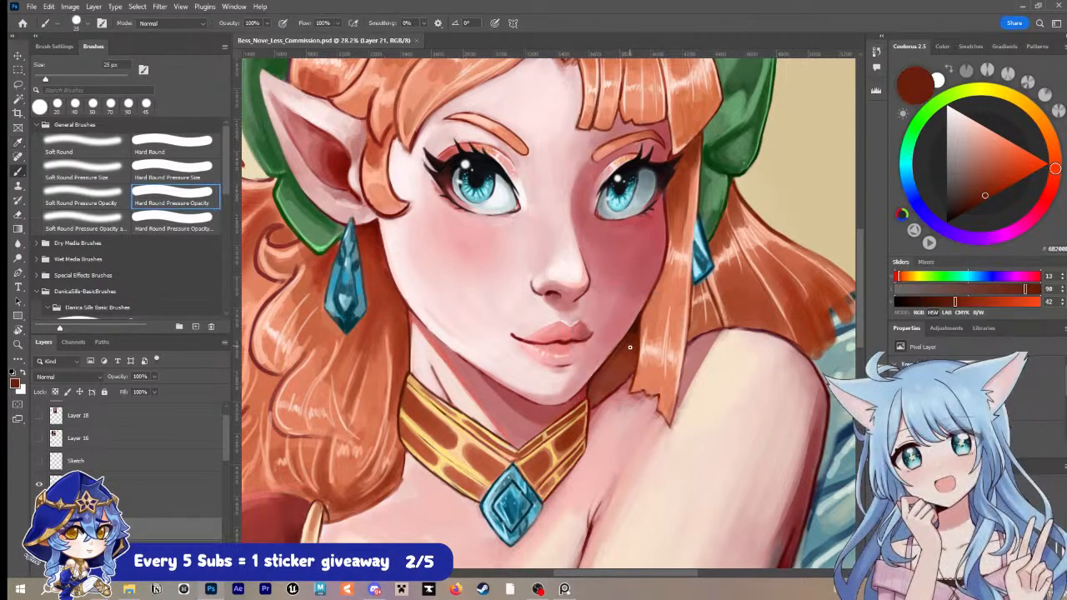
pyautogui.press(']')
pyautogui.press(']')
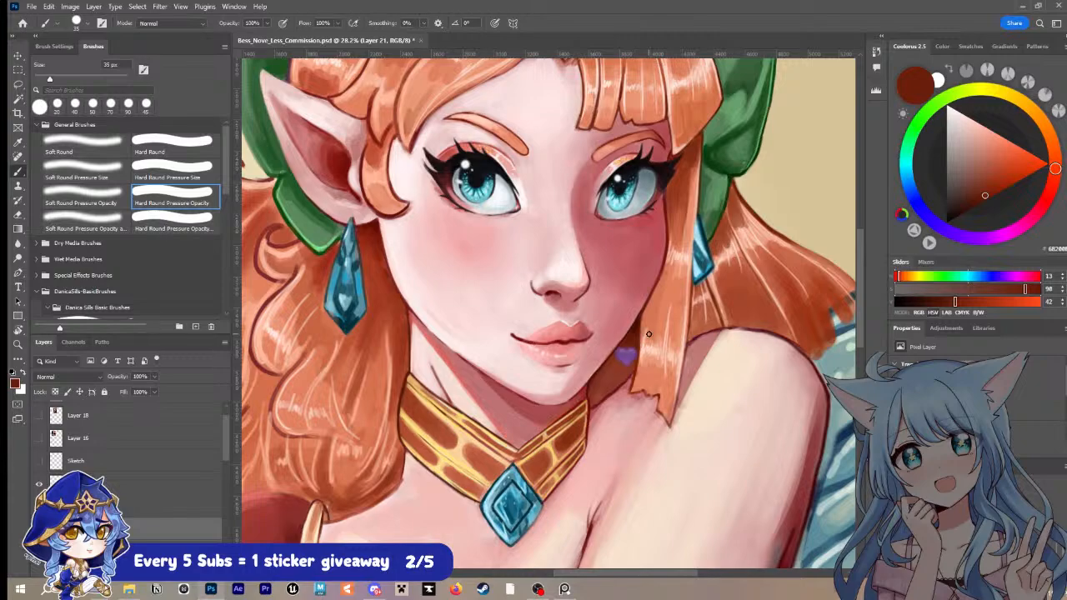
# Step: Outline the outer edge and jagged tips of the hair behind the right shoulder in reddish brown with a 20 px brush
pyautogui.hotkey('ctrl', 'space')
pyautogui.moveTo(677, 332); pyautogui.dragTo(662, 333)
pyautogui.moveTo(754, 291)
pyautogui.mouseDown()
pyautogui.moveTo(725, 293)
pyautogui.moveTo(733, 276)
pyautogui.moveTo(704, 284)
pyautogui.moveTo(745, 289)
pyautogui.mouseUp()
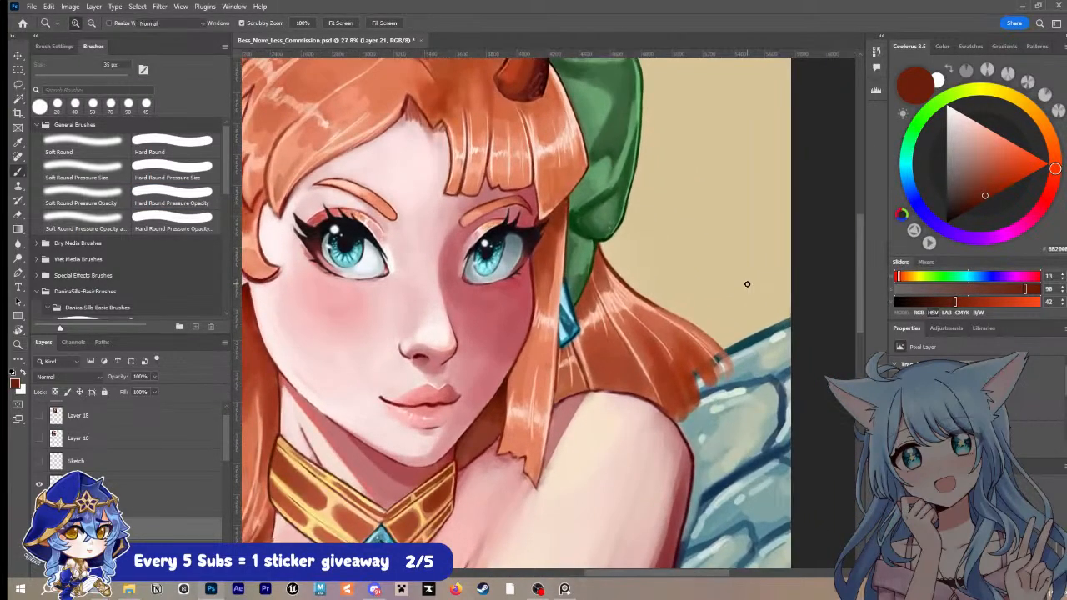
pyautogui.press('[')
pyautogui.press('[')
pyautogui.press('[')
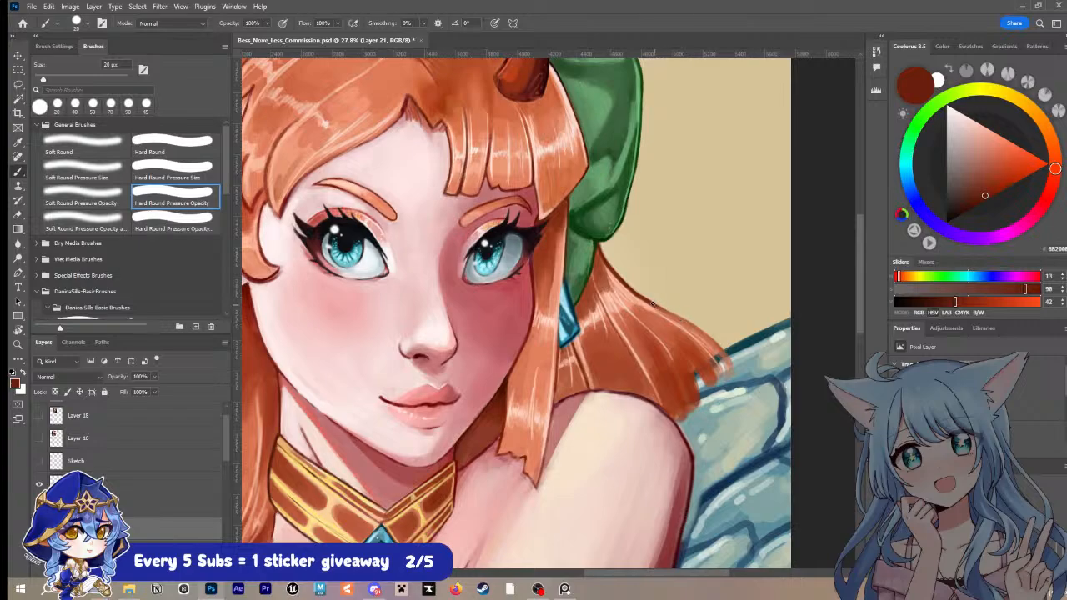
pyautogui.moveTo(680, 319)
pyautogui.mouseDown()
pyautogui.moveTo(730, 374)
pyautogui.moveTo(721, 367)
pyautogui.moveTo(705, 383)
pyautogui.moveTo(693, 372)
pyautogui.moveTo(701, 400)
pyautogui.moveTo(674, 423)
pyautogui.mouseUp()
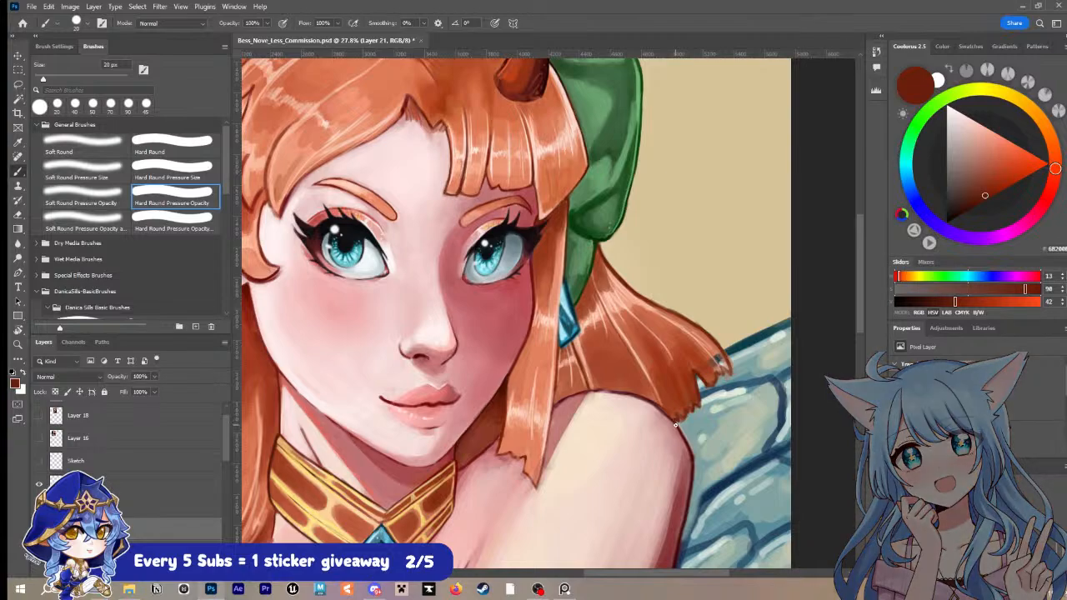
# Step: Sample an orange-brown, fill the unpainted hair tips over the wing with 25 px and 30 px brushes, and save
pyautogui.keyDown('alt'); pyautogui.click(708, 358); pyautogui.keyUp('alt')
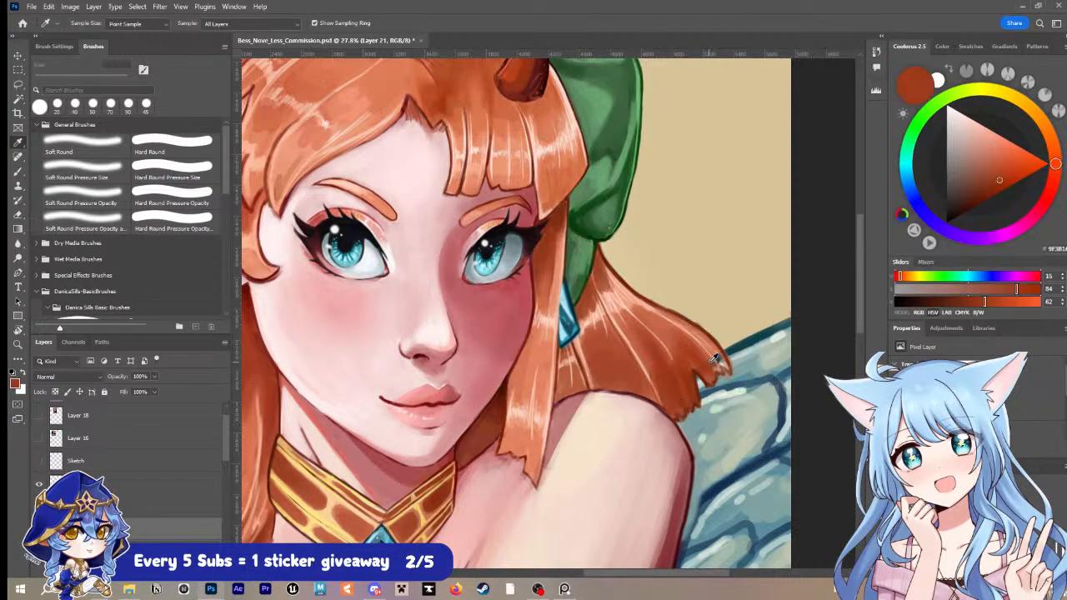
pyautogui.press(']')
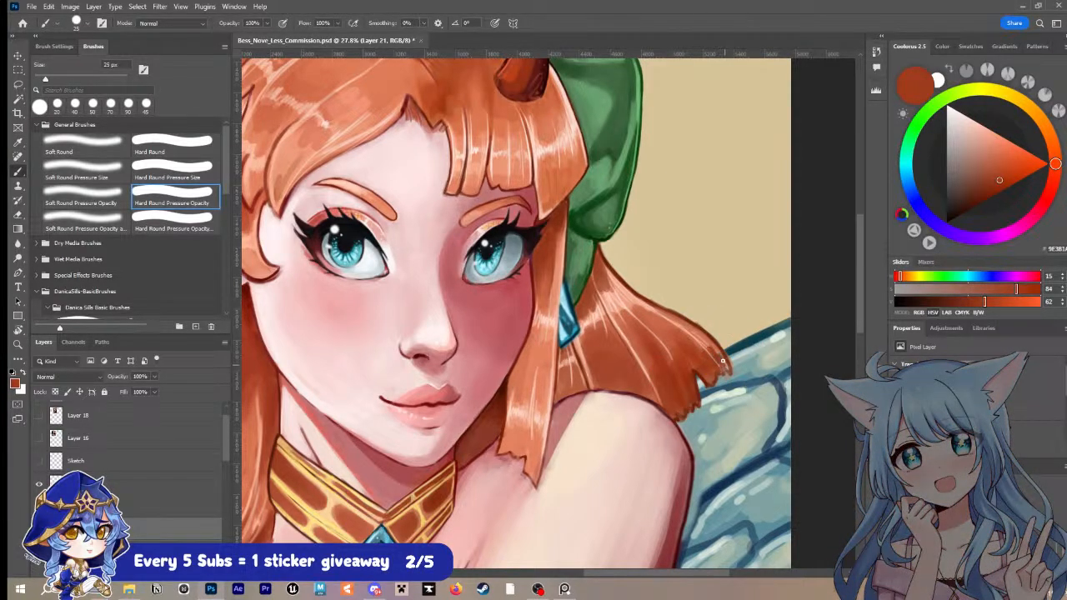
pyautogui.press(']')
pyautogui.hotkey('ctrl', 's')
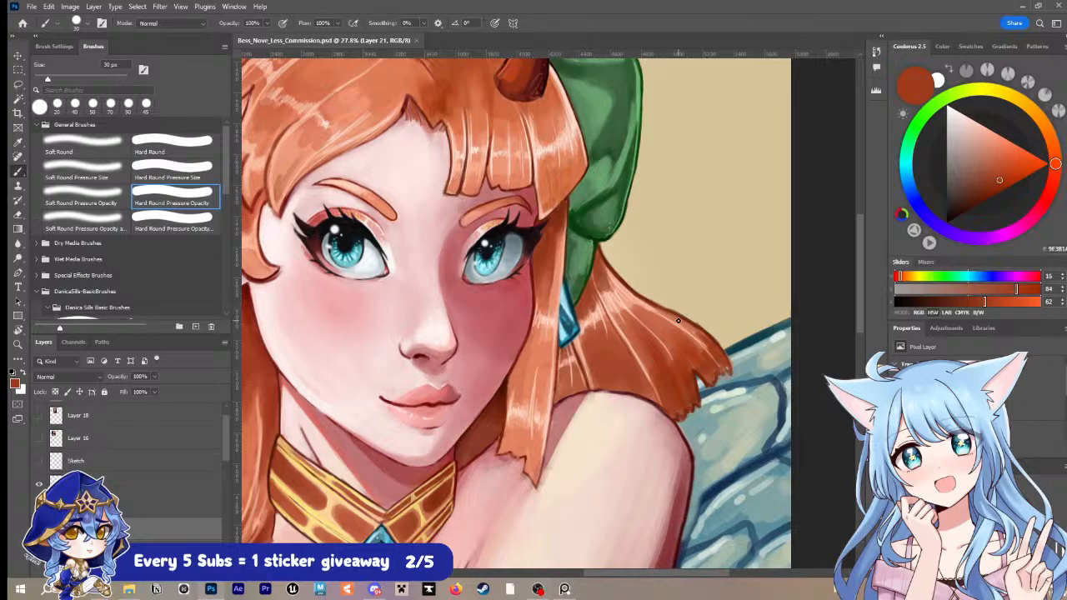
# Step: Sample a light orange, repaint the curled lock in front of the left ear with the 30 px brush, and save
pyautogui.keyDown('alt'); pyautogui.click(600, 268); pyautogui.keyUp('alt')
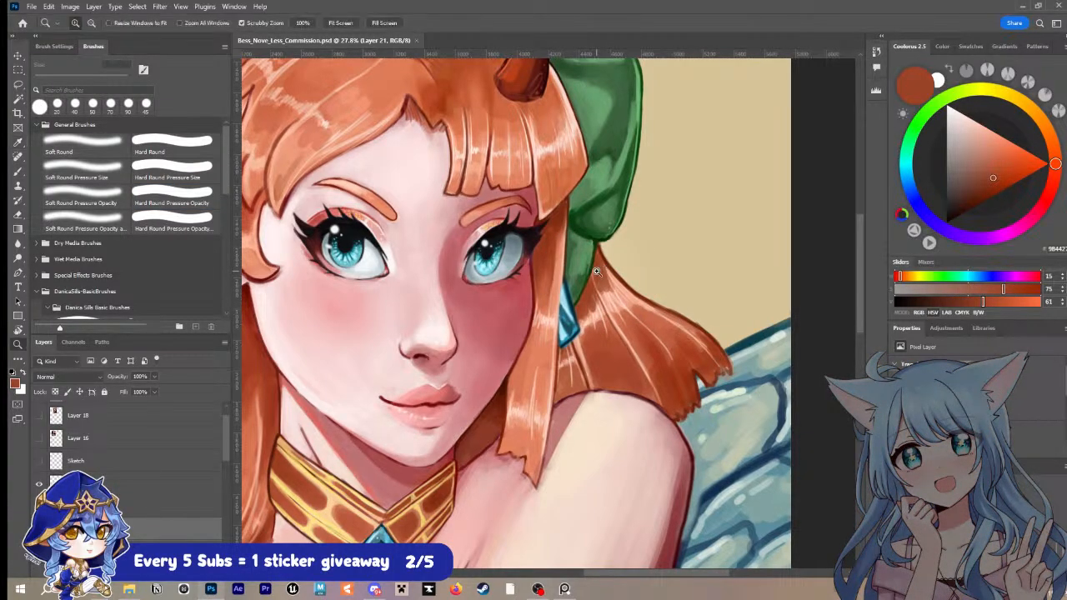
pyautogui.press('z')
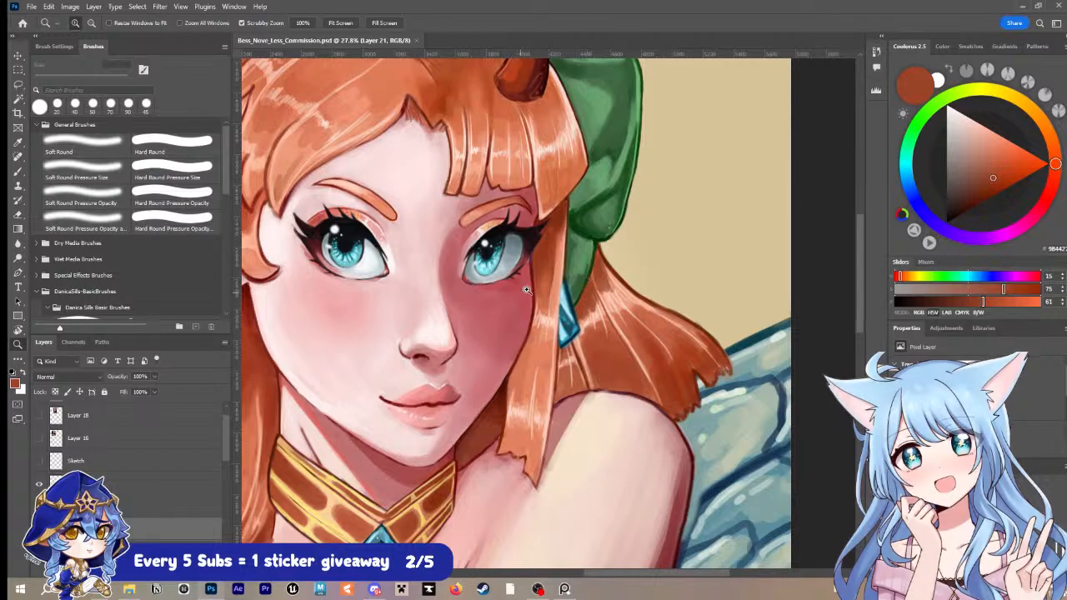
pyautogui.moveTo(526, 288); pyautogui.dragTo(589, 342)
pyautogui.press('i')
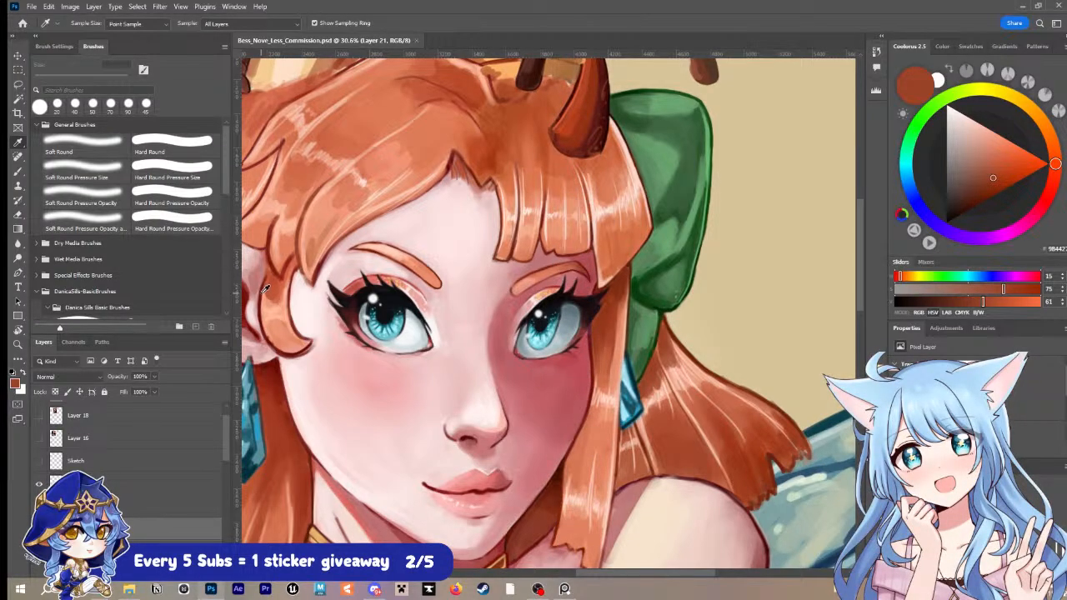
pyautogui.press('z')
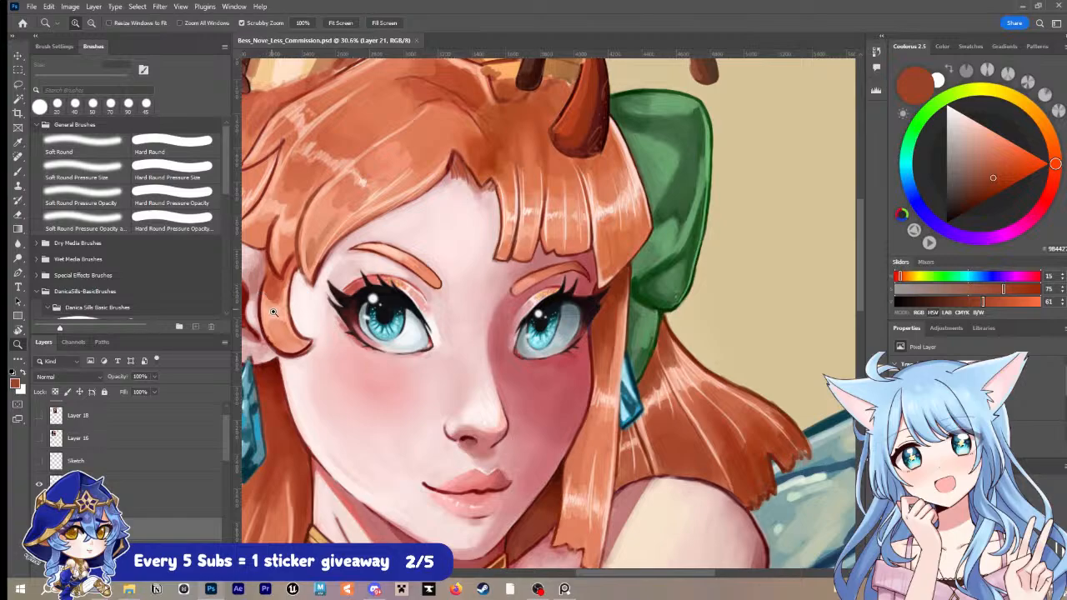
pyautogui.press('b')
pyautogui.keyDown('alt'); pyautogui.click(272, 333); pyautogui.keyUp('alt')
pyautogui.moveTo(271, 334); pyautogui.dragTo(275, 344)
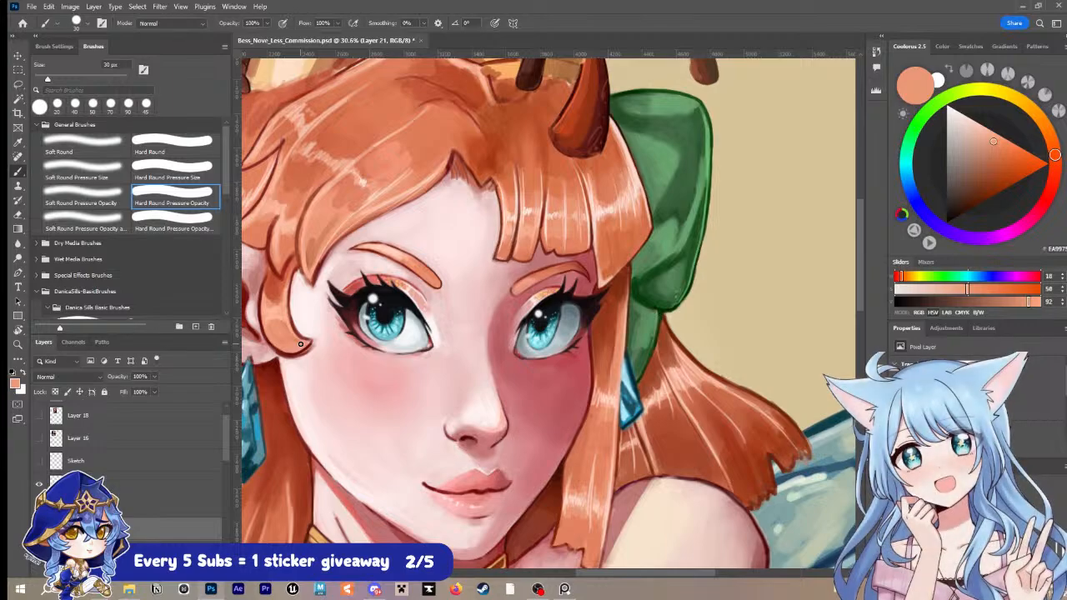
pyautogui.hotkey('ctrl', 's')
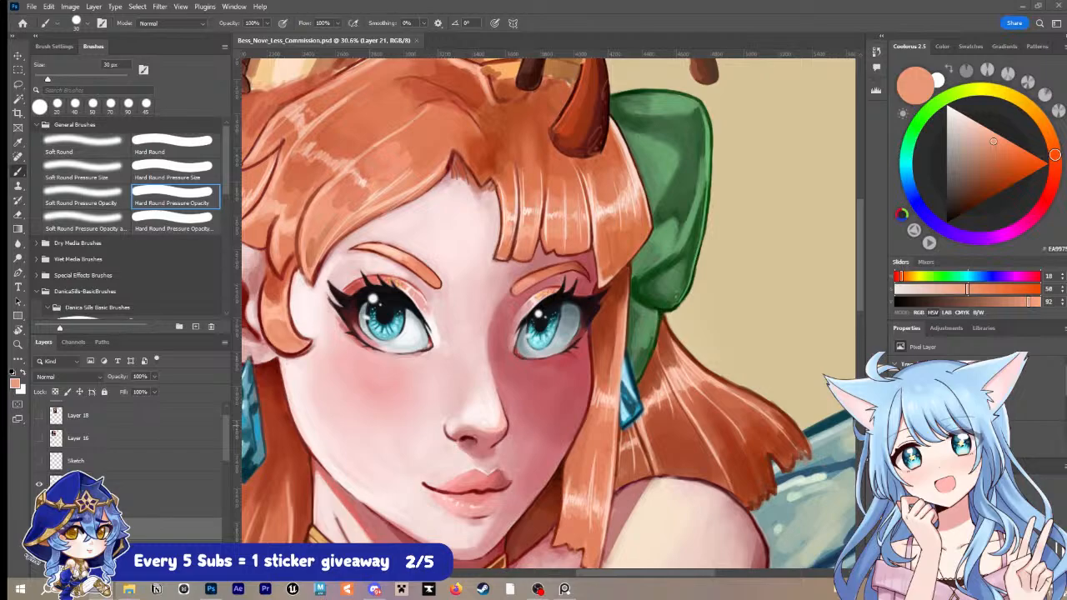
# Step: Touch up the right eye's outer corner in sampled dark maroon and the skin around the left eye's lashes in pale pink, reducing the brush to 15 px
pyautogui.keyDown('alt'); pyautogui.click(587, 313); pyautogui.keyUp('alt')
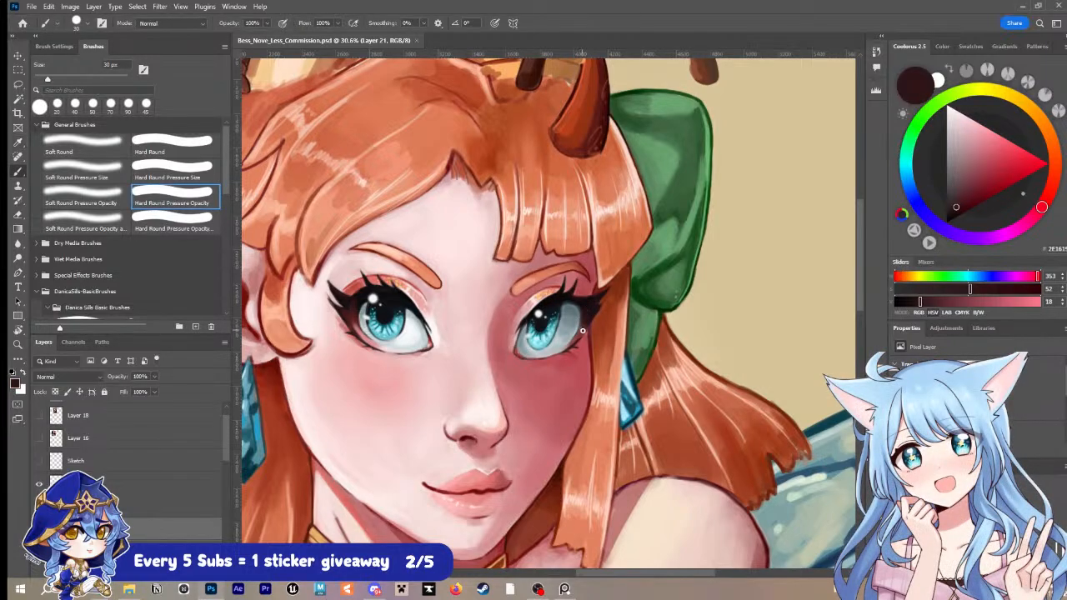
pyautogui.moveTo(582, 331); pyautogui.dragTo(581, 324)
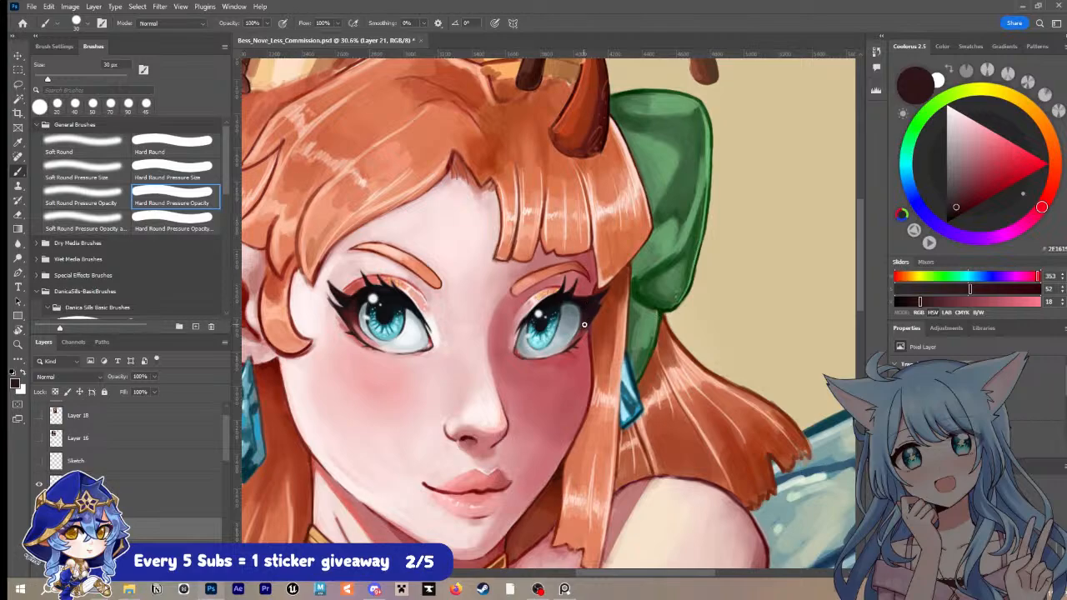
pyautogui.keyDown('alt'); pyautogui.click(329, 304); pyautogui.keyUp('alt')
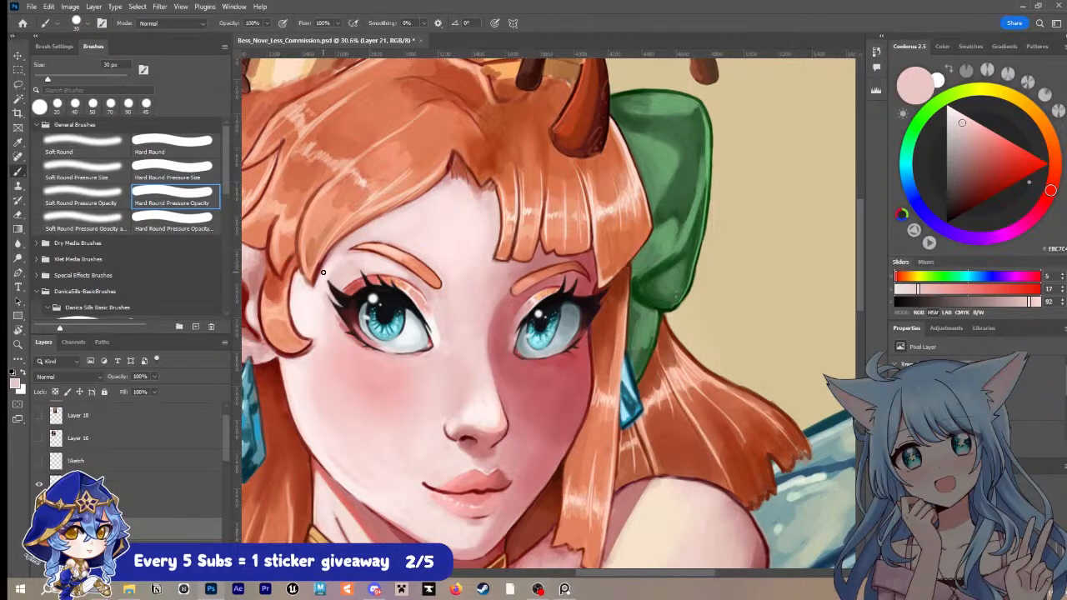
pyautogui.press('[')
pyautogui.press('[')
pyautogui.press('[')
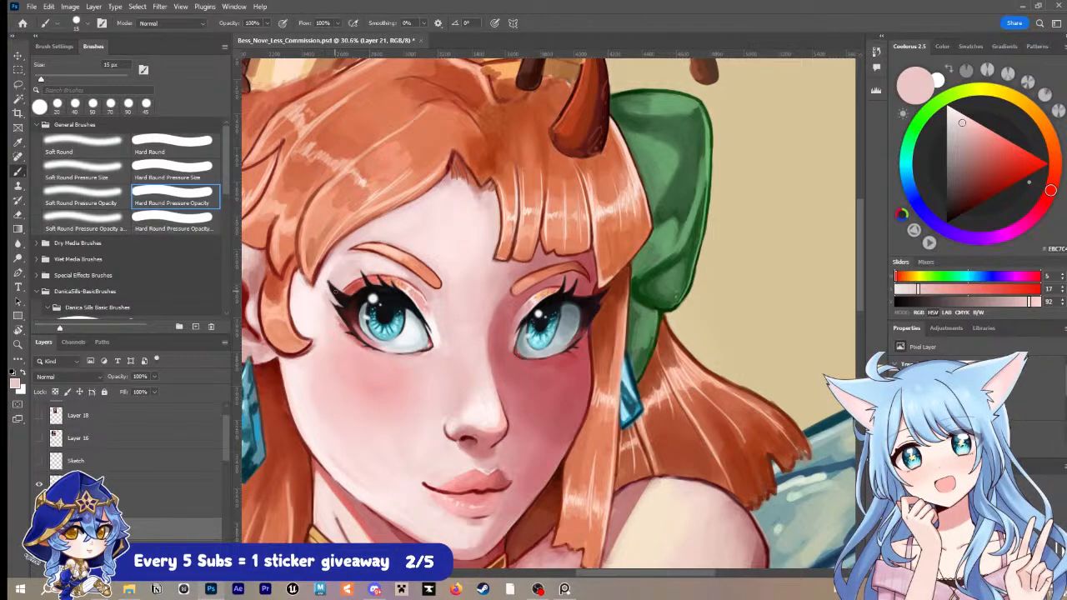
# Step: Sample a dark maroon and a near-black from the left eye's lashes and refine dark details with a 10 px brush
pyautogui.press('i')
pyautogui.click(338, 291)
pyautogui.press('b')
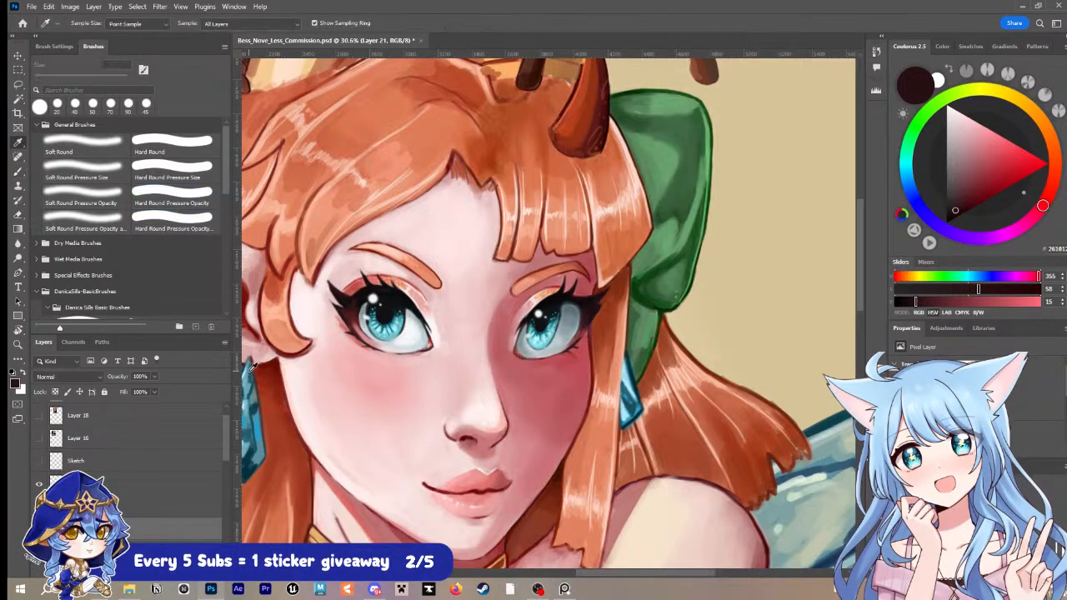
pyautogui.keyDown('alt'); pyautogui.click(342, 302); pyautogui.keyUp('alt')
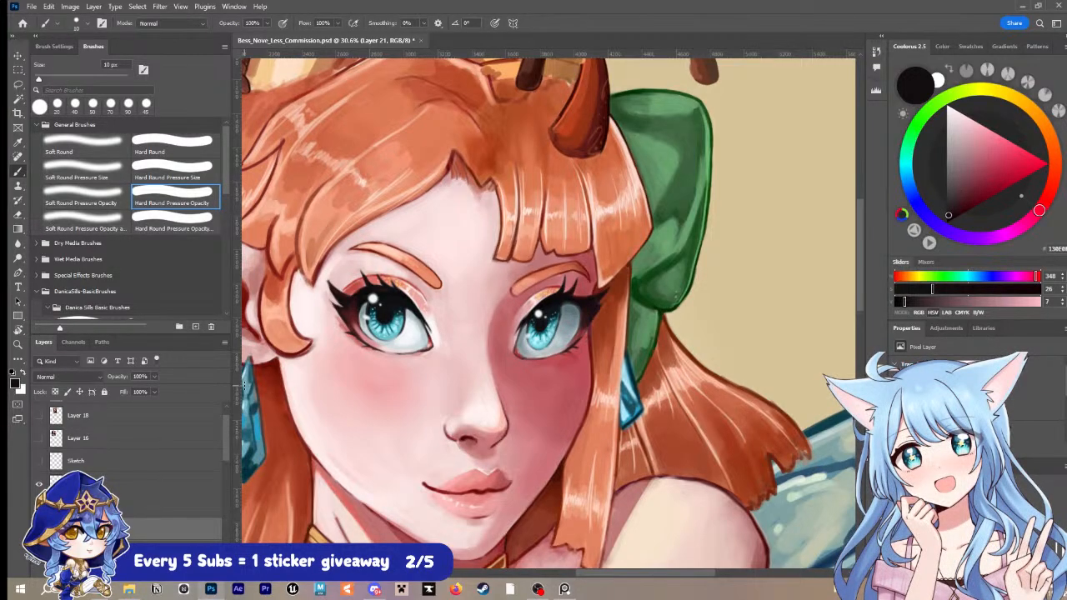
# Step: Sample pale pinks around the left eyebrow, touch up the skin along the temple and cheek with 40 to 50 px brushes, and save
pyautogui.keyDown('alt'); pyautogui.click(411, 273); pyautogui.keyUp('alt')
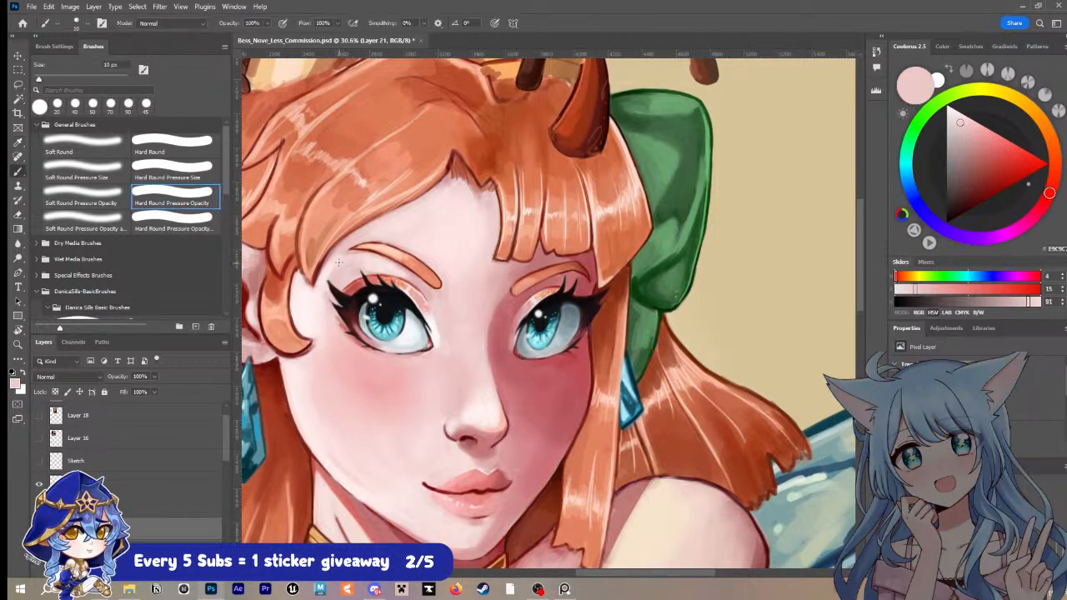
pyautogui.press(']')
pyautogui.press(']')
pyautogui.press(']')
pyautogui.press(']')
pyautogui.press(']')
pyautogui.press(']')
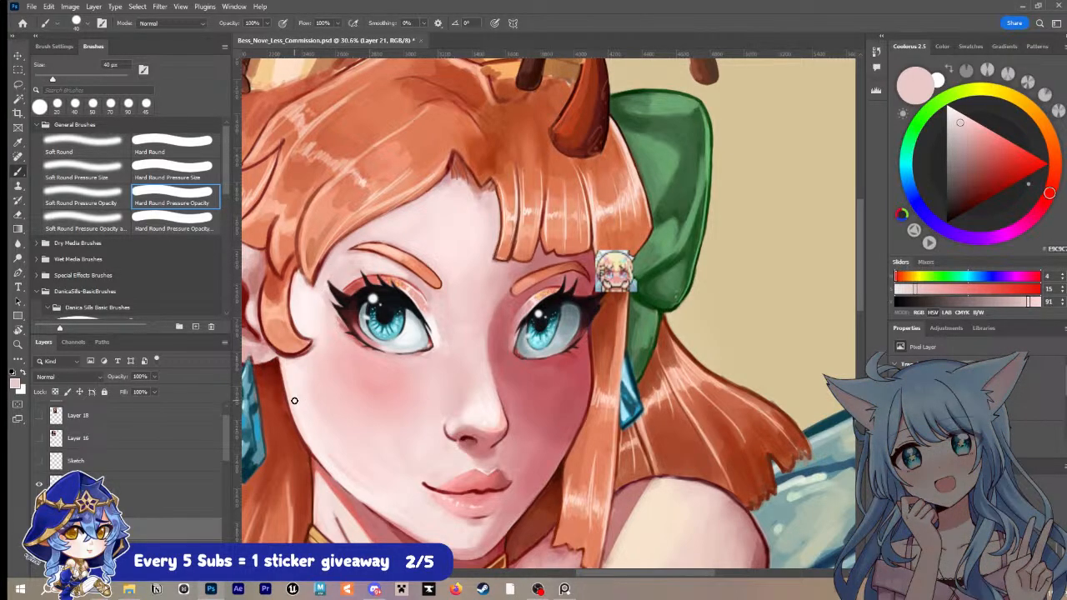
pyautogui.press('i')
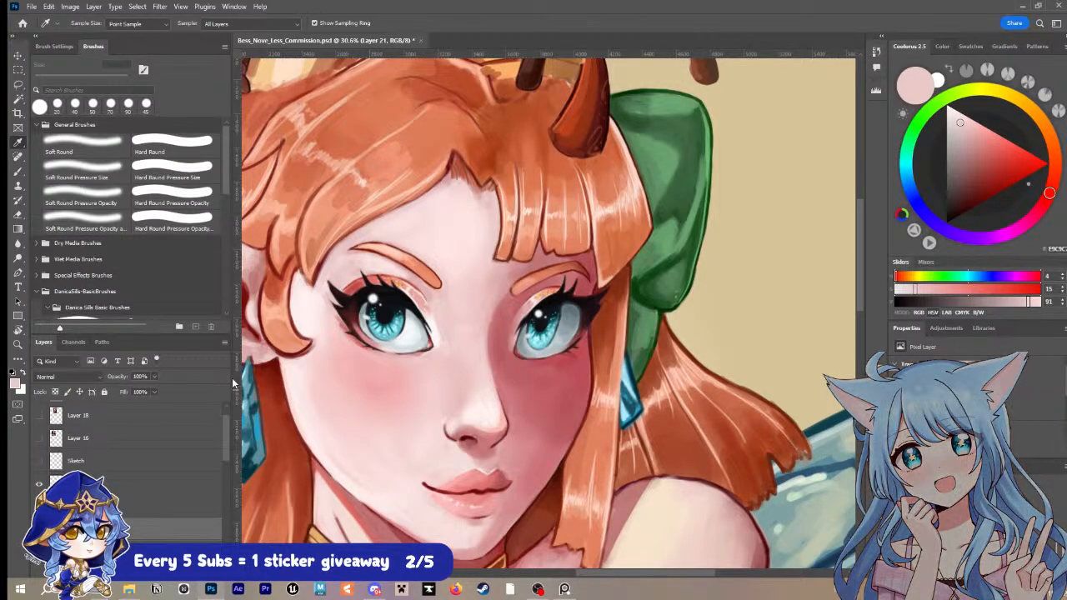
pyautogui.click(343, 260)
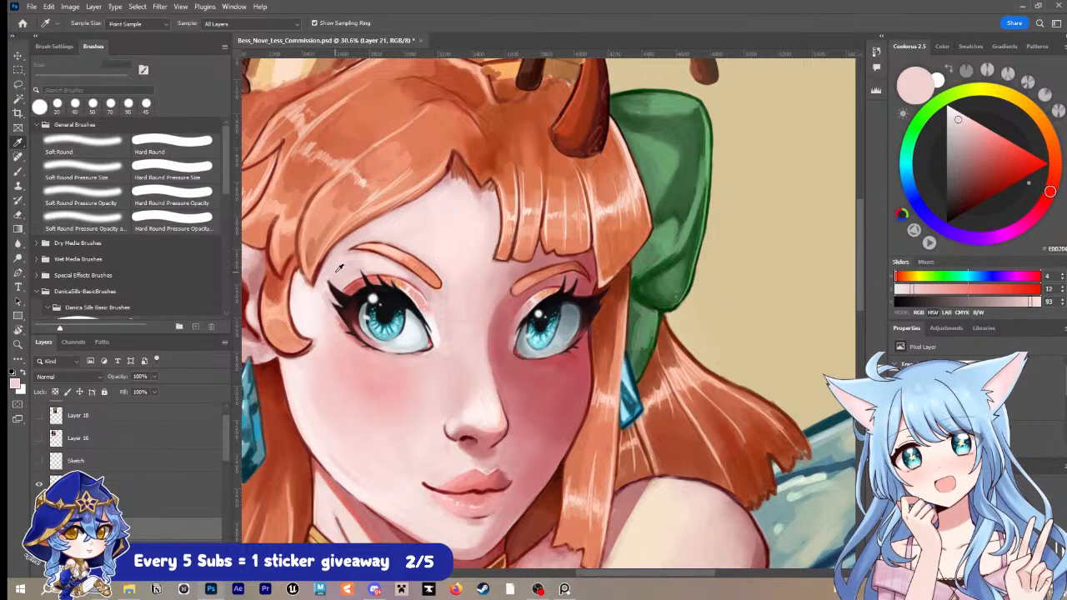
pyautogui.press('b')
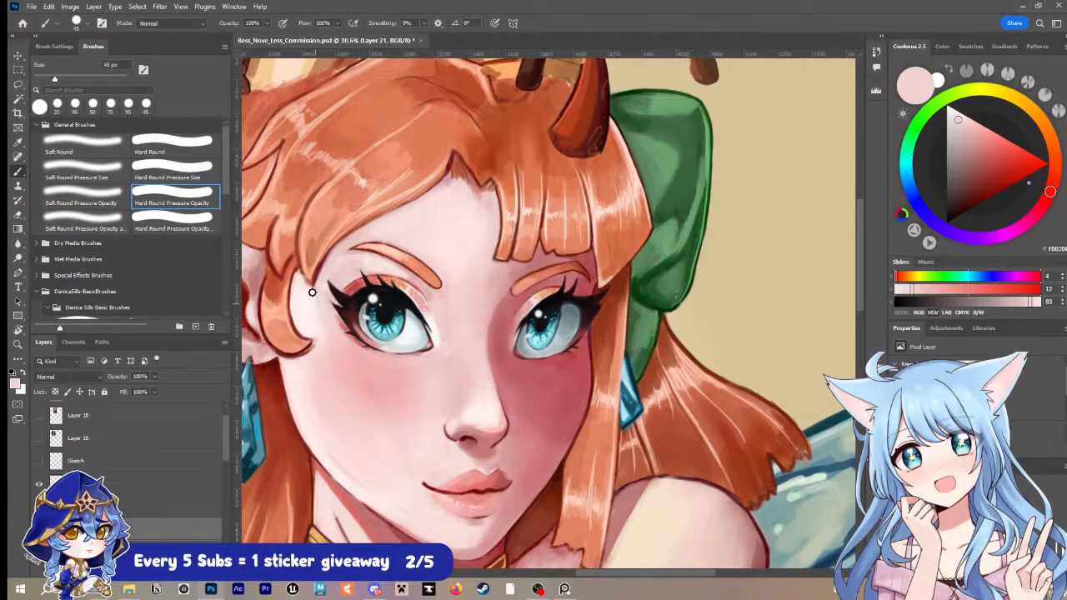
pyautogui.press(']')
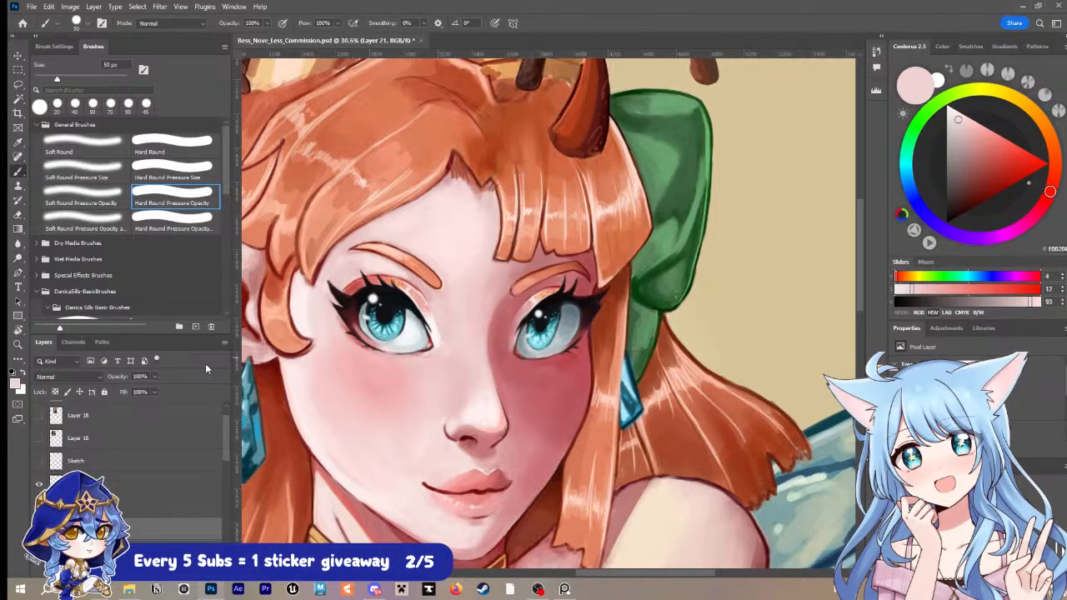
pyautogui.hotkey('ctrl', 's')
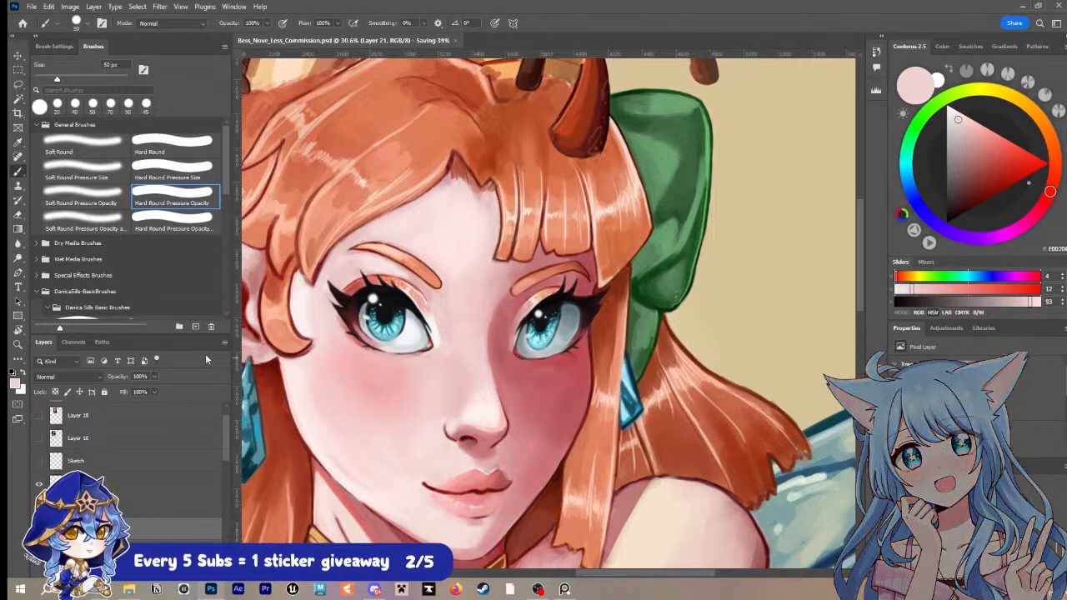
# Step: Sample a dusky rose from the shaded skin, touch up the shadow between the nose bridge and right eyebrow at 50 px, and save
pyautogui.press('i')
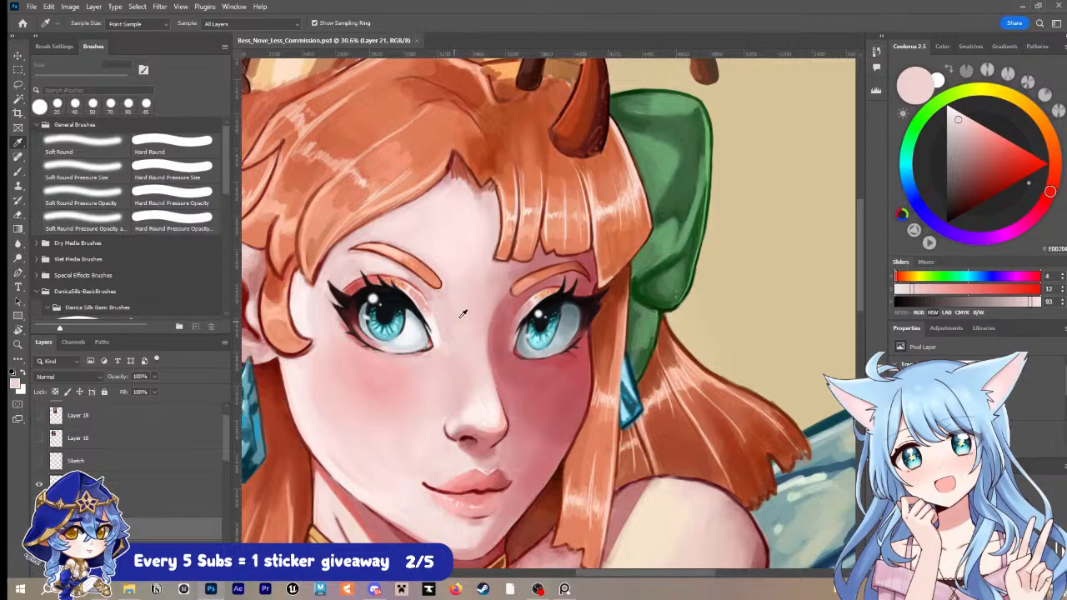
pyautogui.click(460, 315)
pyautogui.click(542, 298)
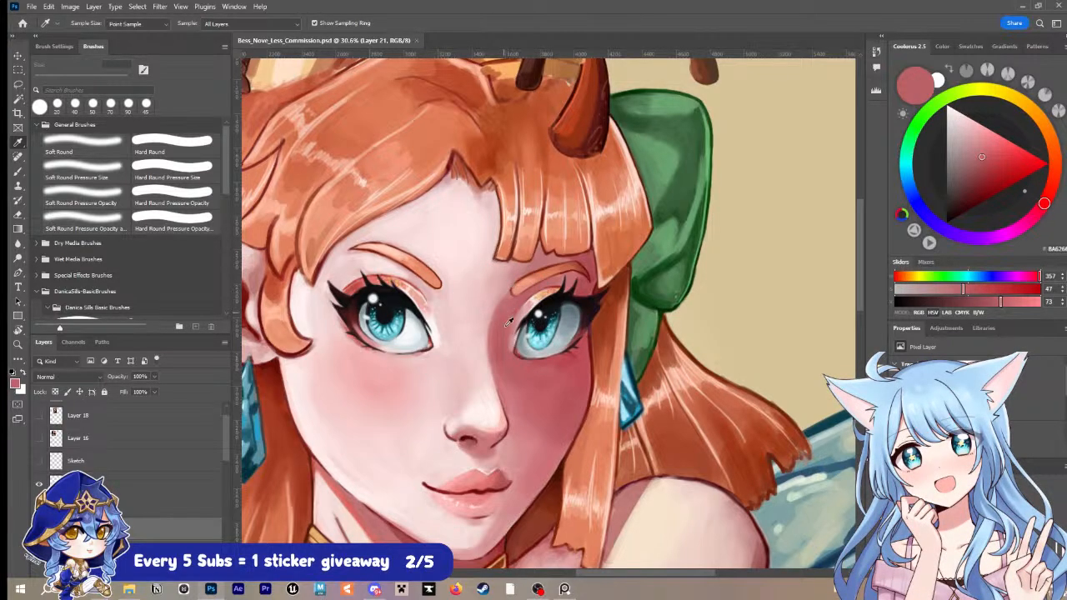
pyautogui.press('b')
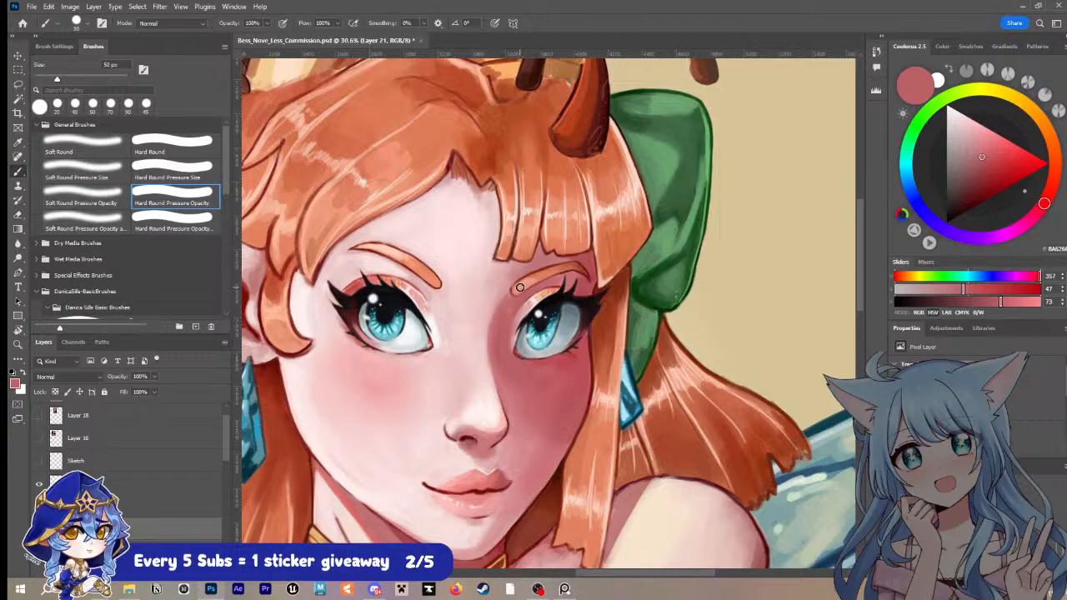
pyautogui.press('i')
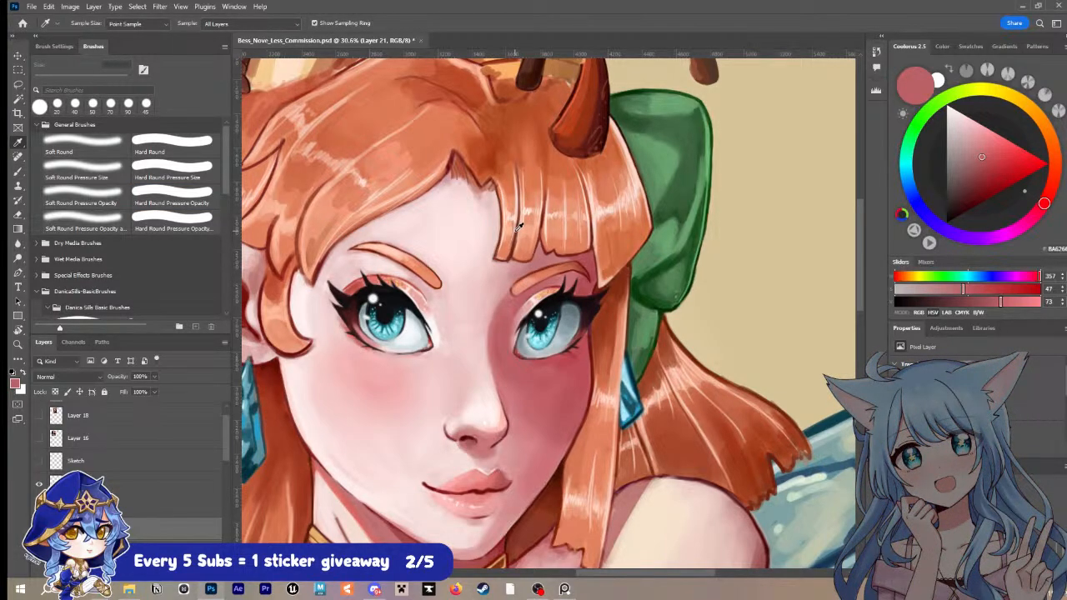
pyautogui.hotkey('ctrl', 's')
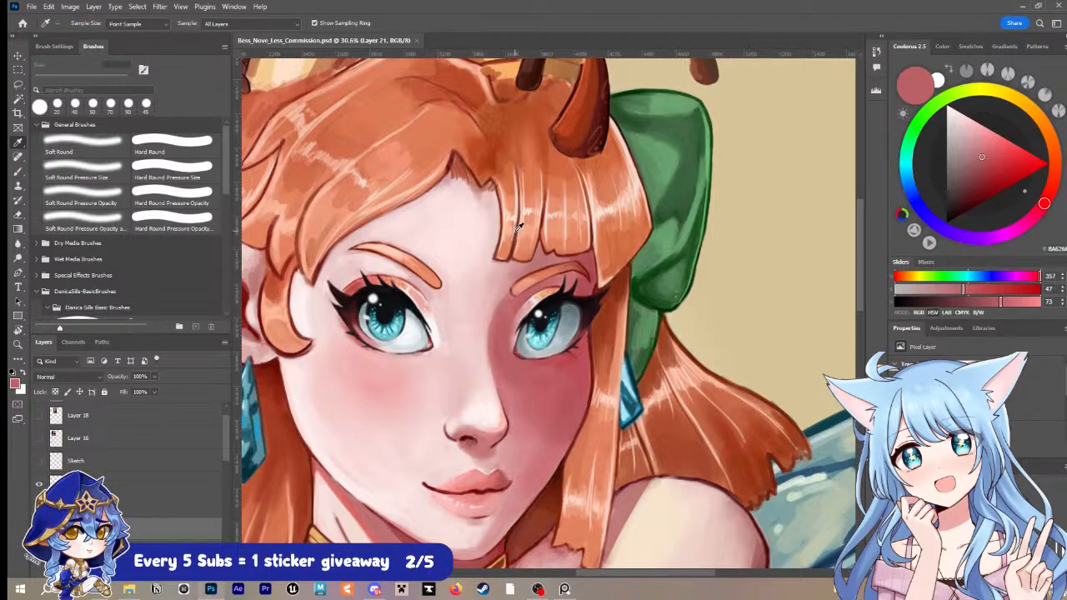
# Step: Sample an orange from the bangs and refine the strands over the forehead with the brush reduced to 10 px
pyautogui.scroll(3, 518, 226)
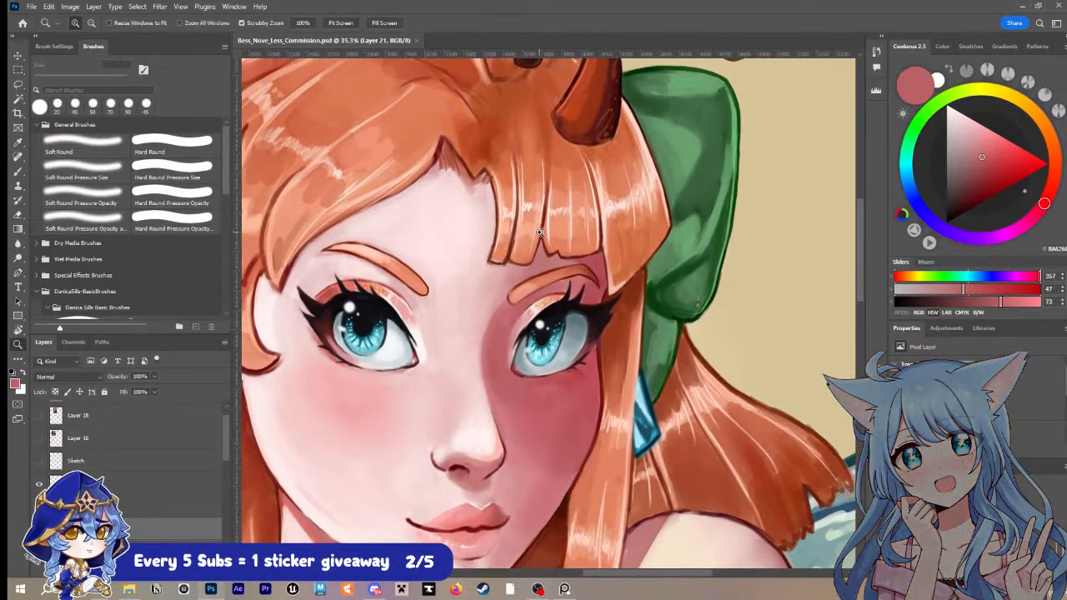
pyautogui.keyDown('alt'); pyautogui.click(512, 243); pyautogui.keyUp('alt')
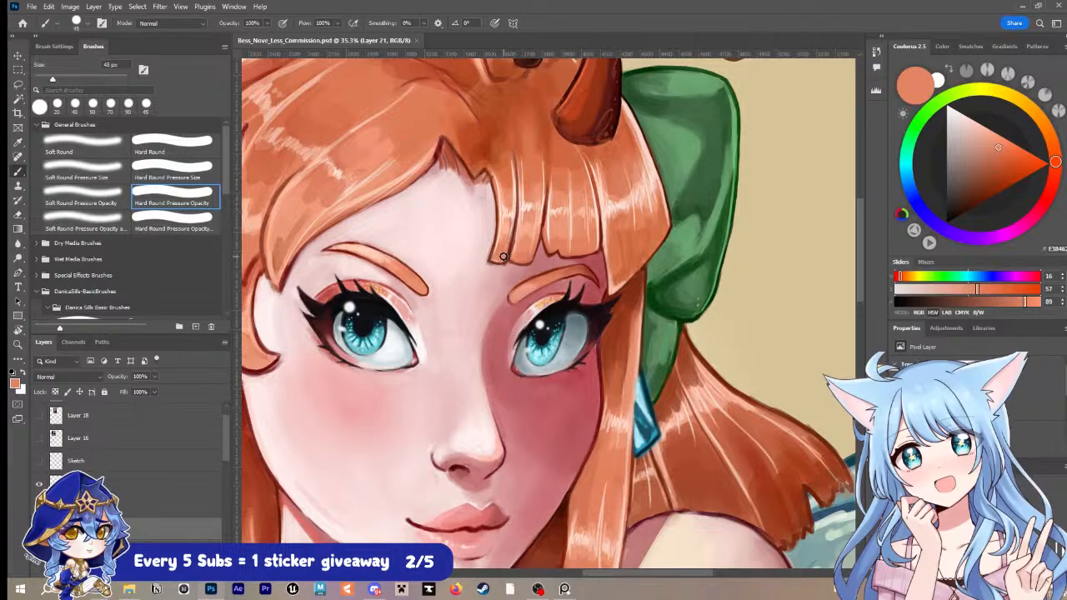
pyautogui.press('[')
pyautogui.press('[')
pyautogui.press('[')
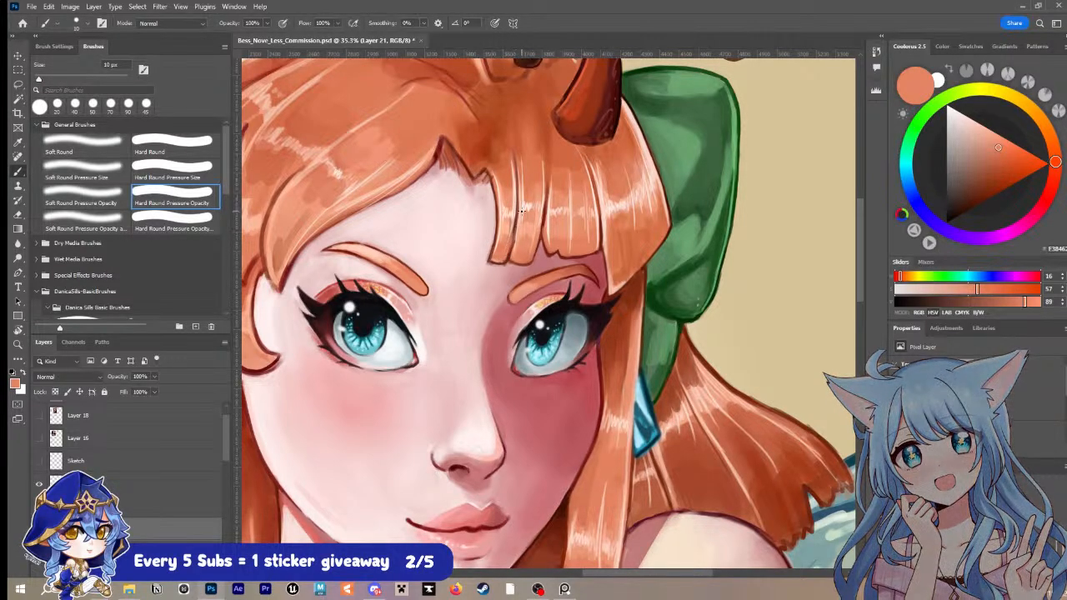
# Step: Alternate sampled dark red-brown and light orange to sharpen the strands and outlines of the bangs with a 15 px brush
pyautogui.press('alt')
pyautogui.keyDown('alt'); pyautogui.click(514, 246); pyautogui.keyUp('alt')
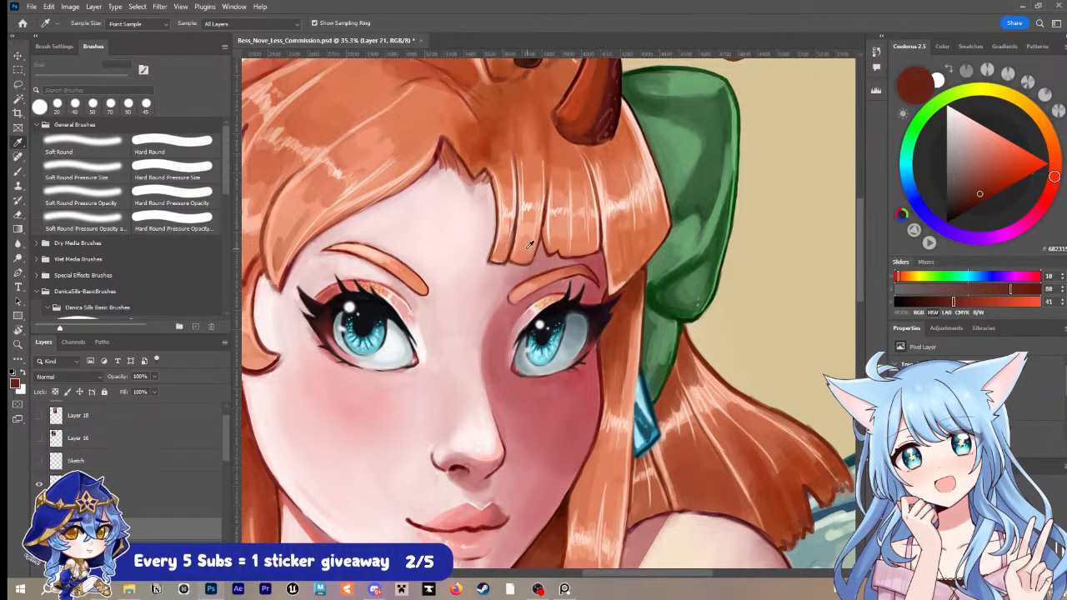
pyautogui.keyDown('alt'); pyautogui.click(508, 248); pyautogui.keyUp('alt')
pyautogui.press(']')
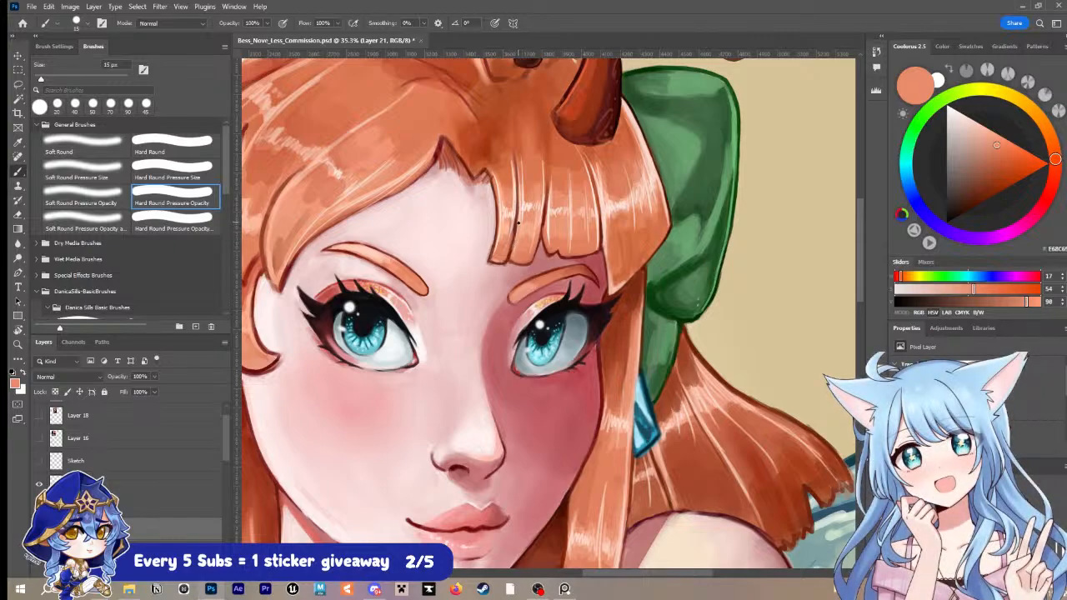
pyautogui.keyDown('alt'); pyautogui.click(509, 255); pyautogui.keyUp('alt')
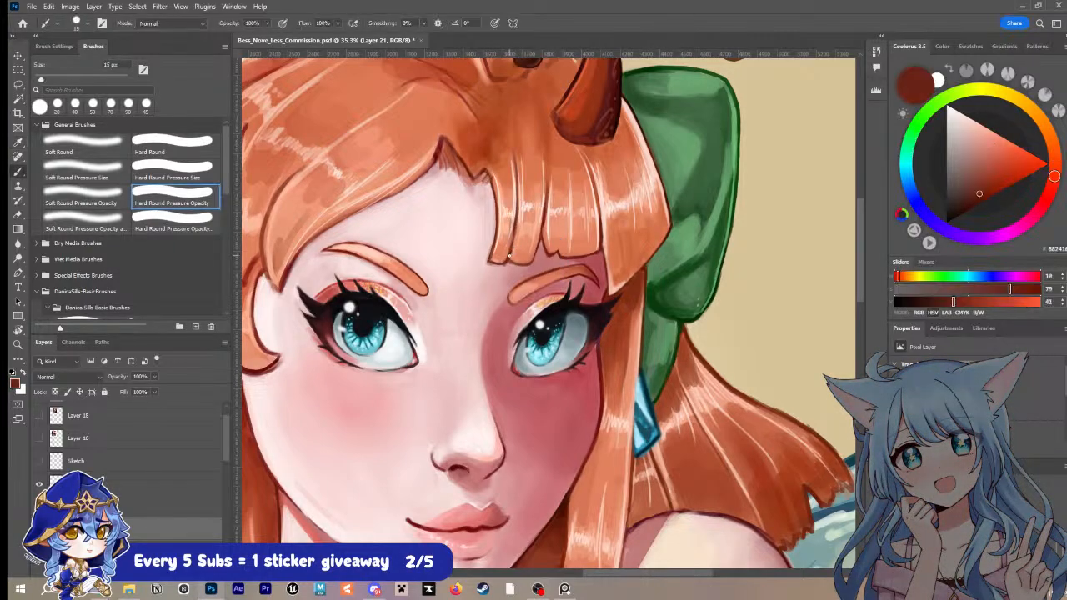
pyautogui.moveTo(510, 248)
pyautogui.mouseDown()
pyautogui.moveTo(535, 188)
pyautogui.moveTo(547, 234)
pyautogui.moveTo(532, 263)
pyautogui.moveTo(544, 205)
pyautogui.mouseUp()
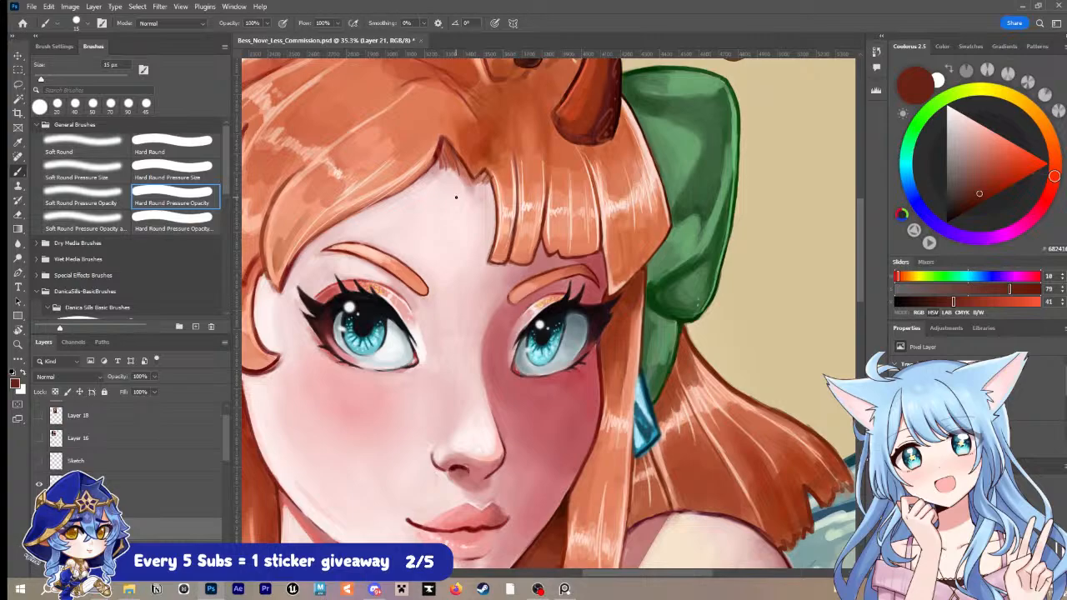
# Step: Sample a dark red from the left eyebrow, refine its upper outline with 10 px and 9 px brushes, and save
pyautogui.press('i')
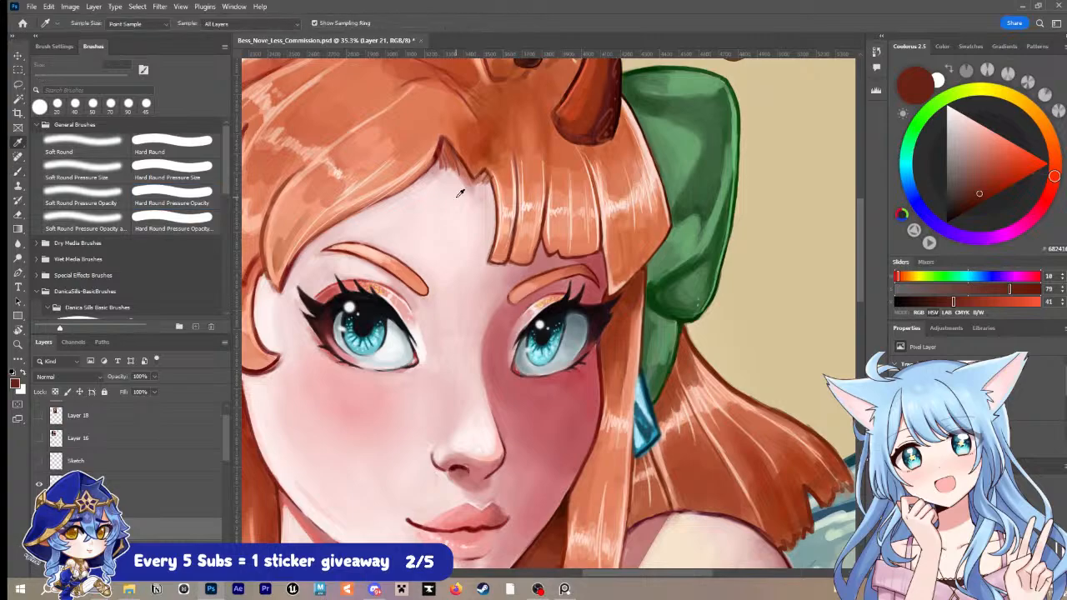
pyautogui.click(343, 245)
pyautogui.click(338, 254)
pyautogui.press('b')
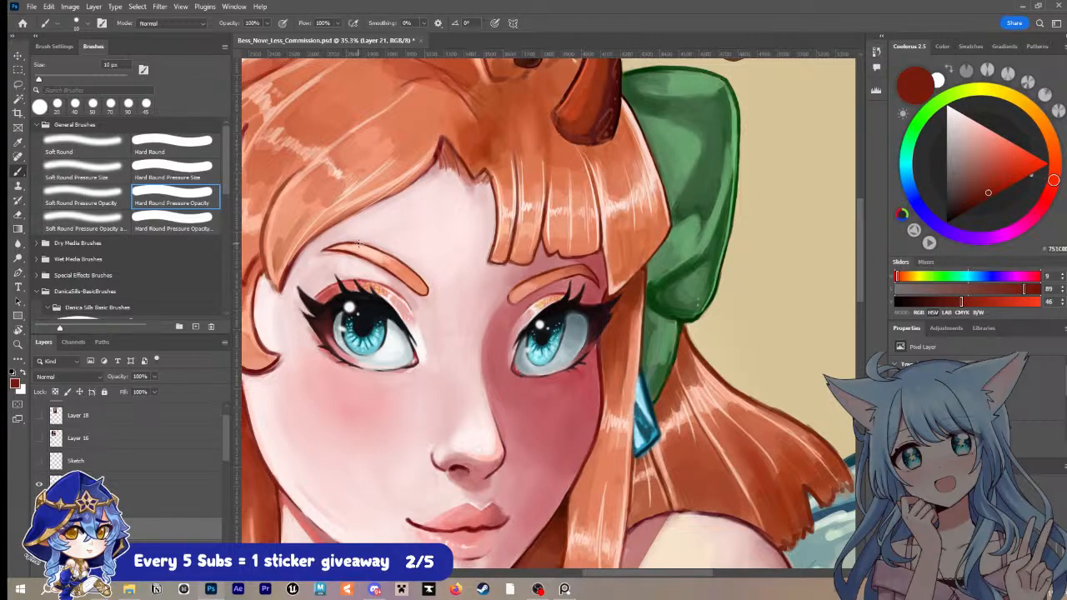
pyautogui.press('[')
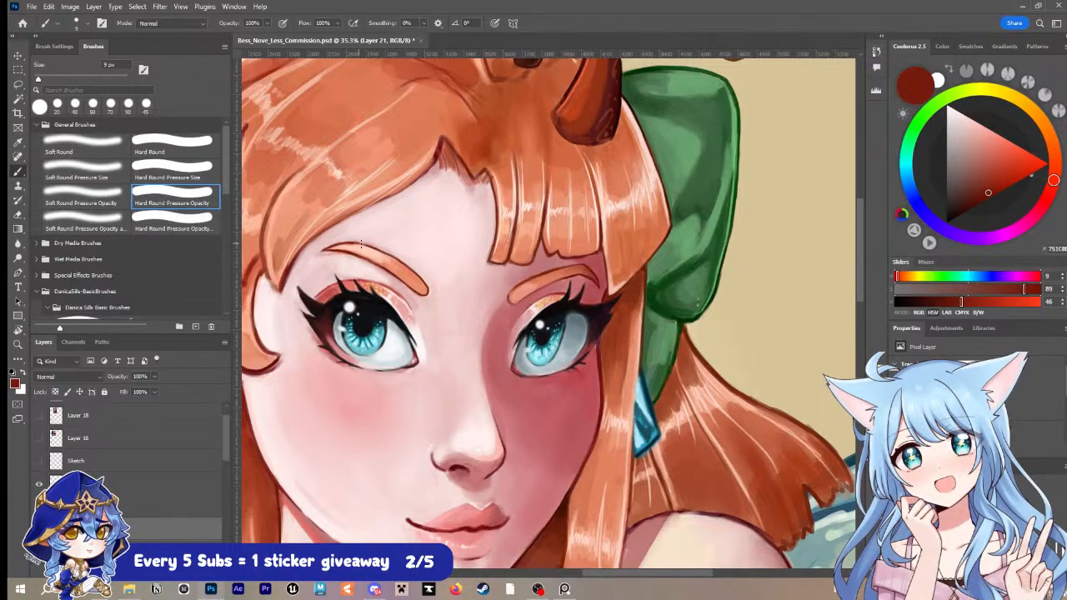
pyautogui.moveTo(363, 589)
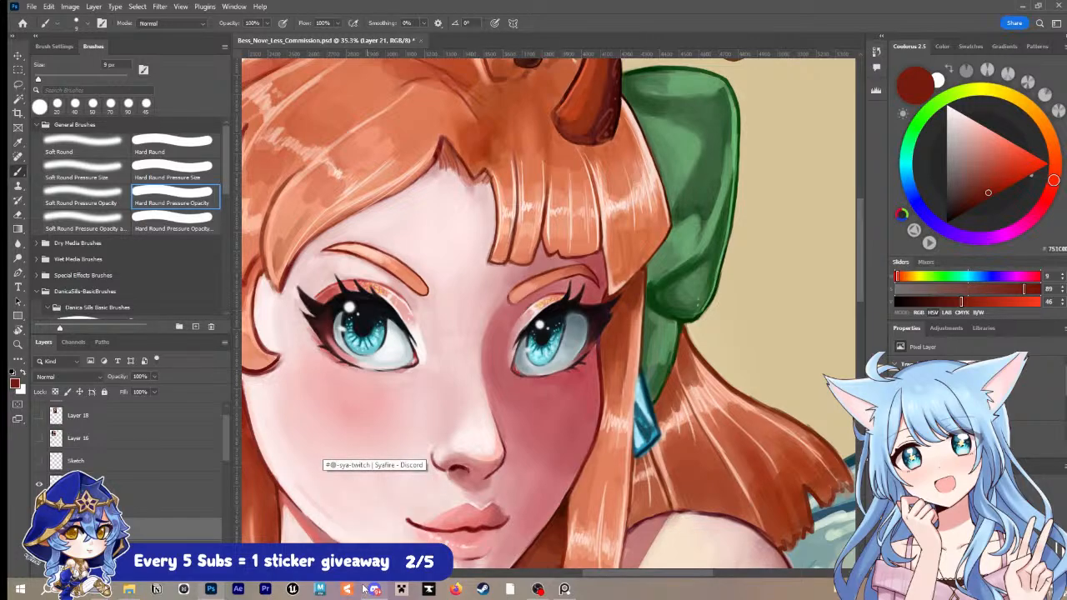
pyautogui.hotkey('ctrl', 's')
# Step: Refine the right eyebrow's outline in the same dark red with the 9 px brush, and save
pyautogui.press('z')
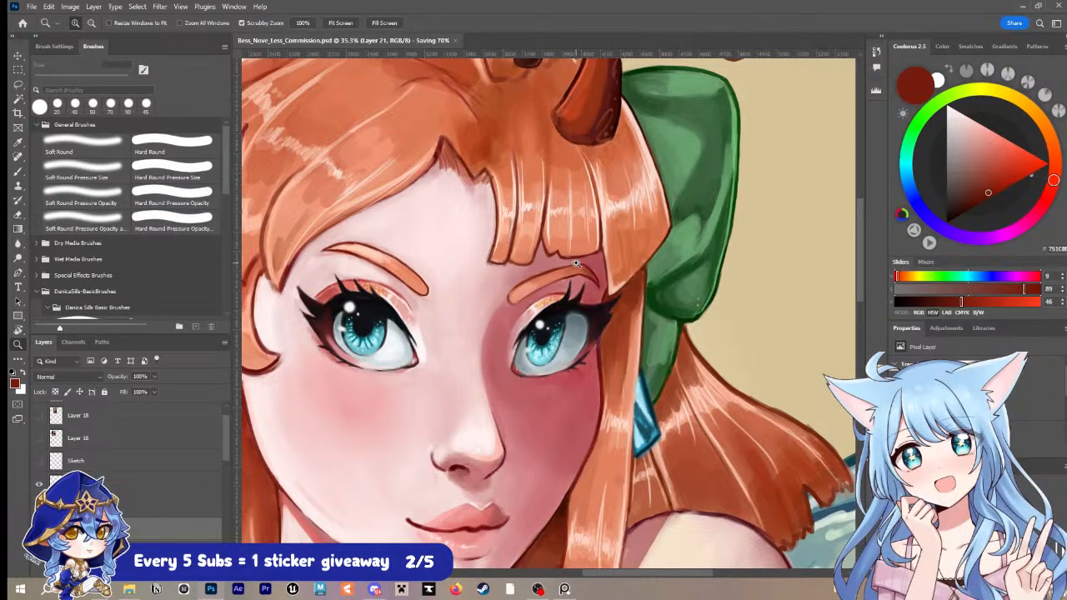
pyautogui.press('b')
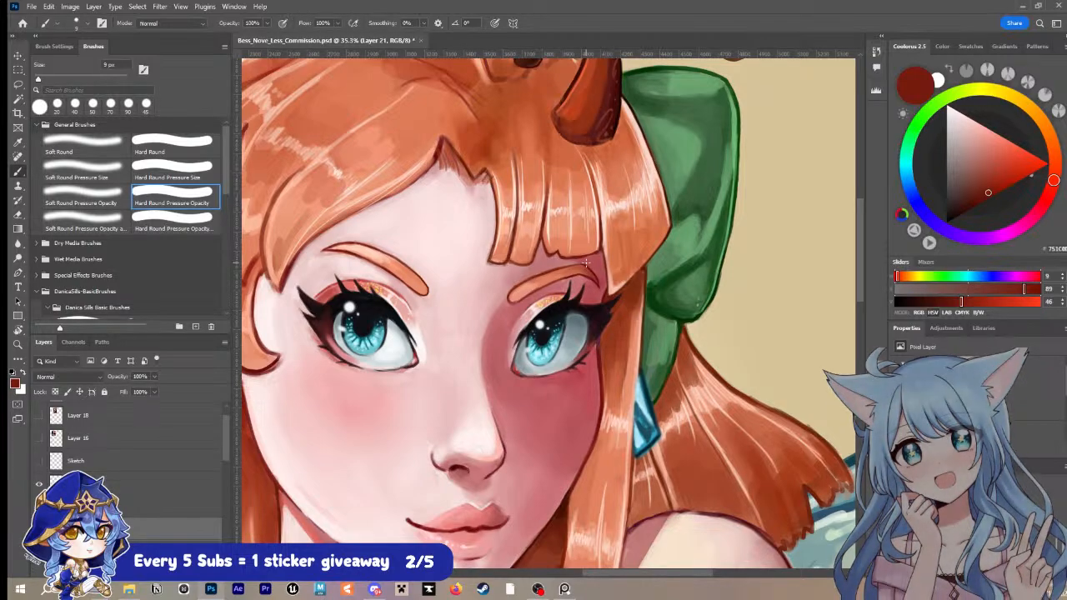
pyautogui.hotkey('ctrl', 's')
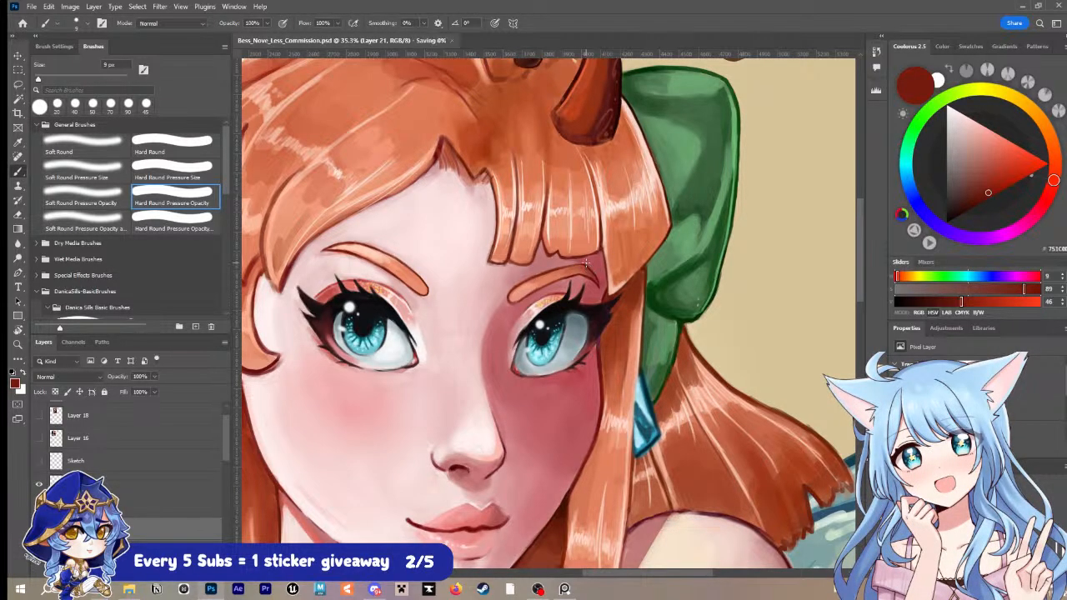
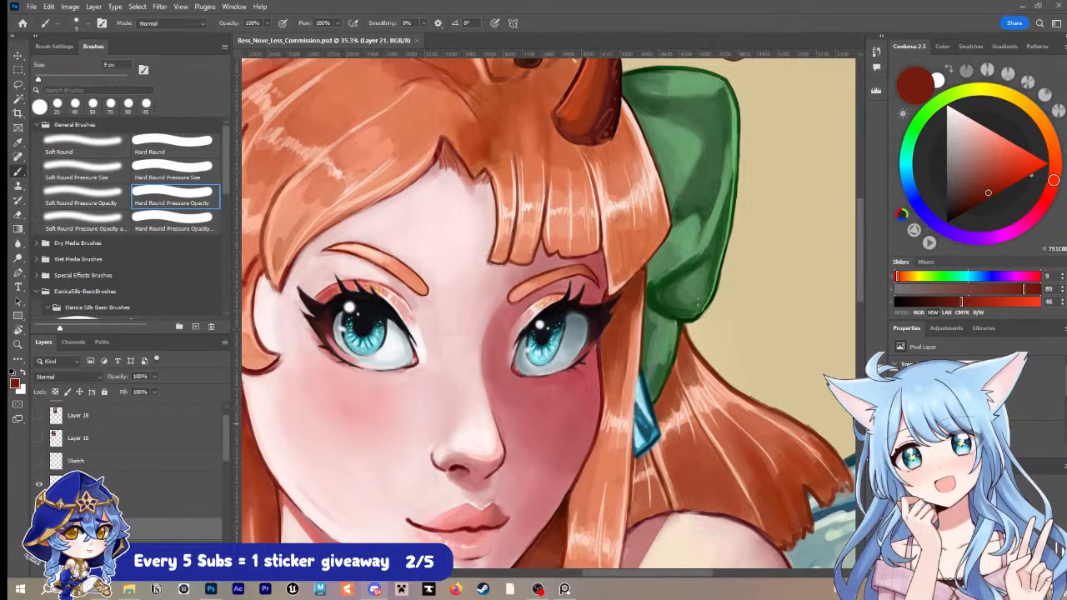
# Step: Sample a dark brown from the choker's outline and redraw the hair's edge beside the choker with the brush reduced to 8 px
pyautogui.press('z')
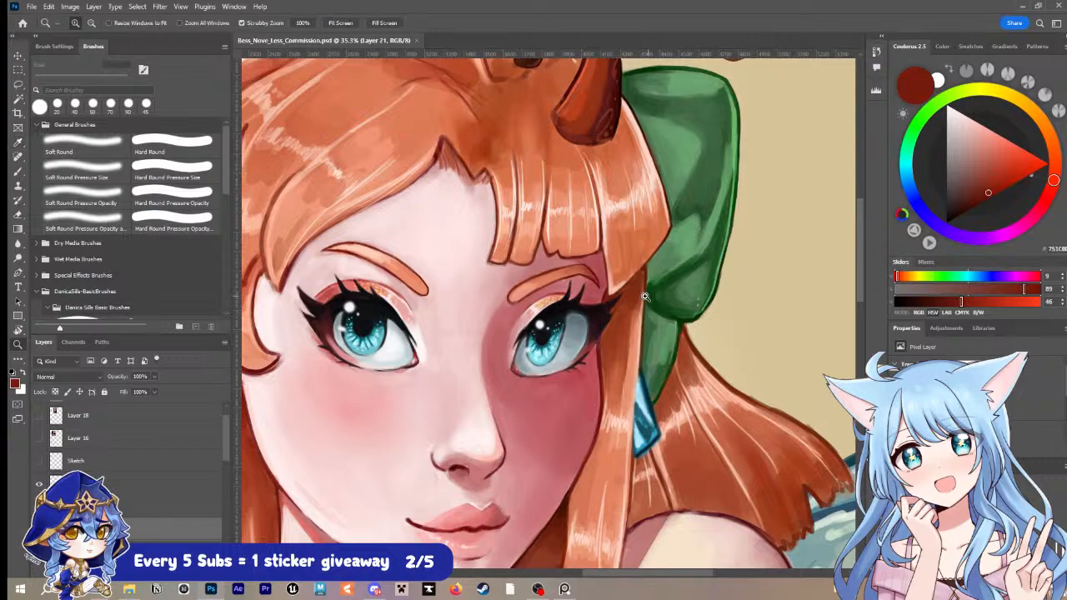
pyautogui.moveTo(648, 298); pyautogui.dragTo(624, 294)
pyautogui.moveTo(664, 354); pyautogui.dragTo(642, 287)
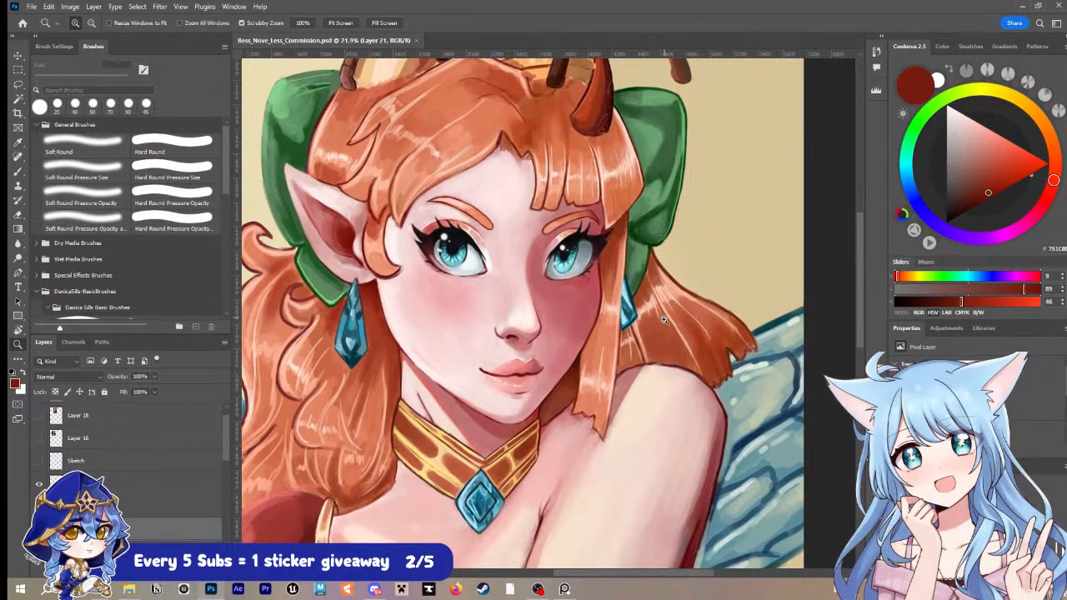
pyautogui.moveTo(664, 320); pyautogui.dragTo(658, 266)
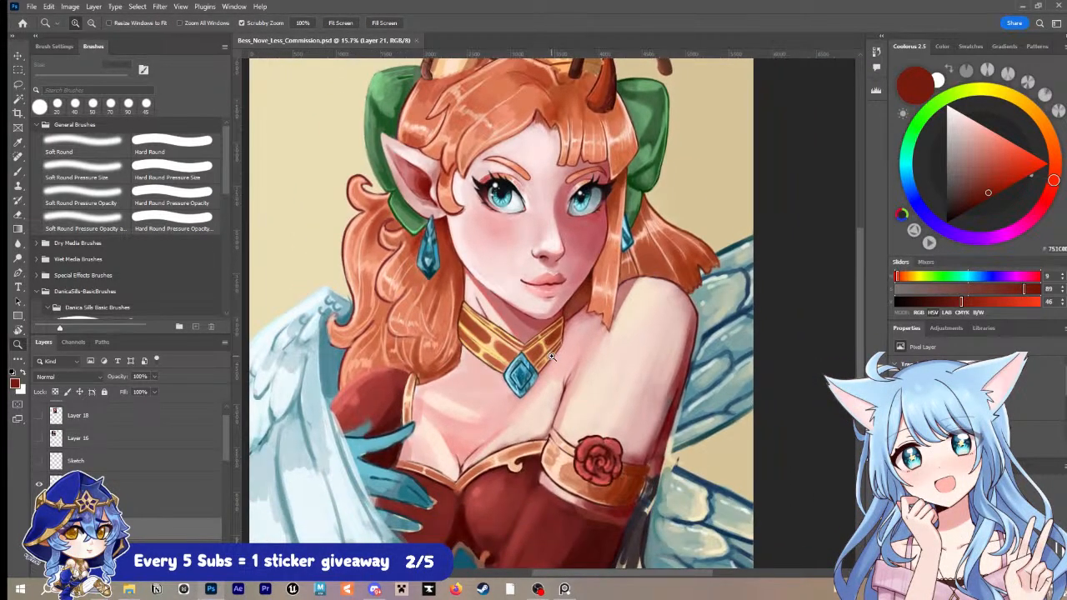
pyautogui.moveTo(550, 351); pyautogui.dragTo(571, 320)
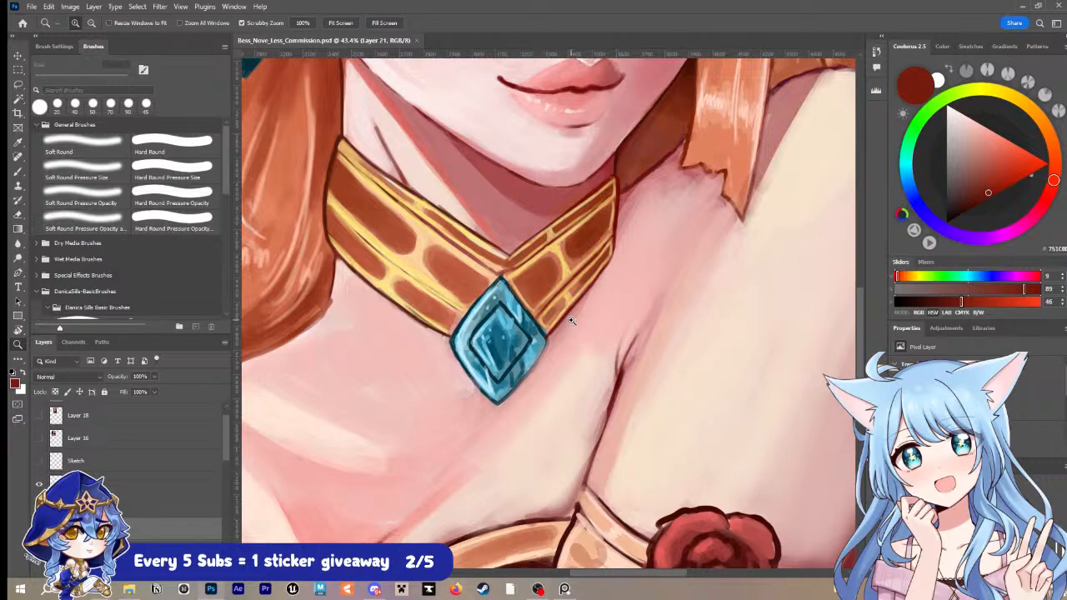
pyautogui.press('i')
pyautogui.click(327, 236)
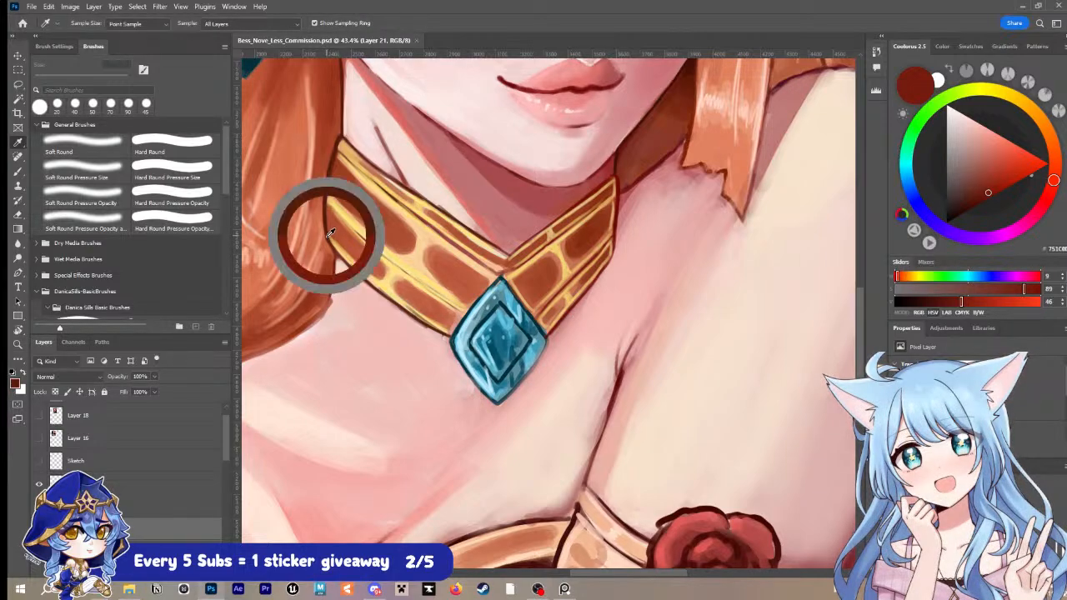
pyautogui.press('b')
pyautogui.moveTo(336, 251)
pyautogui.mouseDown()
pyautogui.moveTo(335, 280)
pyautogui.moveTo(348, 286)
pyautogui.moveTo(336, 259)
pyautogui.moveTo(303, 328)
pyautogui.mouseUp()
pyautogui.press('[')
pyautogui.keyDown('alt'); pyautogui.click(348, 240); pyautogui.keyUp('alt')
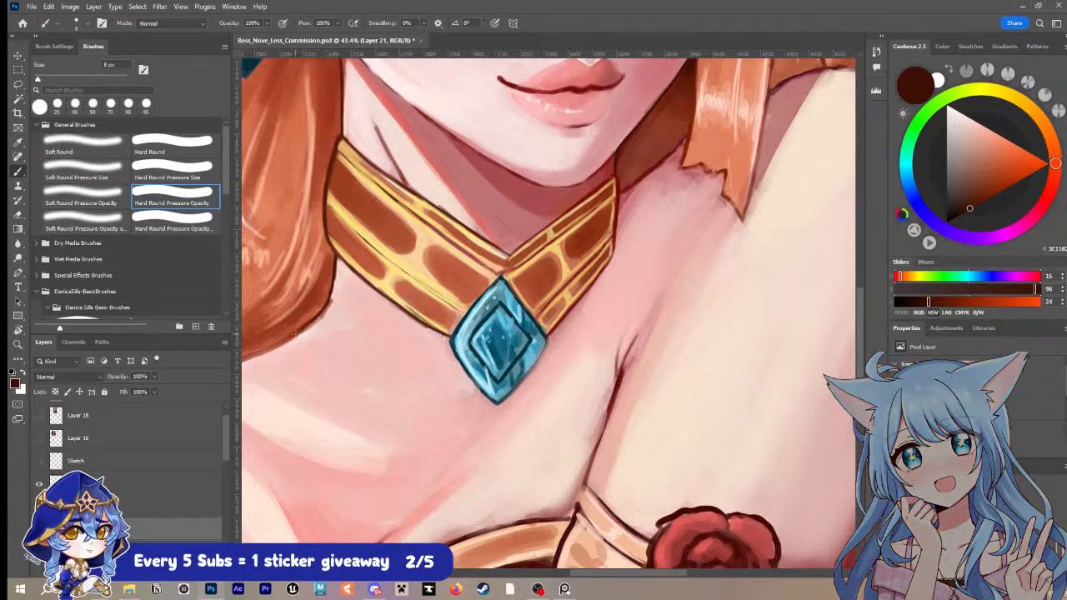
# Step: Clean the skin side of that hair edge with a sampled light pink at 15 px, and sample a reddish brown with the brush at 9 px
pyautogui.keyDown('alt'); pyautogui.click(369, 302); pyautogui.keyUp('alt')
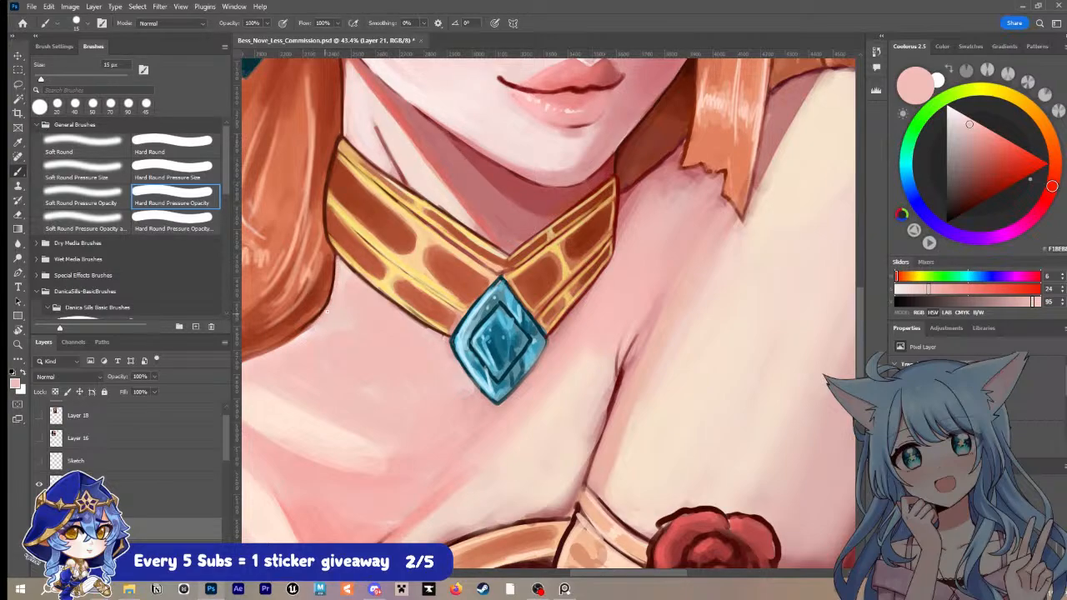
pyautogui.keyDown('alt'); pyautogui.click(344, 252); pyautogui.keyUp('alt')
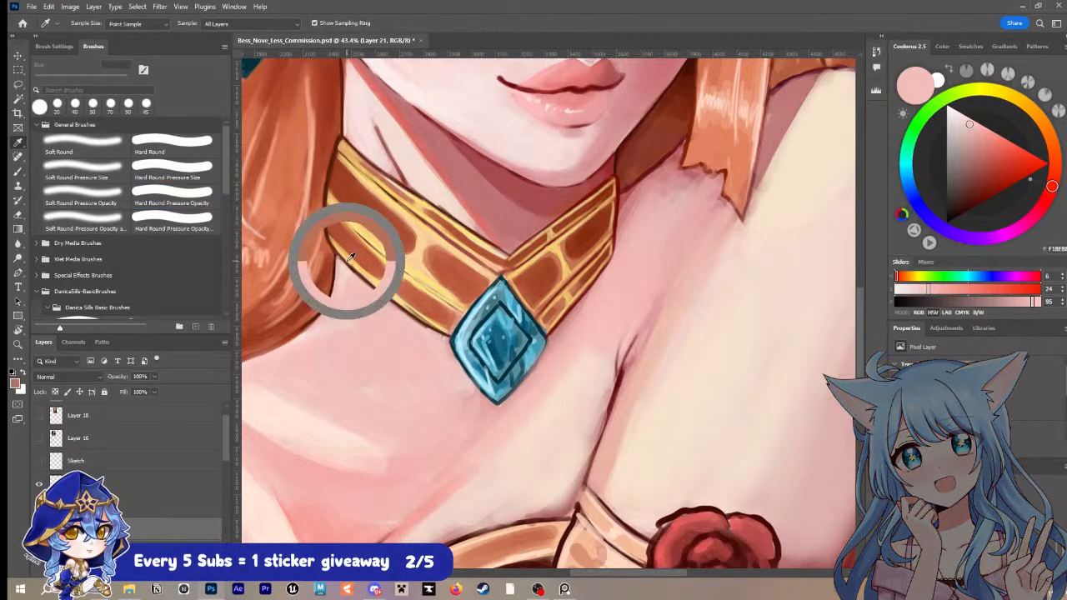
pyautogui.press('[')
pyautogui.press('[')
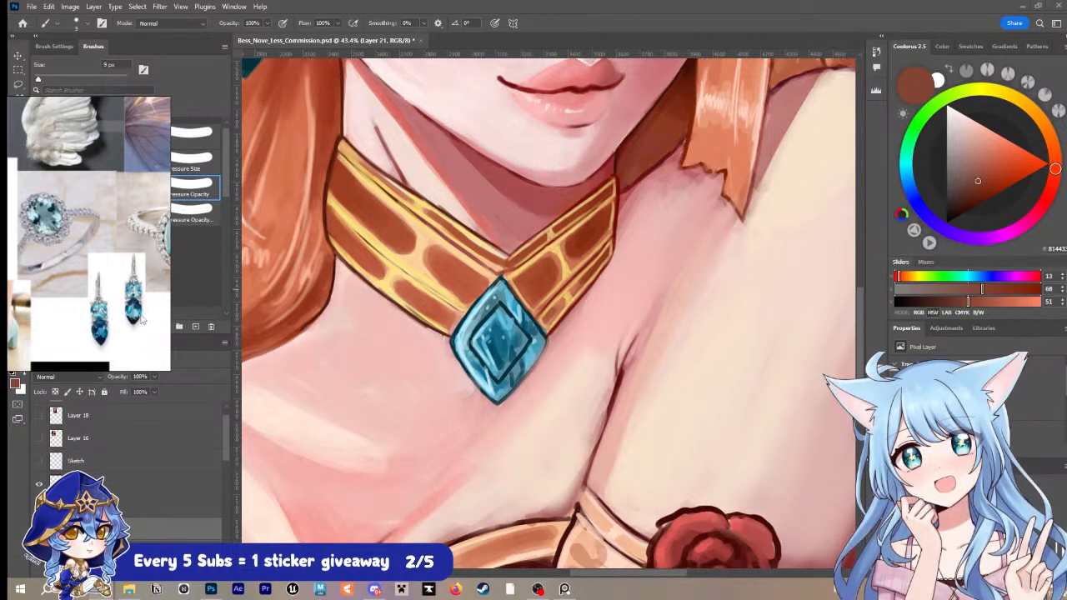
# Step: Look through the reference board for the blue heart gem painting tutorial and keep its finished stages in view
pyautogui.scroll(-4, 142, 319)
pyautogui.scroll(5, 134, 291)
pyautogui.scroll(-5, 135, 291)
pyautogui.scroll(4, 142, 287)
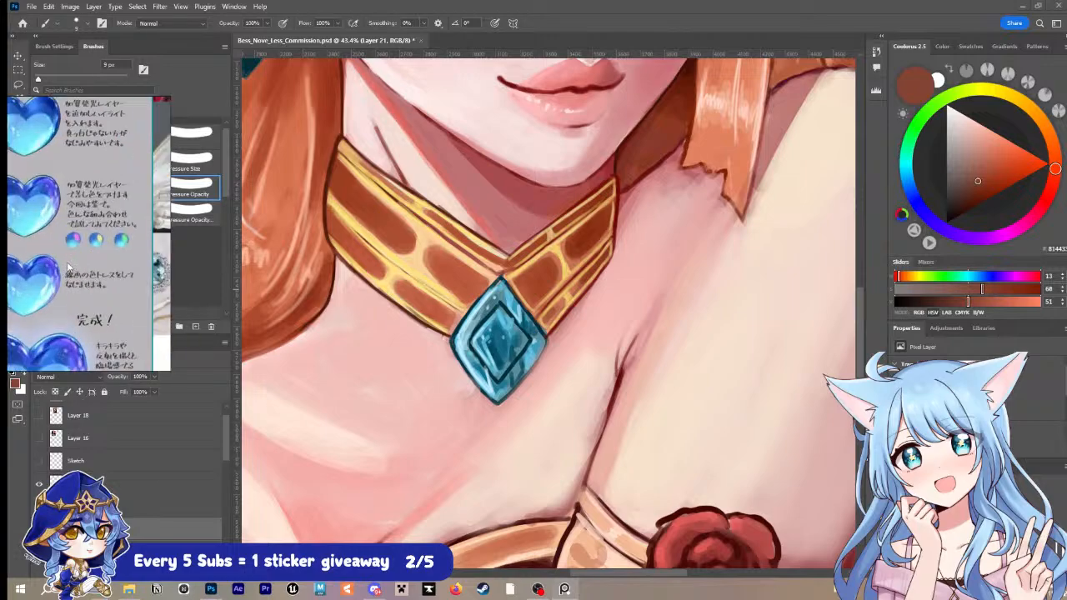
pyautogui.scroll(-2, 57, 273)
pyautogui.scroll(4, 57, 271)
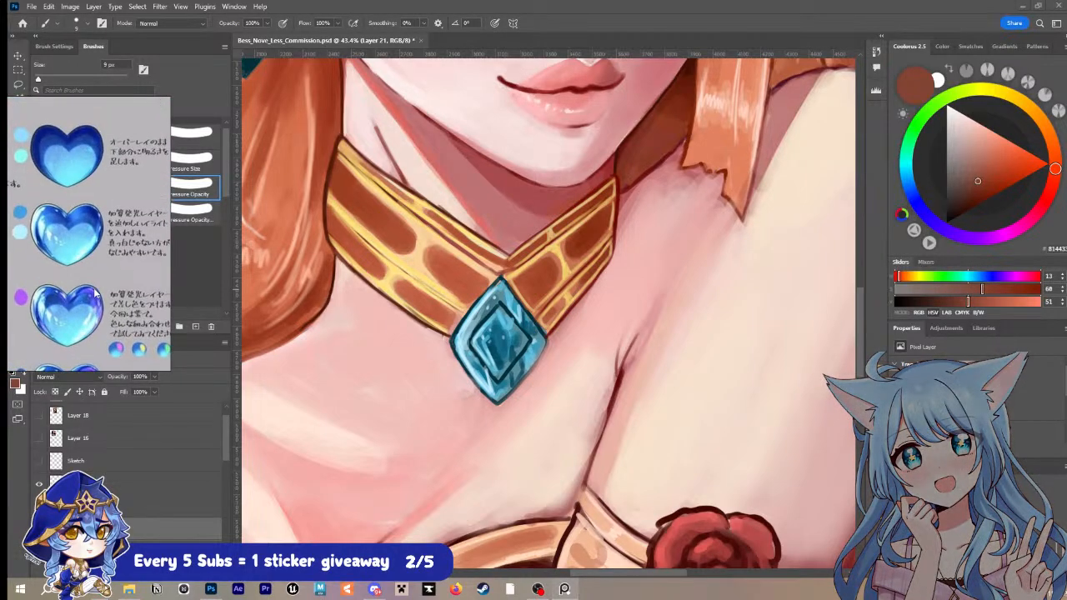
pyautogui.moveTo(96, 293); pyautogui.dragTo(108, 136)
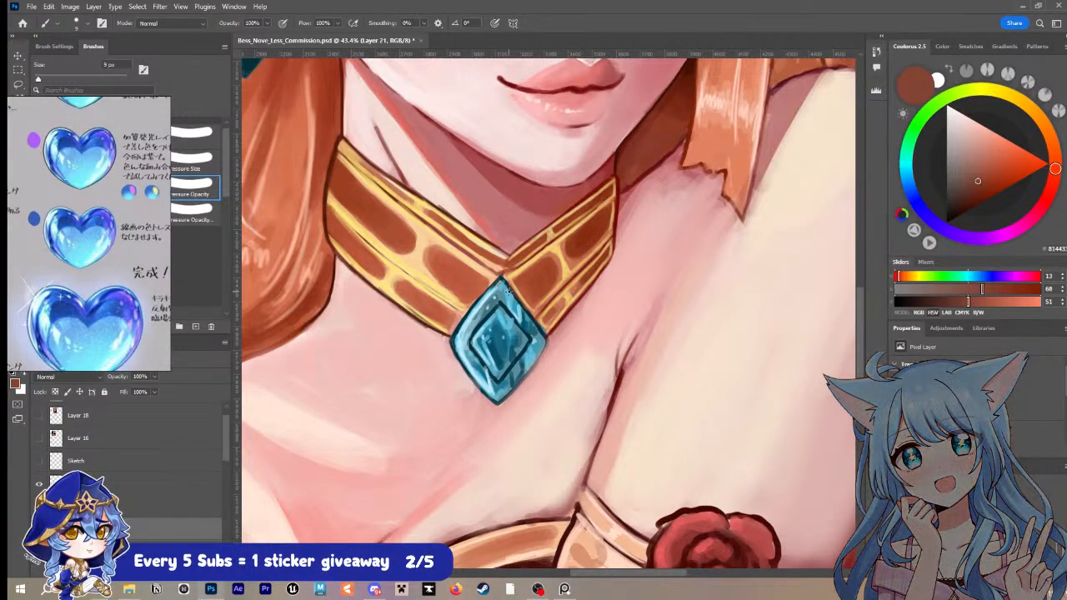
# Step: Sample the choker pendant's blues, shift to a deep indigo, and paint shadows across the gem's centre and lower facets with a 15 px brush
pyautogui.keyDown('alt'); pyautogui.click(503, 283); pyautogui.keyUp('alt')
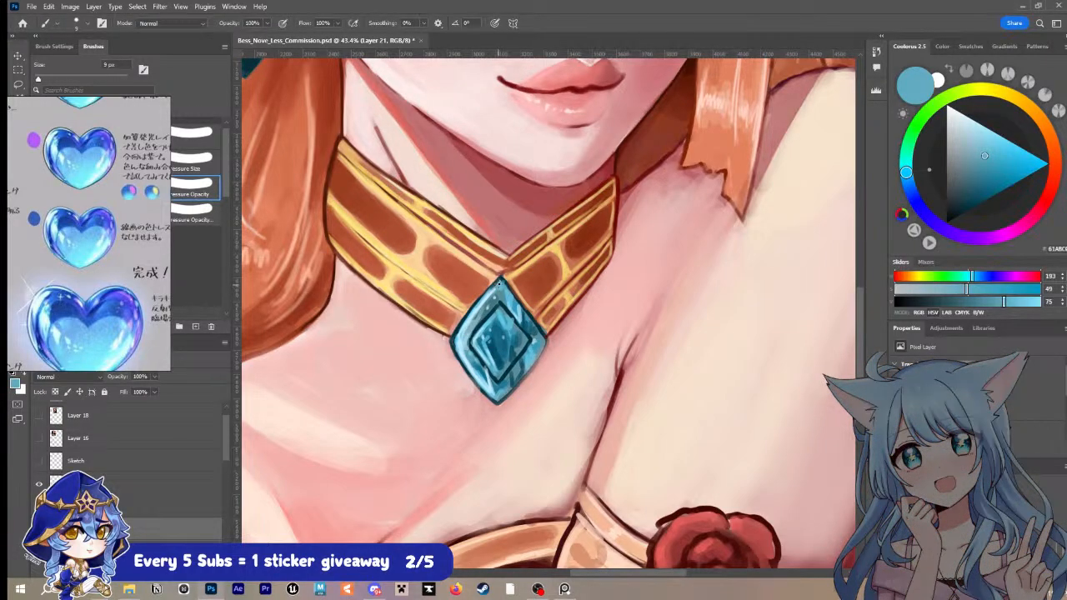
pyautogui.keyDown('alt'); pyautogui.click(500, 346); pyautogui.keyUp('alt')
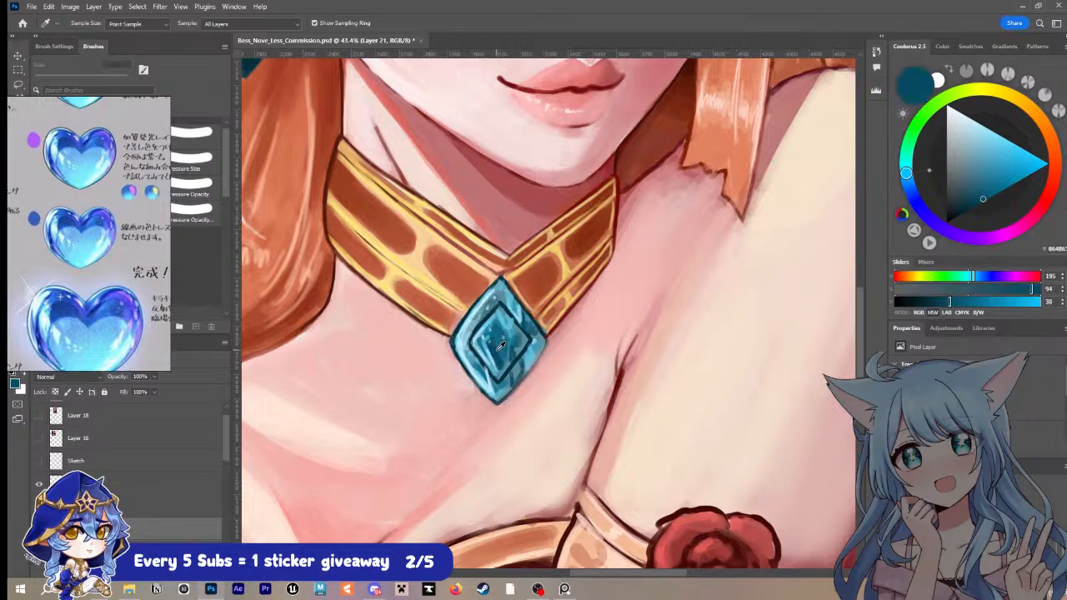
pyautogui.keyDown('alt'); pyautogui.click(500, 346); pyautogui.keyUp('alt')
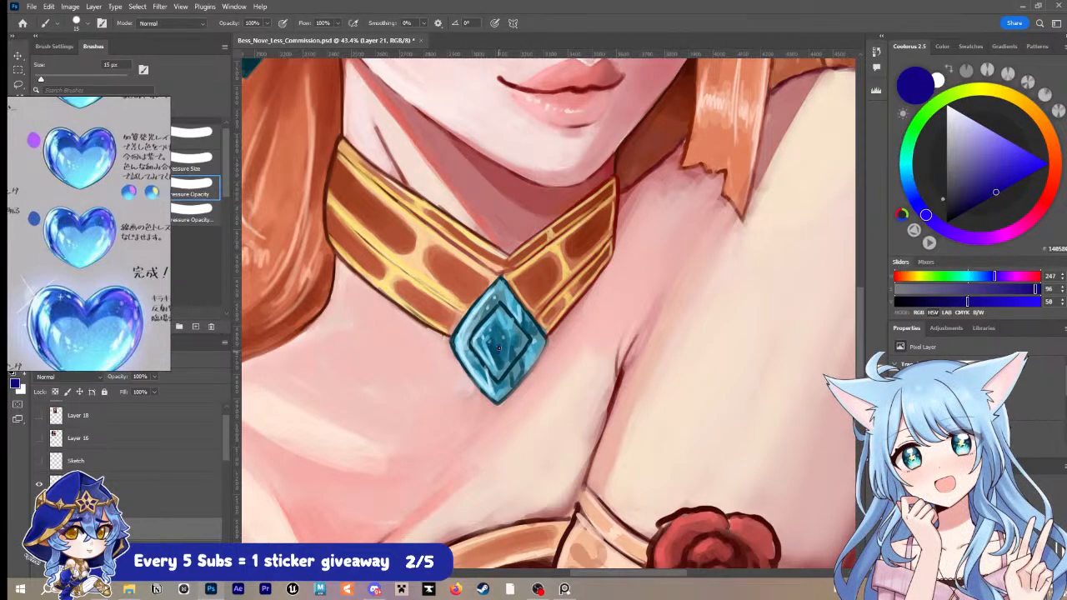
pyautogui.moveTo(498, 348); pyautogui.dragTo(495, 367)
pyautogui.press('[')
pyautogui.press(']')
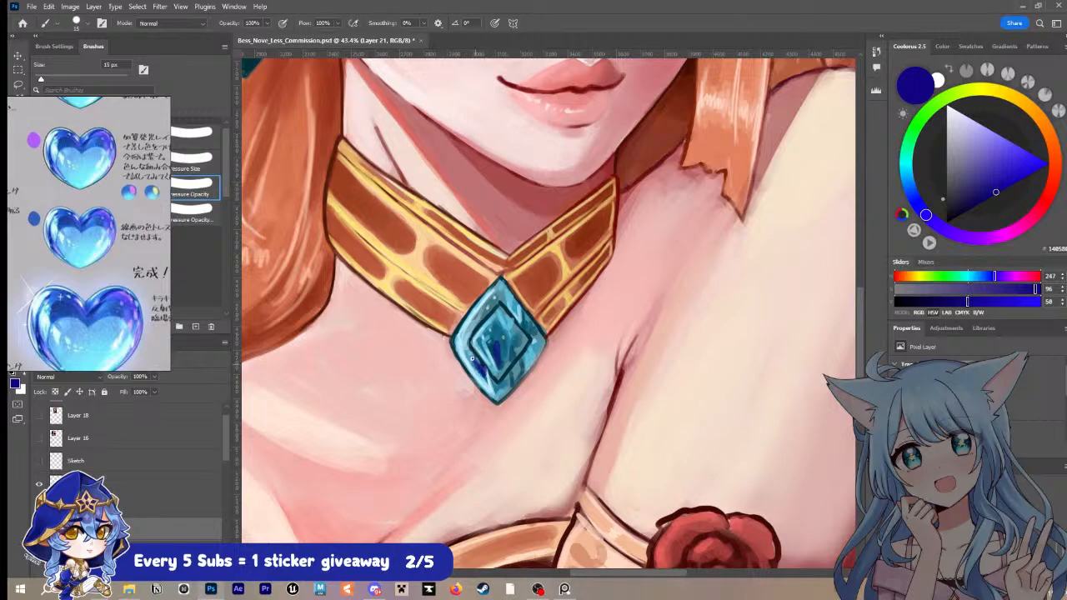
pyautogui.moveTo(472, 359); pyautogui.dragTo(500, 384)
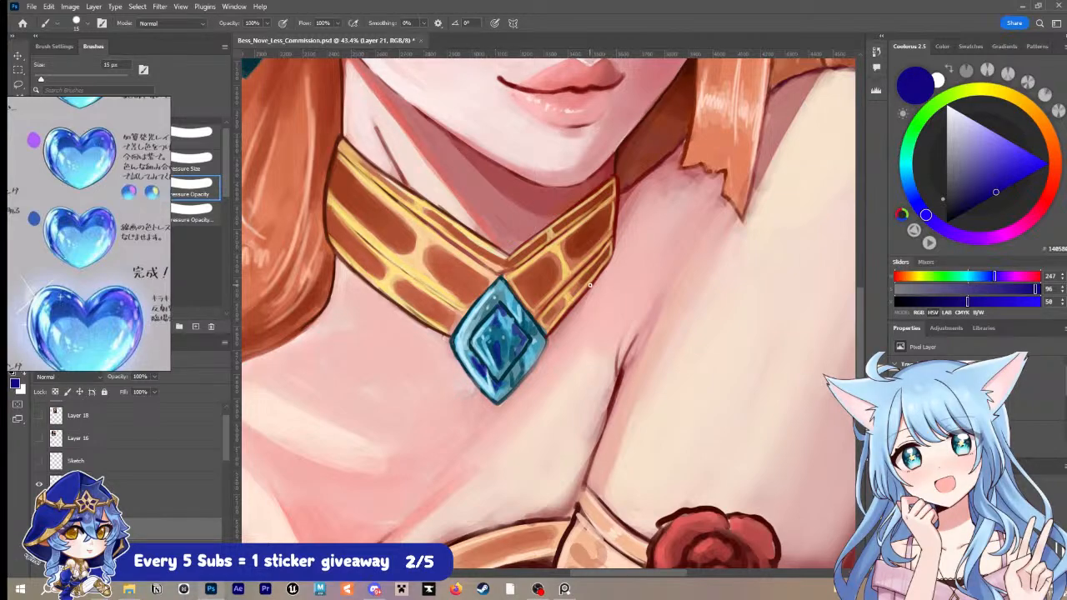
# Step: Sample a light blue from the pendant and add near-white highlights along its upper-left facet with the 15 px brush
pyautogui.press('i')
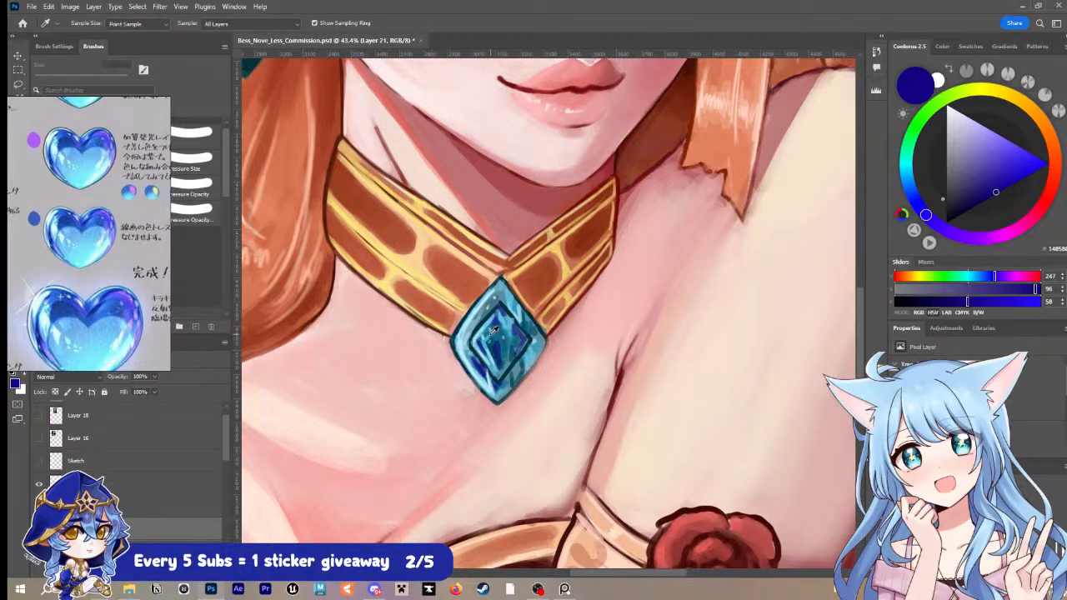
pyautogui.click(493, 341)
pyautogui.moveTo(488, 320)
pyautogui.mouseDown()
pyautogui.moveTo(484, 333)
pyautogui.moveTo(490, 324)
pyautogui.mouseUp()
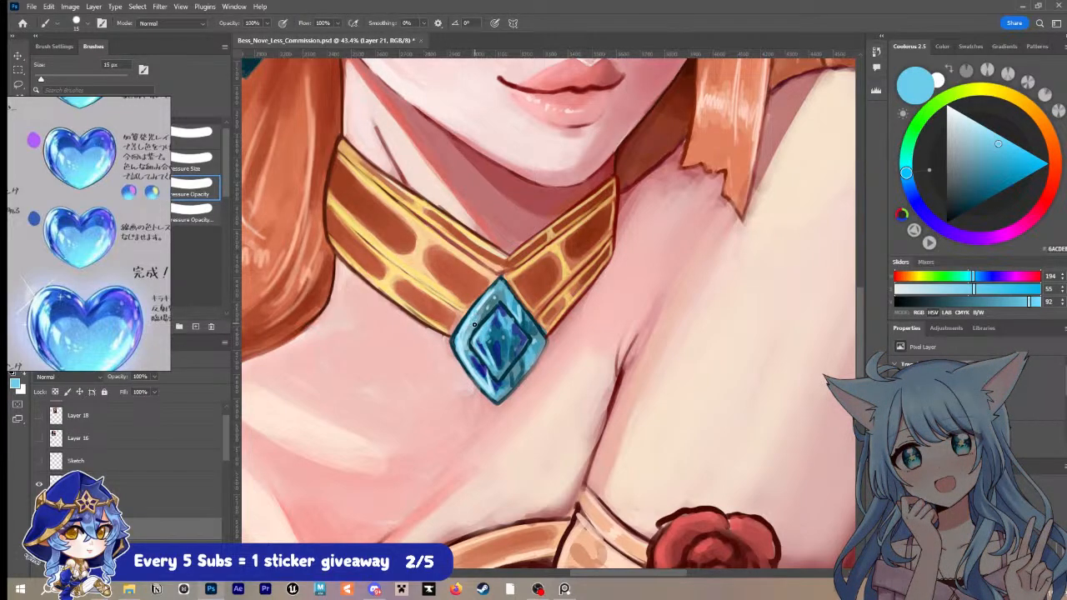
pyautogui.keyDown('alt'); pyautogui.click(472, 315); pyautogui.keyUp('alt')
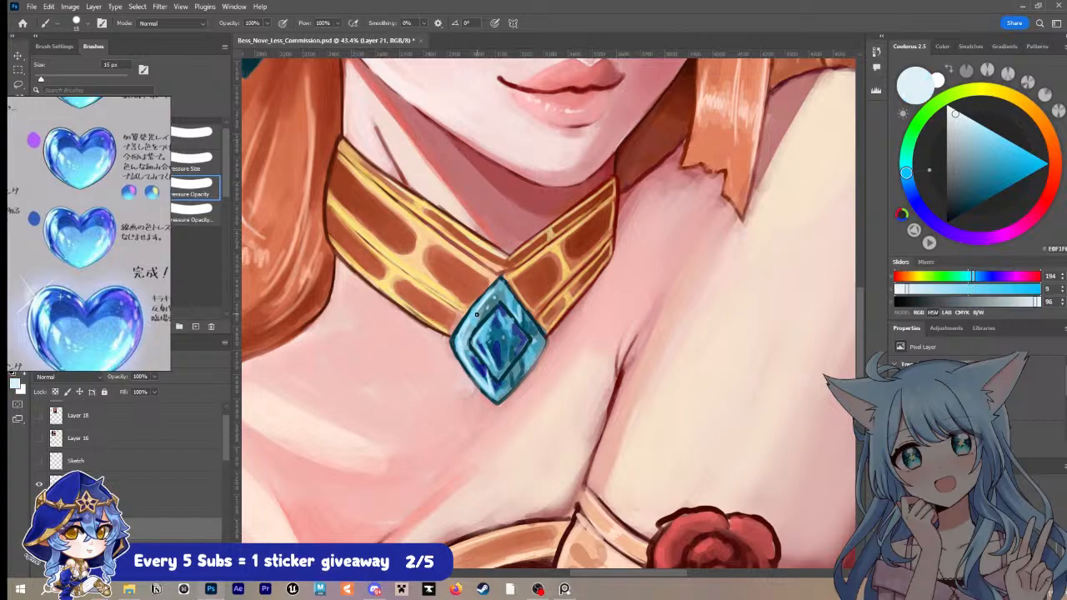
pyautogui.moveTo(473, 325); pyautogui.dragTo(496, 284)
# Step: Paint thin pale blue highlights along the pendant's bottom tip and right-hand edges with 5 px and 6 px brushes
pyautogui.press('[')
pyautogui.press('[')
pyautogui.press('[')
pyautogui.press('[')
pyautogui.press('[')
pyautogui.press('[')
pyautogui.press('[')
pyautogui.keyDown('alt'); pyautogui.click(498, 381); pyautogui.keyUp('alt')
pyautogui.press(']')
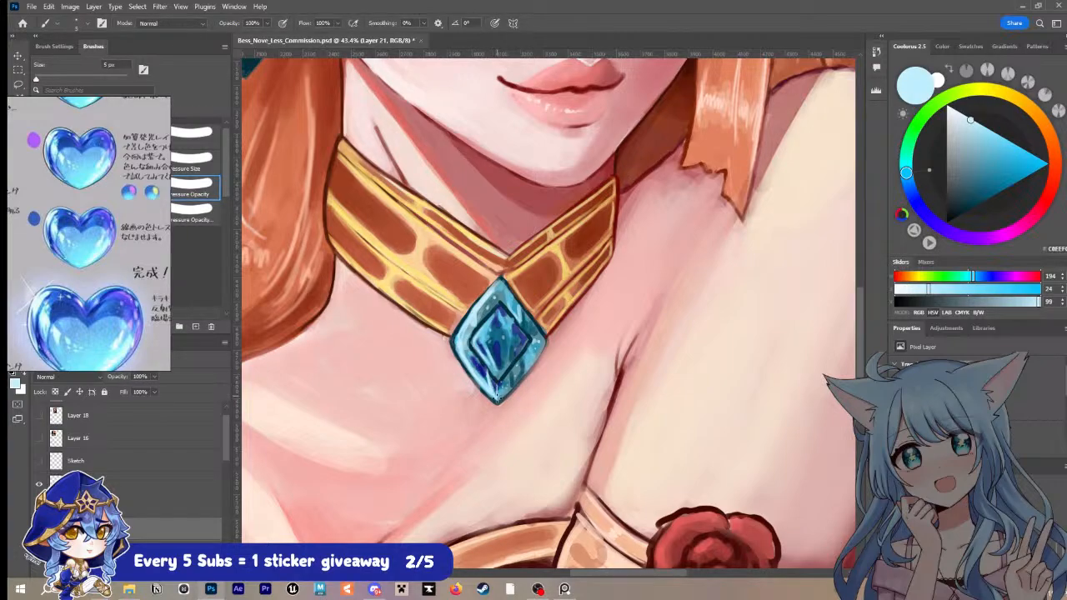
pyautogui.press(']')
pyautogui.moveTo(513, 381); pyautogui.dragTo(540, 350)
pyautogui.moveTo(502, 285); pyautogui.dragTo(541, 336)
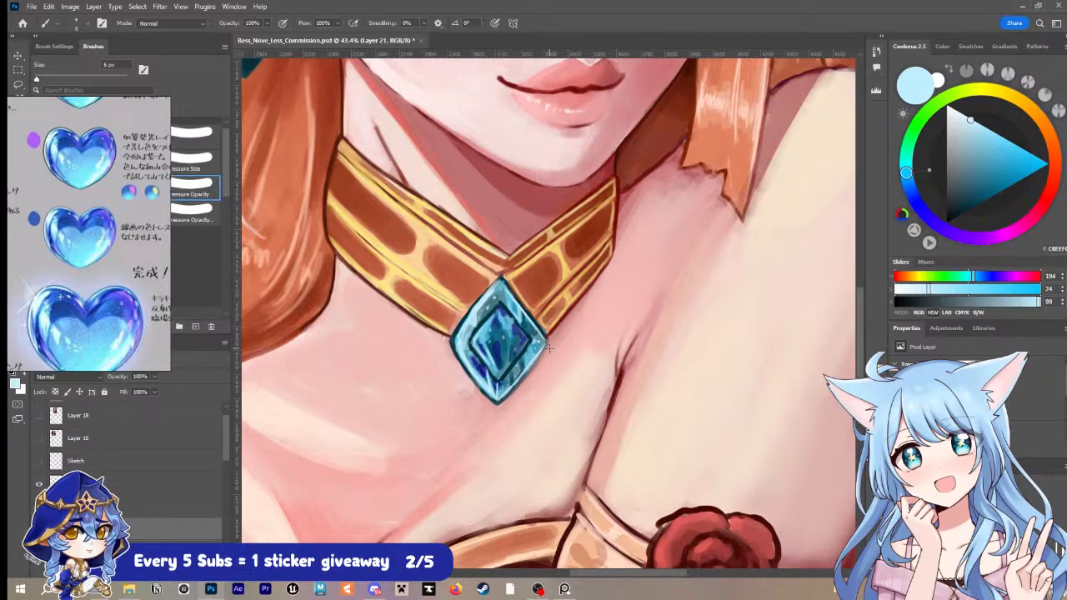
# Step: Darken the pendant's outline in a sampled dark teal with a 7 px brush, and sample the skin pink beside it
pyautogui.keyDown('alt'); pyautogui.click(469, 314); pyautogui.keyUp('alt')
pyautogui.press(']')
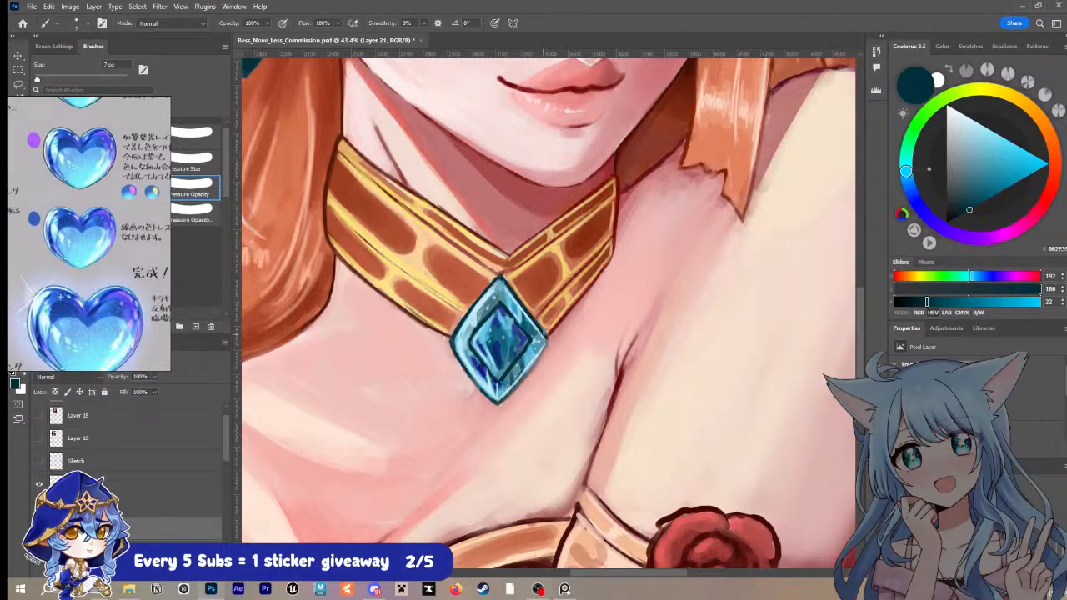
pyautogui.keyDown('alt'); pyautogui.click(543, 360); pyautogui.keyUp('alt')
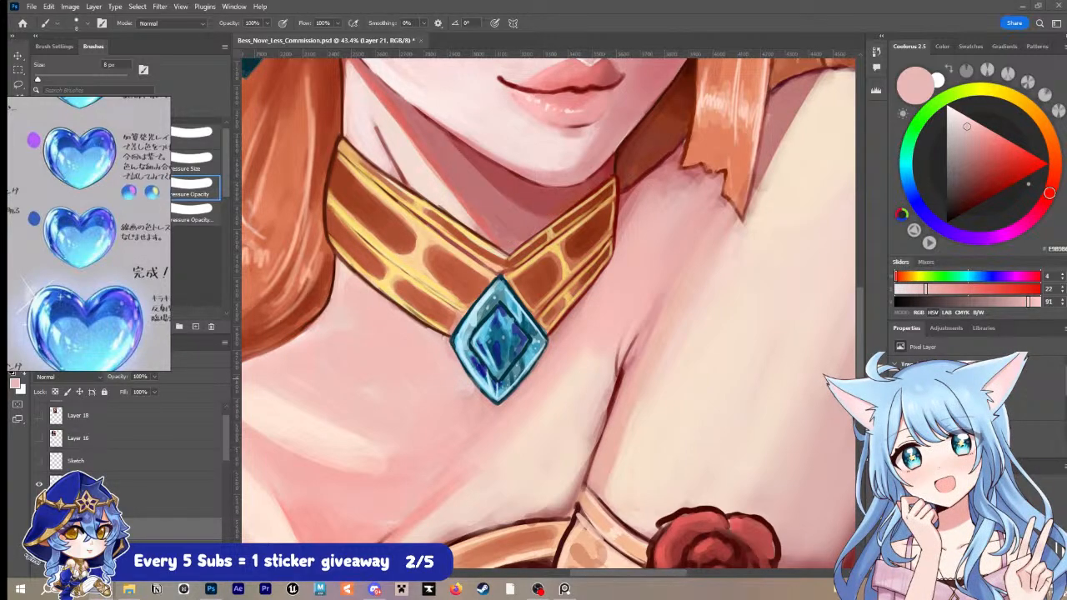
# Step: Sample an orange from the choker and touch up the band beside the pendant with a 10 px brush
pyautogui.keyDown('alt'); pyautogui.click(553, 274); pyautogui.keyUp('alt')
pyautogui.press(']')
pyautogui.press(']')
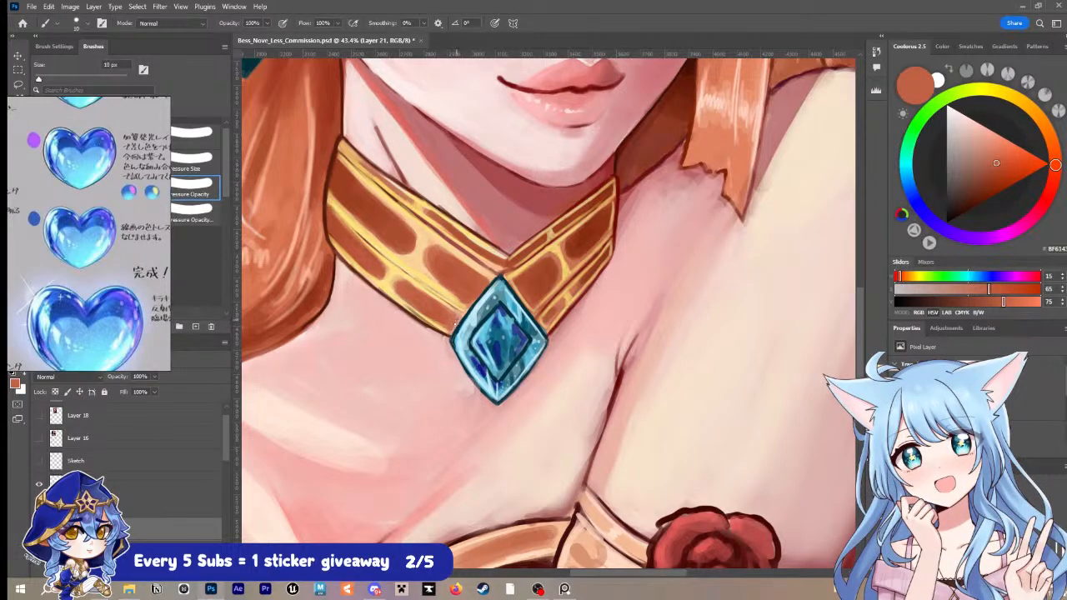
pyautogui.press(']')
# Step: Alternate sampled dark teal and the choker's gold to sharpen the pendant's left corner and top tip with a 10 px brush, and save
pyautogui.keyDown('alt'); pyautogui.click(453, 339); pyautogui.keyUp('alt')
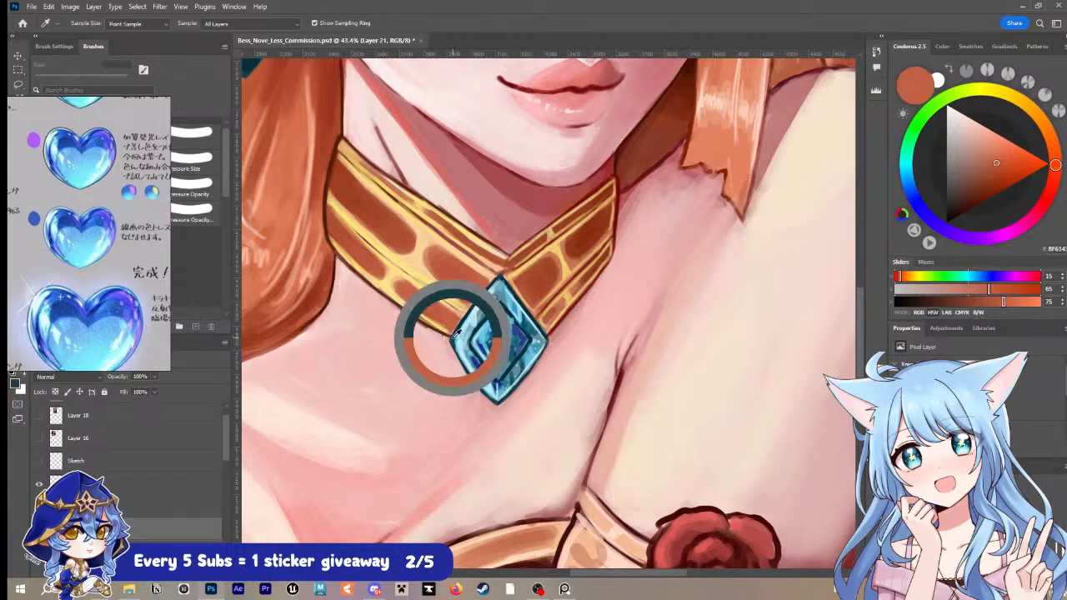
pyautogui.press('[')
pyautogui.moveTo(452, 339); pyautogui.dragTo(463, 363)
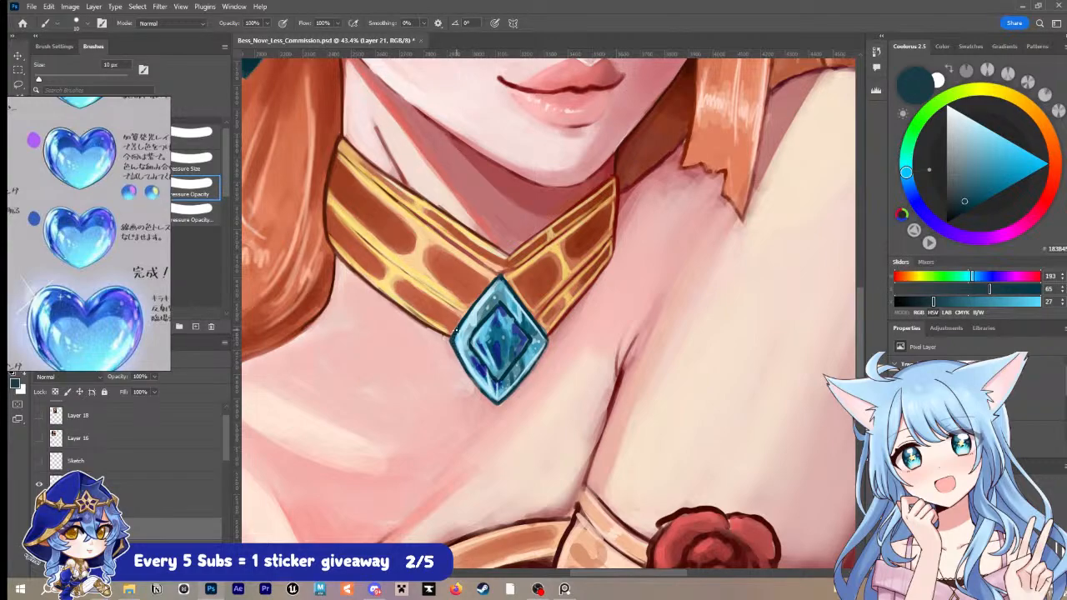
pyautogui.keyDown('alt'); pyautogui.click(498, 282); pyautogui.keyUp('alt')
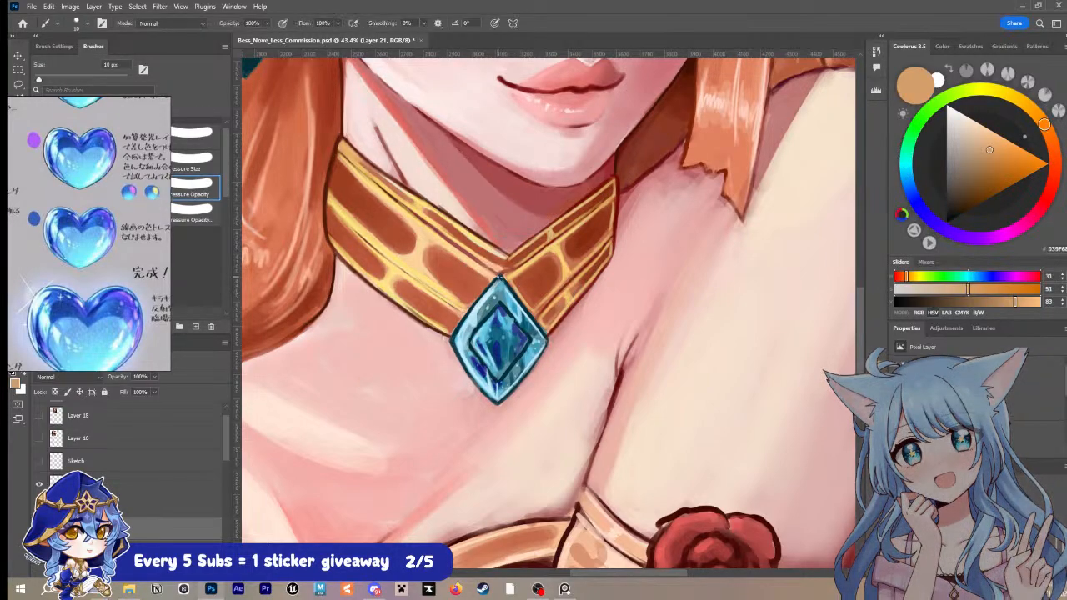
pyautogui.moveTo(495, 283); pyautogui.dragTo(486, 296)
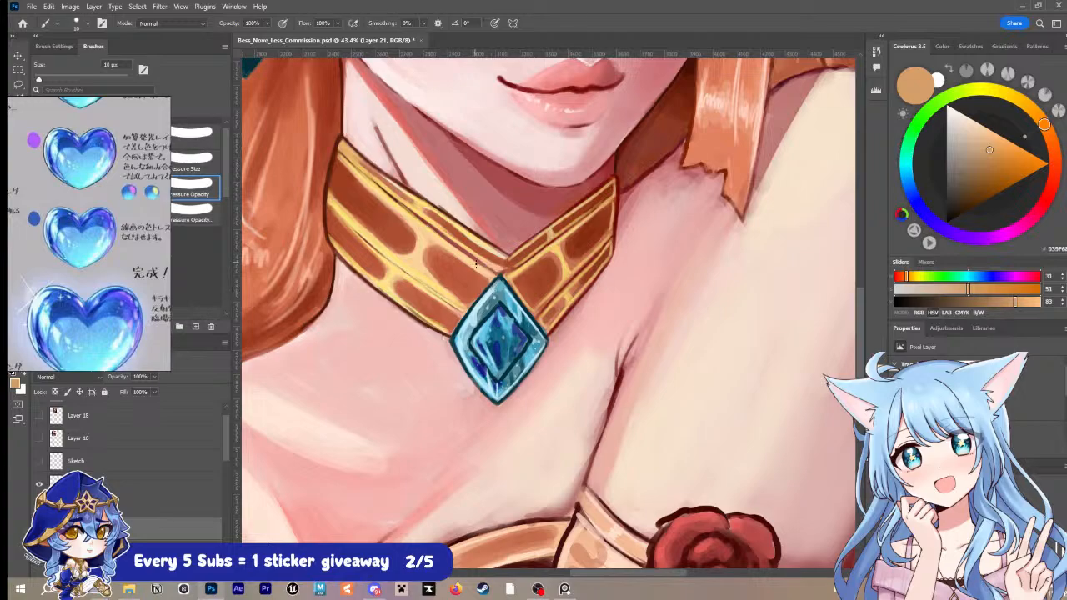
pyautogui.keyDown('alt'); pyautogui.click(451, 341); pyautogui.keyUp('alt')
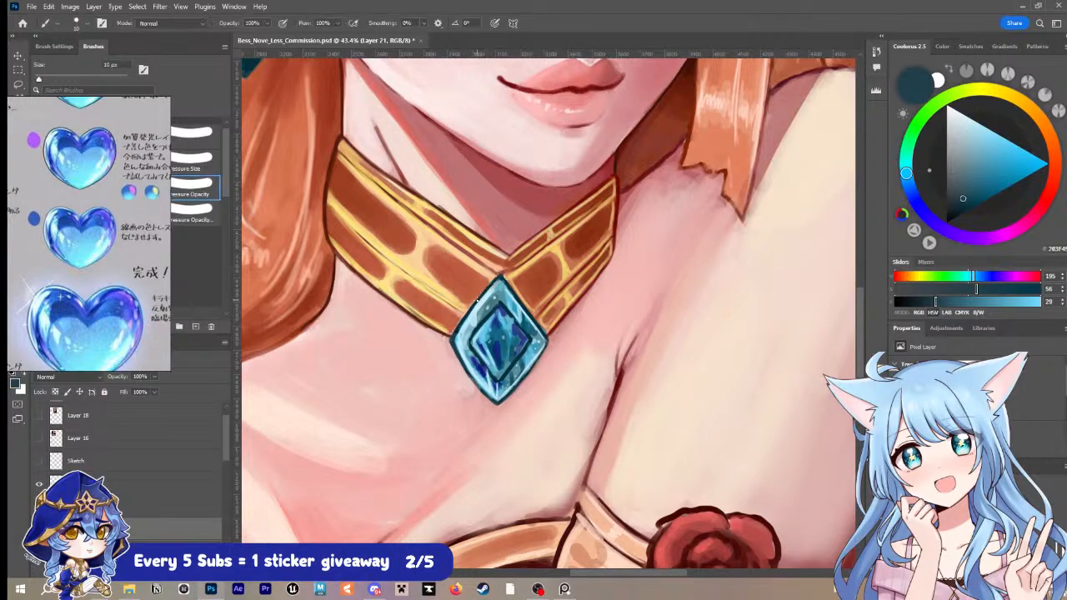
pyautogui.moveTo(491, 283); pyautogui.dragTo(504, 282)
pyautogui.keyDown('alt'); pyautogui.click(514, 295); pyautogui.keyUp('alt')
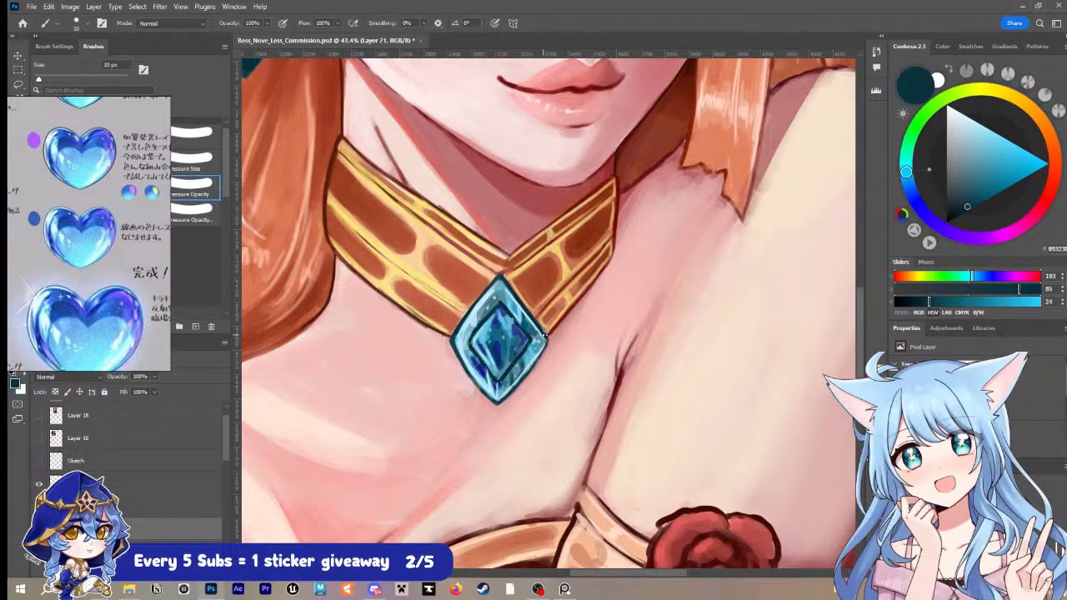
pyautogui.hotkey('ctrl', 's')
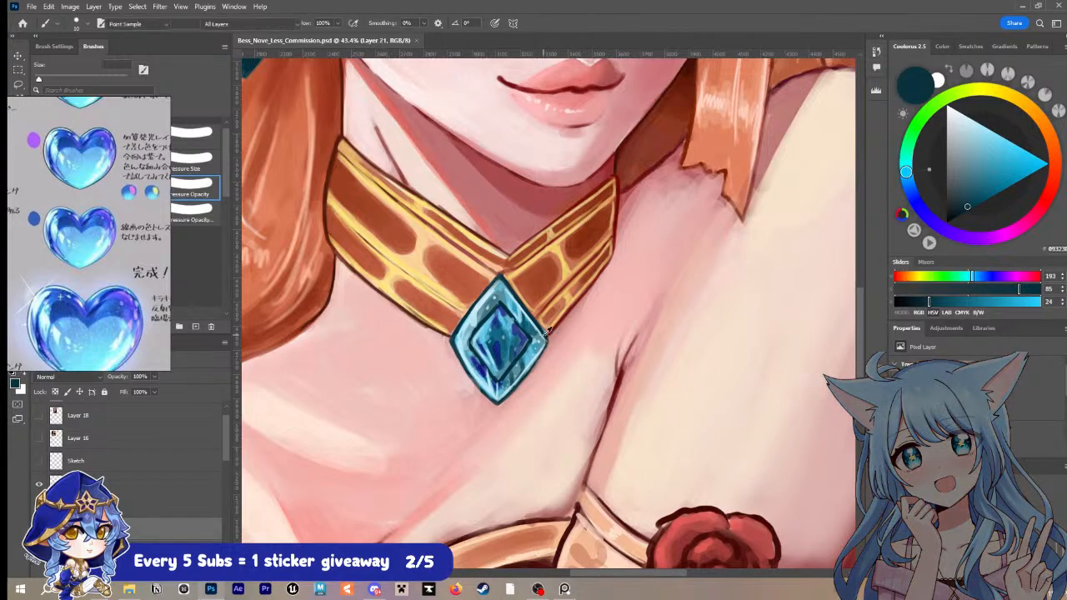
# Step: Sample a dark teal from the pendant's inner diamond, redefine its lower-left edge, and check the pendant against the whole portrait
pyautogui.keyDown('alt'); pyautogui.click(483, 321); pyautogui.keyUp('alt')
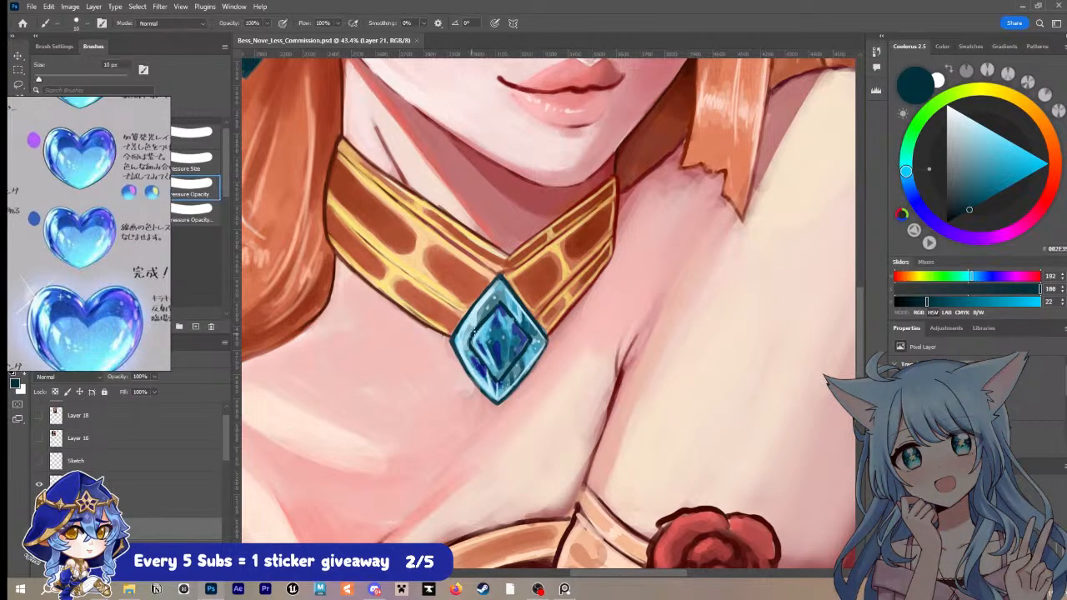
pyautogui.moveTo(473, 331)
pyautogui.mouseDown()
pyautogui.moveTo(469, 348)
pyautogui.moveTo(502, 378)
pyautogui.mouseUp()
pyautogui.press('z')
pyautogui.moveTo(646, 311); pyautogui.dragTo(603, 292)
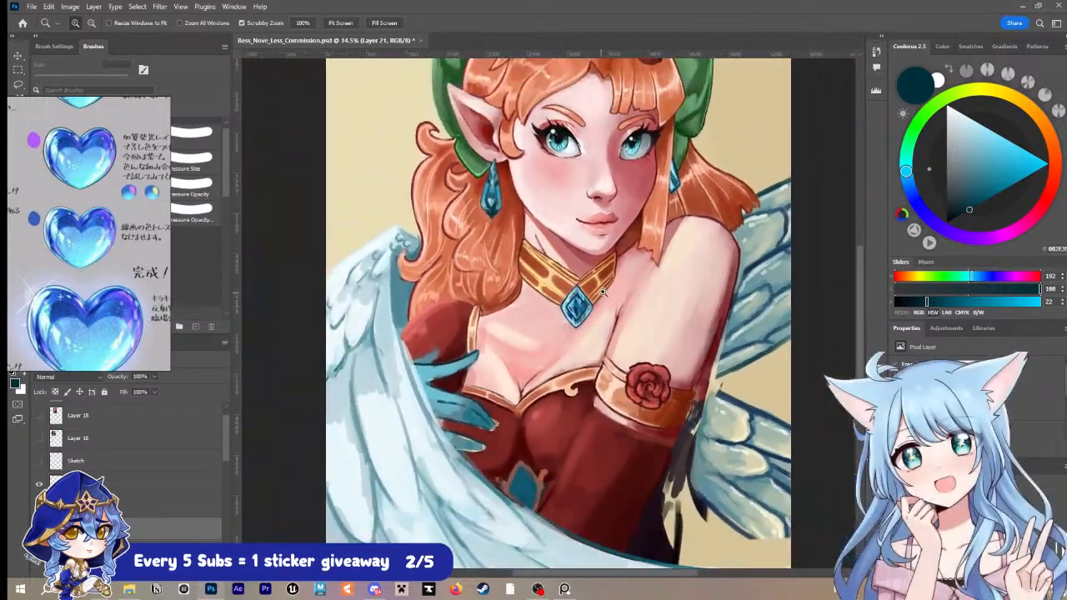
pyautogui.moveTo(667, 255)
pyautogui.mouseDown()
pyautogui.moveTo(632, 323)
pyautogui.moveTo(585, 324)
pyautogui.mouseUp()
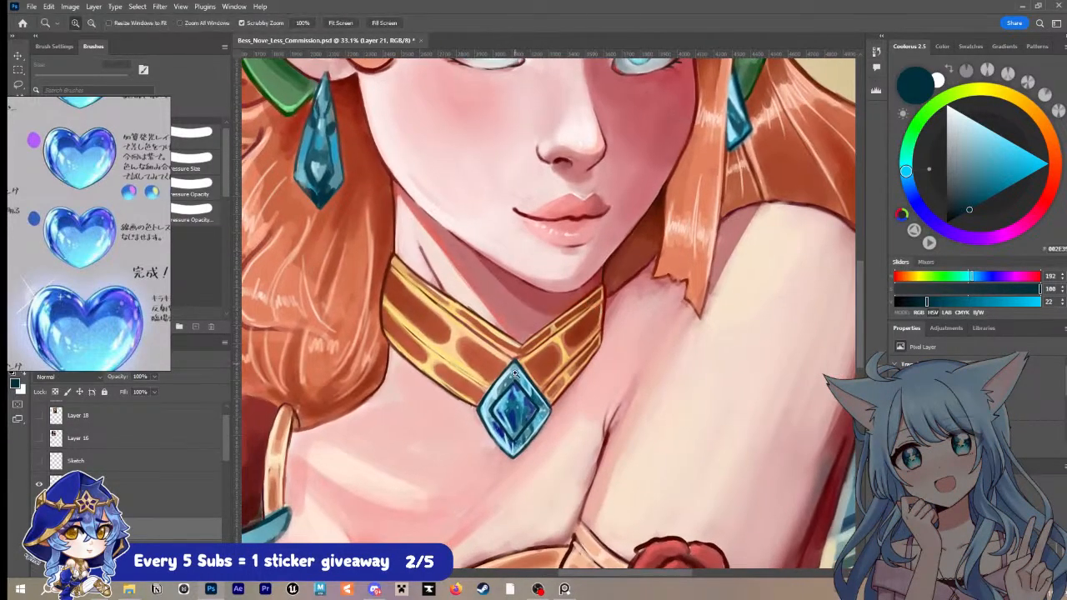
# Step: Pick a near-white in place of the pendant's sampled blue and paint a highlight on the inner diamond's left edge with a 10 px brush
pyautogui.press('i')
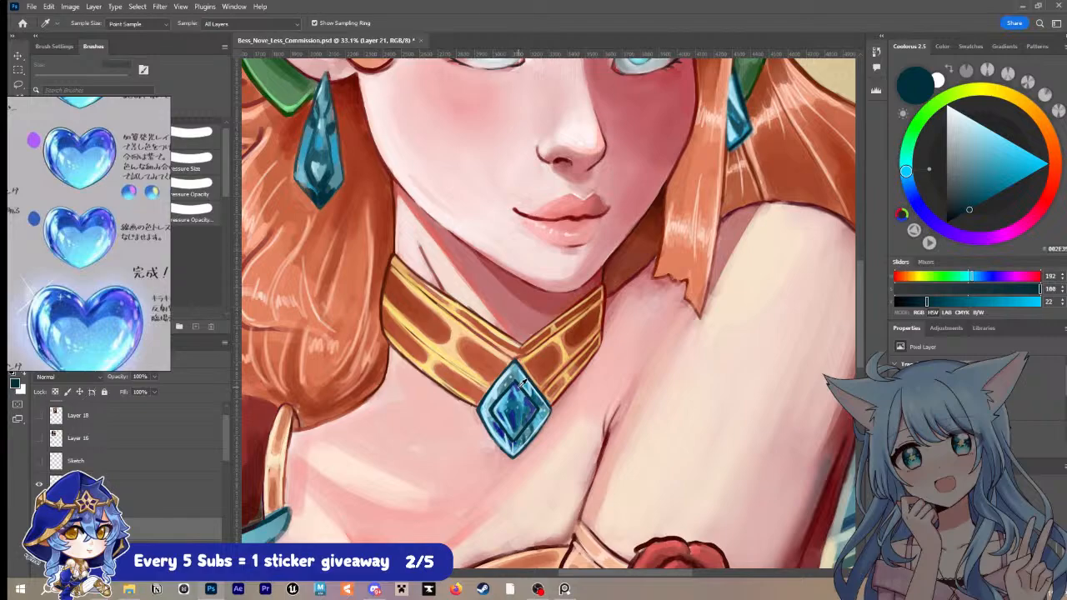
pyautogui.click(522, 383)
pyautogui.press('b')
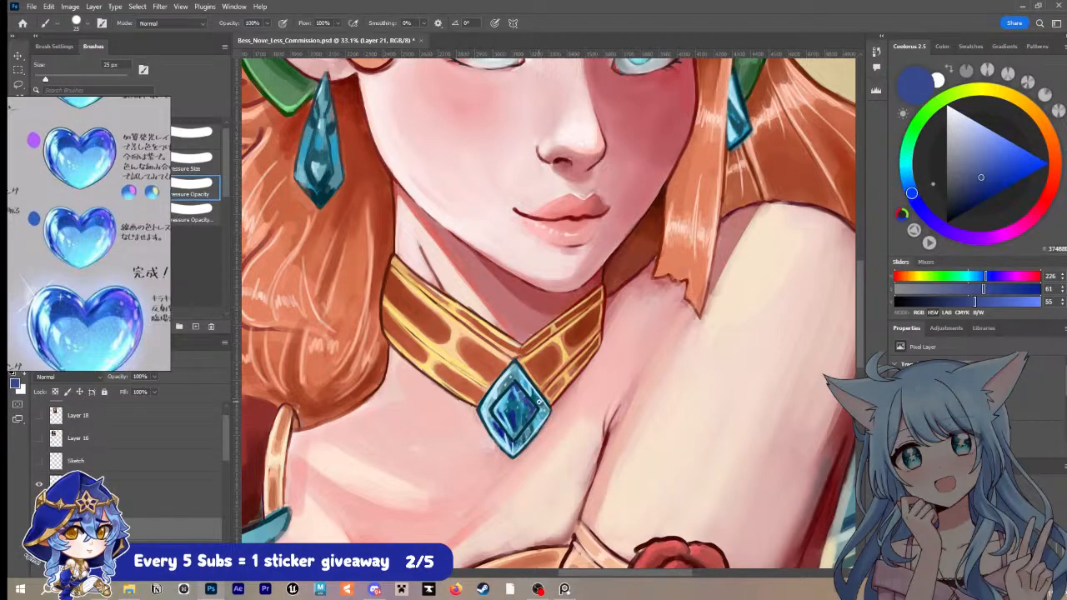
pyautogui.click(949, 107)
pyautogui.press('[')
pyautogui.press('[')
pyautogui.press('[')
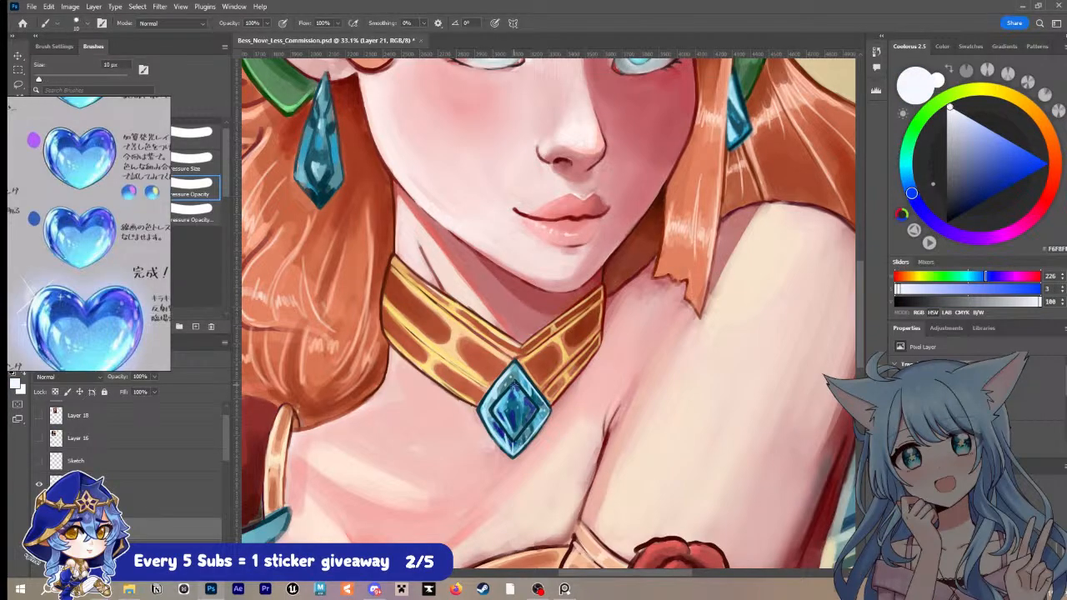
pyautogui.moveTo(514, 396); pyautogui.dragTo(513, 435)
pyautogui.hotkey('ctrl', 'z')
pyautogui.moveTo(504, 397)
pyautogui.mouseDown()
pyautogui.moveTo(496, 410)
pyautogui.moveTo(511, 432)
pyautogui.mouseUp()
# Step: Add near-white highlights down the pendant's inner diamond and along its outer lower-left edge, and save the file
pyautogui.moveTo(517, 386)
pyautogui.mouseDown()
pyautogui.moveTo(534, 408)
pyautogui.moveTo(511, 439)
pyautogui.mouseUp()
pyautogui.hotkey('ctrl', 'z')
pyautogui.moveTo(515, 385)
pyautogui.mouseDown()
pyautogui.moveTo(535, 415)
pyautogui.moveTo(514, 435)
pyautogui.mouseUp()
pyautogui.moveTo(484, 402); pyautogui.dragTo(513, 450)
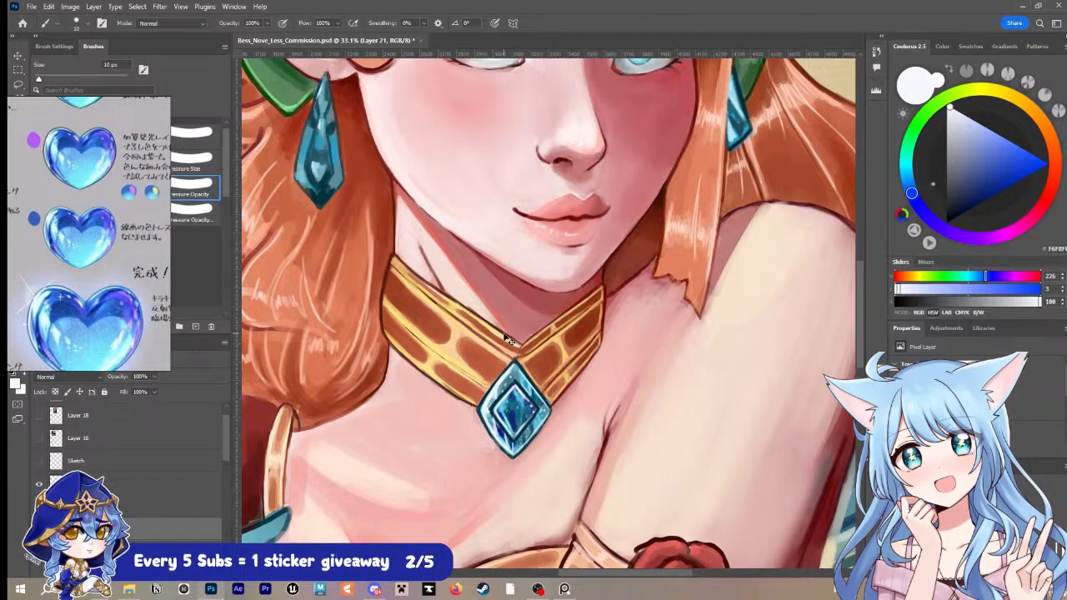
pyautogui.hotkey('ctrl', 's')
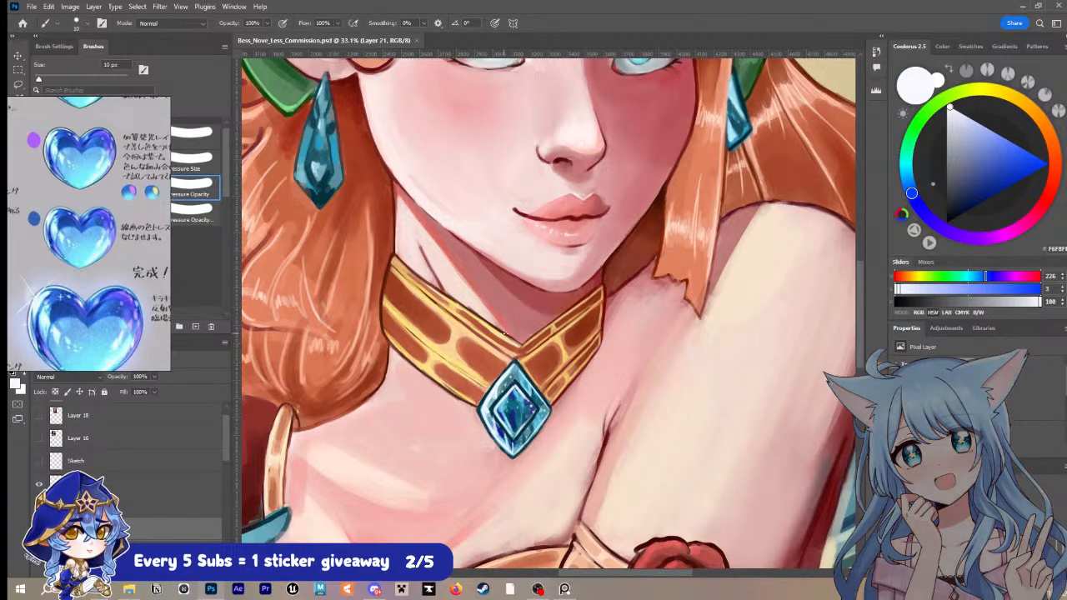
# Step: Examine White_Hawk_Emotes_Page.png enlarged in the maximized image viewer, and close it to return to the portrait
pyautogui.scroll(-1, 504, 334)
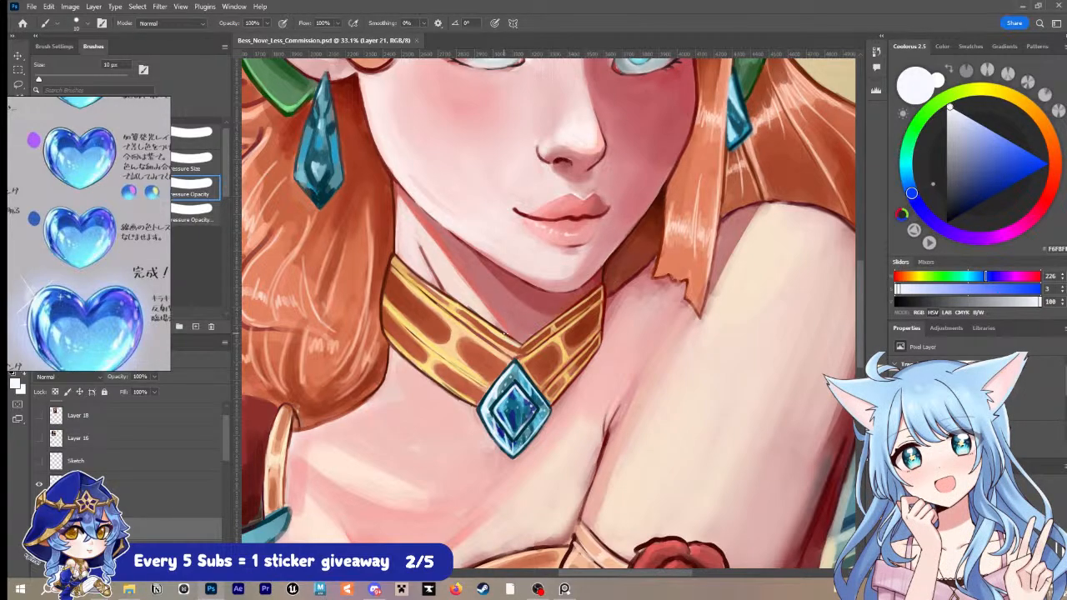
pyautogui.scroll(-1, 467, 316)
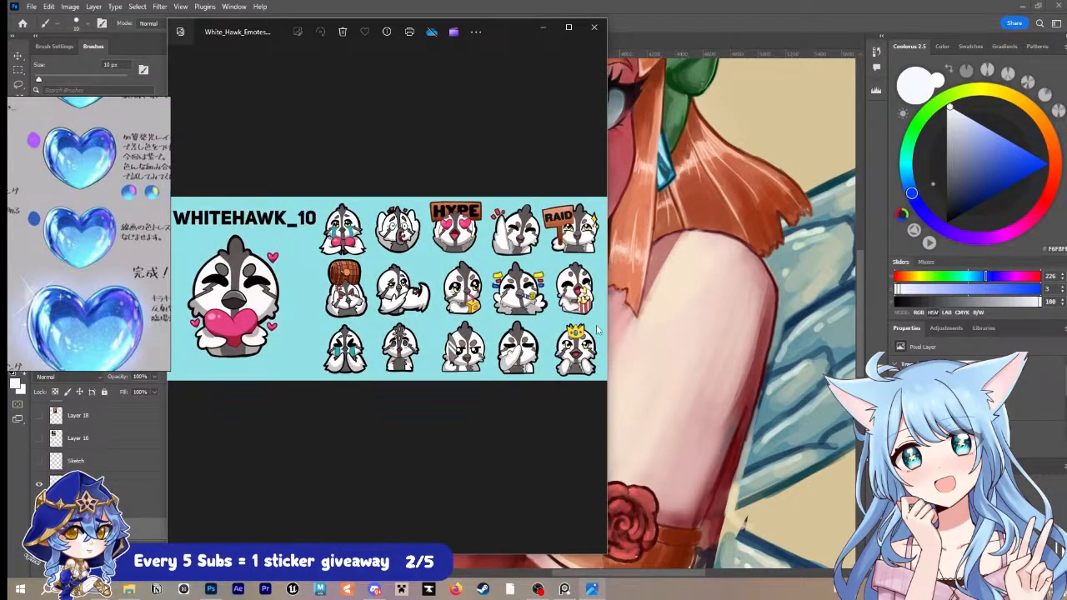
pyautogui.moveTo(515, 27); pyautogui.dragTo(659, 49)
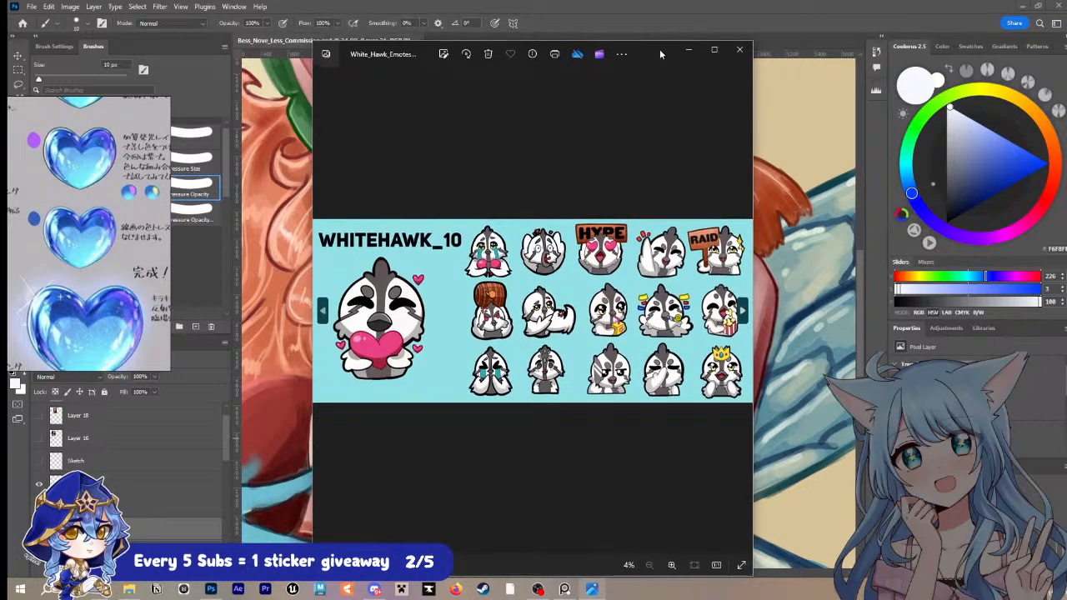
pyautogui.scroll(5, 609, 198)
pyautogui.click(713, 49)
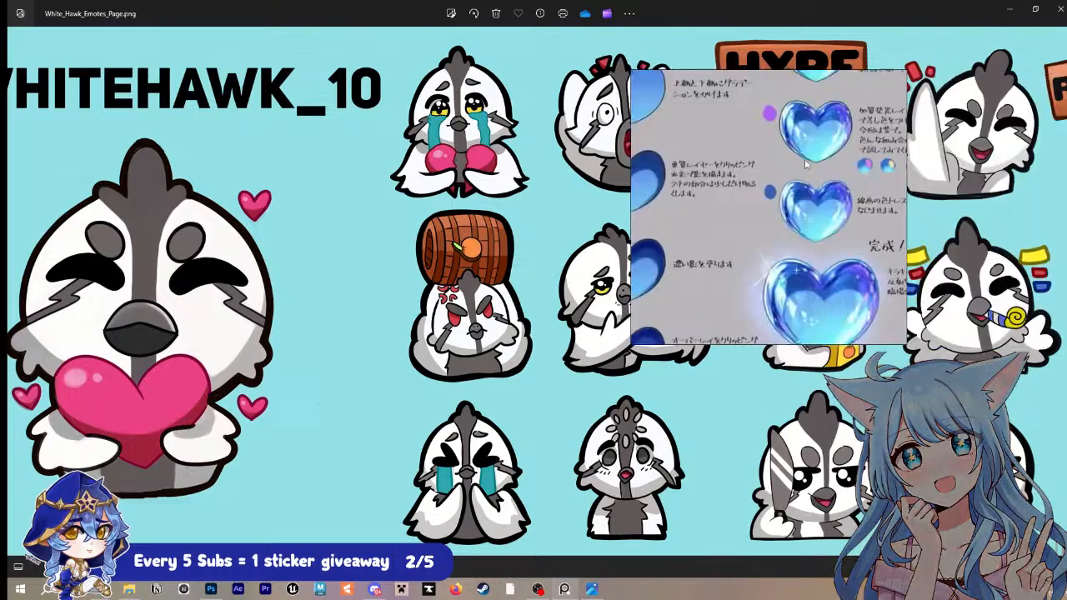
pyautogui.click(1058, 9)
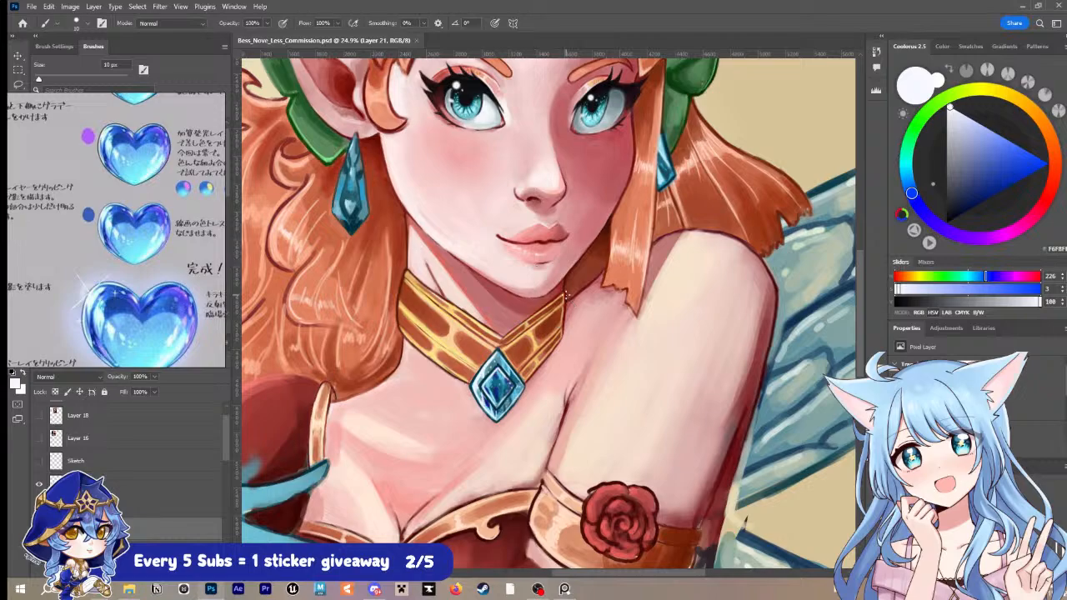
# Step: Sample a pale peach from the neck just above the choker, touch up the skin there with a 10 px brush, and save
pyautogui.press('z')
pyautogui.moveTo(484, 309); pyautogui.dragTo(507, 293)
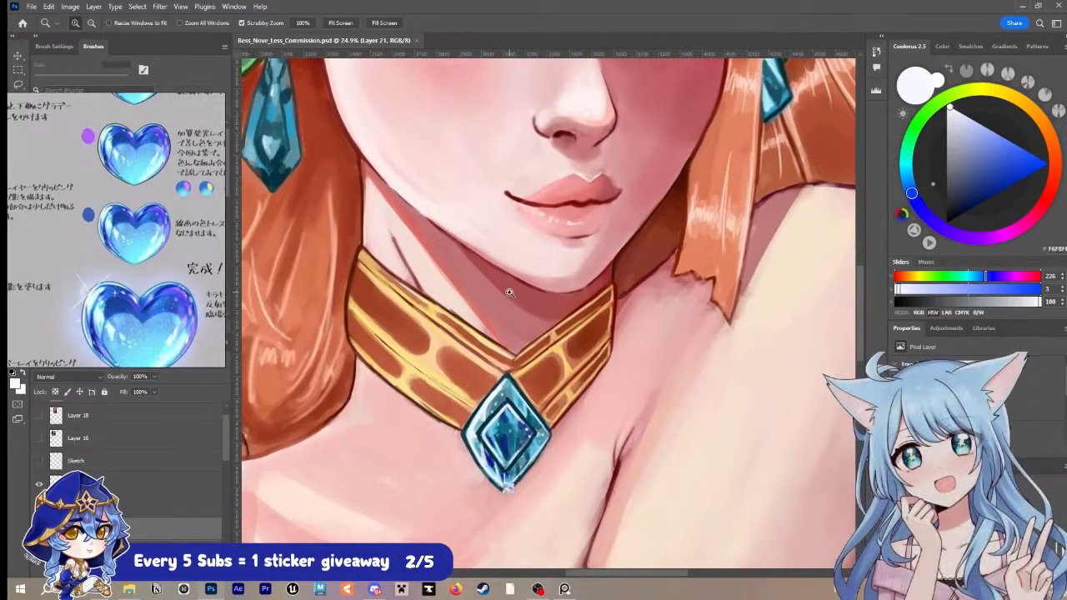
pyautogui.press('i')
pyautogui.click(456, 303)
pyautogui.press('b')
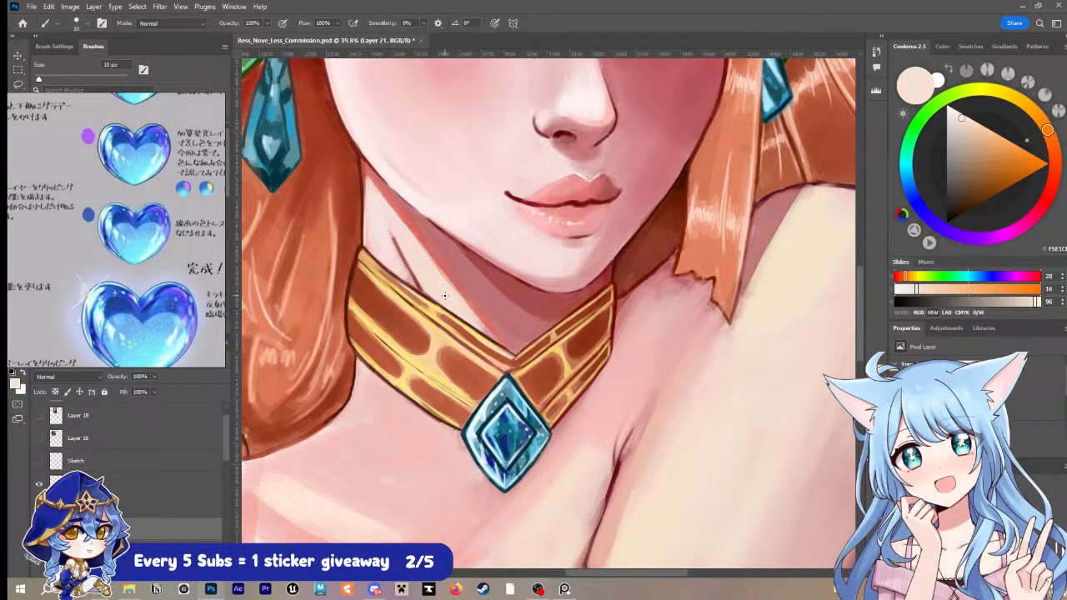
pyautogui.hotkey('ctrl', 's')
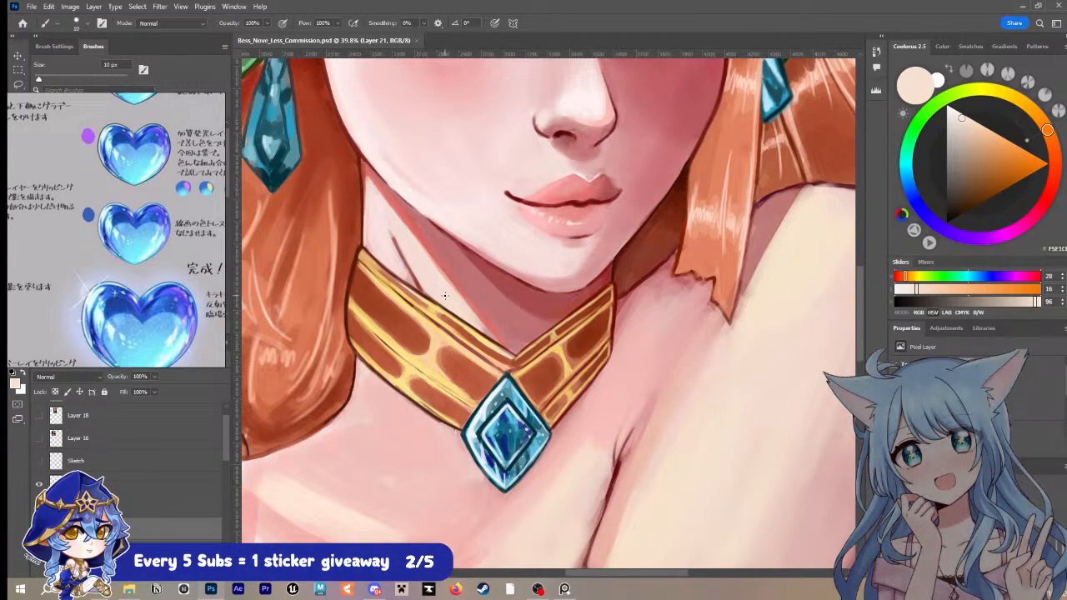
# Step: Redefine the choker's upper-left edge in a sampled dark brown at 10 px, and sample the neighbouring hair's red-brown for a 15 px brush
pyautogui.press('z')
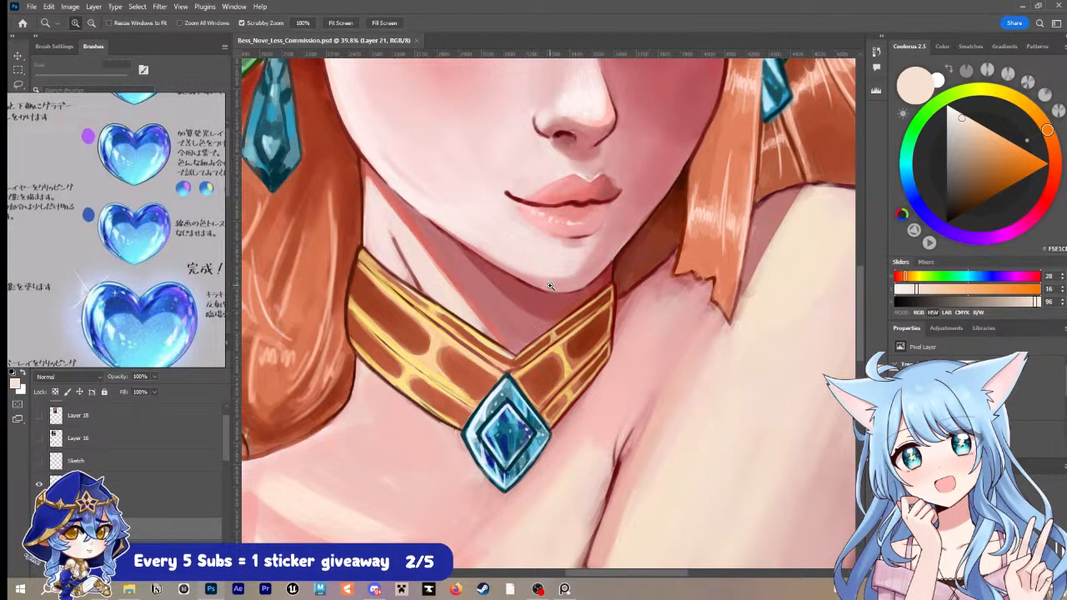
pyautogui.moveTo(548, 288)
pyautogui.mouseDown()
pyautogui.moveTo(503, 288)
pyautogui.moveTo(542, 287)
pyautogui.mouseUp()
pyautogui.moveTo(619, 283); pyautogui.dragTo(584, 271)
pyautogui.press('i')
pyautogui.click(429, 258)
pyautogui.press('b')
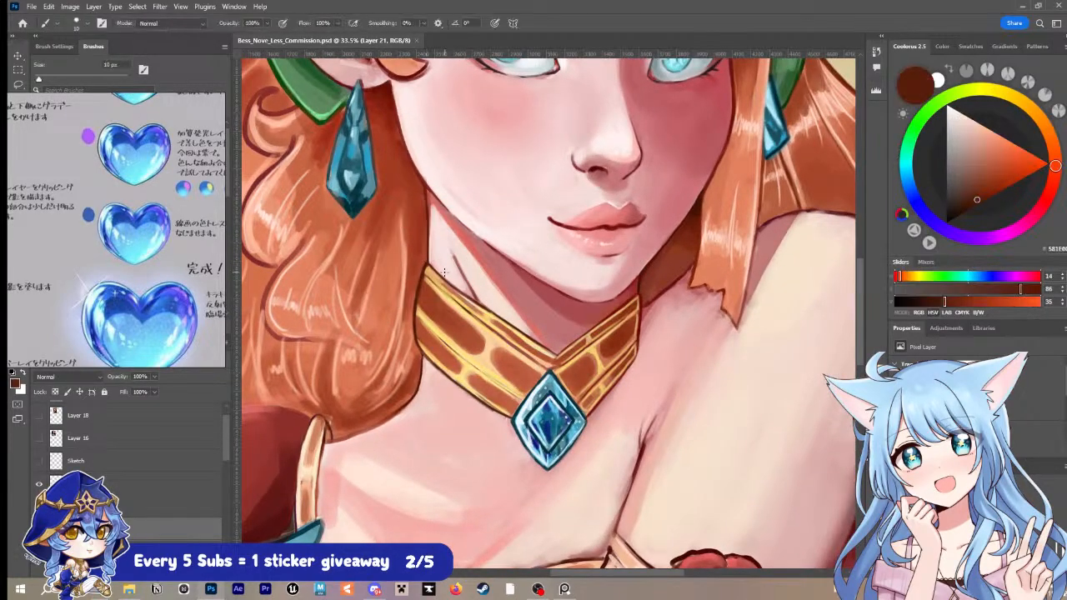
pyautogui.moveTo(430, 263); pyautogui.dragTo(479, 317)
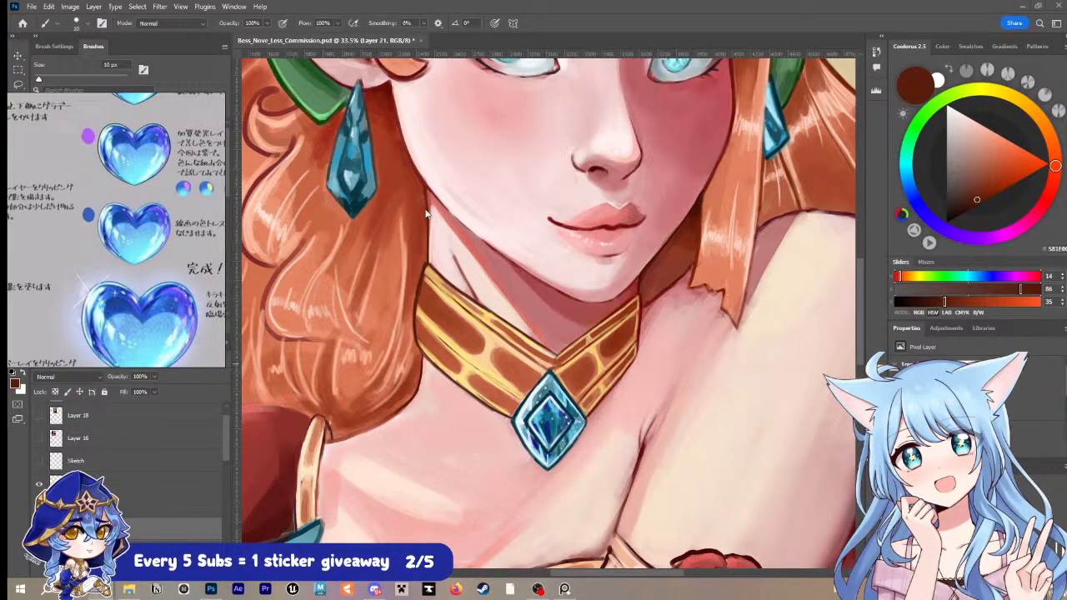
pyautogui.keyDown('alt'); pyautogui.click(424, 259); pyautogui.keyUp('alt')
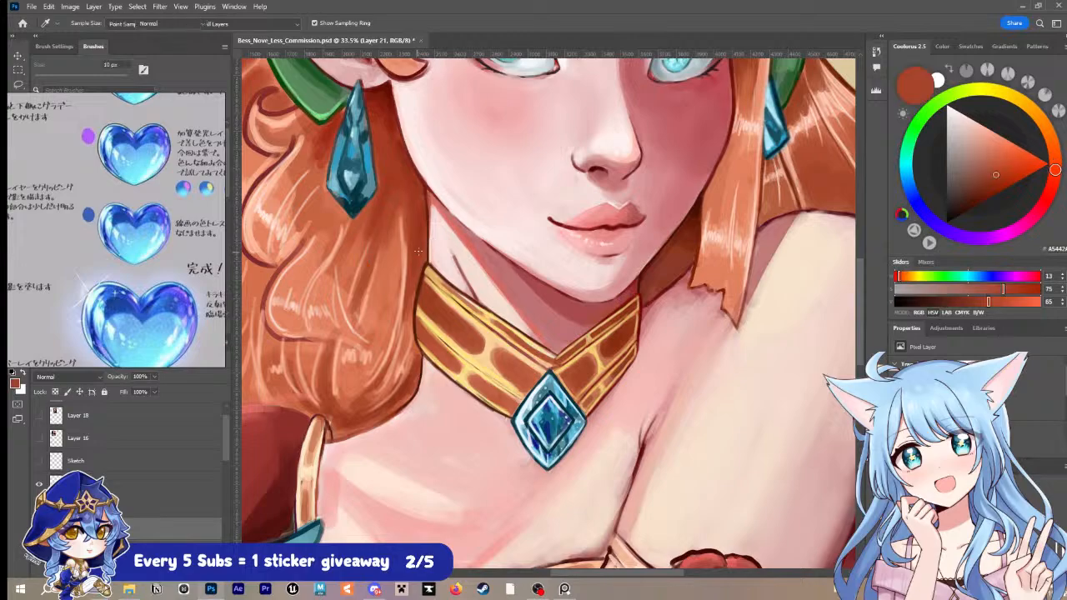
pyautogui.press(']')
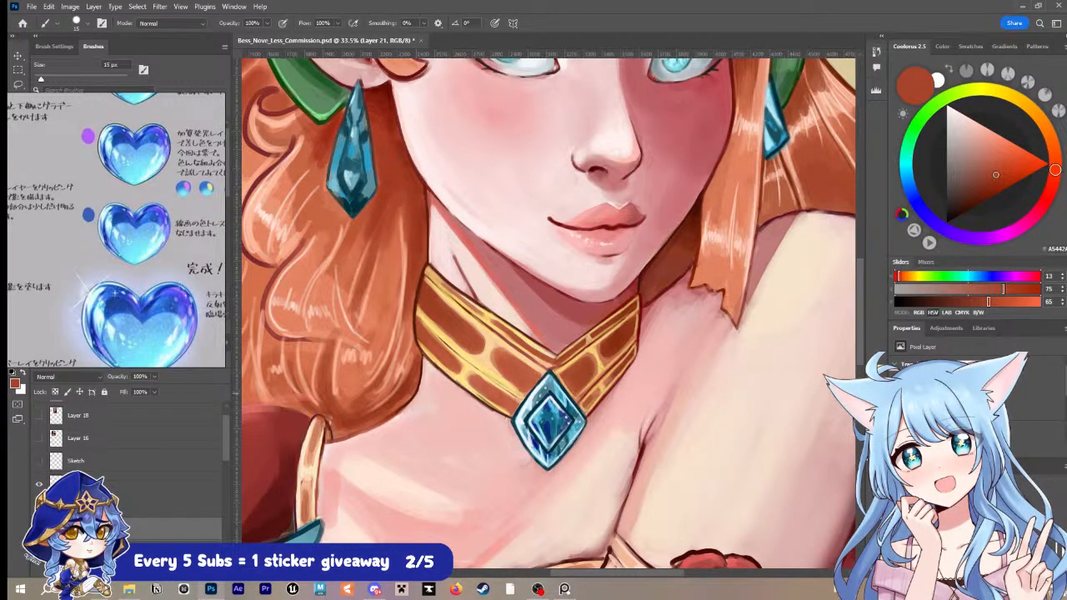
# Step: Compare the whole portrait before and after the rendering by repeatedly hiding and showing the painted layer a little below Layer 26
pyautogui.hotkey('ctrl', 'space')
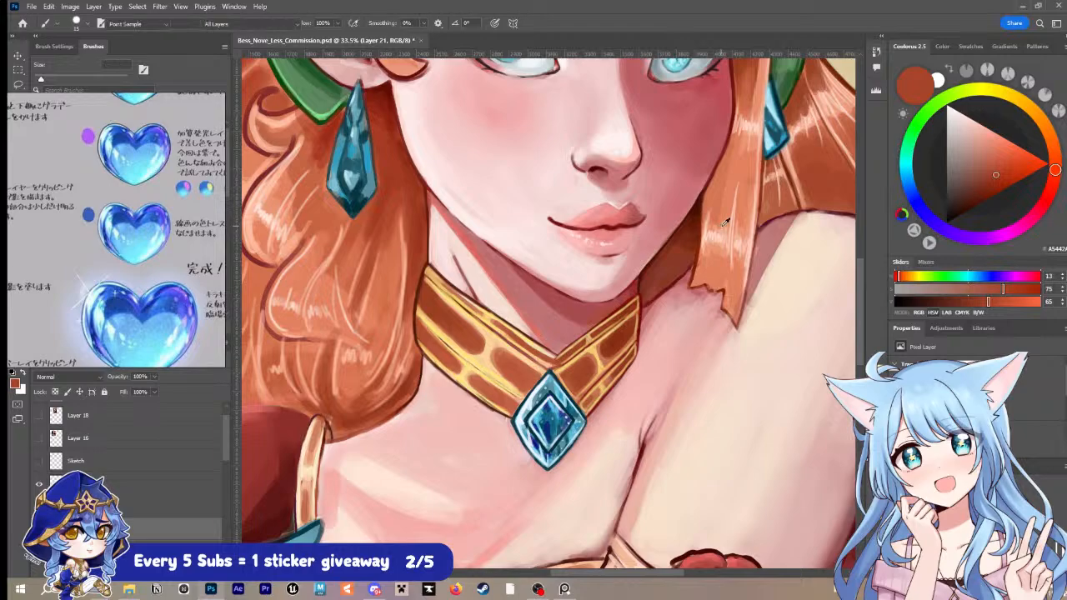
pyautogui.moveTo(726, 225); pyautogui.dragTo(694, 228)
pyautogui.moveTo(739, 188); pyautogui.dragTo(714, 252)
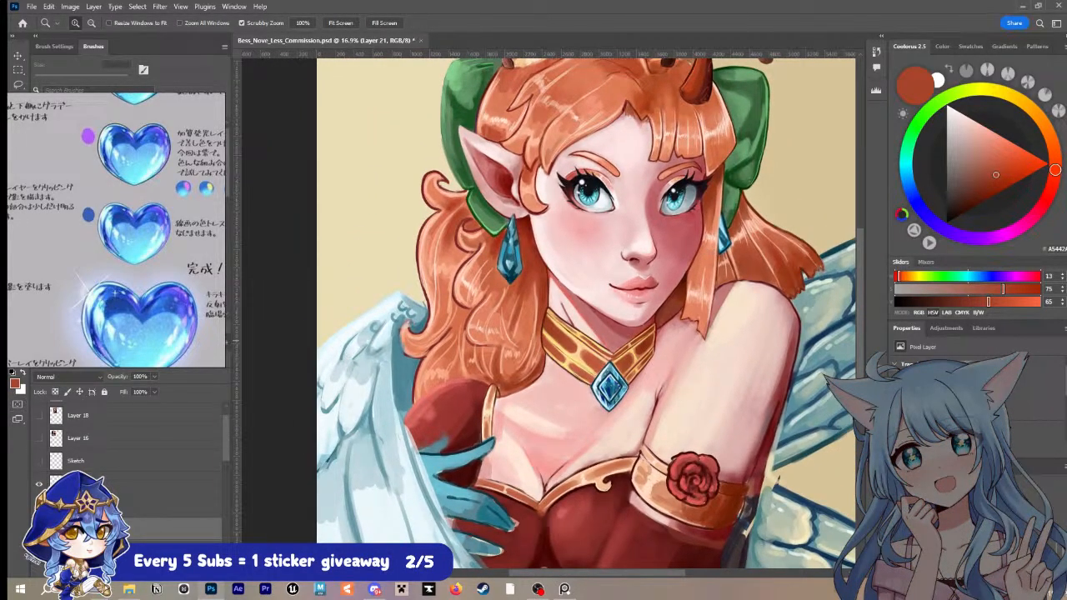
pyautogui.click(39, 528)
pyautogui.click(39, 528)
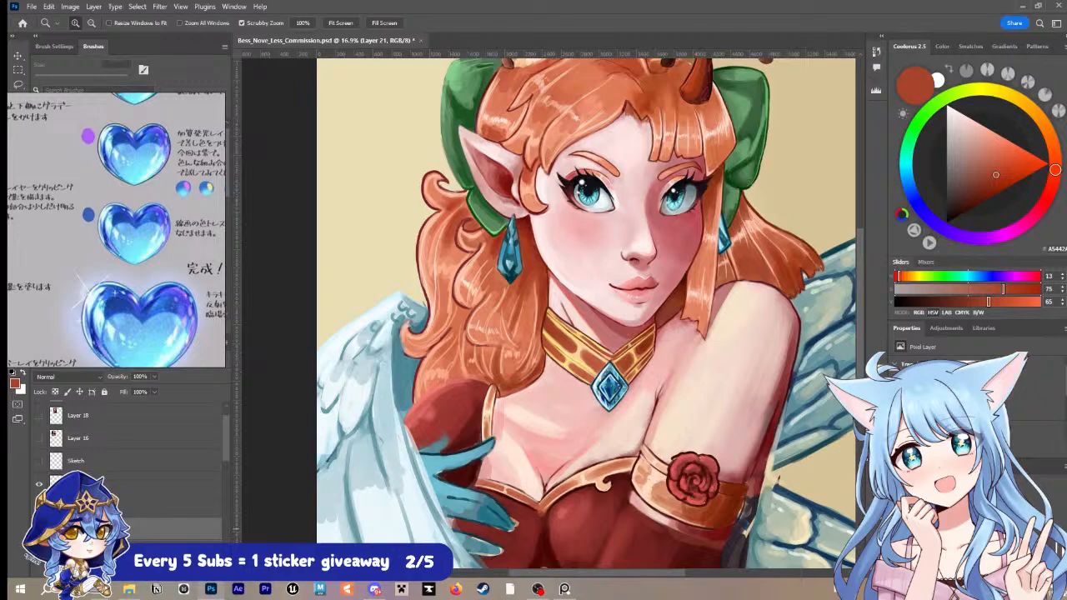
pyautogui.scroll(-6, 39, 528)
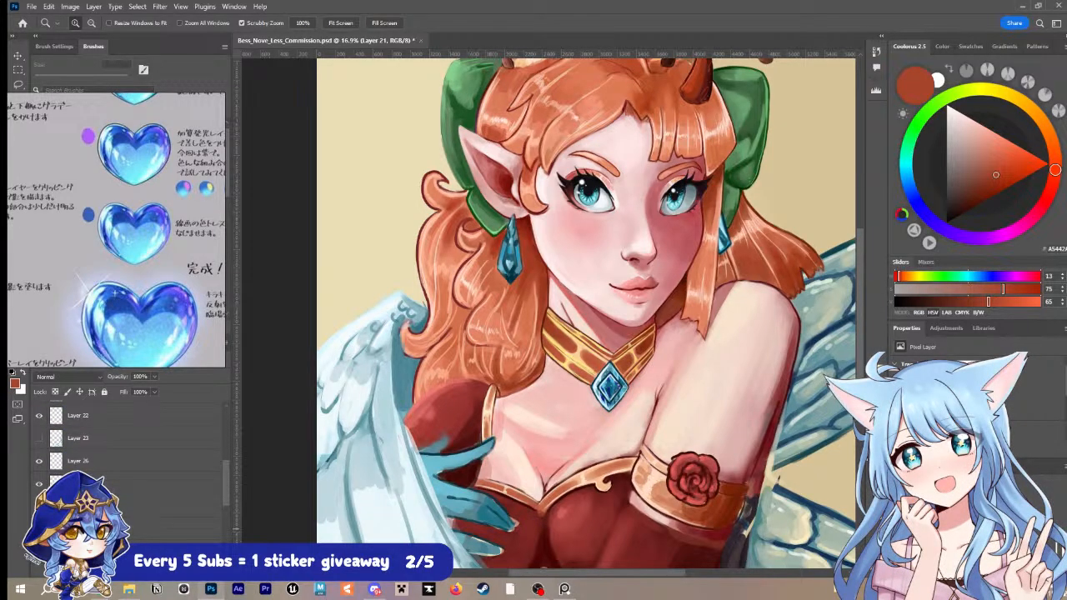
pyautogui.click(39, 506)
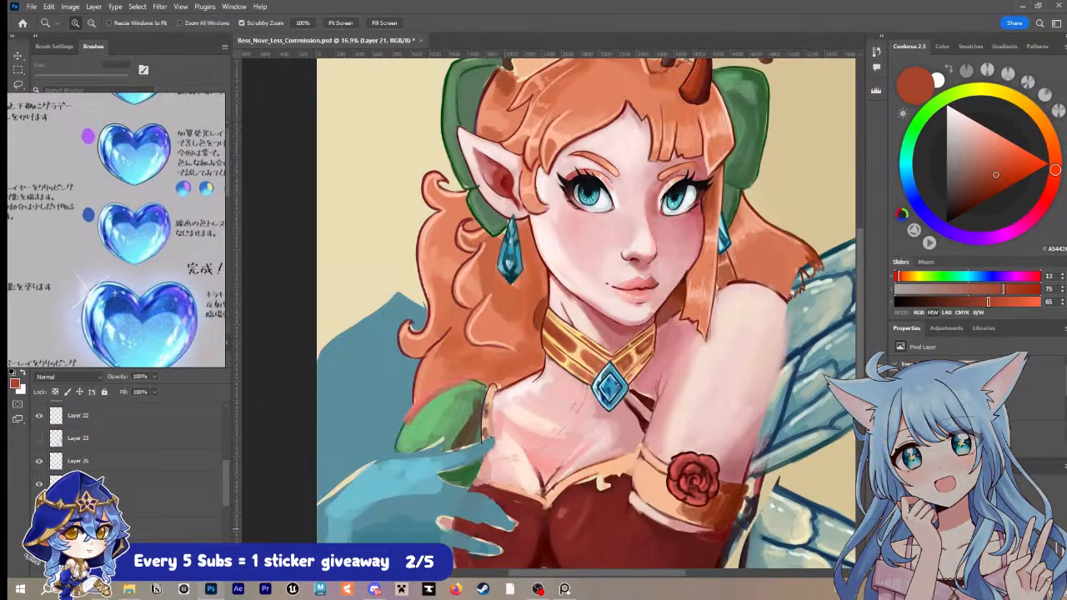
pyautogui.click(39, 507)
pyautogui.click(39, 507)
pyautogui.click(39, 507)
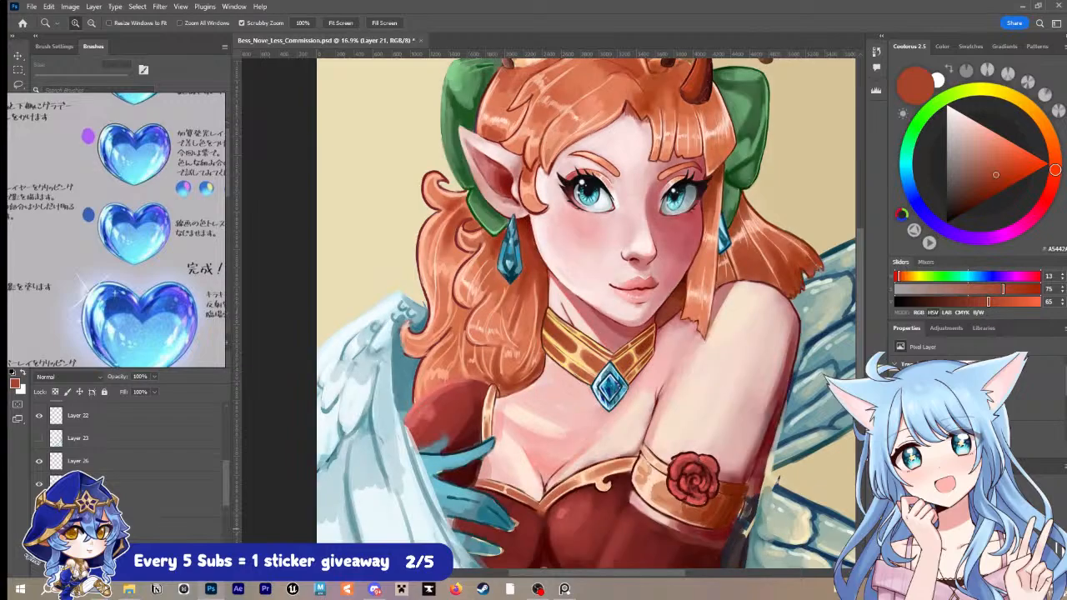
pyautogui.click(39, 506)
pyautogui.click(39, 507)
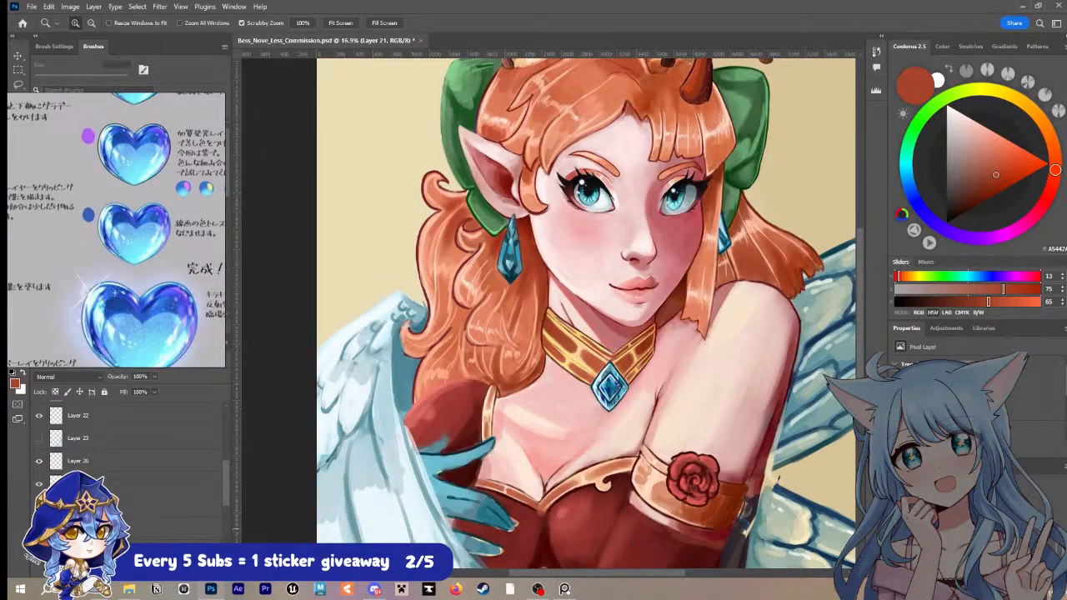
pyautogui.click(39, 506)
pyautogui.click(39, 507)
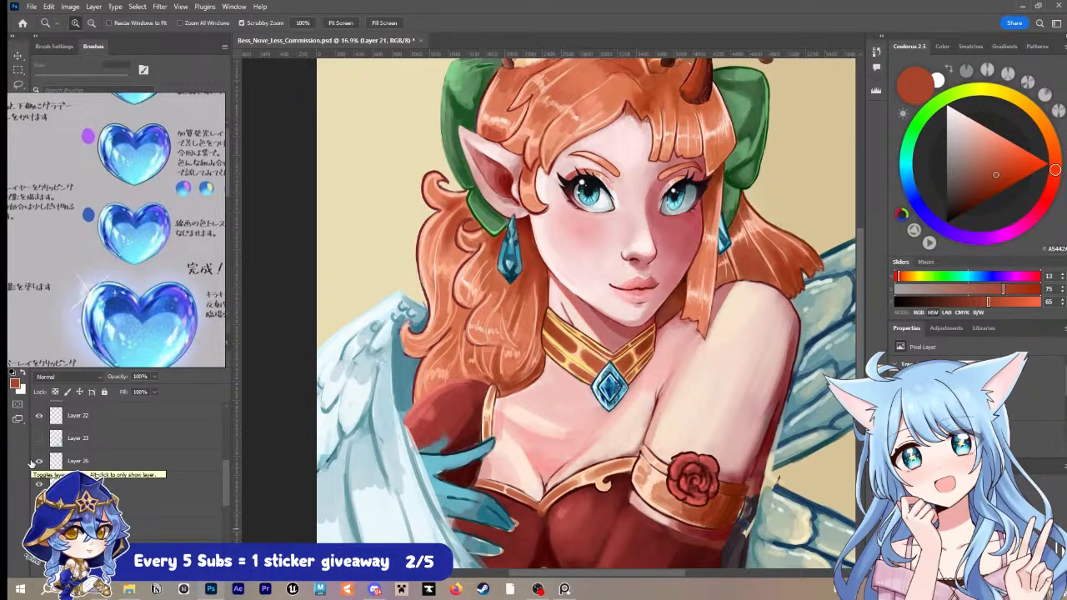
# Step: Inspect the face, ear and hair up close, and save the file
pyautogui.click(518, 175)
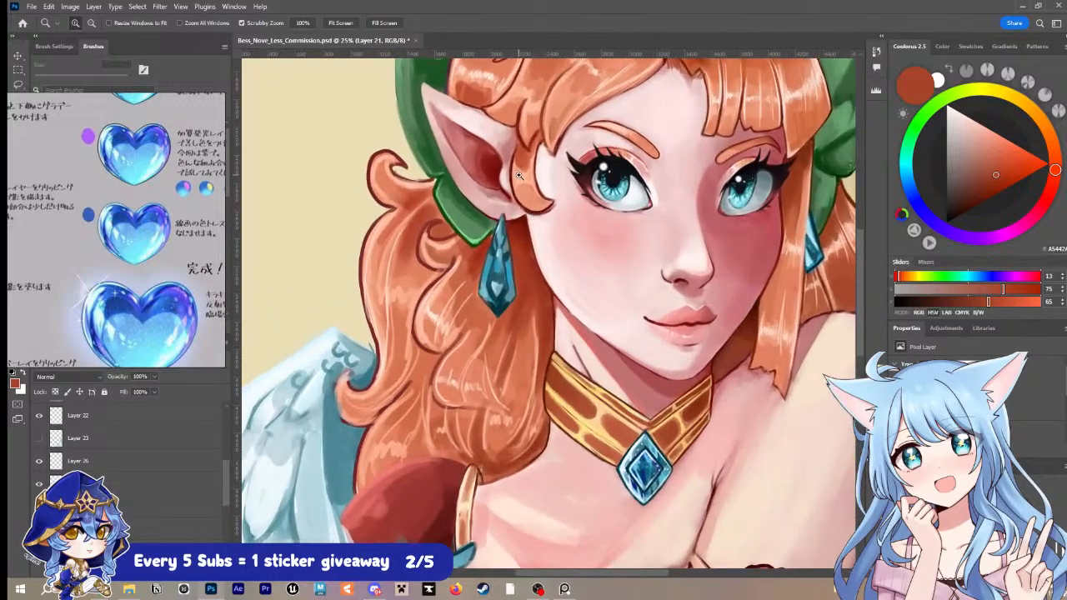
pyautogui.moveTo(523, 181); pyautogui.dragTo(503, 262)
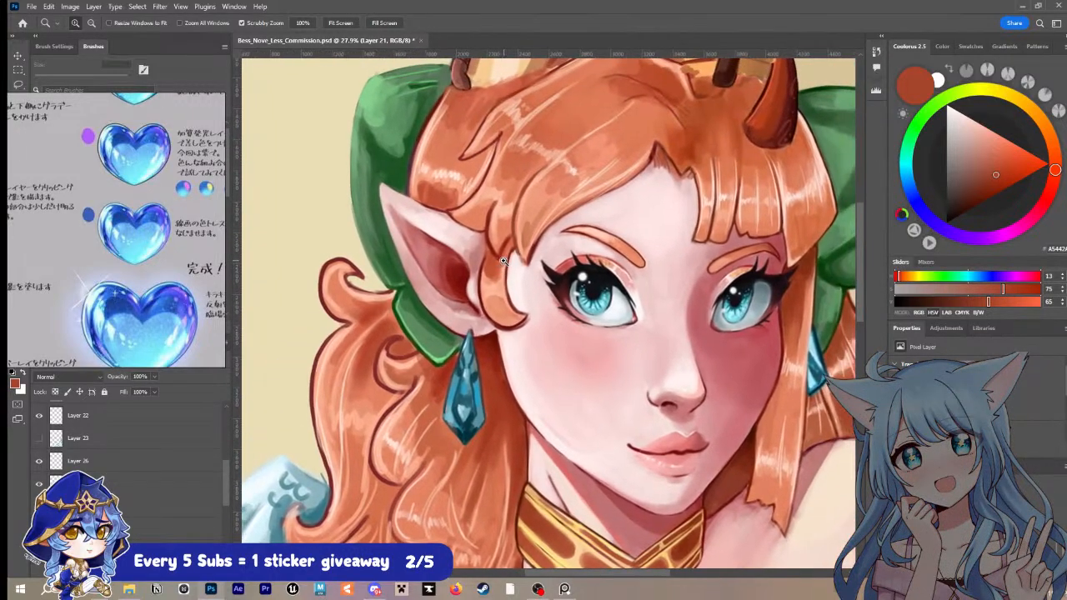
pyautogui.press('i')
pyautogui.moveTo(687, 335); pyautogui.dragTo(557, 267)
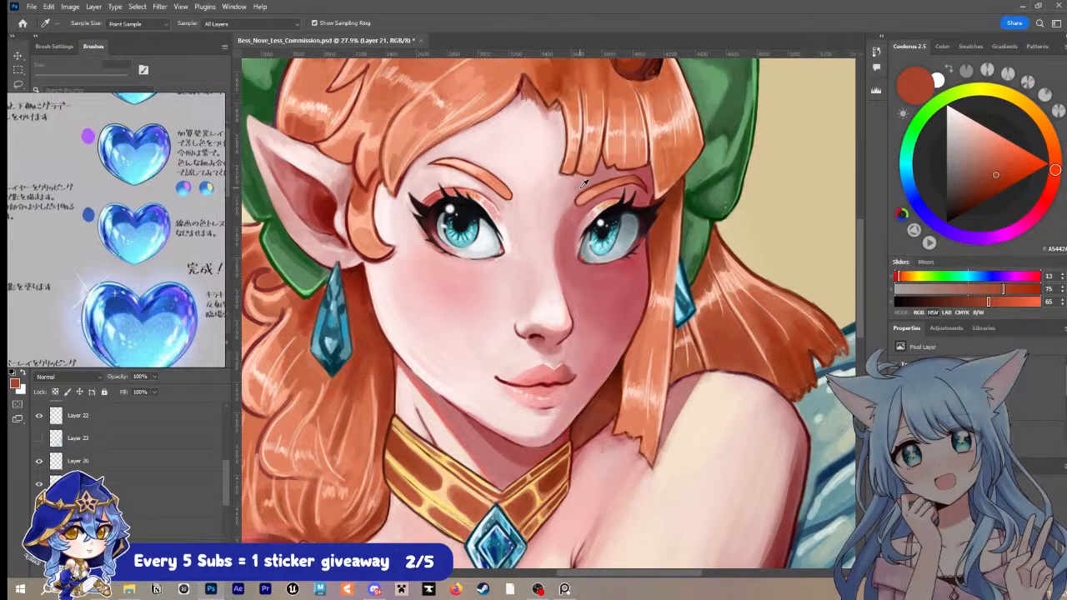
pyautogui.hotkey('ctrl', 's')
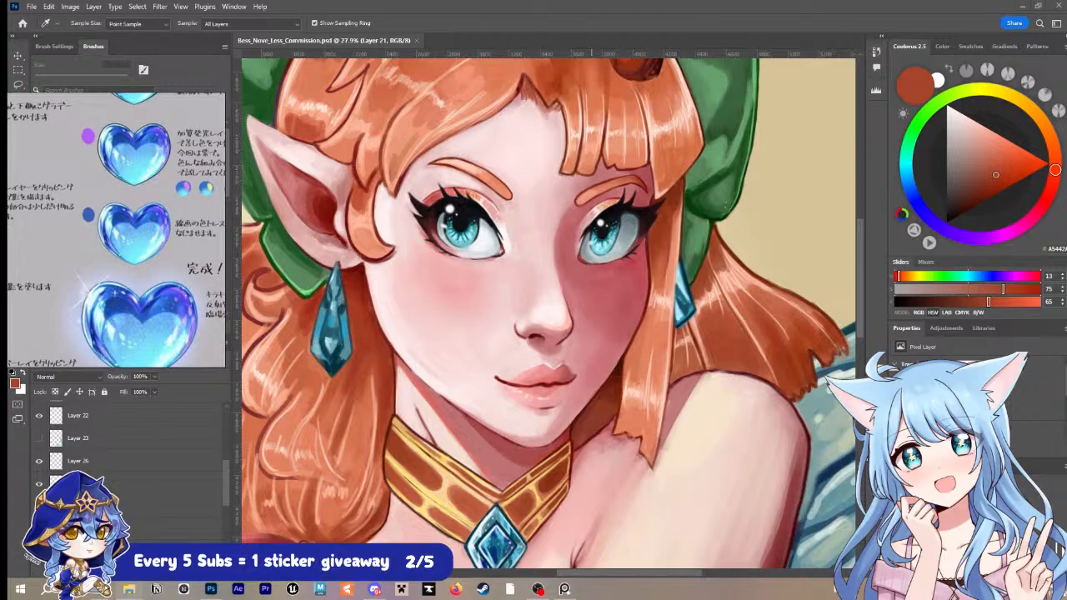
# Step: Move the heart reference image clear of the brush list, select the Hard Round Pressure Opacity brush and enlarge it to 70 px
pyautogui.moveTo(115, 293); pyautogui.dragTo(1066, 367)
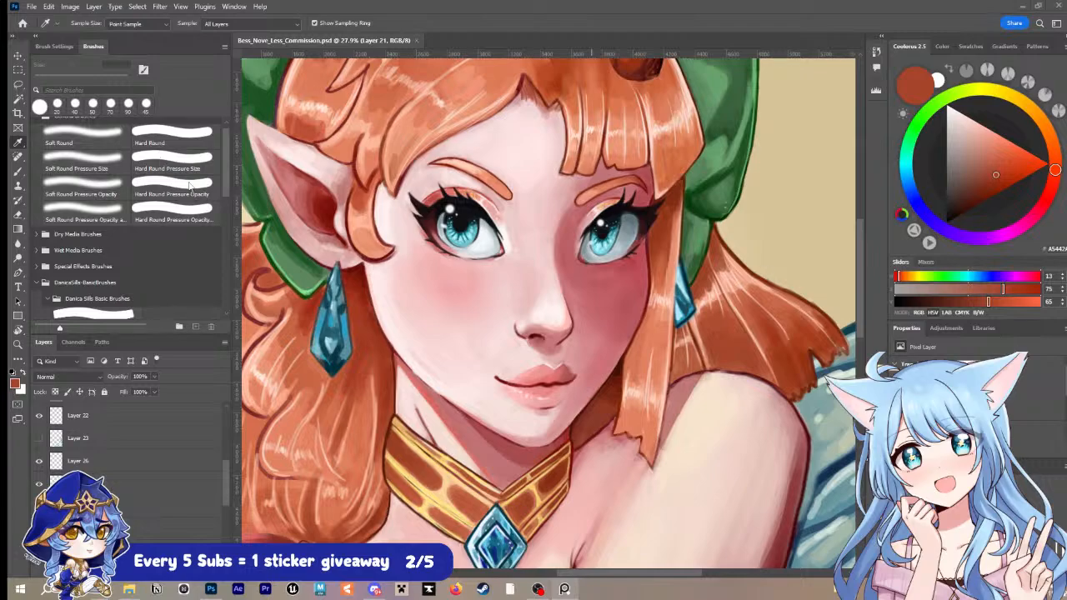
pyautogui.click(198, 210)
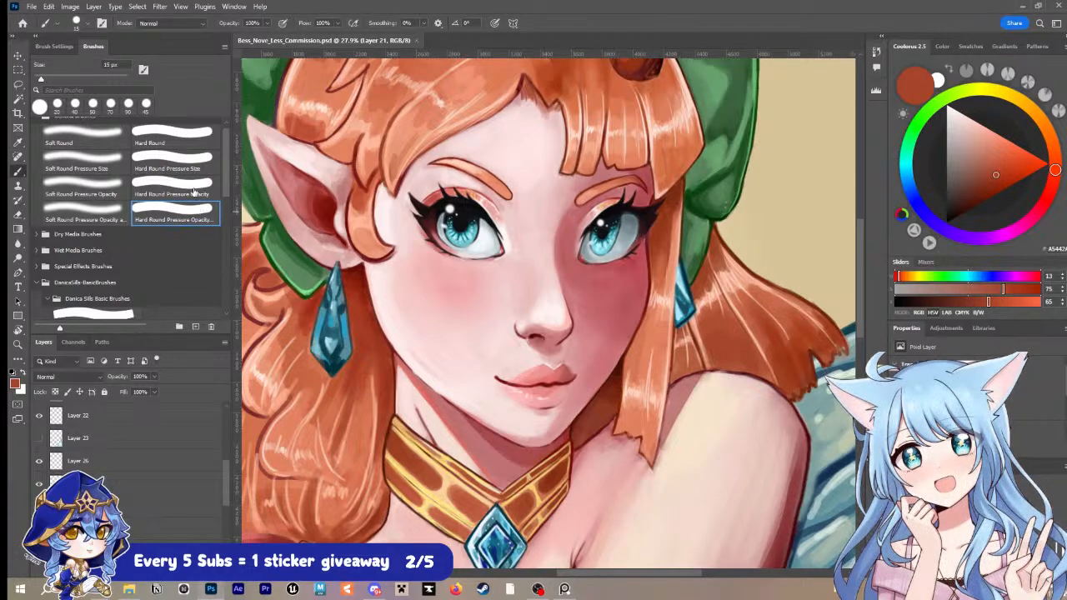
pyautogui.click(194, 186)
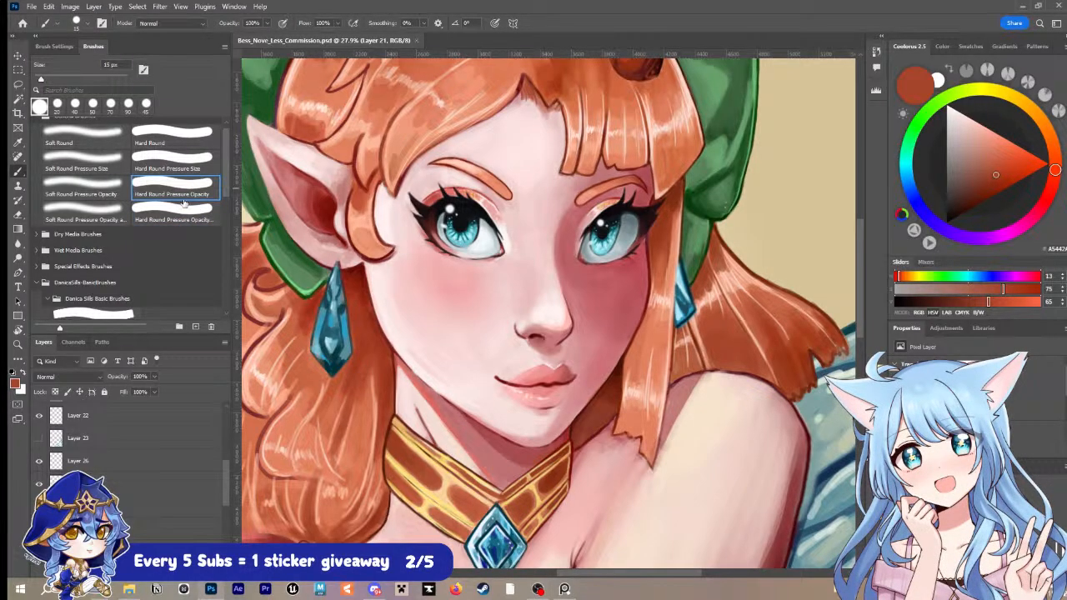
pyautogui.scroll(1, 100, 170)
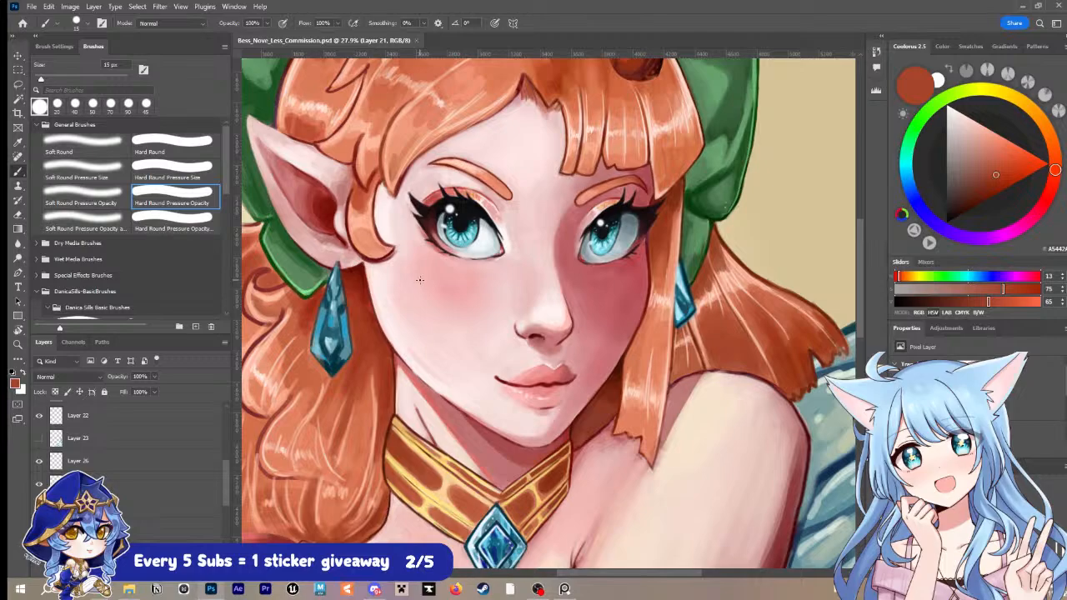
pyautogui.press(']')
pyautogui.press(']')
pyautogui.press(']')
pyautogui.press(']')
pyautogui.press(']')
pyautogui.press(']')
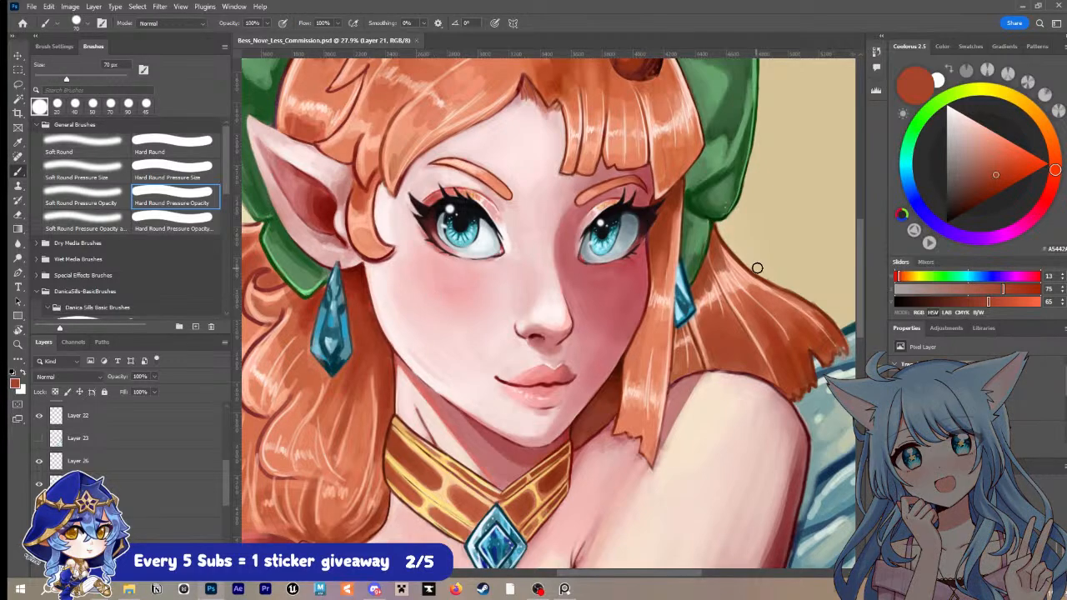
# Step: Paint a dark red test bar on the beige background beside the green bow with a 200 px brush
pyautogui.moveTo(767, 265); pyautogui.dragTo(634, 324)
pyautogui.click(1046, 197)
pyautogui.click(1003, 201)
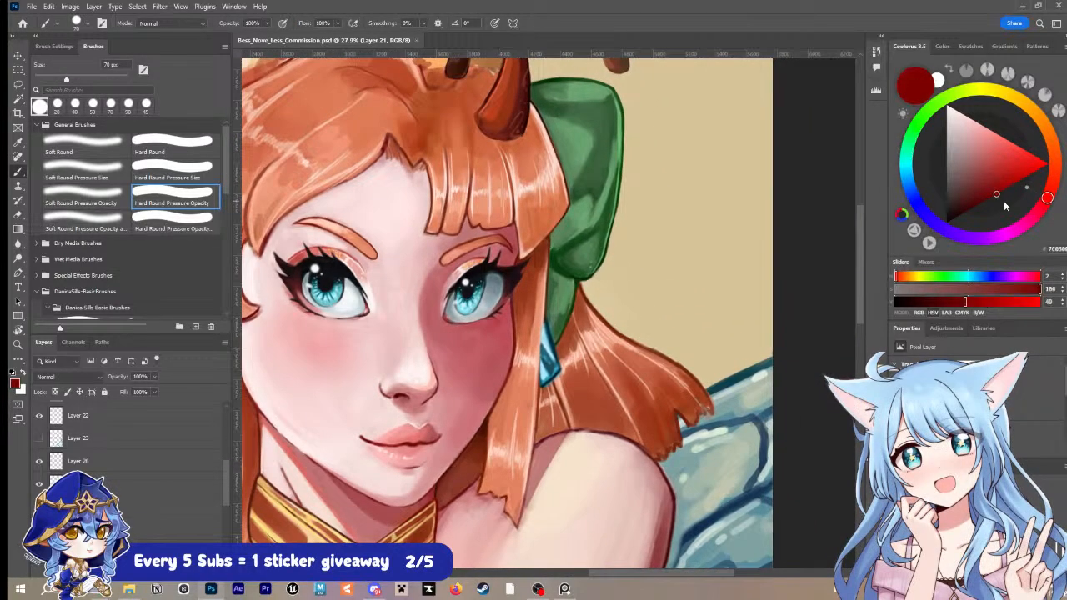
pyautogui.press(']')
pyautogui.press(']')
pyautogui.press(']')
pyautogui.press(']')
pyautogui.press(']')
pyautogui.press(']')
pyautogui.press(']')
pyautogui.moveTo(626, 275); pyautogui.dragTo(758, 242)
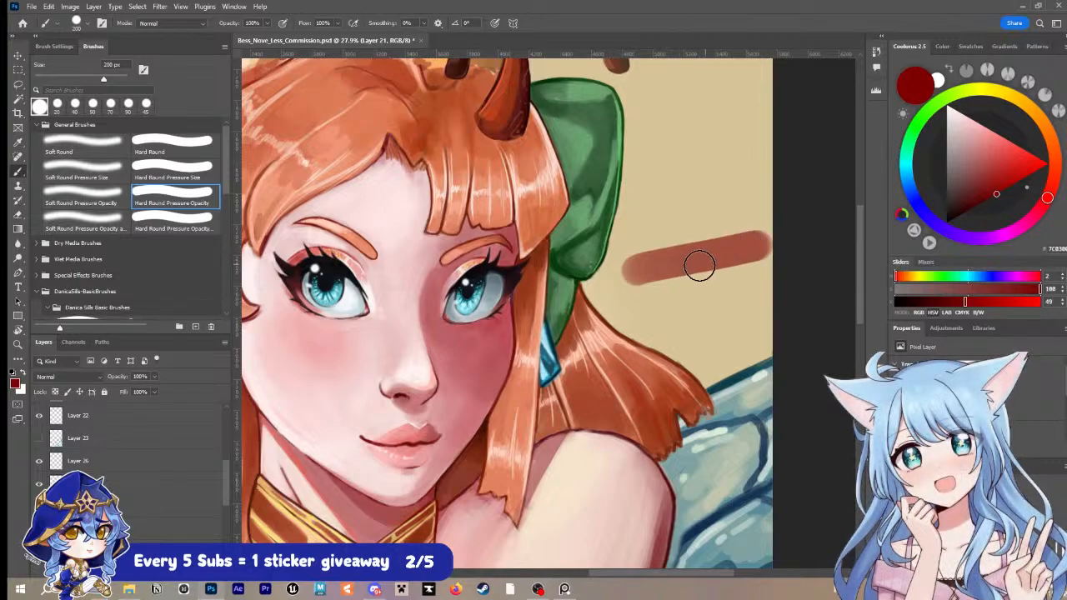
pyautogui.moveTo(635, 268); pyautogui.dragTo(733, 250)
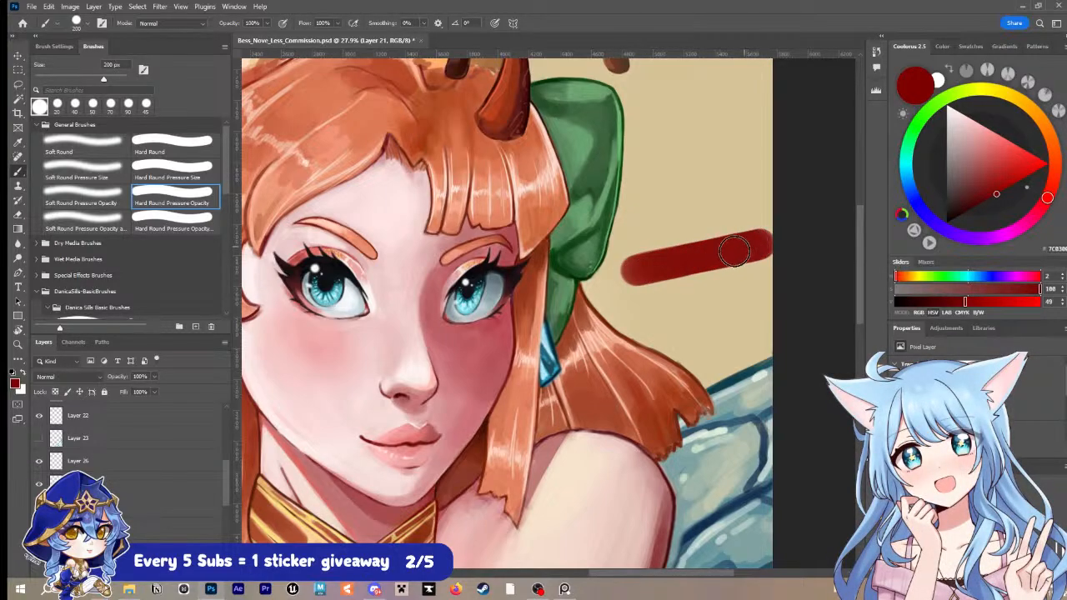
pyautogui.hotkey('ctrl', 'z')
pyautogui.moveTo(631, 272)
pyautogui.mouseDown()
pyautogui.moveTo(722, 251)
pyautogui.moveTo(625, 271)
pyautogui.moveTo(709, 254)
pyautogui.mouseUp()
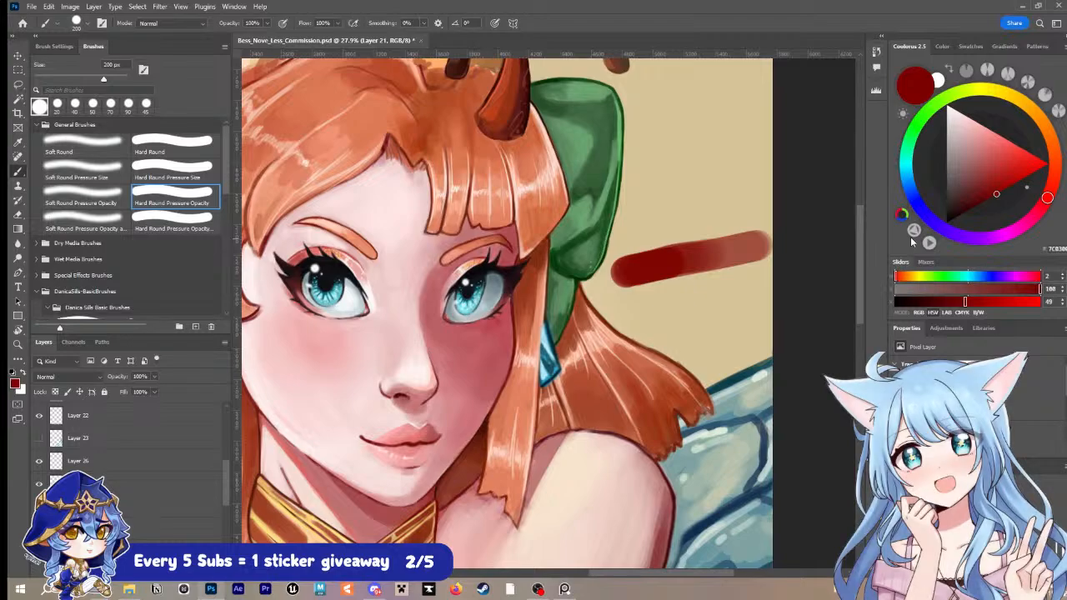
# Step: Layer brighter reds over one end of the test bar, then blend the transitions at 150 px with reds sampled from it
pyautogui.click(1024, 175)
pyautogui.moveTo(631, 267)
pyautogui.mouseDown()
pyautogui.moveTo(714, 256)
pyautogui.moveTo(631, 269)
pyautogui.mouseUp()
pyautogui.click(1032, 155)
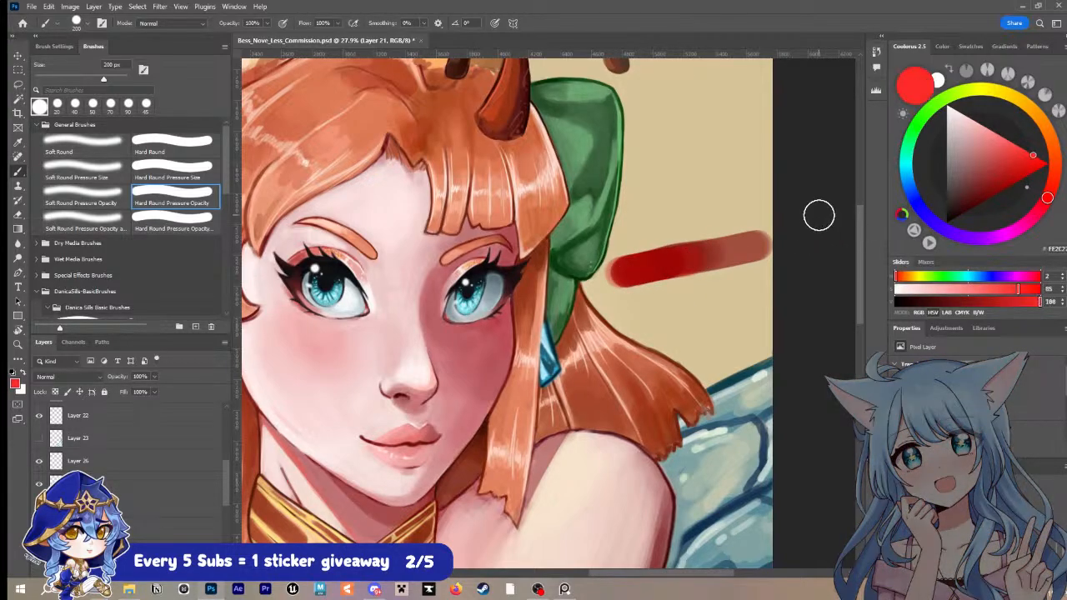
pyautogui.moveTo(619, 274)
pyautogui.mouseDown()
pyautogui.moveTo(775, 241)
pyautogui.moveTo(619, 271)
pyautogui.moveTo(699, 262)
pyautogui.moveTo(669, 265)
pyautogui.mouseUp()
pyautogui.click(1007, 146)
pyautogui.press('[')
pyautogui.press('[')
pyautogui.keyDown('alt'); pyautogui.click(670, 261); pyautogui.keyUp('alt')
pyautogui.keyDown('alt'); pyautogui.click(664, 260); pyautogui.keyUp('alt')
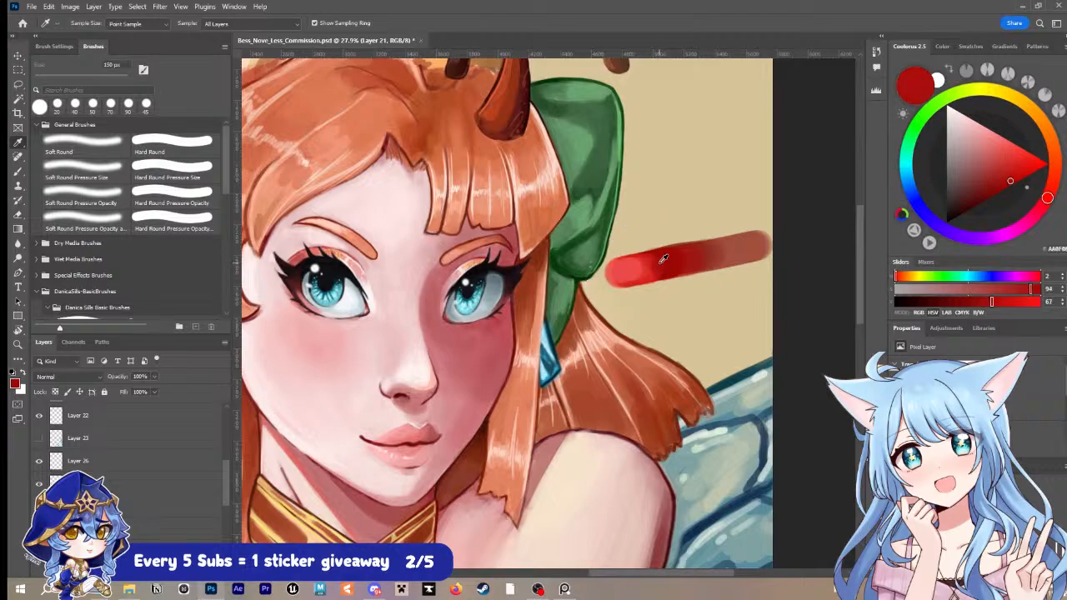
pyautogui.keyDown('alt'); pyautogui.click(639, 269); pyautogui.keyUp('alt')
pyautogui.moveTo(642, 263); pyautogui.dragTo(656, 263)
pyautogui.keyDown('alt'); pyautogui.click(624, 275); pyautogui.keyUp('alt')
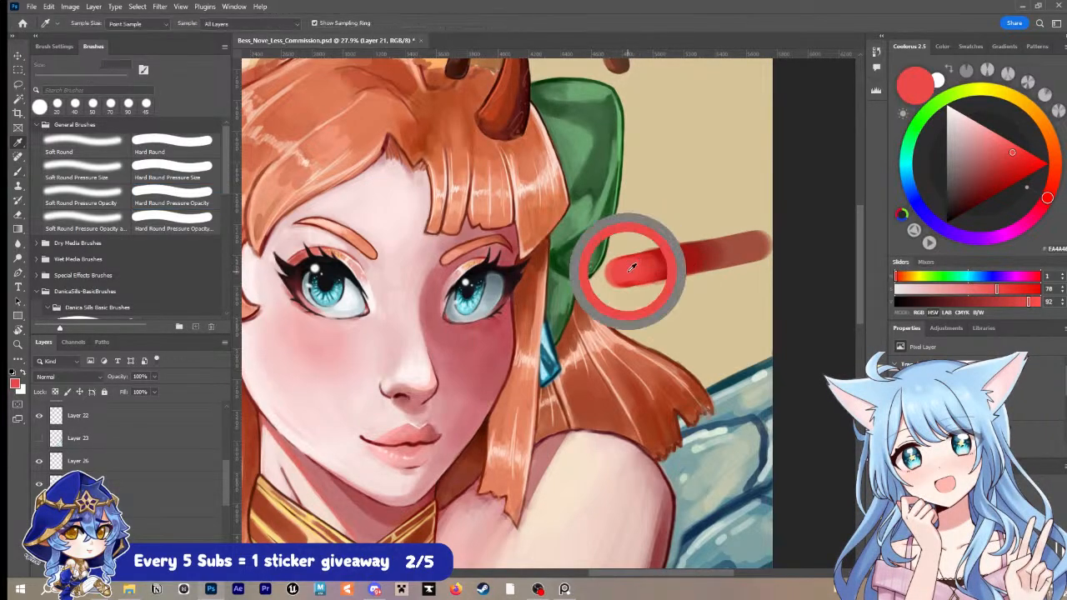
# Step: Choose a pale pink and reduce the brush to 50 px and smaller to add fine highlights at the test bar's bright end
pyautogui.click(956, 136)
pyautogui.press('[')
pyautogui.press('[')
pyautogui.press('[')
pyautogui.press('[')
pyautogui.press('[')
pyautogui.press('[')
pyautogui.press('[')
pyautogui.press('[')
pyautogui.press('[')
pyautogui.press('[')
pyautogui.press('[')
pyautogui.press('[')
pyautogui.press('[')
pyautogui.press('[')
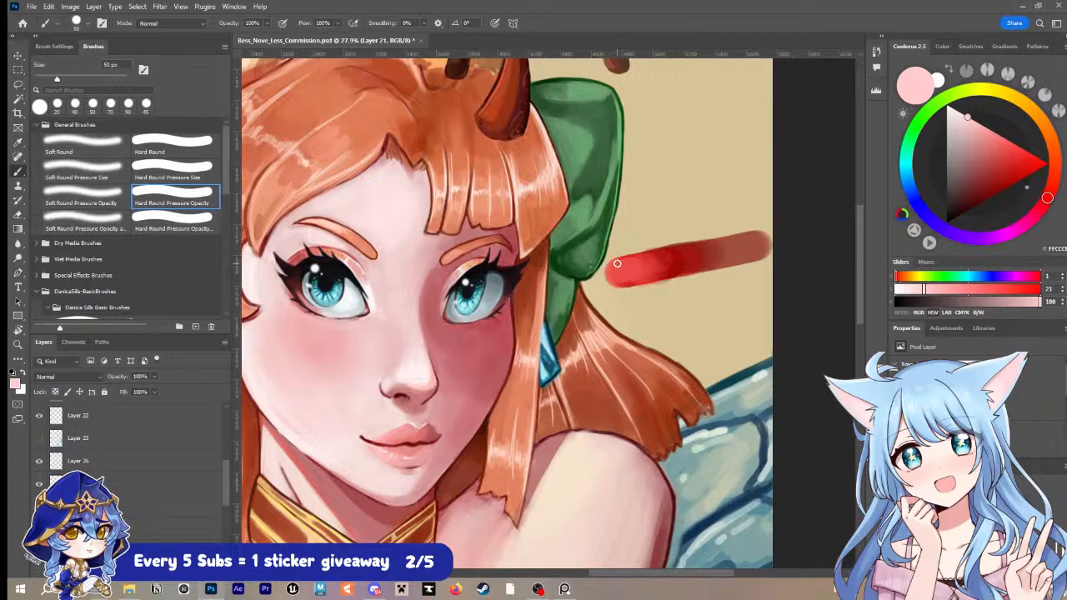
pyautogui.press('[')
pyautogui.press('[')
# Step: Sample the test bar's dark red, darken it further and outline the bar's edge with an 8 px brush
pyautogui.press('i')
pyautogui.click(707, 255)
pyautogui.click(984, 201)
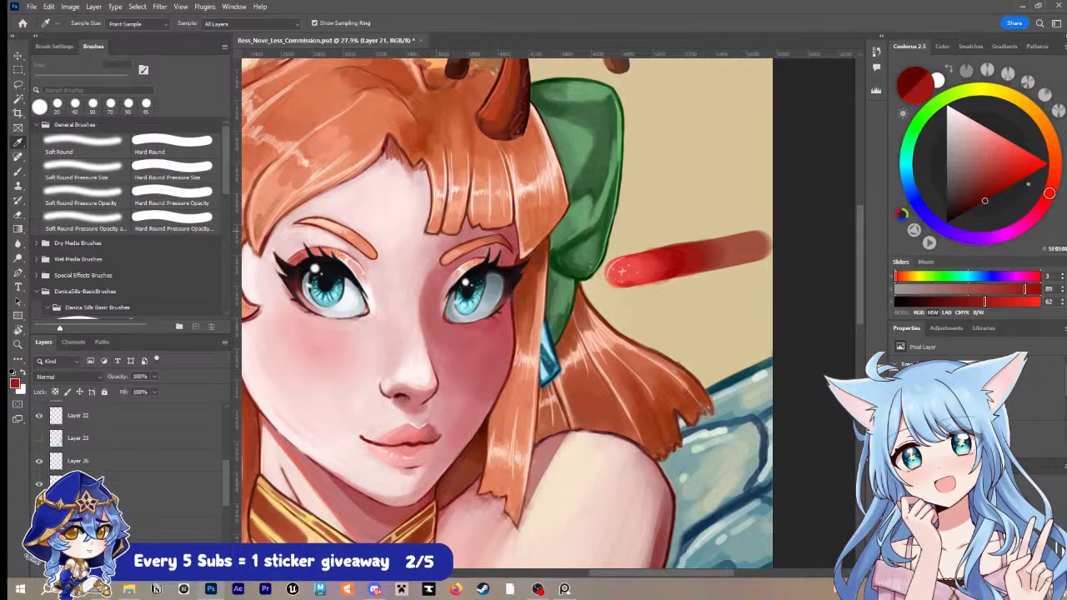
pyautogui.press('b')
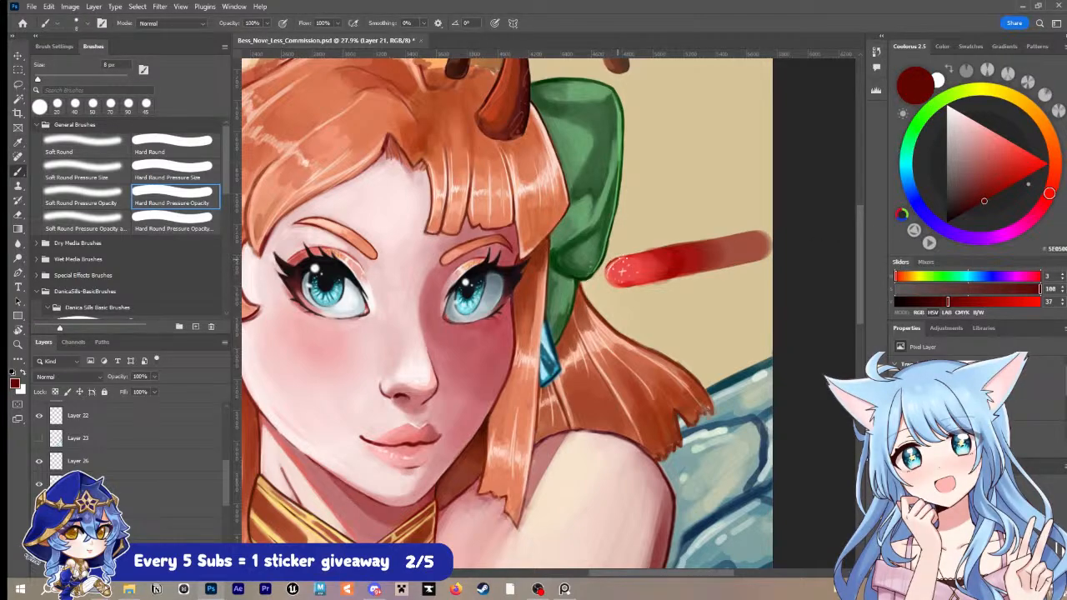
pyautogui.moveTo(617, 265)
pyautogui.mouseDown()
pyautogui.moveTo(651, 250)
pyautogui.moveTo(607, 271)
pyautogui.moveTo(624, 285)
pyautogui.moveTo(691, 272)
pyautogui.mouseUp()
pyautogui.press('i')
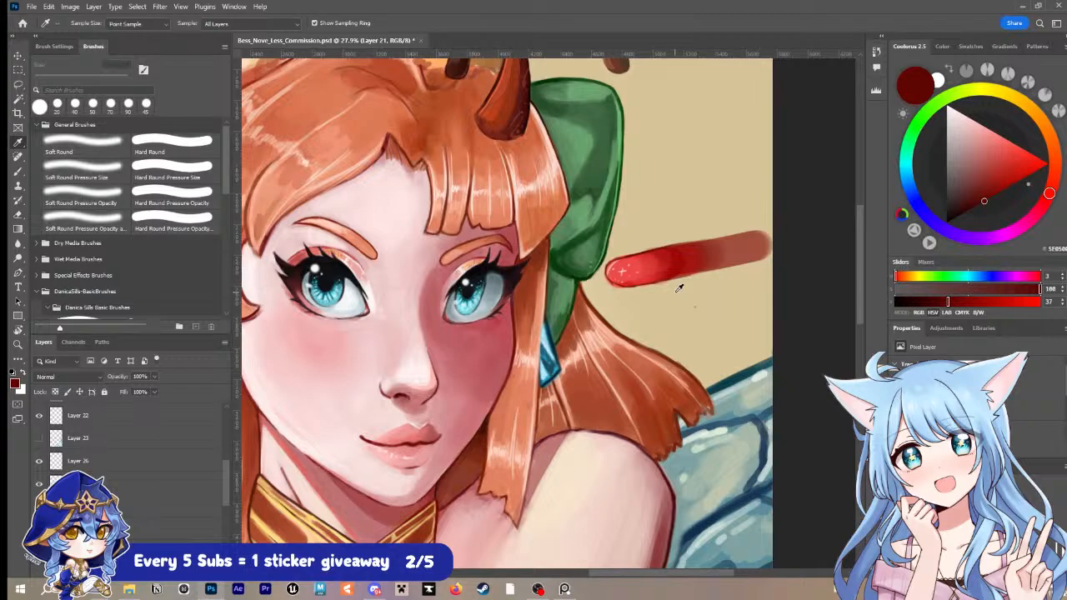
# Step: Erase the whole red test bar from the beige background
pyautogui.press('e')
pyautogui.moveTo(632, 267)
pyautogui.mouseDown()
pyautogui.moveTo(606, 277)
pyautogui.moveTo(670, 255)
pyautogui.moveTo(716, 268)
pyautogui.moveTo(786, 223)
pyautogui.moveTo(787, 244)
pyautogui.moveTo(711, 276)
pyautogui.mouseUp()
pyautogui.moveTo(608, 280); pyautogui.dragTo(631, 248)
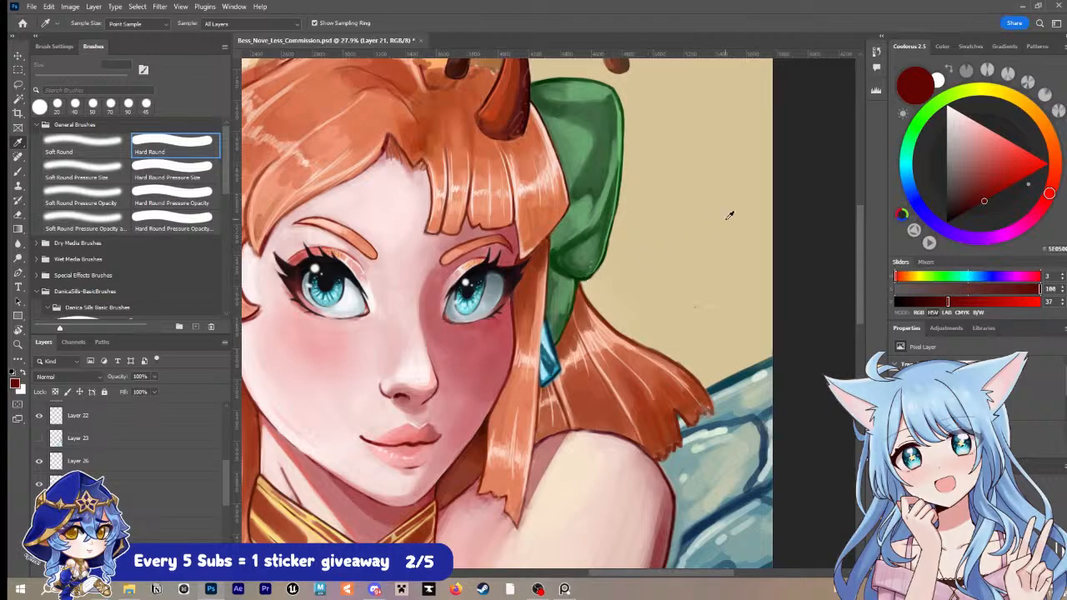
# Step: Try a short vertical dark red line on the background with the Soft Round brush at 10 px, and undo it
pyautogui.click(94, 157)
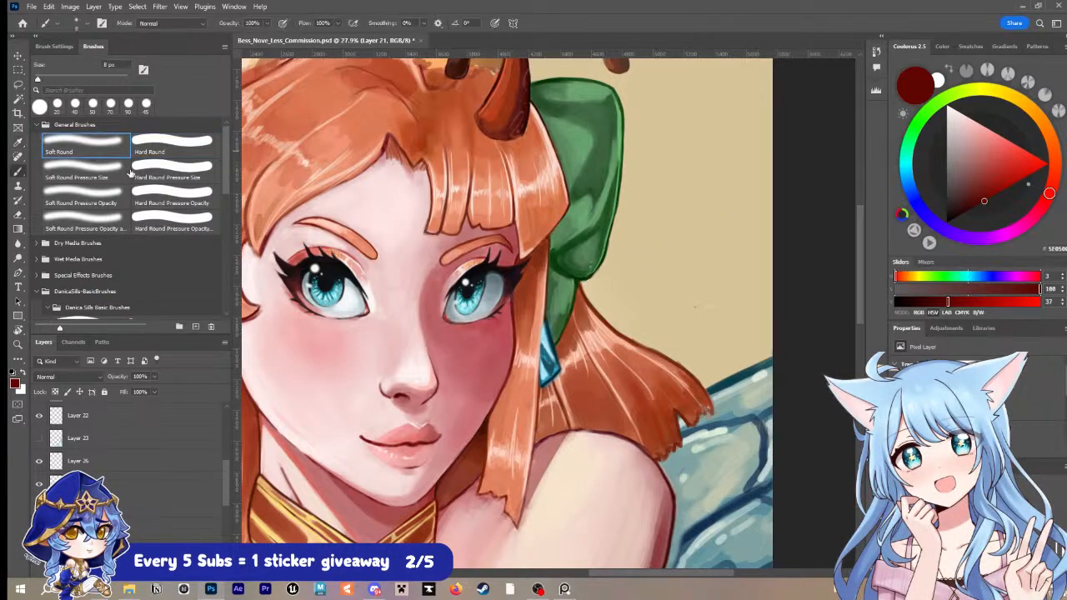
pyautogui.press(']')
pyautogui.press(']')
pyautogui.moveTo(651, 209); pyautogui.dragTo(650, 258)
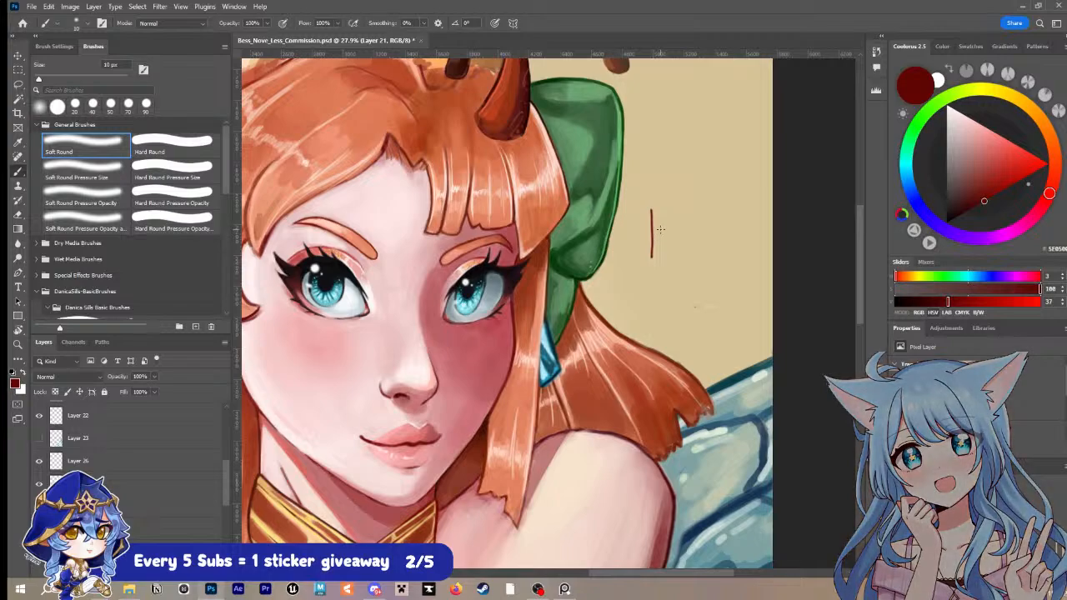
pyautogui.hotkey('ctrl', 'z')
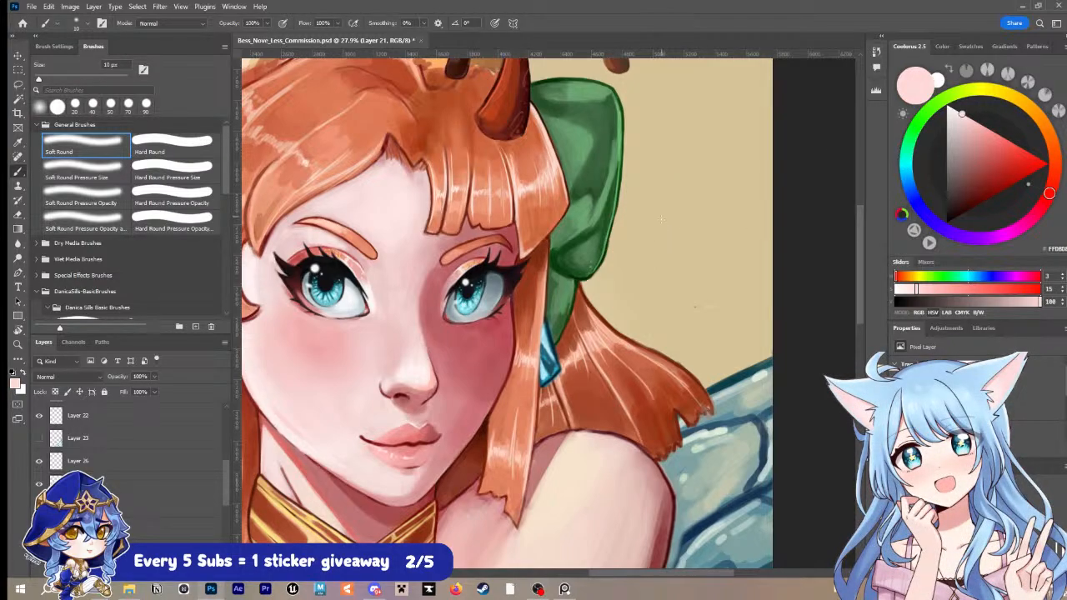
# Step: Try a larger pale pink stroke on the background, undo it and reduce the Soft Round brush to 5 px
pyautogui.press(']')
pyautogui.press(']')
pyautogui.moveTo(655, 192)
pyautogui.mouseDown()
pyautogui.moveTo(654, 236)
pyautogui.moveTo(677, 223)
pyautogui.mouseUp()
pyautogui.press('[')
pyautogui.press('[')
pyautogui.hotkey('ctrl', 'z')
pyautogui.press('[')
pyautogui.press('[')
pyautogui.press('[')
pyautogui.press('[')
pyautogui.press('[')
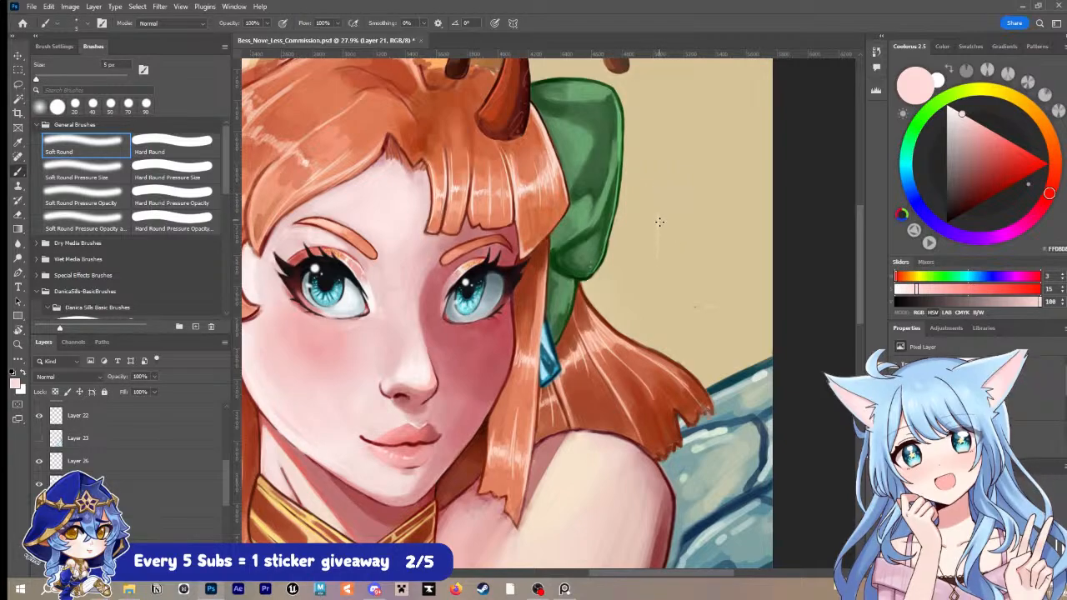
# Step: Draw thin vertical test strokes at 5 px on the background, switching from pale pink to near-white
pyautogui.moveTo(658, 220); pyautogui.dragTo(657, 260)
pyautogui.click(952, 108)
pyautogui.moveTo(658, 190); pyautogui.dragTo(659, 244)
pyautogui.moveTo(673, 182); pyautogui.dragTo(674, 256)
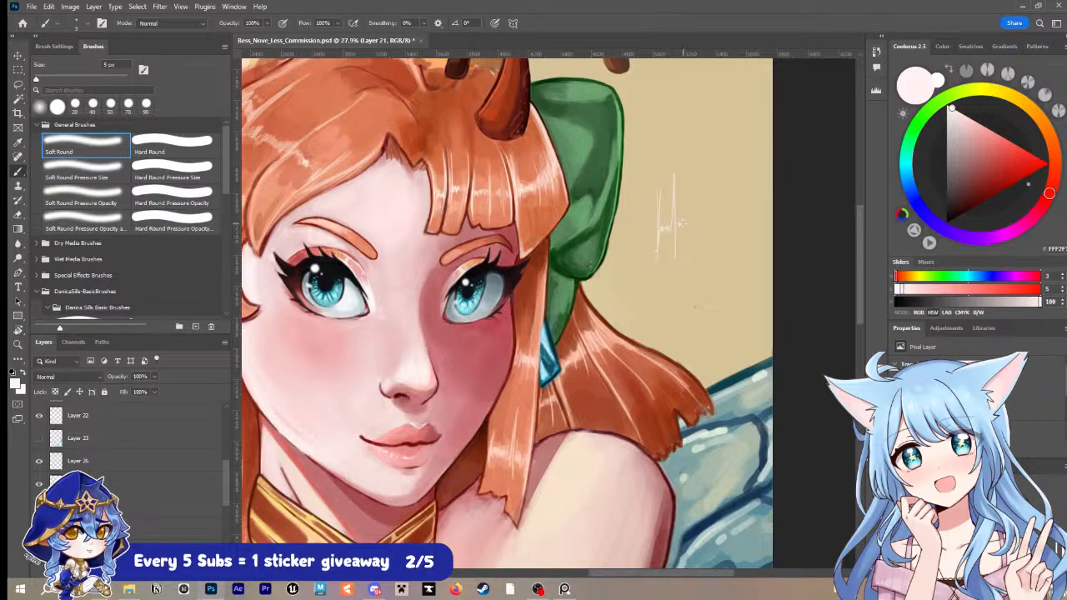
pyautogui.moveTo(689, 179)
pyautogui.mouseDown()
pyautogui.moveTo(690, 247)
pyautogui.moveTo(704, 222)
pyautogui.moveTo(702, 250)
pyautogui.mouseUp()
# Step: Undo all the thin pale test strokes on the background and save the file
pyautogui.hotkey('ctrl', 'z')
pyautogui.hotkey('ctrl', 'z')
pyautogui.hotkey('ctrl', 'z')
pyautogui.hotkey('ctrl', 'z')
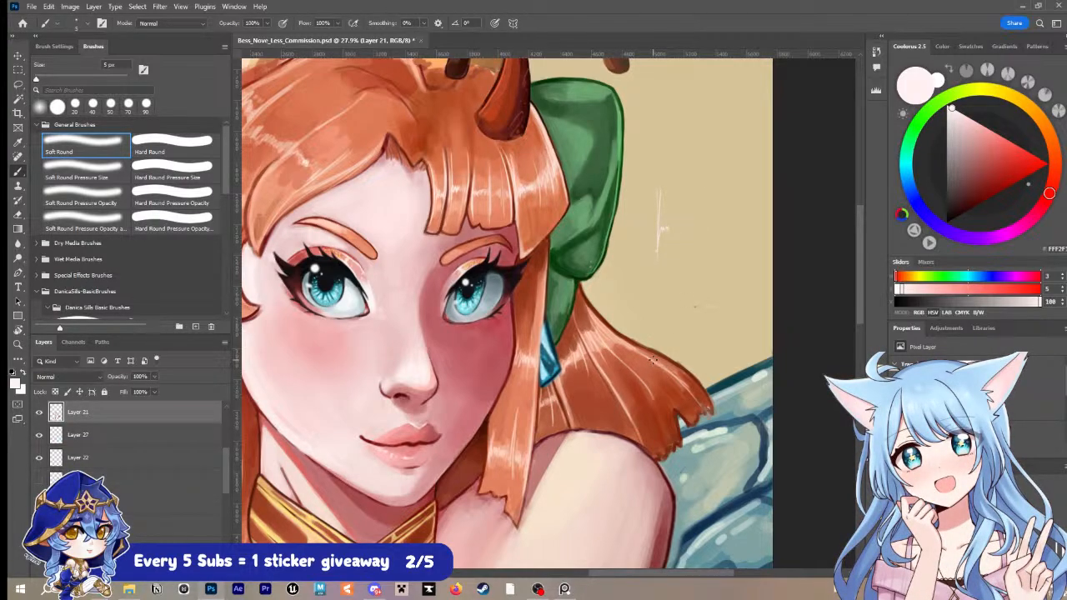
pyautogui.hotkey('ctrl', 'z')
pyautogui.hotkey('ctrl', 'z')
pyautogui.hotkey('ctrl', 's')
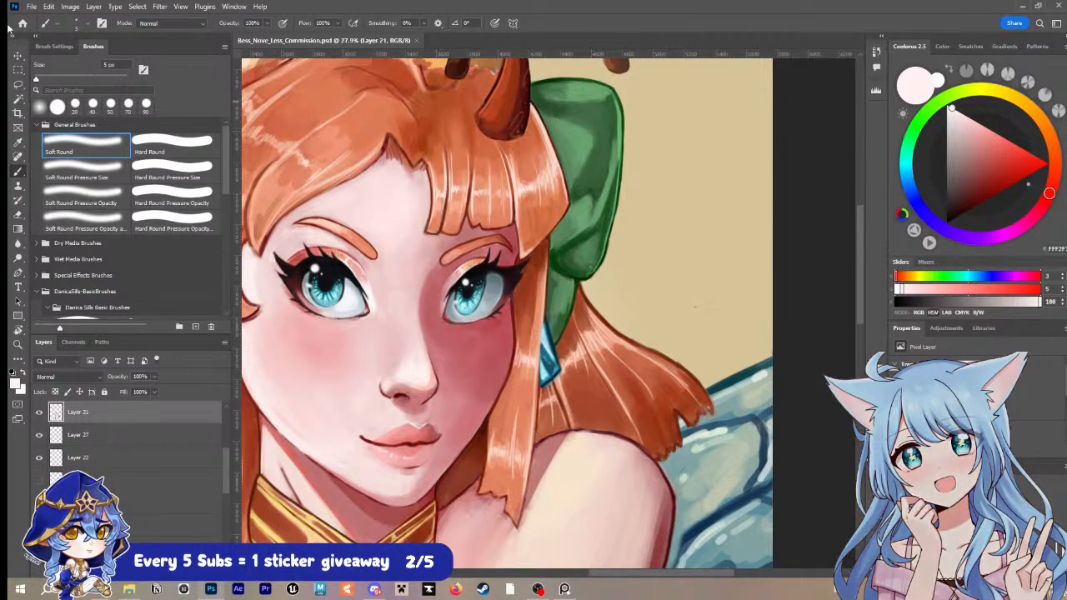
# Step: Open the painting study Zyra Study 2.psdc alongside the commission
pyautogui.click(32, 7)
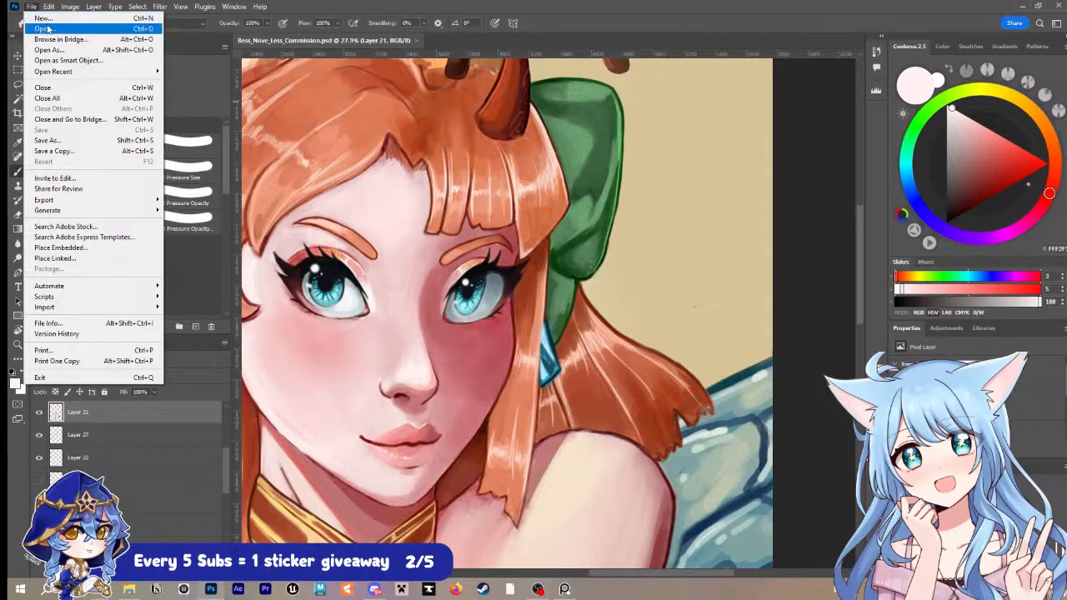
pyautogui.click(55, 33)
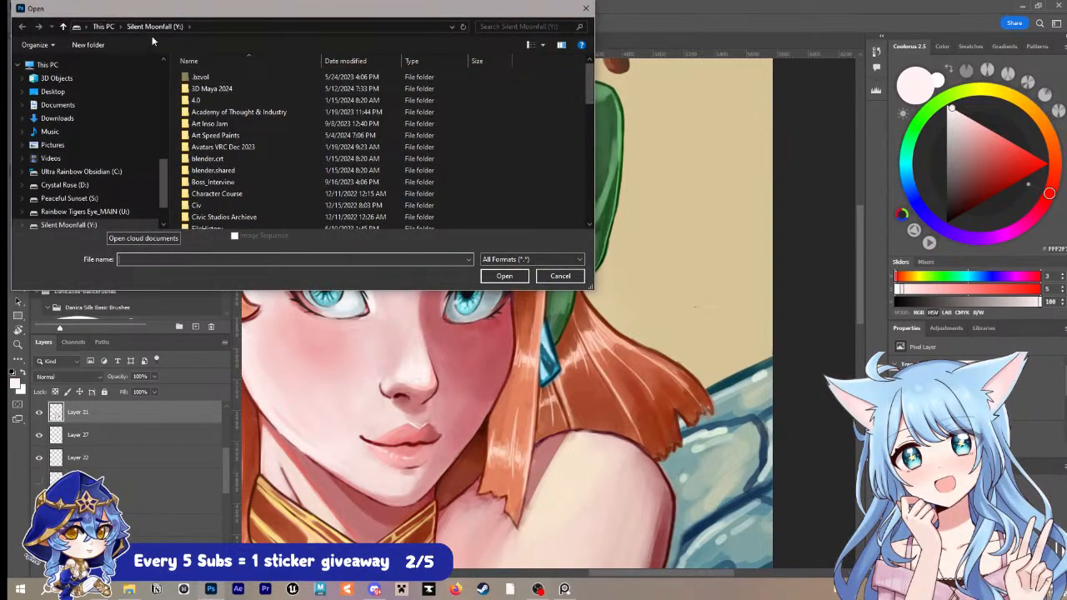
pyautogui.moveTo(179, 8); pyautogui.dragTo(185, 8)
pyautogui.press('Escape')
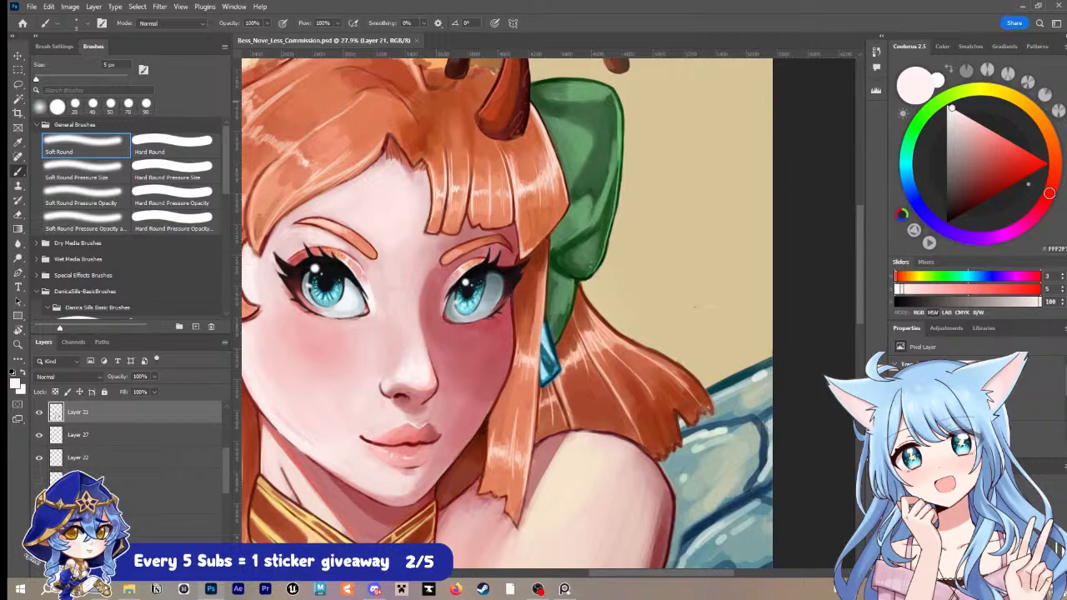
pyautogui.hotkey('ctrl', 'o')
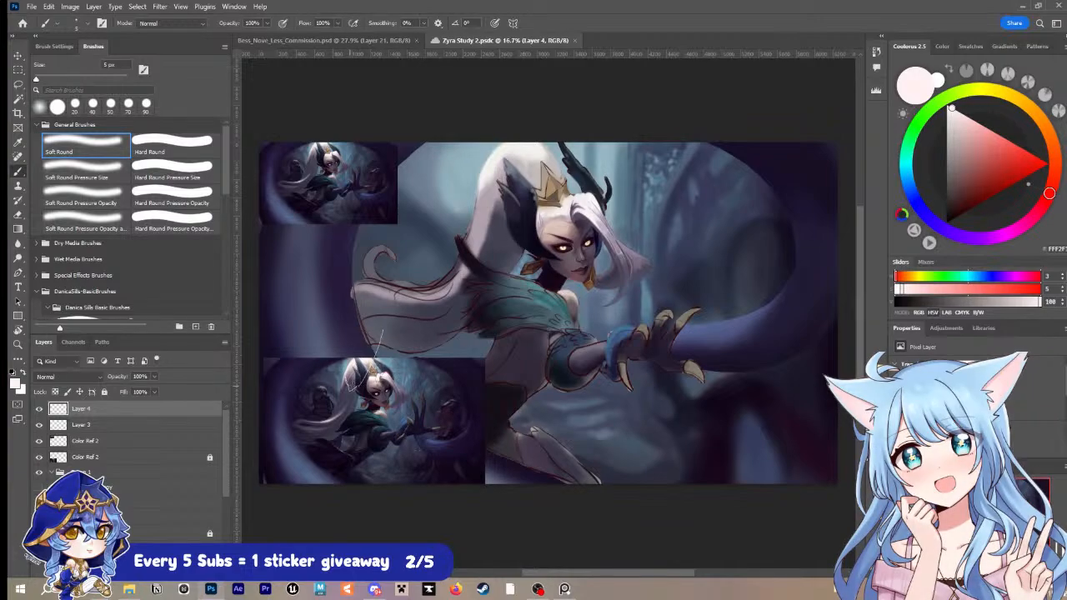
# Step: Examine the study's painted face, hair and shoulder up close, along with the embedded reference image and its guide lines
pyautogui.scroll(5, 603, 276)
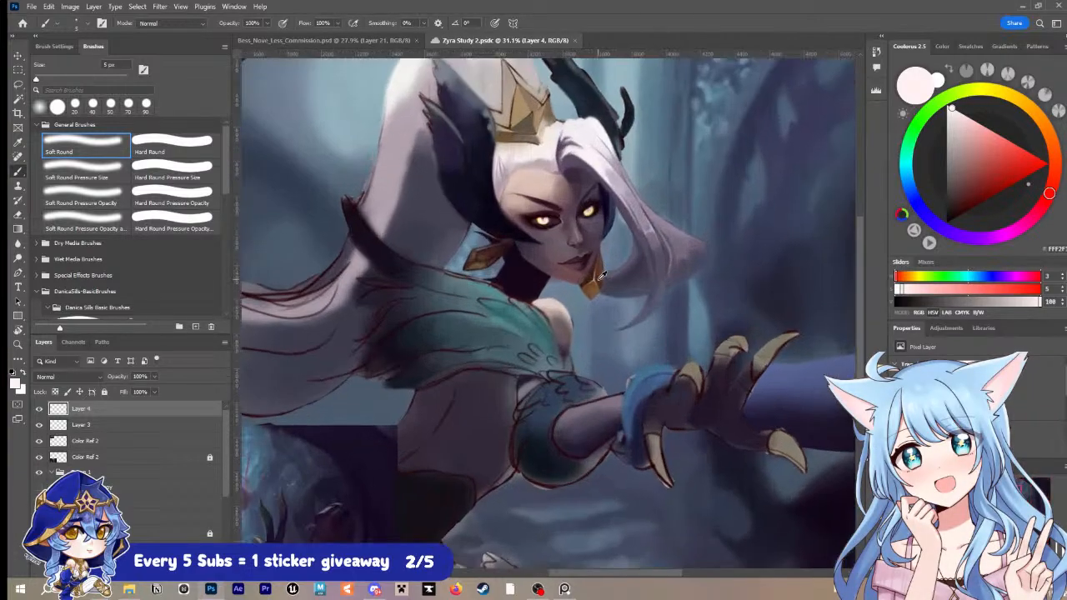
pyautogui.scroll(3, 617, 276)
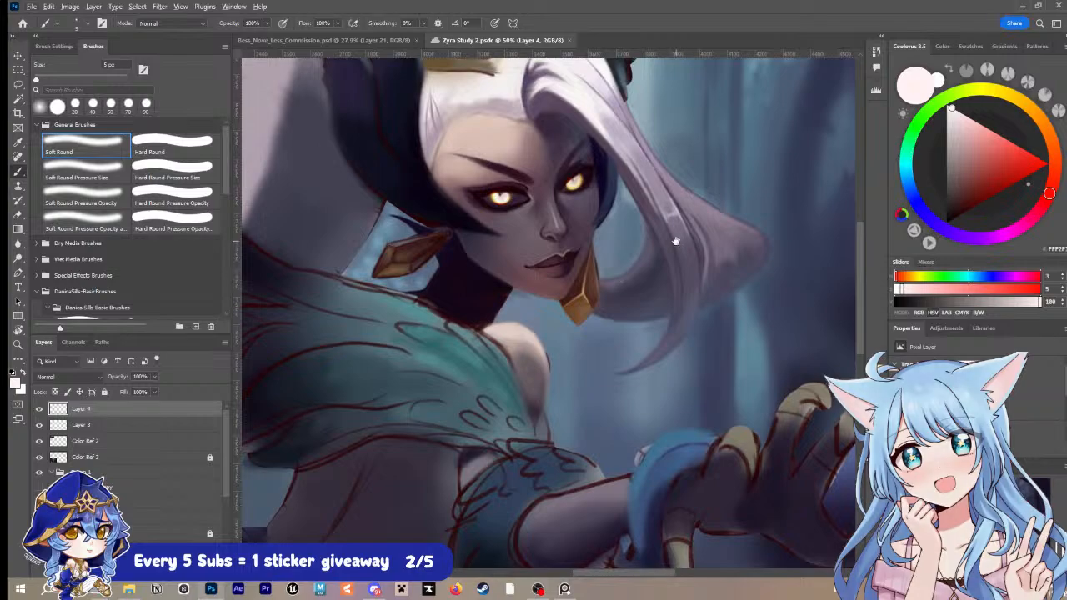
pyautogui.moveTo(664, 240); pyautogui.dragTo(628, 319)
pyautogui.scroll(-4, 523, 364)
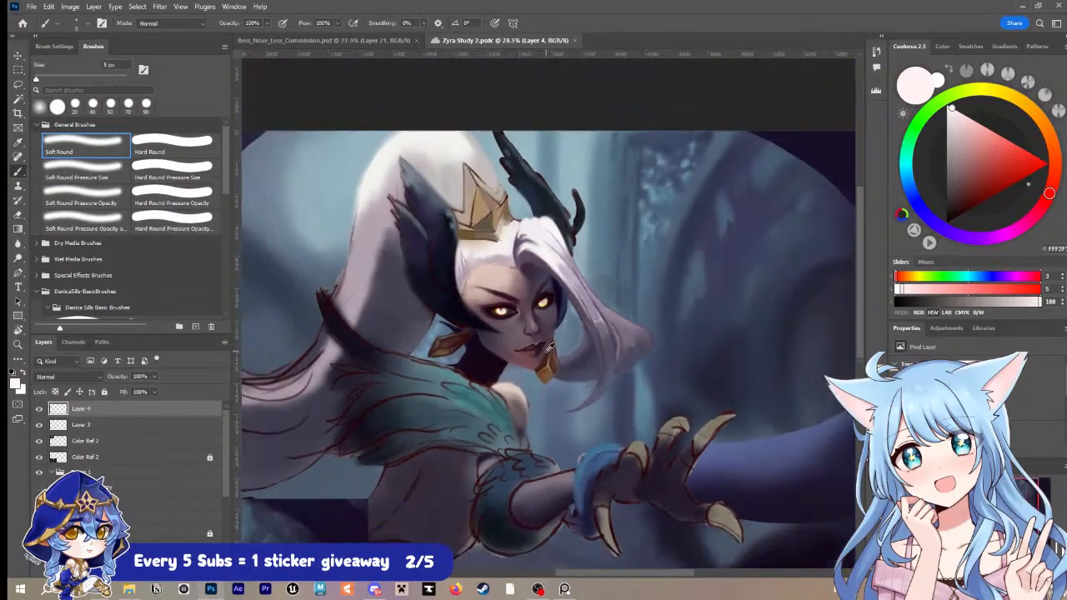
pyautogui.moveTo(452, 440); pyautogui.dragTo(615, 319)
pyautogui.scroll(1, 400, 388)
pyautogui.scroll(2, 400, 388)
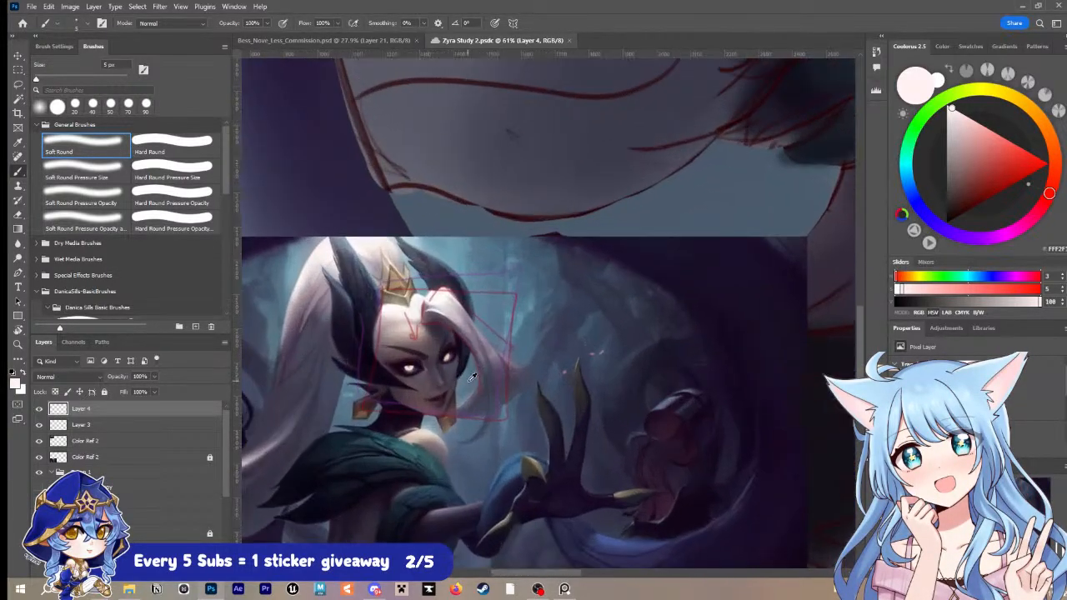
pyautogui.scroll(2, 382, 371)
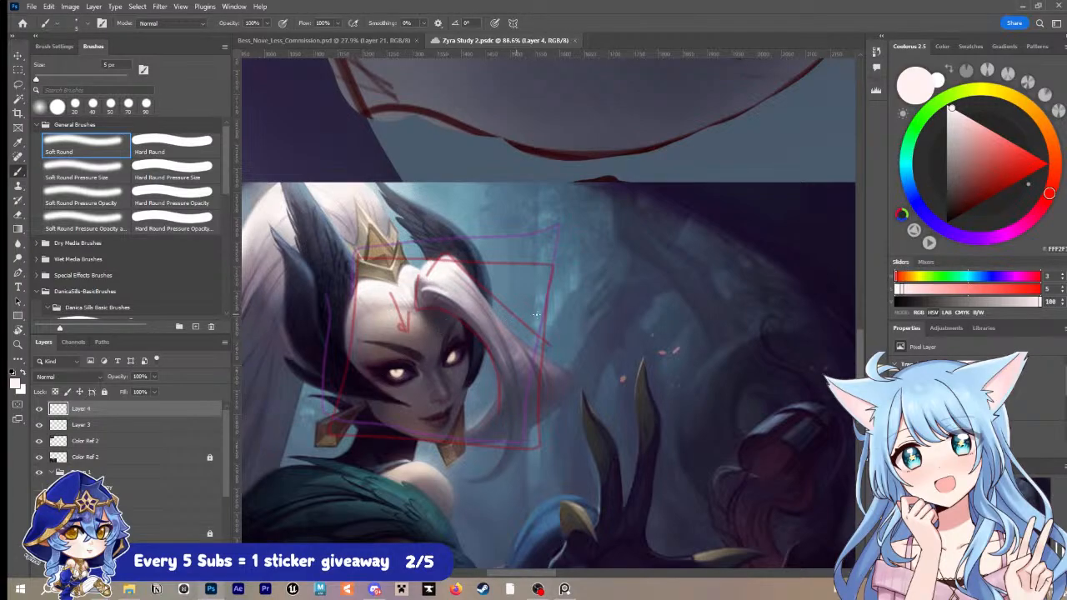
pyautogui.scroll(-3, 595, 310)
pyautogui.scroll(3, 595, 310)
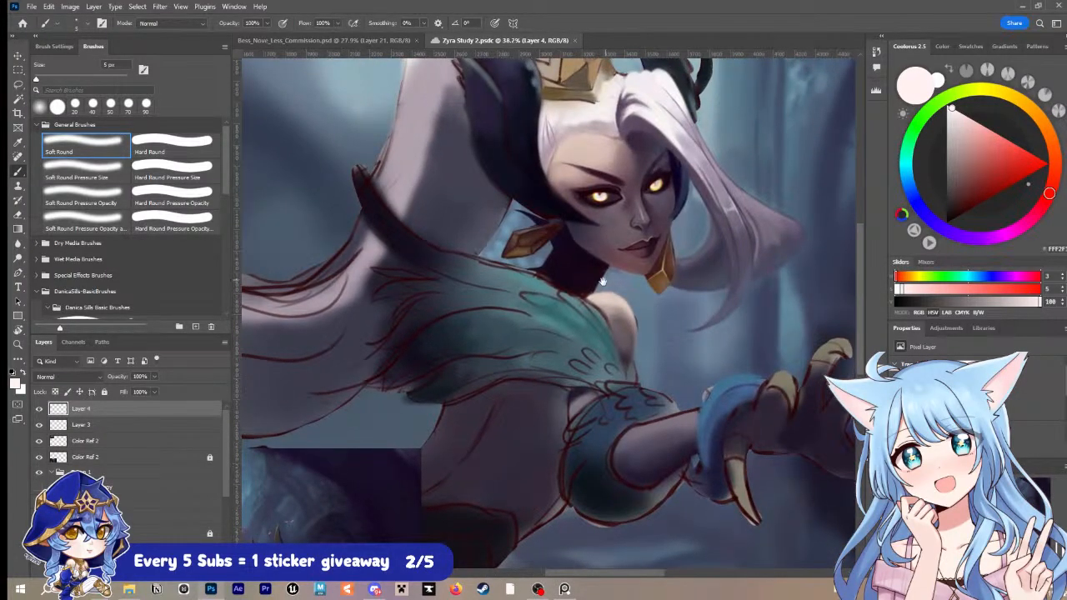
pyautogui.scroll(1, 520, 353)
pyautogui.scroll(-3, 530, 341)
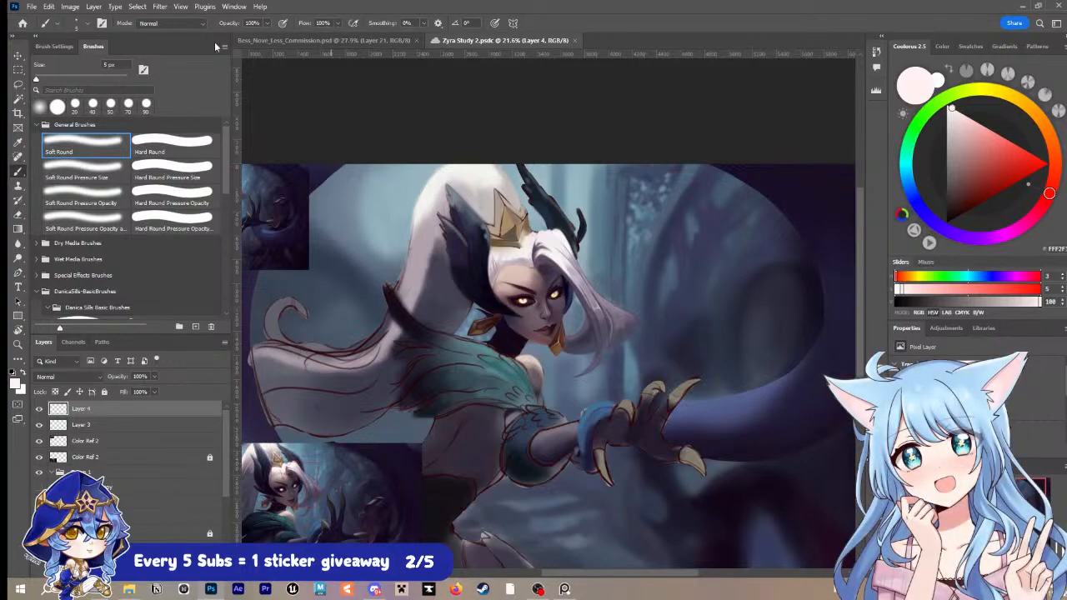
# Step: Return to the commission document, select all layers except the background and group them
pyautogui.click(306, 41)
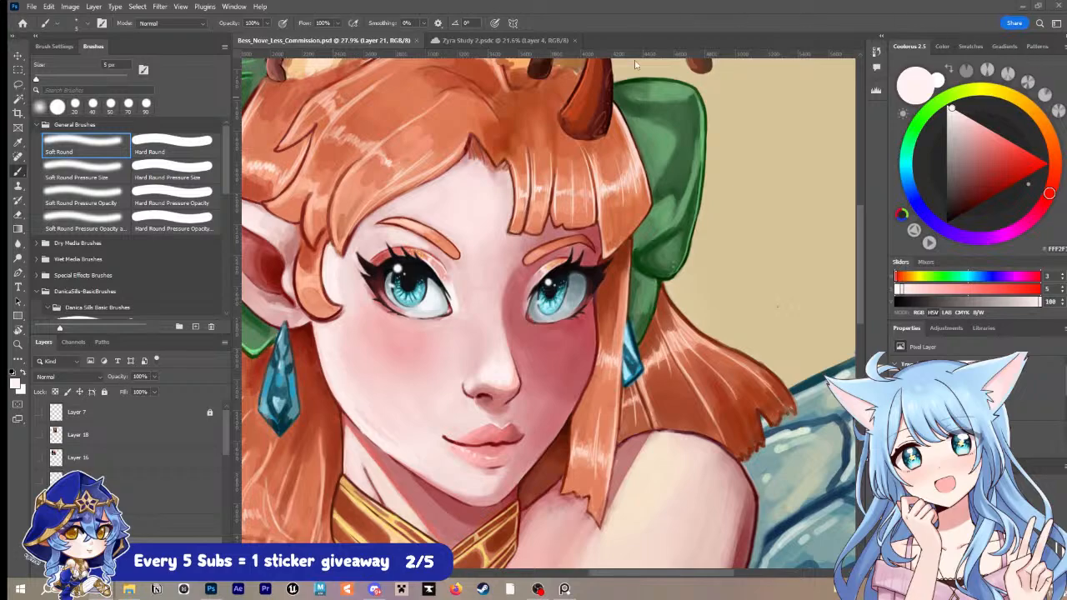
pyautogui.click(120, 420)
pyautogui.scroll(-3, 137, 525)
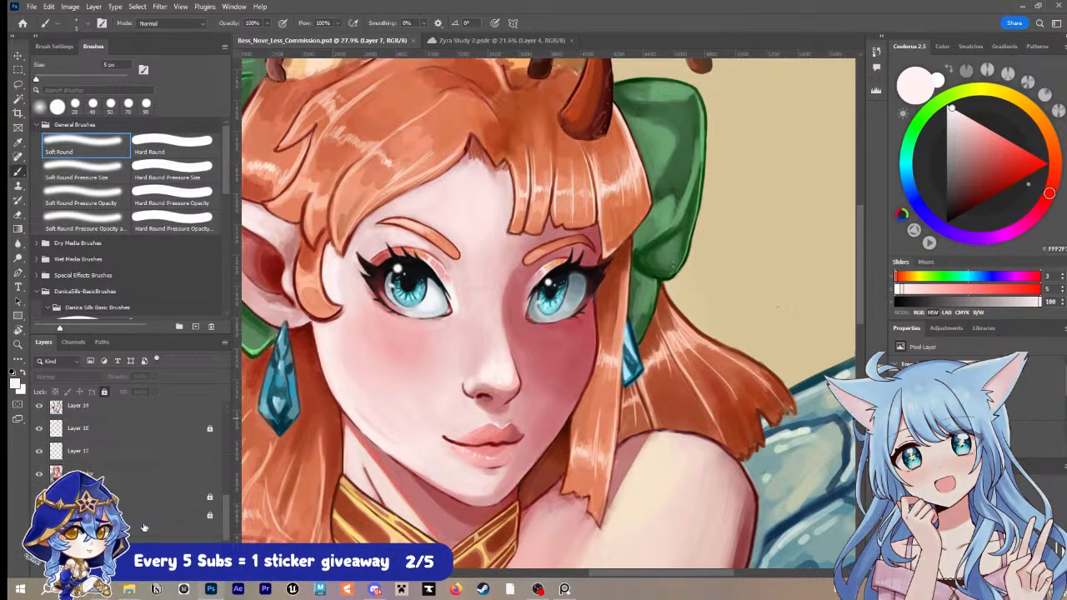
pyautogui.hotkey('ctrl', 'alt', 'a')
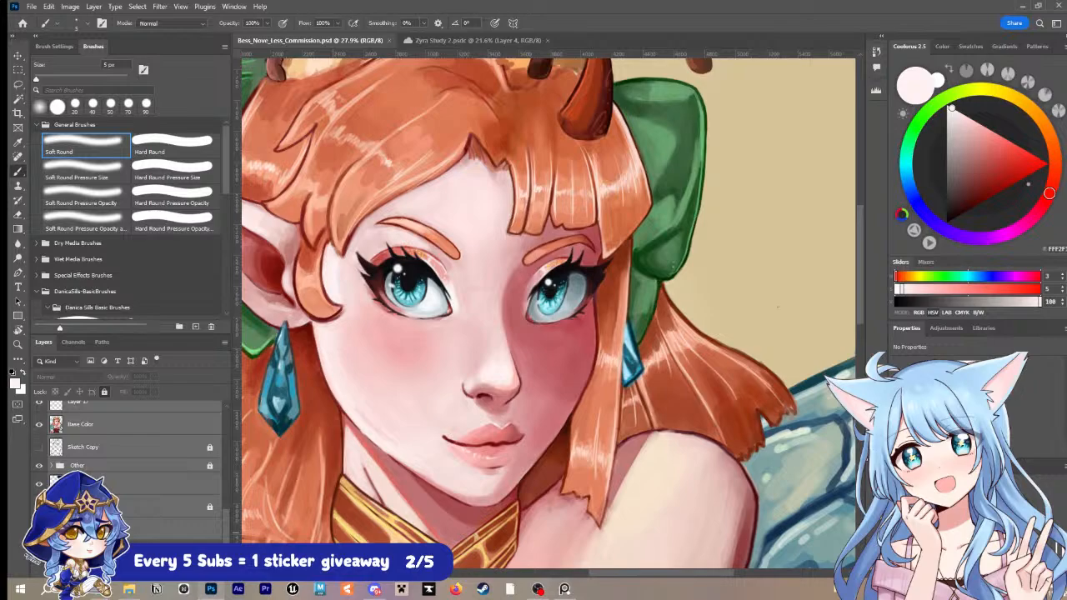
pyautogui.hotkey('ctrl', 'g')
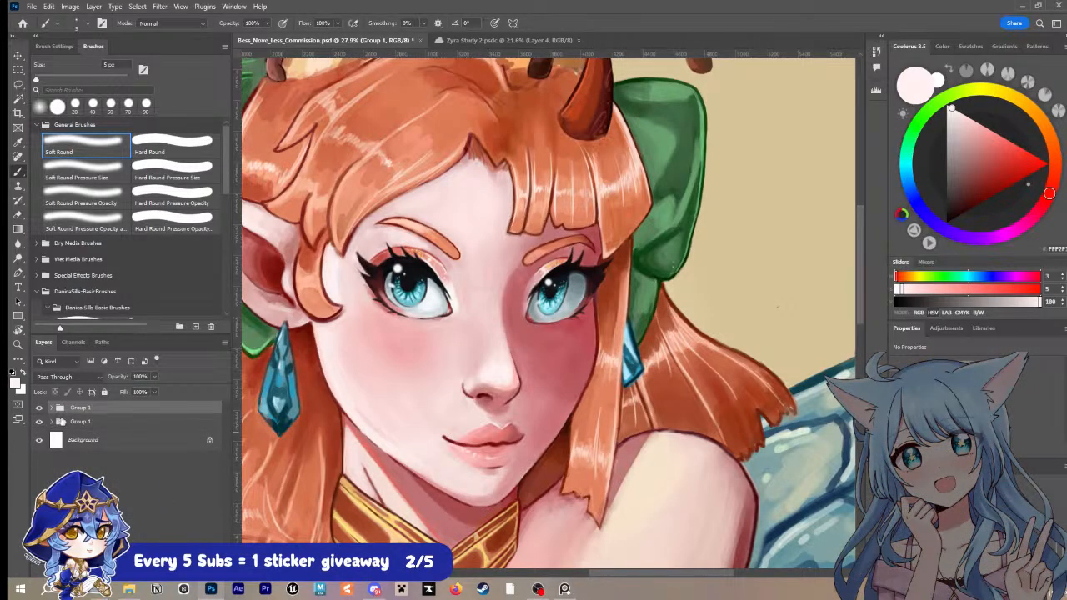
# Step: Expand the upper Group 1, select all the layers inside it and merge them into a single layer
pyautogui.click(51, 407)
pyautogui.scroll(-3, 117, 433)
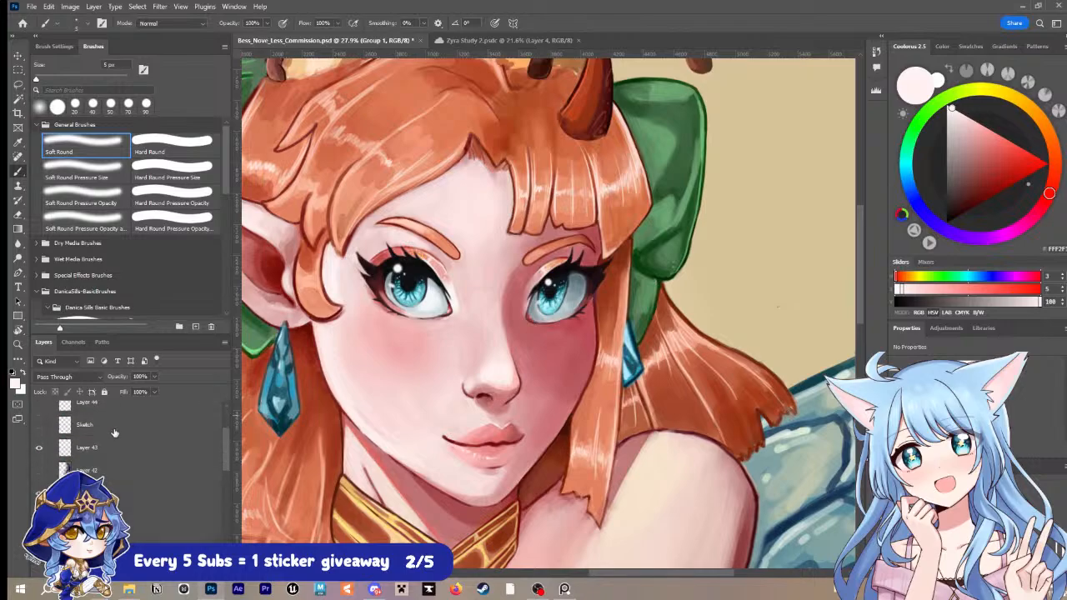
pyautogui.click(127, 425)
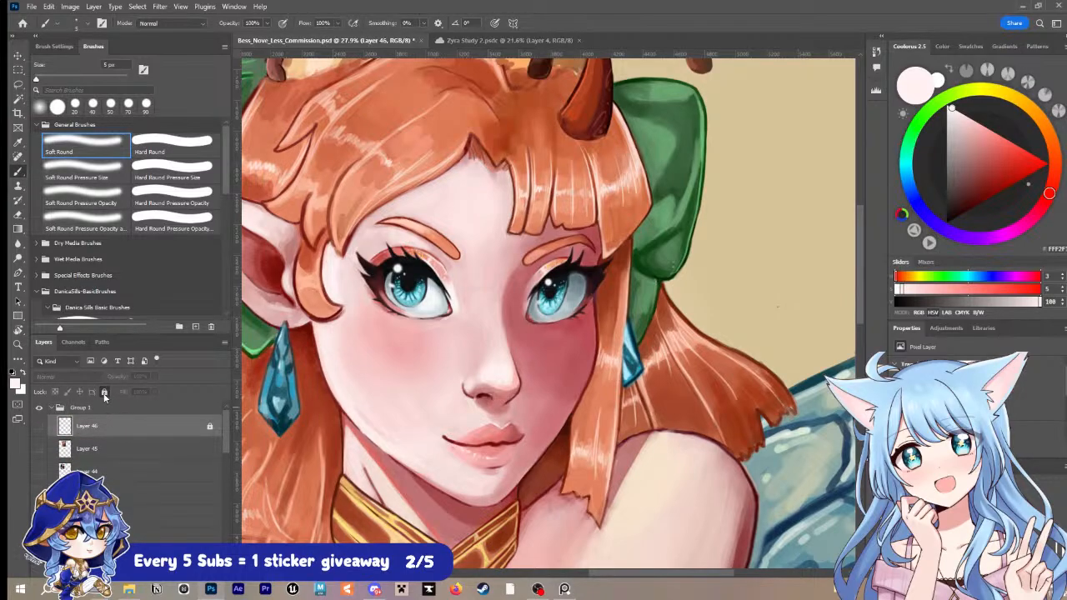
pyautogui.scroll(-2, 144, 485)
pyautogui.scroll(-5, 141, 485)
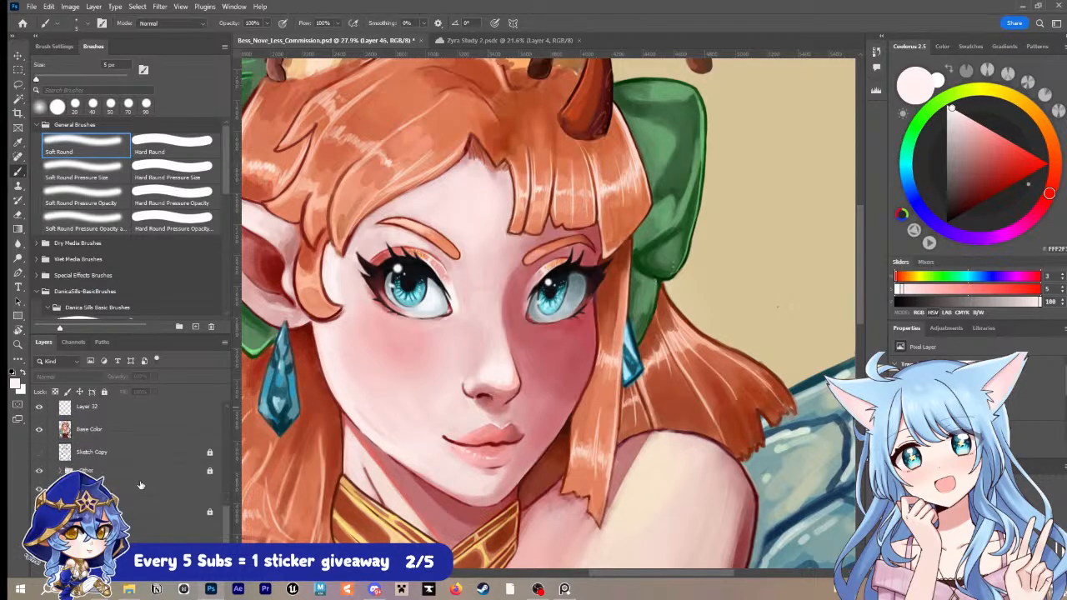
pyautogui.keyDown('shift'); pyautogui.click(127, 513); pyautogui.keyUp('shift')
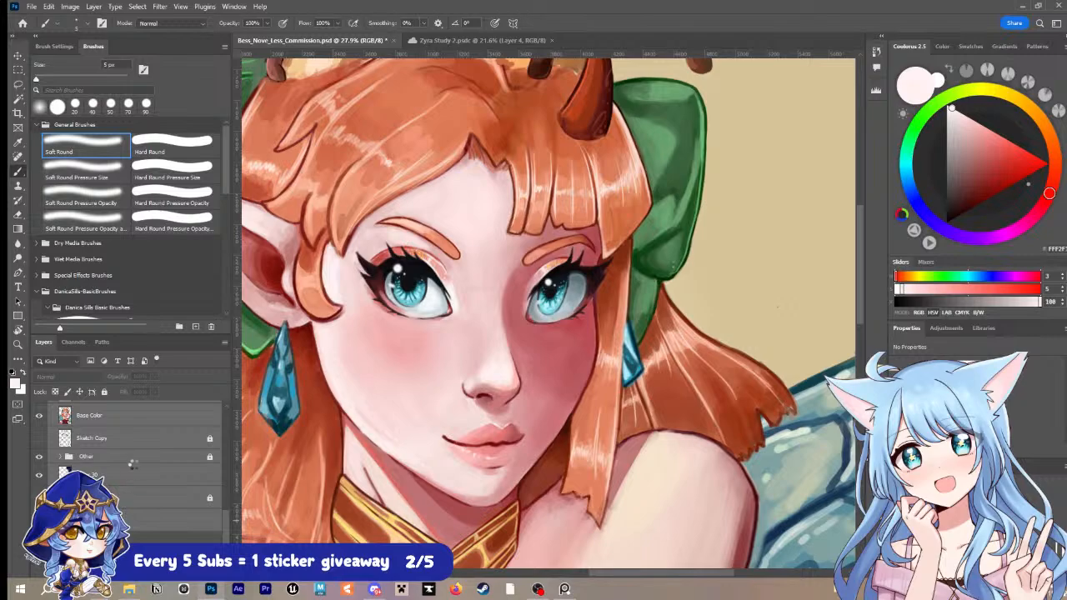
pyautogui.hotkey('ctrl', 'e')
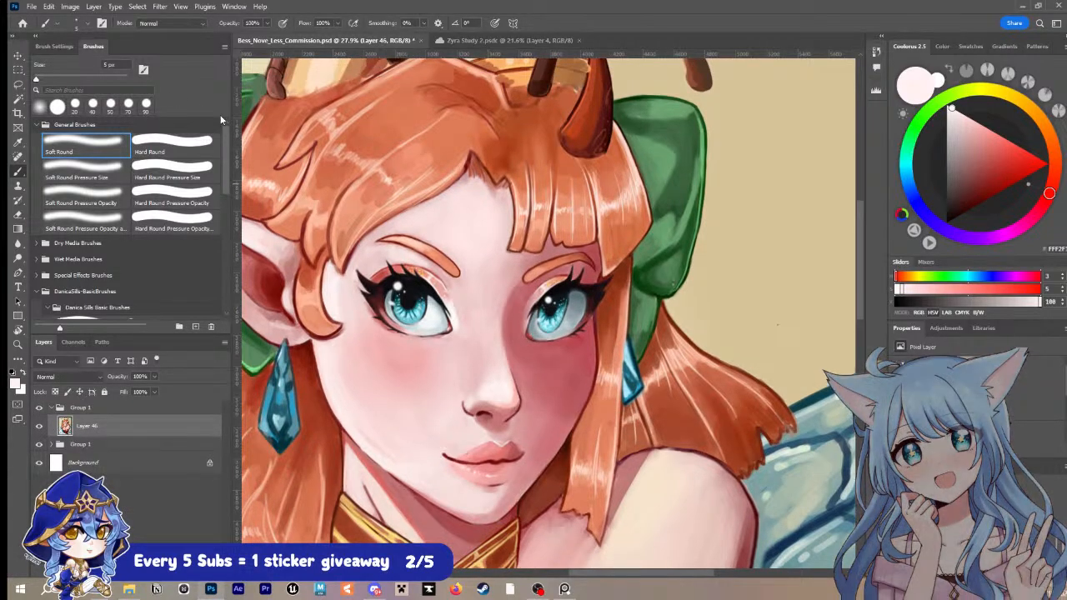
# Step: Add uniform noise of 23.08% to the merged portrait layer with the Add Noise filter
pyautogui.click(159, 6)
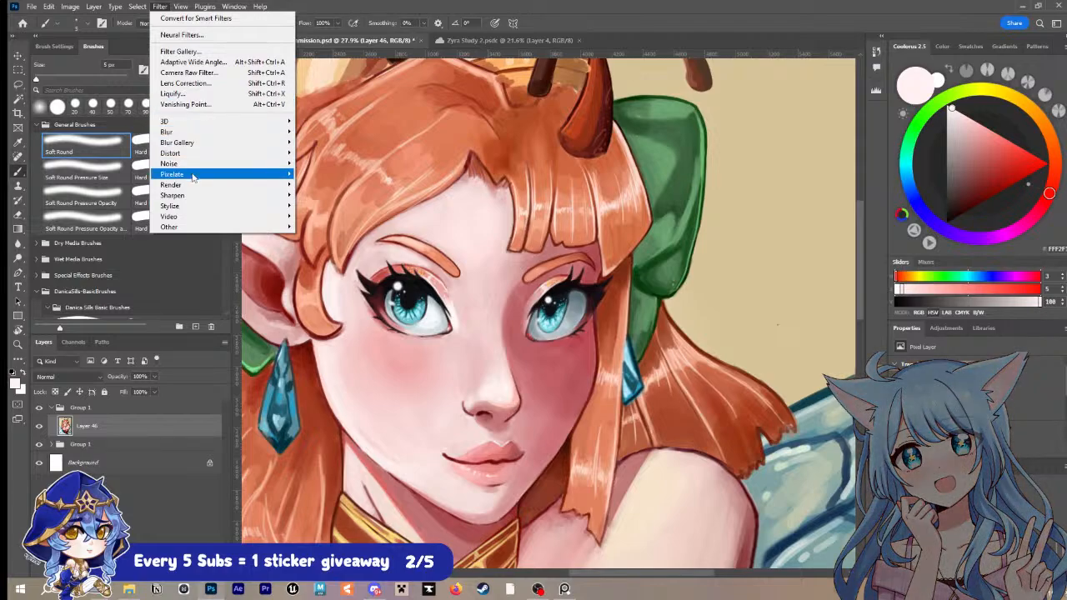
pyautogui.moveTo(215, 167)
pyautogui.click(323, 162)
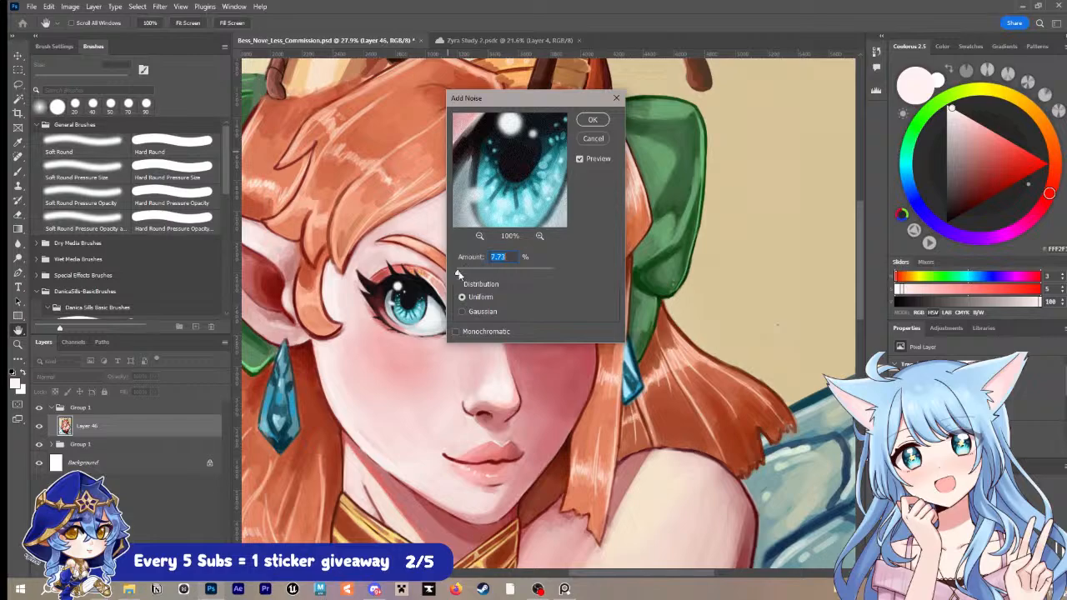
pyautogui.moveTo(457, 273); pyautogui.dragTo(469, 275)
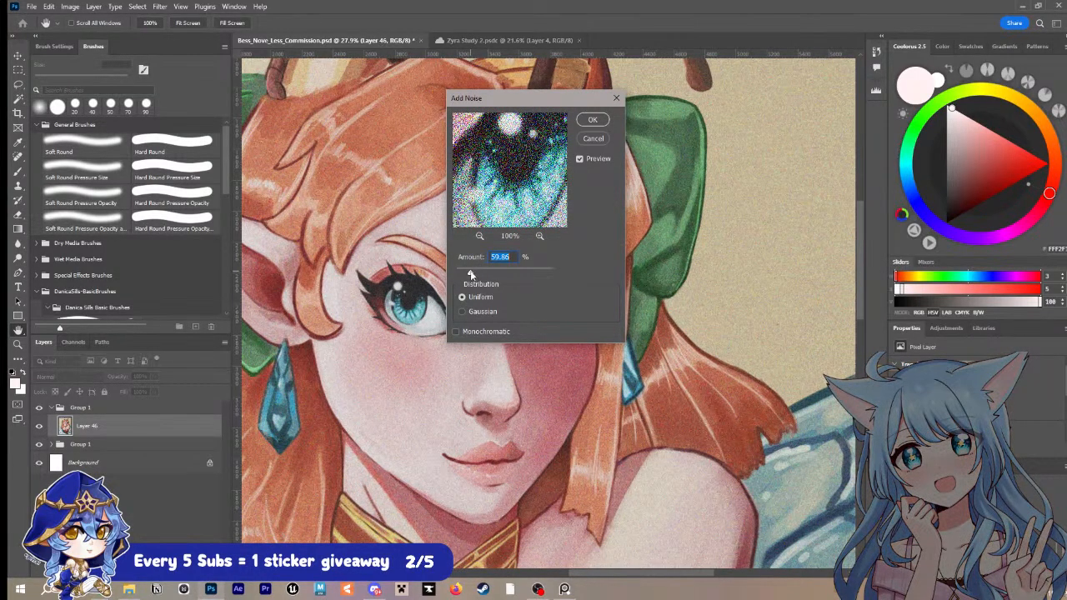
pyautogui.moveTo(469, 274); pyautogui.dragTo(462, 275)
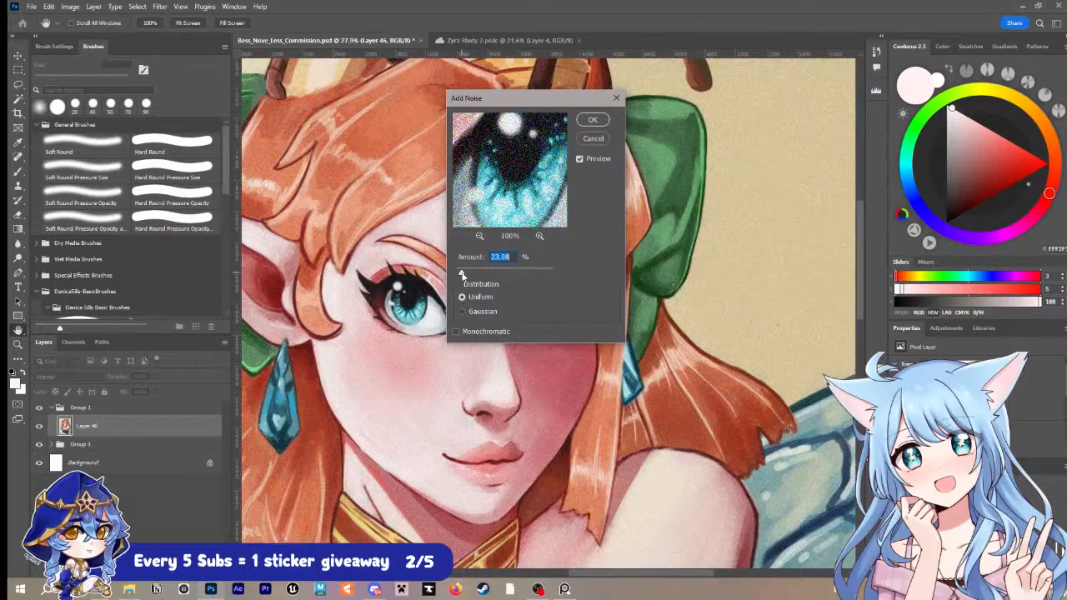
pyautogui.click(592, 119)
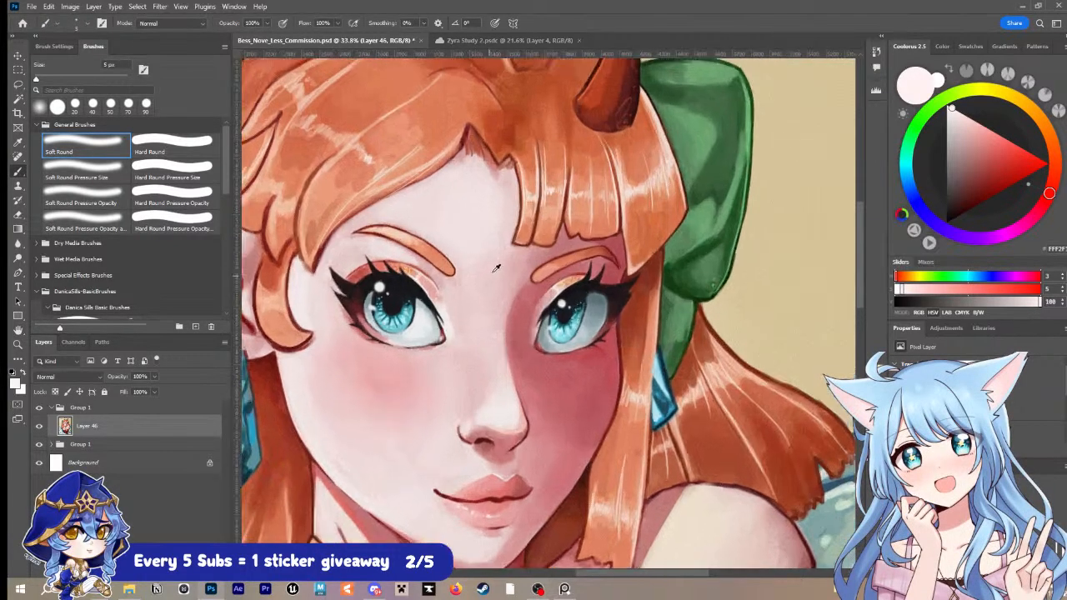
pyautogui.scroll(5, 496, 267)
pyautogui.moveTo(425, 431); pyautogui.dragTo(528, 251)
pyautogui.scroll(-8, 528, 251)
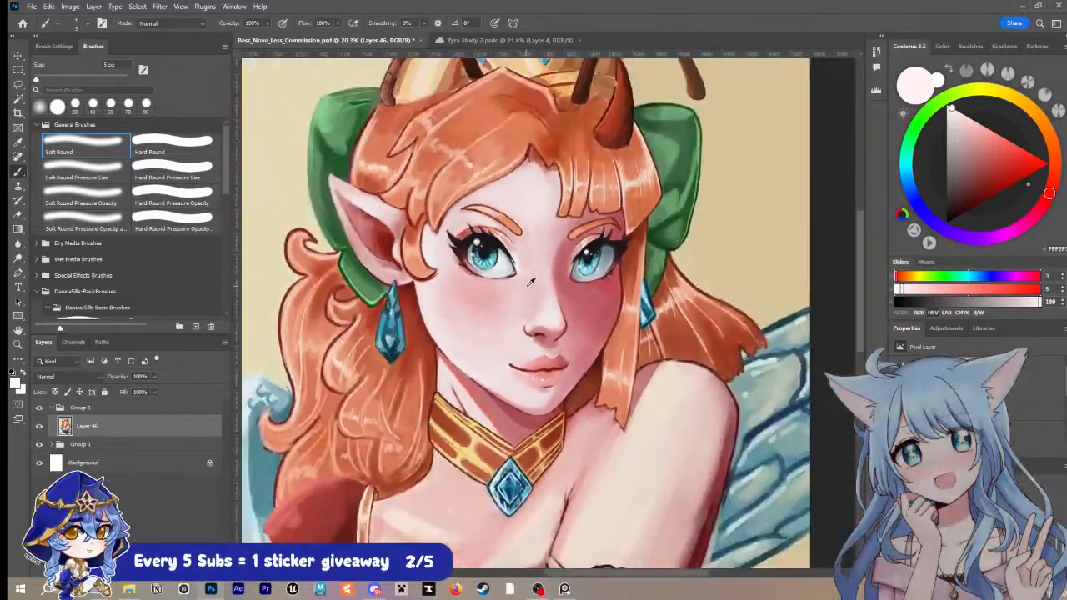
pyautogui.scroll(3, 547, 281)
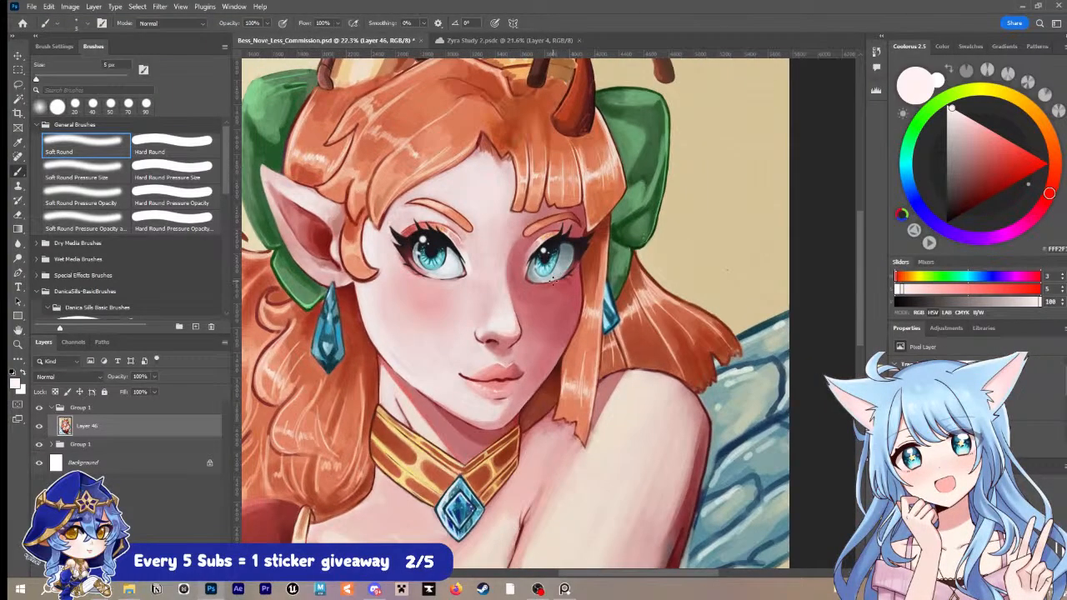
# Step: Examine the surface texture of the face, shoulder and clawed hand in the Zyra Study 2 reference image up close
pyautogui.click(484, 41)
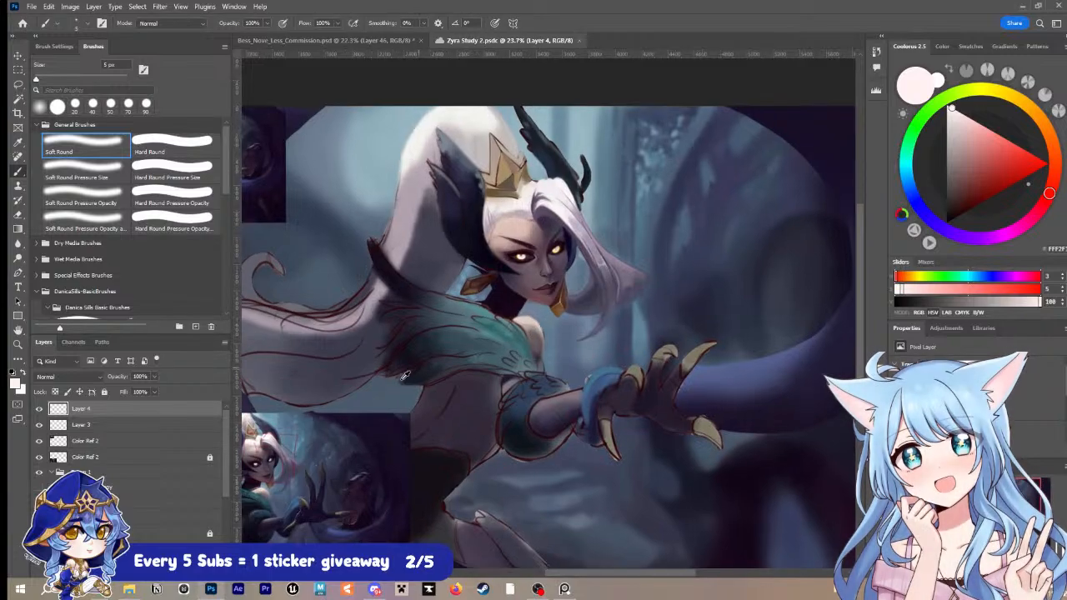
pyautogui.moveTo(353, 434); pyautogui.dragTo(586, 264)
pyautogui.scroll(11, 473, 289)
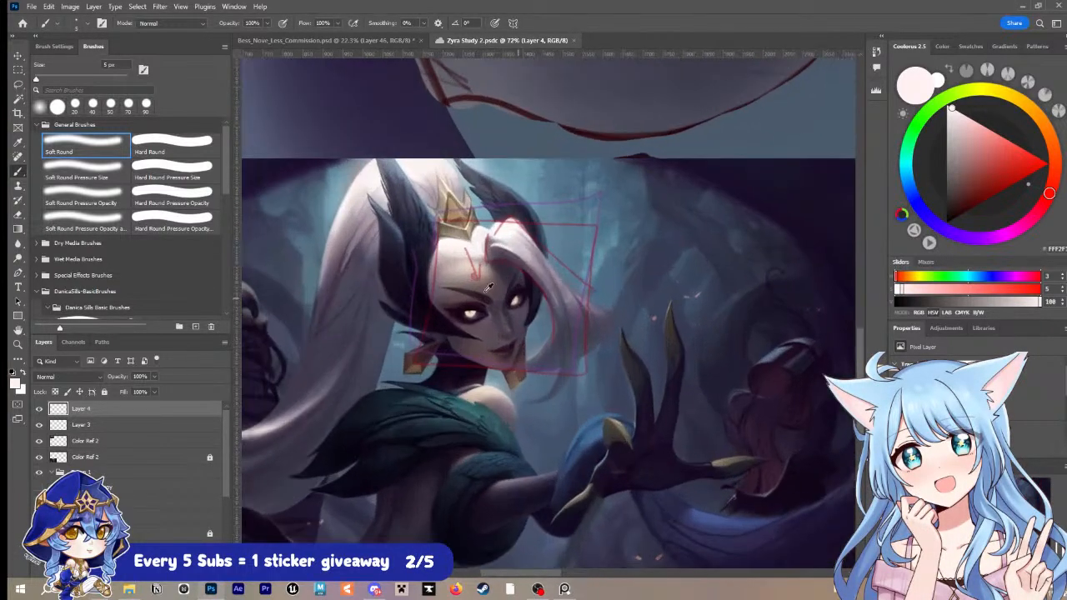
pyautogui.scroll(3, 505, 280)
pyautogui.scroll(-5, 538, 286)
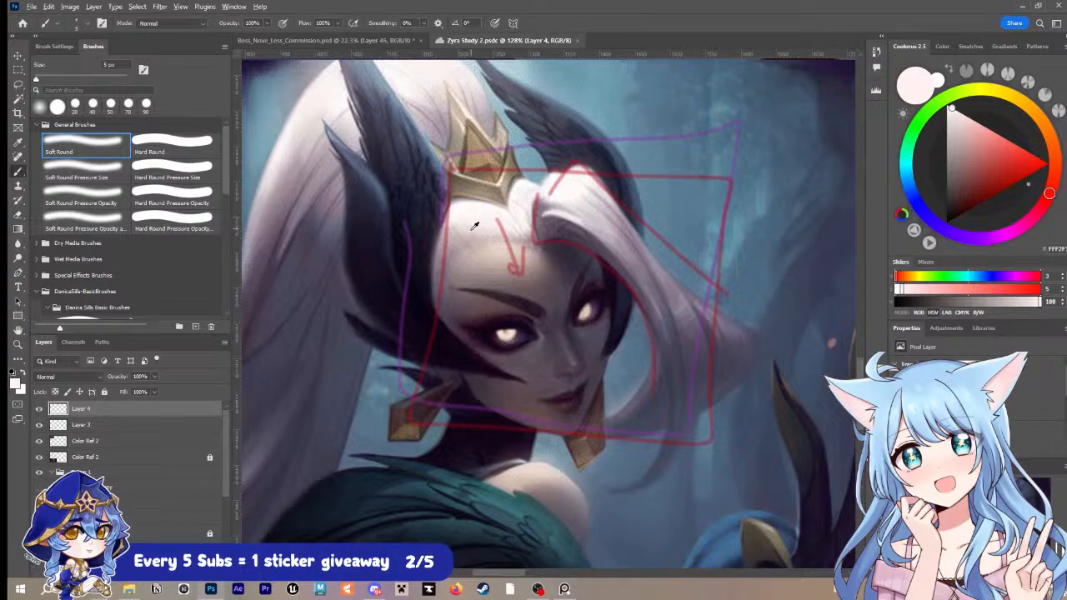
pyautogui.scroll(2, 473, 226)
pyautogui.scroll(-2, 546, 377)
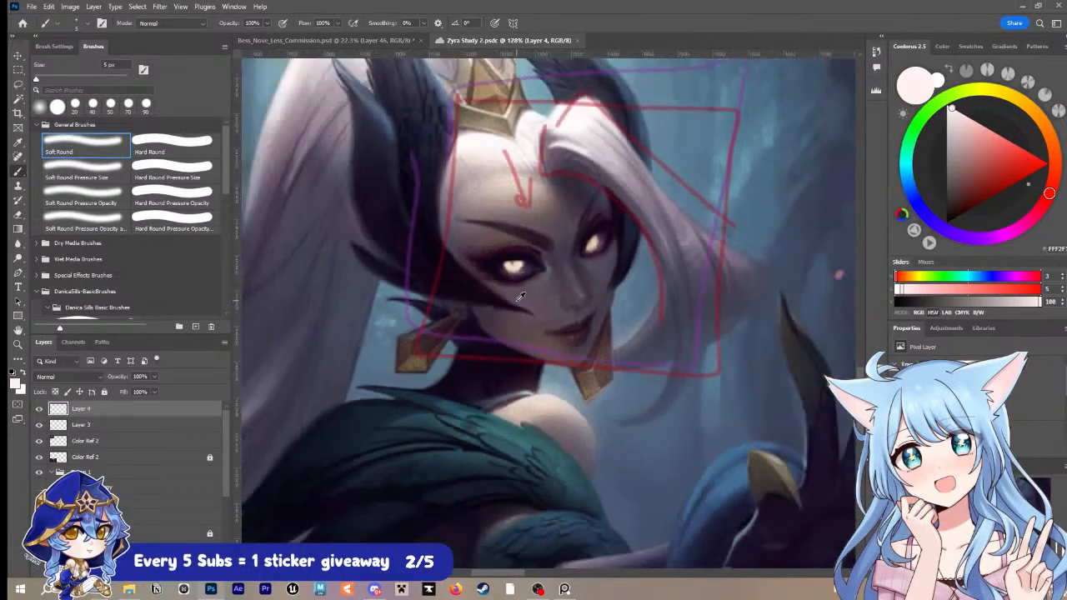
pyautogui.scroll(-1, 518, 298)
pyautogui.moveTo(554, 426); pyautogui.dragTo(478, 255)
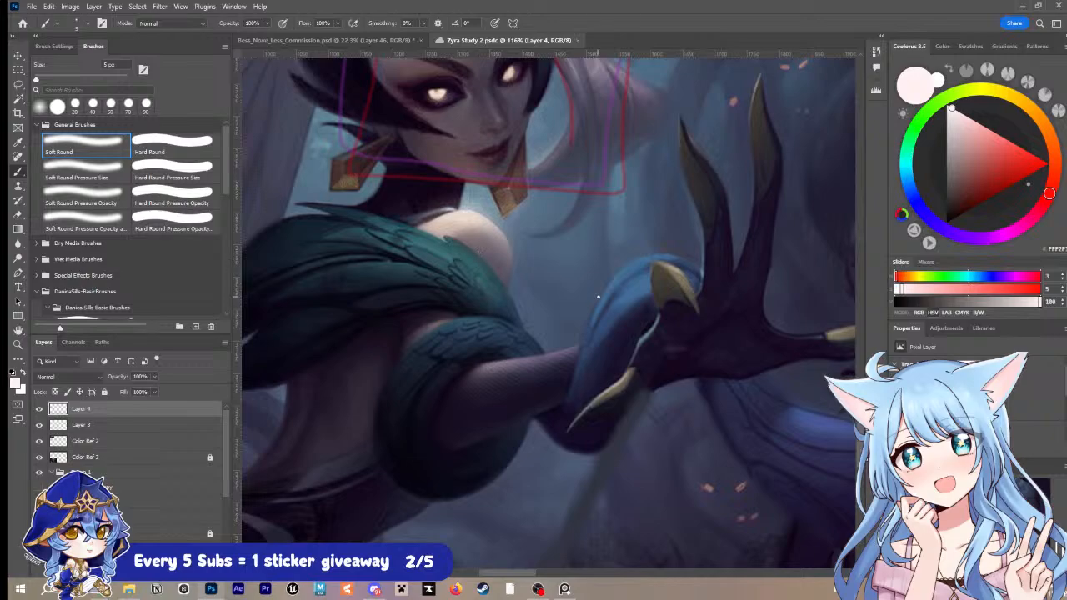
pyautogui.moveTo(622, 289); pyautogui.dragTo(560, 355)
pyautogui.moveTo(674, 365); pyautogui.dragTo(534, 351)
pyautogui.scroll(18, 457, 351)
pyautogui.scroll(-9, 448, 352)
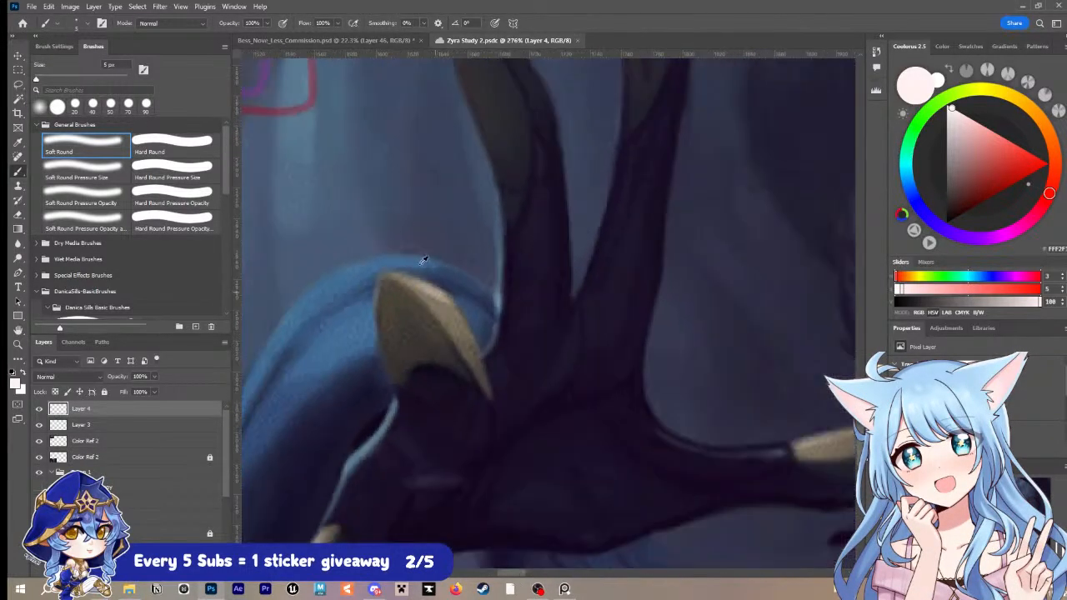
# Step: Return to the commission document and undo the noise filter and the layer merge
pyautogui.click(338, 40)
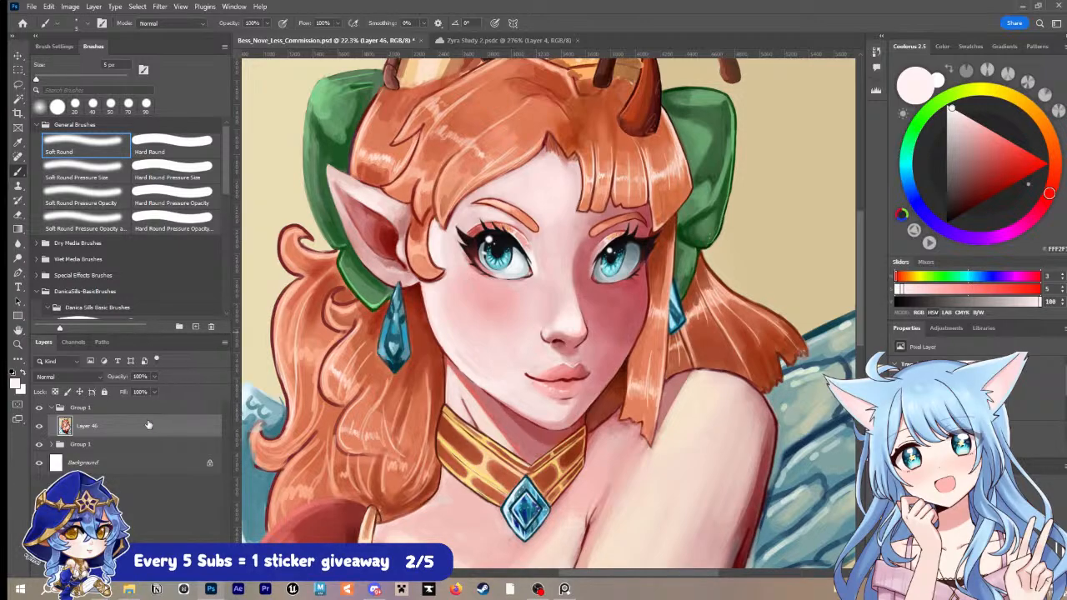
pyautogui.hotkey('ctrl', 'z')
pyautogui.hotkey('ctrl', 'z')
pyautogui.hotkey('ctrl', 'z')
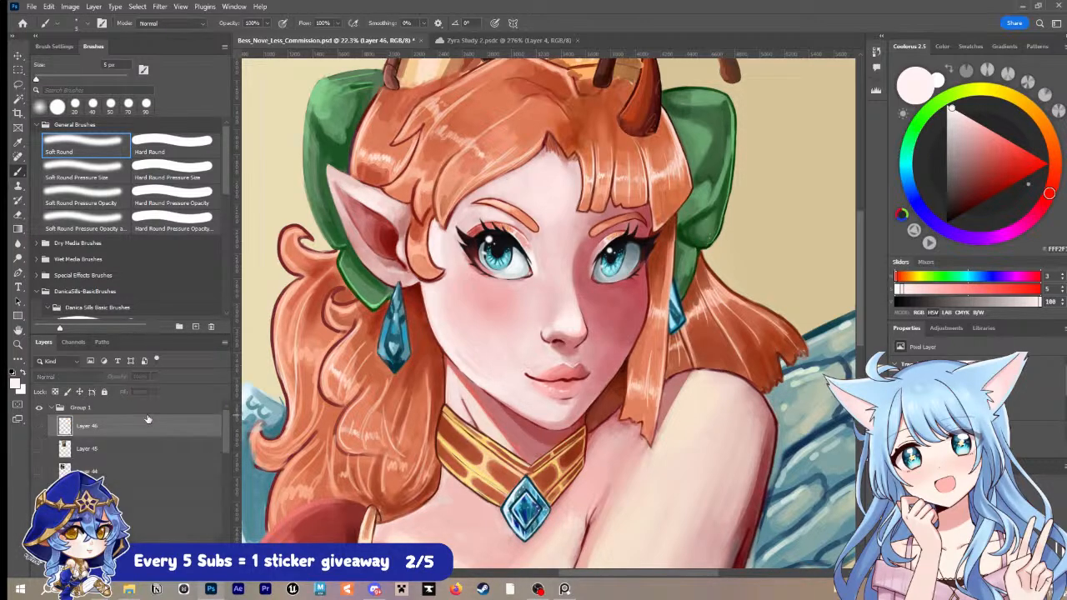
# Step: Delete the upper Group 1 after toggling its visibility, and return to the ungrouped layers with Layer 21 active
pyautogui.click(80, 408)
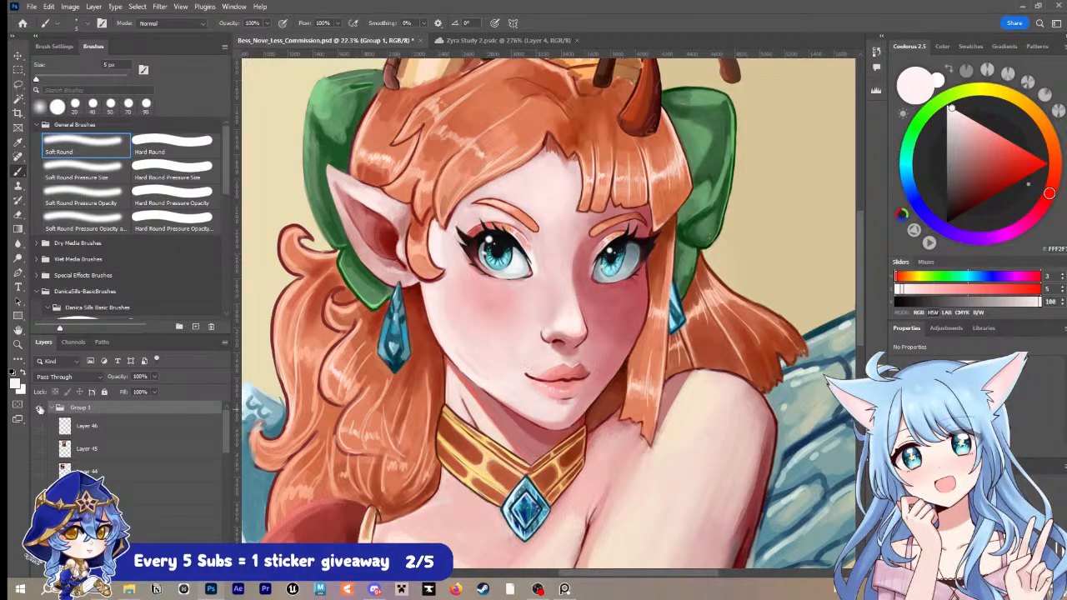
pyautogui.scroll(-5, 140, 411)
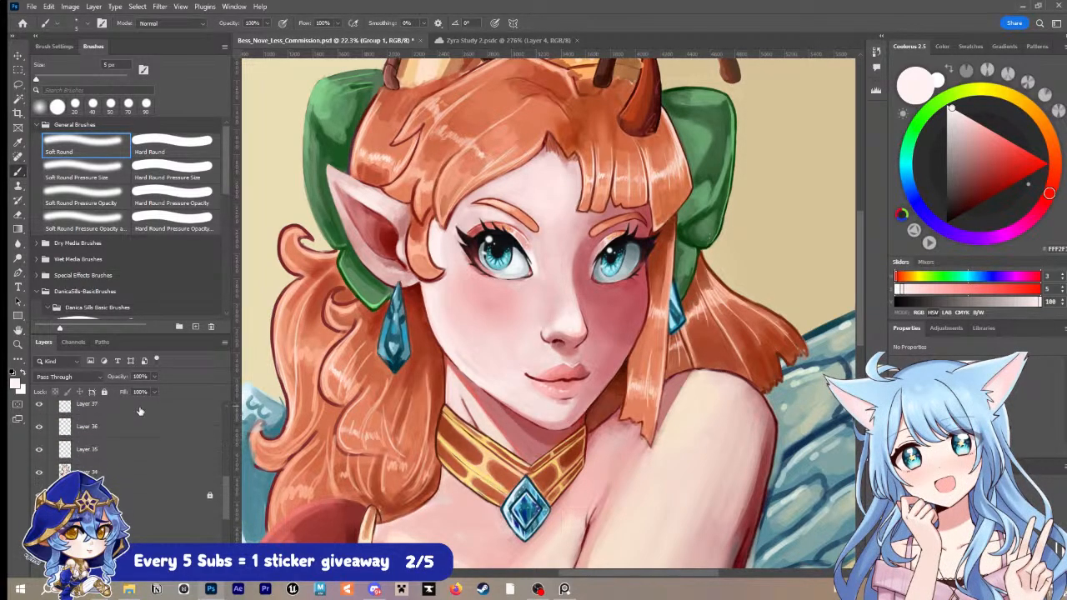
pyautogui.scroll(4, 140, 411)
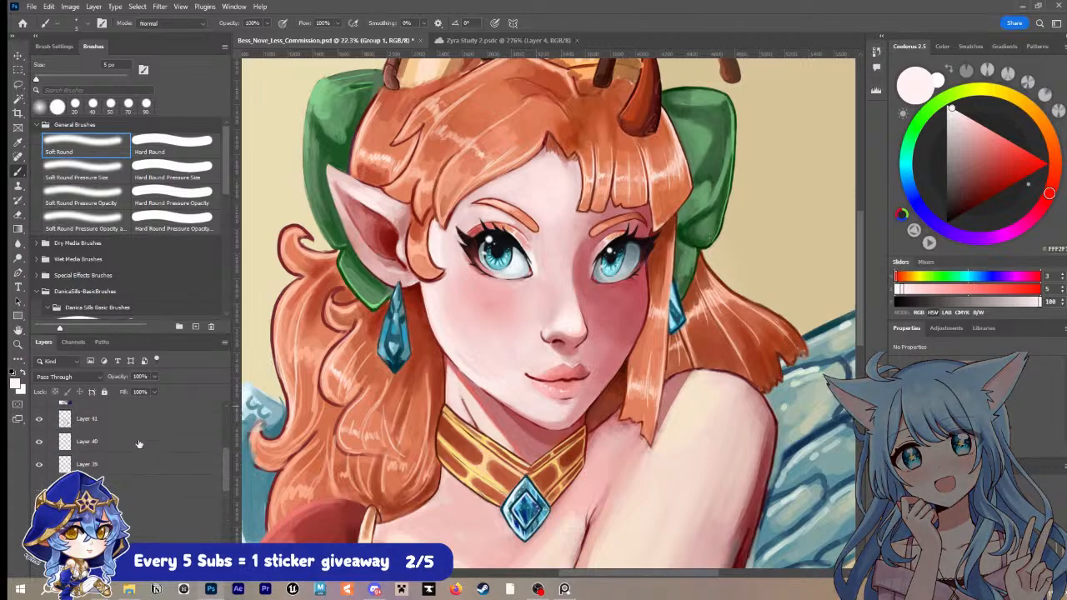
pyautogui.scroll(3, 139, 443)
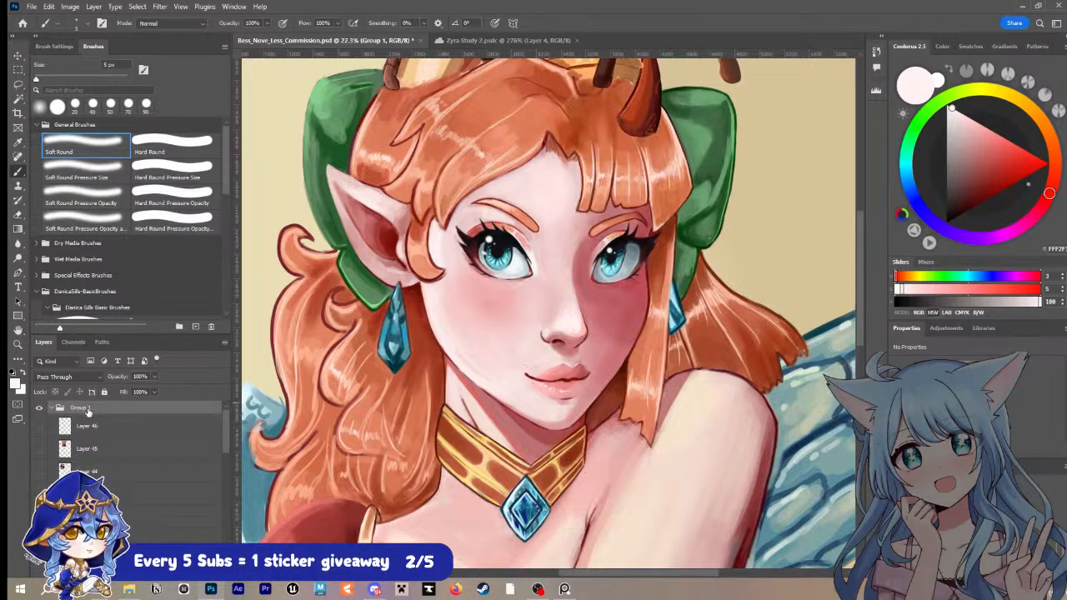
pyautogui.click(40, 410)
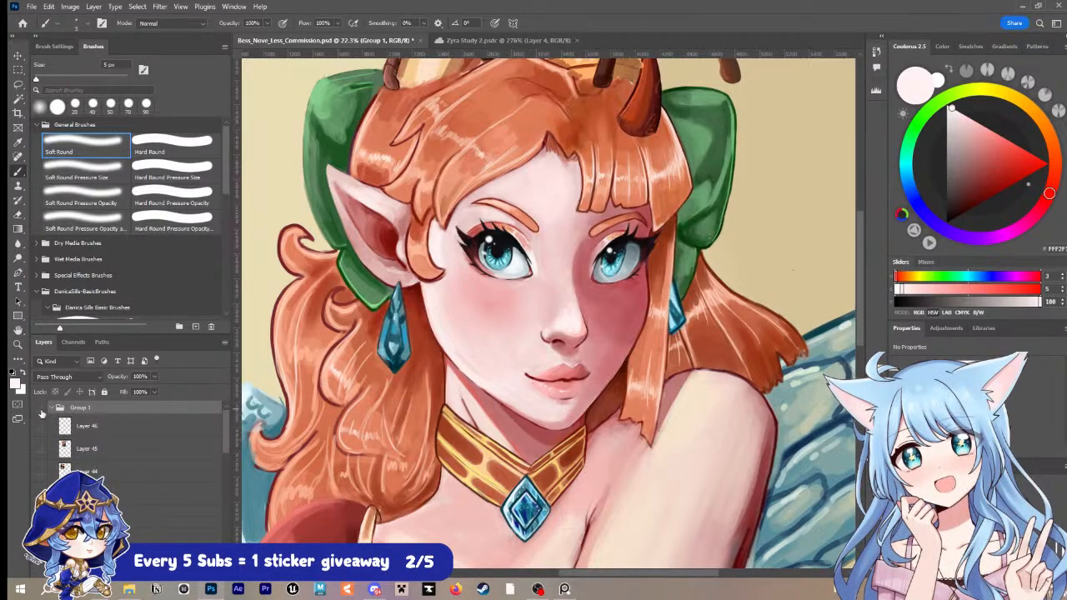
pyautogui.click(40, 410)
pyautogui.click(40, 410)
pyautogui.click(40, 410)
pyautogui.press('Delete')
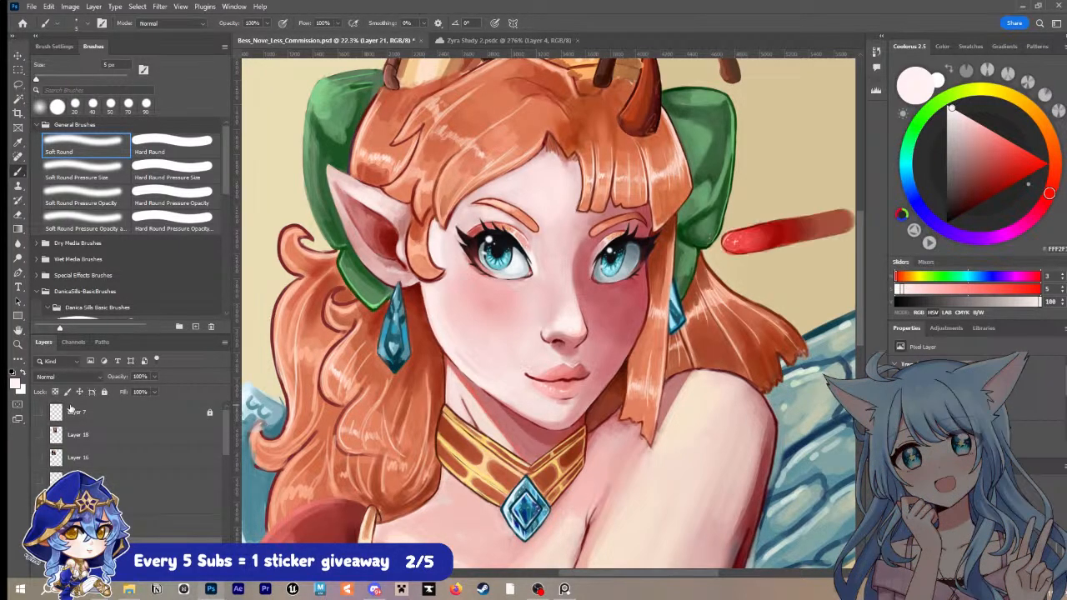
# Step: Examine the portrait as a whole and its face, neck, golden collar and blue pendant up close
pyautogui.scroll(-2, 118, 439)
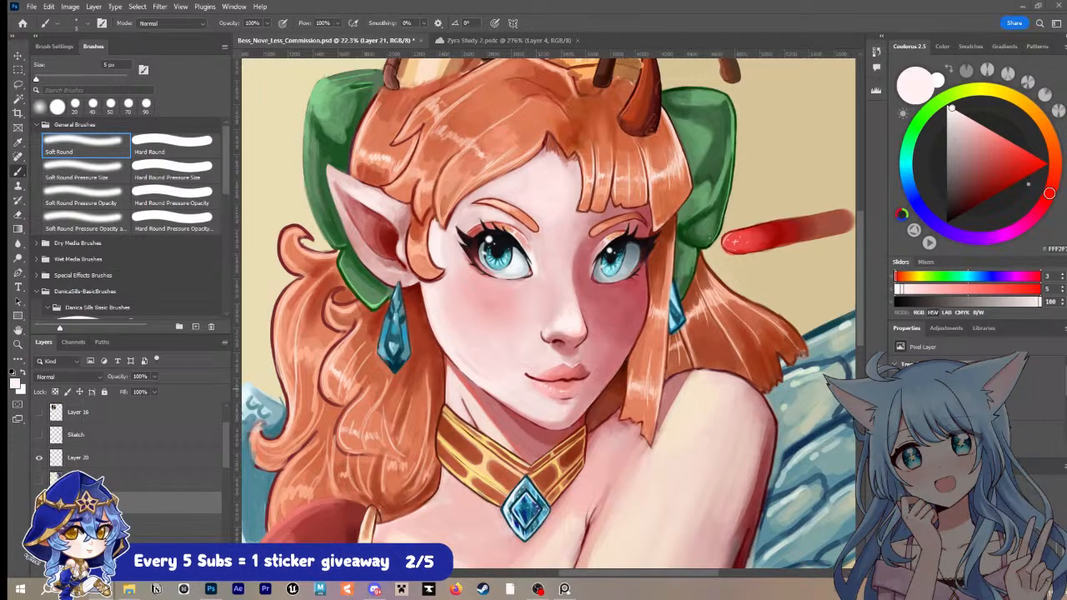
pyautogui.press('z')
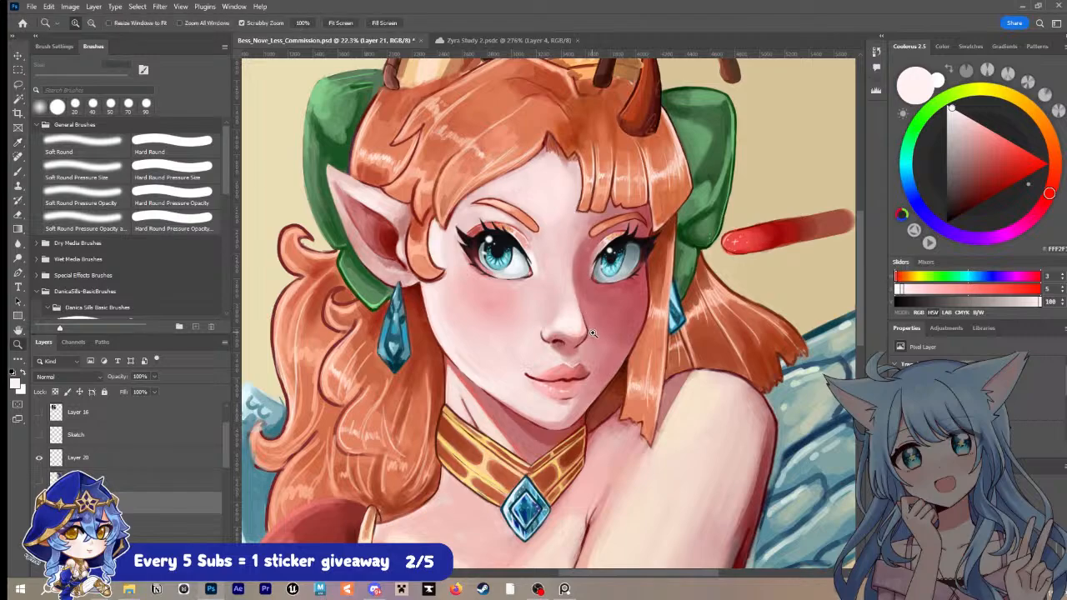
pyautogui.keyDown('alt'); pyautogui.click(589, 380); pyautogui.keyUp('alt')
pyautogui.moveTo(652, 378); pyautogui.dragTo(606, 287)
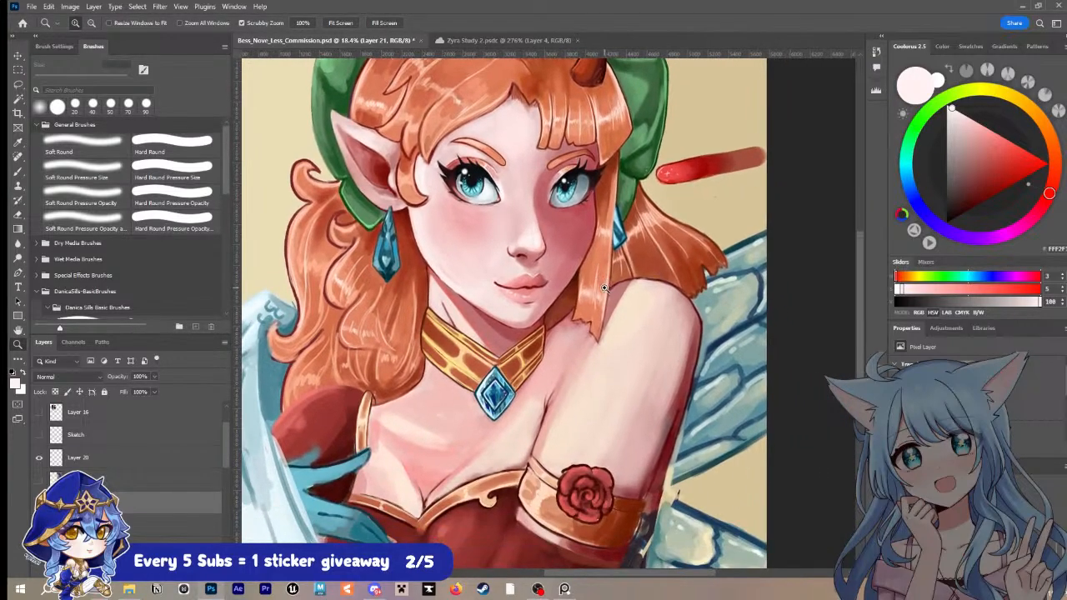
pyautogui.moveTo(533, 330); pyautogui.dragTo(509, 335)
pyautogui.click(545, 340)
pyautogui.click(535, 331)
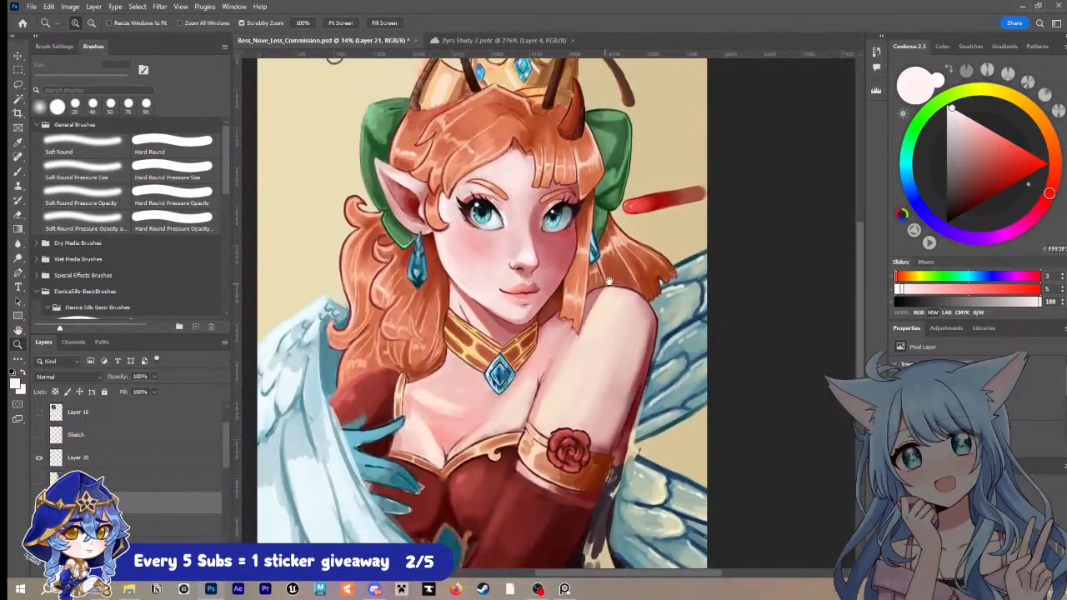
pyautogui.moveTo(614, 282); pyautogui.dragTo(587, 305)
pyautogui.moveTo(494, 349); pyautogui.dragTo(513, 341)
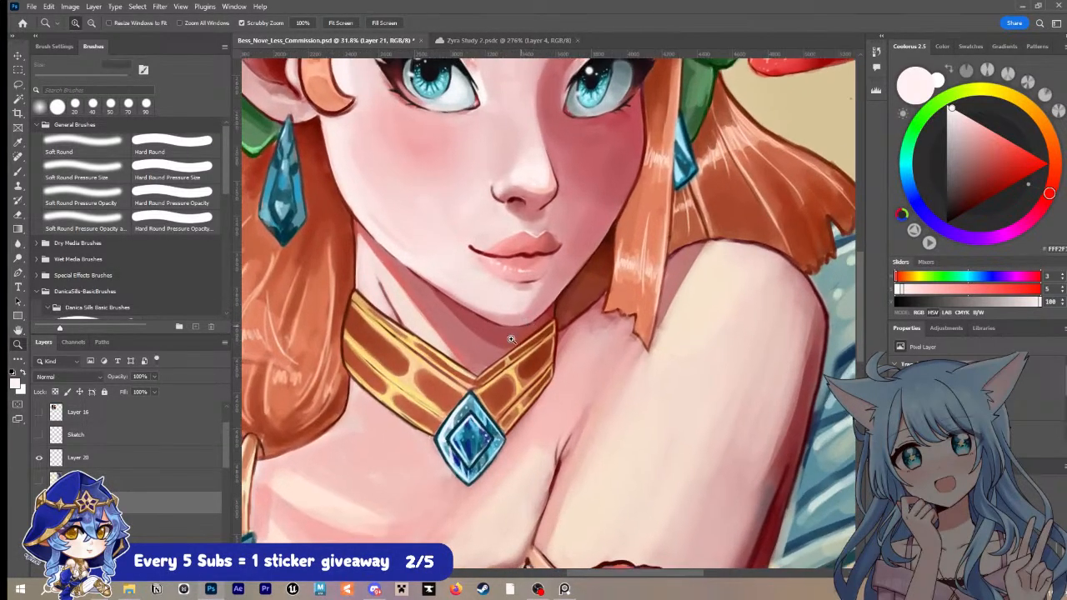
pyautogui.moveTo(485, 388)
pyautogui.mouseDown()
pyautogui.moveTo(510, 350)
pyautogui.moveTo(494, 376)
pyautogui.mouseUp()
# Step: Sample the pale pink skin below the collar as the colour for a 9 px Soft Round brush, and save the file
pyautogui.keyDown('alt'); pyautogui.click(438, 408); pyautogui.keyUp('alt')
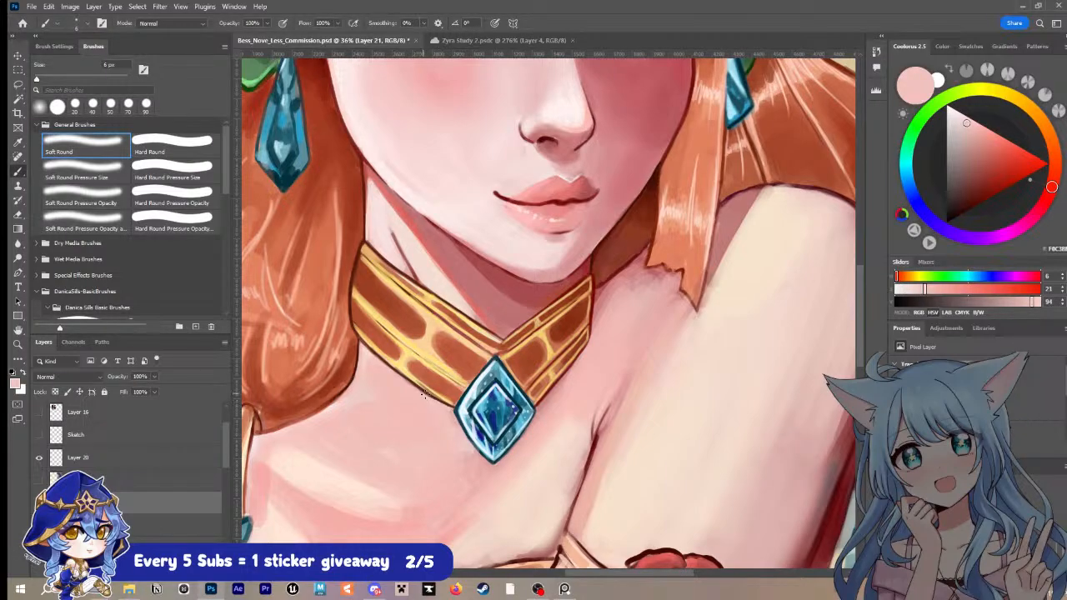
pyautogui.press(']')
pyautogui.press(']')
pyautogui.hotkey('ctrl', 's')
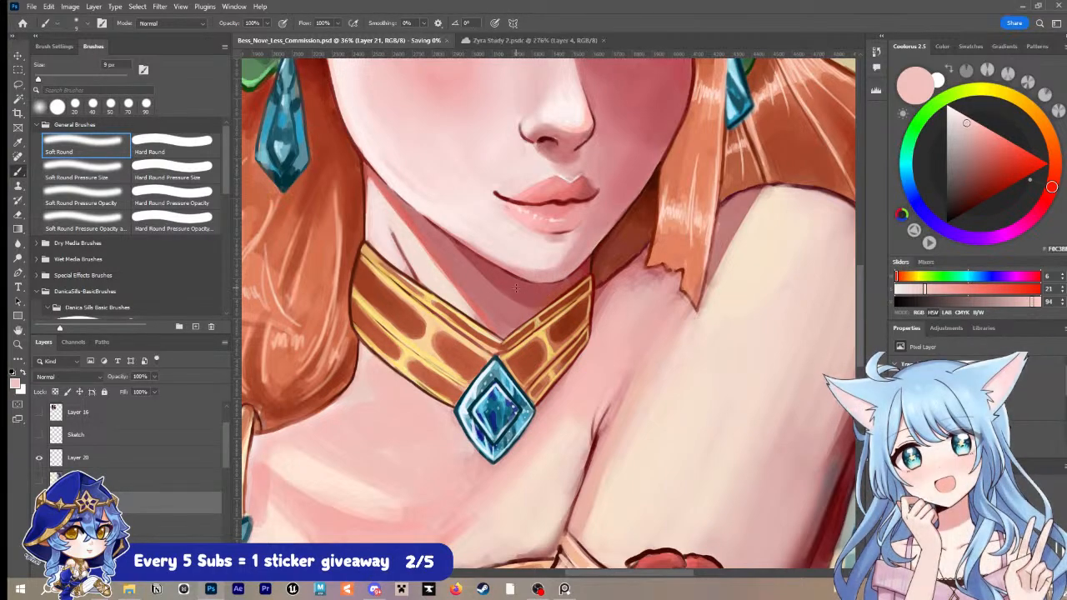
pyautogui.press('z')
pyautogui.moveTo(666, 362); pyautogui.dragTo(645, 356)
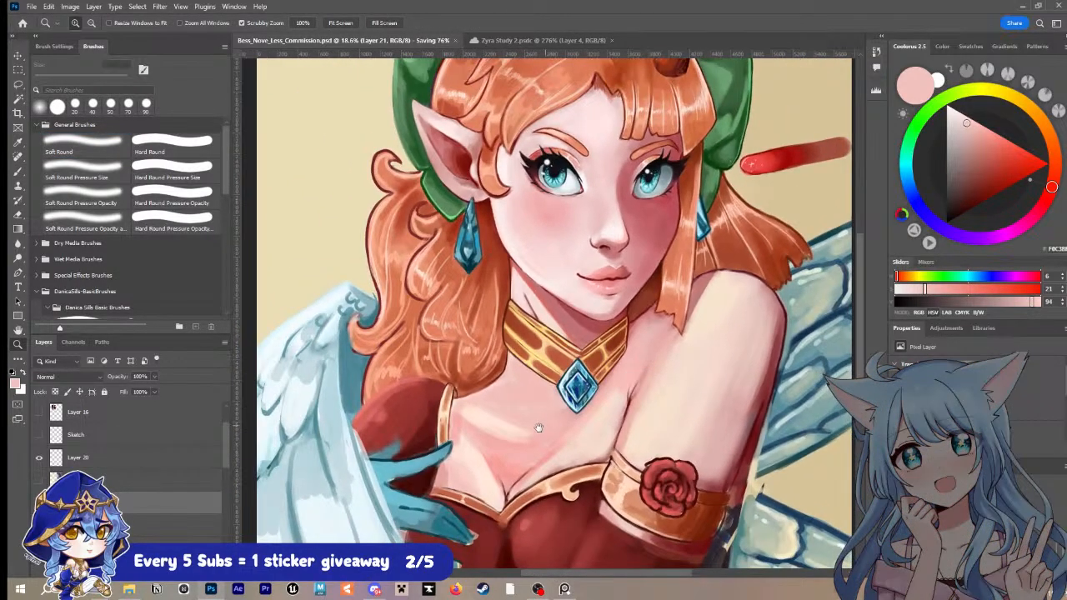
pyautogui.moveTo(538, 426); pyautogui.dragTo(580, 385)
pyautogui.moveTo(493, 383); pyautogui.dragTo(527, 367)
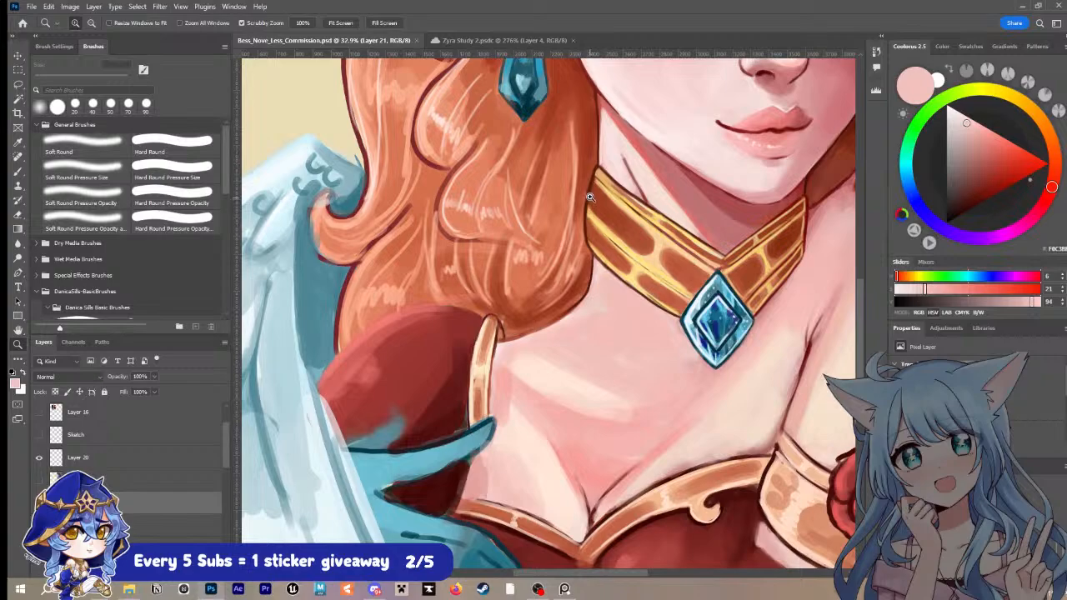
# Step: Sample the dark brown line beside the golden collar and outline the inner edge of the golden shoulder strap with a 15 px Soft Round brush
pyautogui.press('i')
pyautogui.click(591, 193)
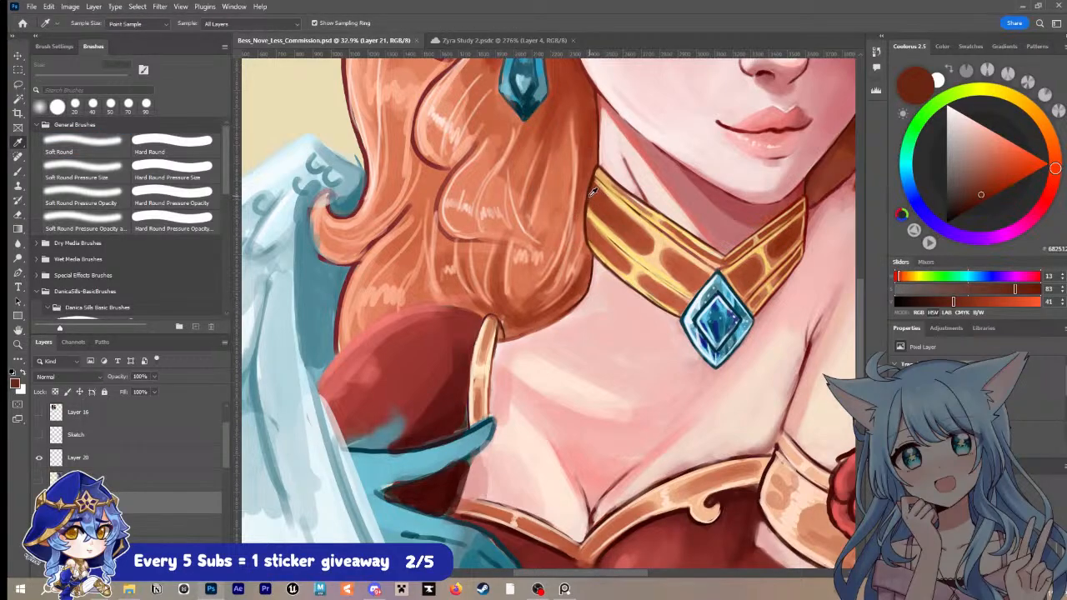
pyautogui.click(591, 190)
pyautogui.press('b')
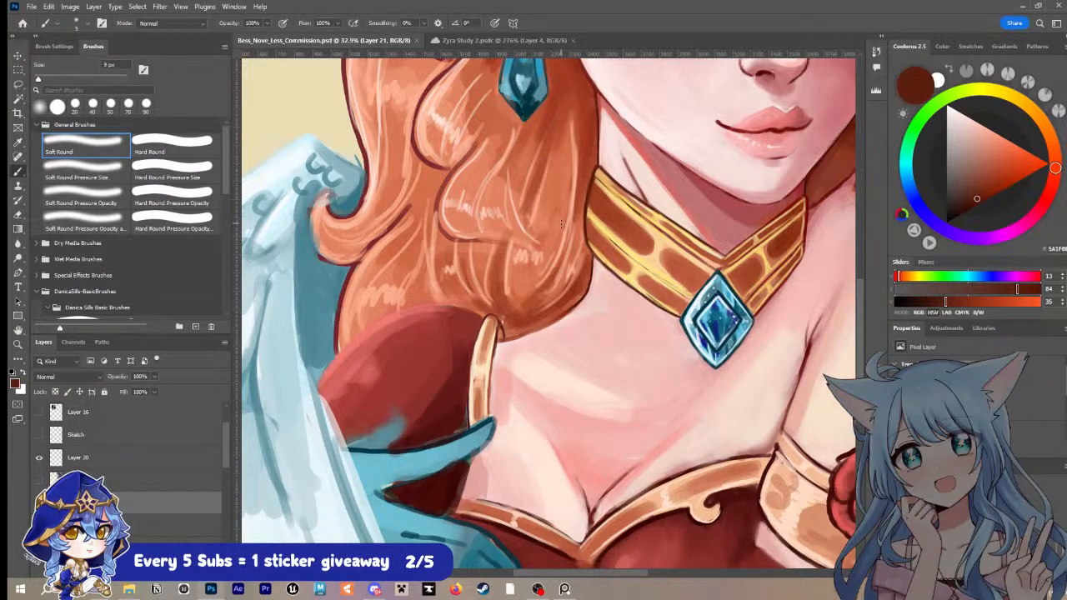
pyautogui.press('[')
pyautogui.moveTo(482, 321); pyautogui.dragTo(466, 377)
pyautogui.hotkey('ctrl', 'z')
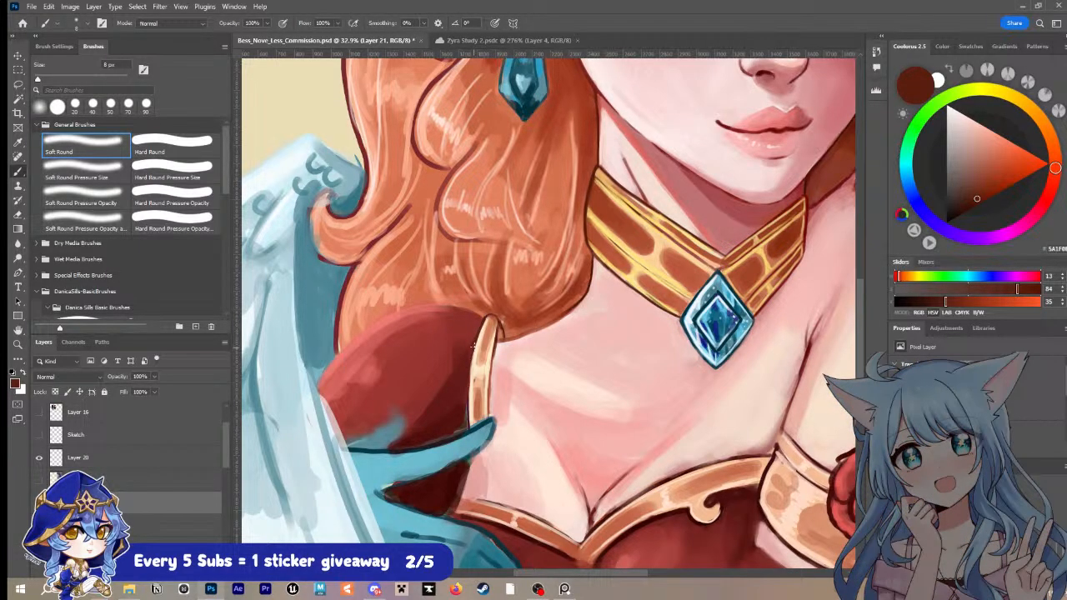
pyautogui.press(']')
pyautogui.press(']')
pyautogui.moveTo(488, 390); pyautogui.dragTo(498, 345)
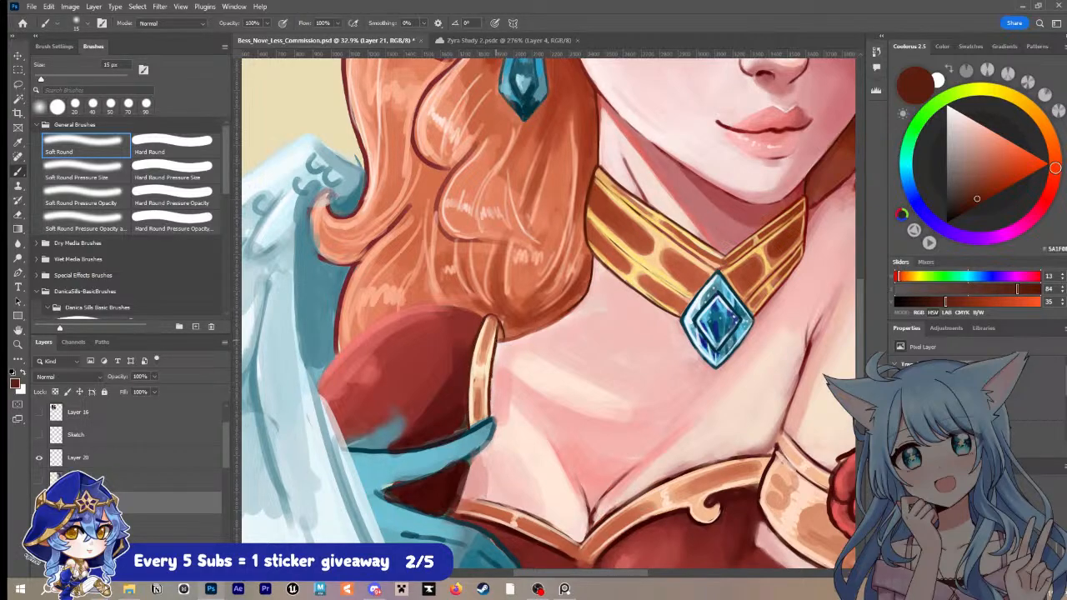
pyautogui.hotkey('ctrl', 'z')
pyautogui.moveTo(491, 388); pyautogui.dragTo(492, 360)
# Step: Sample the muted skin tone and the dark brown outline along the hair's lower edge with the Soft Round brush reduced to 15 px
pyautogui.press(']')
pyautogui.press(']')
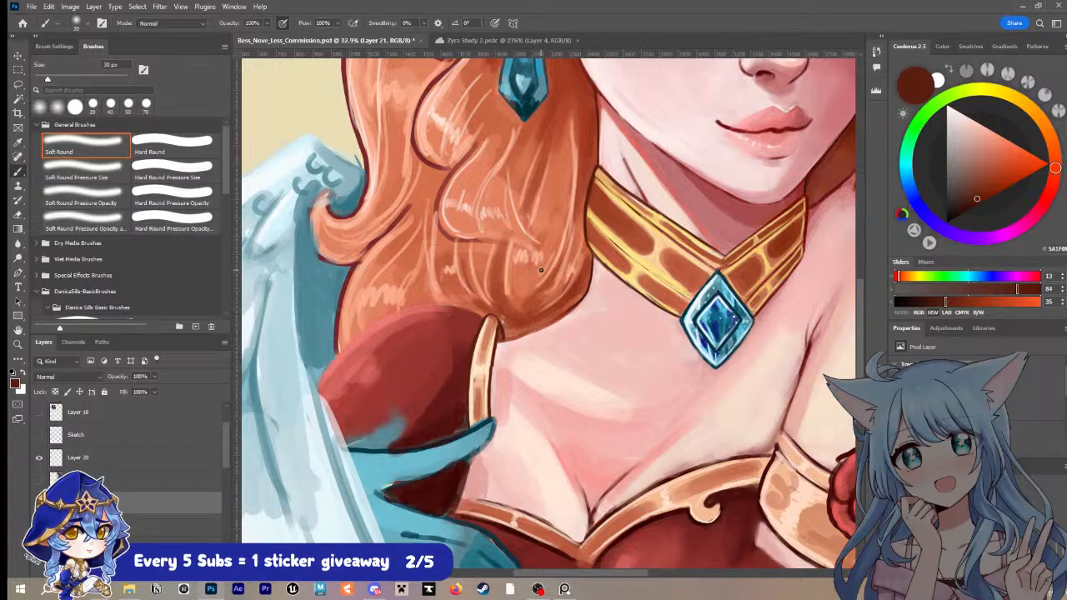
pyautogui.keyDown('alt'); pyautogui.click(591, 283); pyautogui.keyUp('alt')
pyautogui.press('[')
pyautogui.press('[')
pyautogui.press('[')
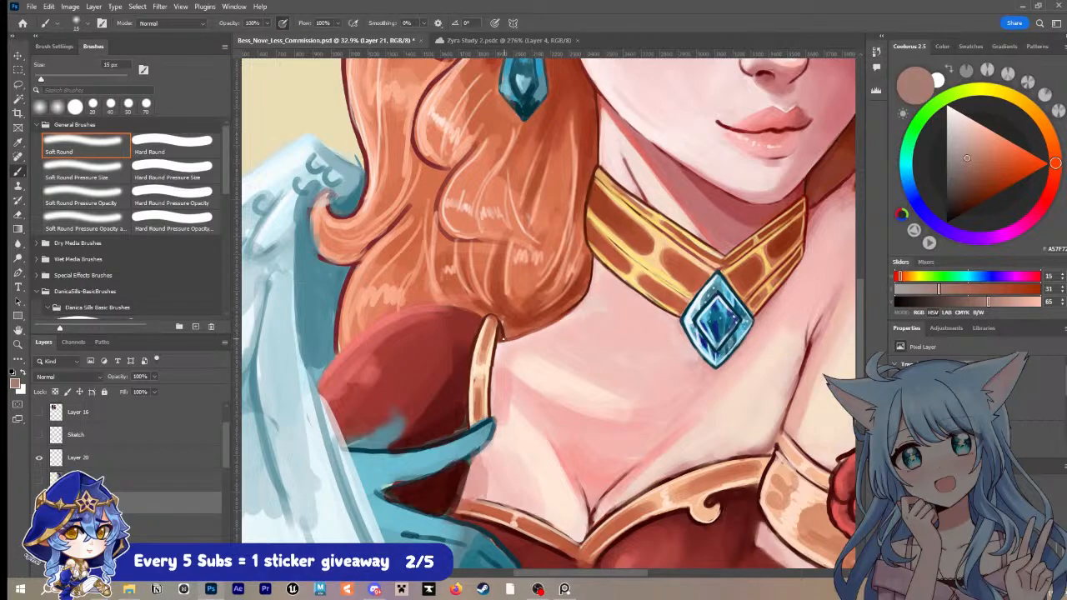
pyautogui.press('[')
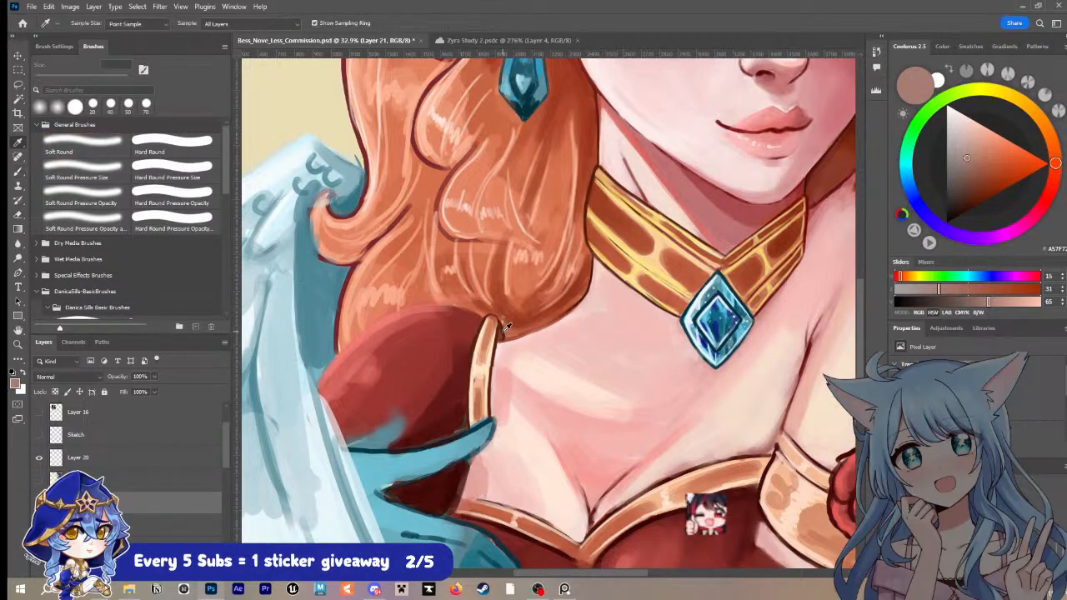
pyautogui.keyDown('alt'); pyautogui.click(582, 306); pyautogui.keyUp('alt')
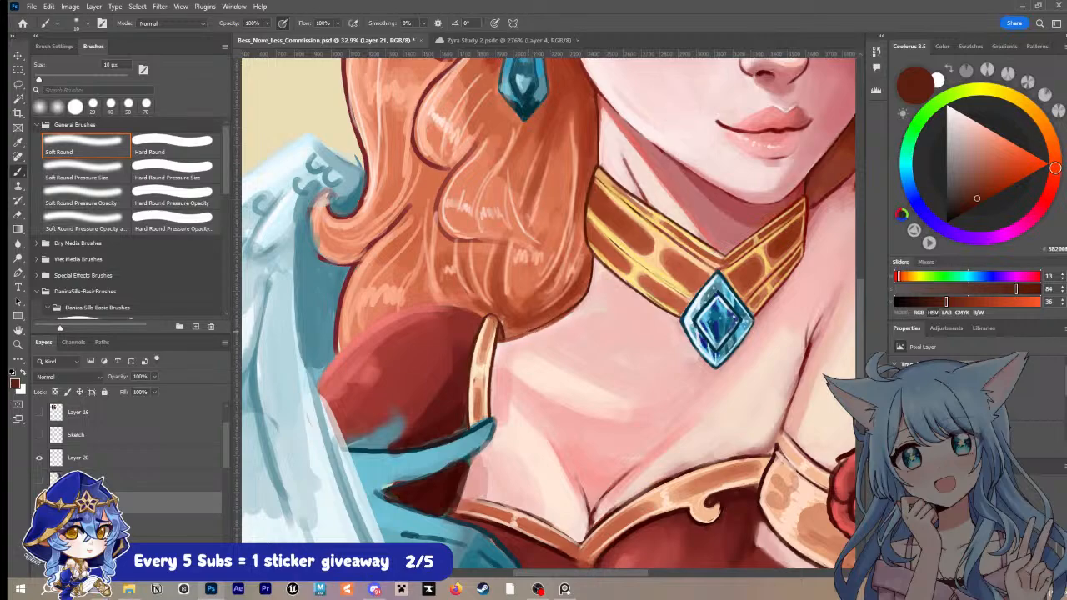
# Step: Clean up the hair's lower edge in sampled pale pink skin with a 30 px Hard Round Pressure Opacity brush, and save the file
pyautogui.keyDown('alt'); pyautogui.click(596, 304); pyautogui.keyUp('alt')
pyautogui.press(']')
pyautogui.press(']')
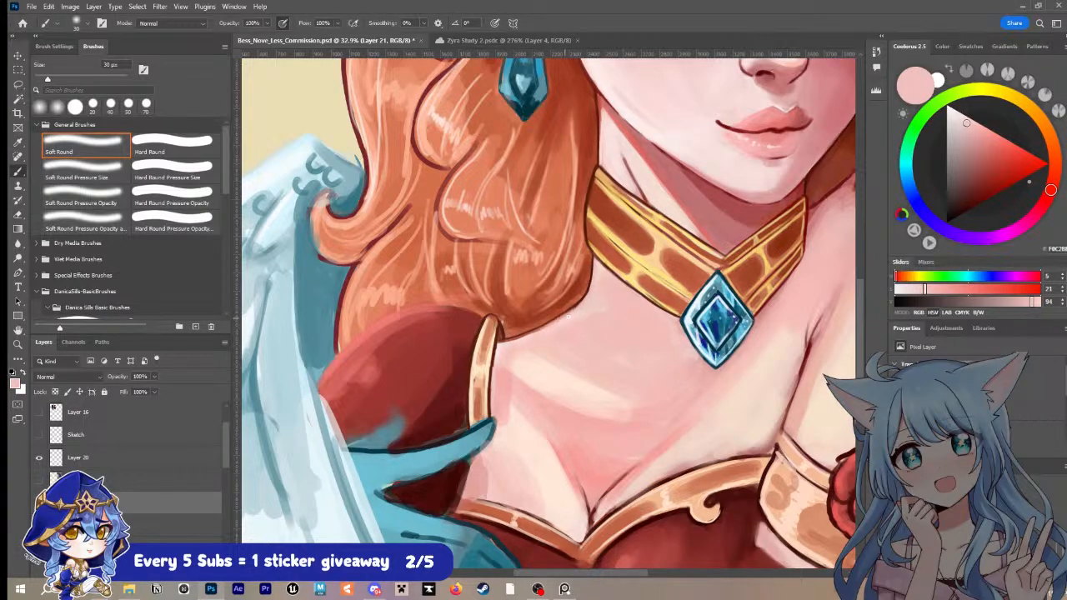
pyautogui.click(196, 205)
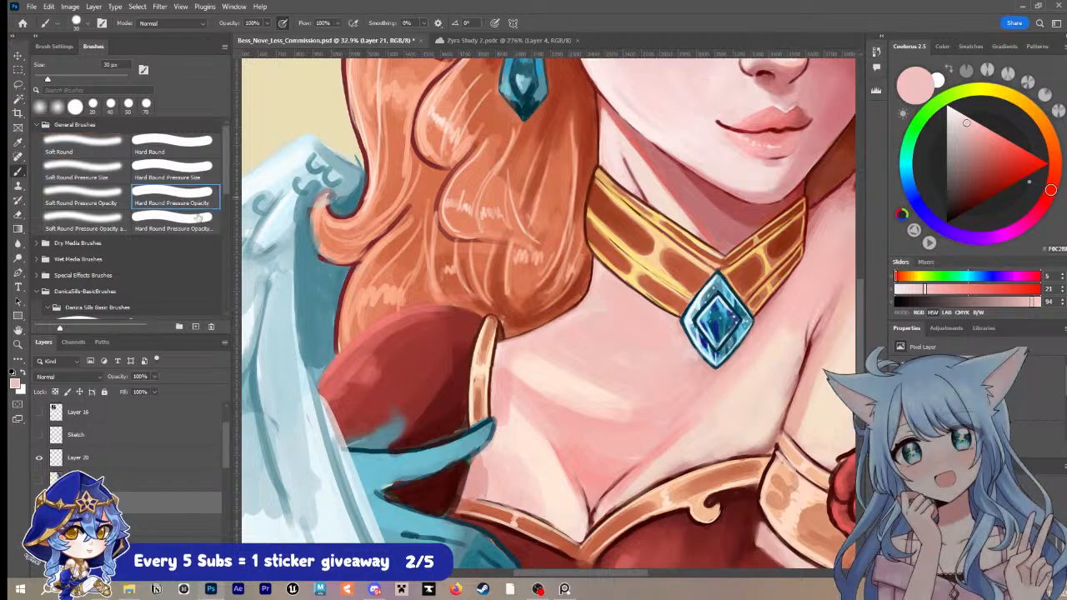
pyautogui.moveTo(587, 300); pyautogui.dragTo(567, 315)
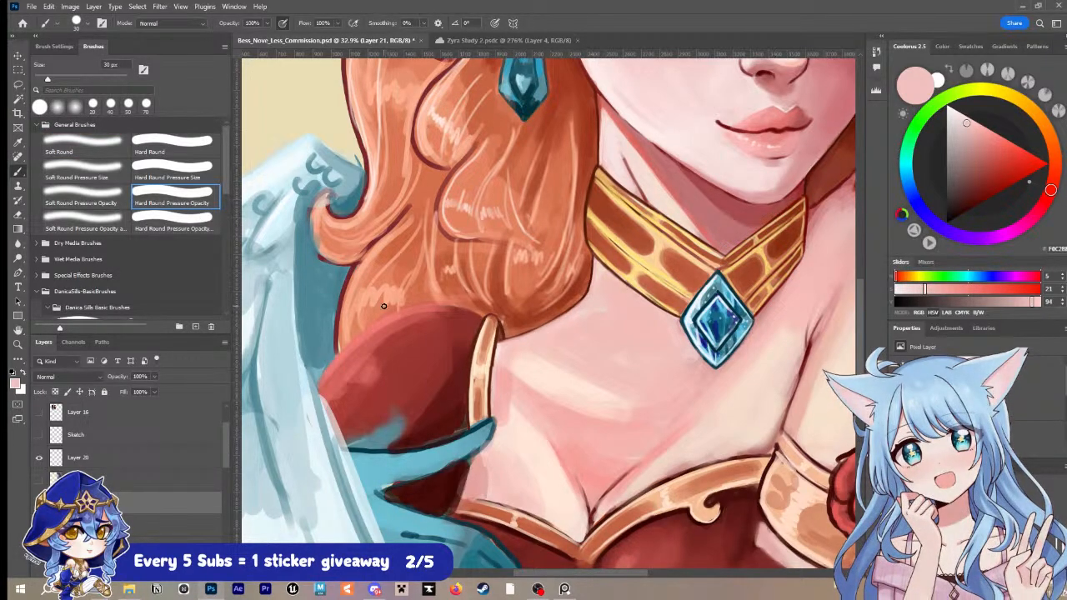
pyautogui.hotkey('ctrl', 's')
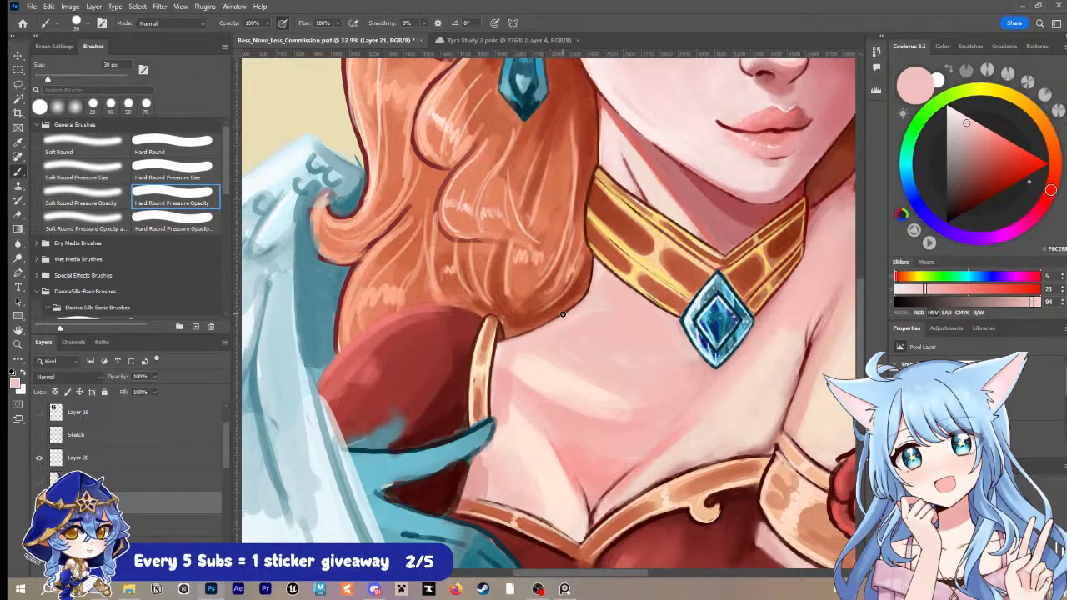
# Step: Sample the dark red hair outline and redraw the contours of the wavy locks beside the blue earring with a 15 px brush
pyautogui.press('i')
pyautogui.moveTo(462, 275); pyautogui.dragTo(496, 403)
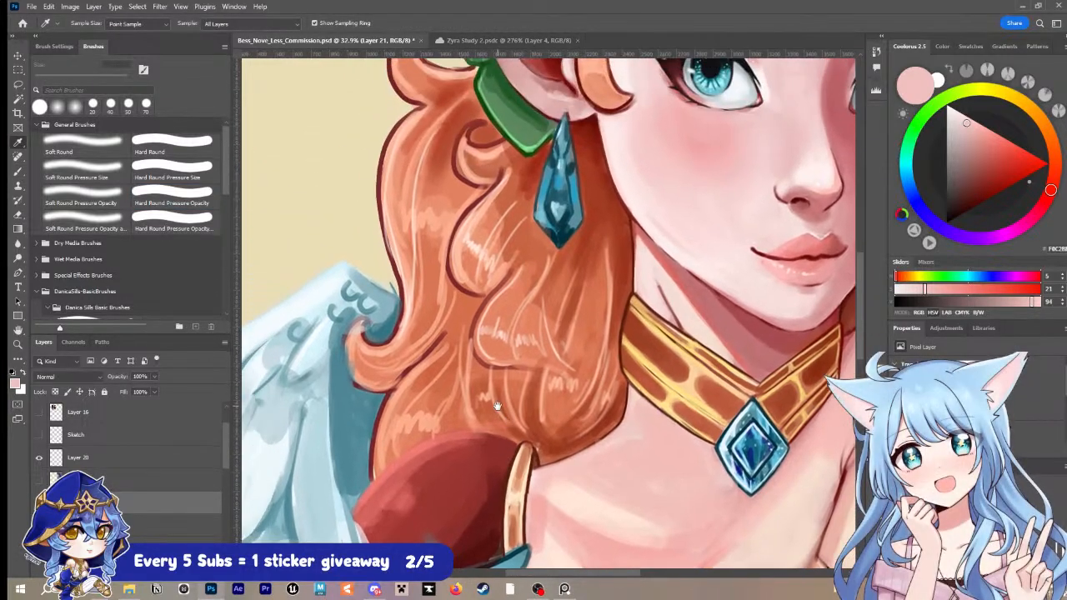
pyautogui.click(452, 255)
pyautogui.press('b')
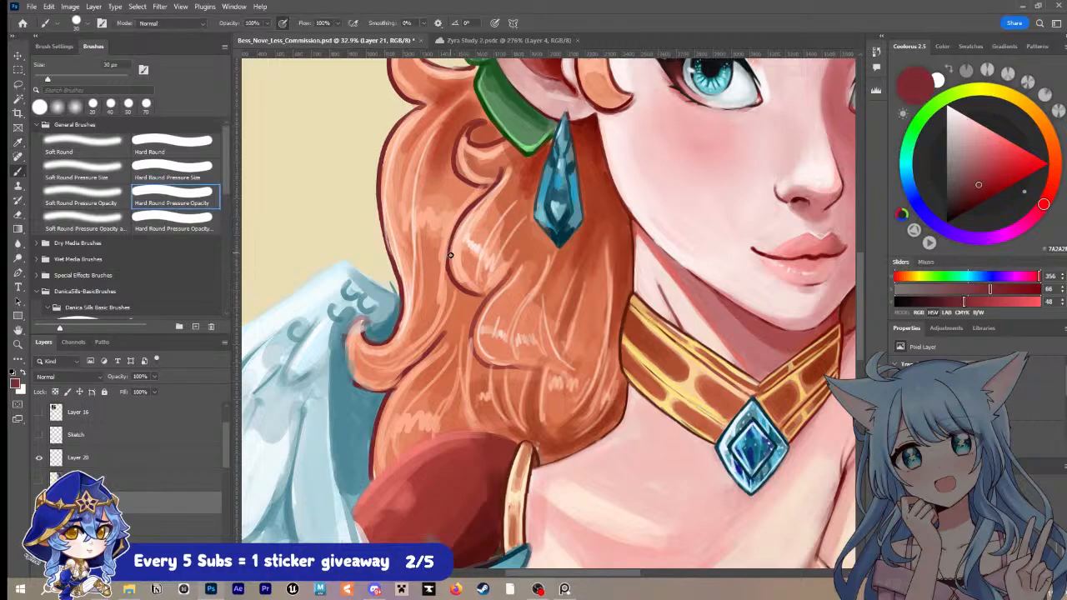
pyautogui.press('[')
pyautogui.moveTo(472, 279); pyautogui.dragTo(455, 334)
pyautogui.press(']')
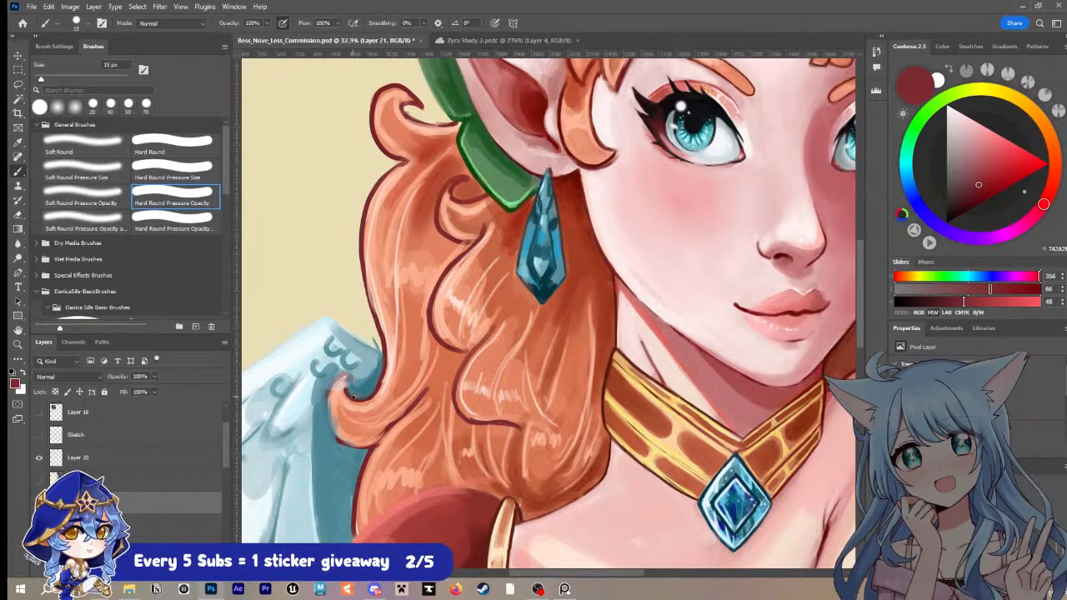
# Step: Outline the hair curl above the feathered wing in the same dark red at 15 px, and repaint its inside in sampled orange at 30 px
pyautogui.moveTo(352, 397)
pyautogui.mouseDown()
pyautogui.moveTo(327, 405)
pyautogui.moveTo(328, 391)
pyautogui.moveTo(339, 442)
pyautogui.moveTo(370, 440)
pyautogui.moveTo(360, 402)
pyautogui.moveTo(339, 385)
pyautogui.moveTo(339, 406)
pyautogui.moveTo(338, 381)
pyautogui.moveTo(341, 430)
pyautogui.mouseUp()
pyautogui.keyDown('alt'); pyautogui.click(353, 407); pyautogui.keyUp('alt')
pyautogui.press(']')
pyautogui.press(']')
pyautogui.press(']')
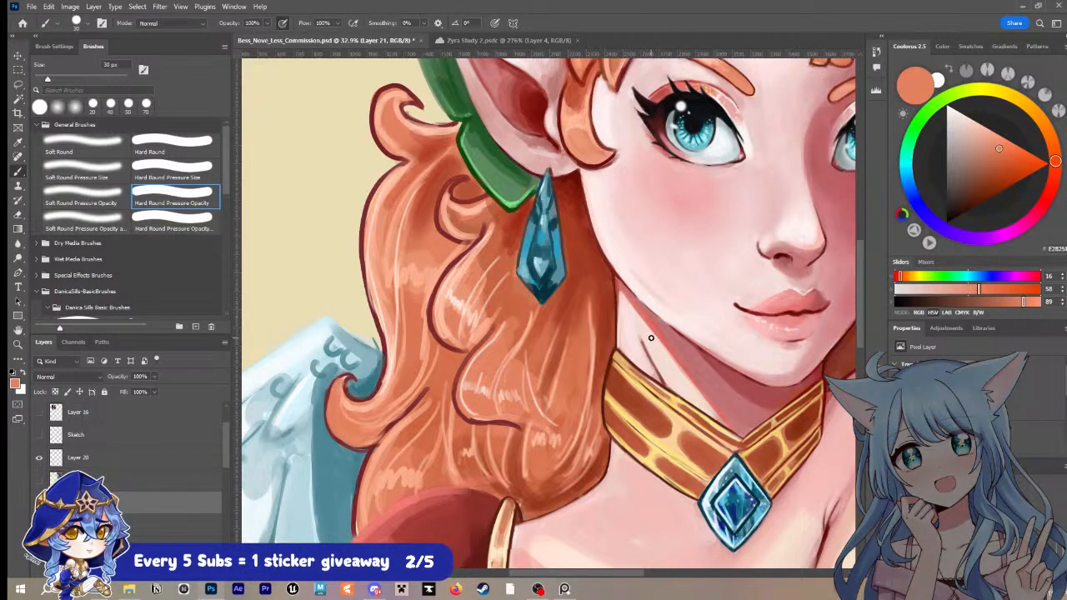
# Step: Examine the portrait as a whole, from the crown and face down to the wings and red dress
pyautogui.press('z')
pyautogui.moveTo(651, 337); pyautogui.dragTo(615, 343)
pyautogui.moveTo(782, 316); pyautogui.dragTo(697, 349)
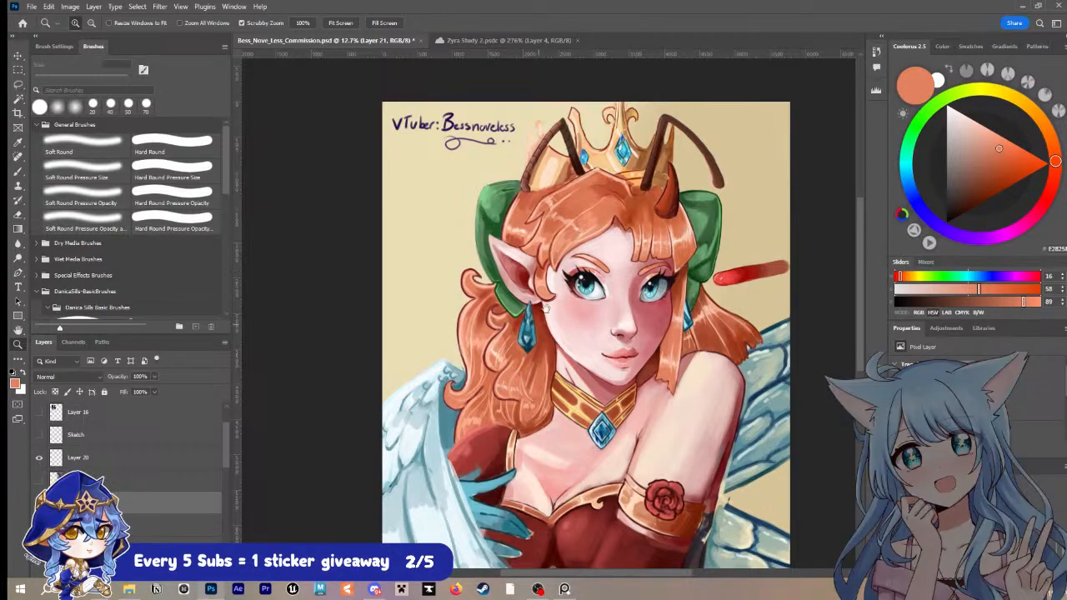
pyautogui.moveTo(575, 289); pyautogui.dragTo(558, 415)
pyautogui.moveTo(608, 455); pyautogui.dragTo(597, 332)
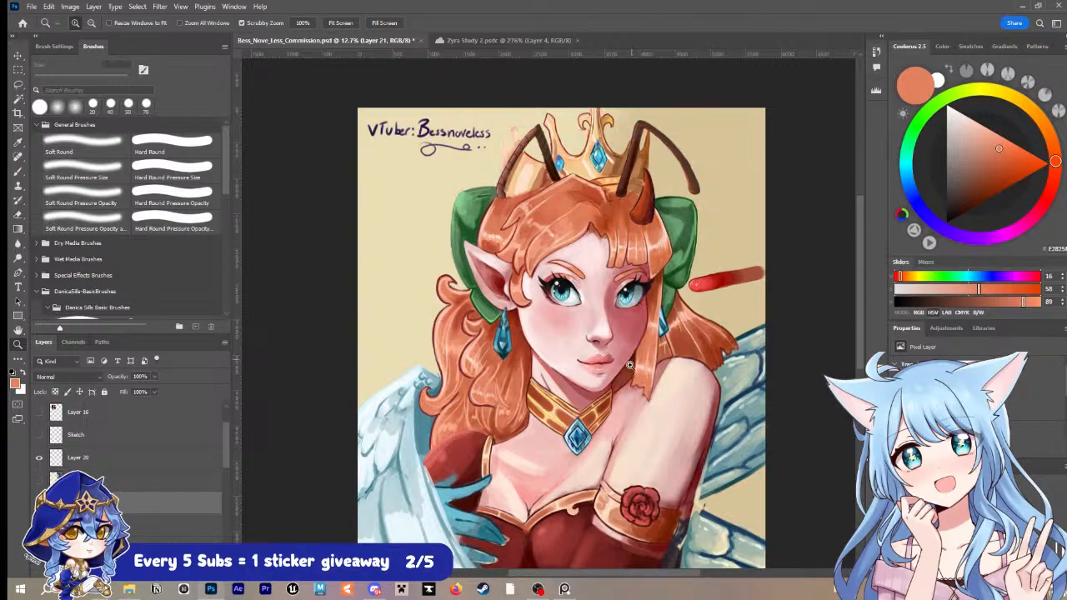
pyautogui.moveTo(633, 344); pyautogui.dragTo(630, 402)
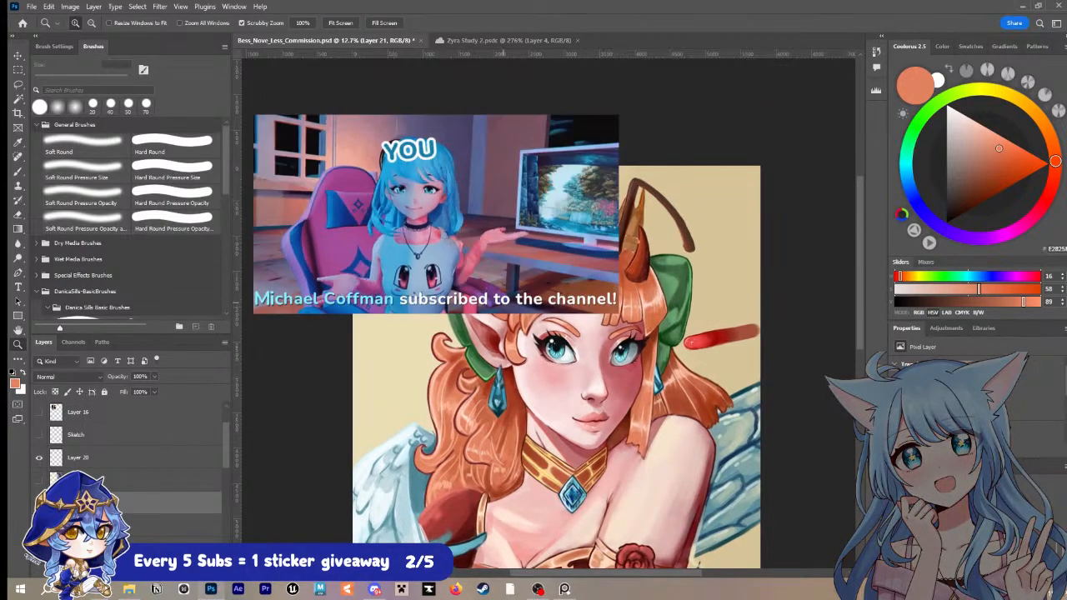
pyautogui.moveTo(504, 303); pyautogui.dragTo(519, 279)
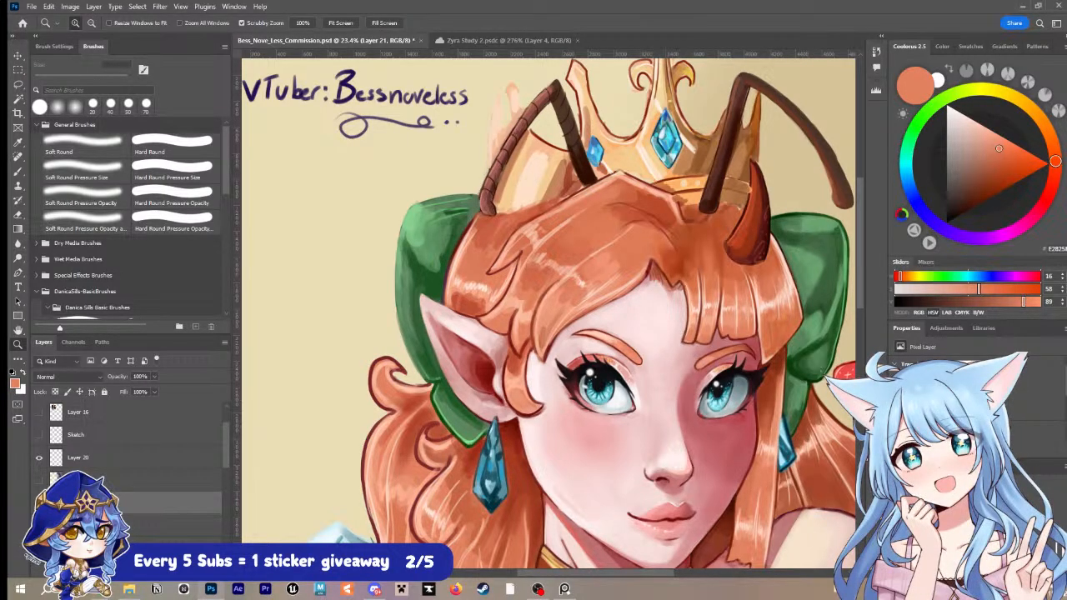
# Step: Sample the dark red crown outline and trace the two unlined crown spikes behind the ribbed antenna with a 10 px brush
pyautogui.click(570, 273)
pyautogui.moveTo(578, 237); pyautogui.dragTo(542, 423)
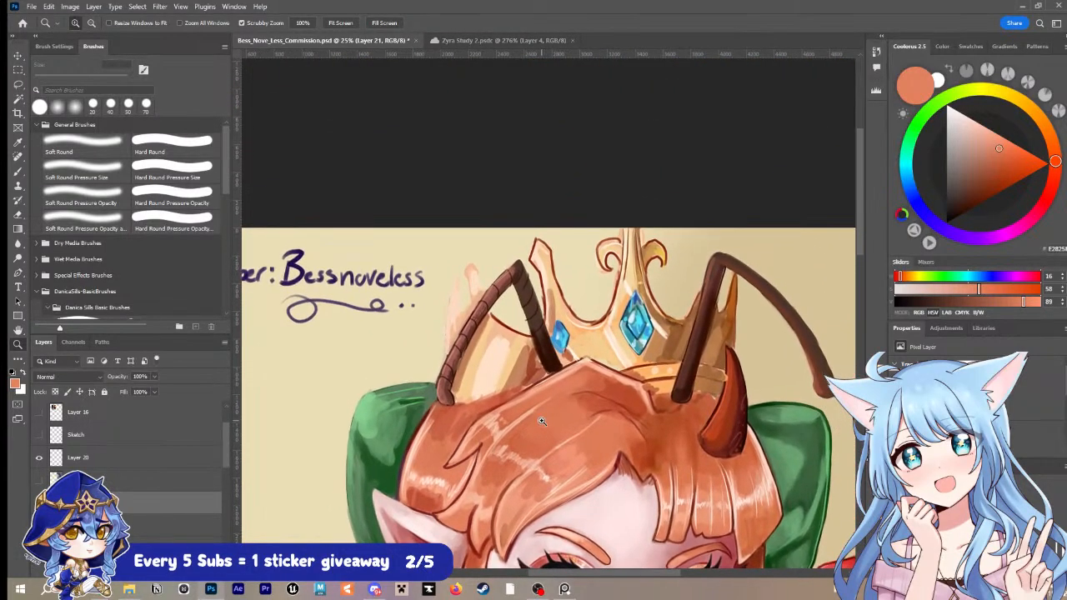
pyautogui.press('i')
pyautogui.click(546, 279)
pyautogui.press('b')
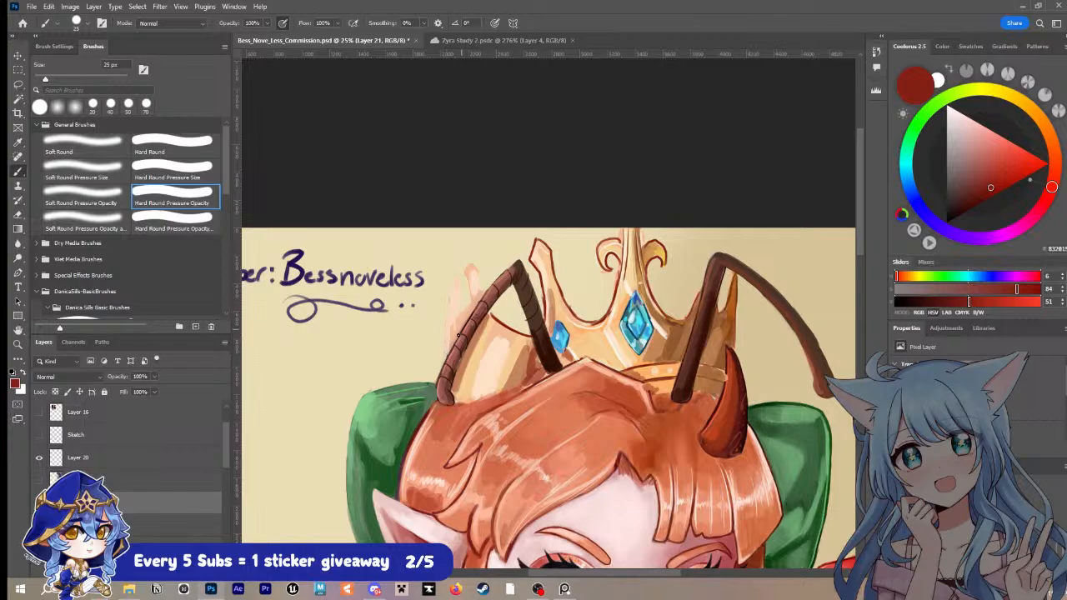
pyautogui.press('[')
pyautogui.press('[')
pyautogui.press('[')
pyautogui.moveTo(443, 360)
pyautogui.mouseDown()
pyautogui.moveTo(459, 276)
pyautogui.moveTo(458, 315)
pyautogui.mouseUp()
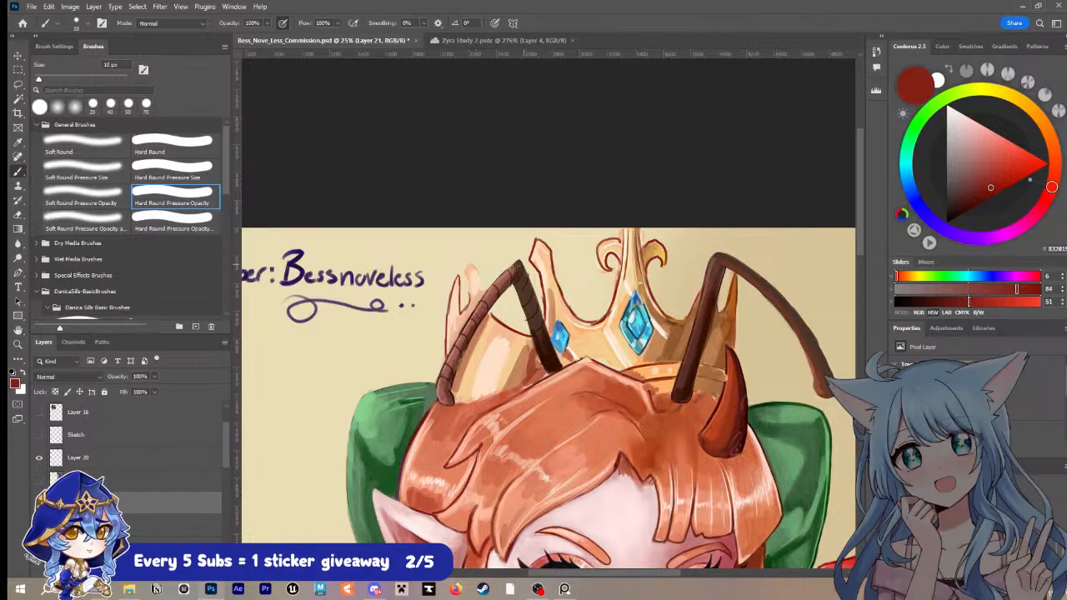
pyautogui.moveTo(471, 308)
pyautogui.mouseDown()
pyautogui.moveTo(466, 269)
pyautogui.moveTo(481, 291)
pyautogui.mouseUp()
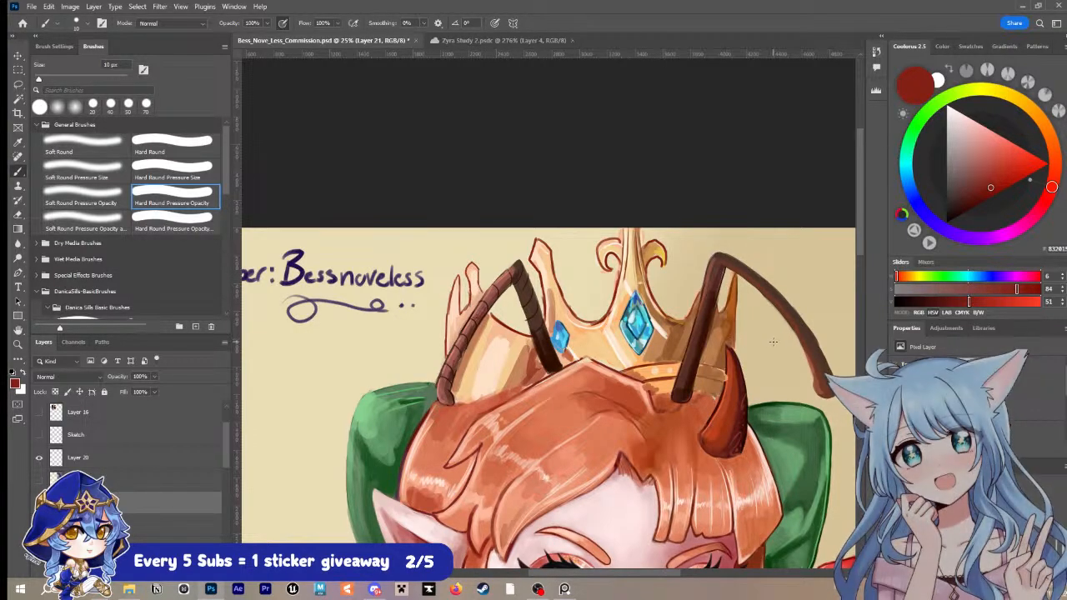
# Step: Sample the dark green bow outline and trace the outer edge of the bow behind the pointed ear at 15 px, undoing unsatisfactory strokes
pyautogui.press('i')
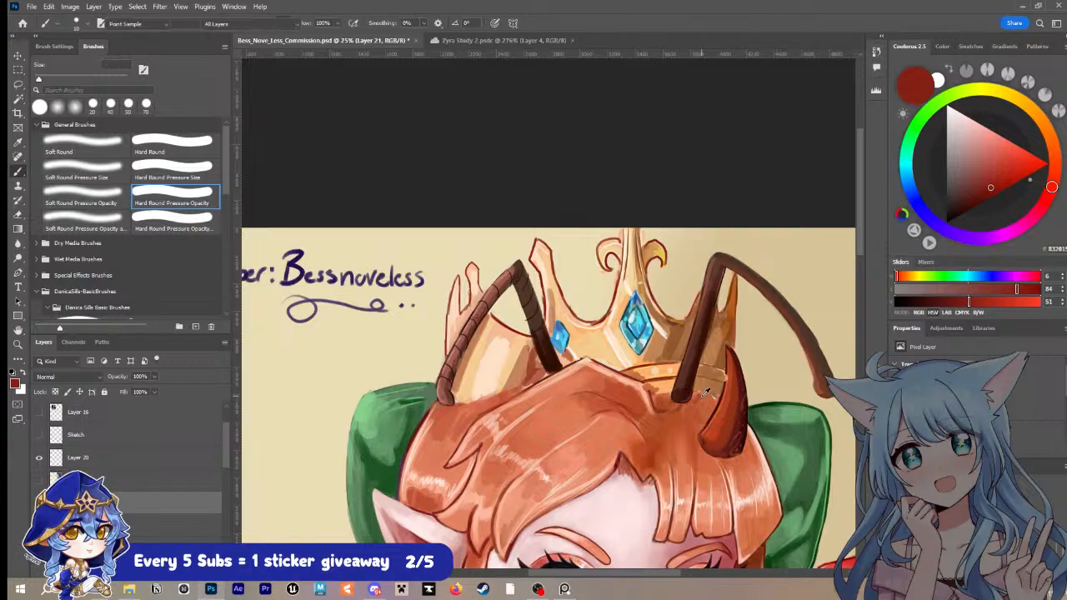
pyautogui.moveTo(654, 437); pyautogui.dragTo(650, 303)
pyautogui.click(808, 413)
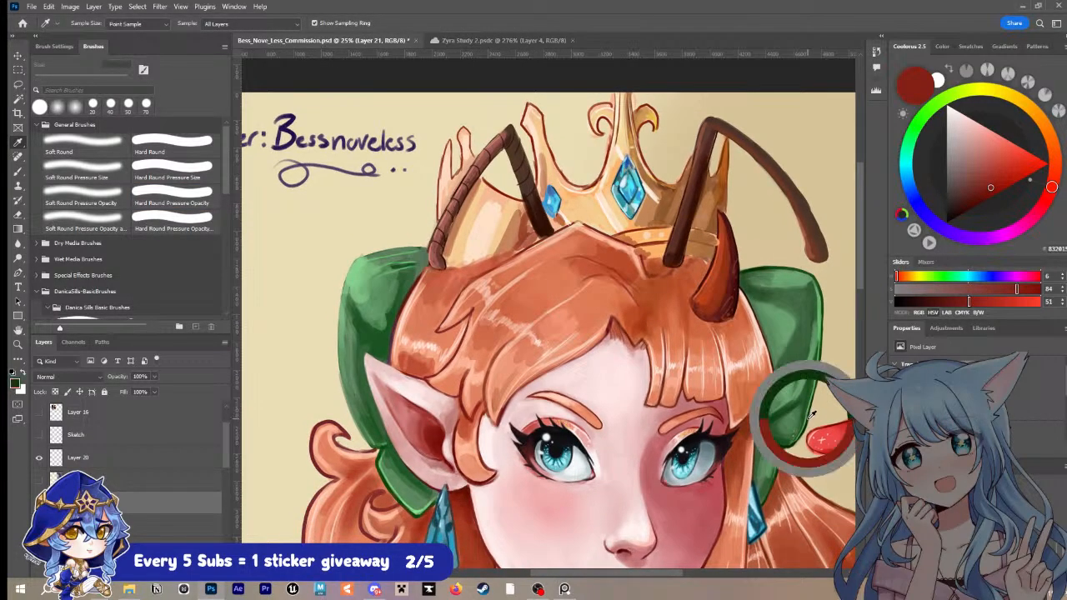
pyautogui.press('b')
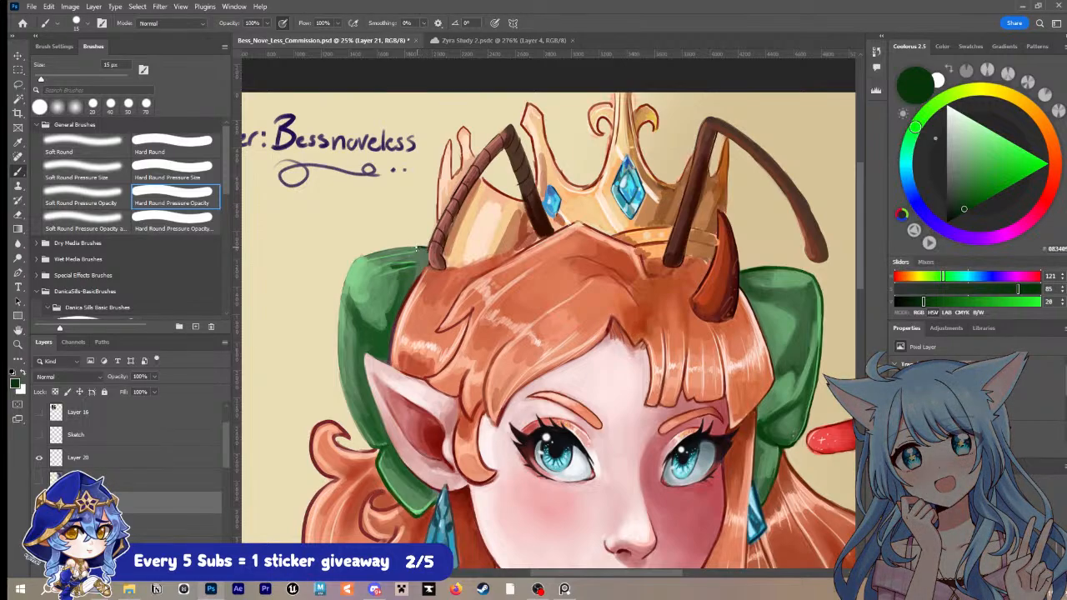
pyautogui.moveTo(421, 248); pyautogui.dragTo(365, 255)
pyautogui.hotkey('ctrl', 'z')
pyautogui.moveTo(429, 247)
pyautogui.mouseDown()
pyautogui.moveTo(357, 261)
pyautogui.moveTo(337, 338)
pyautogui.mouseUp()
pyautogui.hotkey('ctrl', 'z')
pyautogui.moveTo(358, 260); pyautogui.dragTo(340, 314)
pyautogui.hotkey('ctrl', 'z')
pyautogui.moveTo(352, 265)
pyautogui.mouseDown()
pyautogui.moveTo(338, 313)
pyautogui.moveTo(342, 397)
pyautogui.moveTo(365, 441)
pyautogui.moveTo(391, 445)
pyautogui.mouseUp()
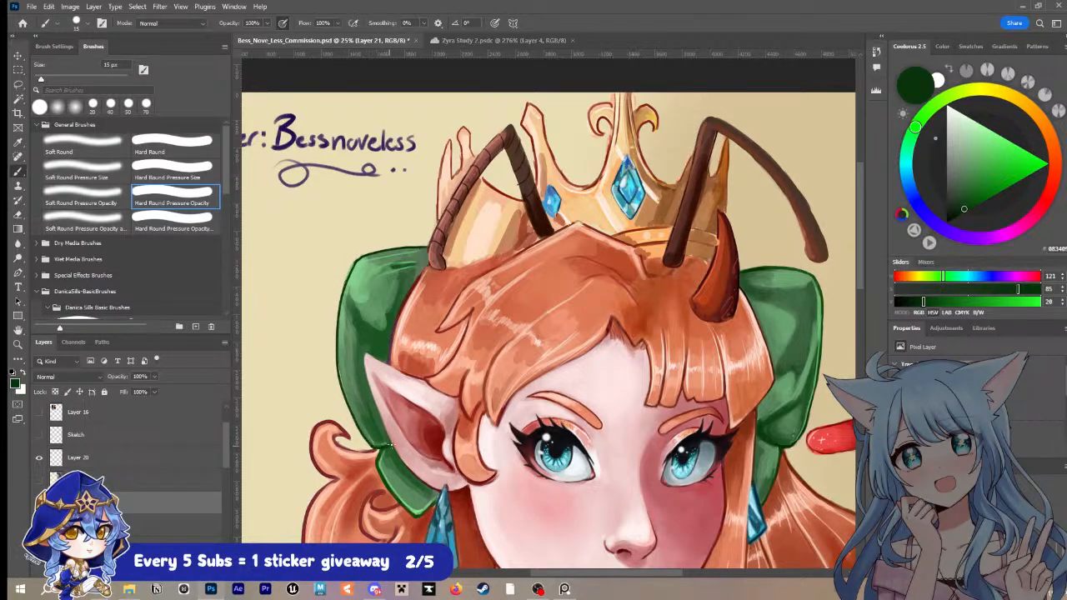
# Step: Sample the bow's lighter green, touch up the inside of its new outline behind the pointed ear with a 25 px brush, and save the file
pyautogui.keyDown('alt'); pyautogui.click(342, 343); pyautogui.keyUp('alt')
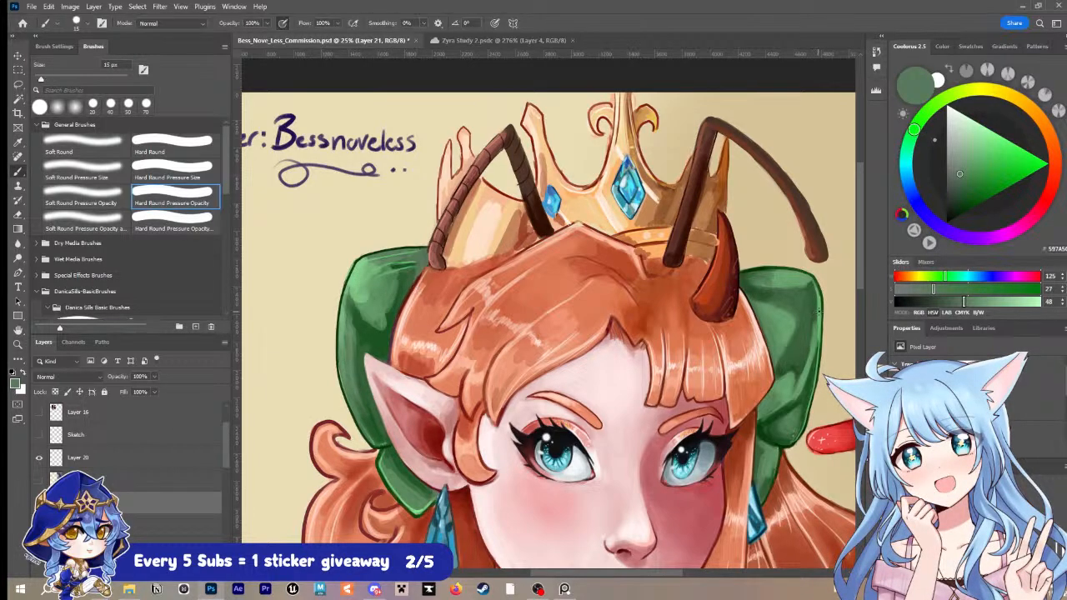
pyautogui.keyDown('alt'); pyautogui.click(351, 279); pyautogui.keyUp('alt')
pyautogui.press(']')
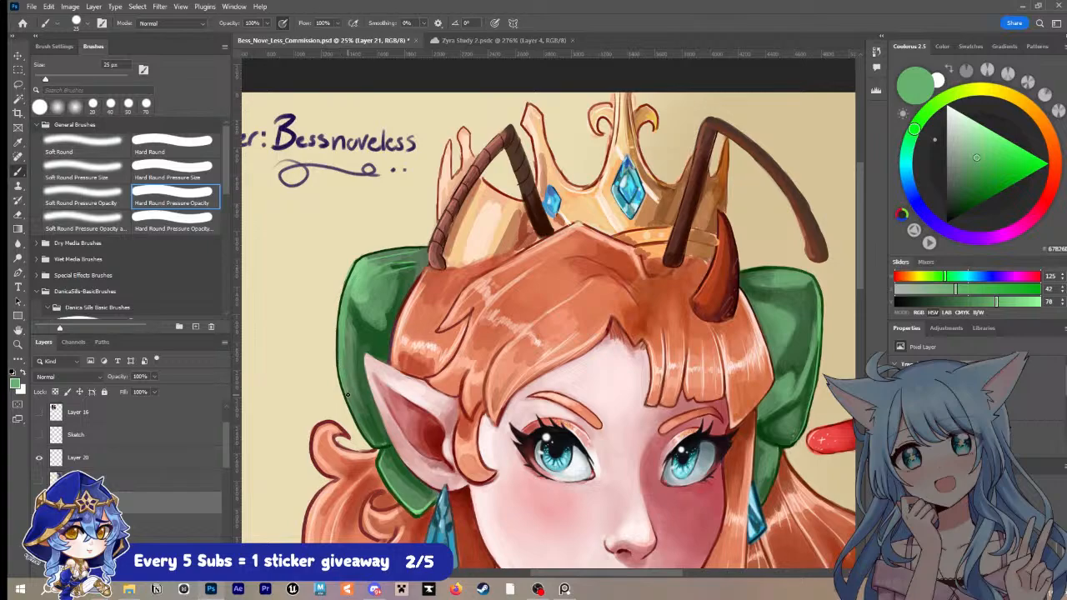
pyautogui.moveTo(354, 409); pyautogui.dragTo(393, 444)
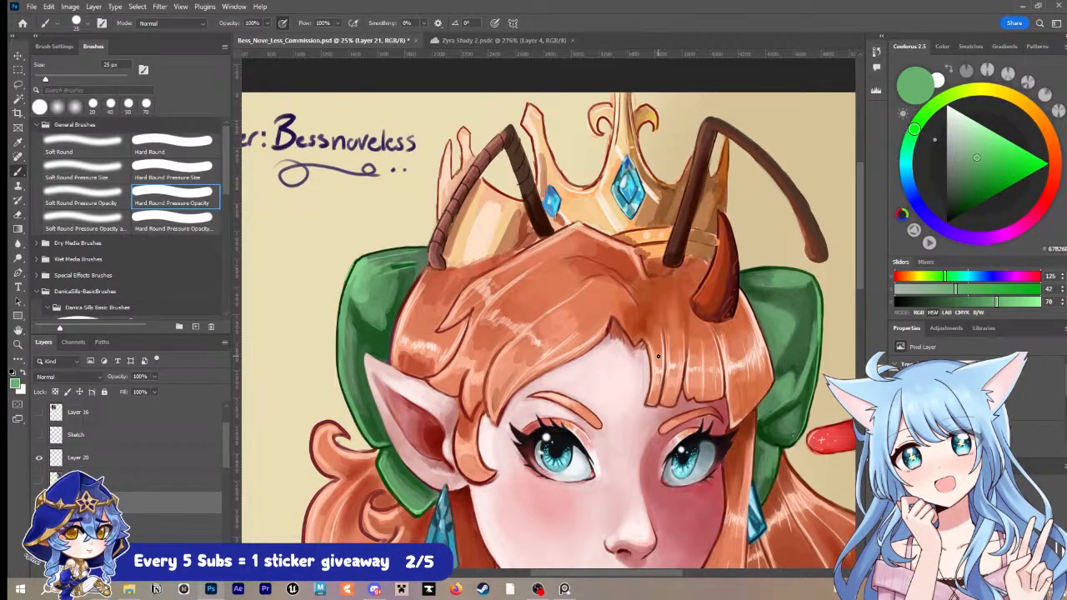
pyautogui.hotkey('ctrl', 's')
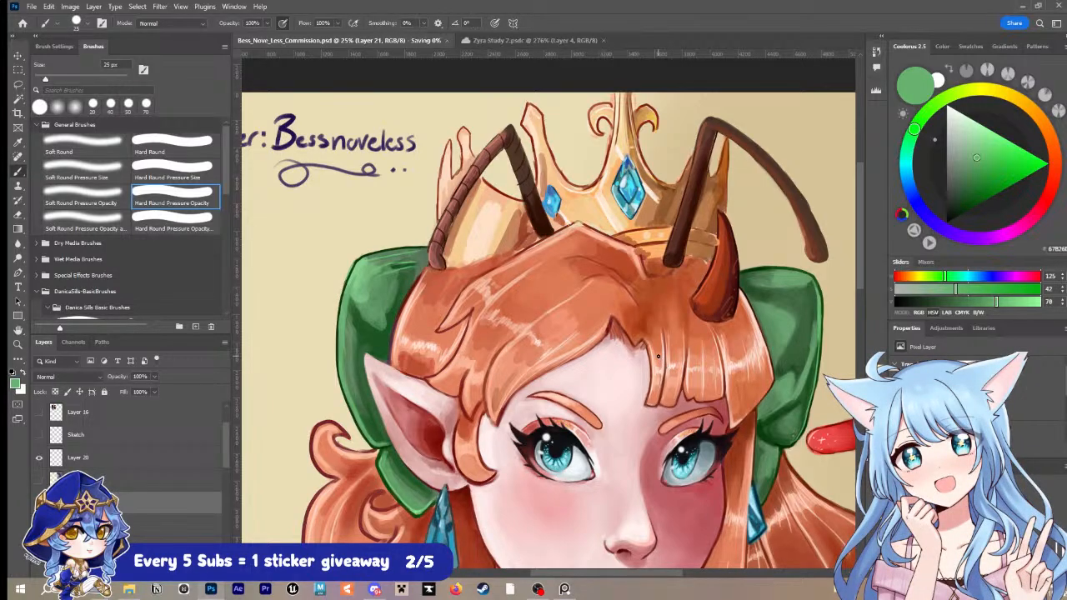
# Step: Sample the peach highlight and red-orange tones of the curls below the pointed ear and retouch the curls with a 25 px brush
pyautogui.press('i')
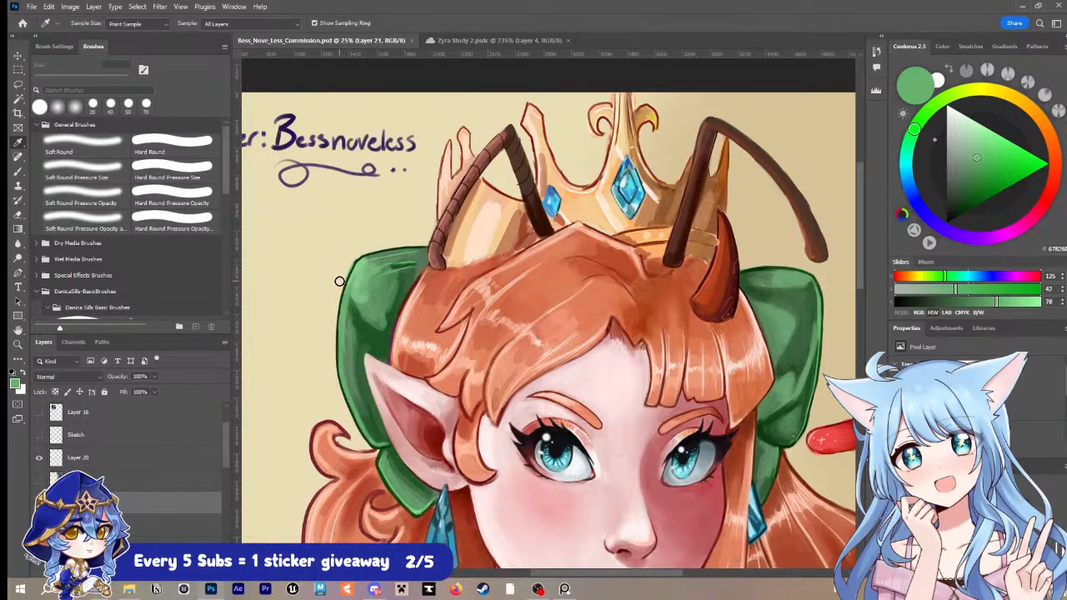
pyautogui.press('b')
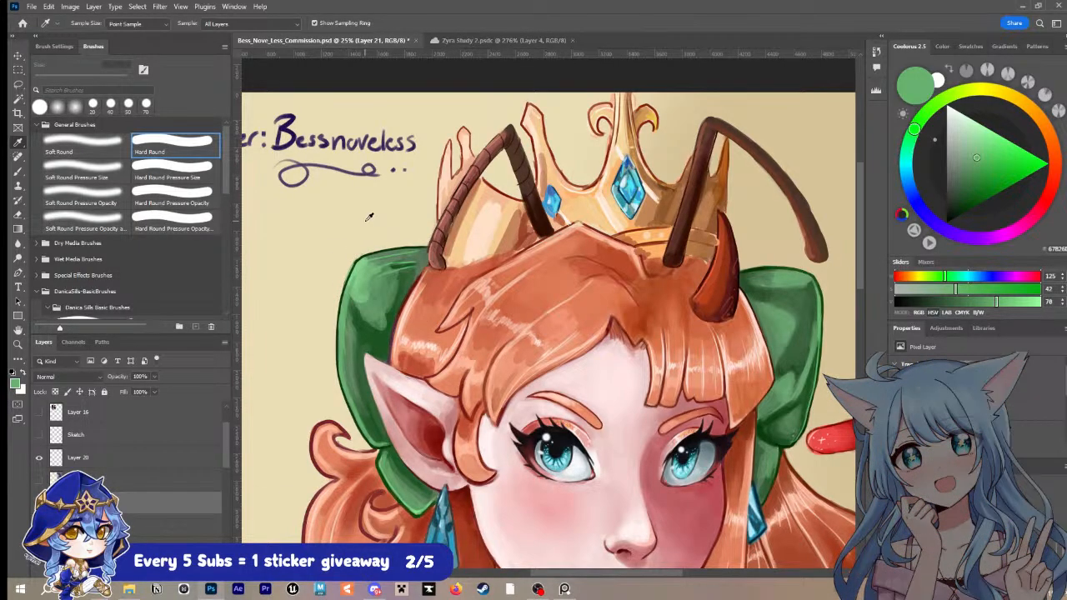
pyautogui.moveTo(518, 468); pyautogui.dragTo(512, 337)
pyautogui.click(350, 376)
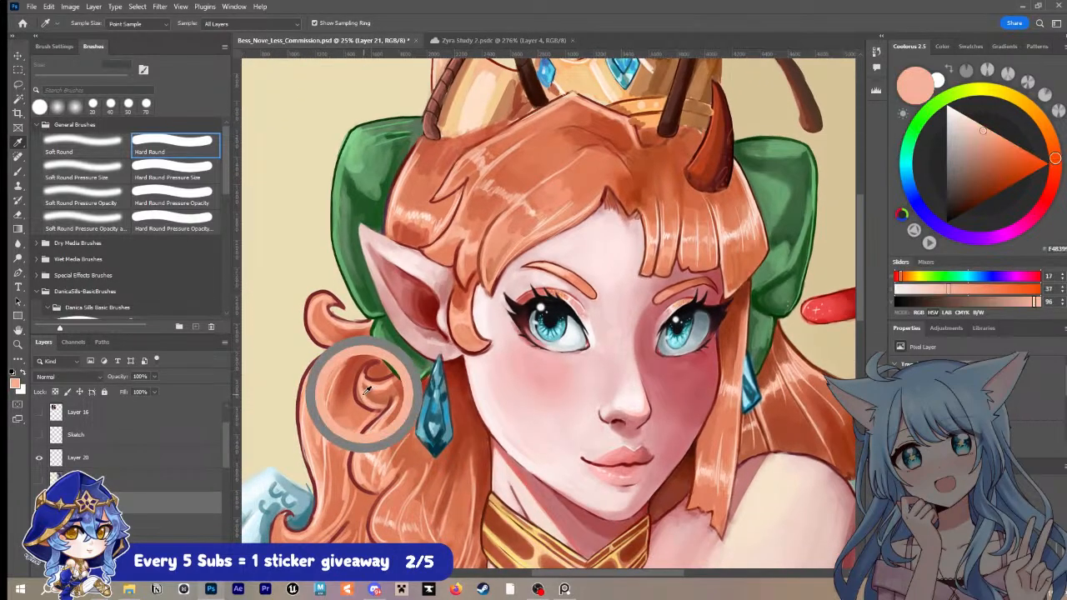
pyautogui.press('b')
pyautogui.press(']')
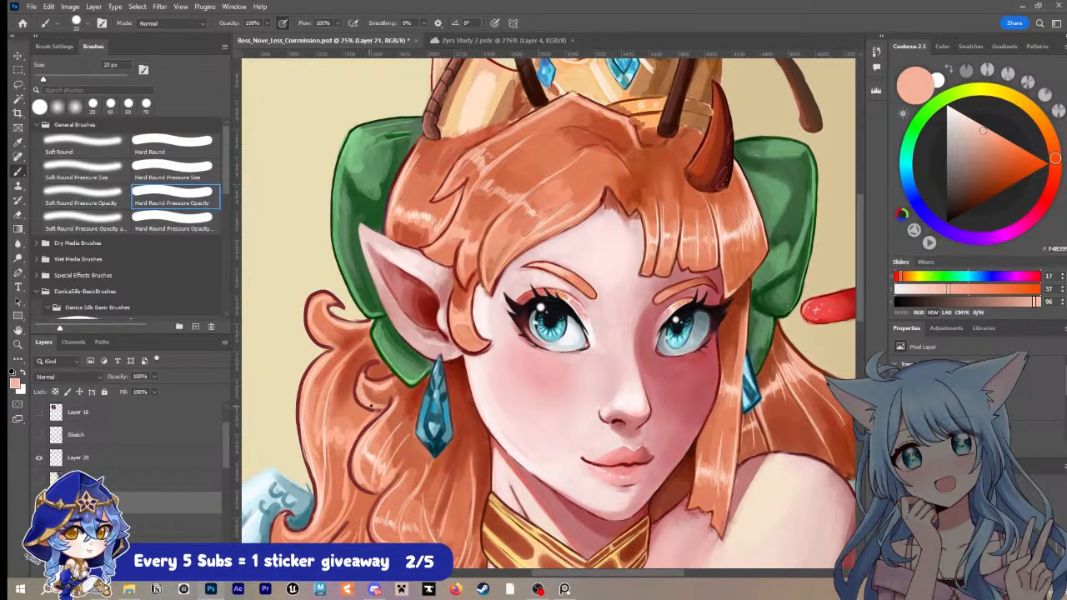
pyautogui.press(']')
pyautogui.scroll(-2, 415, 478)
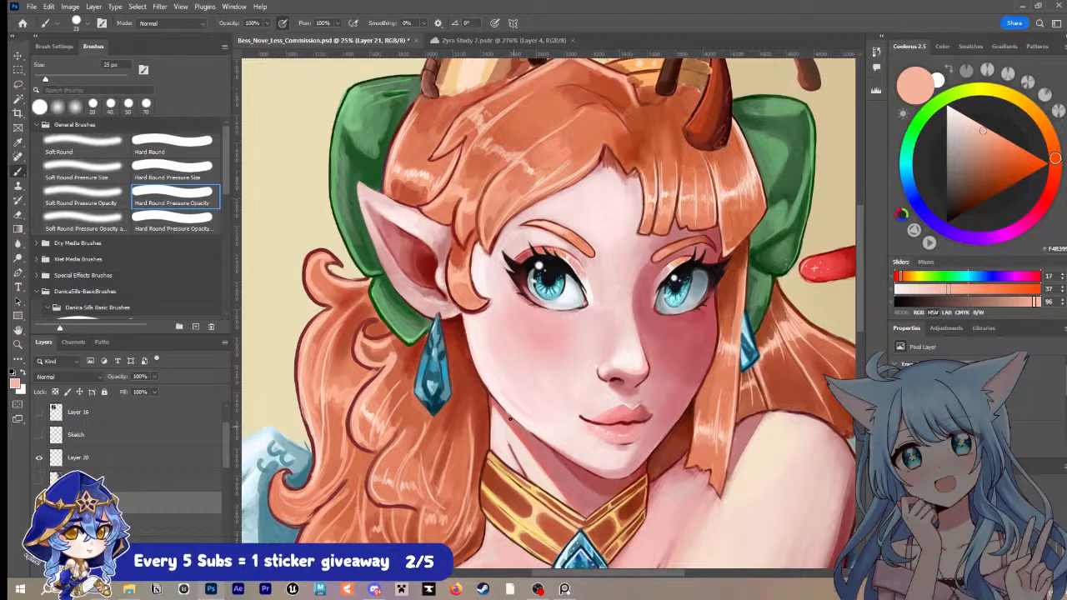
pyautogui.keyDown('alt'); pyautogui.click(397, 350); pyautogui.keyUp('alt')
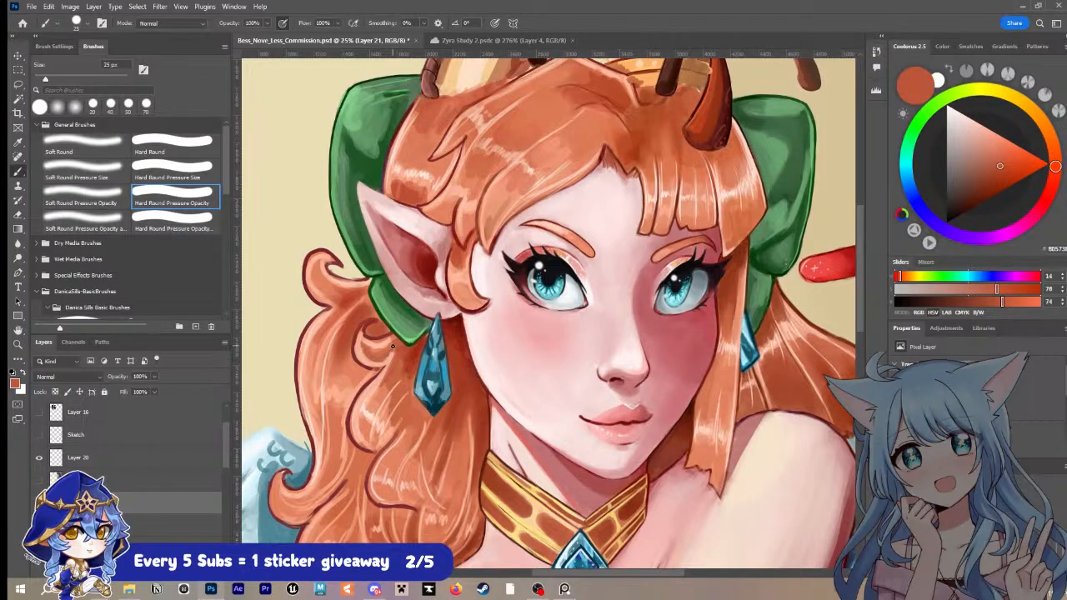
pyautogui.press('i')
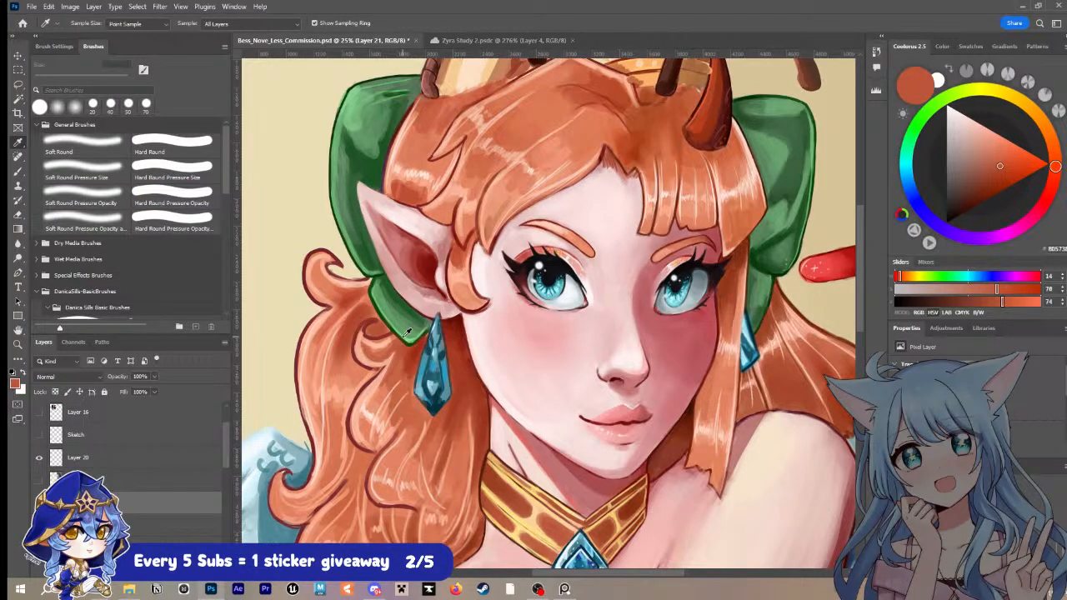
# Step: Sample the hair's mid orange and paint over the hair section just above the pointed ear with a 35 px brush
pyautogui.press('z')
pyautogui.moveTo(708, 374); pyautogui.dragTo(668, 372)
pyautogui.moveTo(728, 357); pyautogui.dragTo(664, 297)
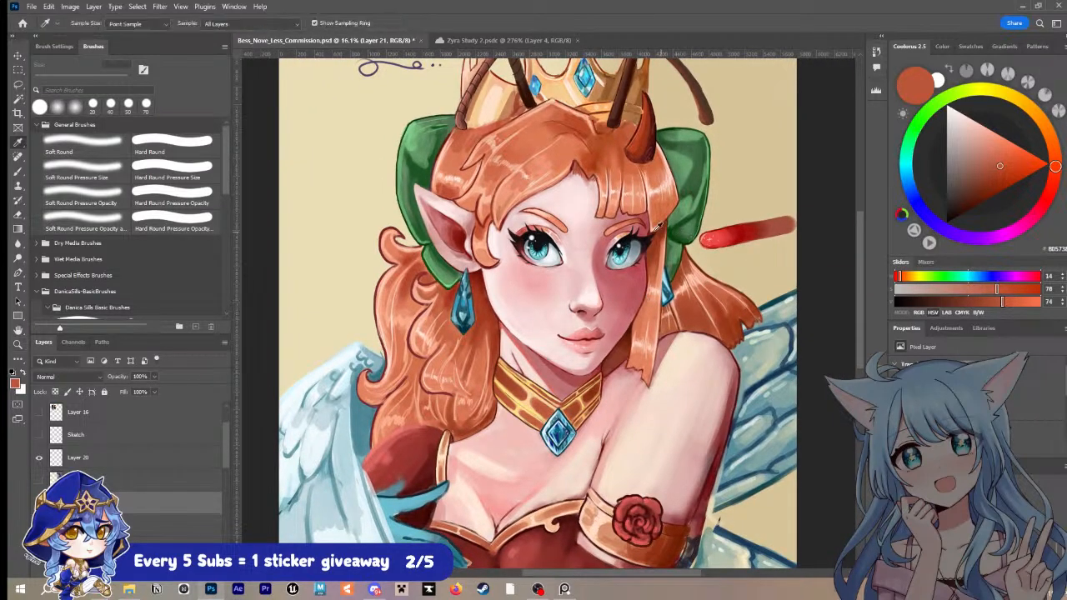
pyautogui.moveTo(479, 200); pyautogui.dragTo(518, 184)
pyautogui.moveTo(518, 184); pyautogui.dragTo(490, 324)
pyautogui.press('i')
pyautogui.click(396, 318)
pyautogui.press('b')
pyautogui.press(']')
pyautogui.press(']')
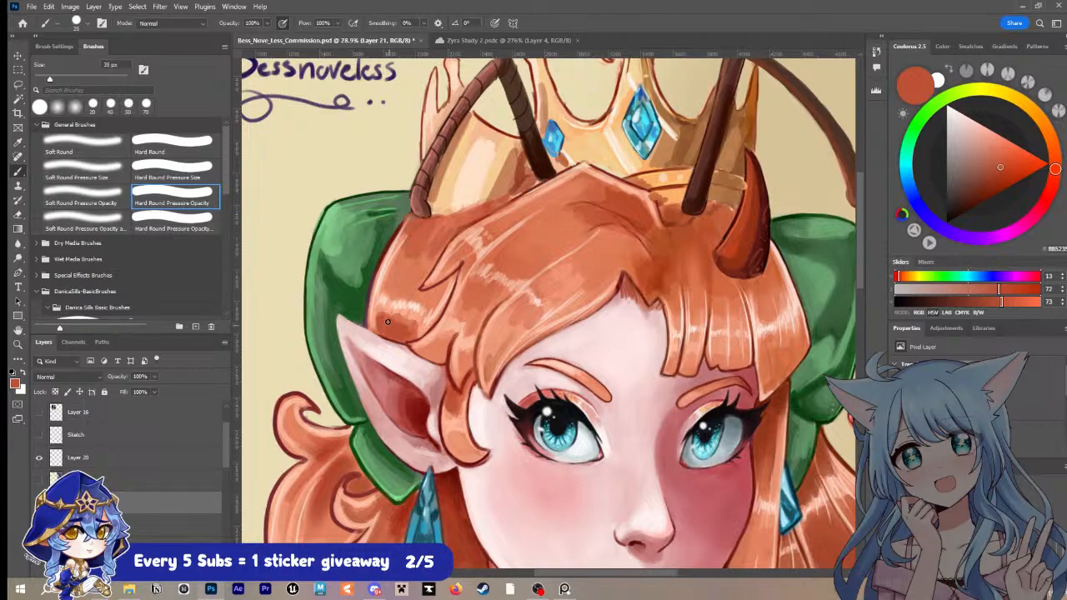
pyautogui.moveTo(387, 321)
pyautogui.mouseDown()
pyautogui.moveTo(402, 319)
pyautogui.moveTo(391, 293)
pyautogui.moveTo(424, 265)
pyautogui.moveTo(412, 290)
pyautogui.moveTo(431, 300)
pyautogui.moveTo(391, 288)
pyautogui.moveTo(407, 283)
pyautogui.moveTo(431, 307)
pyautogui.moveTo(412, 265)
pyautogui.moveTo(397, 280)
pyautogui.moveTo(405, 255)
pyautogui.mouseUp()
# Step: Sample a lighter orange from the hair and brighten the lock above the pointed ear with a 45 px brush
pyautogui.press(']')
pyautogui.press(']')
pyautogui.keyDown('alt'); pyautogui.click(564, 284); pyautogui.keyUp('alt')
pyautogui.moveTo(399, 317)
pyautogui.mouseDown()
pyautogui.moveTo(379, 324)
pyautogui.moveTo(415, 326)
pyautogui.mouseUp()
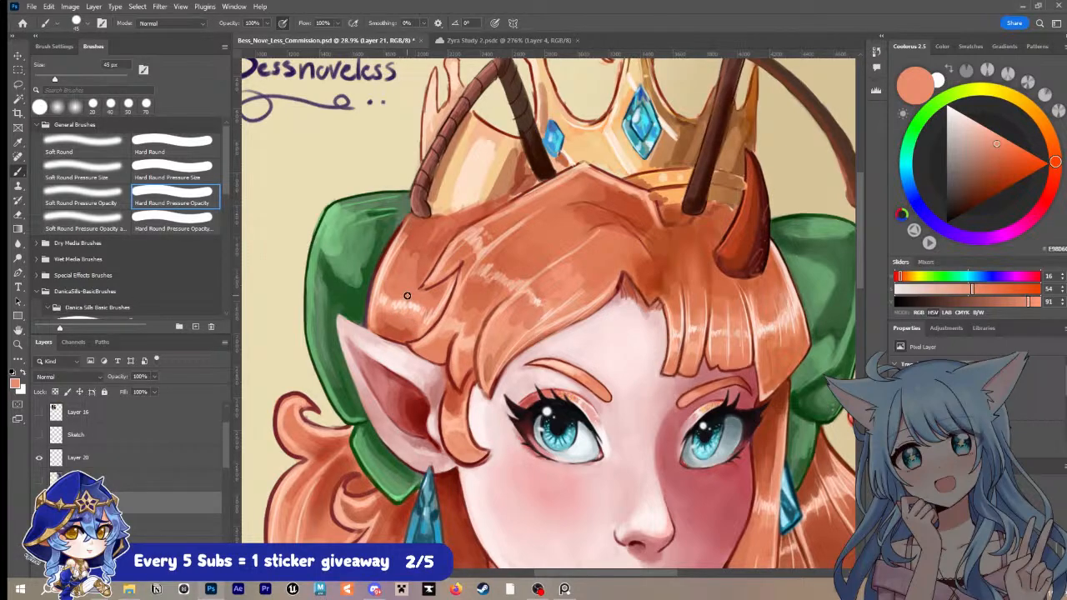
# Step: Sample the dark red hair outline and redraw the lock tip above the ear and the fringe edge along the forehead at 10 px
pyautogui.keyDown('alt'); pyautogui.click(450, 300); pyautogui.keyUp('alt')
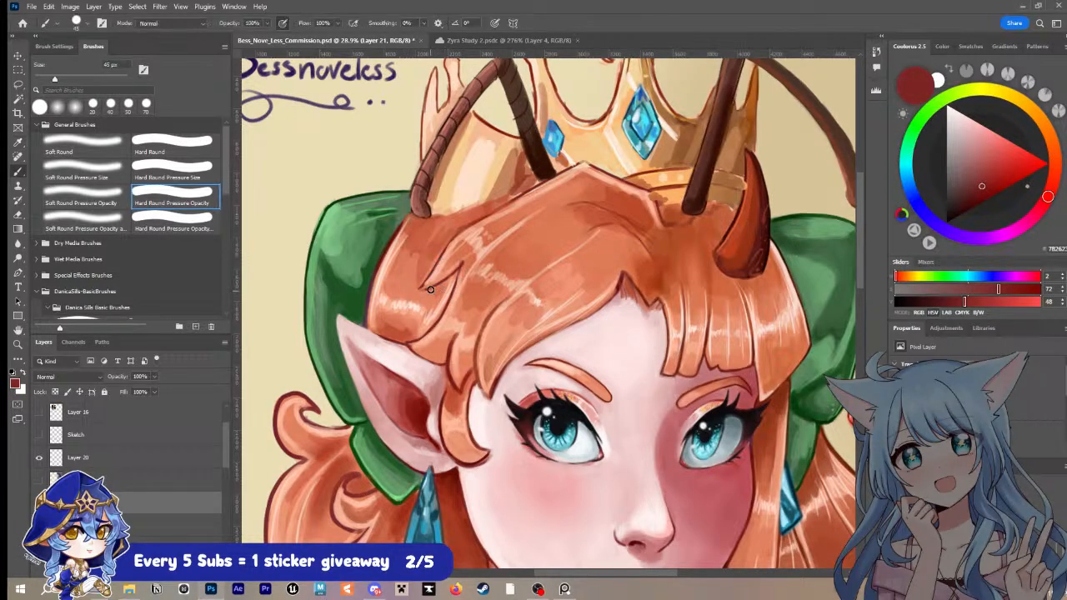
pyautogui.press('[')
pyautogui.press('[')
pyautogui.press('[')
pyautogui.press('[')
pyautogui.press('[')
pyautogui.press('[')
pyautogui.press('[')
pyautogui.moveTo(434, 285); pyautogui.dragTo(420, 290)
pyautogui.moveTo(617, 289)
pyautogui.mouseDown()
pyautogui.moveTo(524, 350)
pyautogui.moveTo(486, 400)
pyautogui.mouseUp()
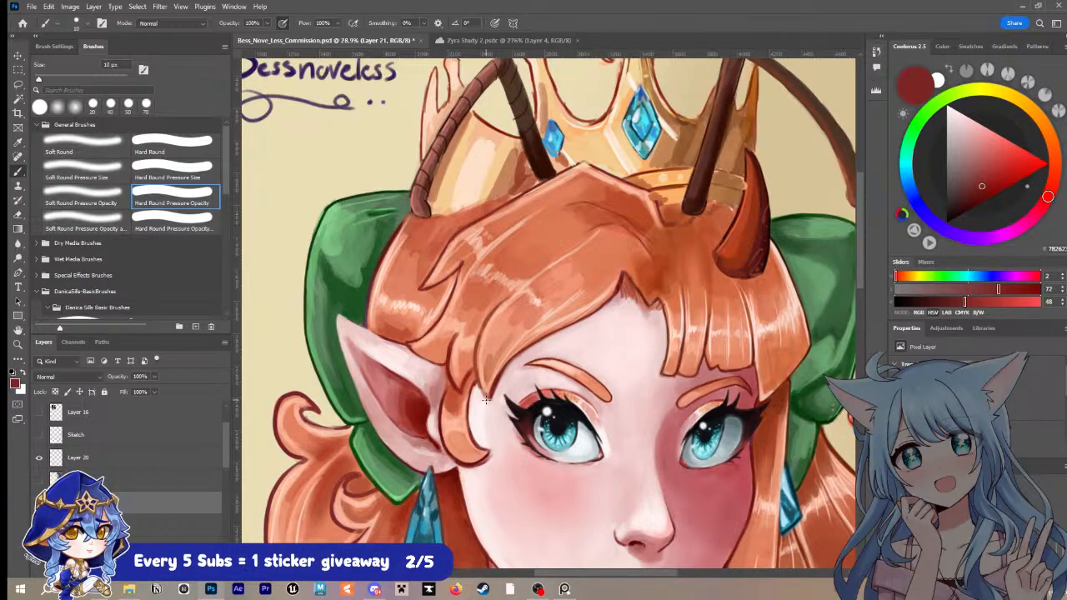
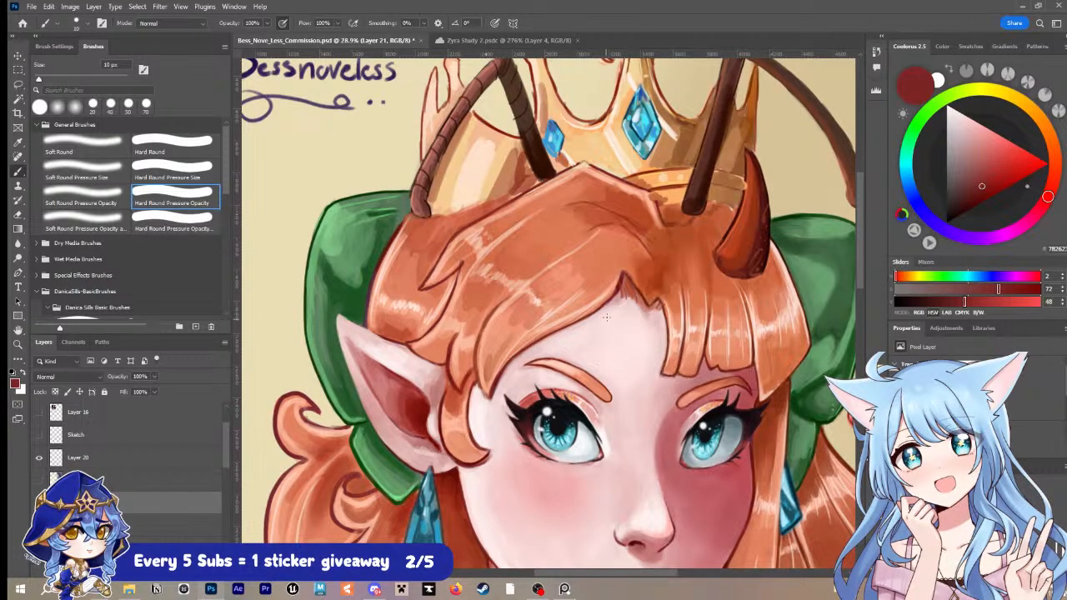
# Step: Sample a light orange from the hair and retouch the lock tip above the pointed ear with a 15 px brush
pyautogui.press('z')
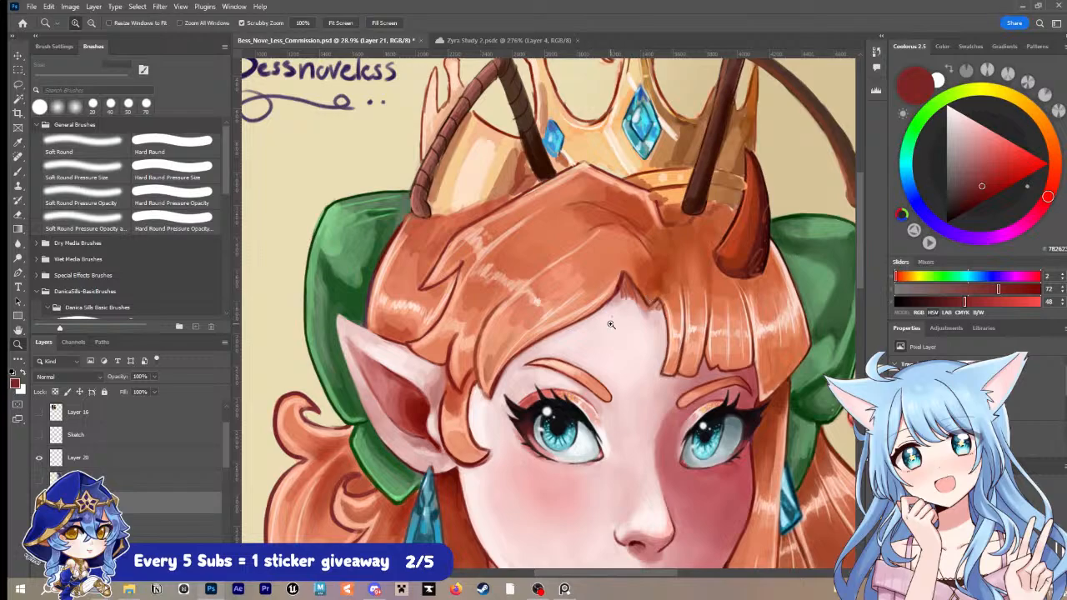
pyautogui.moveTo(611, 324); pyautogui.dragTo(603, 325)
pyautogui.moveTo(676, 361); pyautogui.dragTo(686, 260)
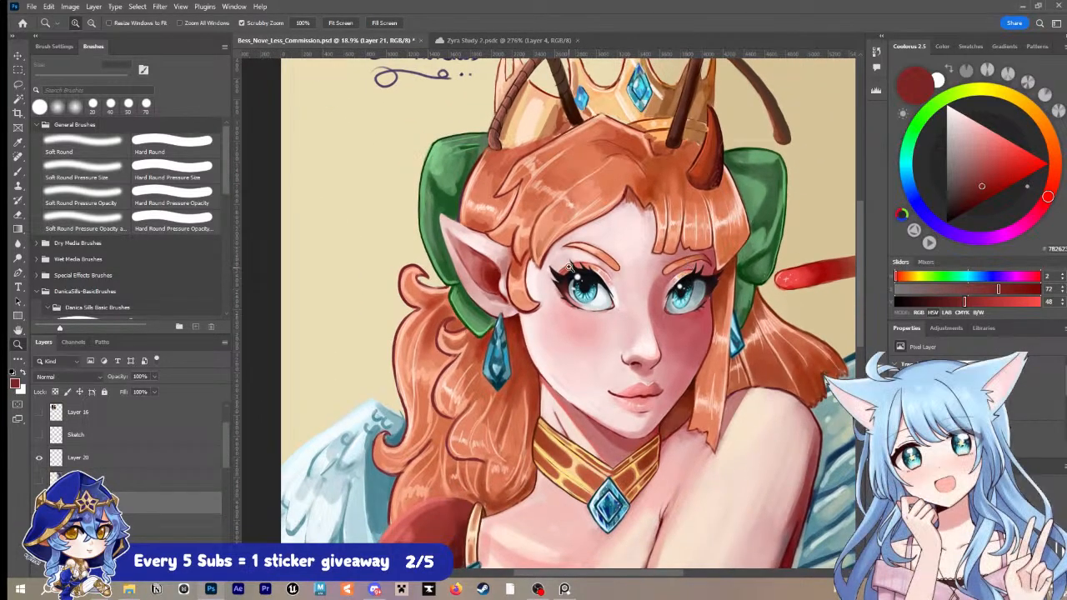
pyautogui.moveTo(569, 267); pyautogui.dragTo(580, 266)
pyautogui.moveTo(606, 200); pyautogui.dragTo(590, 308)
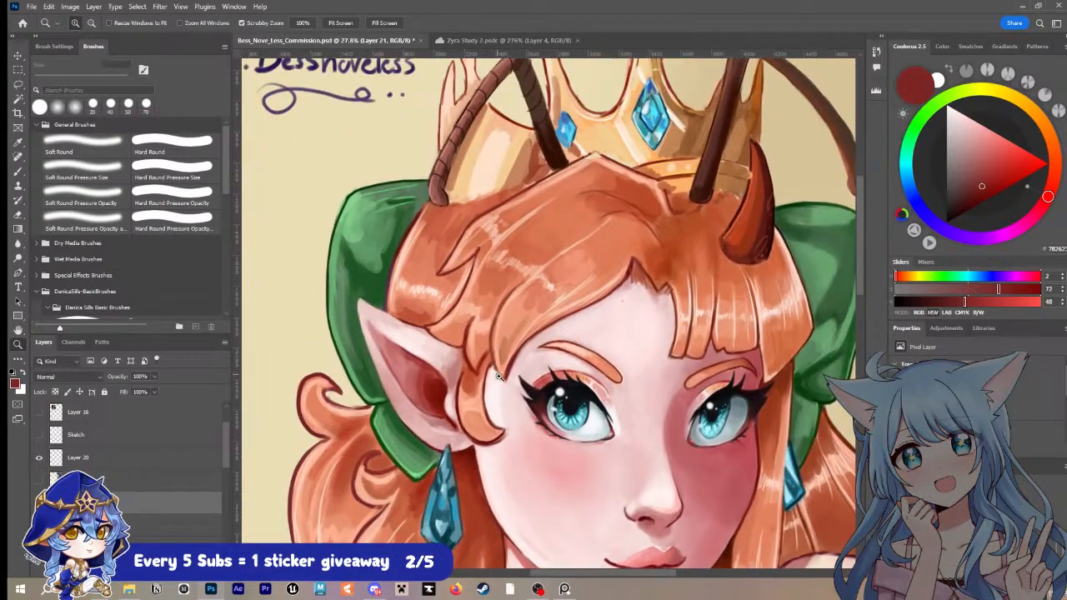
pyautogui.press('b')
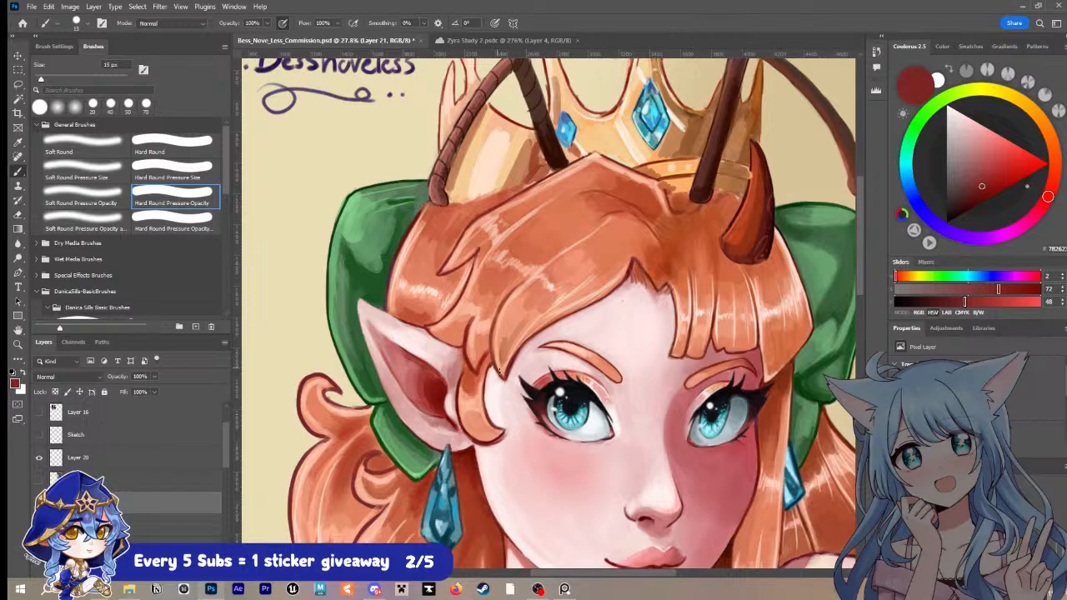
pyautogui.keyDown('alt'); pyautogui.click(514, 282); pyautogui.keyUp('alt')
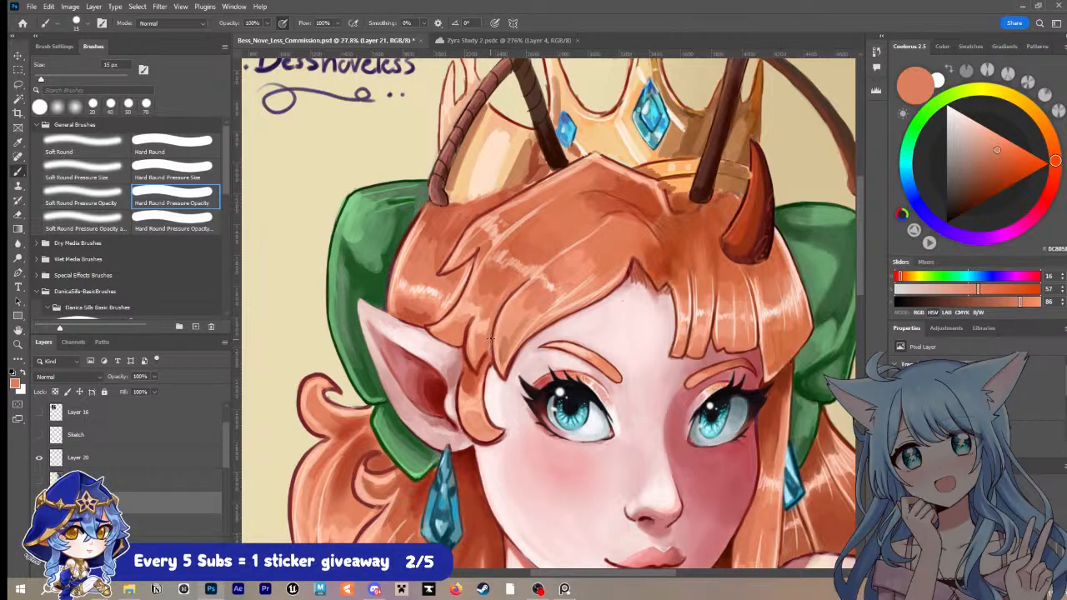
# Step: Sample the dark red outline at the fringe parting, refine the hair outline beside the pointed ear at 15 px and save the document
pyautogui.press('alt')
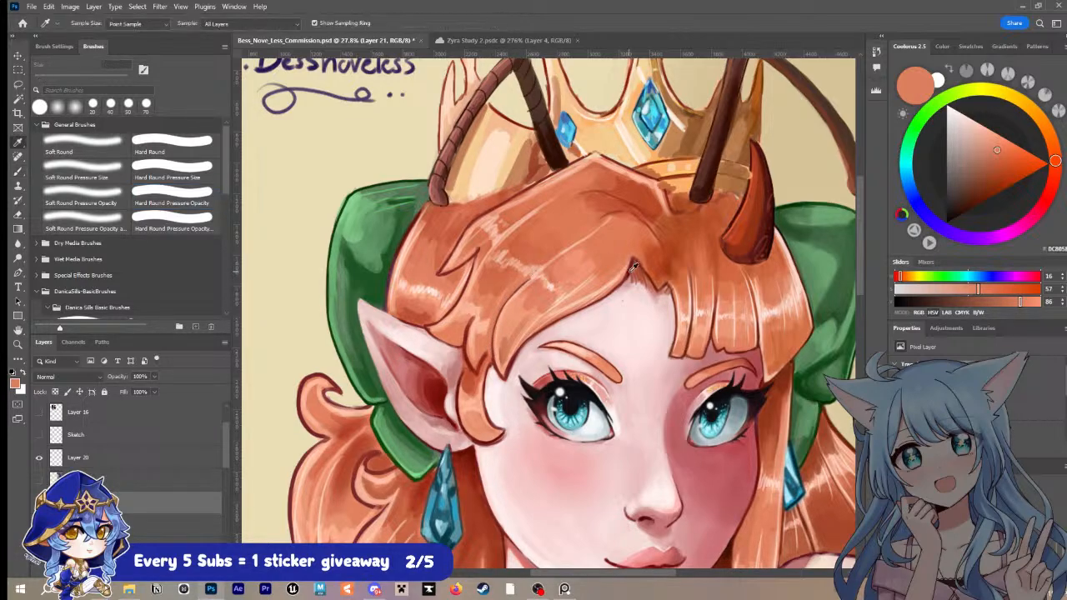
pyautogui.keyDown('alt'); pyautogui.click(631, 265); pyautogui.keyUp('alt')
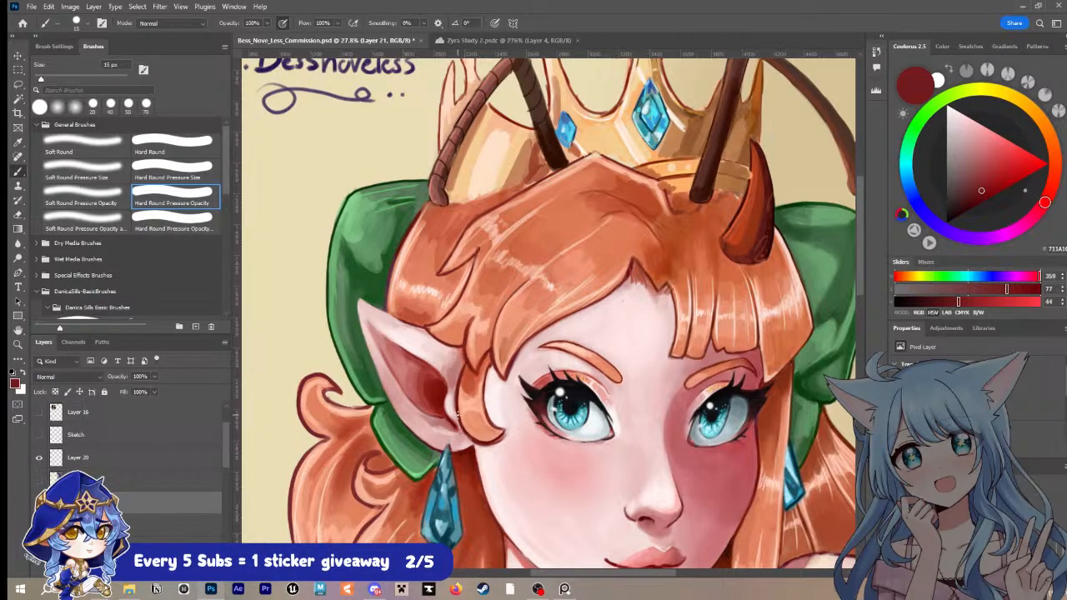
pyautogui.press('i')
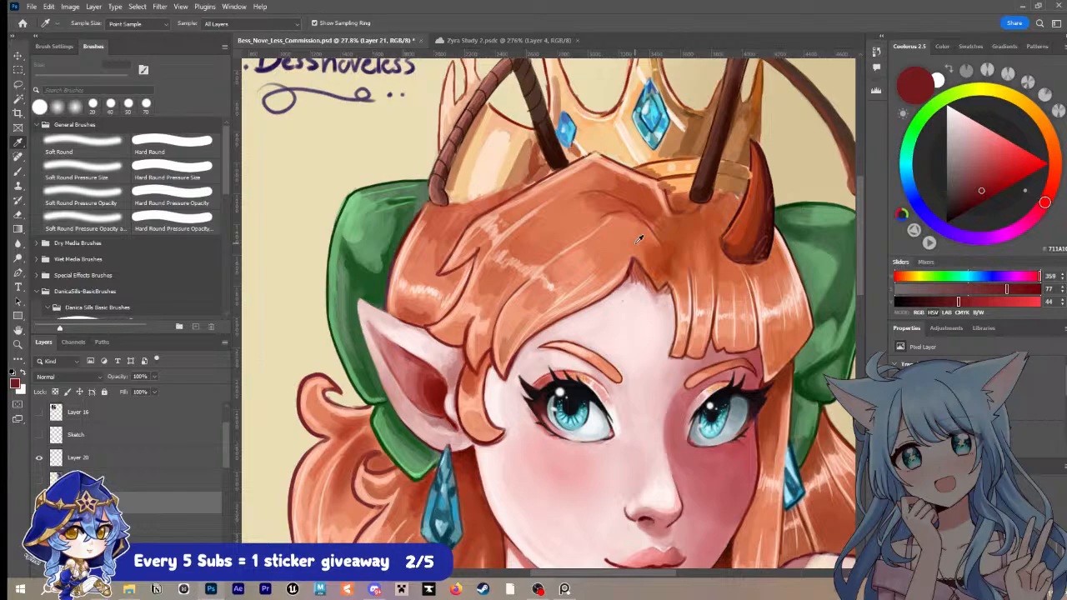
pyautogui.hotkey('ctrl', 's')
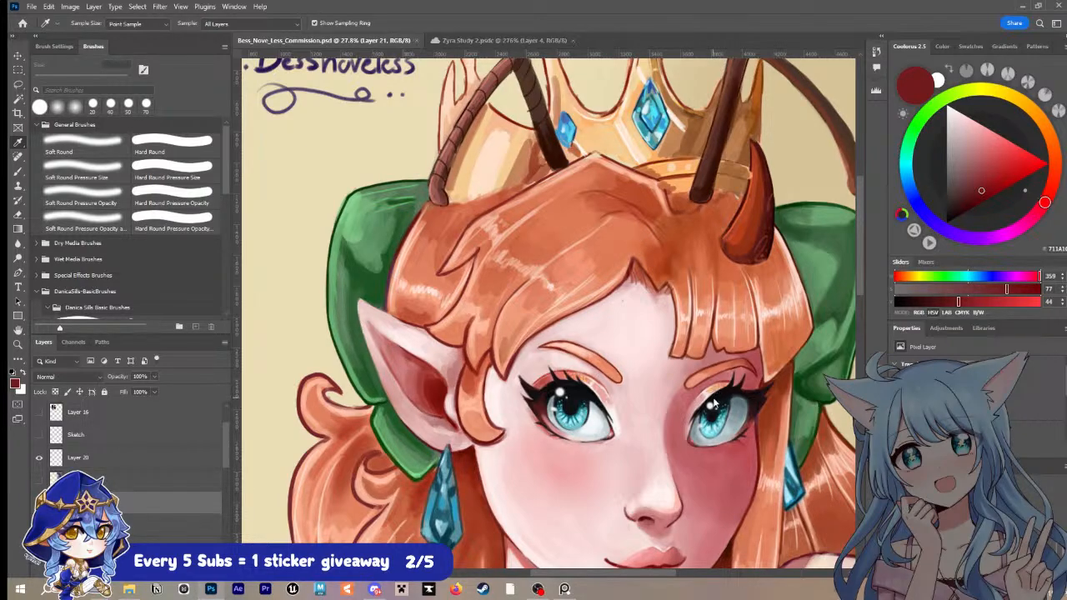
# Step: Sample the red of the upper eyelid nearest the pointed ear, paint over the lid's outer part at 15 px and save
pyautogui.press('z')
pyautogui.moveTo(719, 371); pyautogui.dragTo(707, 367)
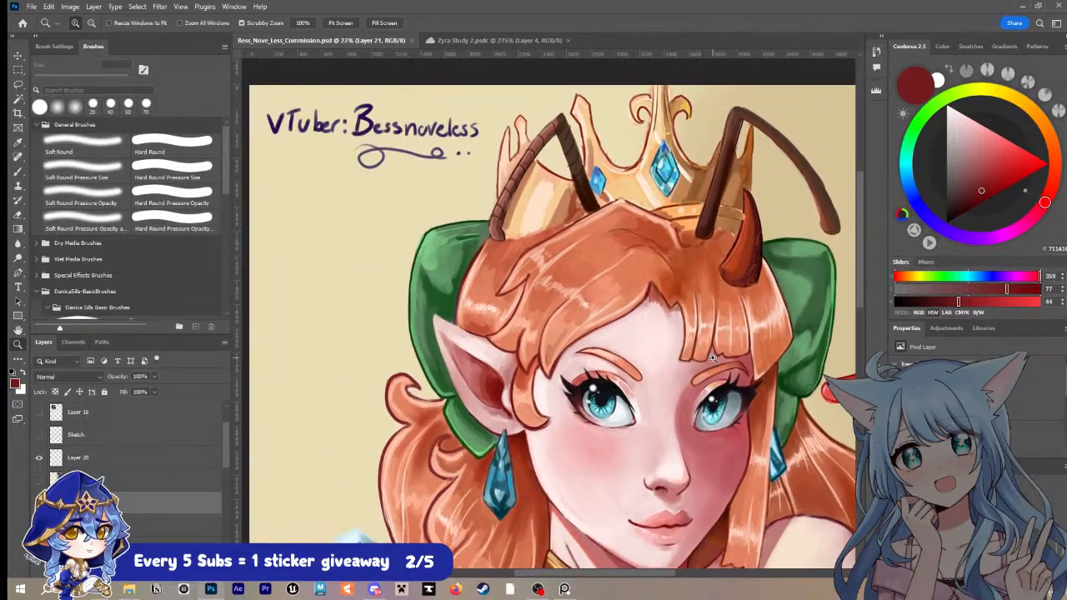
pyautogui.moveTo(611, 355); pyautogui.dragTo(639, 339)
pyautogui.press('i')
pyautogui.click(570, 388)
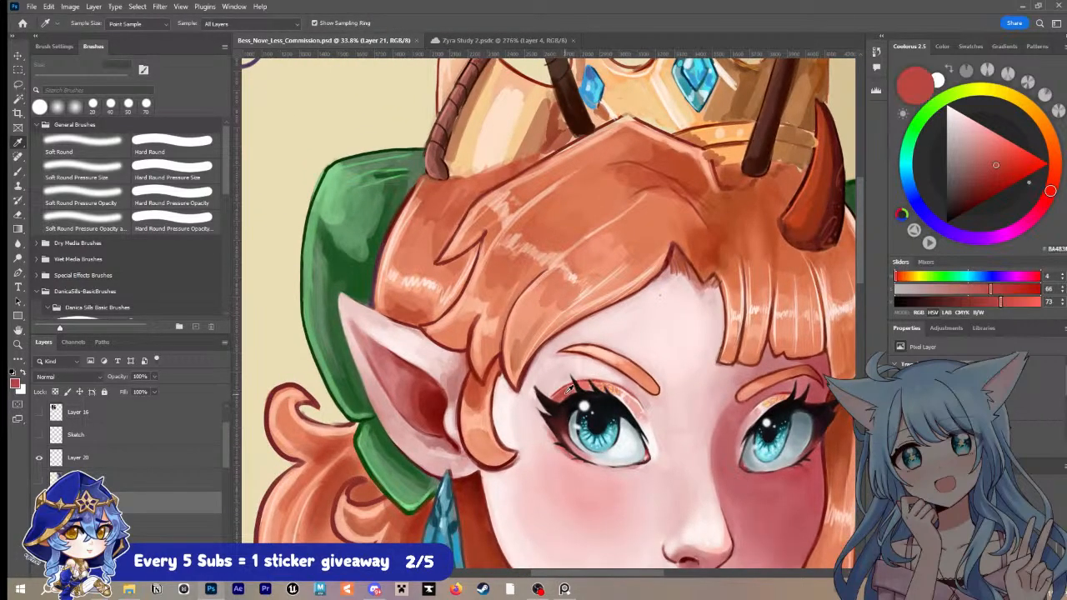
pyautogui.press('b')
pyautogui.moveTo(568, 389); pyautogui.dragTo(561, 392)
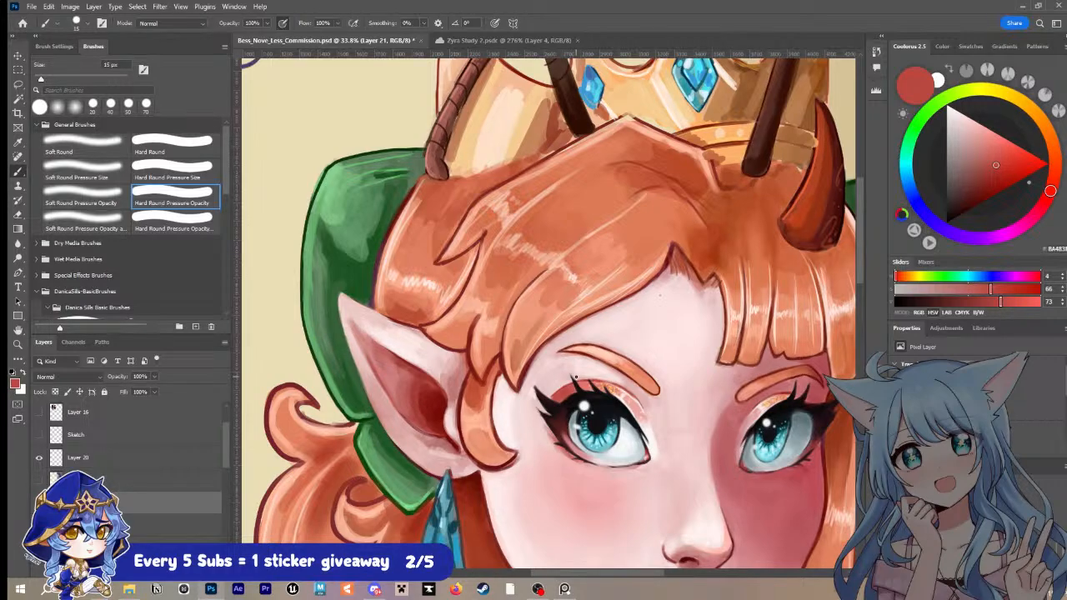
pyautogui.hotkey('ctrl', 's')
# Step: Sample the pale pink skin tone from the forehead and paint over the stray dark dot there with a 30 px brush
pyautogui.click(681, 324)
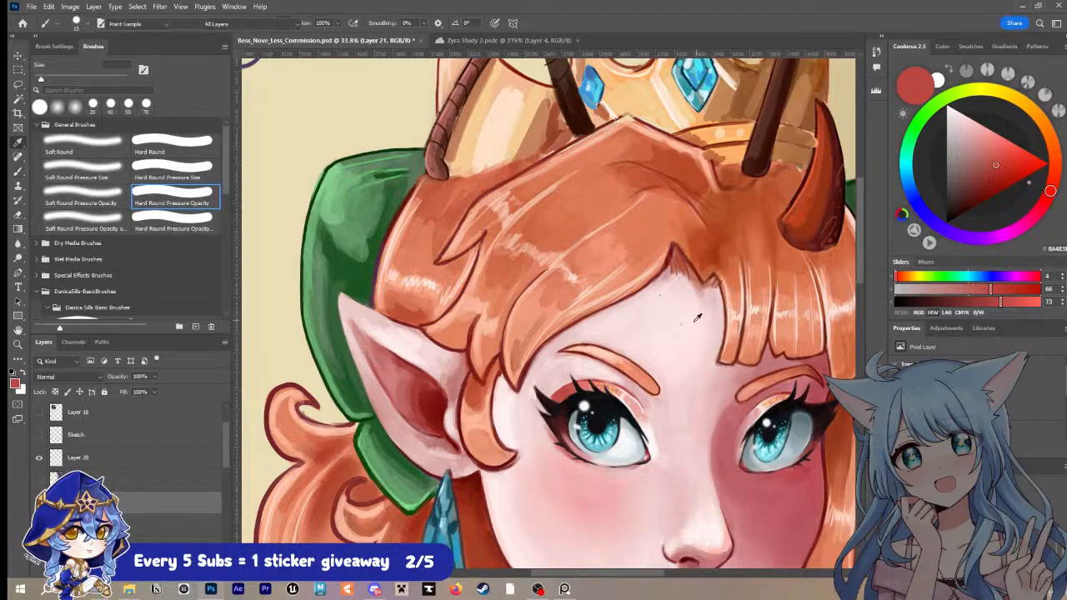
pyautogui.keyDown('alt'); pyautogui.click(689, 317); pyautogui.keyUp('alt')
pyautogui.keyDown('alt'); pyautogui.click(684, 319); pyautogui.keyUp('alt')
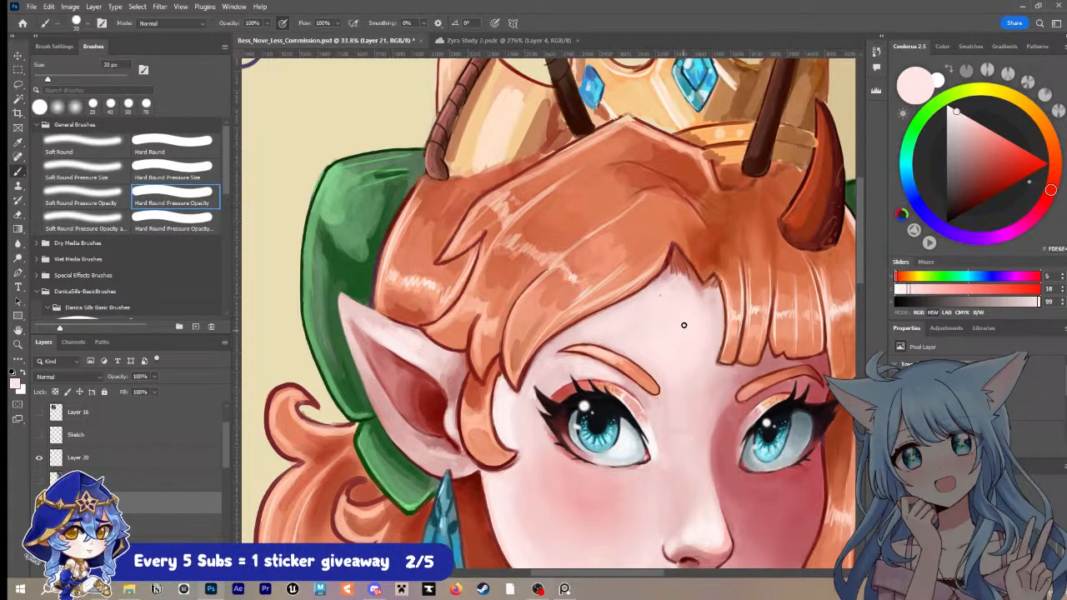
# Step: Sample the orange of the fringe beside the parting and paint over the hair there with a 40 px brush
pyautogui.moveTo(712, 426); pyautogui.dragTo(650, 257)
pyautogui.press('z')
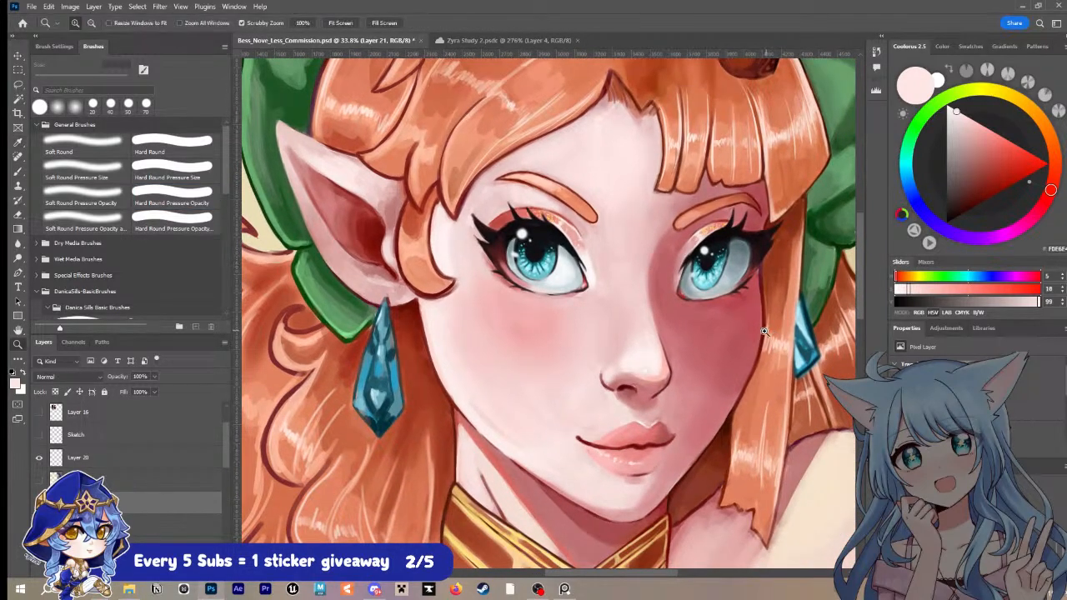
pyautogui.moveTo(760, 329); pyautogui.dragTo(705, 357)
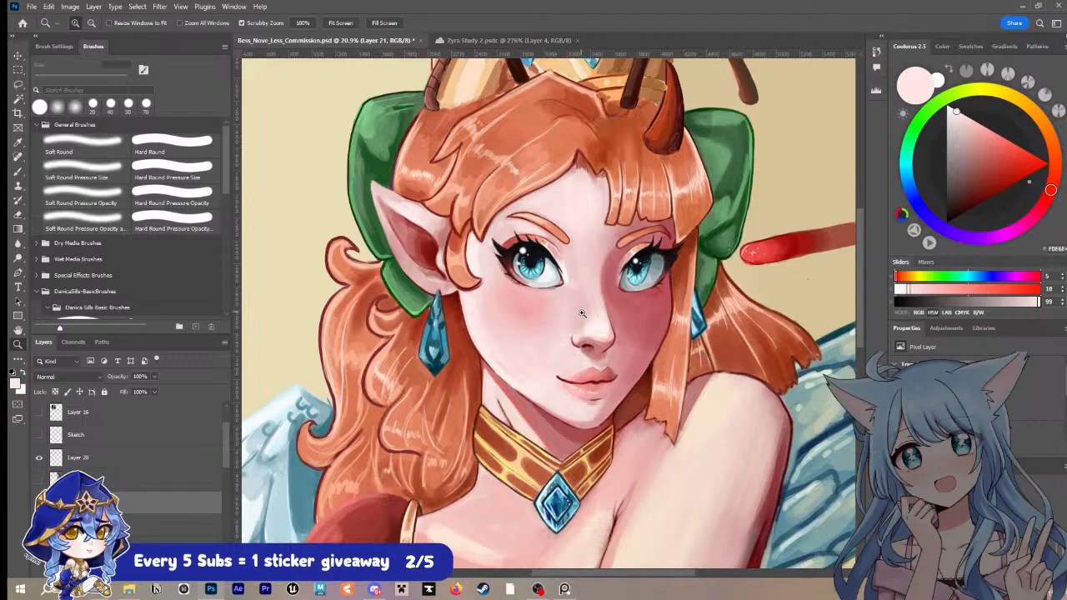
pyautogui.moveTo(588, 313); pyautogui.dragTo(612, 303)
pyautogui.moveTo(714, 300); pyautogui.dragTo(645, 438)
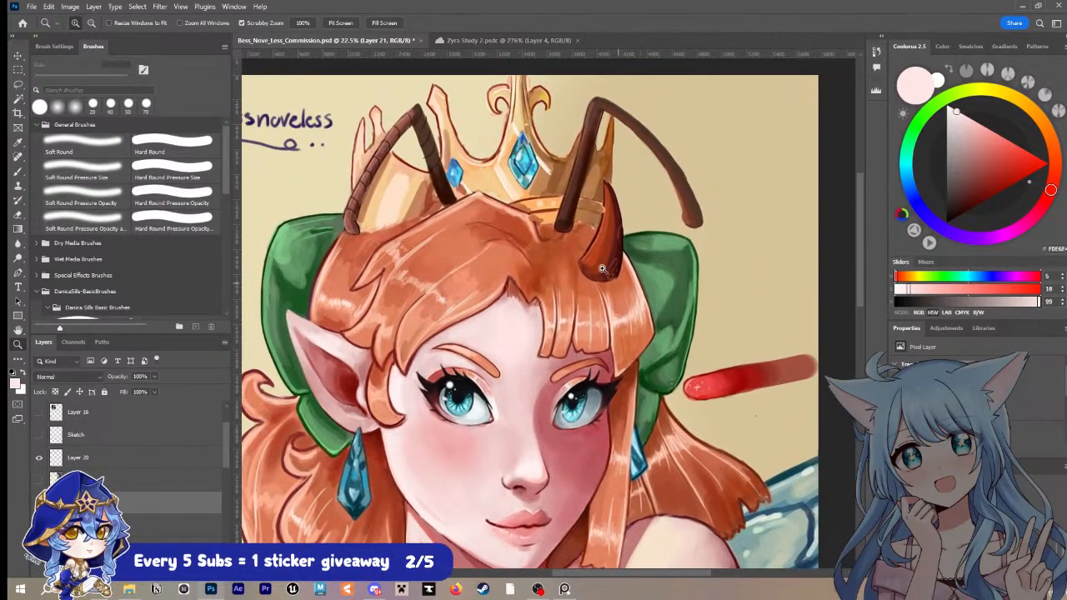
pyautogui.moveTo(593, 264); pyautogui.dragTo(606, 253)
pyautogui.keyDown('alt'); pyautogui.click(534, 309); pyautogui.keyUp('alt')
pyautogui.press(']')
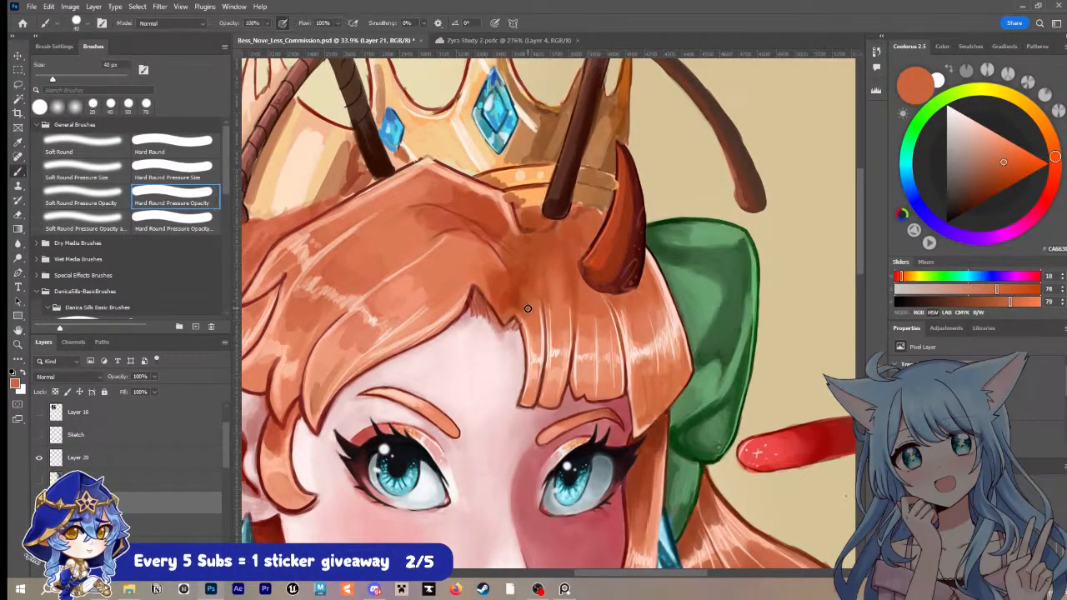
pyautogui.keyDown('alt'); pyautogui.click(511, 284); pyautogui.keyUp('alt')
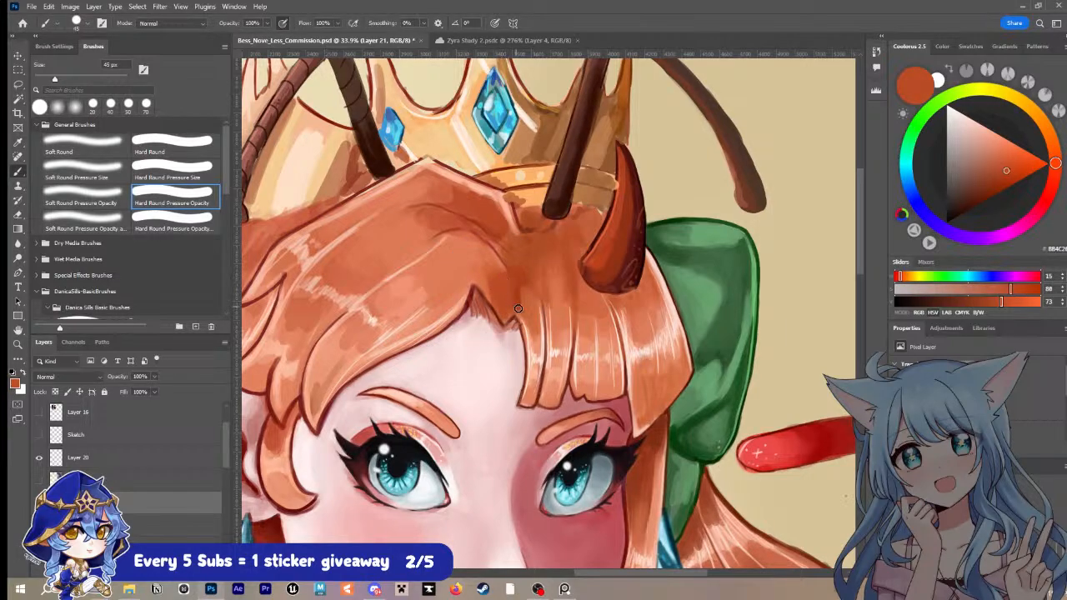
# Step: Sample a deeper red-orange from the hair and blend the strands just above the forehead parting with a 60 px brush
pyautogui.keyDown('alt'); pyautogui.click(480, 270); pyautogui.keyUp('alt')
pyautogui.press(']')
pyautogui.press(']')
pyautogui.moveTo(484, 282)
pyautogui.mouseDown()
pyautogui.moveTo(479, 255)
pyautogui.moveTo(491, 258)
pyautogui.mouseUp()
pyautogui.keyDown('alt'); pyautogui.click(495, 260); pyautogui.keyUp('alt')
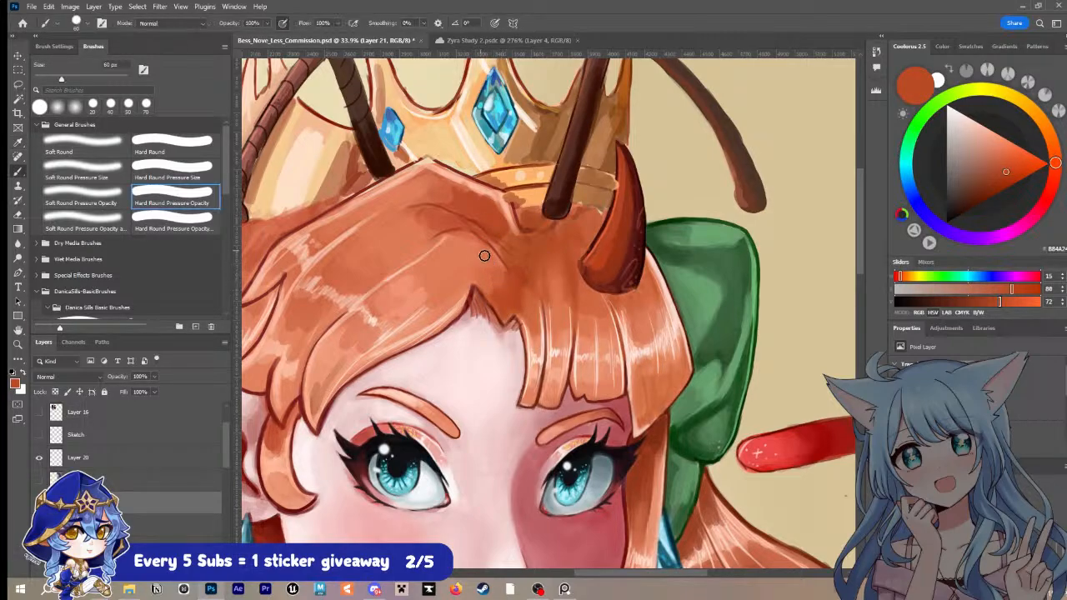
# Step: Sample the dark brown-red at the fringe parting, deepen the shadow around it with a 45 px brush and save the document
pyautogui.keyDown('alt'); pyautogui.click(509, 310); pyautogui.keyUp('alt')
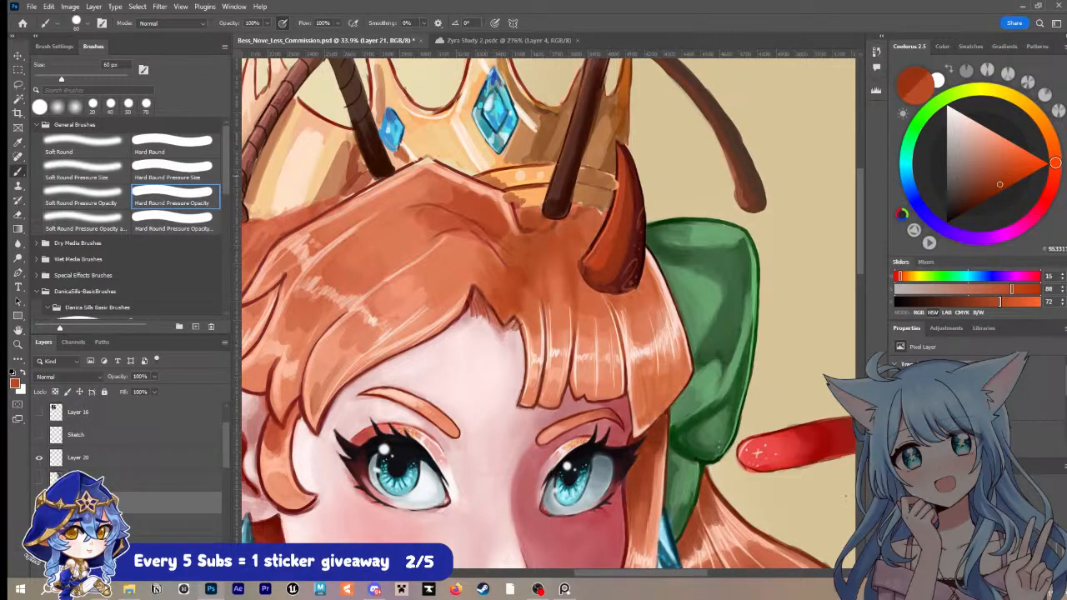
pyautogui.press('[')
pyautogui.press('[')
pyautogui.moveTo(495, 301)
pyautogui.mouseDown()
pyautogui.moveTo(503, 309)
pyautogui.moveTo(488, 283)
pyautogui.moveTo(506, 279)
pyautogui.mouseUp()
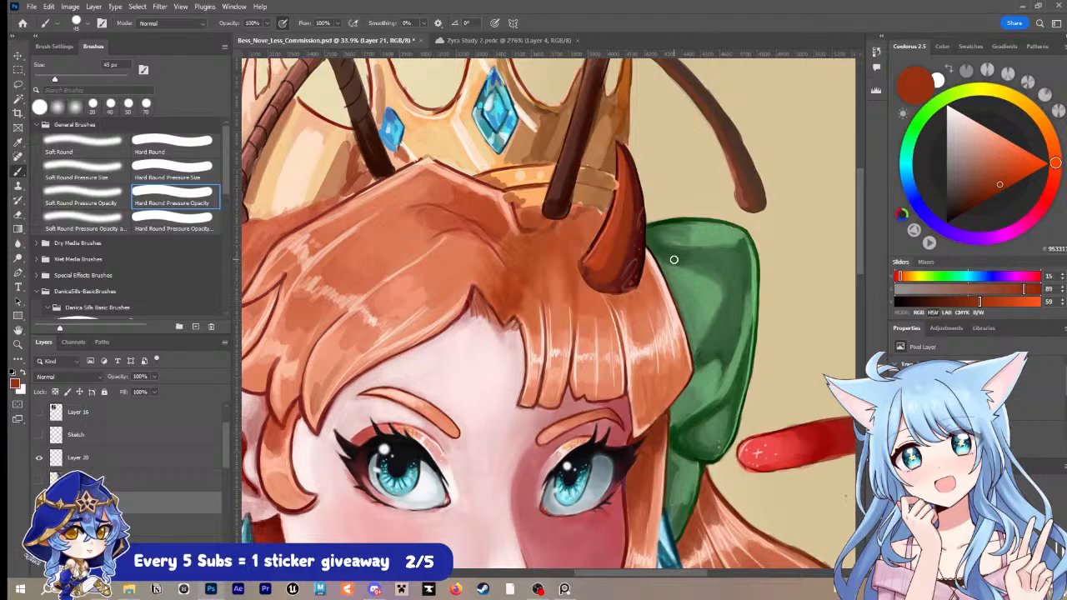
pyautogui.hotkey('ctrl', 's')
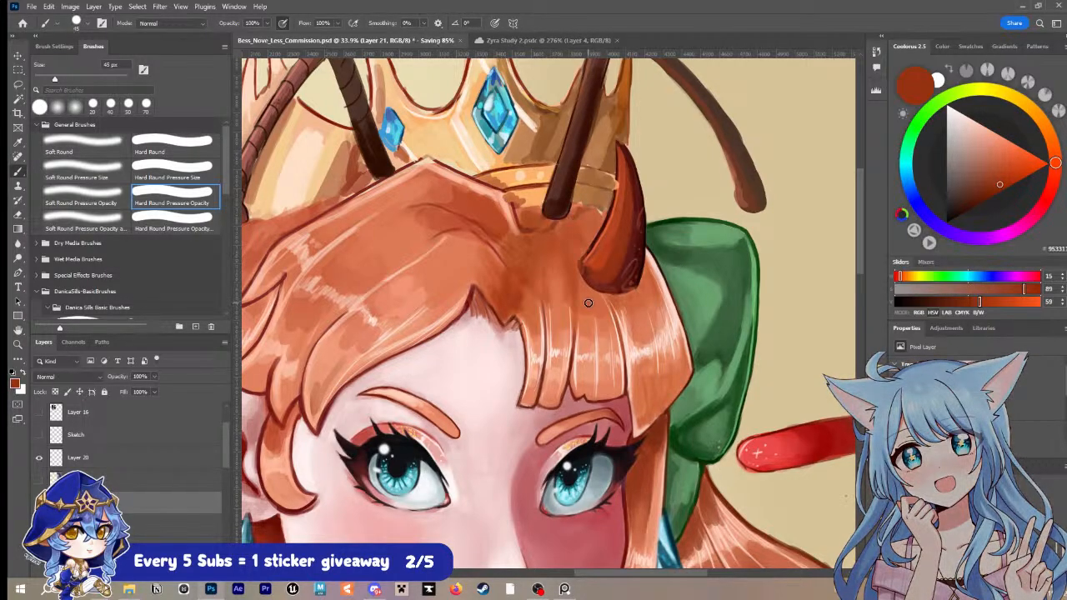
# Step: Sample the parting's dark orange shadow tone and blend the shaded hair above it with the 45 px brush
pyautogui.press('i')
pyautogui.click(504, 291)
pyautogui.press('b')
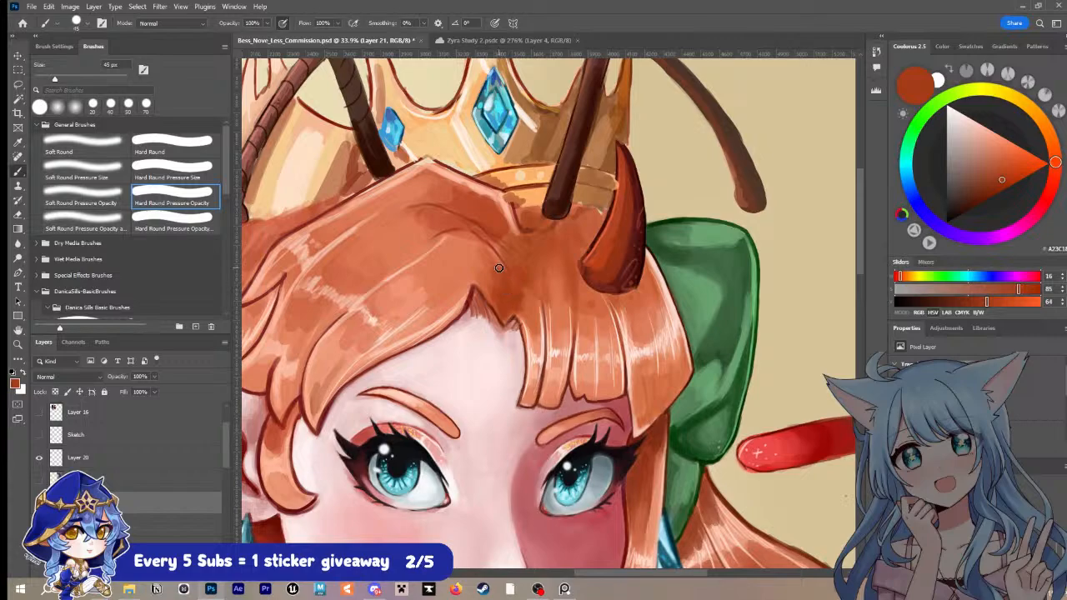
# Step: Sample dark and lighter oranges around the fringe roots and blend the hair between the crown and the fringe at 45 px
pyautogui.moveTo(581, 318); pyautogui.dragTo(506, 325)
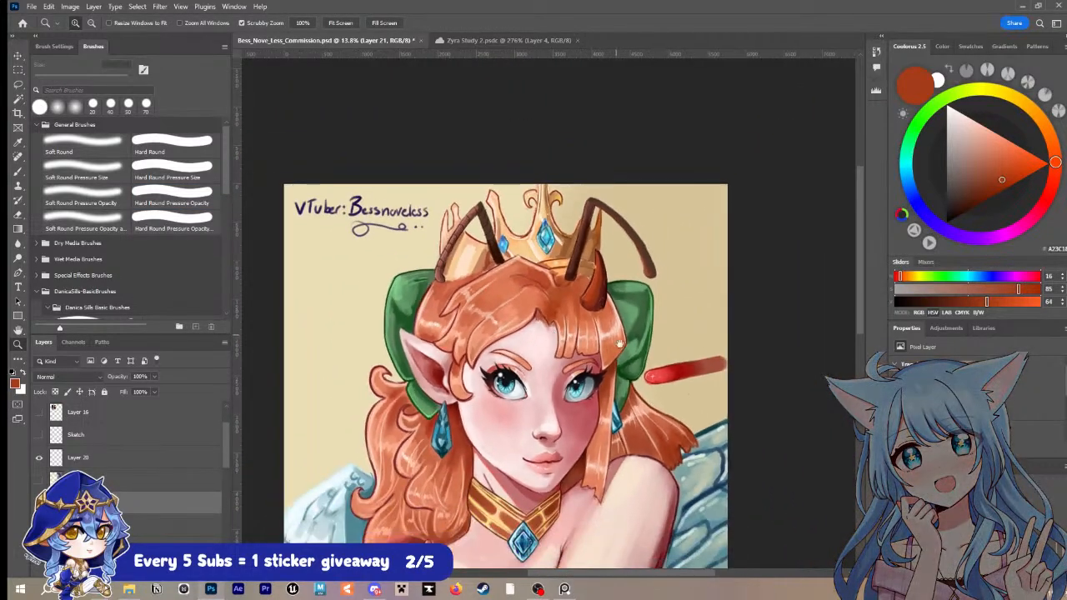
pyautogui.moveTo(621, 358); pyautogui.dragTo(610, 295)
pyautogui.moveTo(553, 254); pyautogui.dragTo(585, 255)
pyautogui.press('i')
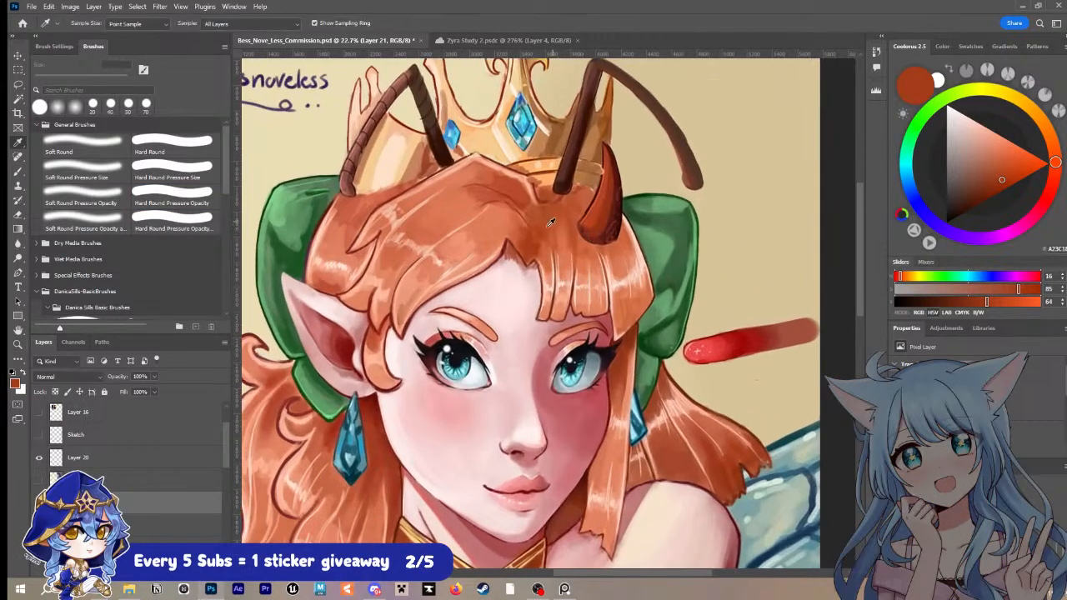
pyautogui.click(530, 221)
pyautogui.press('b')
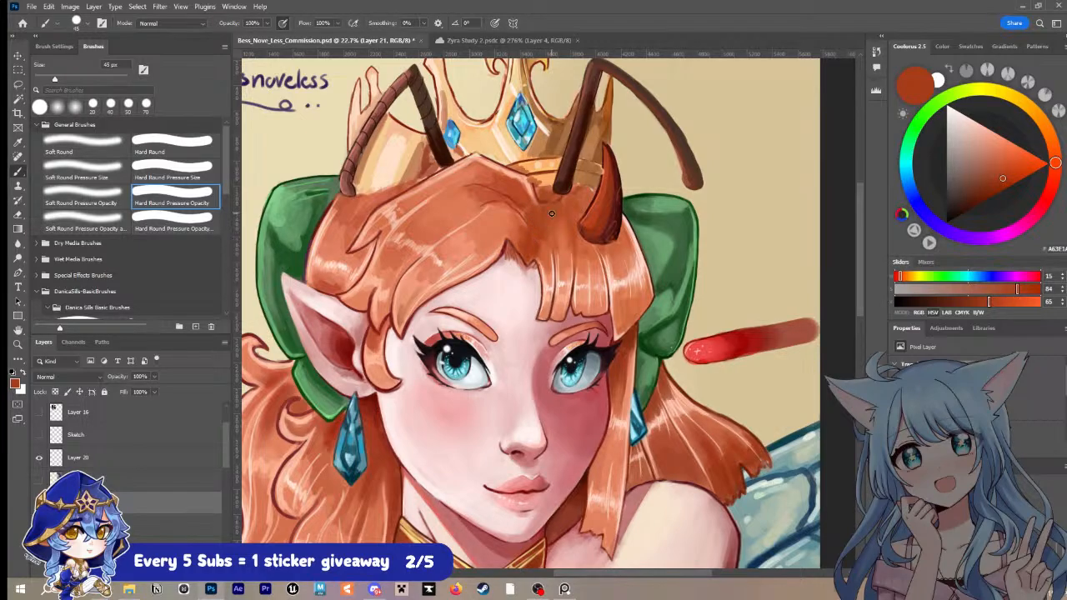
pyautogui.keyDown('alt'); pyautogui.click(545, 260); pyautogui.keyUp('alt')
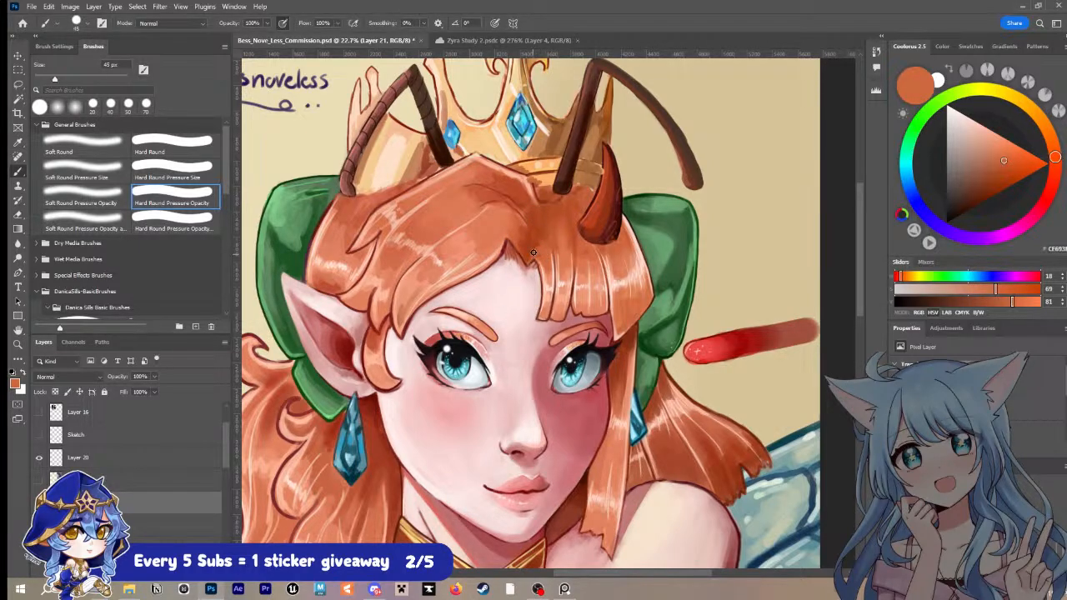
pyautogui.keyDown('alt'); pyautogui.click(558, 215); pyautogui.keyUp('alt')
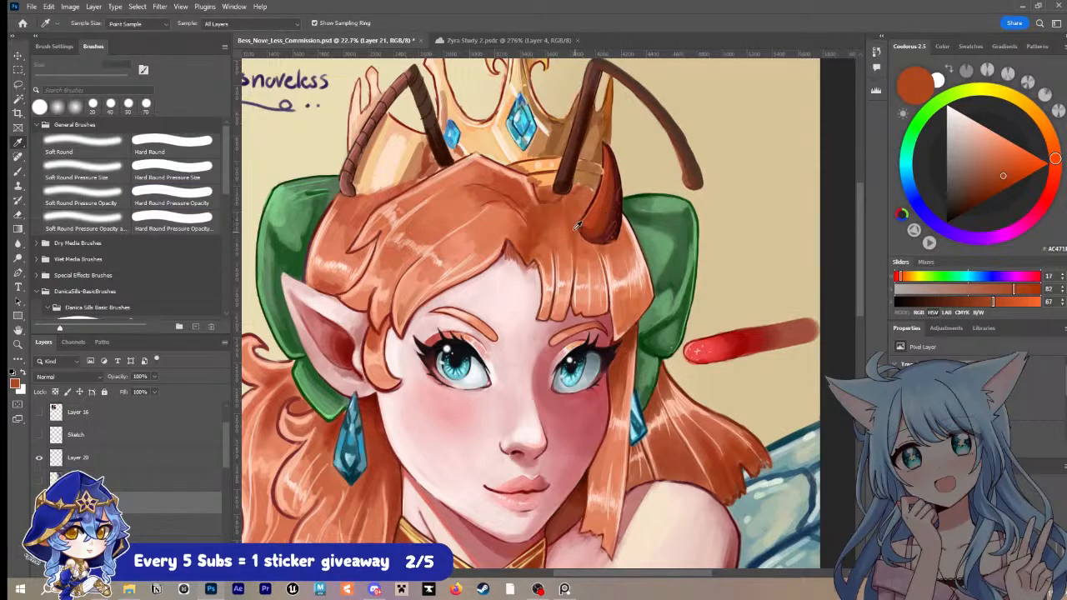
# Step: Sample a lighter orange below the horn, brighten the fringe roots beside it using 50 and 60 px brushes, and save the document
pyautogui.press(']')
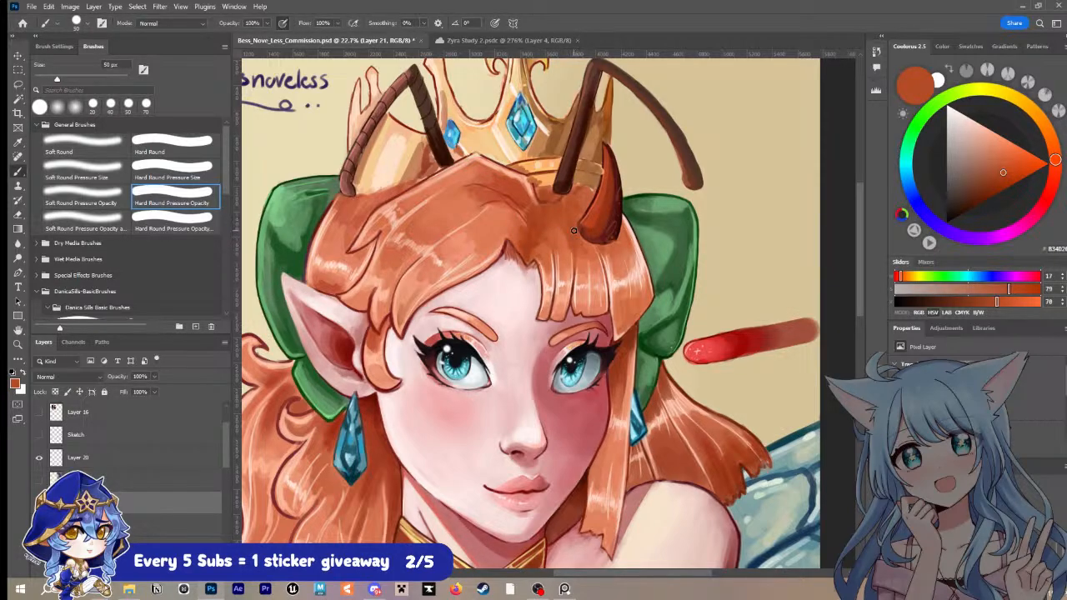
pyautogui.press('alt')
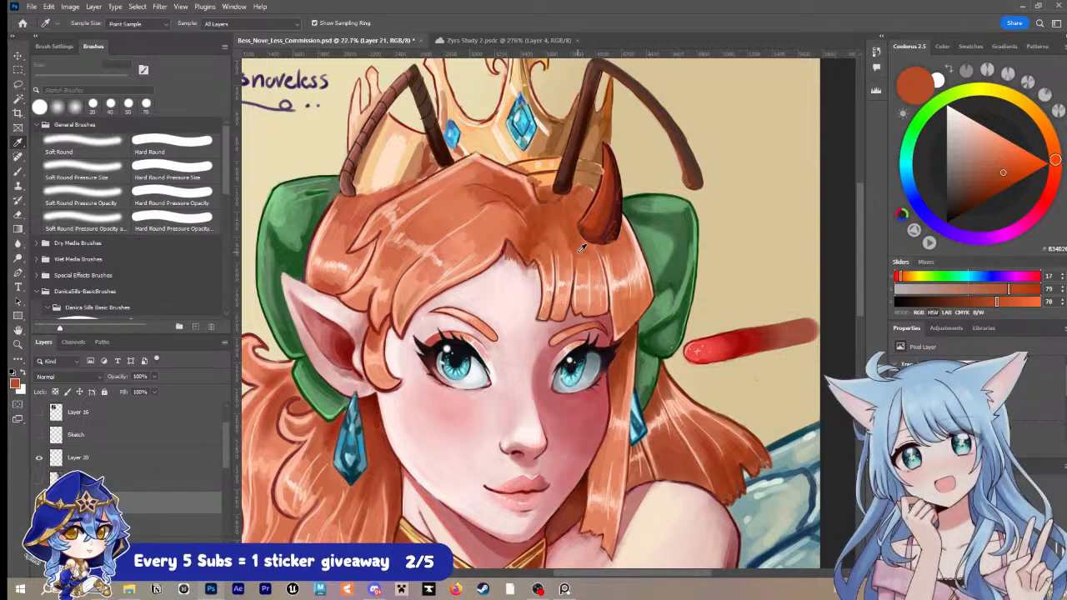
pyautogui.keyDown('alt'); pyautogui.click(583, 253); pyautogui.keyUp('alt')
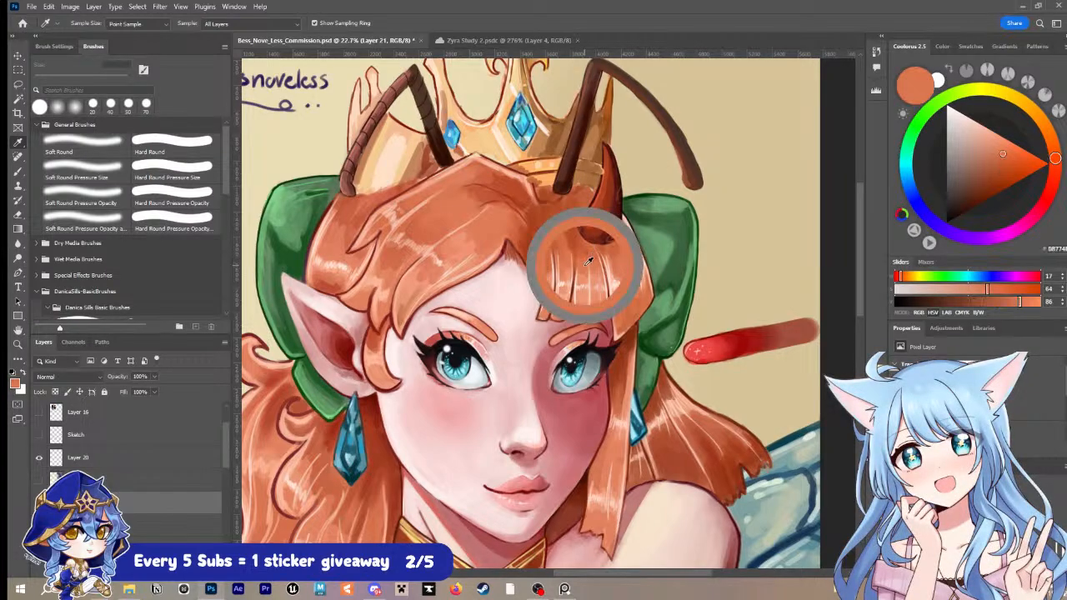
pyautogui.moveTo(582, 260); pyautogui.dragTo(570, 243)
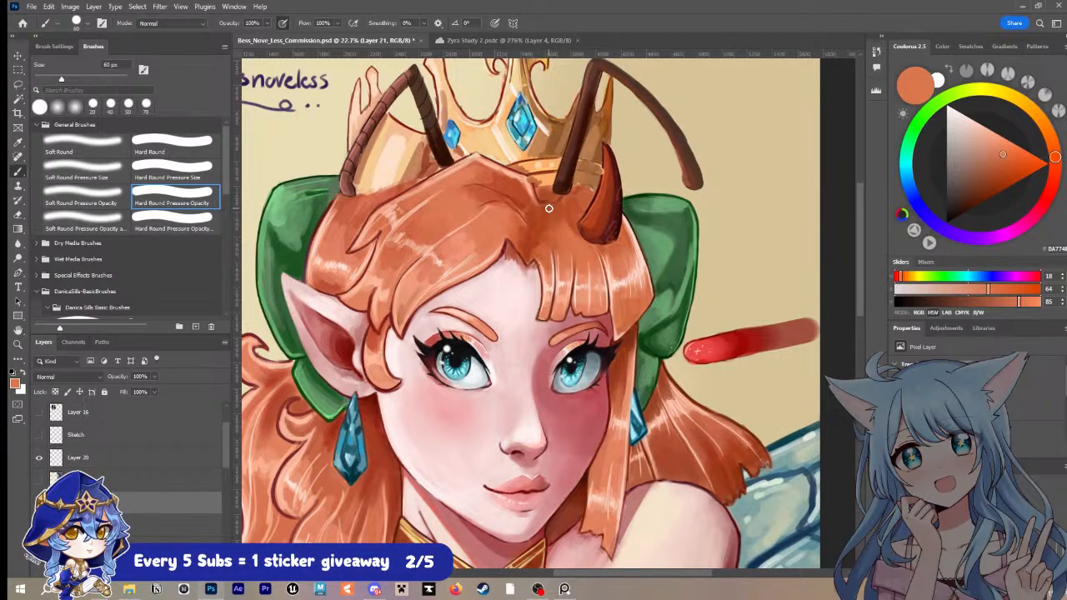
pyautogui.hotkey('ctrl', 's')
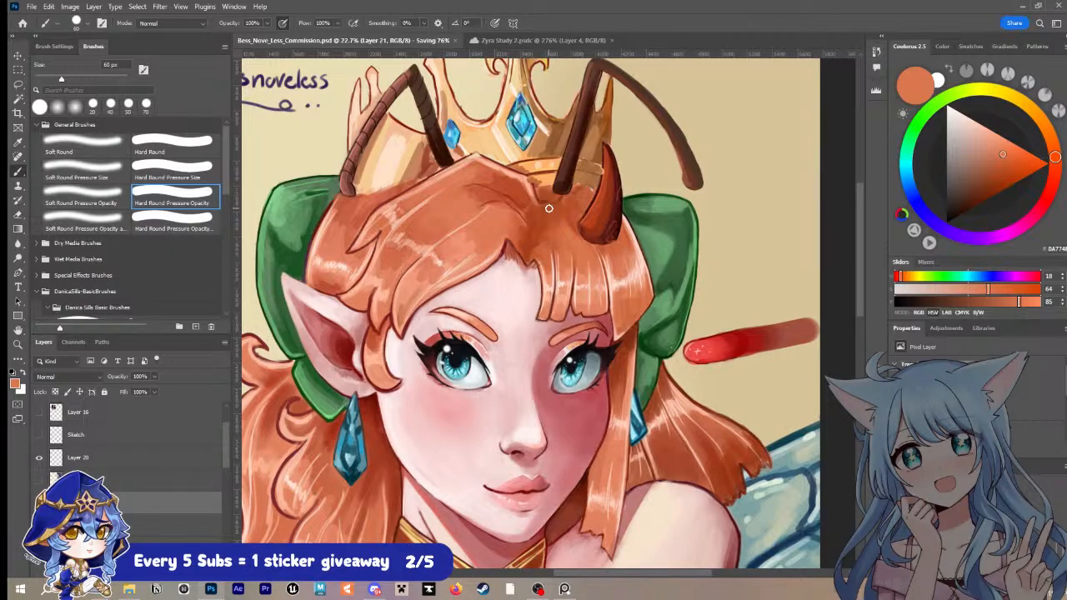
pyautogui.press('i')
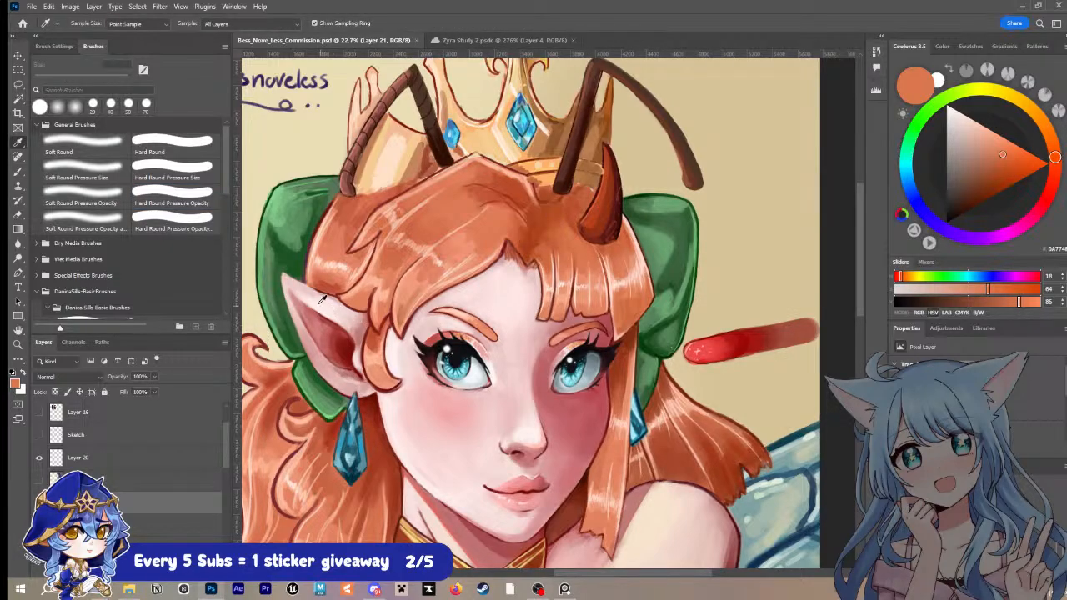
# Step: Sample the dark red inside the pointed ear and refine the ear's upper edge with a small brush, undoing stray strokes
pyautogui.click(345, 345)
pyautogui.press('b')
pyautogui.press('[')
pyautogui.press('[')
pyautogui.press('[')
pyautogui.press('[')
pyautogui.press('[')
pyautogui.press('[')
pyautogui.press('[')
pyautogui.press('[')
pyautogui.press('[')
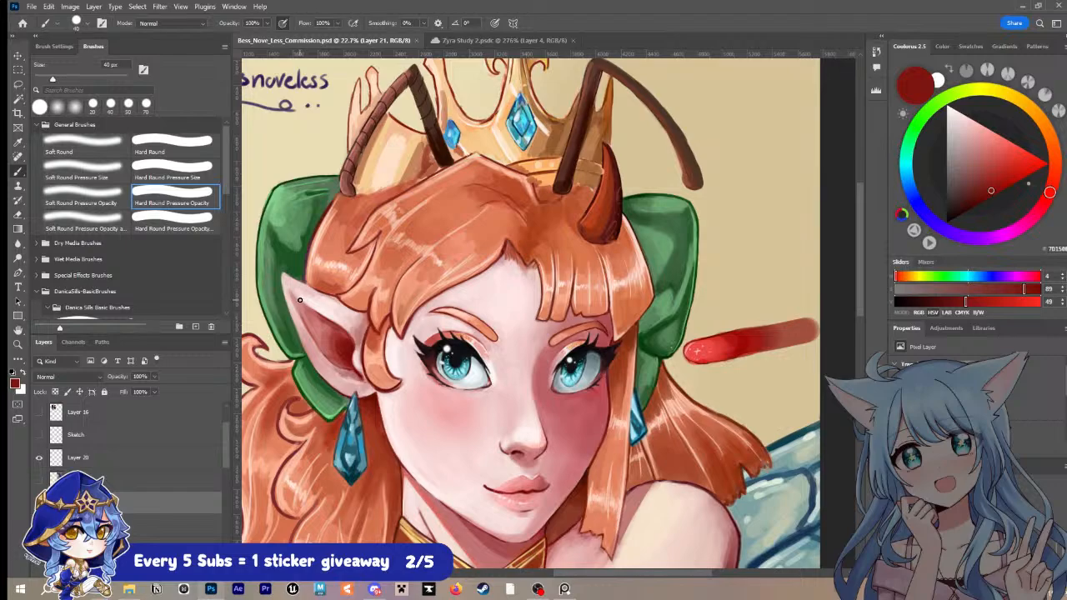
pyautogui.moveTo(312, 311); pyautogui.dragTo(317, 315)
pyautogui.hotkey('ctrl', 'z')
pyautogui.hotkey('ctrl', 'z')
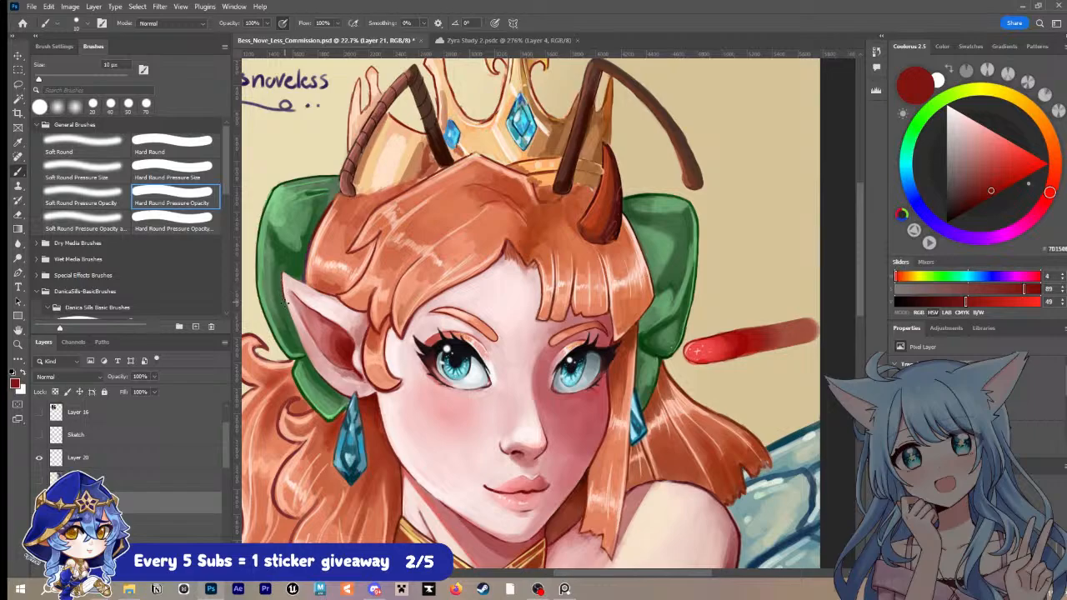
pyautogui.hotkey('ctrl', 'z')
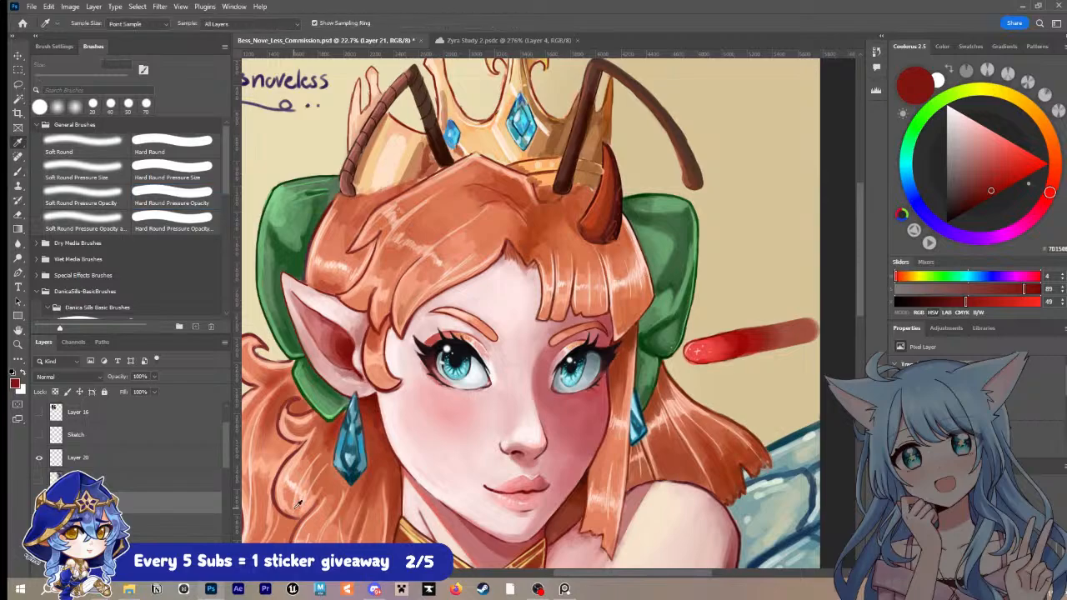
# Step: Sample the inner ear's dark red and deepen the shadow in the ear hollow
pyautogui.press('z')
pyautogui.moveTo(577, 344); pyautogui.dragTo(528, 356)
pyautogui.moveTo(623, 334); pyautogui.dragTo(621, 262)
pyautogui.moveTo(564, 318); pyautogui.dragTo(592, 299)
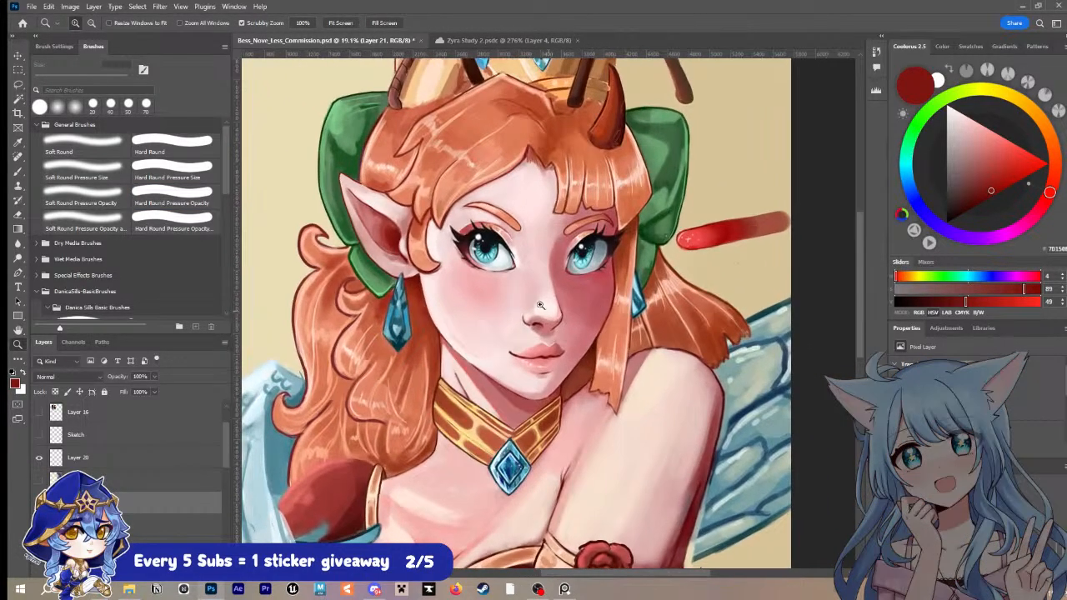
pyautogui.moveTo(489, 283); pyautogui.dragTo(493, 369)
pyautogui.moveTo(438, 318); pyautogui.dragTo(393, 328)
pyautogui.press('b')
pyautogui.keyDown('alt'); pyautogui.click(393, 329); pyautogui.keyUp('alt')
pyautogui.press(']')
pyautogui.press(']')
pyautogui.press(']')
pyautogui.press(']')
pyautogui.press(']')
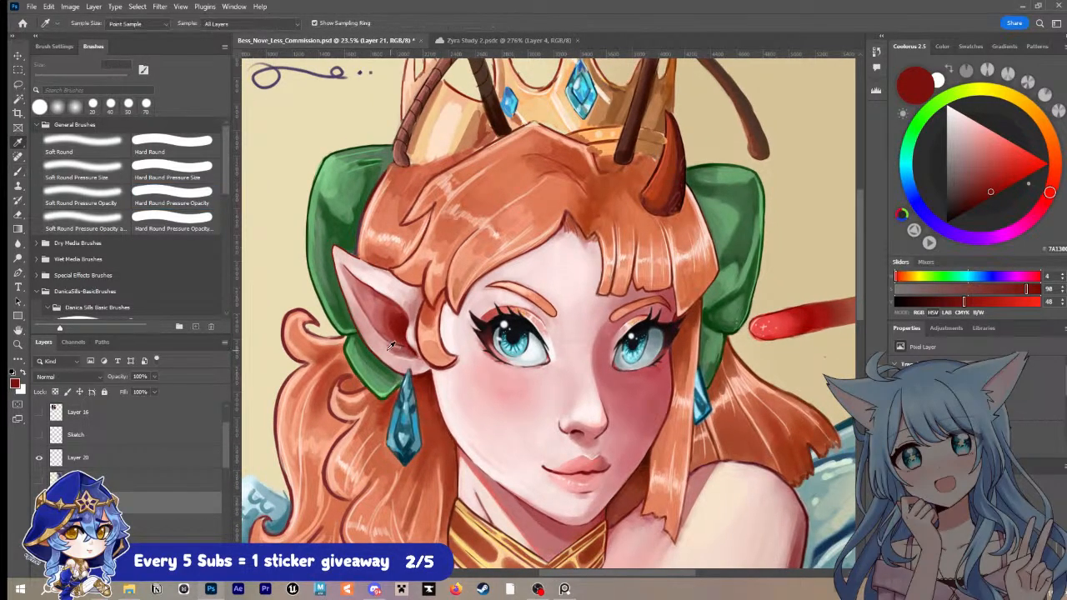
# Step: Sample the ear's pale pink, blend the skin around the ear hollow with a 45 px brush, and save the document
pyautogui.keyDown('alt'); pyautogui.click(408, 354); pyautogui.keyUp('alt')
pyautogui.press(']')
pyautogui.press(']')
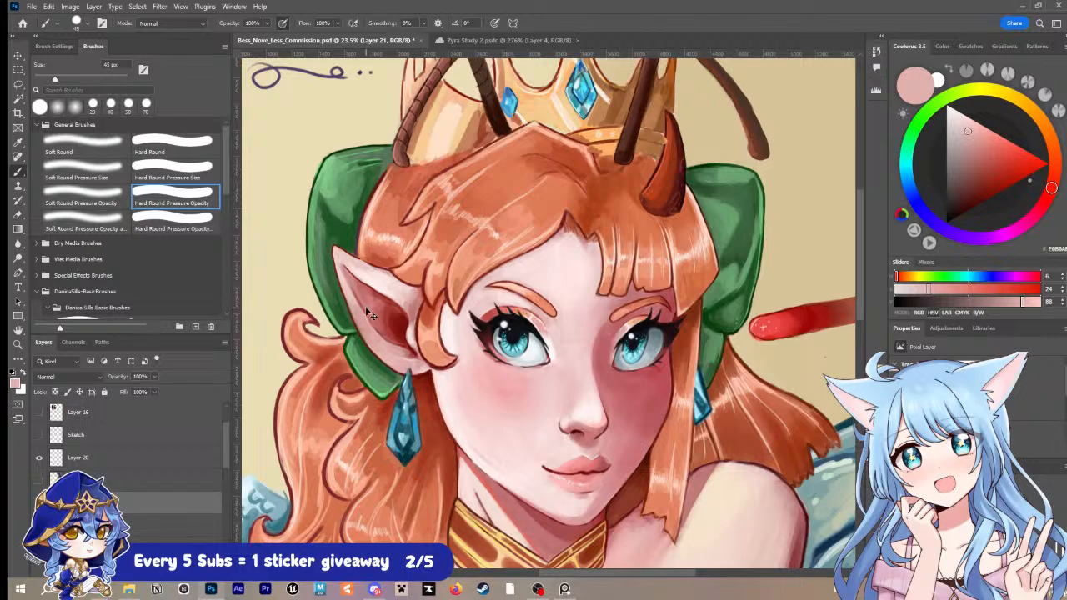
pyautogui.hotkey('ctrl', 's')
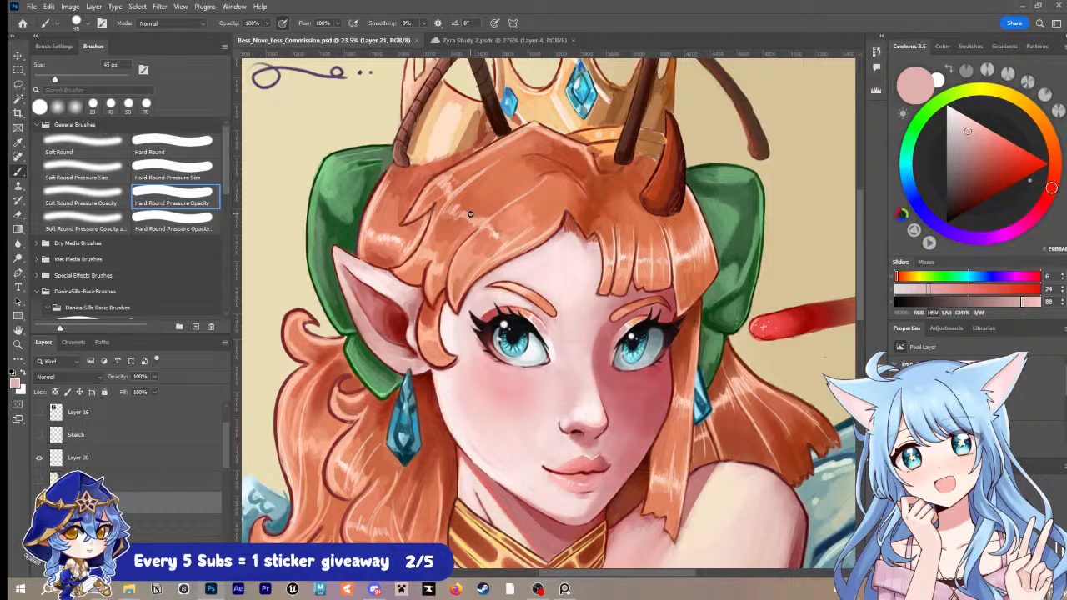
# Step: Sample the dusty pink between the brow and the shaded-side eye and refine the skin there with a 25 px brush
pyautogui.press('z')
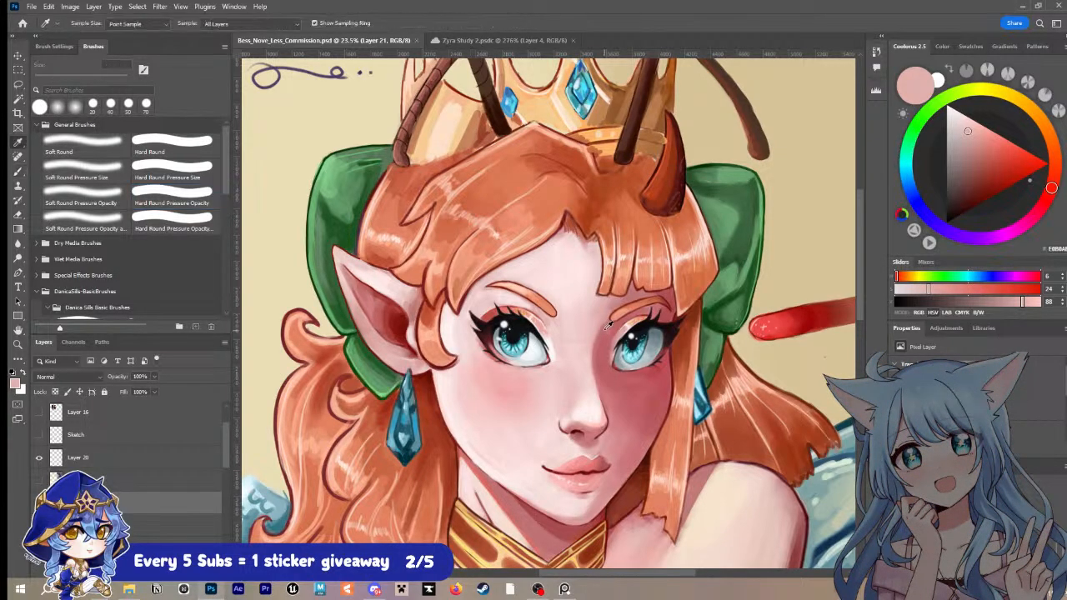
pyautogui.click(660, 331)
pyautogui.click(660, 331)
pyautogui.press('b')
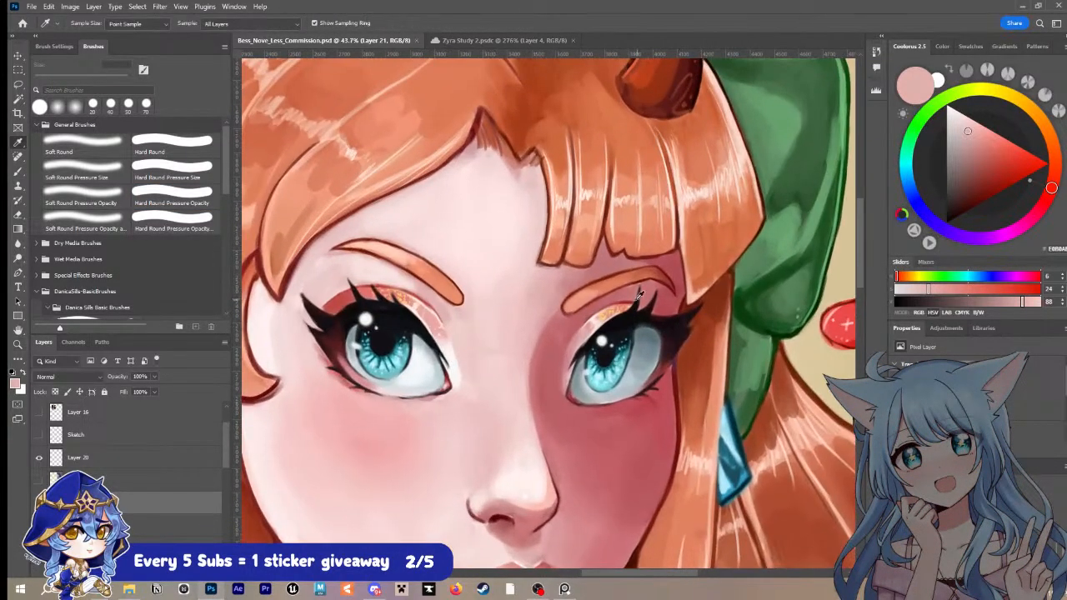
pyautogui.keyDown('alt'); pyautogui.click(633, 288); pyautogui.keyUp('alt')
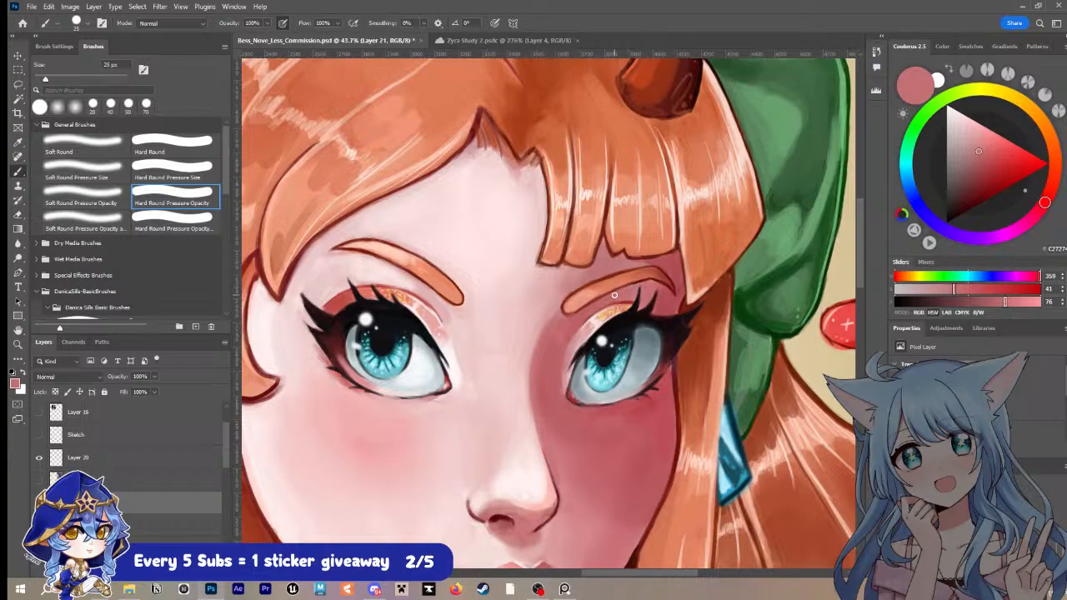
pyautogui.press('[')
pyautogui.press('[')
# Step: Remove the red test stroke from the background beside the green bow, undoing stray marks
pyautogui.press('z')
pyautogui.moveTo(712, 290)
pyautogui.mouseDown()
pyautogui.moveTo(533, 233)
pyautogui.moveTo(710, 295)
pyautogui.mouseUp()
pyautogui.press('b')
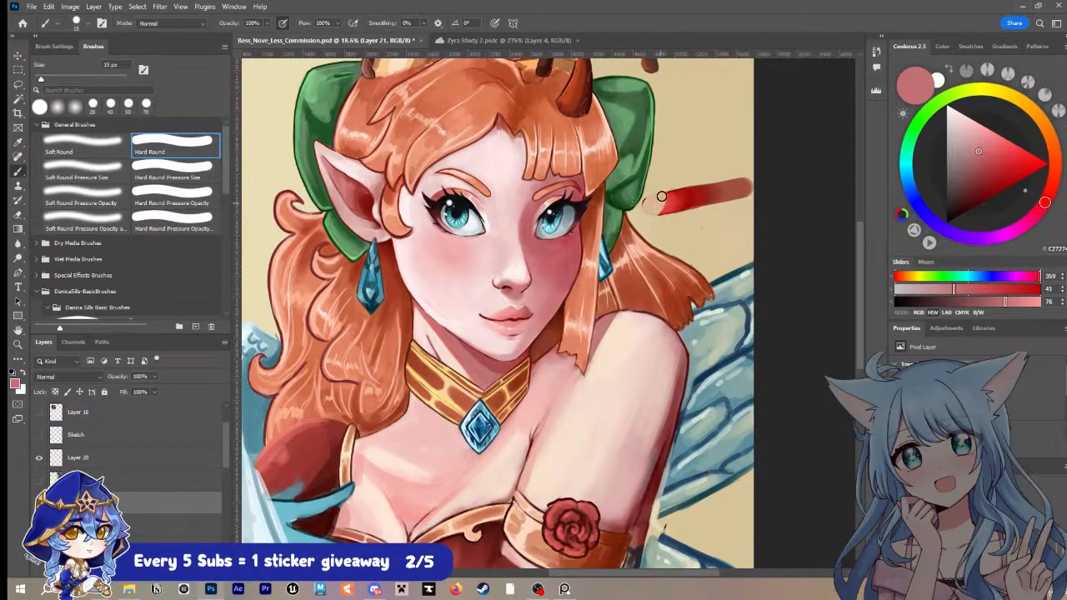
pyautogui.hotkey('ctrl', 'z')
pyautogui.hotkey('ctrl', 'z')
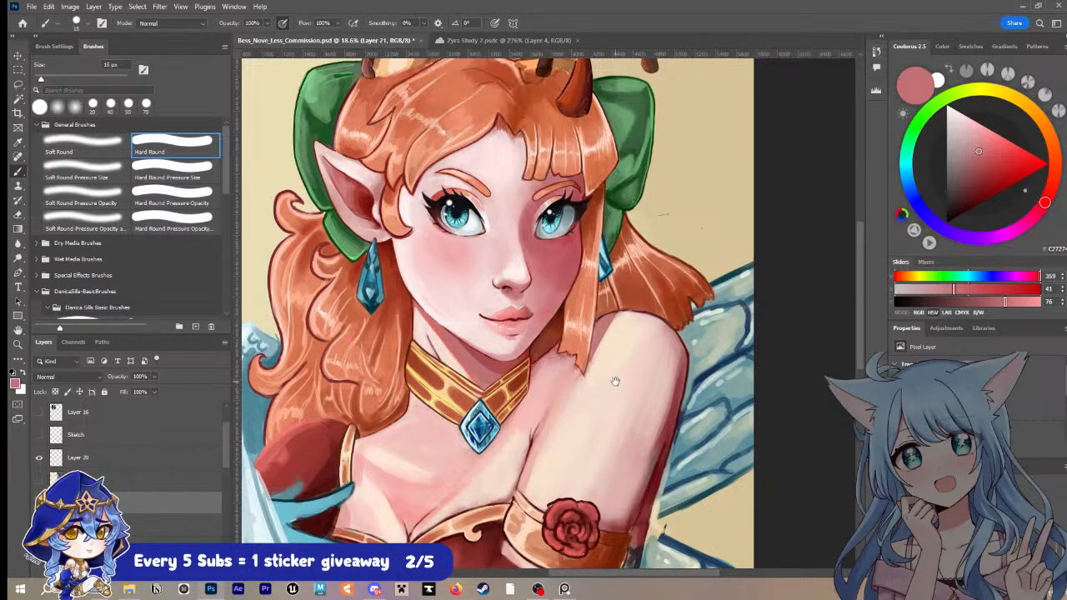
# Step: Sample the upper arm's soft pink and blend the transition into its shadowed outer edge with a 60 px brush
pyautogui.moveTo(623, 358)
pyautogui.mouseDown()
pyautogui.moveTo(581, 374)
pyautogui.moveTo(625, 345)
pyautogui.mouseUp()
pyautogui.press('i')
pyautogui.click(605, 409)
pyautogui.press('b')
pyautogui.press(']')
pyautogui.press(']')
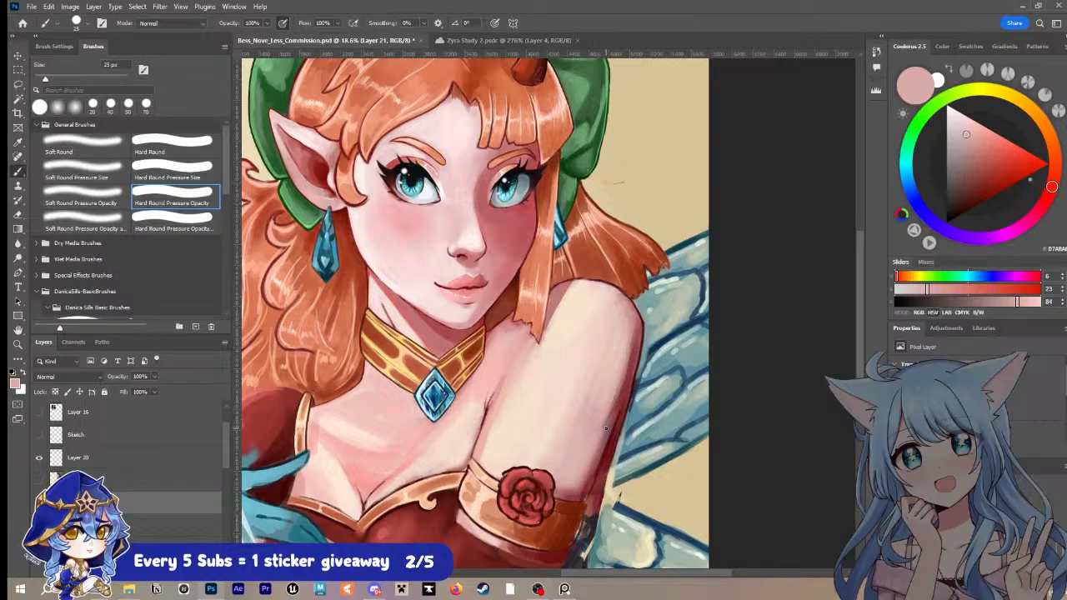
pyautogui.press(']')
pyautogui.press(']')
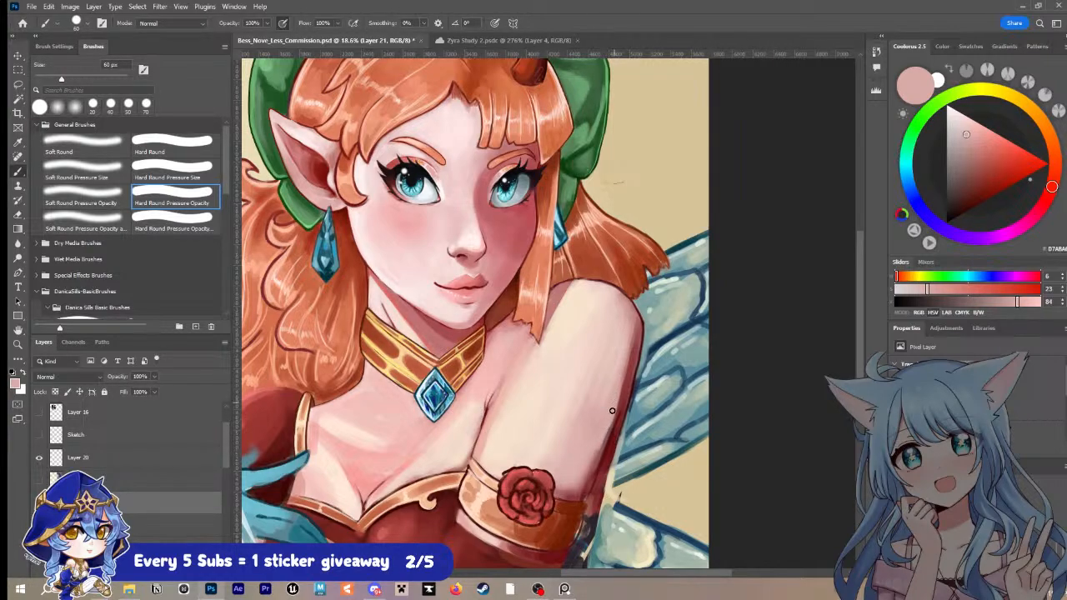
pyautogui.moveTo(595, 447); pyautogui.dragTo(620, 386)
pyautogui.moveTo(608, 429); pyautogui.dragTo(632, 337)
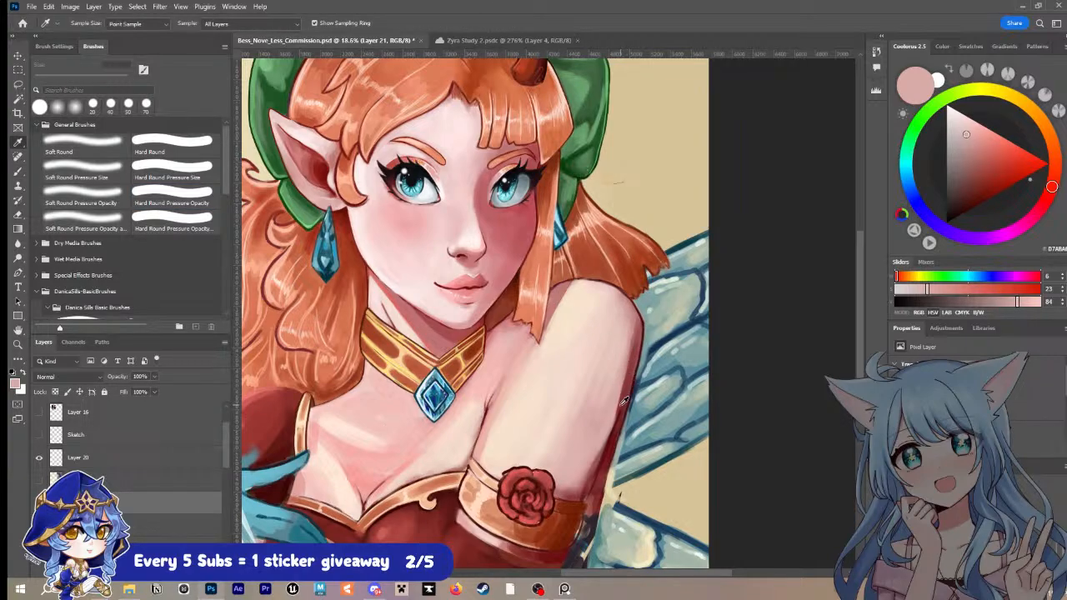
pyautogui.moveTo(635, 326)
pyautogui.mouseDown()
pyautogui.moveTo(613, 416)
pyautogui.moveTo(629, 348)
pyautogui.mouseUp()
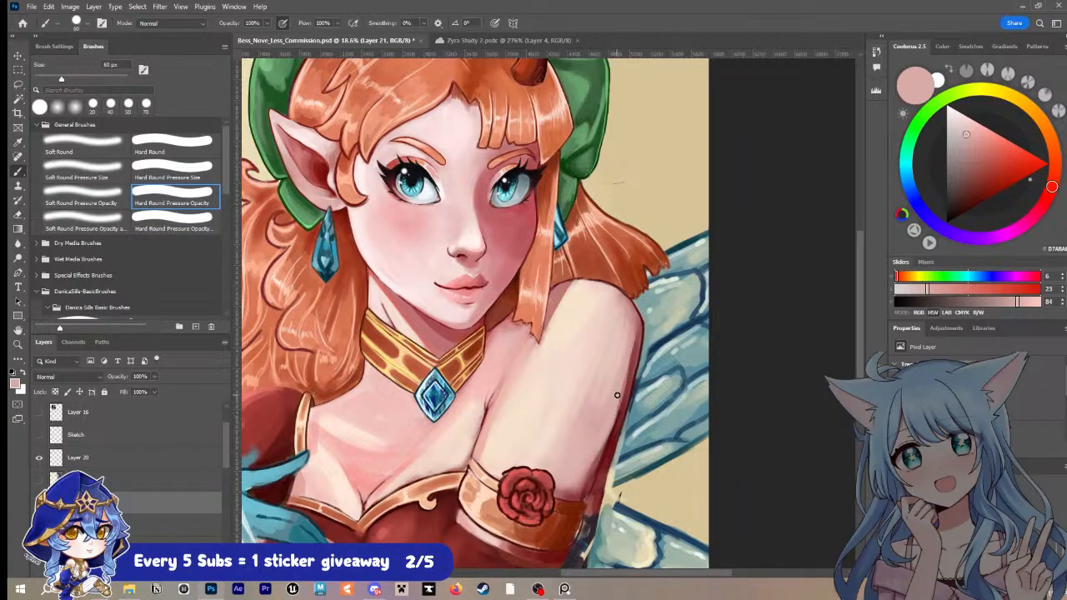
pyautogui.moveTo(618, 395); pyautogui.dragTo(634, 331)
# Step: Sample orange tones around the lower curls and paint rust-orange shading along the shoulder strap with a 40 px brush
pyautogui.press('z')
pyautogui.moveTo(645, 331); pyautogui.dragTo(596, 324)
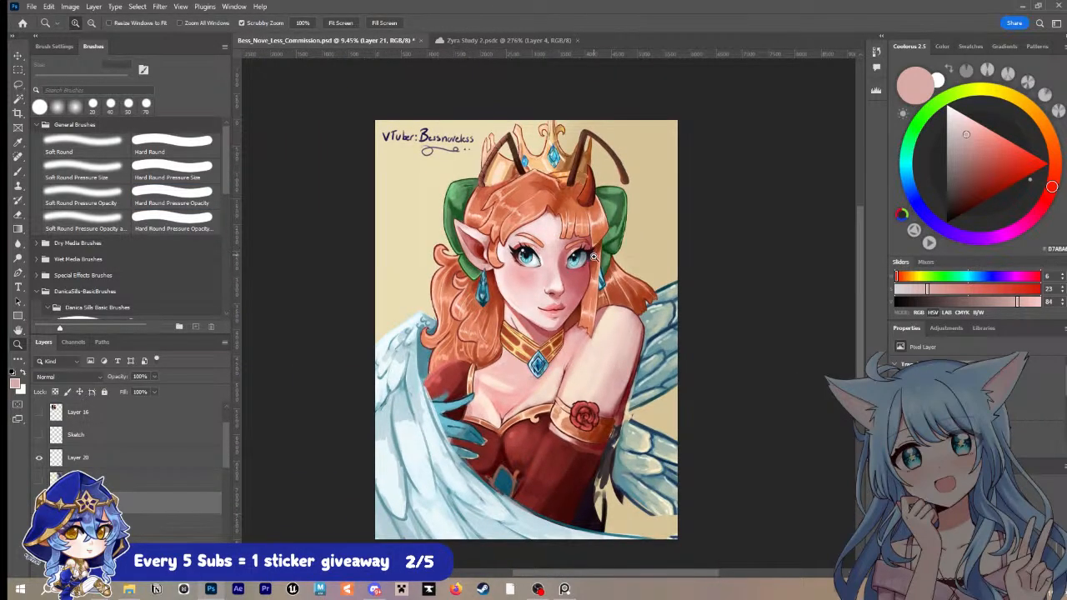
pyautogui.moveTo(542, 365); pyautogui.dragTo(567, 338)
pyautogui.moveTo(495, 311); pyautogui.dragTo(550, 357)
pyautogui.moveTo(441, 401); pyautogui.dragTo(493, 357)
pyautogui.keyDown('alt'); pyautogui.click(447, 365); pyautogui.keyUp('alt')
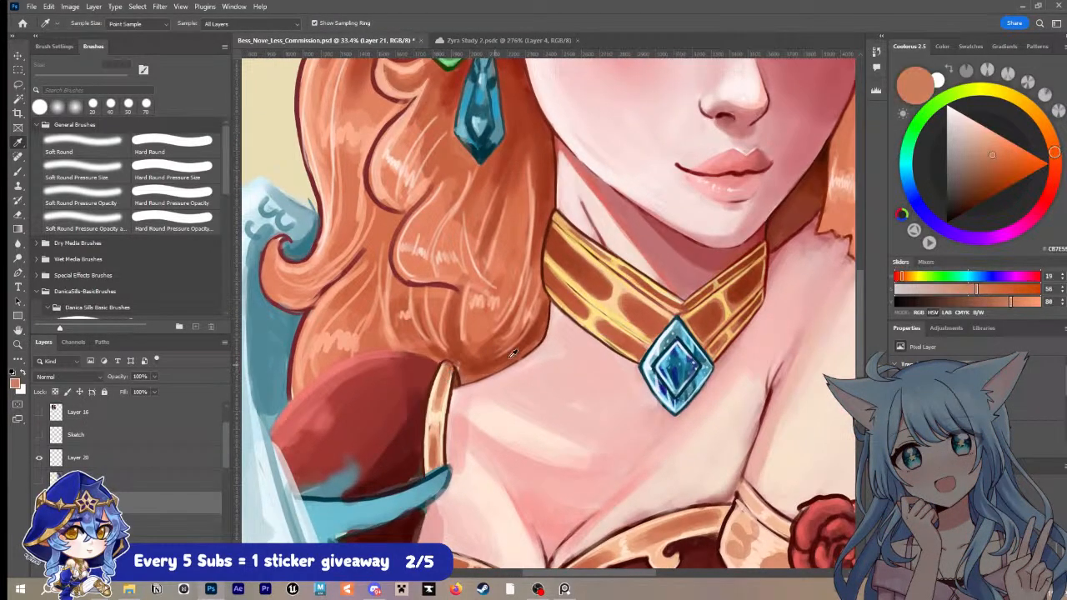
pyautogui.moveTo(441, 385)
pyautogui.mouseDown()
pyautogui.moveTo(452, 357)
pyautogui.moveTo(433, 464)
pyautogui.mouseUp()
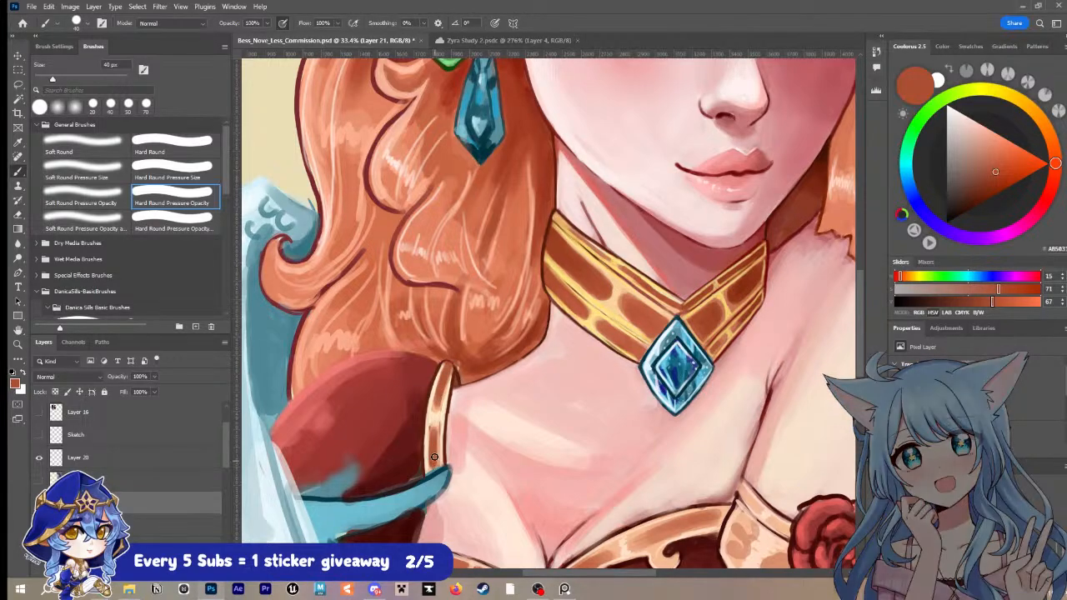
# Step: Repaint the shoulder strap with the choker's sampled yellow at 10 px and rust-brown panels at 20 px
pyautogui.keyDown('alt'); pyautogui.click(445, 406); pyautogui.keyUp('alt')
pyautogui.keyDown('alt'); pyautogui.click(619, 263); pyautogui.keyUp('alt')
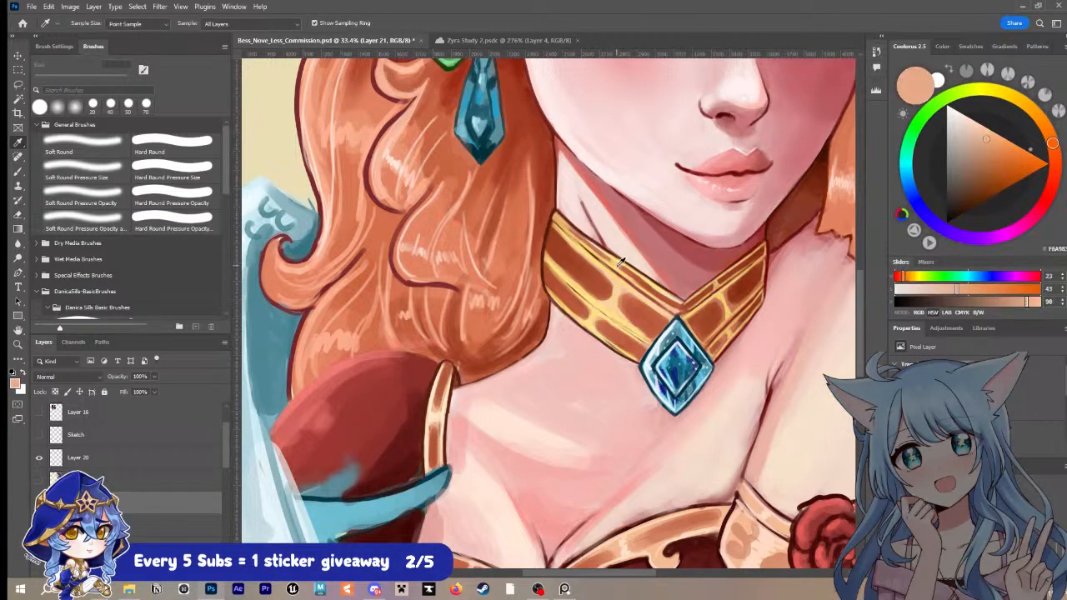
pyautogui.press('[')
pyautogui.press('[')
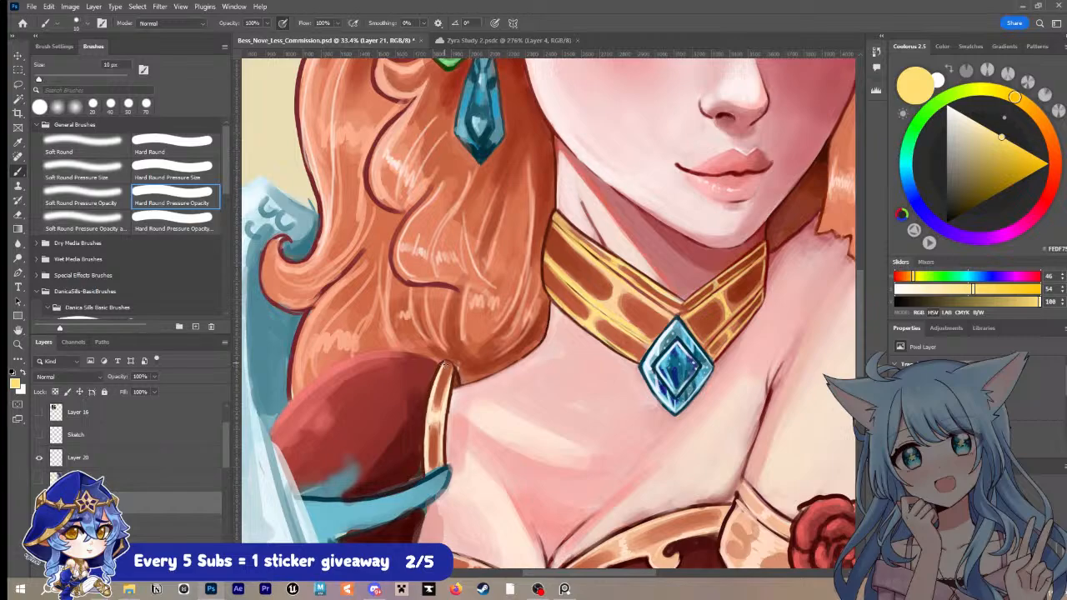
pyautogui.press(']')
pyautogui.keyDown('alt'); pyautogui.click(440, 455); pyautogui.keyUp('alt')
pyautogui.press(']')
pyautogui.moveTo(439, 464); pyautogui.dragTo(432, 426)
pyautogui.hotkey('ctrl', 'z')
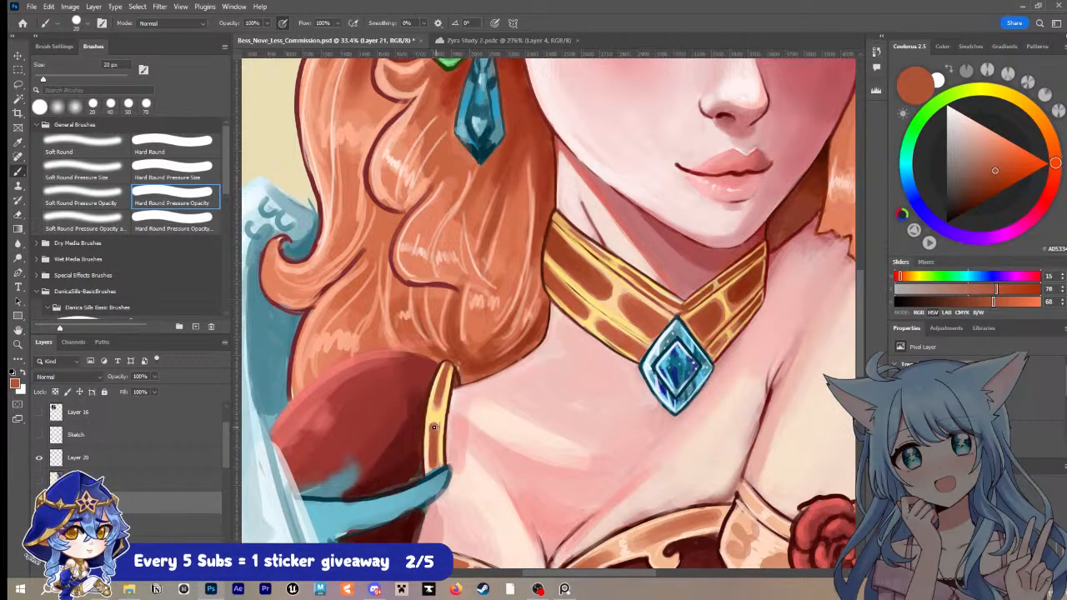
pyautogui.moveTo(435, 467); pyautogui.dragTo(435, 439)
# Step: Sample the choker's dark brown outline and line the red sleeve's upper edge with a 10 px brush
pyautogui.press('i')
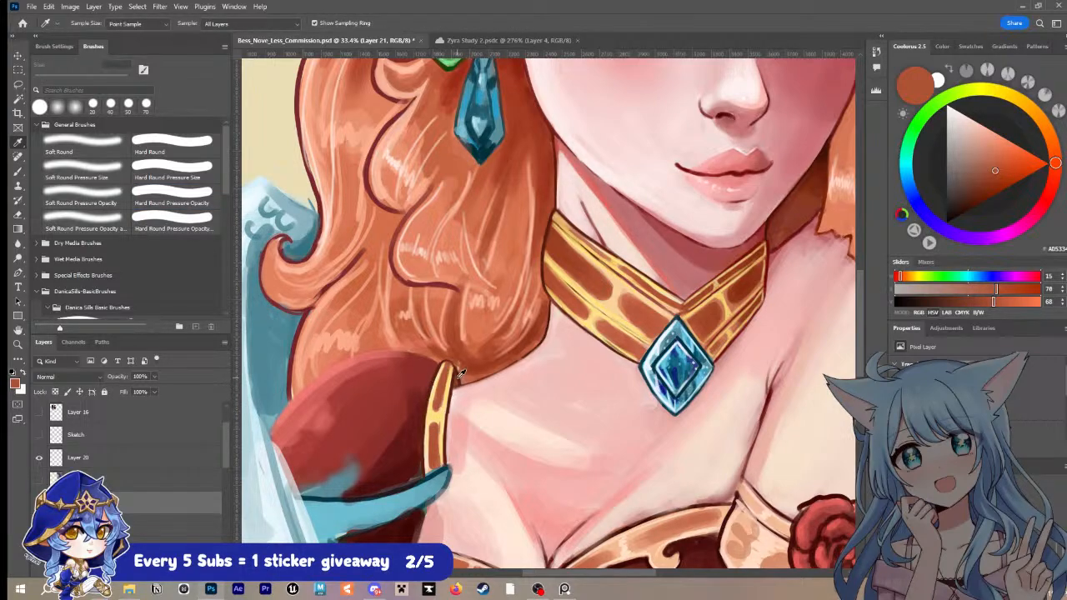
pyautogui.click(656, 295)
pyautogui.press('b')
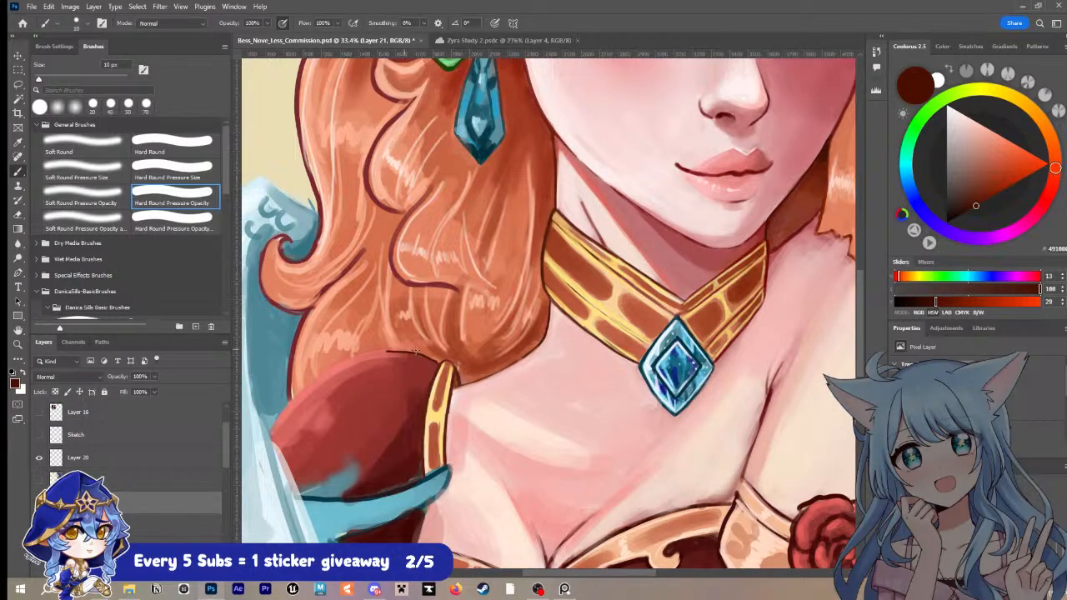
pyautogui.hotkey('ctrl', 'z')
pyautogui.moveTo(360, 352); pyautogui.dragTo(276, 423)
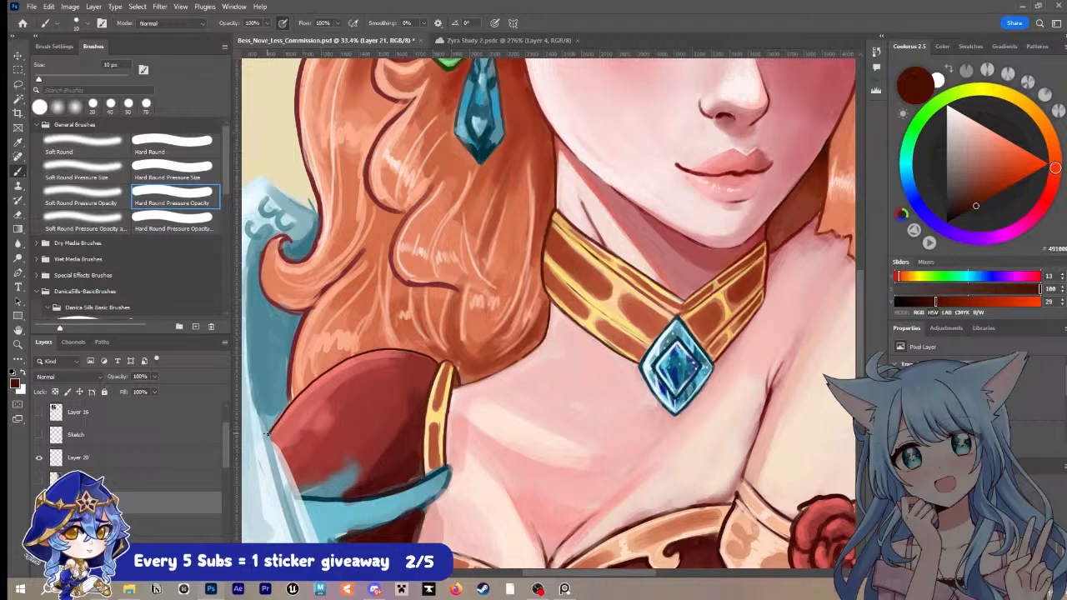
# Step: Sample the sleeve's red and blend the shading beneath its new outline with a larger brush
pyautogui.keyDown('alt'); pyautogui.click(367, 372); pyautogui.keyUp('alt')
pyautogui.press(']')
pyautogui.press(']')
pyautogui.press(']')
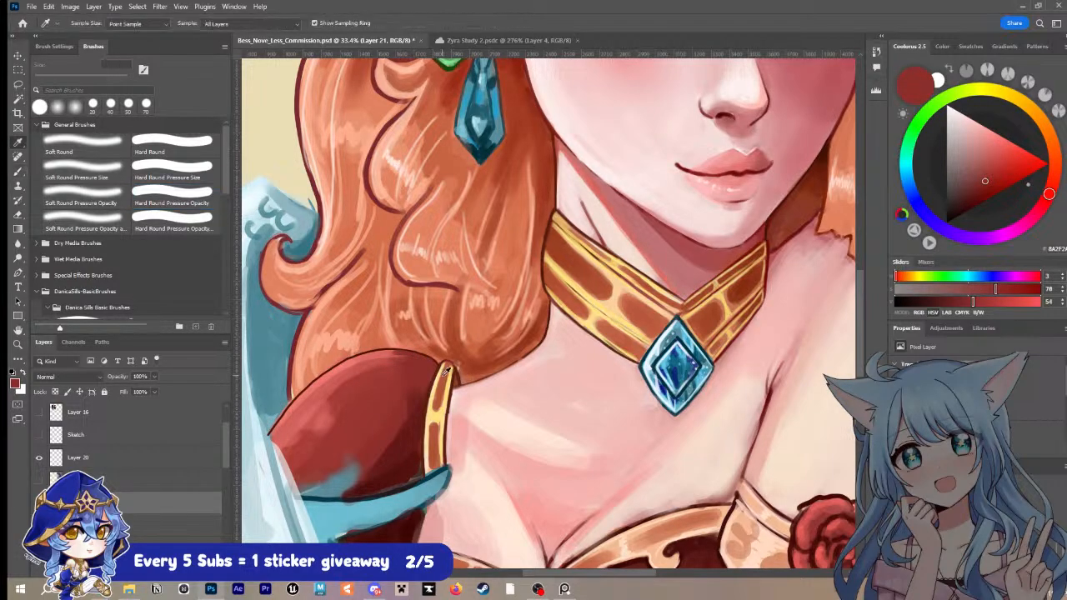
# Step: Outline the hair's lower edge between the strap and choker in sampled dark brown at 15 px, soften it with rust, and save
pyautogui.press('z')
pyautogui.moveTo(563, 325); pyautogui.dragTo(508, 344)
pyautogui.moveTo(590, 303)
pyautogui.mouseDown()
pyautogui.moveTo(556, 293)
pyautogui.moveTo(571, 317)
pyautogui.mouseUp()
pyautogui.press('b')
pyautogui.keyDown('alt'); pyautogui.click(568, 332); pyautogui.keyUp('alt')
pyautogui.press('[')
pyautogui.press('[')
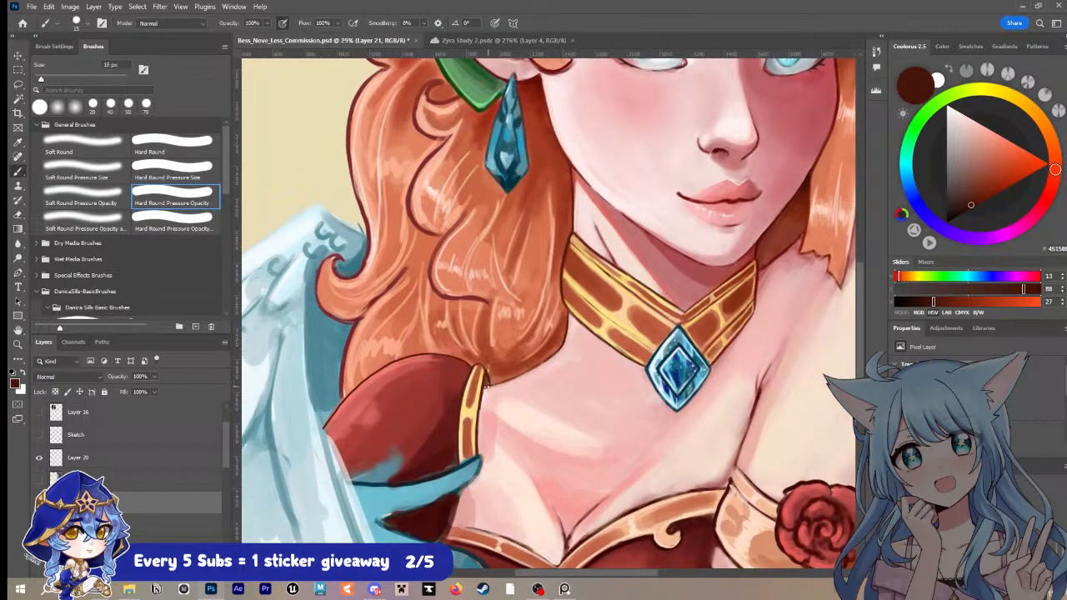
pyautogui.moveTo(502, 379)
pyautogui.mouseDown()
pyautogui.moveTo(490, 381)
pyautogui.moveTo(549, 357)
pyautogui.mouseUp()
pyautogui.keyDown('alt'); pyautogui.click(534, 358); pyautogui.keyUp('alt')
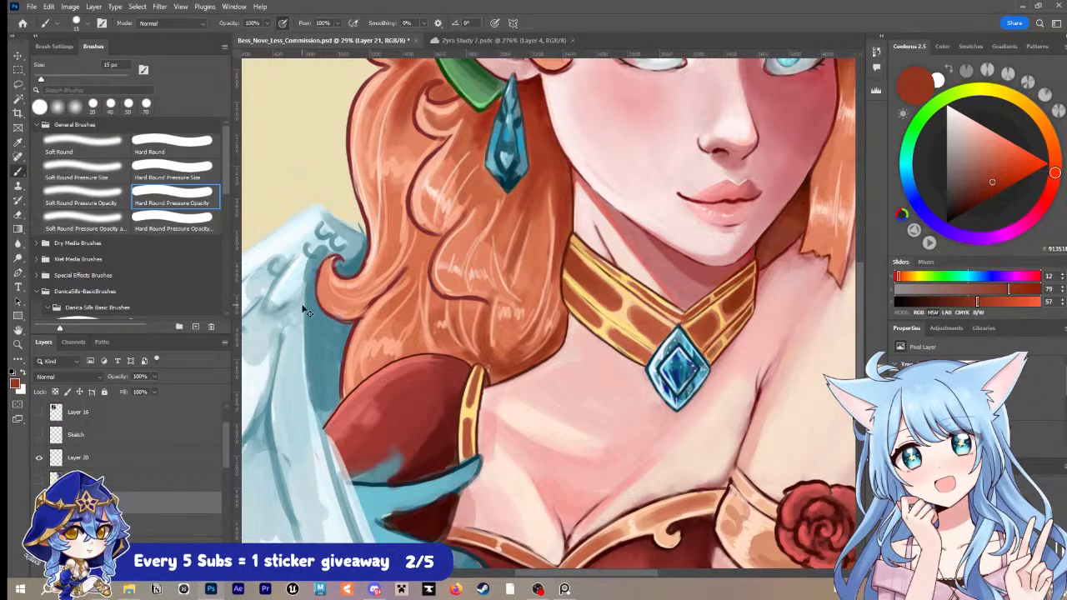
pyautogui.hotkey('ctrl', 's')
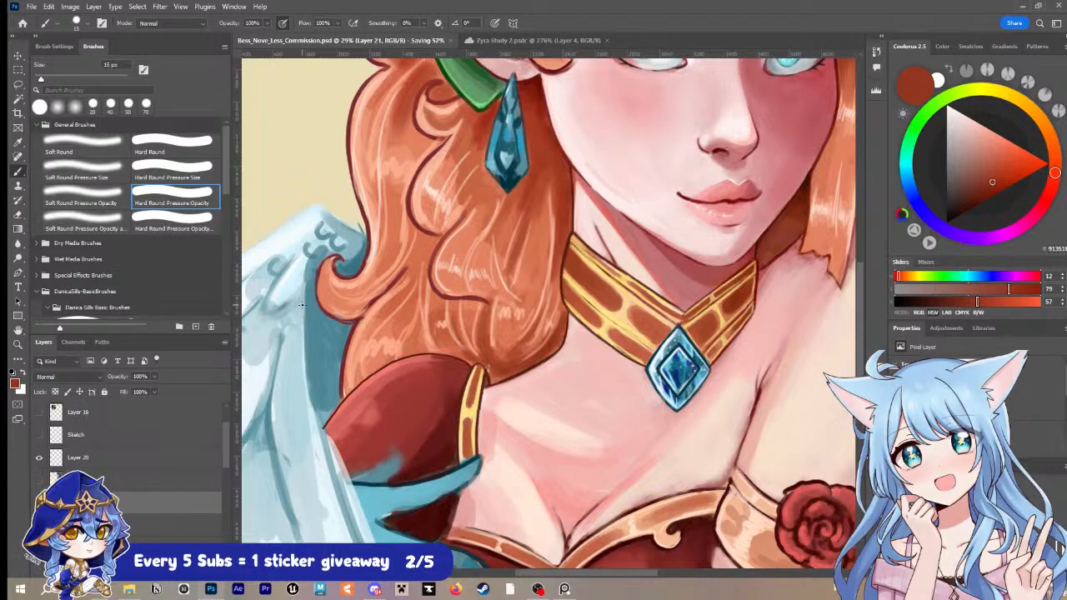
# Step: Paint peach and pale pink highlights along the curl below the earring using 20 and 25 px brushes
pyautogui.press('i')
pyautogui.click(457, 286)
pyautogui.press('b')
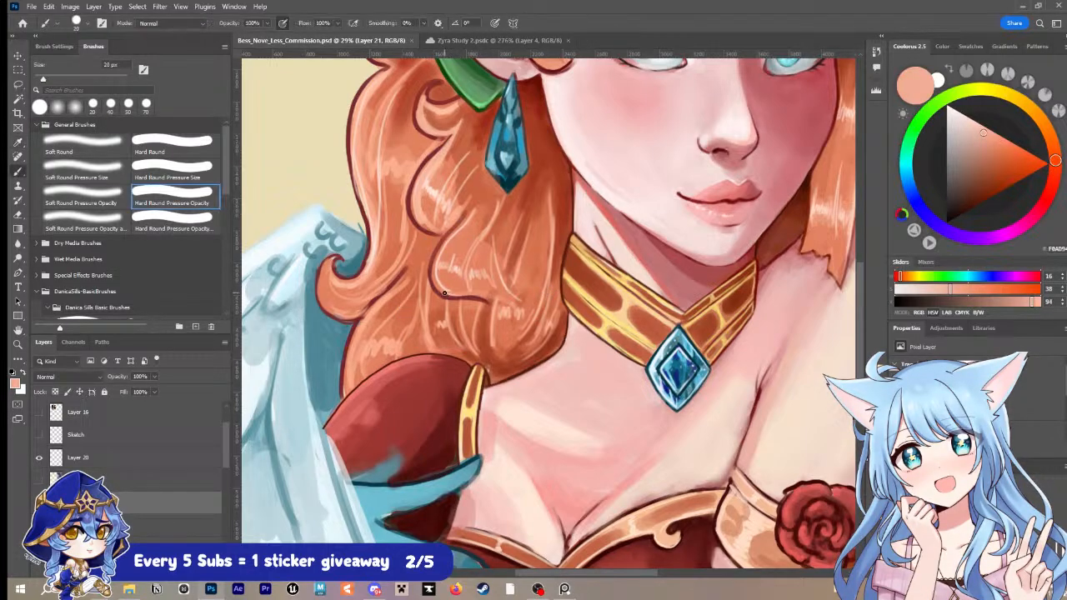
pyautogui.press('i')
pyautogui.click(443, 277)
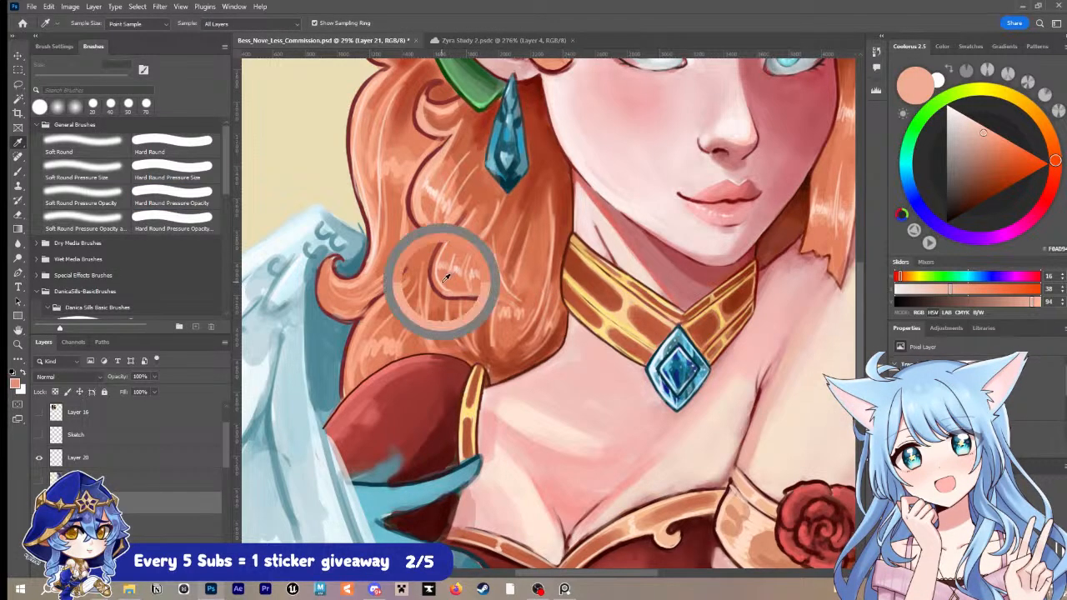
pyautogui.press('b')
pyautogui.moveTo(435, 274)
pyautogui.mouseDown()
pyautogui.moveTo(470, 208)
pyautogui.moveTo(438, 287)
pyautogui.mouseUp()
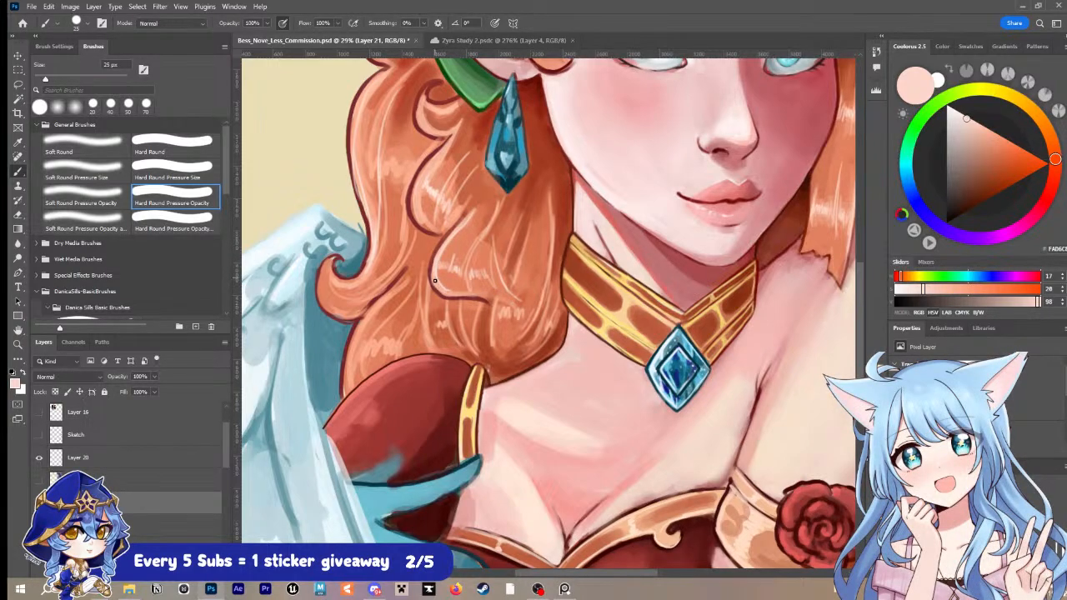
# Step: Sample the curl's dark red outline and reinforce the line work around the lower hair with a 15 px brush
pyautogui.press('i')
pyautogui.click(430, 272)
pyautogui.press('b')
pyautogui.press('[')
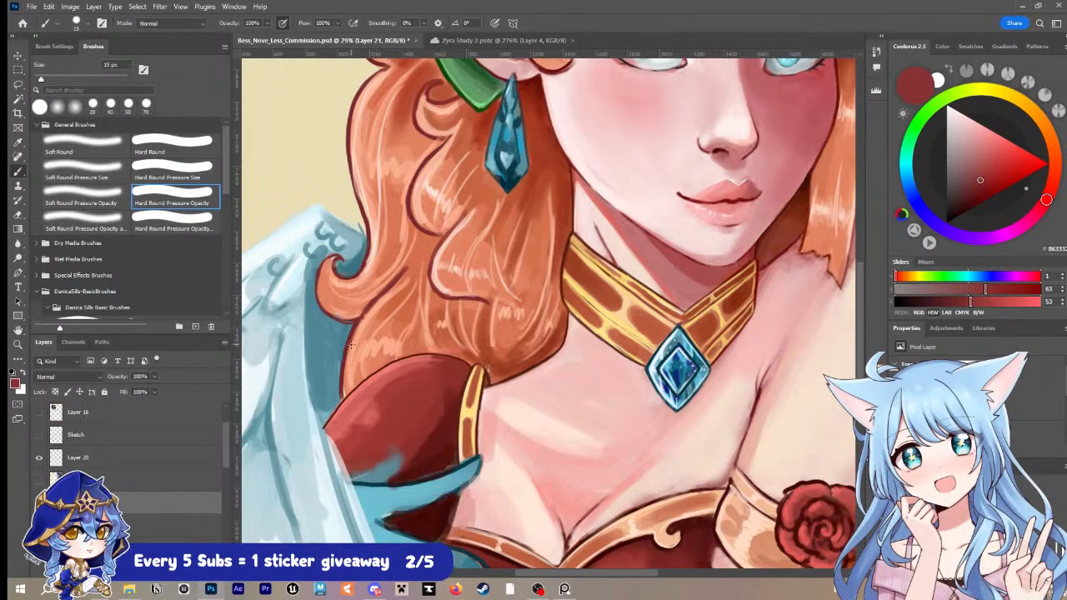
# Step: Choose a pale peach and add highlight strands to the lower hair above the red sleeve with a 25 px brush
pyautogui.press('i')
pyautogui.click(364, 325)
pyautogui.click(964, 115)
pyautogui.press('b')
pyautogui.press(']')
pyautogui.press(']')
pyautogui.press(']')
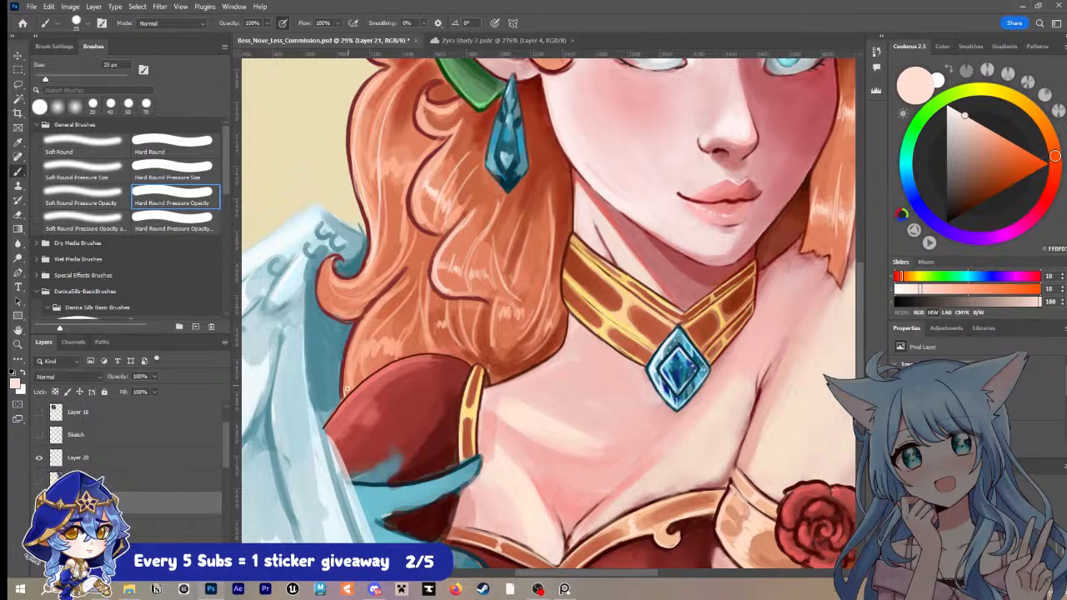
pyautogui.moveTo(351, 355)
pyautogui.mouseDown()
pyautogui.moveTo(347, 387)
pyautogui.moveTo(385, 300)
pyautogui.moveTo(408, 277)
pyautogui.mouseUp()
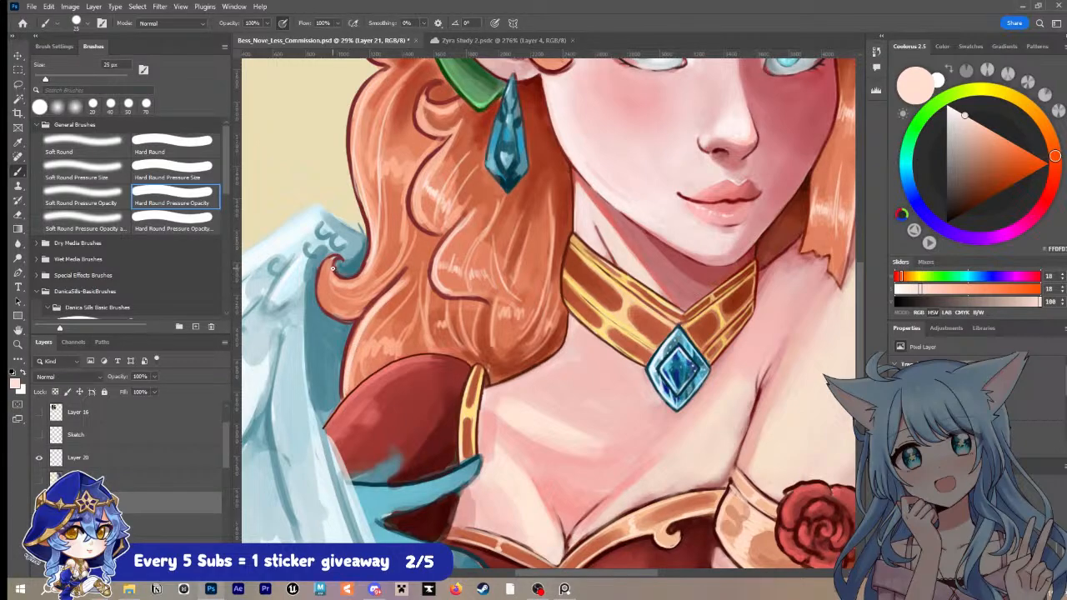
# Step: Reinforce the outline of the outer hair curl beside the wing in sampled dark red with a 15 px brush
pyautogui.press('[')
pyautogui.press('[')
pyautogui.moveTo(331, 259)
pyautogui.mouseDown()
pyautogui.moveTo(321, 274)
pyautogui.moveTo(339, 312)
pyautogui.mouseUp()
pyautogui.scroll(3, 384, 296)
pyautogui.keyDown('alt'); pyautogui.click(364, 329); pyautogui.keyUp('alt')
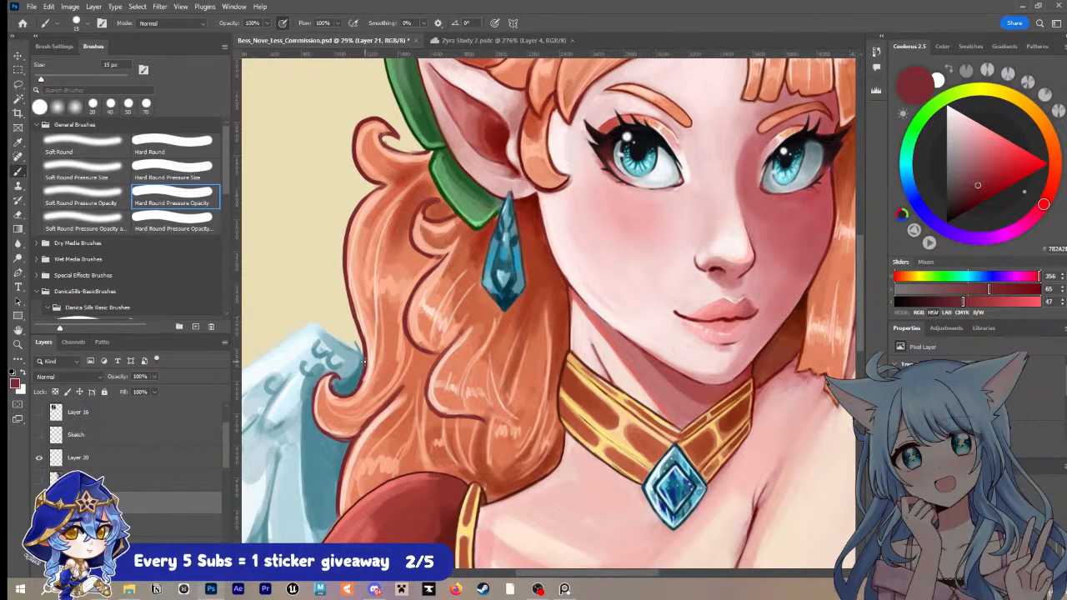
# Step: Choose a darker maroon as the painting colour and save the document
pyautogui.press('z')
pyautogui.moveTo(600, 303); pyautogui.dragTo(538, 301)
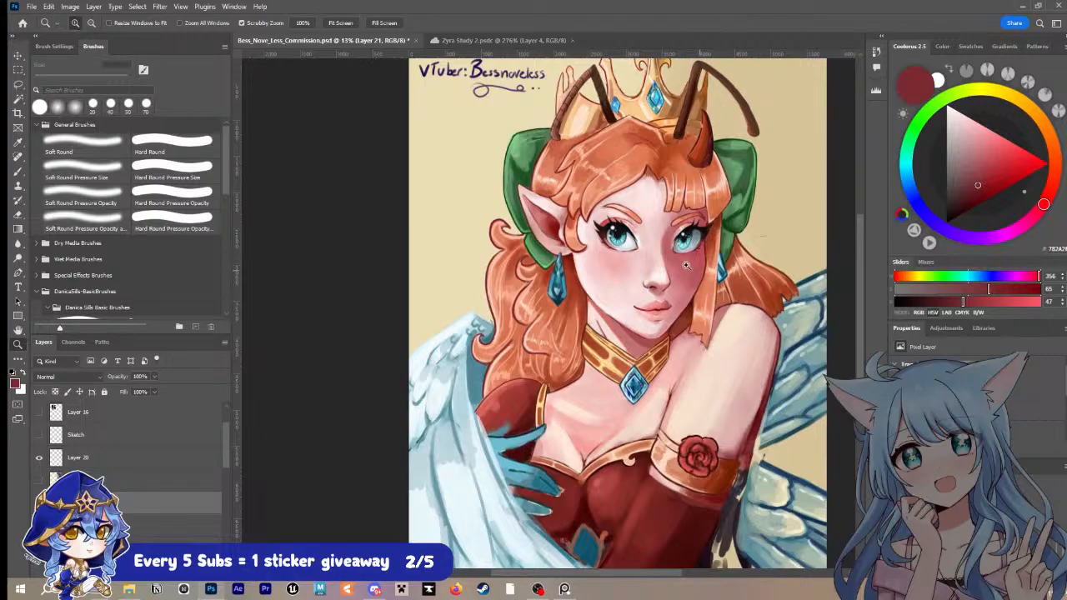
pyautogui.moveTo(635, 264); pyautogui.dragTo(656, 256)
pyautogui.press('b')
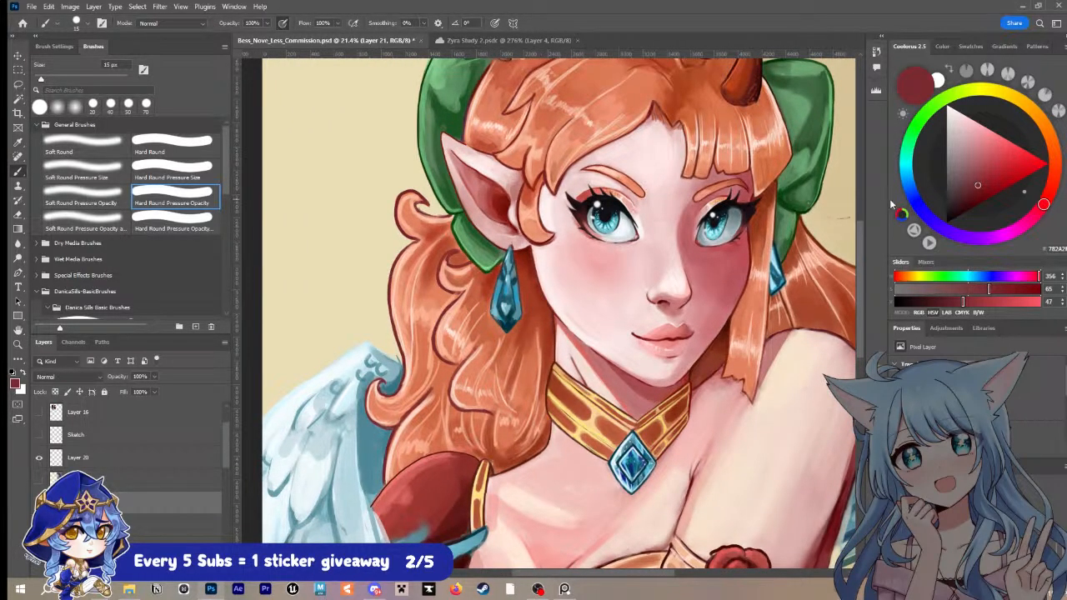
pyautogui.click(977, 205)
pyautogui.press(']')
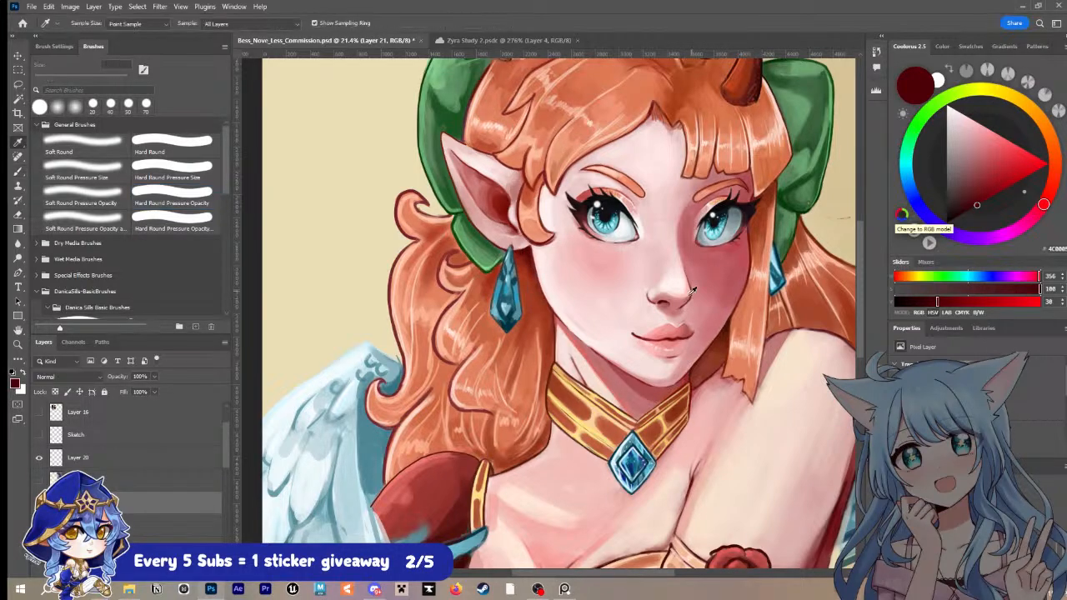
pyautogui.moveTo(687, 291); pyautogui.dragTo(676, 285)
pyautogui.moveTo(759, 263)
pyautogui.mouseDown()
pyautogui.moveTo(672, 248)
pyautogui.moveTo(685, 253)
pyautogui.mouseUp()
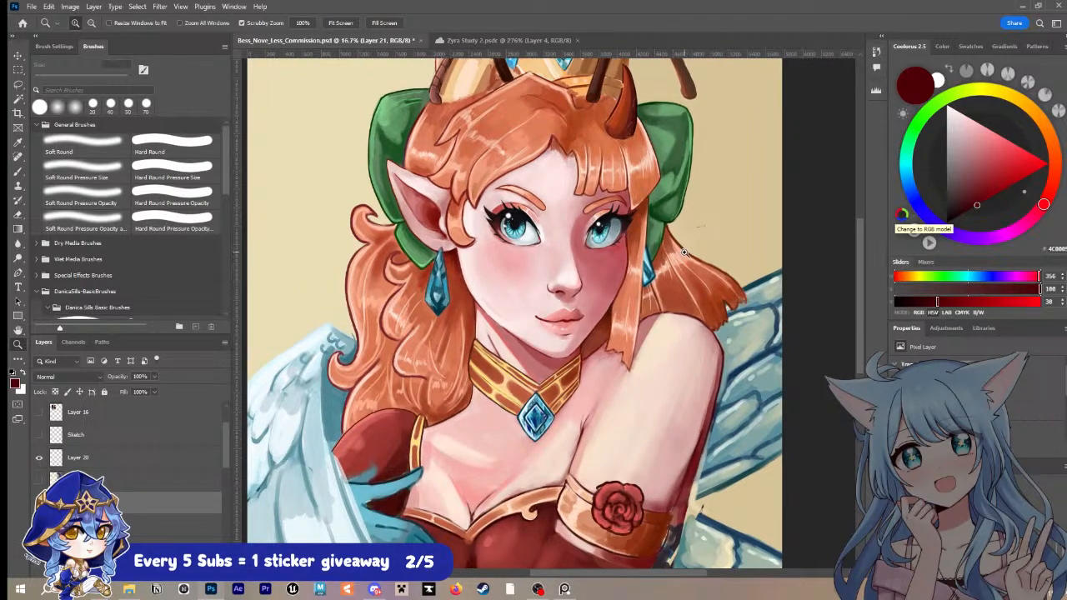
pyautogui.hotkey('ctrl', 's')
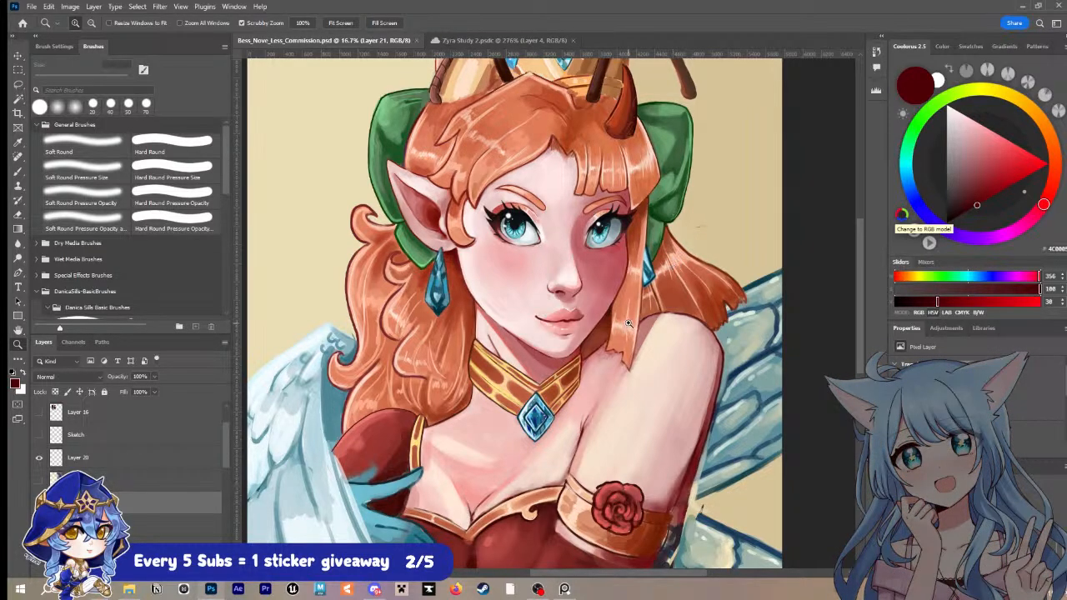
# Step: Sample a muted red near the mouth and touch up the lower lip's shaded edge with a 35 px brush
pyautogui.press('i')
pyautogui.click(600, 315)
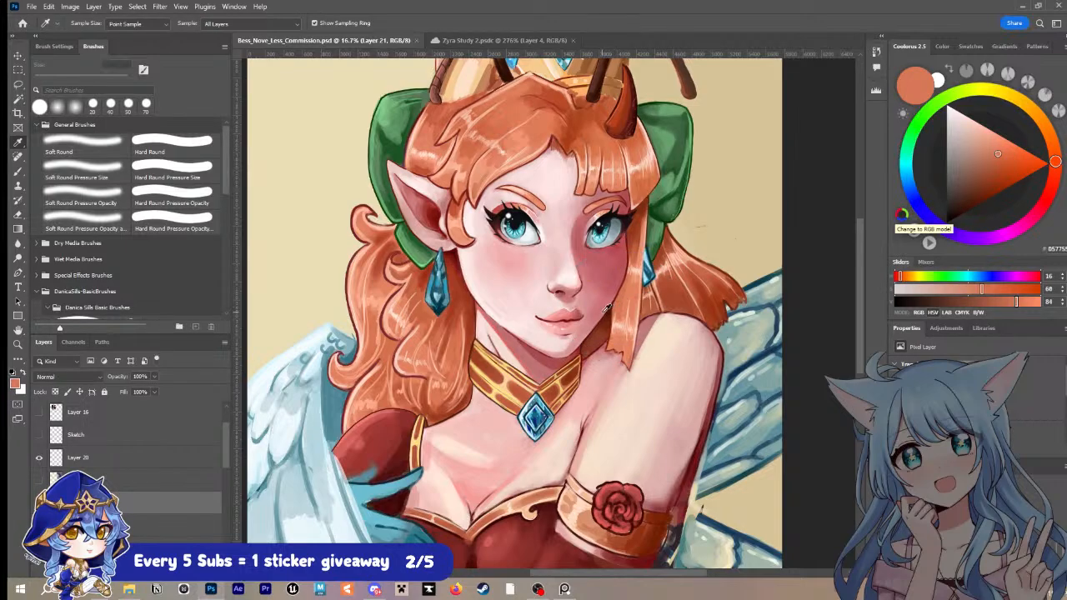
pyautogui.scroll(5, 600, 314)
pyautogui.click(551, 327)
pyautogui.press('b')
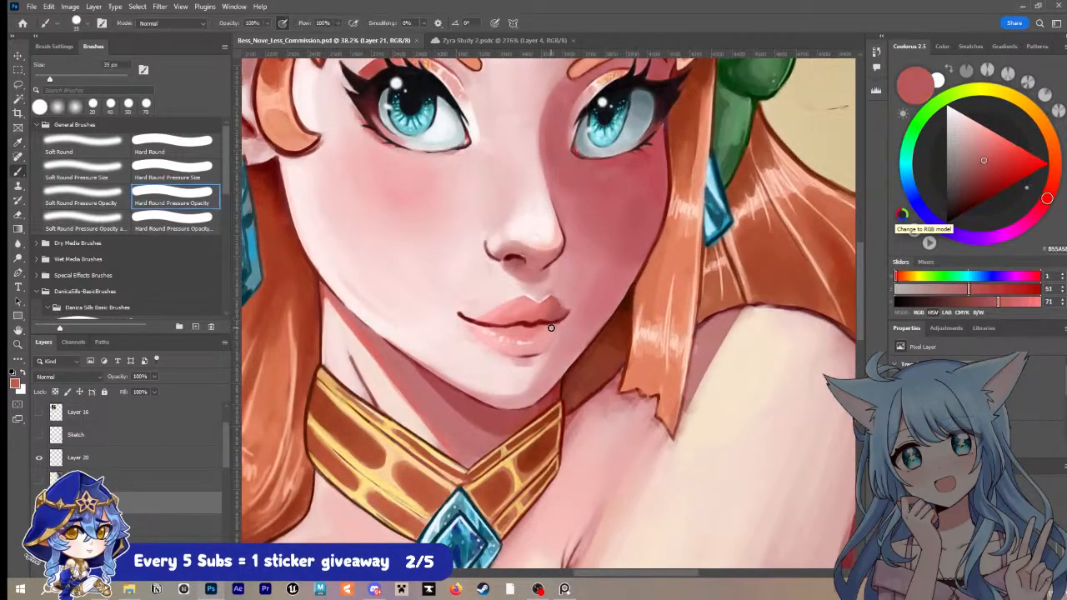
pyautogui.moveTo(548, 332); pyautogui.dragTo(550, 336)
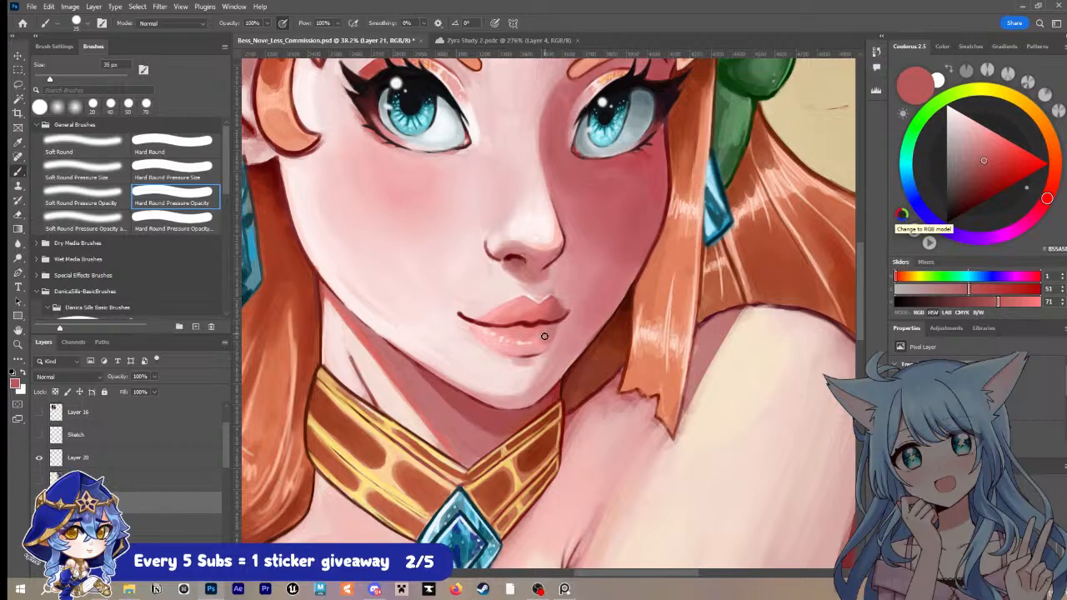
# Step: Sample the near-black outline colour and sharpen the teal fingertip's edge where it overlaps the red sleeve
pyautogui.press('z')
pyautogui.scroll(-5, 625, 279)
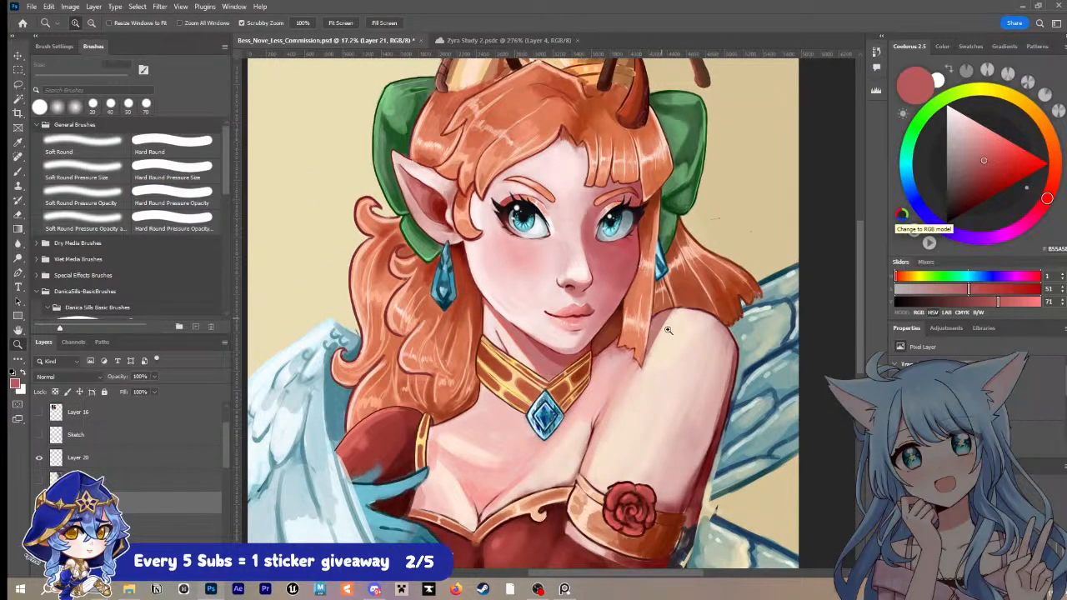
pyautogui.scroll(-1, 660, 331)
pyautogui.moveTo(660, 331); pyautogui.dragTo(623, 333)
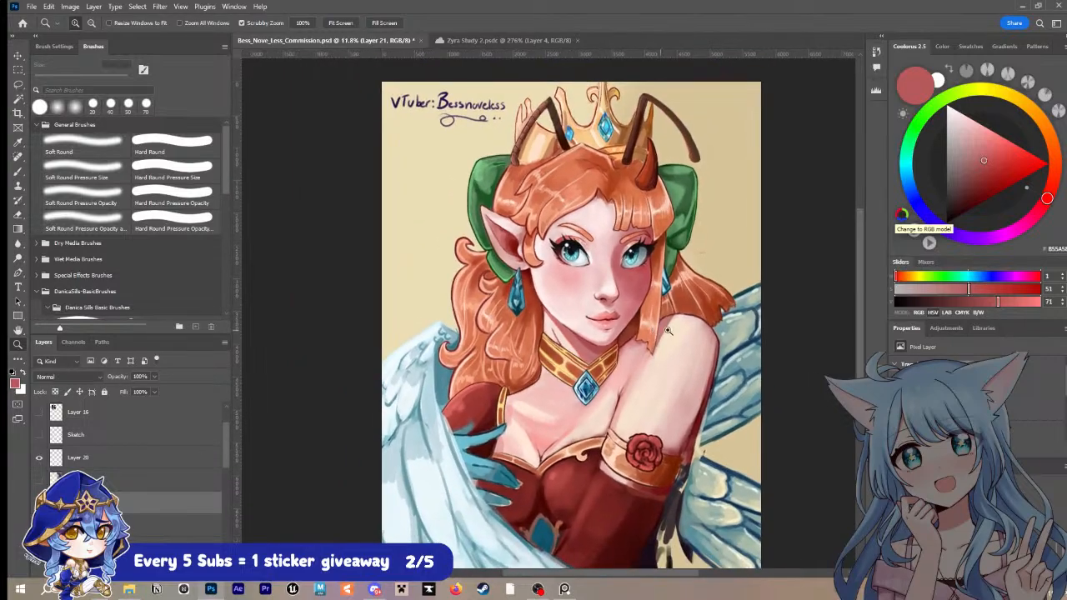
pyautogui.moveTo(686, 344); pyautogui.dragTo(705, 344)
pyautogui.moveTo(566, 338); pyautogui.dragTo(504, 335)
pyautogui.moveTo(431, 348); pyautogui.dragTo(442, 341)
pyautogui.scroll(4, 442, 341)
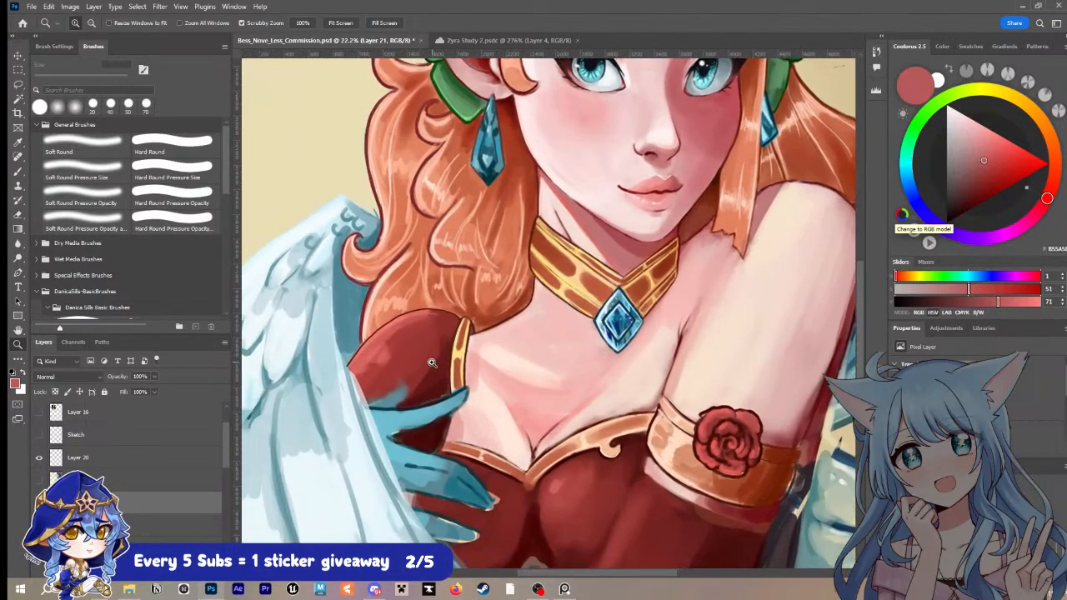
pyautogui.press('i')
pyautogui.click(432, 403)
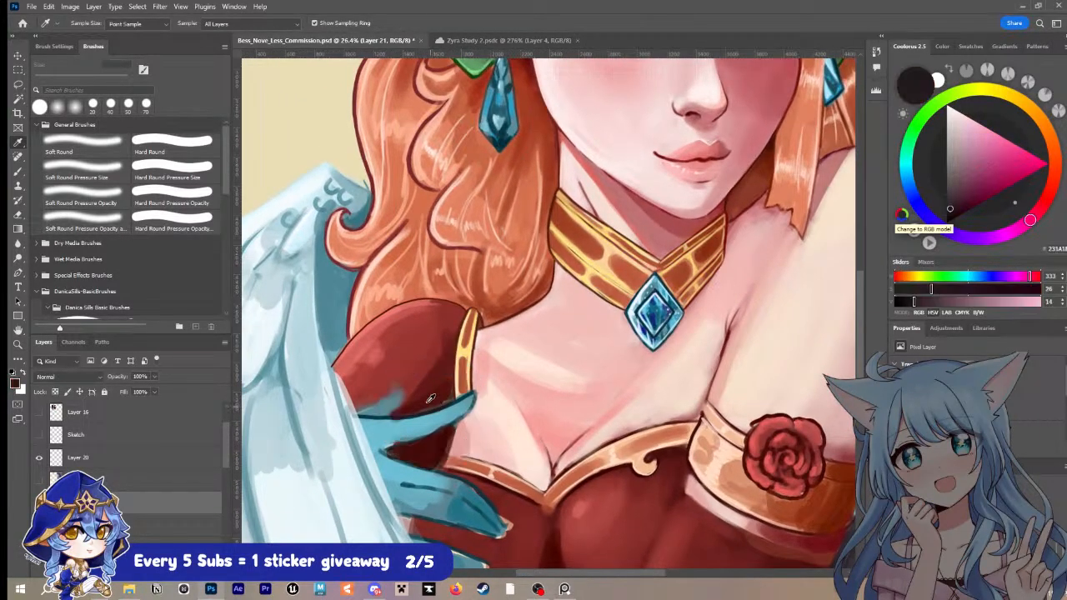
pyautogui.press('b')
pyautogui.press('[')
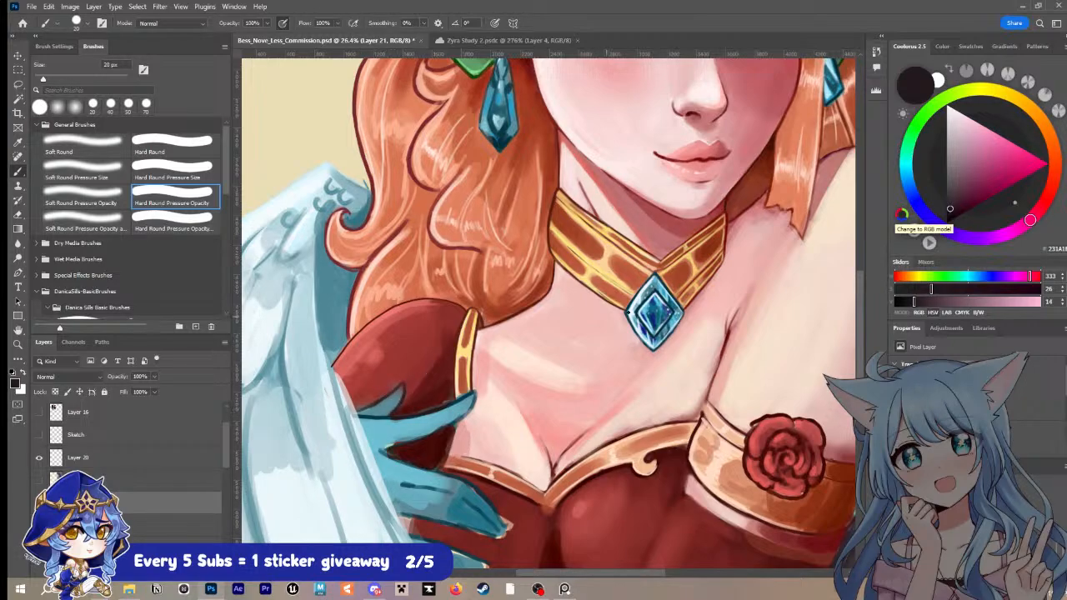
# Step: Sample a light red and brush soft highlights over the puffed red sleeve, enlarging the brush from 40 to 80 px
pyautogui.keyDown('alt'); pyautogui.click(370, 347); pyautogui.keyUp('alt')
pyautogui.press(']')
pyautogui.press(']')
pyautogui.press(']')
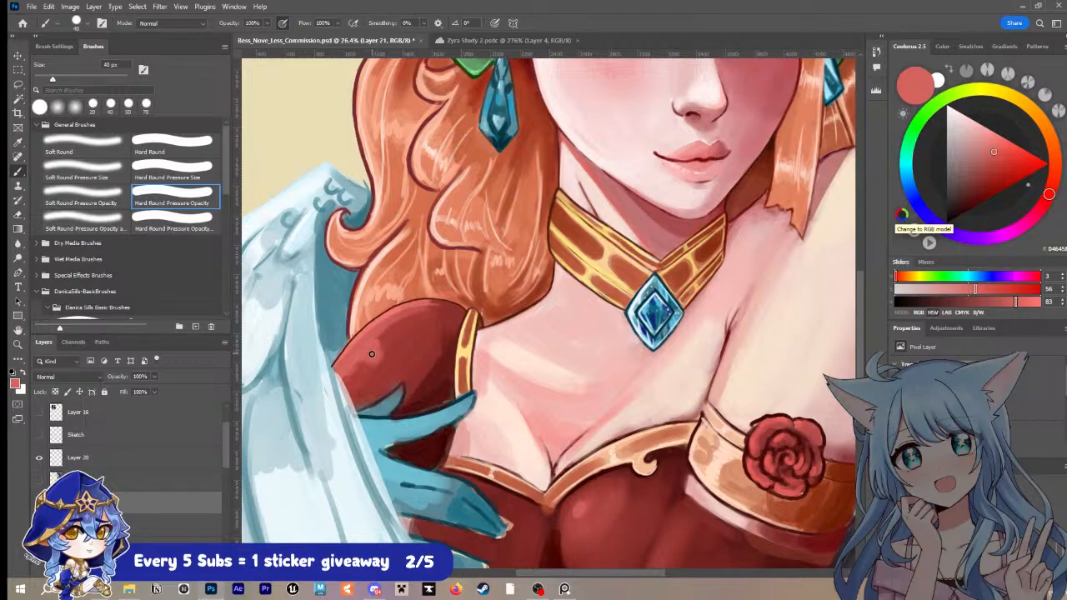
pyautogui.press(']')
pyautogui.press(']')
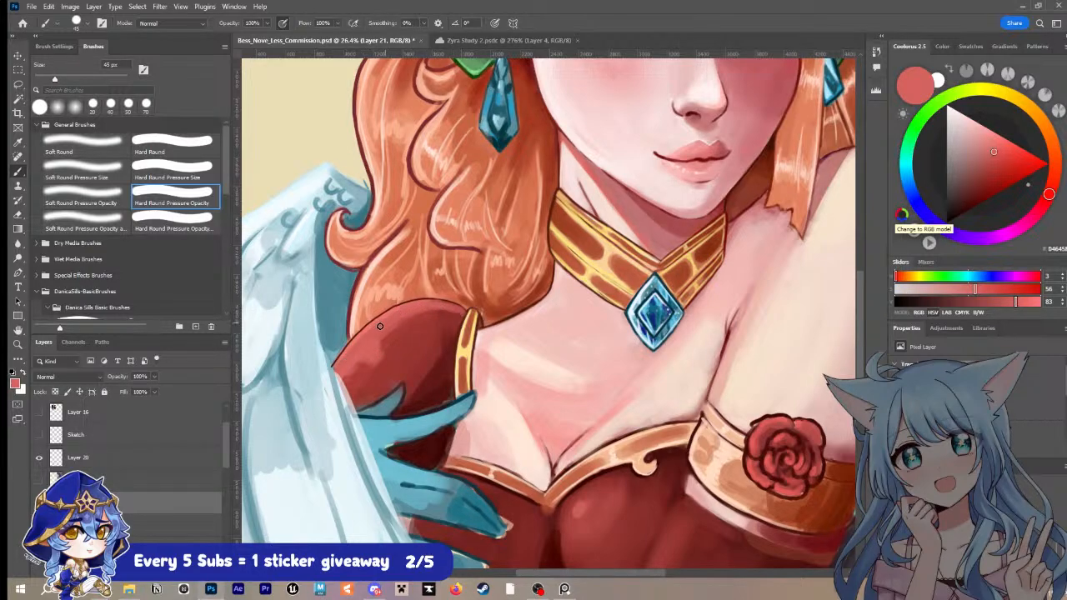
pyautogui.keyDown('alt'); pyautogui.click(386, 352); pyautogui.keyUp('alt')
pyautogui.press(']')
pyautogui.press(']')
pyautogui.press(']')
pyautogui.press(']')
pyautogui.moveTo(430, 317)
pyautogui.mouseDown()
pyautogui.moveTo(353, 383)
pyautogui.moveTo(431, 326)
pyautogui.mouseUp()
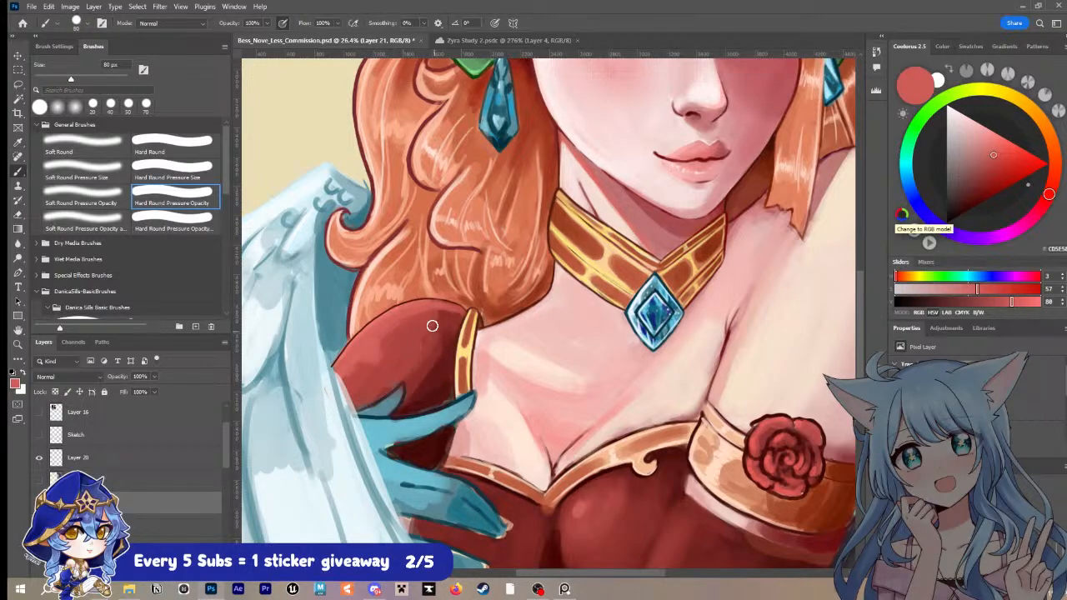
# Step: Blend darker sampled reds into the sleeve's shadow side beside the gold strap with a 100 px brush
pyautogui.keyDown('alt'); pyautogui.click(448, 340); pyautogui.keyUp('alt')
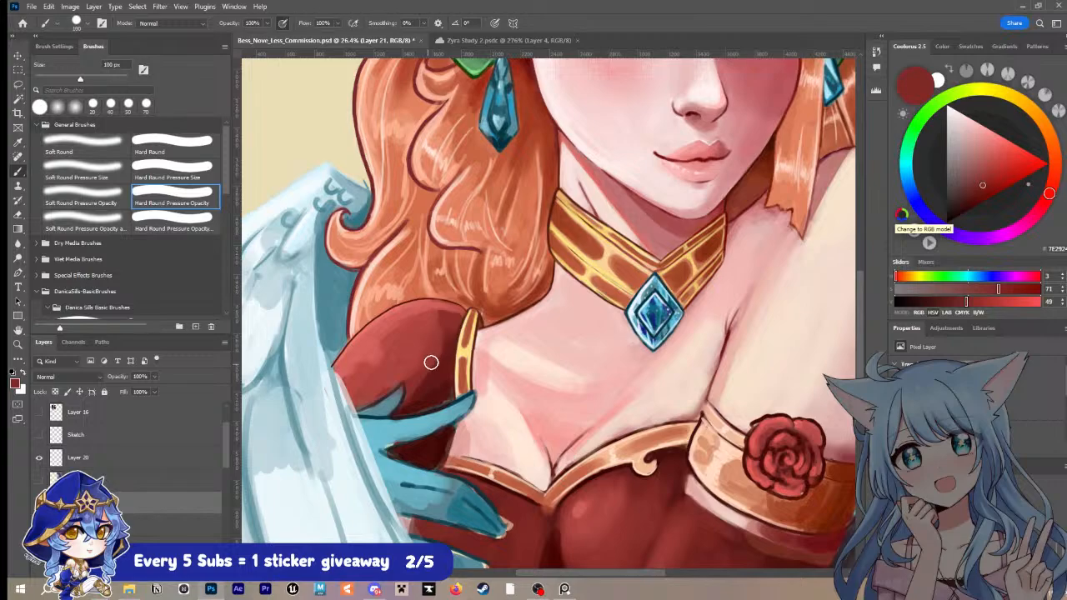
pyautogui.moveTo(423, 360)
pyautogui.mouseDown()
pyautogui.moveTo(412, 389)
pyautogui.moveTo(401, 361)
pyautogui.moveTo(374, 388)
pyautogui.moveTo(418, 351)
pyautogui.moveTo(414, 371)
pyautogui.moveTo(436, 329)
pyautogui.moveTo(412, 402)
pyautogui.mouseUp()
pyautogui.keyDown('alt'); pyautogui.click(444, 337); pyautogui.keyUp('alt')
pyautogui.keyDown('alt'); pyautogui.click(435, 398); pyautogui.keyUp('alt')
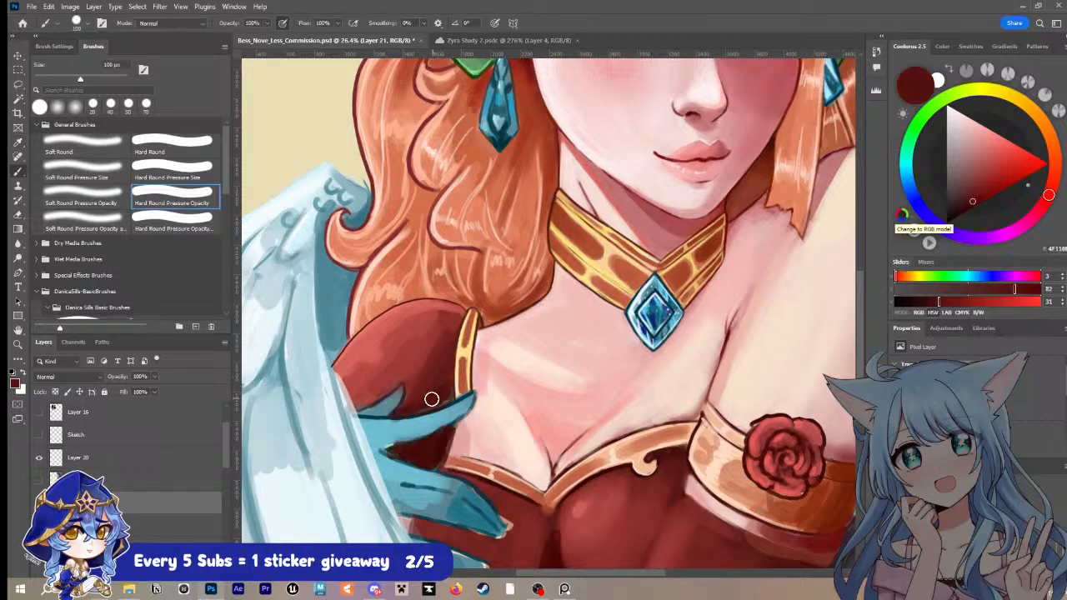
# Step: Deepen the red dress between the teal fingers in dark maroon at 50 px, and sample pale pink from the chest beside the trim
pyautogui.press('[')
pyautogui.press('[')
pyautogui.press('[')
pyautogui.press('[')
pyautogui.press('[')
pyautogui.keyDown('alt'); pyautogui.click(440, 436); pyautogui.keyUp('alt')
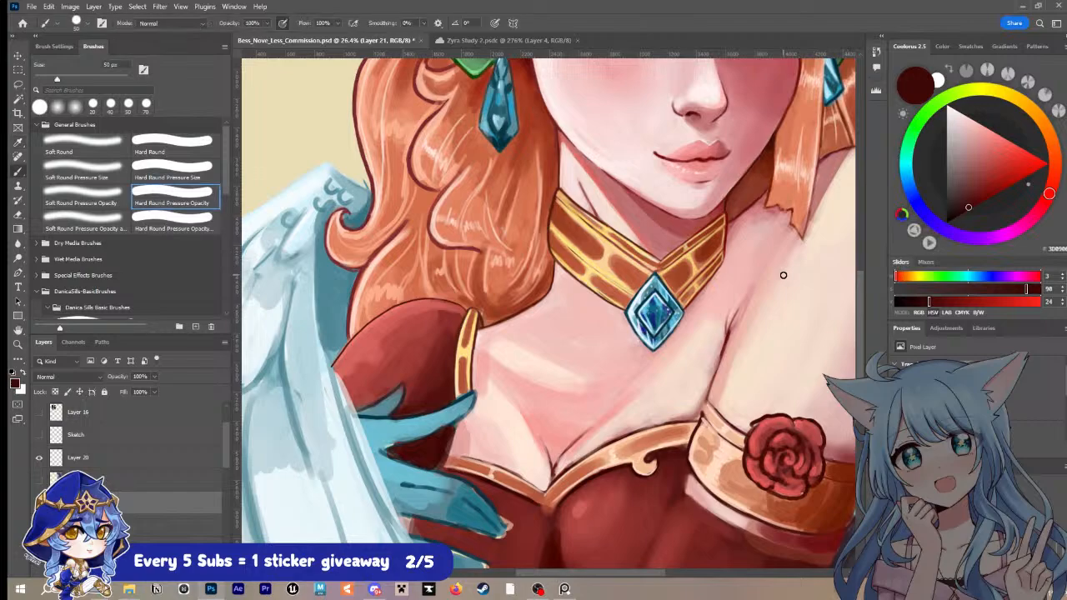
pyautogui.moveTo(449, 448); pyautogui.dragTo(455, 428)
pyautogui.press('i')
pyautogui.click(475, 427)
pyautogui.press('b')
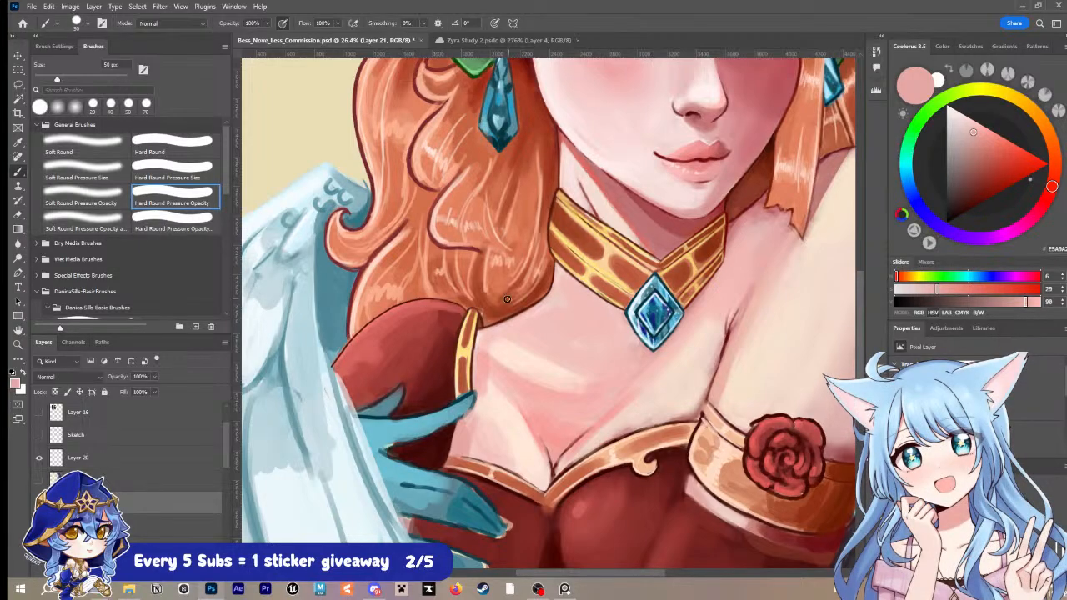
# Step: Soften the inner end of the lower curl's outline with sampled peach and orange using a 50 px brush
pyautogui.press('z')
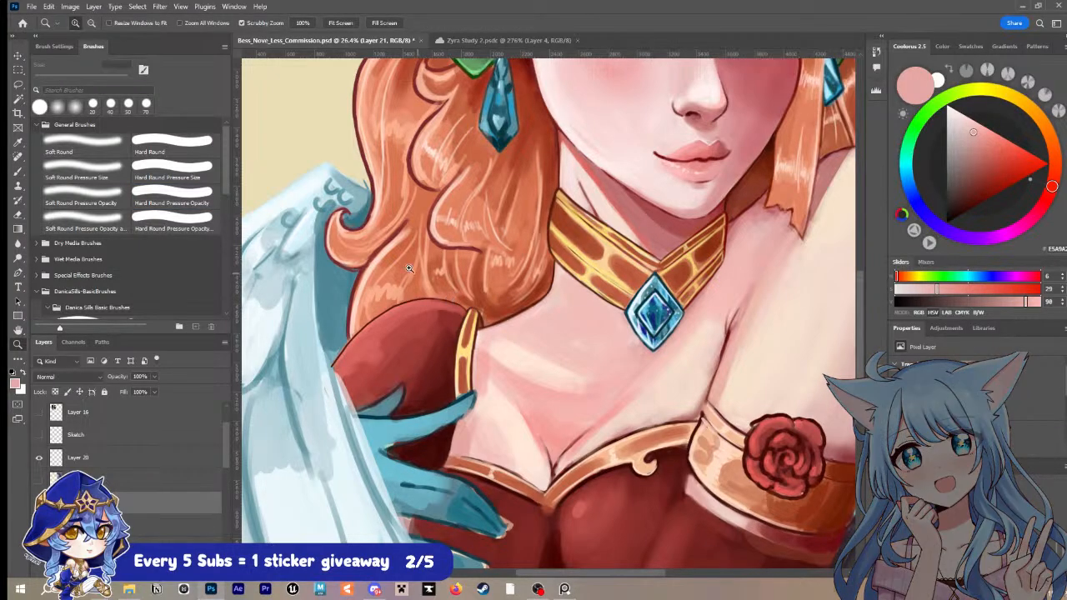
pyautogui.moveTo(398, 260); pyautogui.dragTo(417, 294)
pyautogui.press('space')
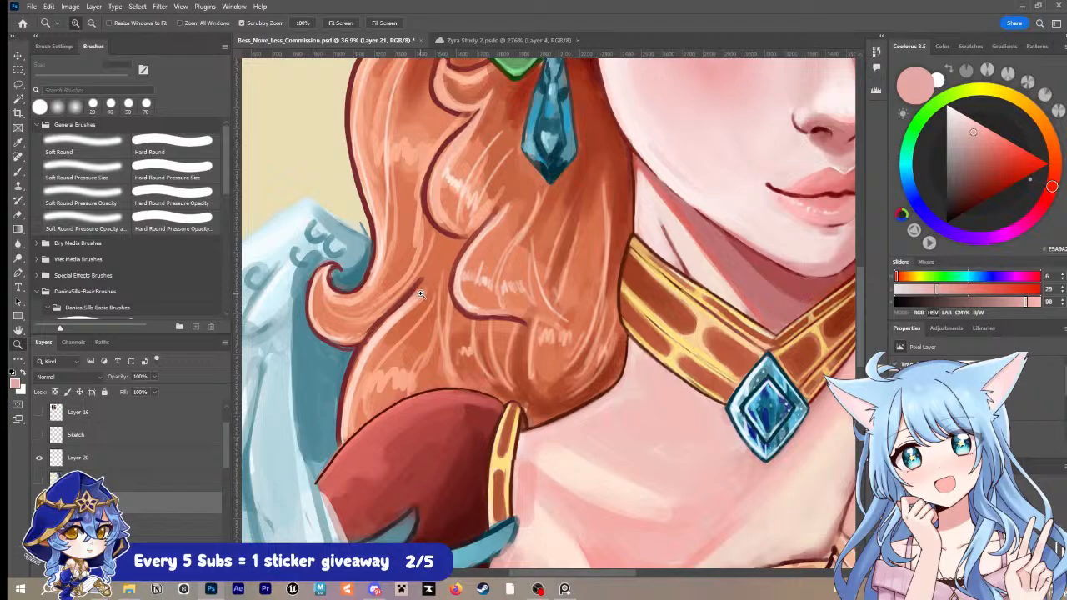
pyautogui.press('b')
pyautogui.keyDown('alt'); pyautogui.click(423, 291); pyautogui.keyUp('alt')
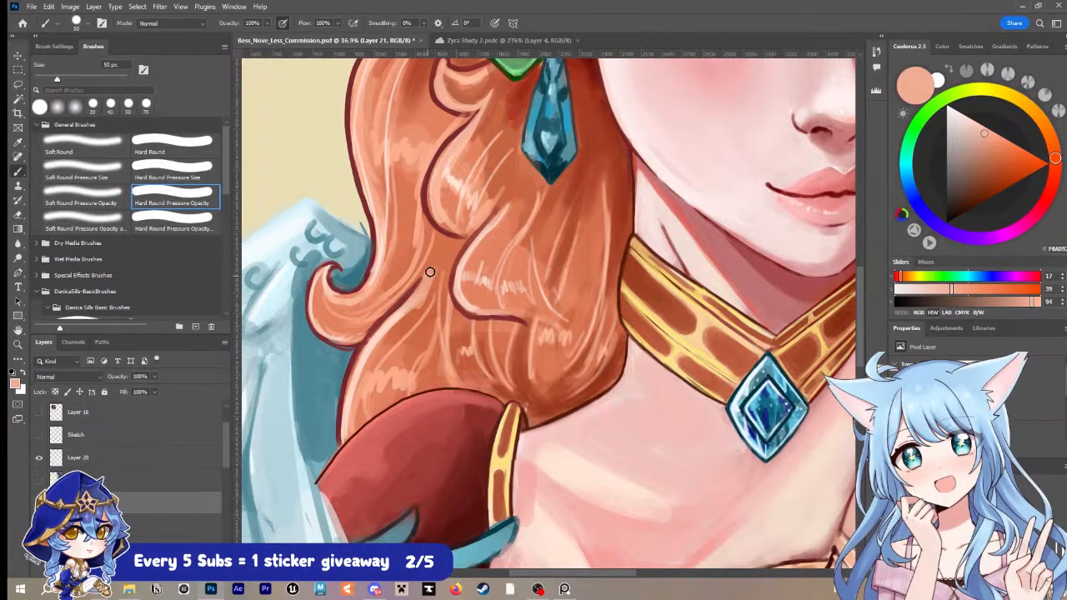
pyautogui.press('i')
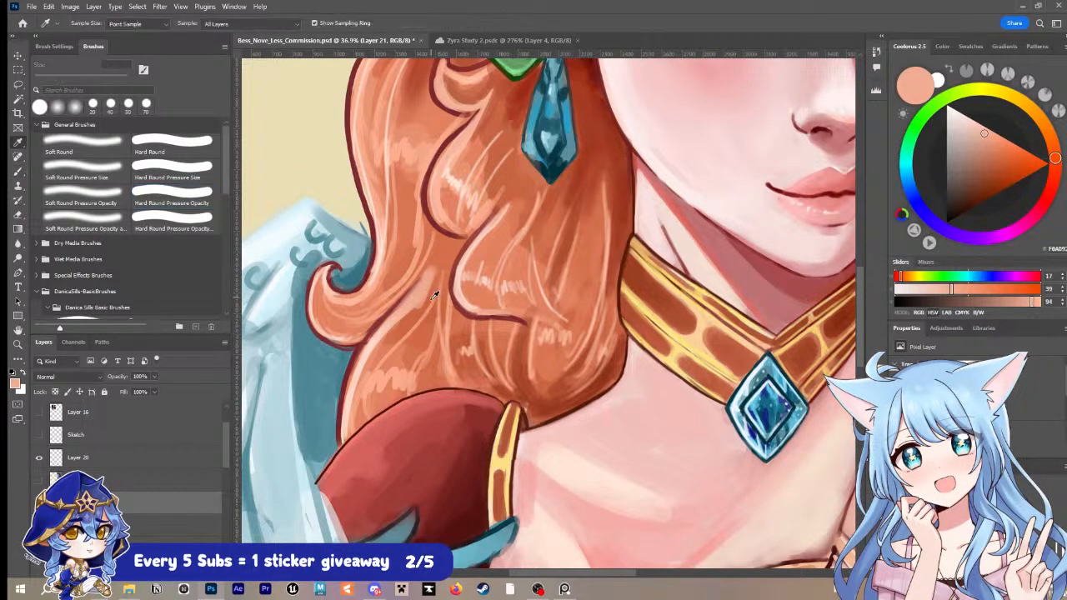
pyautogui.click(433, 295)
pyautogui.press('b')
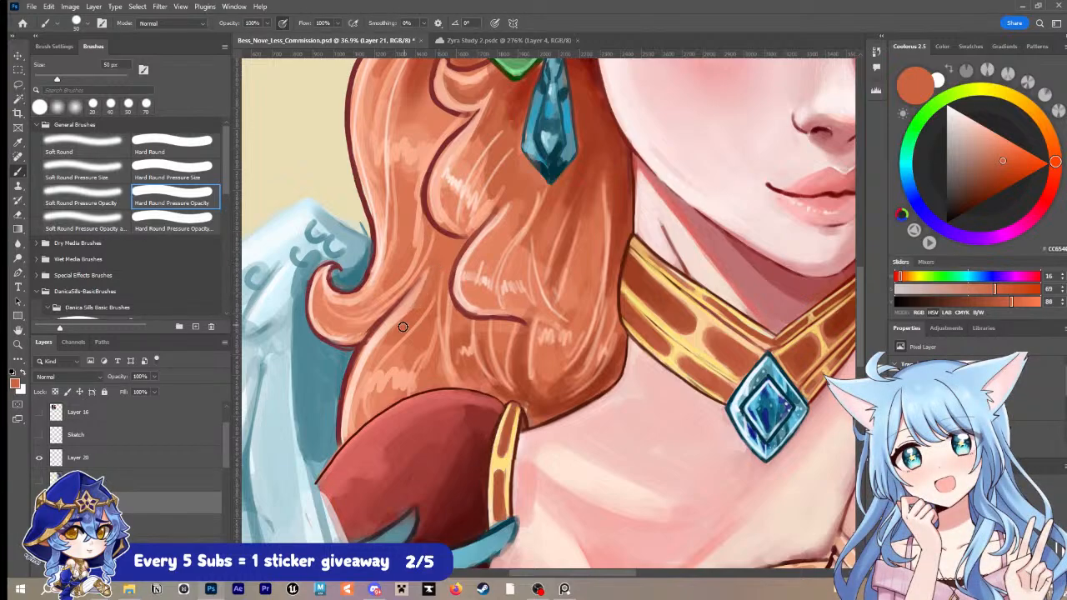
# Step: Sample a light peach and paint a thin highlight along the lower hair's outer edge up to the curl with a 30 px brush
pyautogui.press('i')
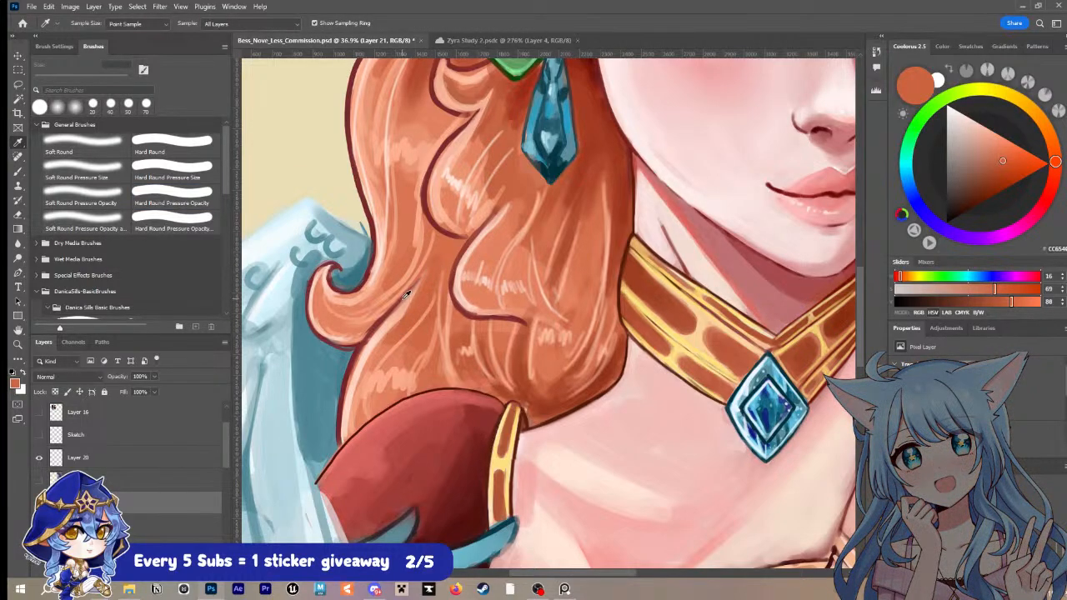
pyautogui.click(387, 310)
pyautogui.press('b')
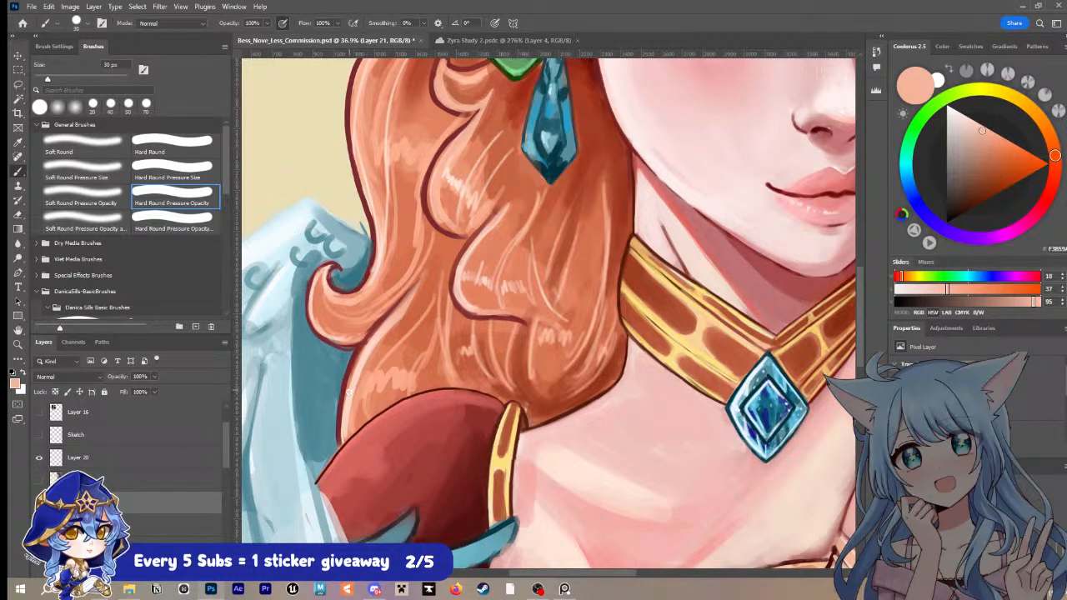
pyautogui.moveTo(349, 391); pyautogui.dragTo(405, 300)
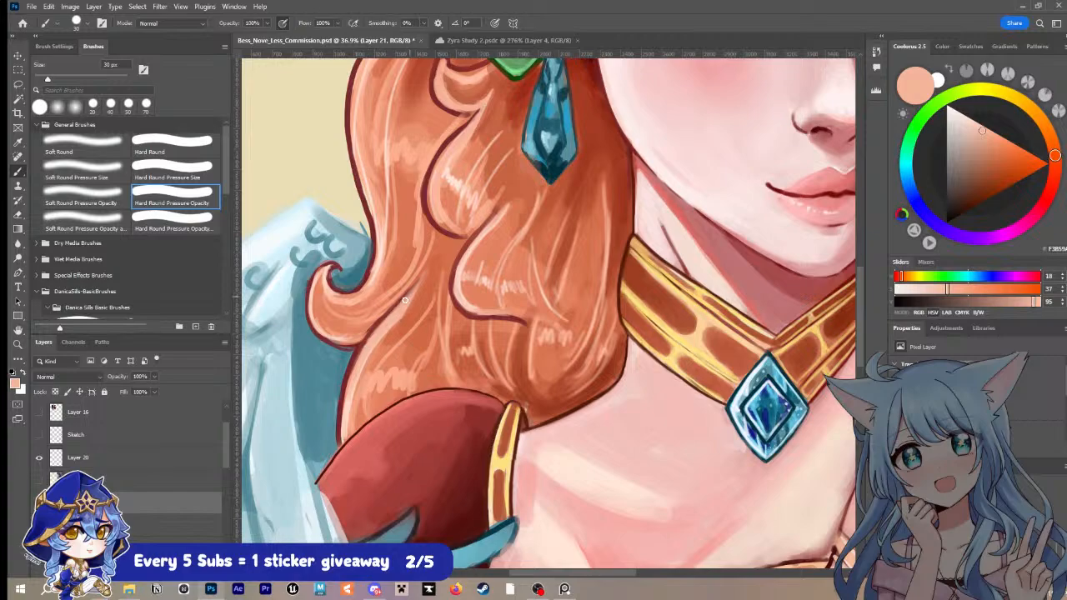
# Step: Sample pink from the chest beside the gloved fingers and fill the skin corner by the bodice trim at 30 px
pyautogui.press('i')
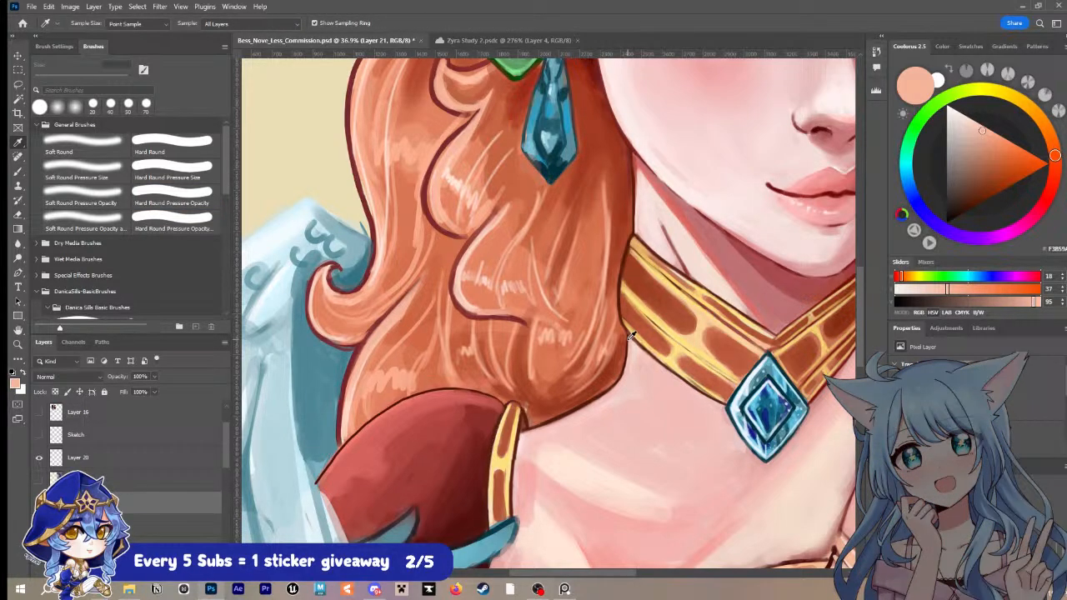
pyautogui.press('z')
pyautogui.moveTo(502, 326); pyautogui.dragTo(472, 340)
pyautogui.moveTo(679, 355); pyautogui.dragTo(665, 356)
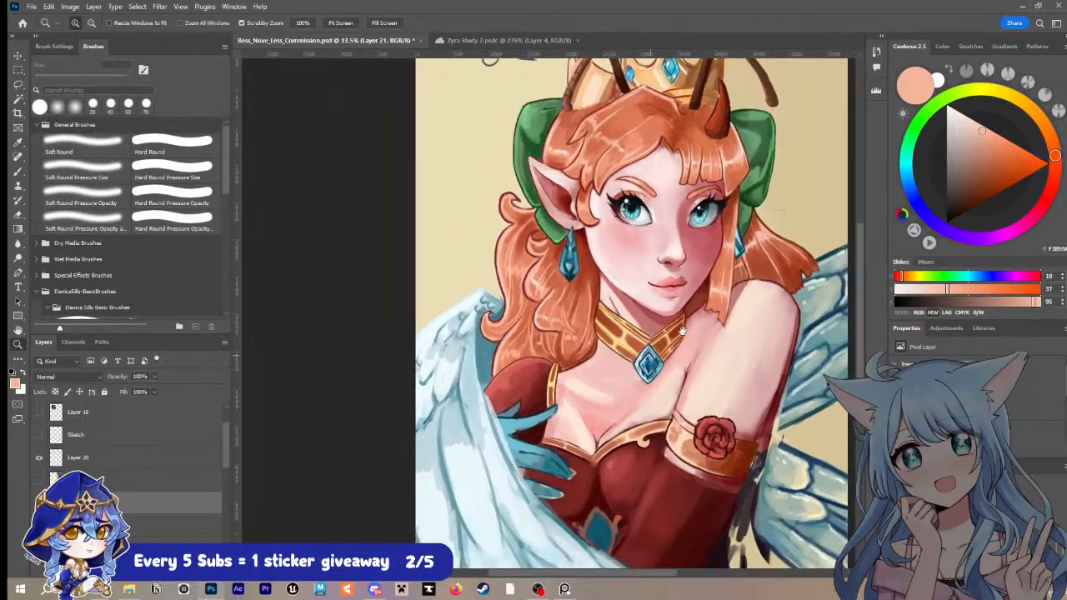
pyautogui.moveTo(726, 307); pyautogui.dragTo(631, 257)
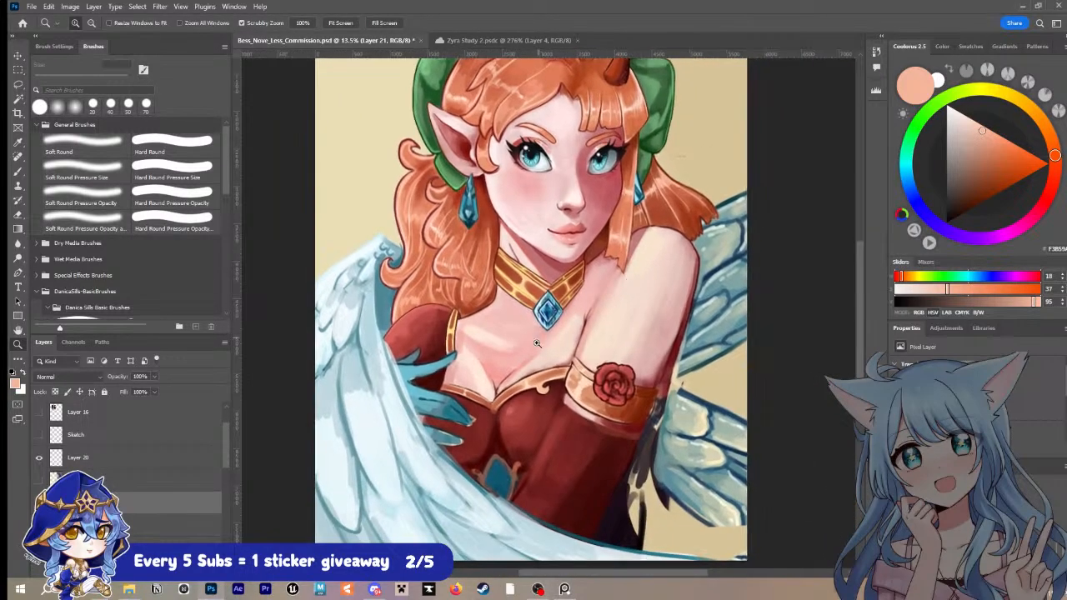
pyautogui.moveTo(464, 372); pyautogui.dragTo(497, 316)
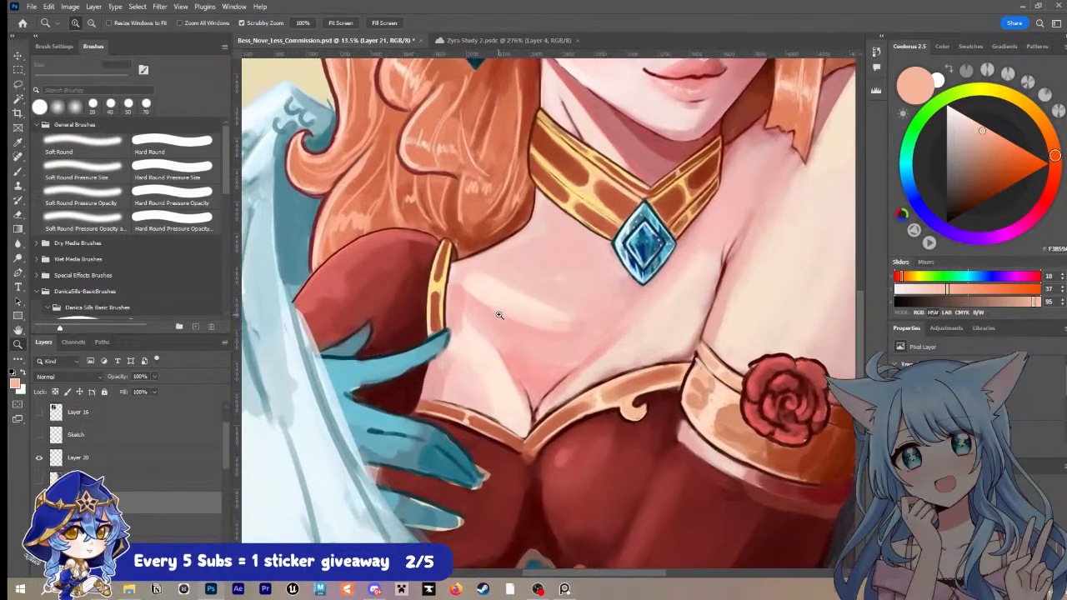
pyautogui.press('b')
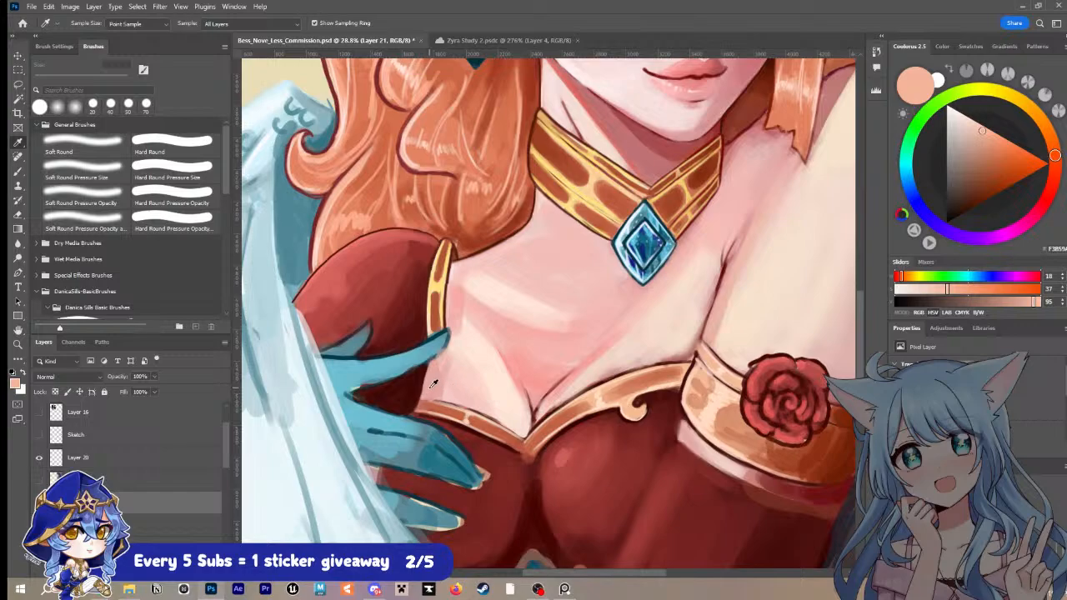
pyautogui.keyDown('alt'); pyautogui.click(434, 384); pyautogui.keyUp('alt')
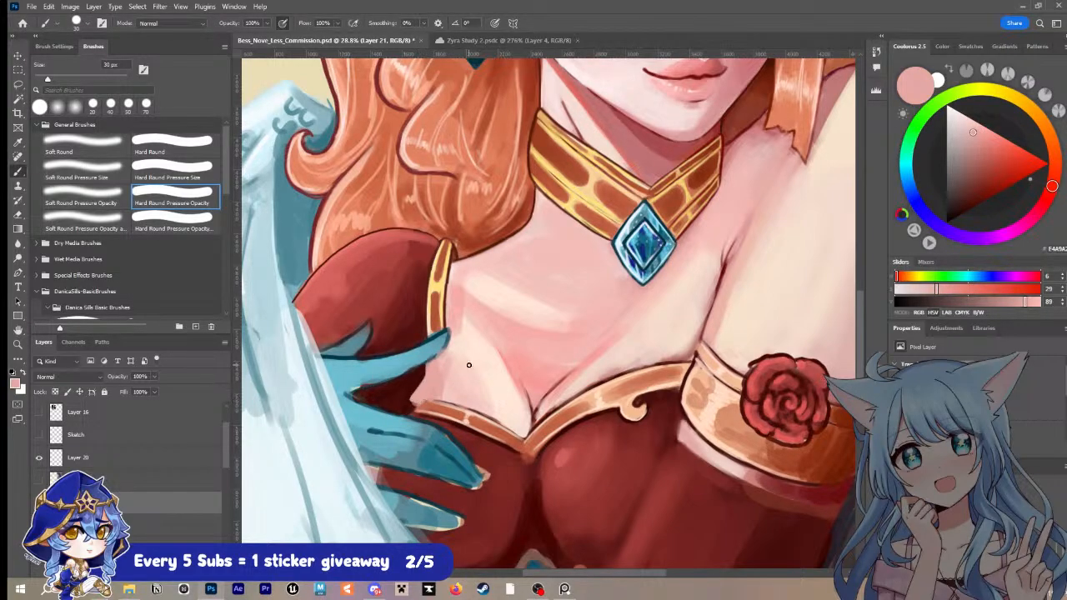
# Step: Try a dark maroon stroke at the short bodice trim's outer end with a 25 px brush
pyautogui.keyDown('alt'); pyautogui.click(459, 419); pyautogui.keyUp('alt')
pyautogui.press('[')
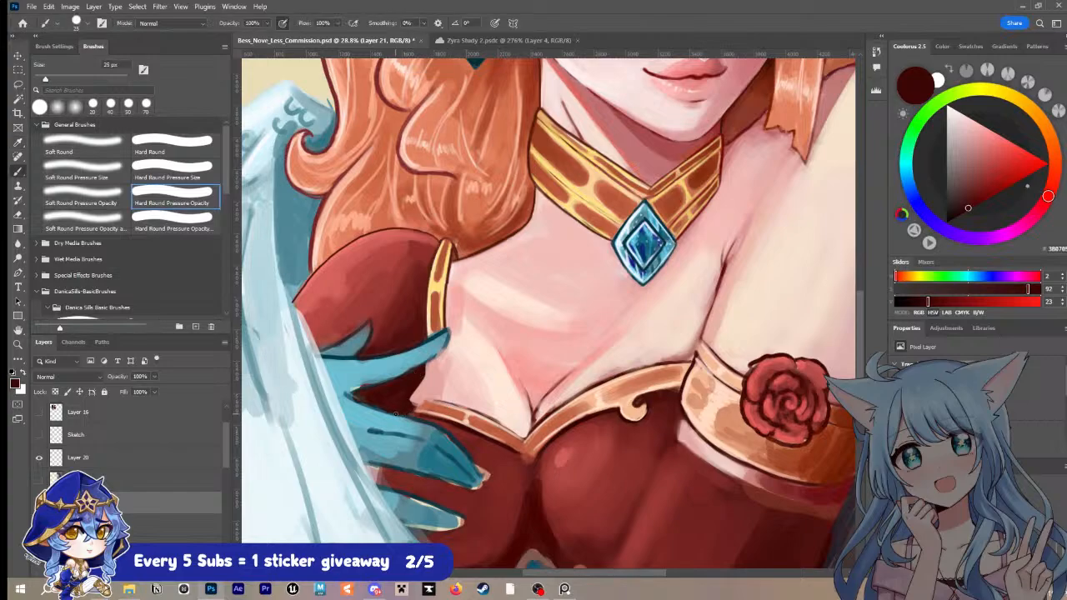
pyautogui.moveTo(406, 414)
pyautogui.mouseDown()
pyautogui.moveTo(437, 400)
pyautogui.moveTo(410, 400)
pyautogui.mouseUp()
pyautogui.hotkey('ctrl', 'z')
# Step: Extend the short bodice trim's end to the teal glove in sampled orange at 25 px, and save the document
pyautogui.keyDown('alt'); pyautogui.click(447, 411); pyautogui.keyUp('alt')
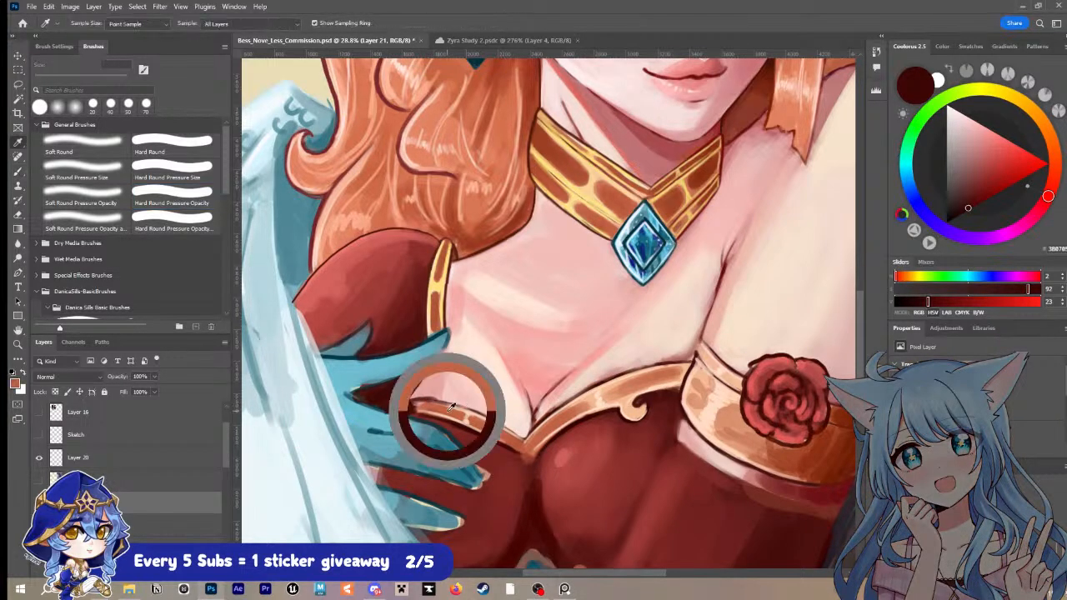
pyautogui.press(']')
pyautogui.moveTo(400, 411); pyautogui.dragTo(399, 414)
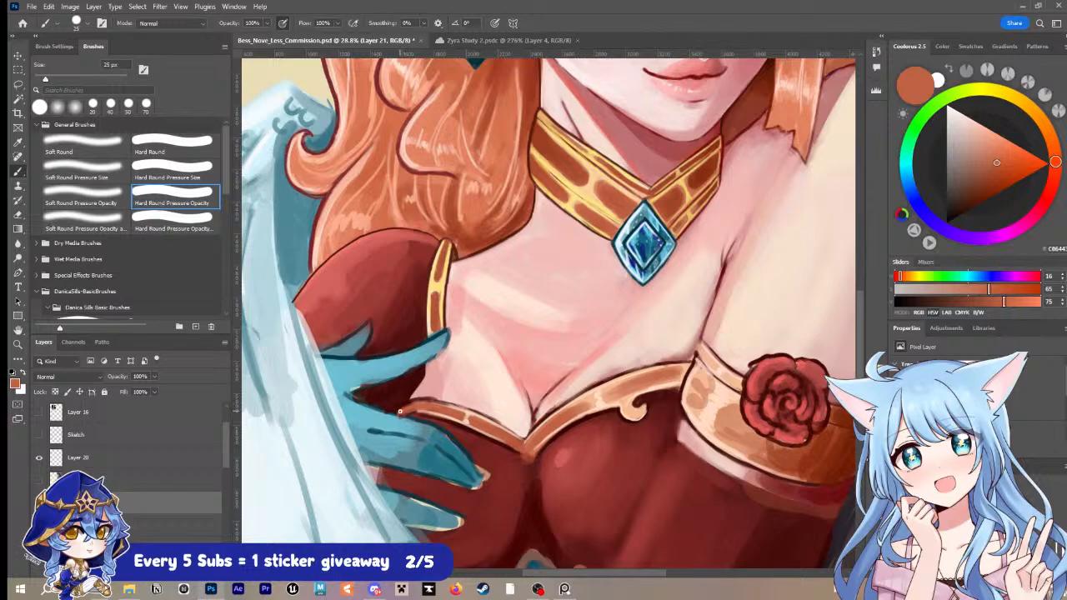
pyautogui.press(']')
pyautogui.hotkey('ctrl', 's')
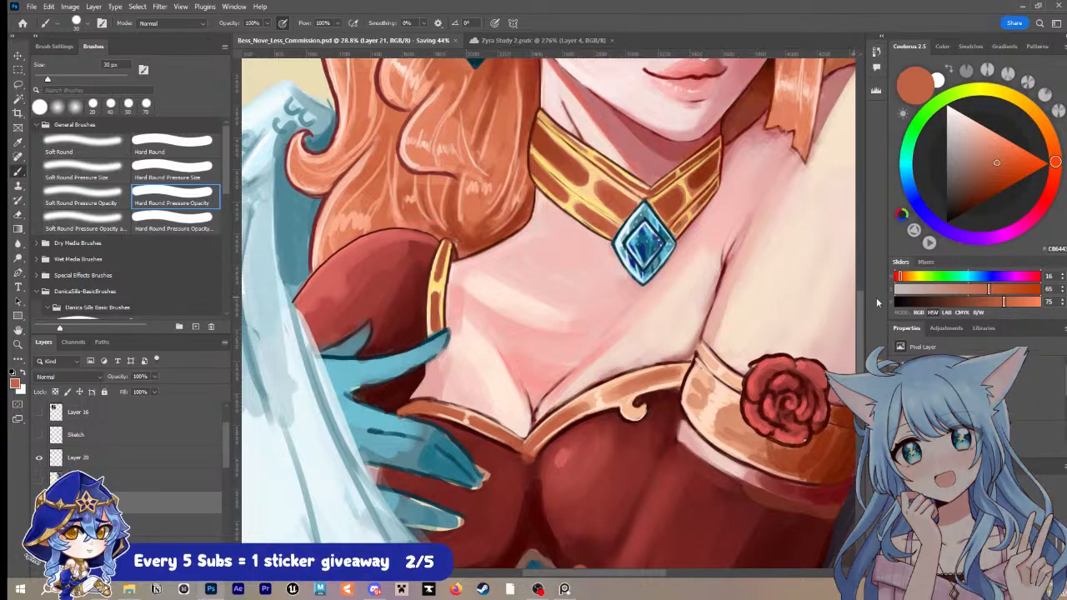
# Step: Close the White_Hawk_Emotes_Page.png image and return to the portrait in Photoshop
pyautogui.scroll(-5, 688, 299)
pyautogui.moveTo(795, 238); pyautogui.dragTo(655, 360)
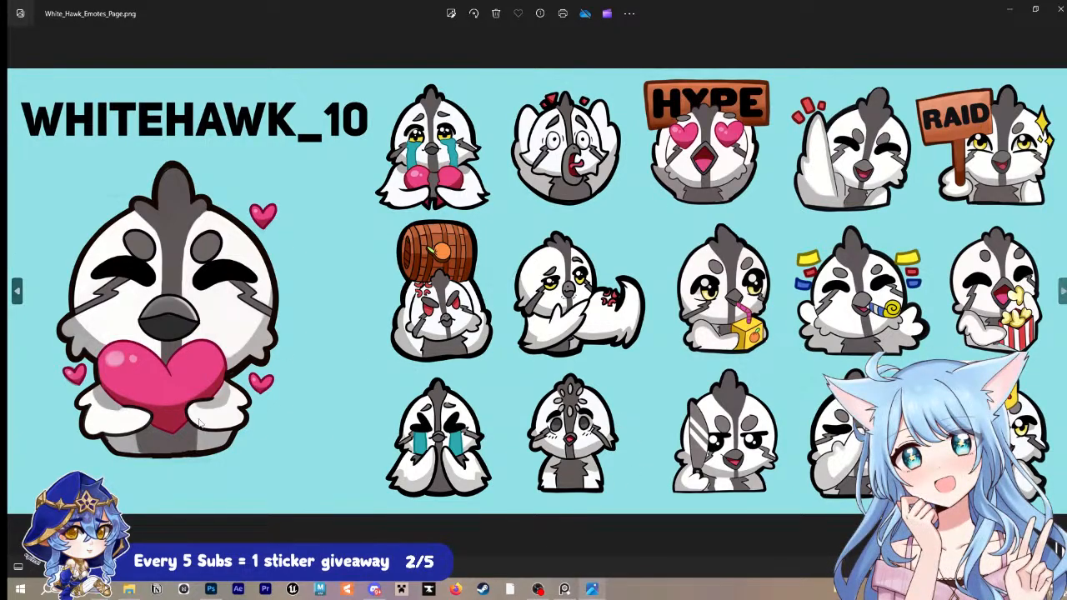
pyautogui.click(1058, 6)
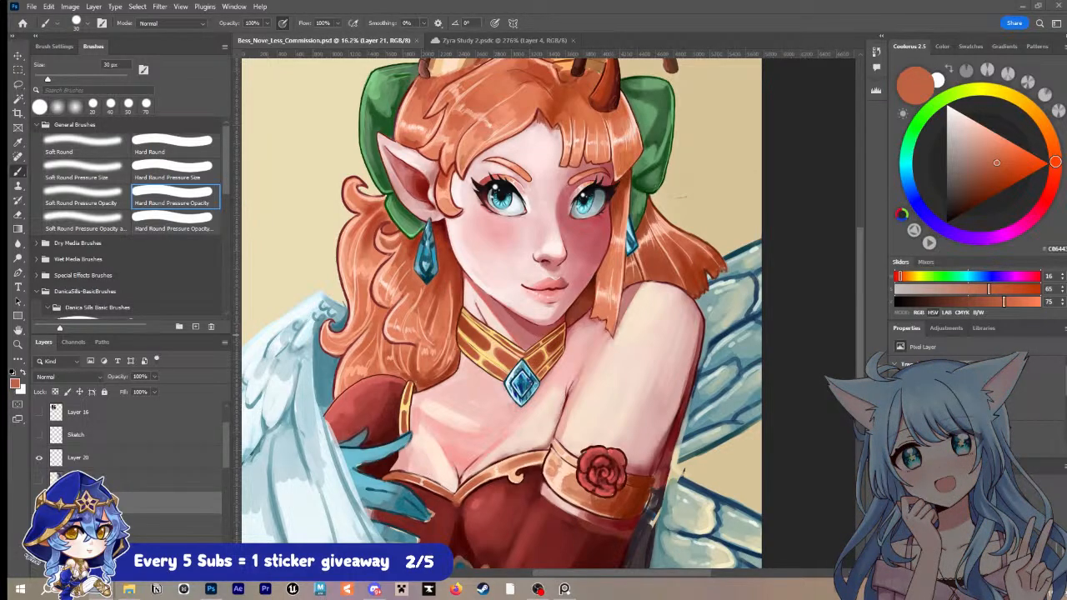
# Step: Sample light peach from the long bodice trim and paint highlights along the short trim beside the glove at 35 px
pyautogui.press('z')
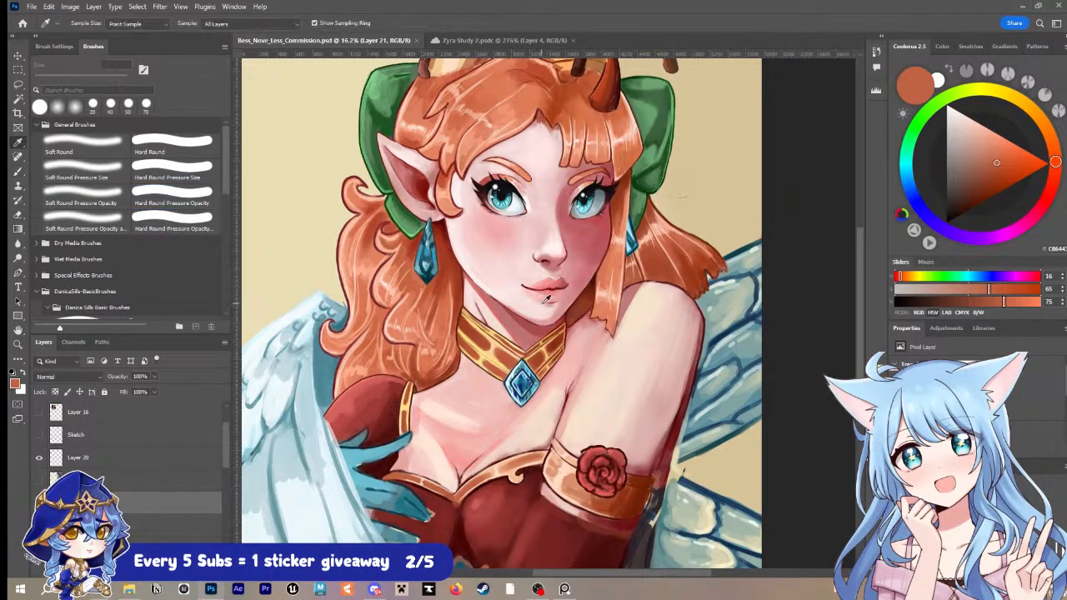
pyautogui.moveTo(432, 422); pyautogui.dragTo(582, 319)
pyautogui.press('r')
pyautogui.moveTo(453, 310); pyautogui.dragTo(569, 408)
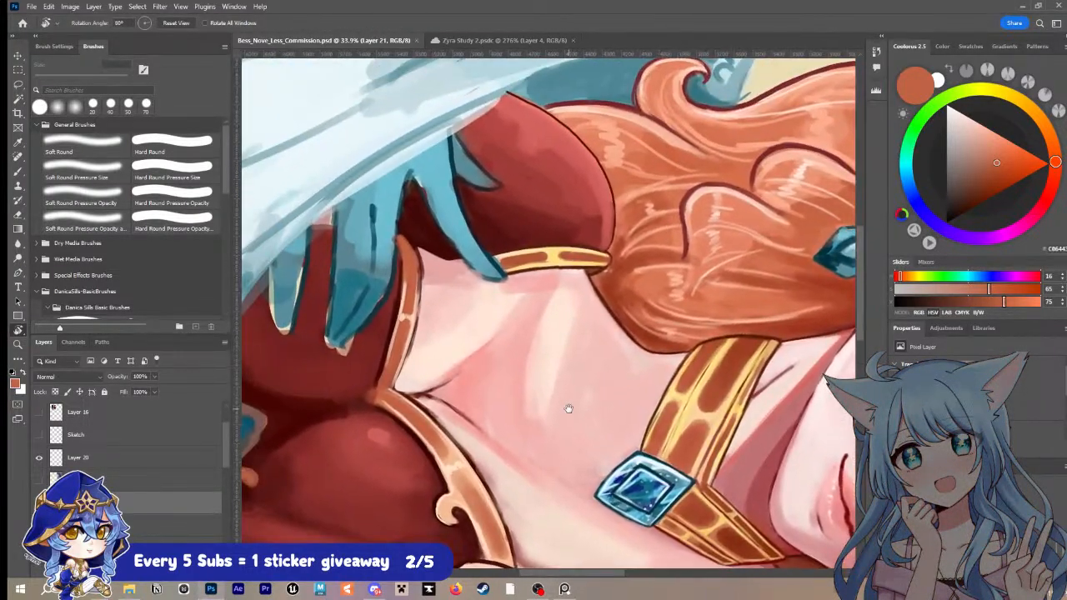
pyautogui.press('i')
pyautogui.click(454, 456)
pyautogui.press('b')
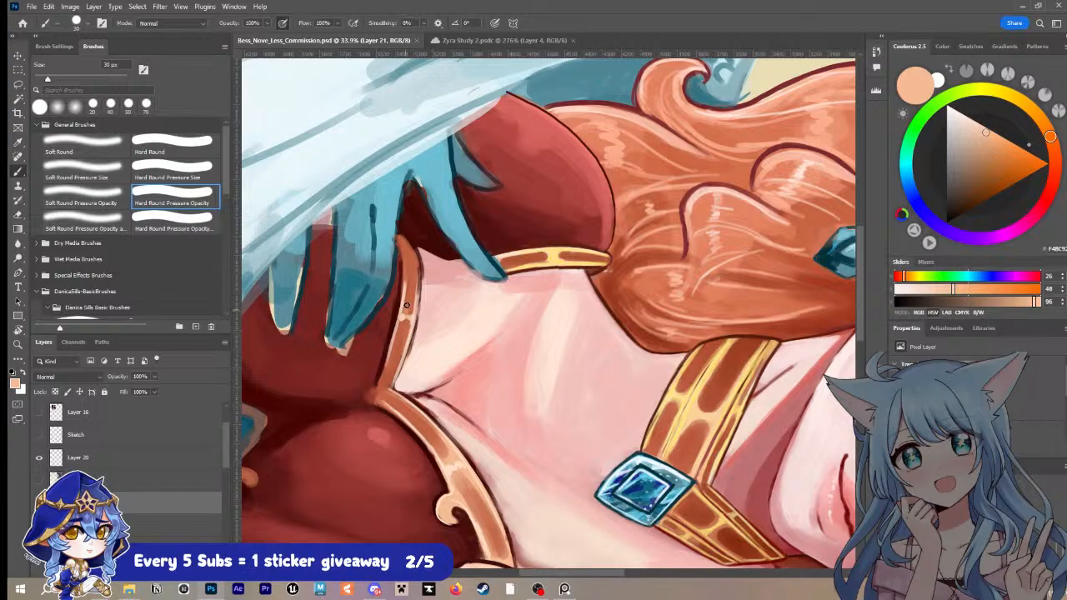
pyautogui.press(']')
pyautogui.moveTo(408, 312)
pyautogui.mouseDown()
pyautogui.moveTo(410, 286)
pyautogui.moveTo(395, 350)
pyautogui.mouseUp()
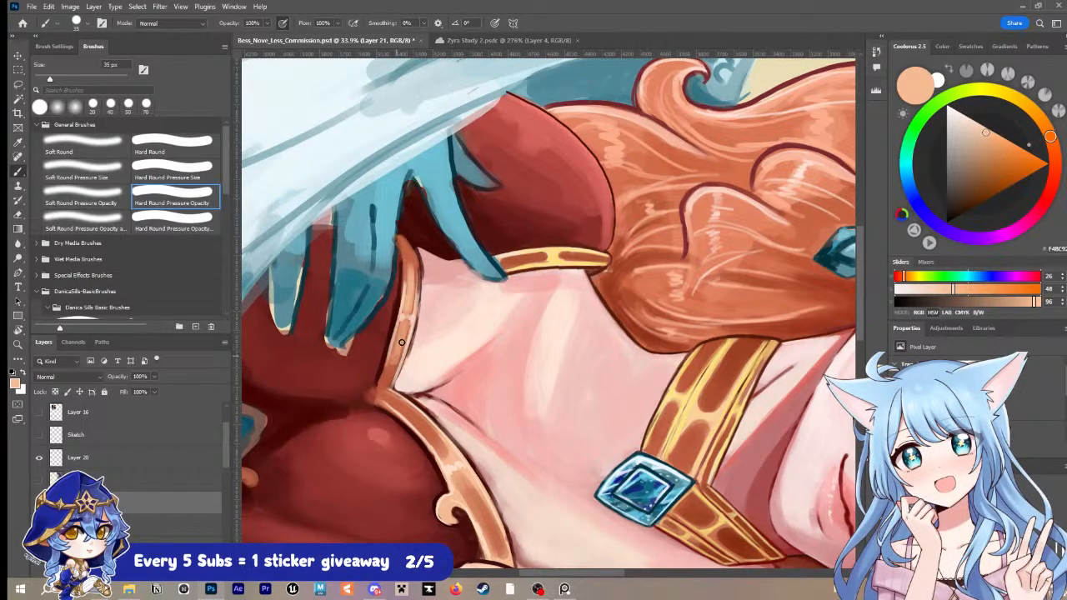
# Step: Refine the red dress edge along the short bodice trim with sampled dark reds, using 25 px and 15 px brushes
pyautogui.press('i')
pyautogui.click(423, 271)
pyautogui.press('b')
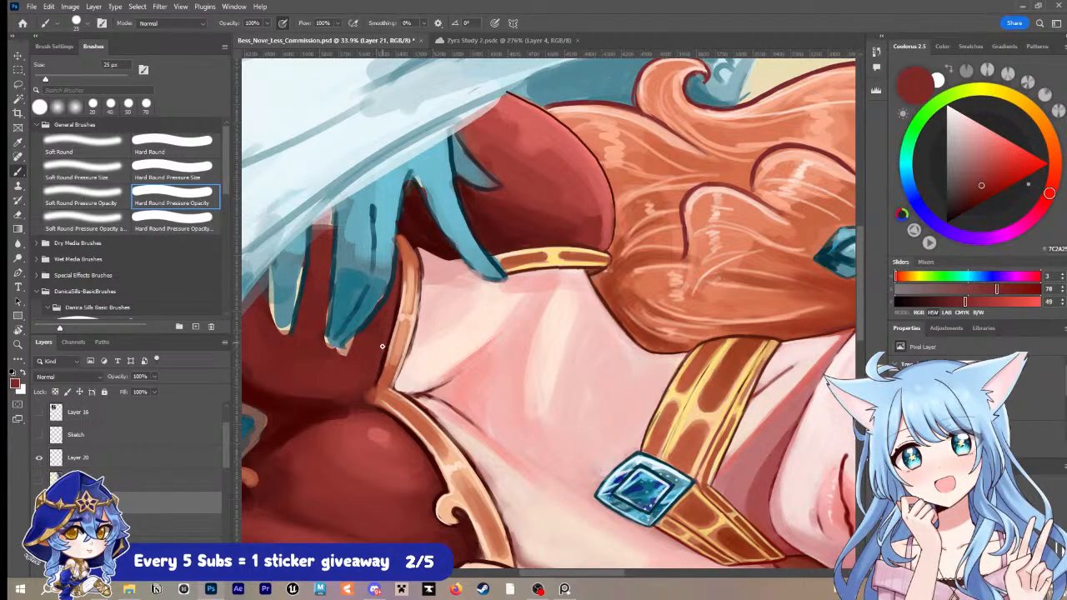
pyautogui.press('i')
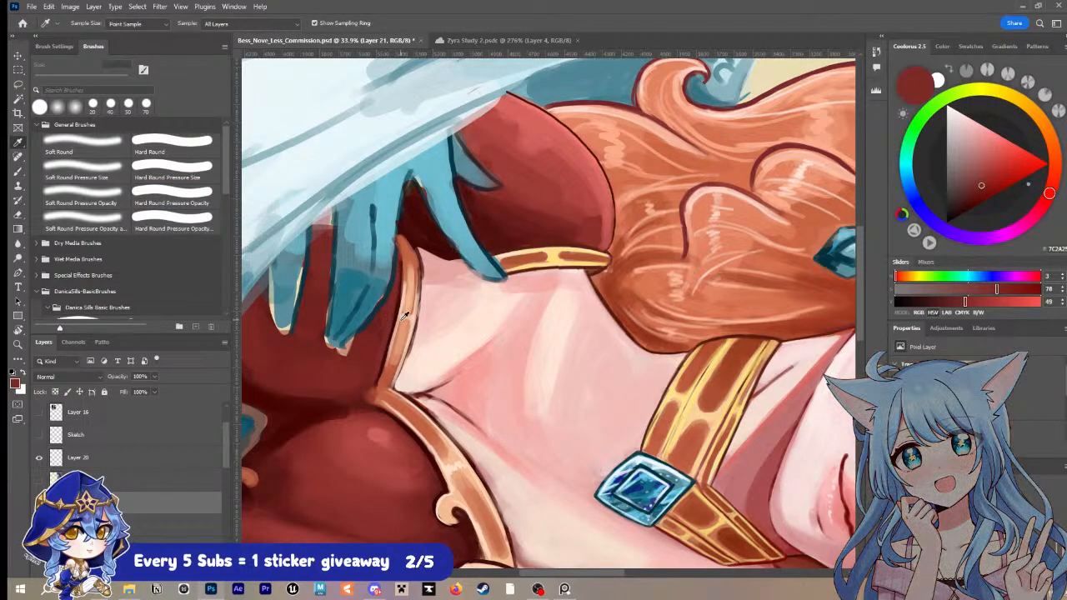
pyautogui.click(398, 305)
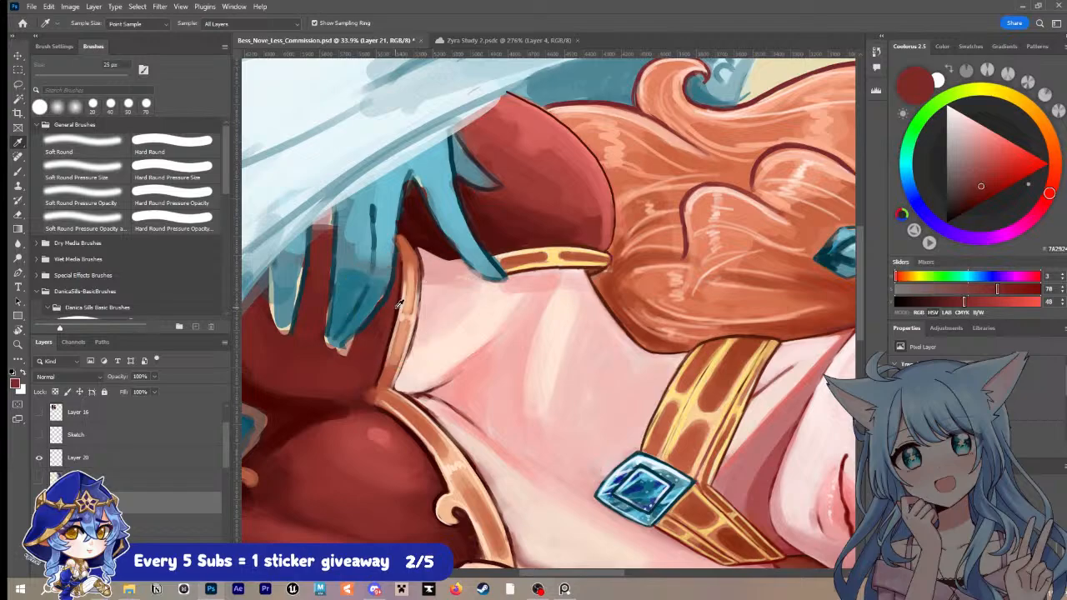
pyautogui.press('b')
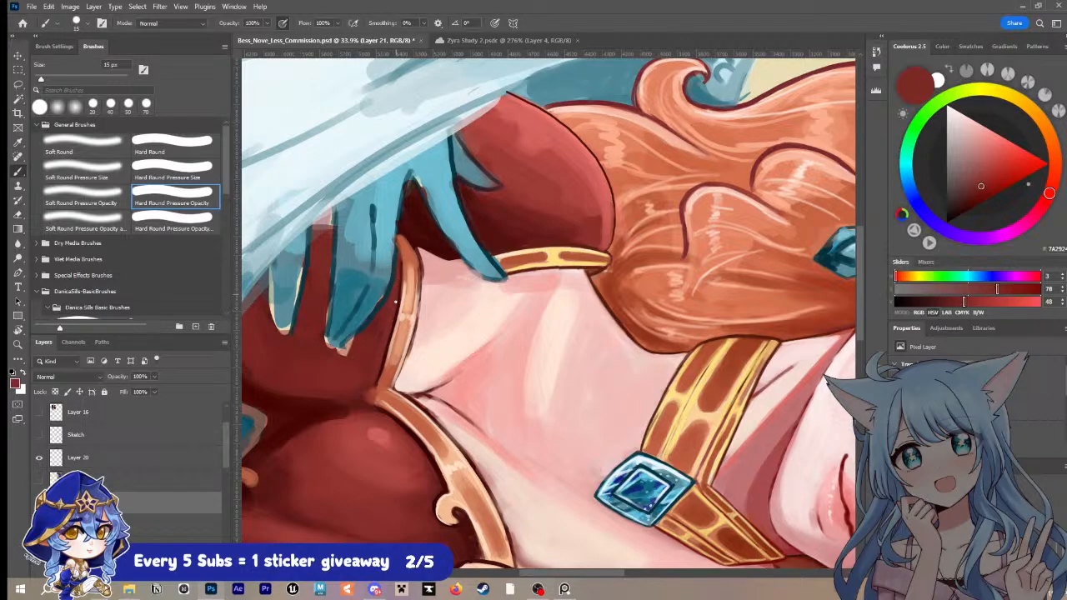
# Step: Outline the bodice trim's pointed centre joint and the short trim's chest edge in sampled very dark maroon at 15 px
pyautogui.press('i')
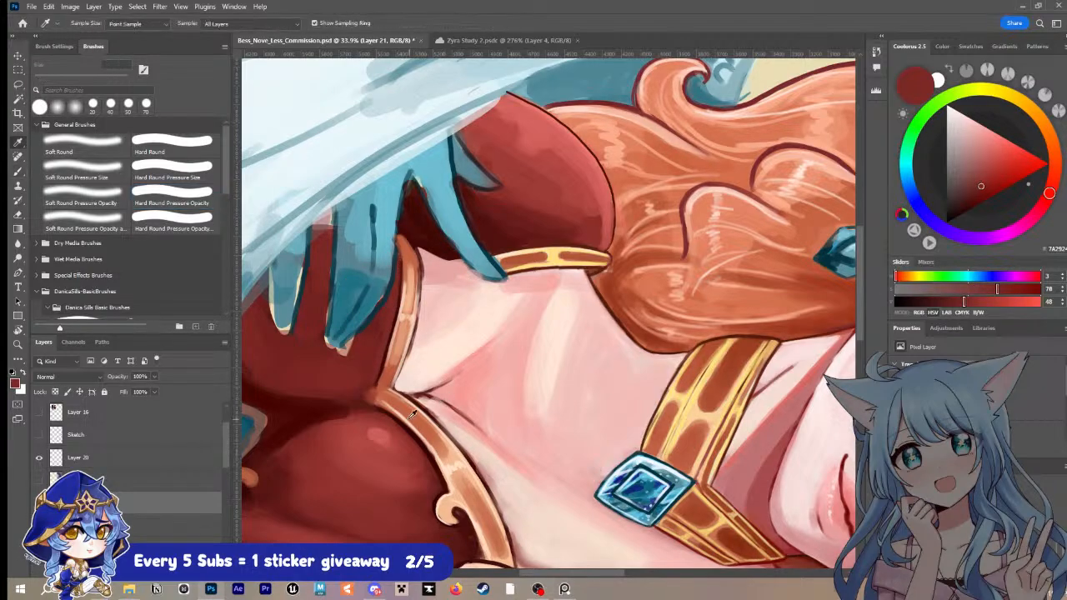
pyautogui.click(414, 429)
pyautogui.press('b')
pyautogui.moveTo(370, 398); pyautogui.dragTo(379, 376)
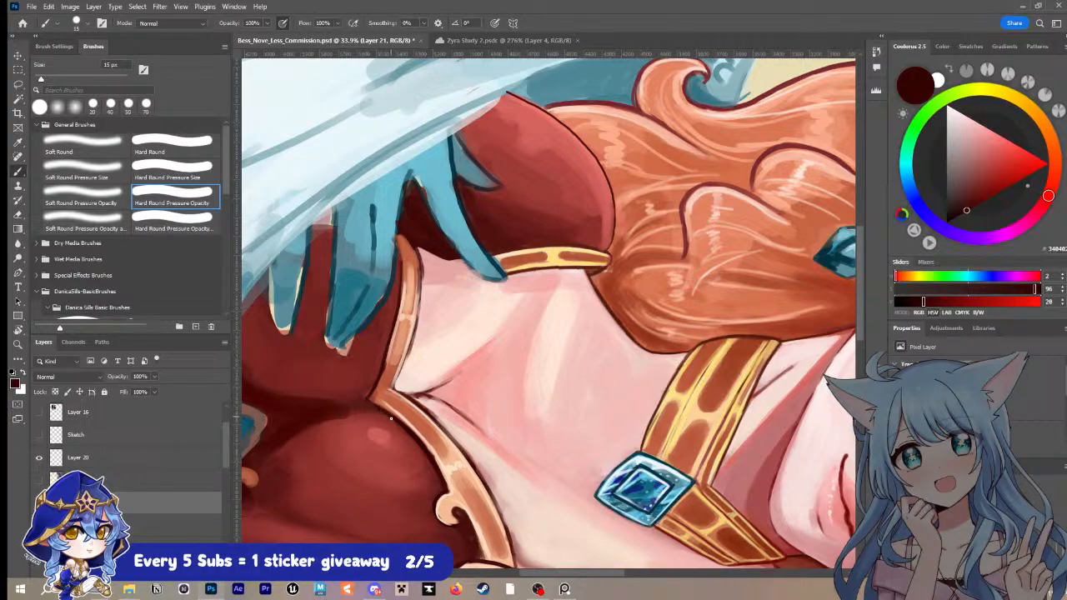
pyautogui.moveTo(398, 388)
pyautogui.mouseDown()
pyautogui.moveTo(422, 268)
pyautogui.moveTo(422, 280)
pyautogui.mouseUp()
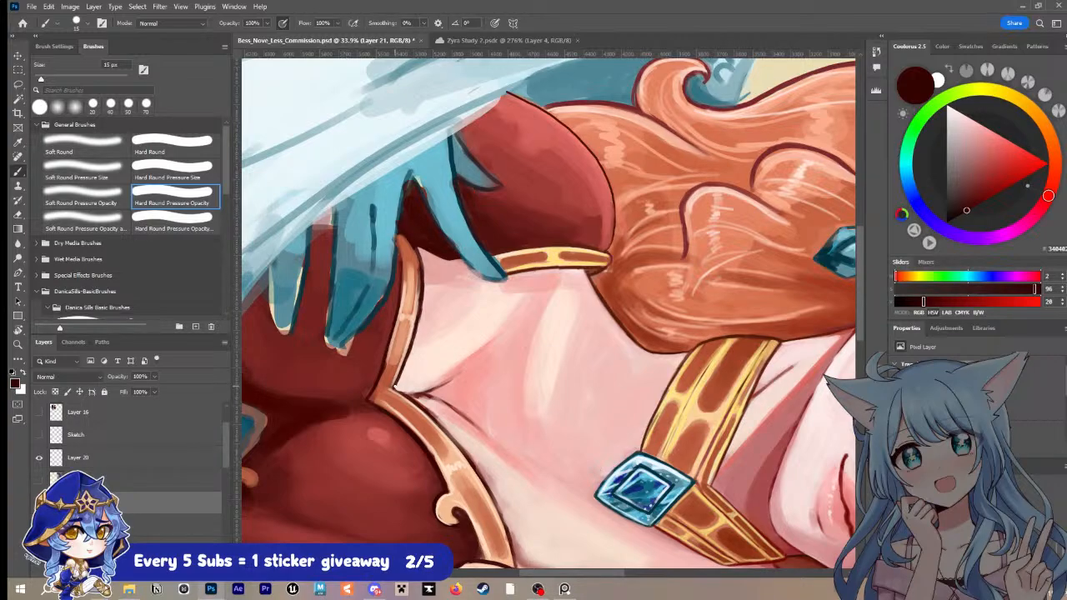
# Step: Continue the dark maroon outline along the long bodice trim's chest edge down to the armband
pyautogui.moveTo(396, 388); pyautogui.dragTo(456, 444)
pyautogui.moveTo(494, 365); pyautogui.dragTo(448, 253)
pyautogui.moveTo(387, 305)
pyautogui.mouseDown()
pyautogui.moveTo(447, 389)
pyautogui.moveTo(437, 372)
pyautogui.moveTo(469, 454)
pyautogui.mouseUp()
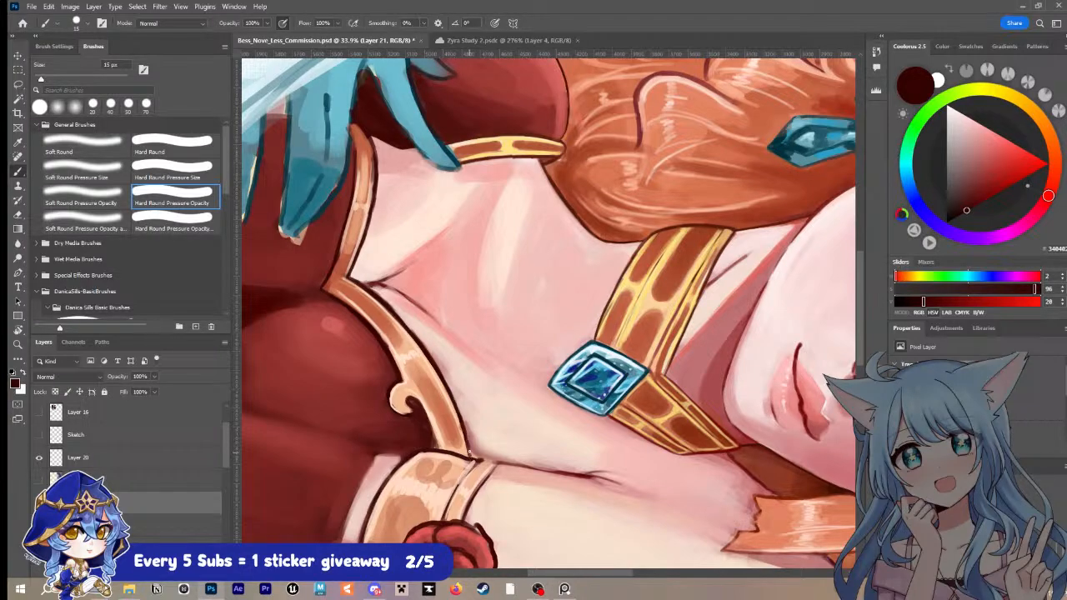
# Step: Sample pale skin from the chest and clean up the skin along the long trim's new outline with a larger brush
pyautogui.keyDown('alt'); pyautogui.click(422, 334); pyautogui.keyUp('alt')
pyautogui.press(']')
pyautogui.moveTo(375, 289)
pyautogui.mouseDown()
pyautogui.moveTo(431, 360)
pyautogui.moveTo(425, 335)
pyautogui.moveTo(455, 395)
pyautogui.moveTo(438, 352)
pyautogui.moveTo(476, 442)
pyautogui.mouseUp()
pyautogui.press(']')
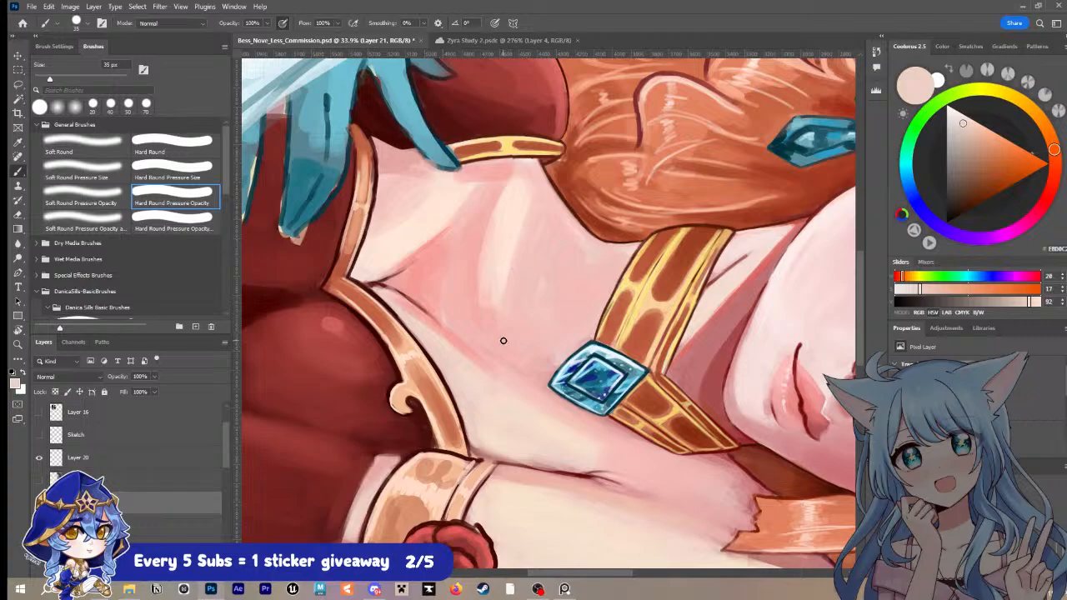
# Step: Paint a thin collarbone line in sampled pink from the hair's edge toward the choker, and save the document
pyautogui.keyDown('alt'); pyautogui.click(567, 235); pyautogui.keyUp('alt')
pyautogui.press('[')
pyautogui.press('[')
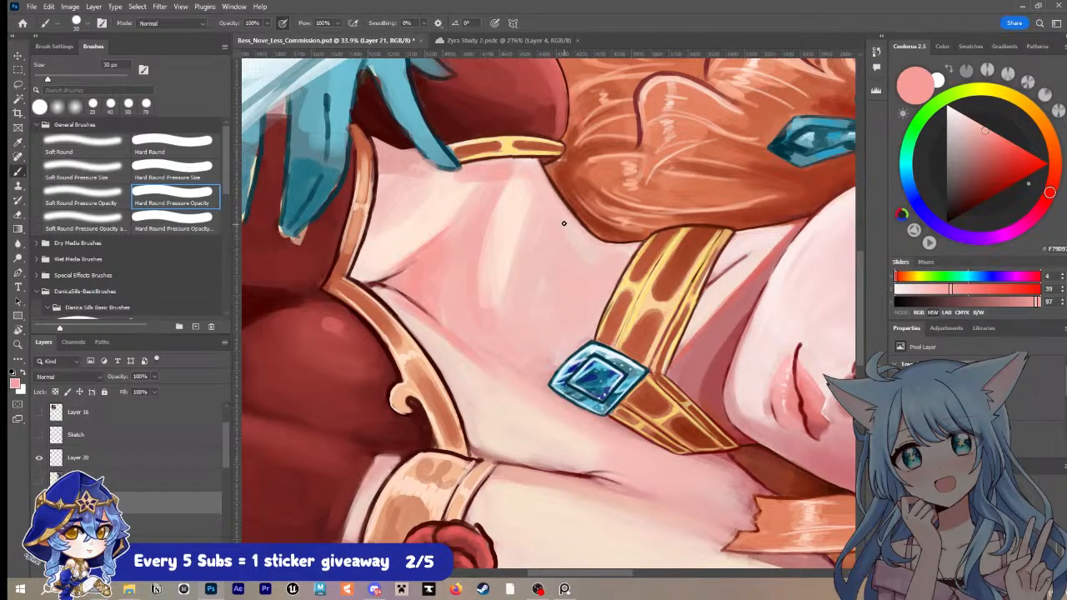
pyautogui.moveTo(571, 242); pyautogui.dragTo(598, 284)
pyautogui.press(']')
pyautogui.press(']')
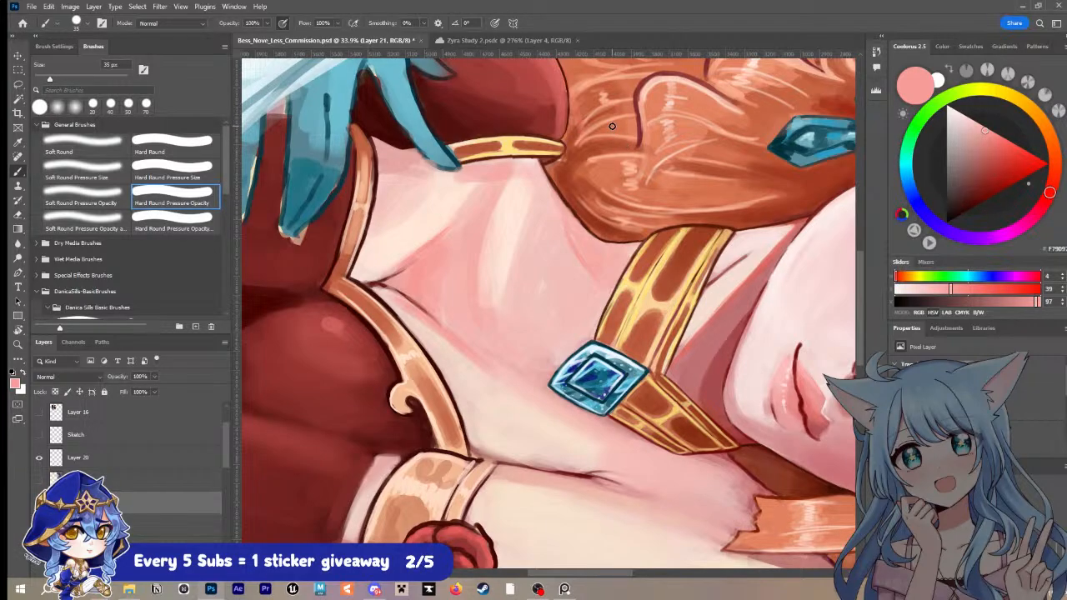
pyautogui.hotkey('ctrl', 's')
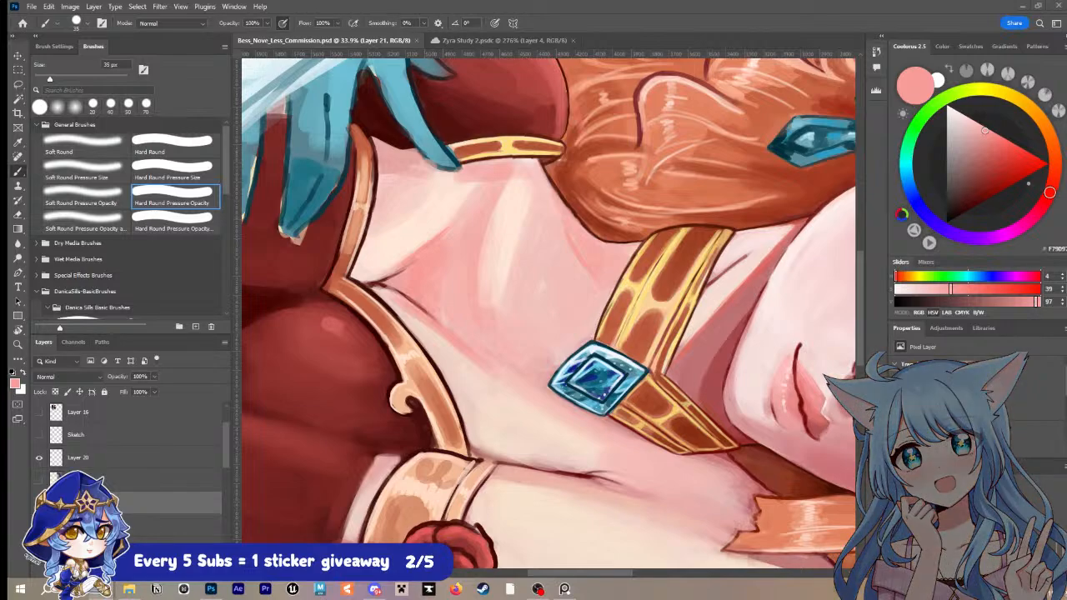
# Step: Touch up the short bodice trim near the centre joint with sampled burnt orange at 15 px
pyautogui.press('i')
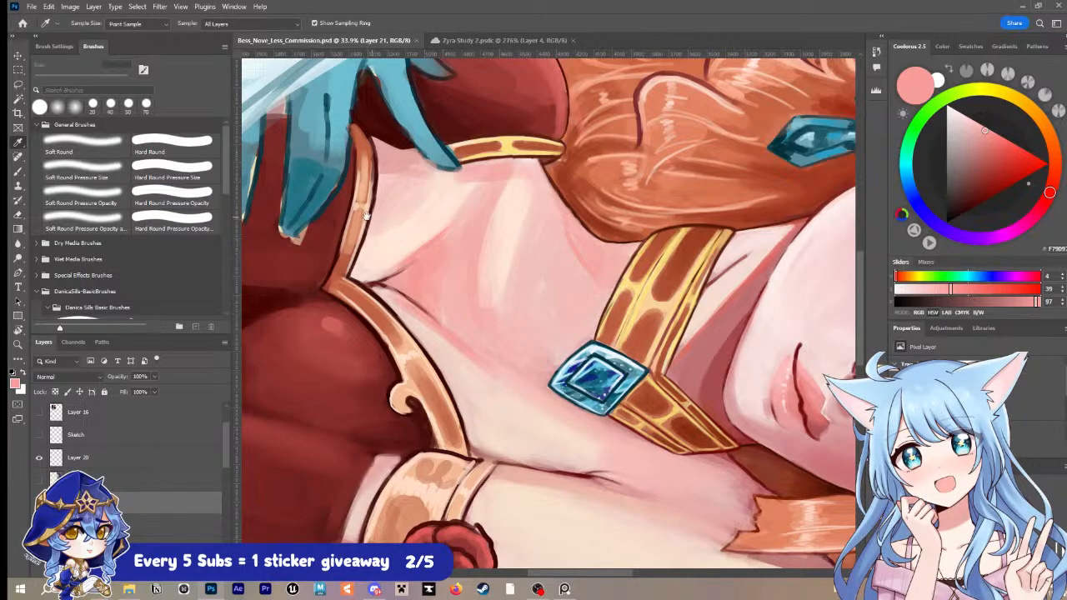
pyautogui.moveTo(368, 217); pyautogui.dragTo(392, 309)
pyautogui.click(384, 325)
pyautogui.press('b')
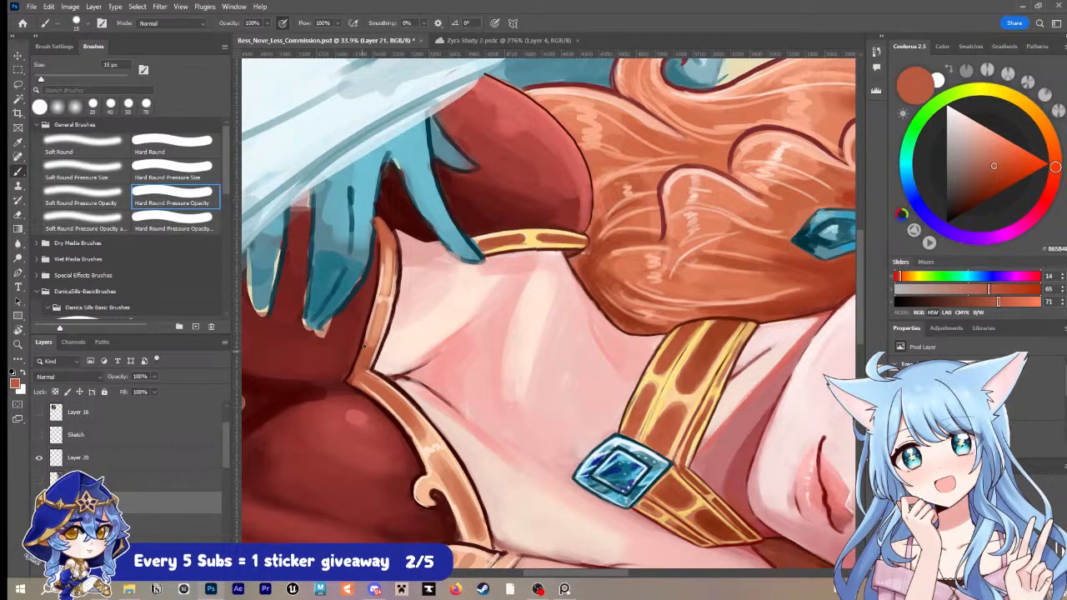
# Step: Darken the dress crease at the trim's centre joint with sampled reds and dark maroon at 15 px, and save the document
pyautogui.press('i')
pyautogui.click(360, 341)
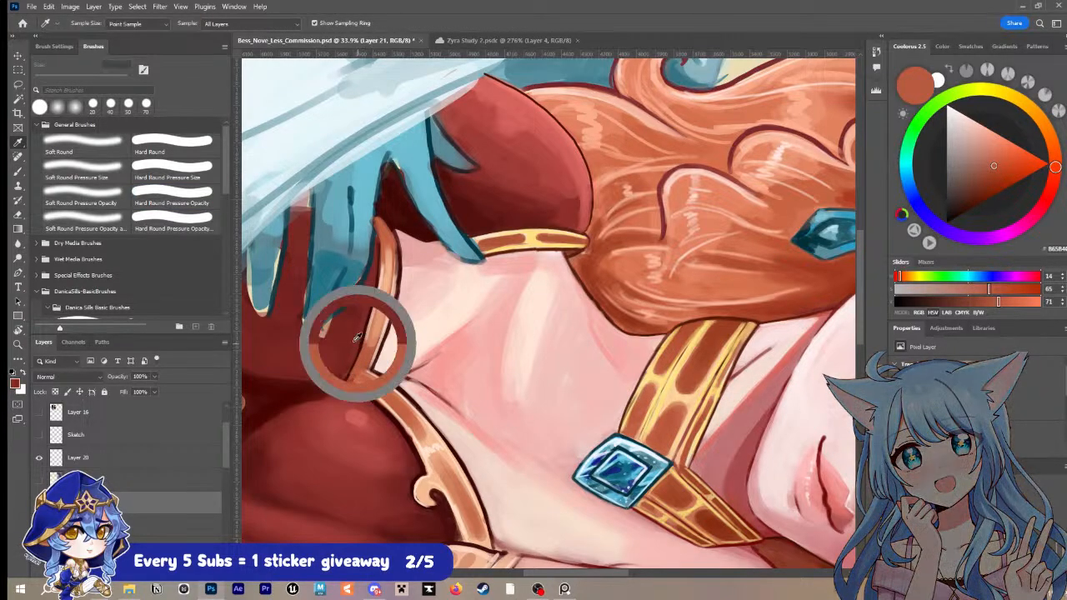
pyautogui.moveTo(361, 341); pyautogui.dragTo(346, 377)
pyautogui.press('b')
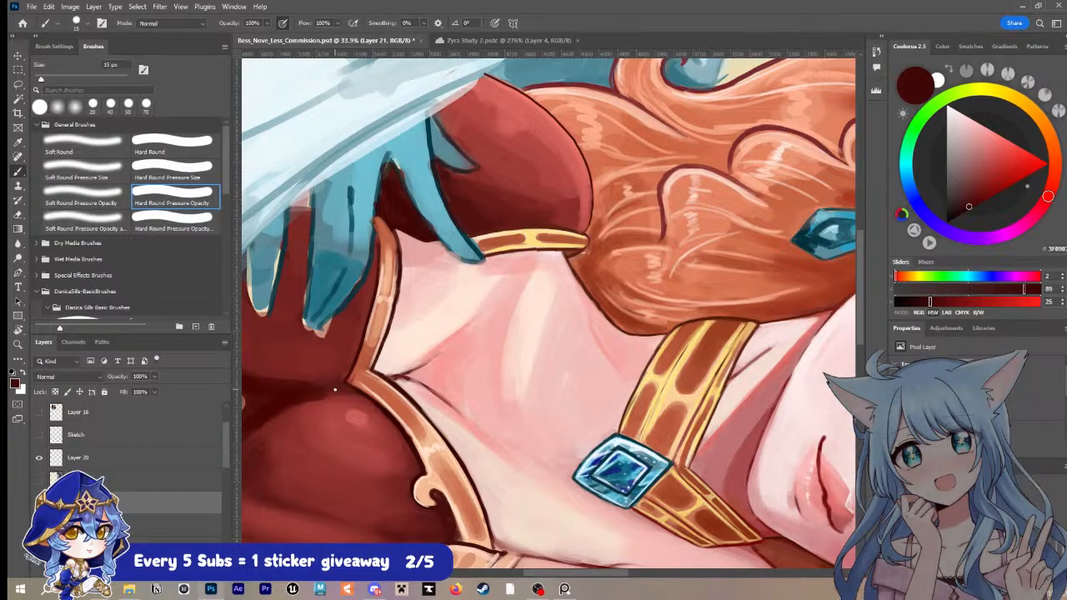
pyautogui.hotkey('ctrl', 's')
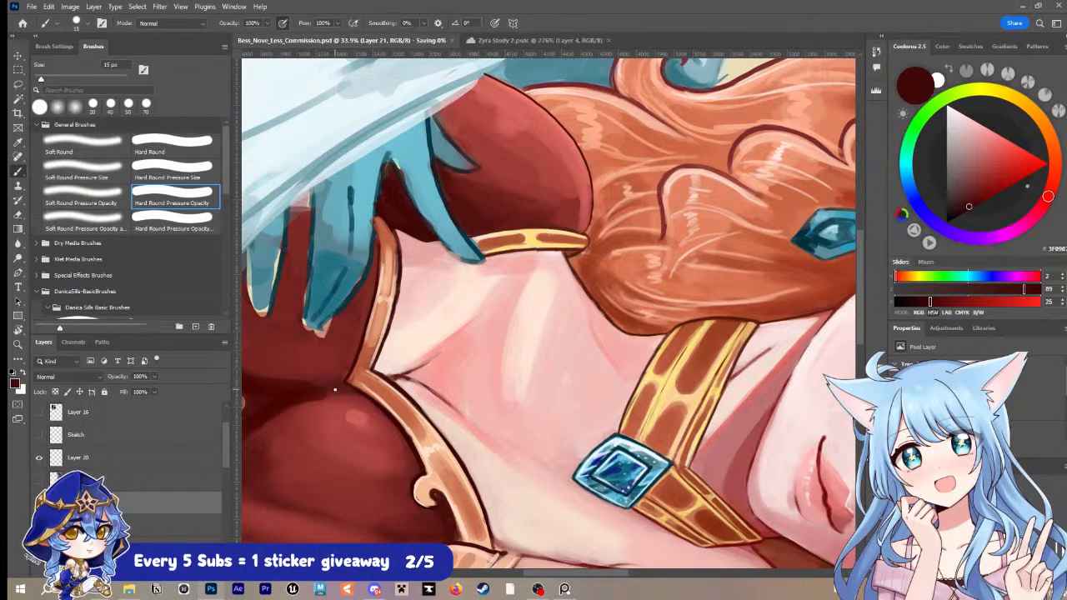
# Step: Turn the canvas back toward upright and examine the portrait as a whole
pyautogui.press('r')
pyautogui.moveTo(706, 257); pyautogui.dragTo(572, 106)
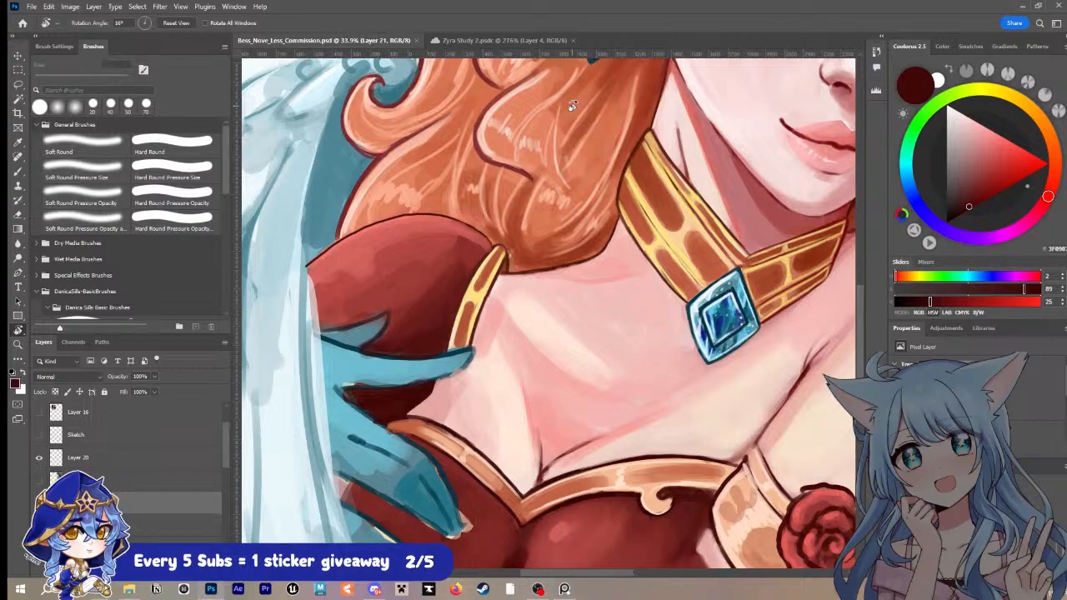
pyautogui.press('z')
pyautogui.moveTo(677, 277); pyautogui.dragTo(625, 307)
pyautogui.moveTo(781, 289); pyautogui.dragTo(713, 321)
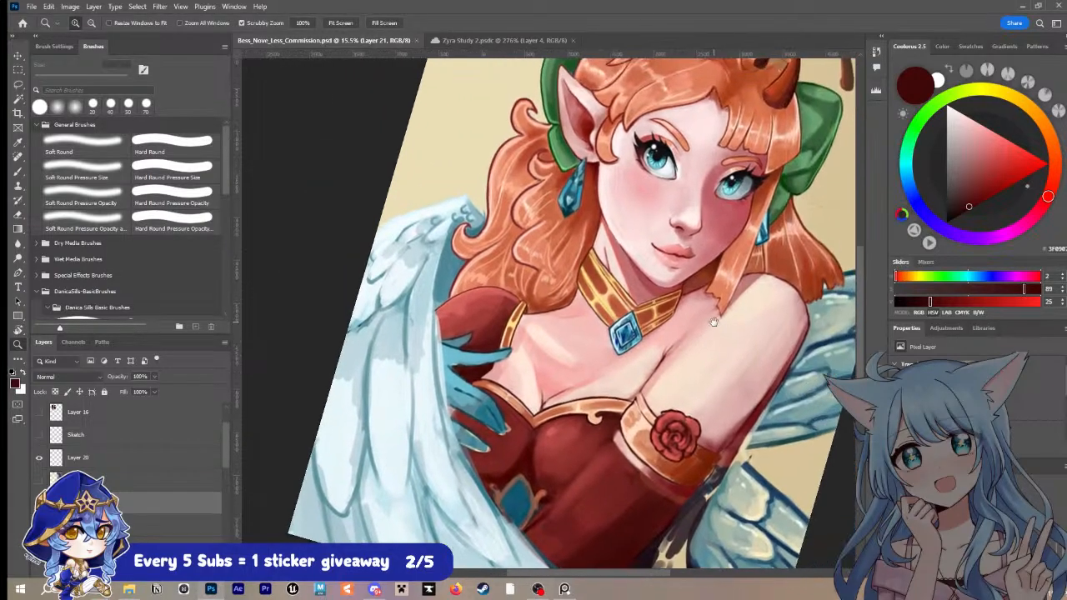
# Step: Blend the light patch on the upper chest into the surrounding skin with sampled pink and peach tones at 70 px
pyautogui.press('b')
pyautogui.keyDown('alt'); pyautogui.click(543, 336); pyautogui.keyUp('alt')
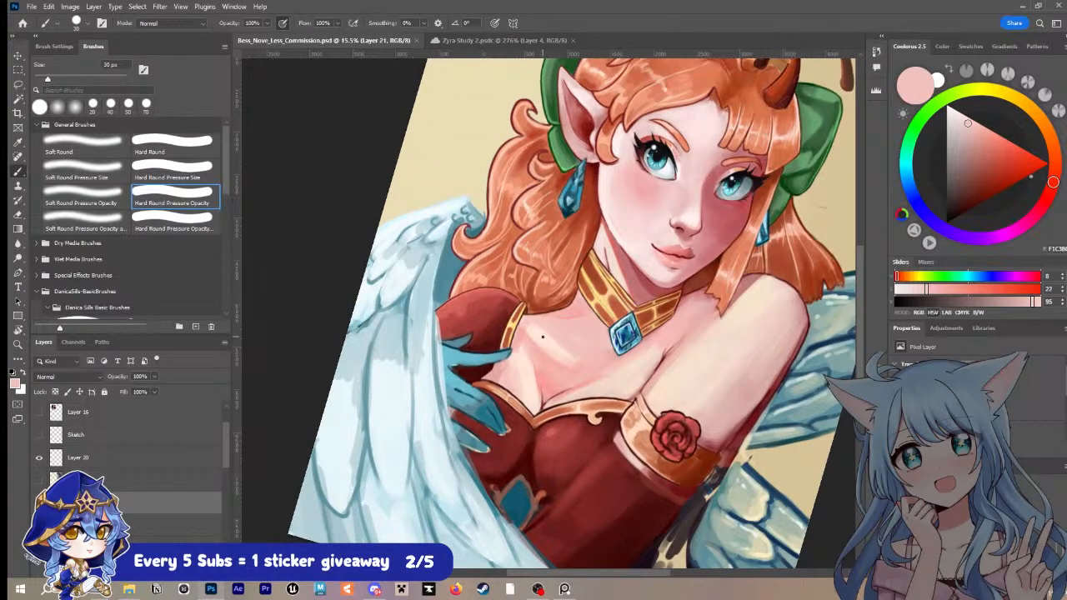
pyautogui.press(']')
pyautogui.press(']')
pyautogui.press(']')
pyautogui.press(']')
pyautogui.press(']')
pyautogui.moveTo(534, 326)
pyautogui.mouseDown()
pyautogui.moveTo(571, 367)
pyautogui.moveTo(536, 341)
pyautogui.moveTo(574, 362)
pyautogui.mouseUp()
pyautogui.press(']')
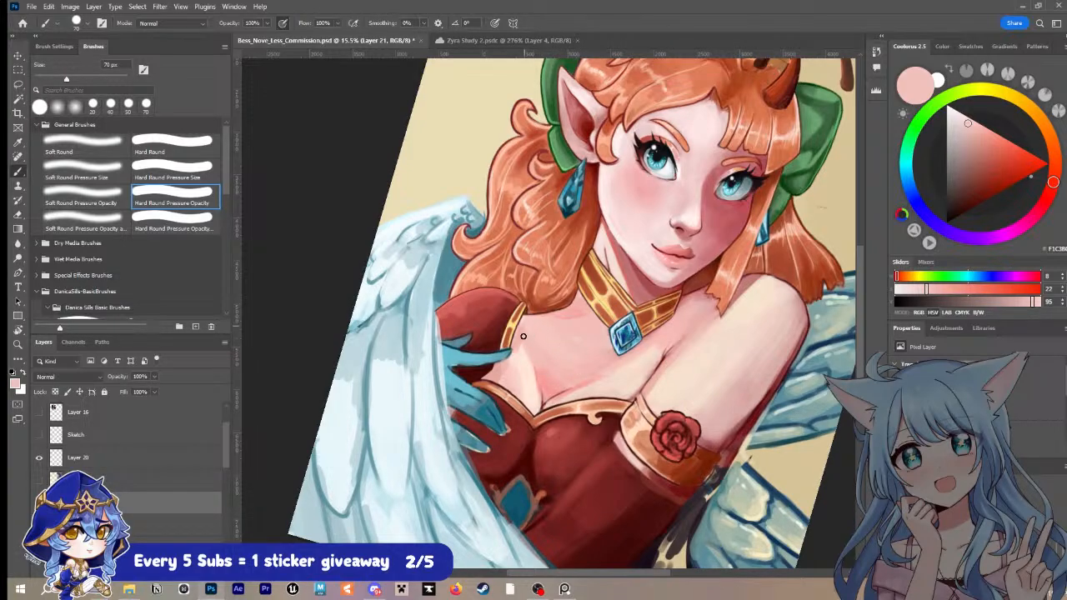
pyautogui.keyDown('alt'); pyautogui.click(531, 359); pyautogui.keyUp('alt')
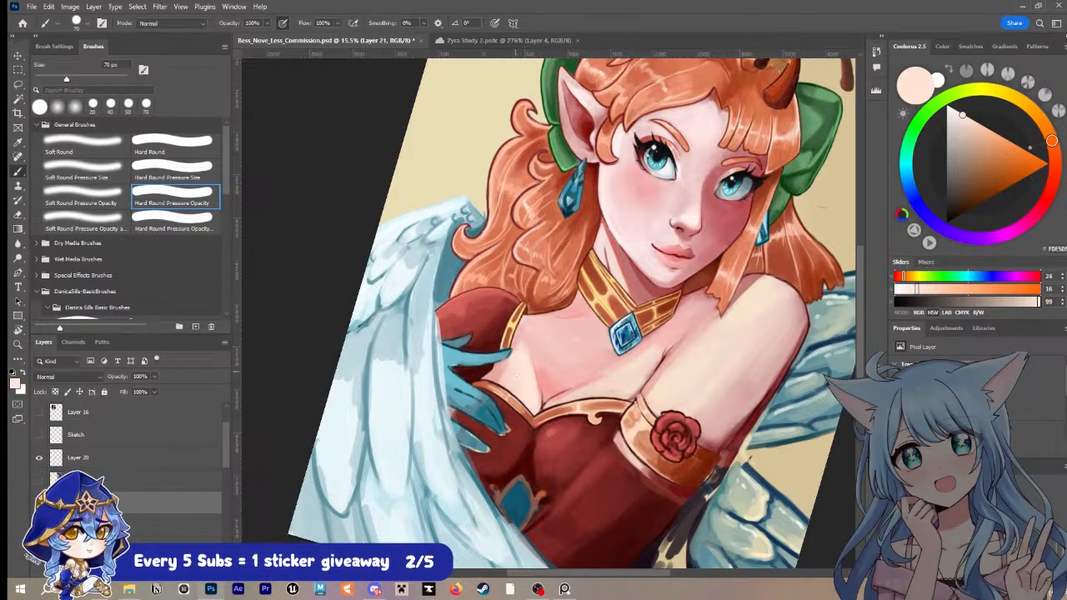
pyautogui.keyDown('alt'); pyautogui.click(529, 360); pyautogui.keyUp('alt')
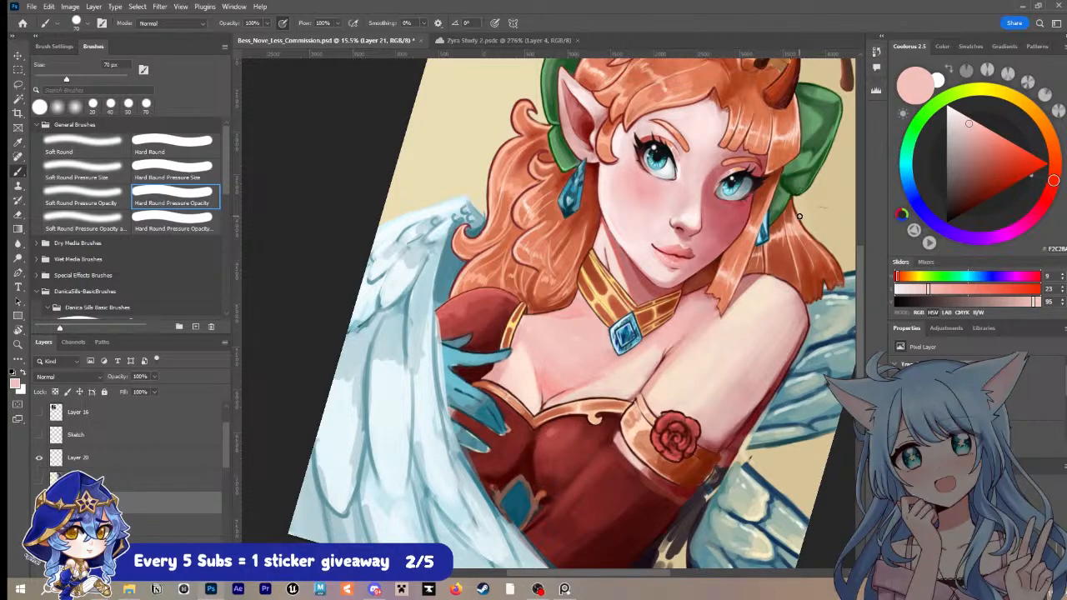
pyautogui.keyDown('alt'); pyautogui.click(605, 385); pyautogui.keyUp('alt')
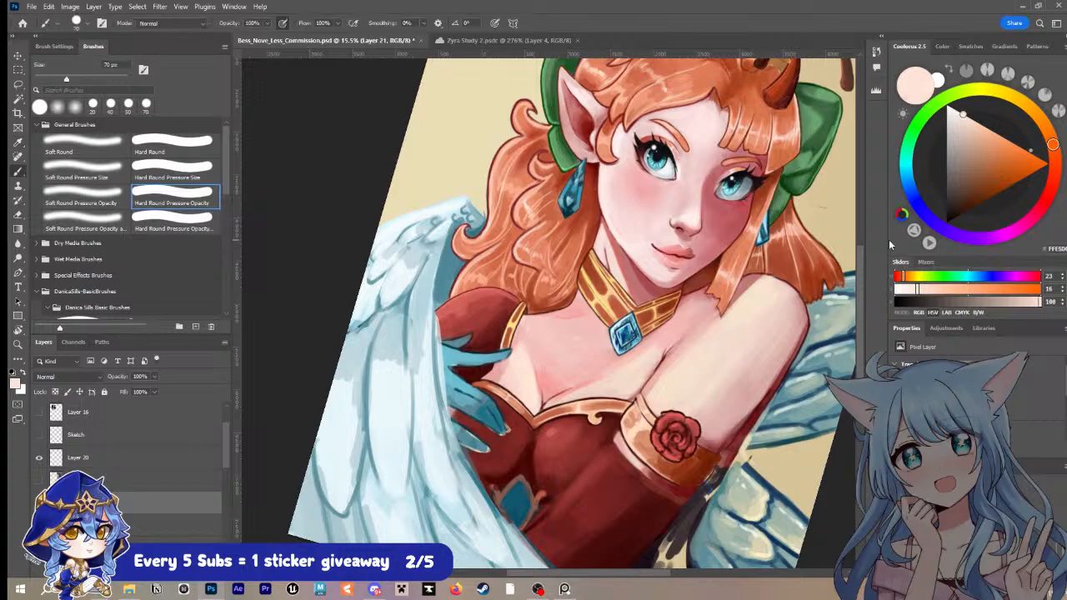
# Step: Sample a coral red from the jaw's shadow edge for a 40 px brush, and save the document
pyautogui.press('[')
pyautogui.press('[')
pyautogui.press('[')
pyautogui.press('[')
pyautogui.press(']')
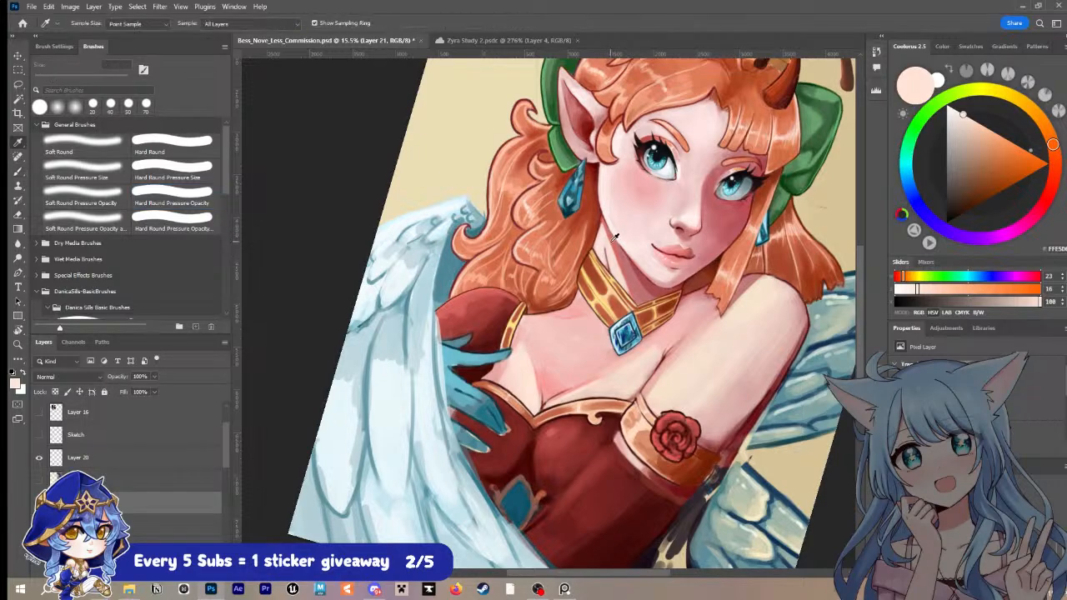
pyautogui.keyDown('alt'); pyautogui.click(615, 240); pyautogui.keyUp('alt')
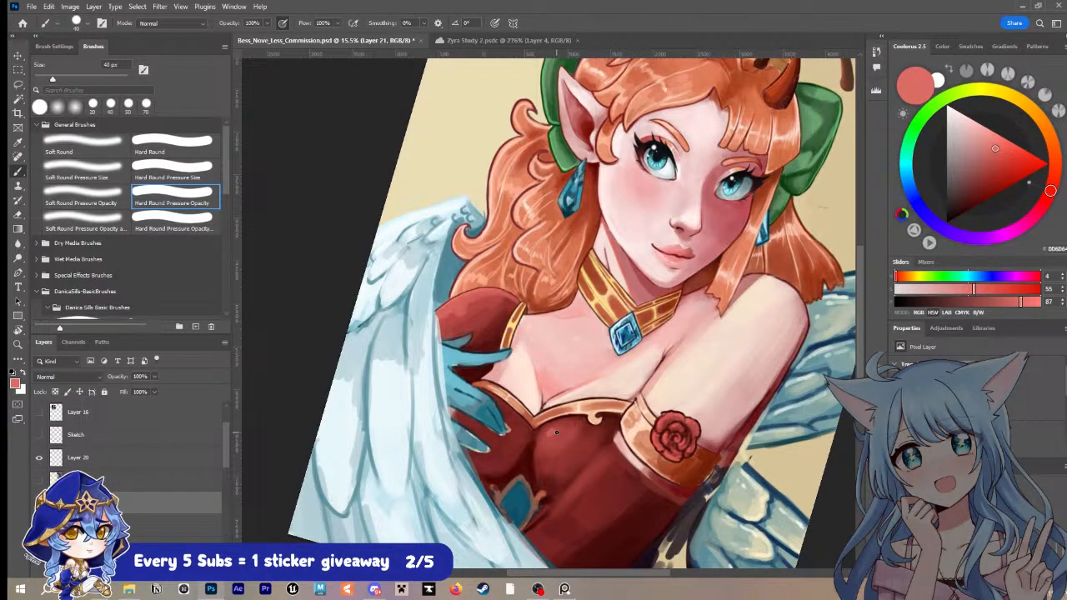
pyautogui.hotkey('ctrl', 's')
# Step: Refine the outline at the bodice trim's centre joint with sampled dark maroon at 25 px
pyautogui.press('z')
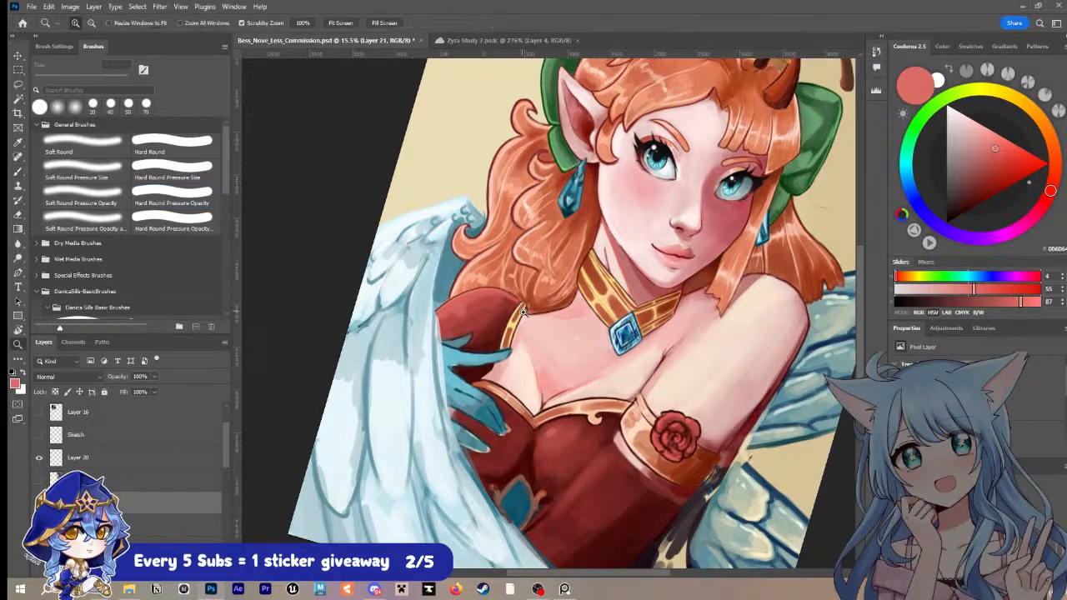
pyautogui.click(531, 390)
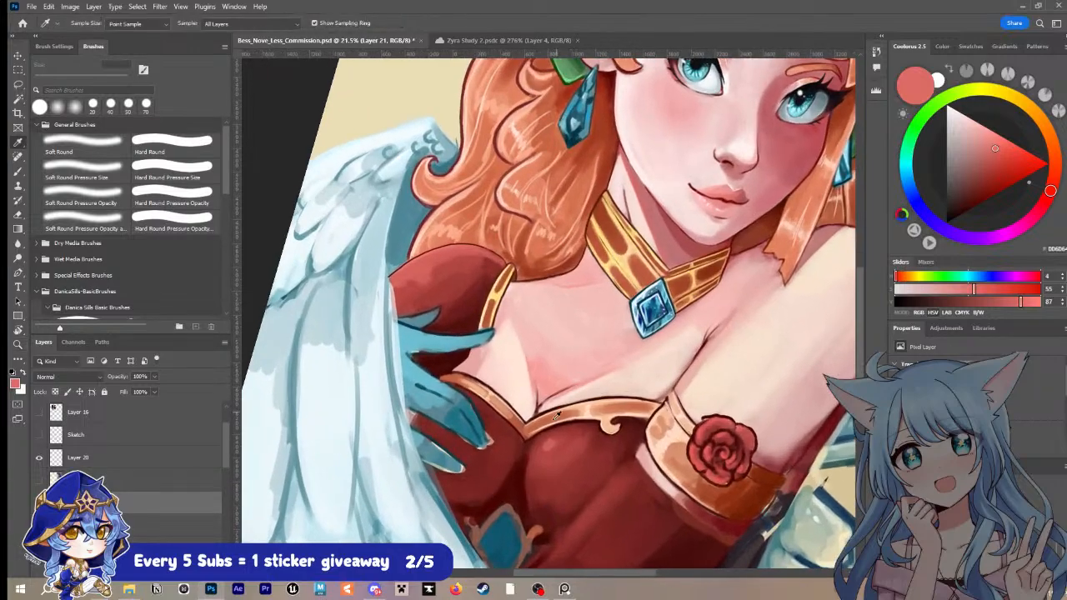
pyautogui.press('i')
pyautogui.click(538, 411)
pyautogui.press('b')
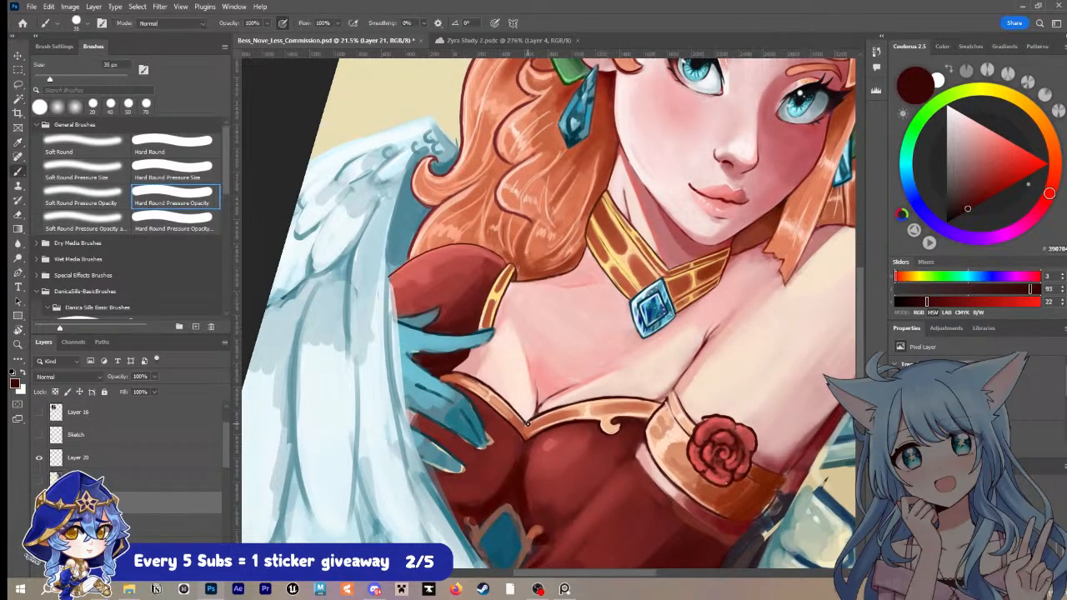
pyautogui.press('[')
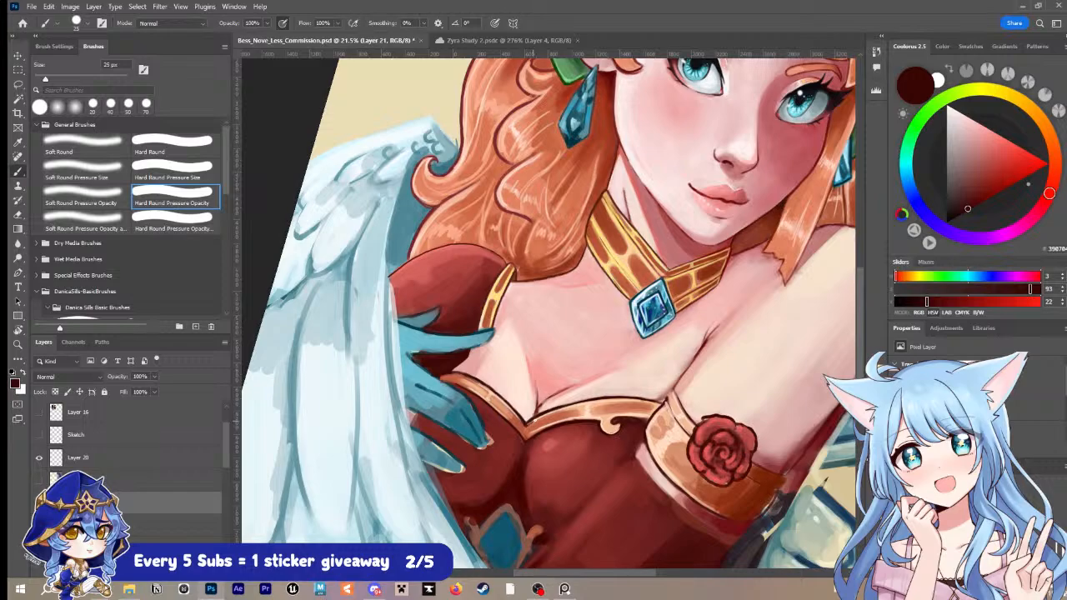
# Step: Clean up the skin and cleavage line just above the trim's centre joint with sampled pale pink and dark red at 25 px
pyautogui.keyDown('alt'); pyautogui.click(530, 414); pyautogui.keyUp('alt')
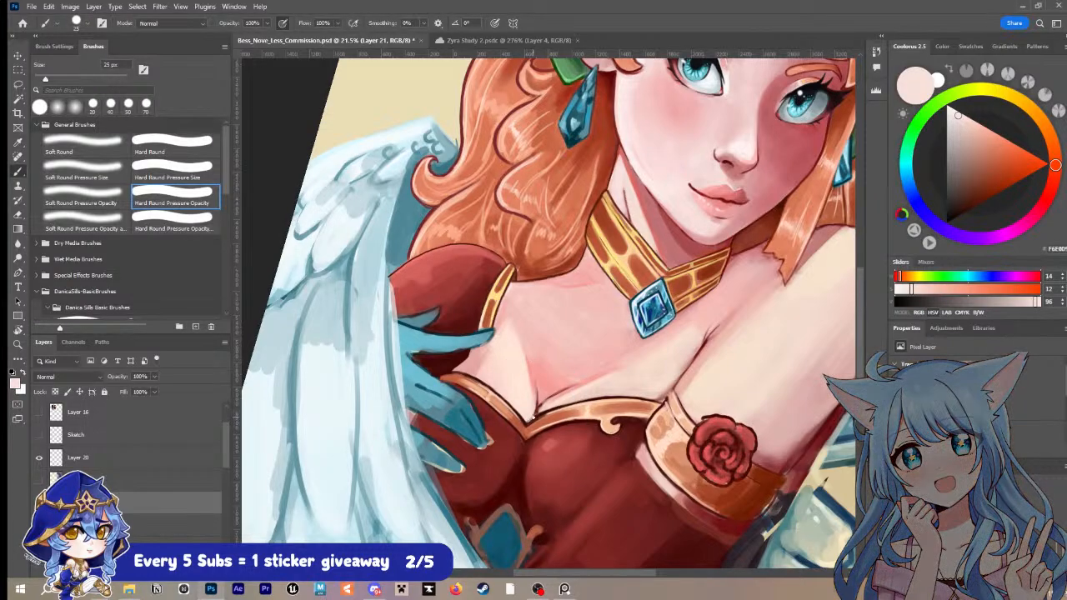
pyautogui.press('i')
pyautogui.click(540, 405)
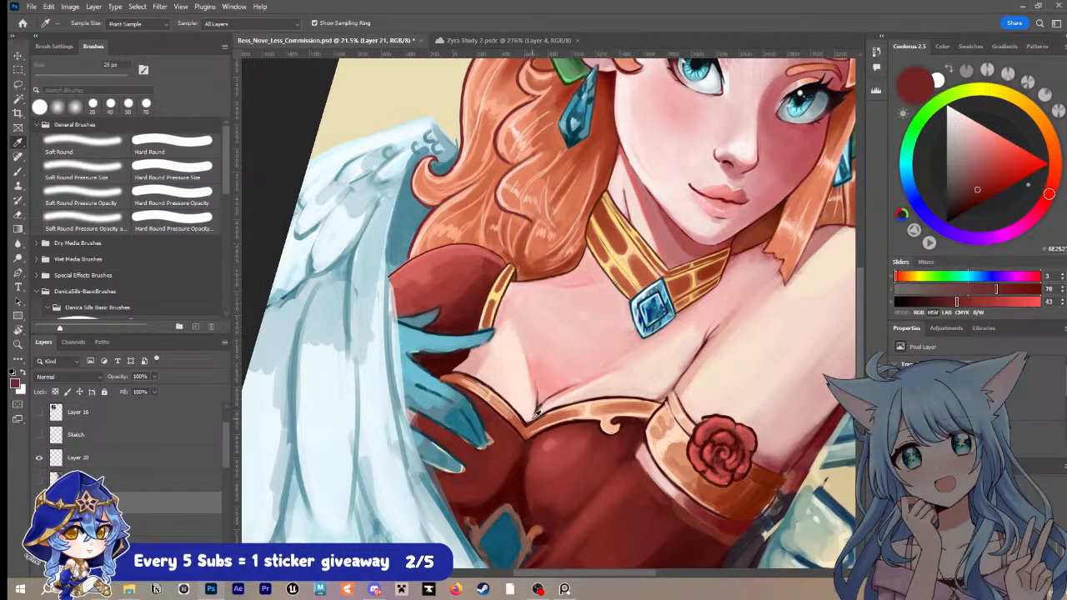
pyautogui.press('b')
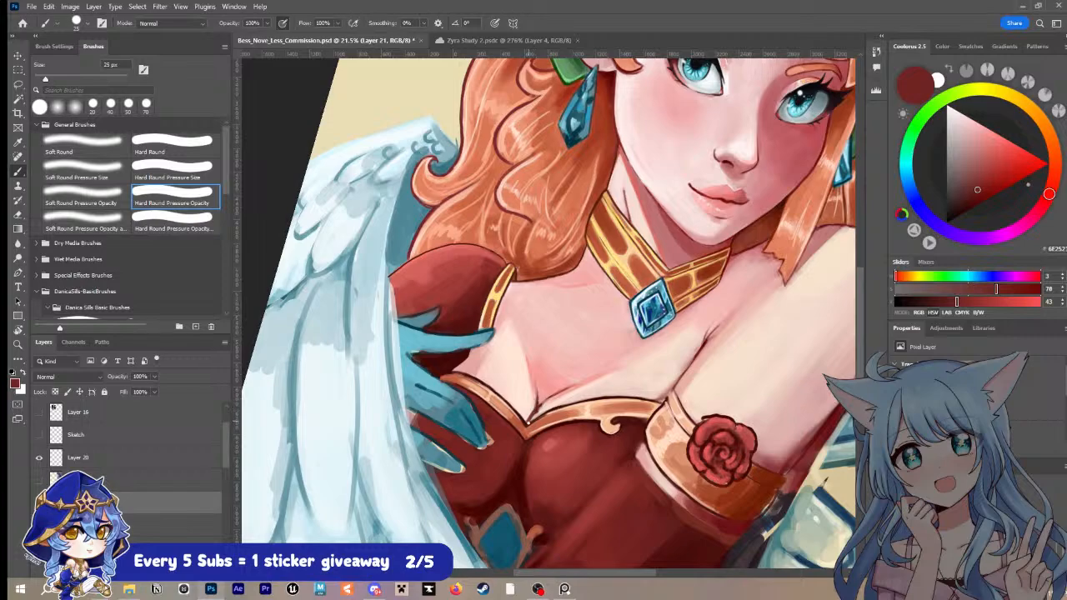
pyautogui.press('i')
pyautogui.click(629, 375)
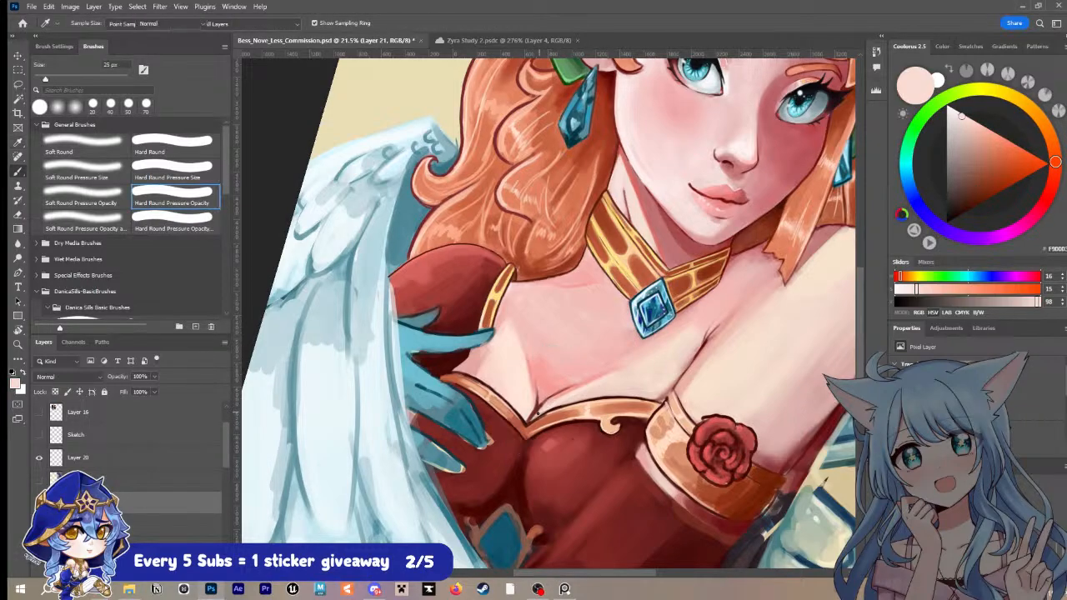
pyautogui.press('b')
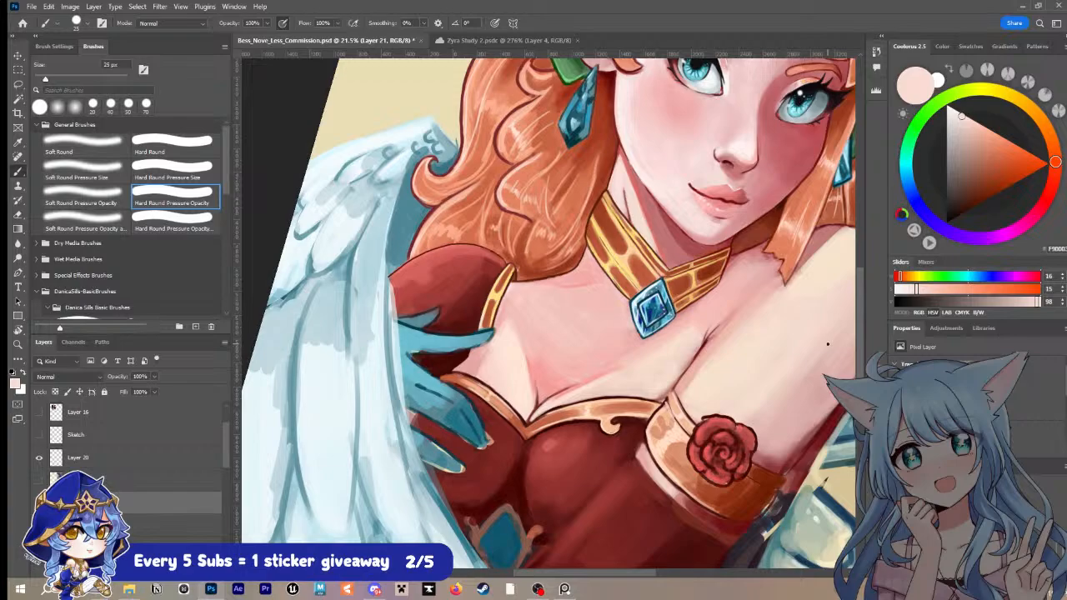
# Step: Smooth the red dress beside the centre crease with sampled medium red at 40 to 50 px
pyautogui.press('i')
pyautogui.click(536, 456)
pyautogui.press('b')
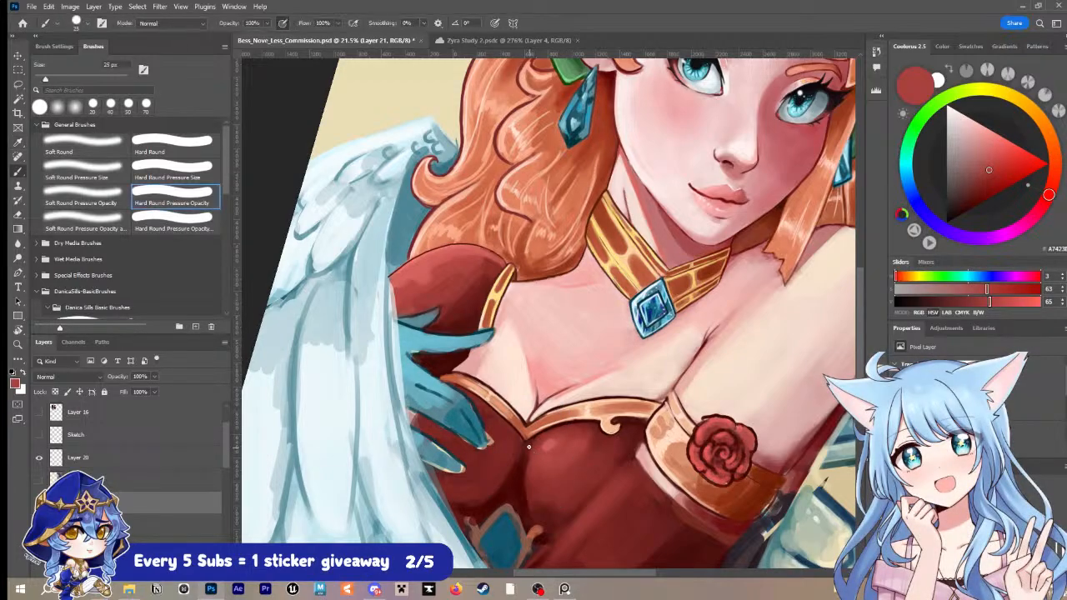
pyautogui.press(']')
pyautogui.press(']')
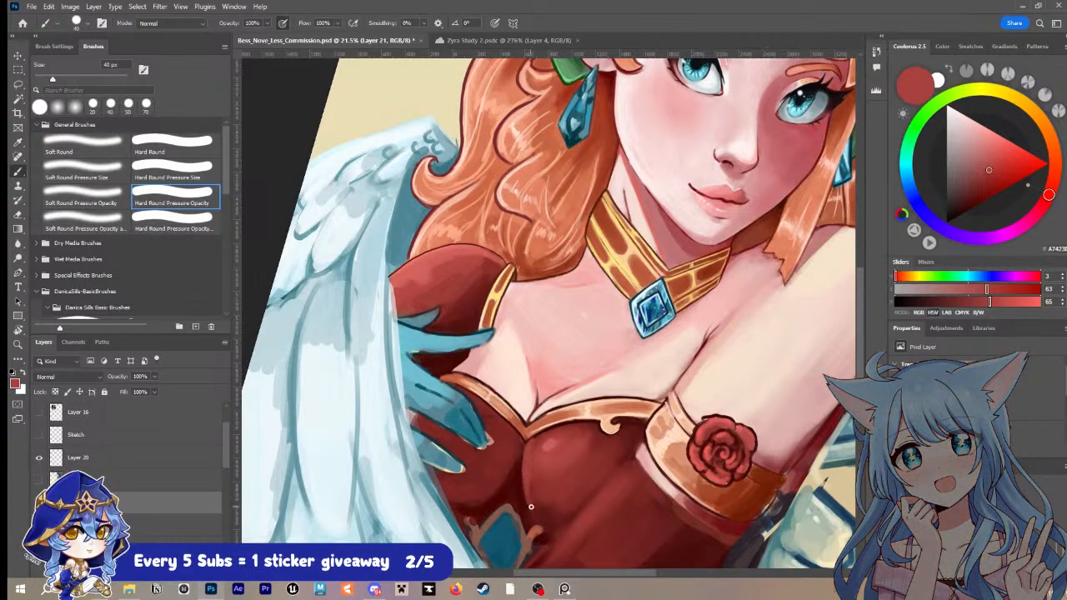
pyautogui.press(']')
pyautogui.press(']')
pyautogui.press(']')
pyautogui.press('[')
pyautogui.press('[')
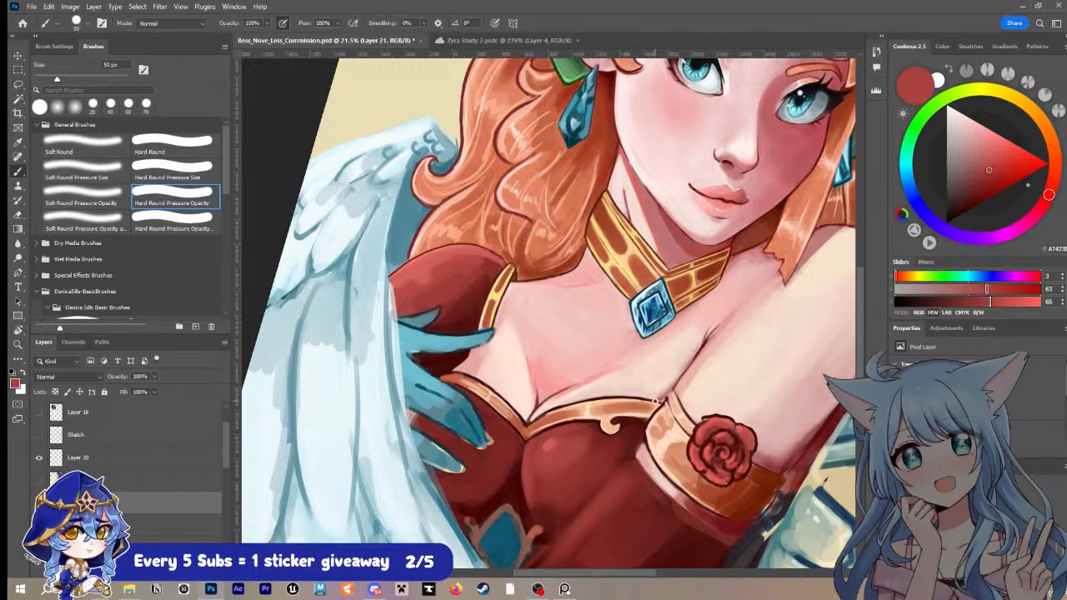
pyautogui.press(']')
pyautogui.press(']')
# Step: Blend the highlight on the dress bust into its shadow with sampled medium red at about 90 px
pyautogui.moveTo(668, 450); pyautogui.dragTo(656, 363)
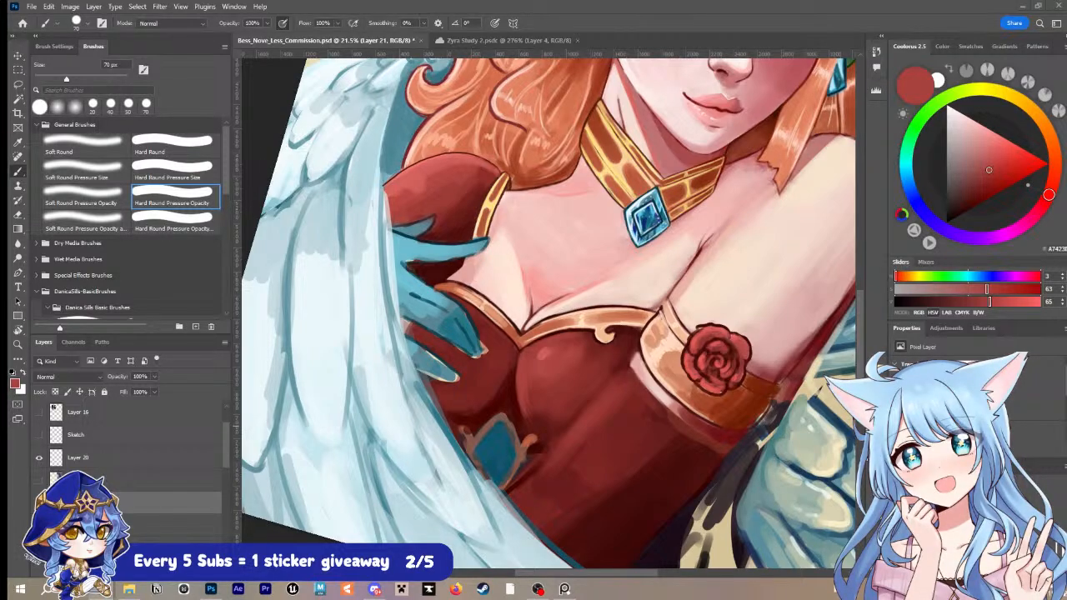
pyautogui.keyDown('alt'); pyautogui.click(535, 369); pyautogui.keyUp('alt')
pyautogui.press(']')
pyautogui.press(']')
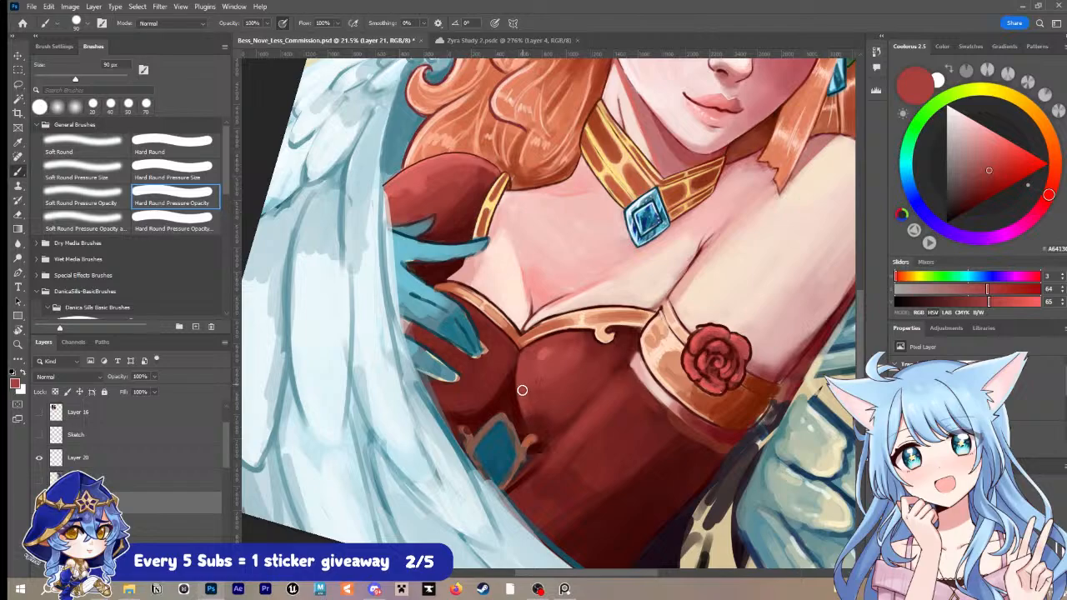
pyautogui.press(']')
pyautogui.press(']')
# Step: Touch up the red sleeve's upper edge beside the bust with a sampled muted red at 60 px
pyautogui.keyDown('alt'); pyautogui.click(609, 397); pyautogui.keyUp('alt')
pyautogui.press('[')
pyautogui.press('[')
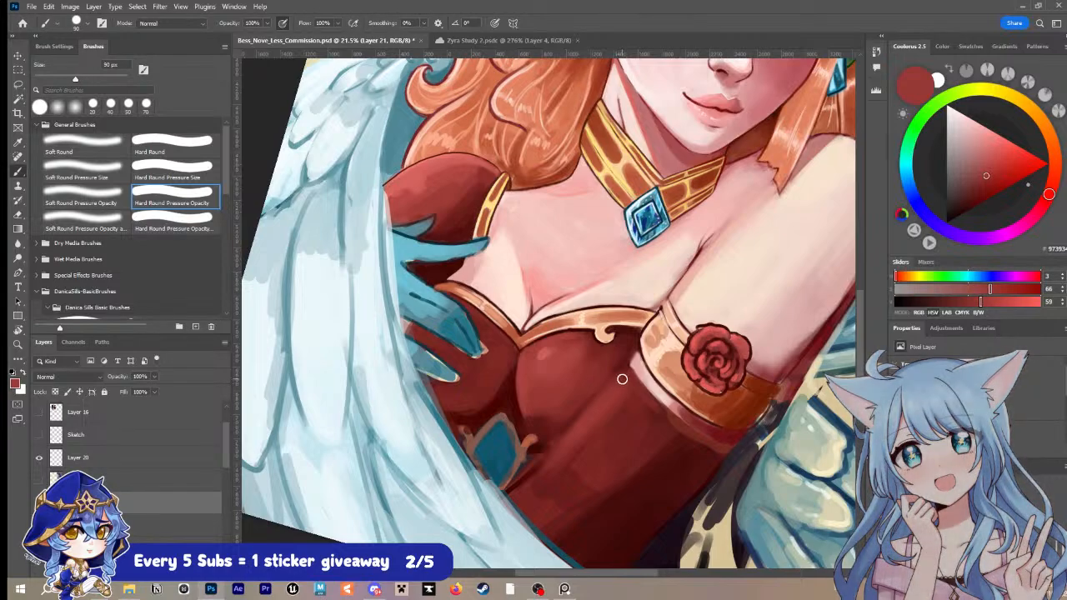
pyautogui.press('[')
pyautogui.press('[')
pyautogui.press('[')
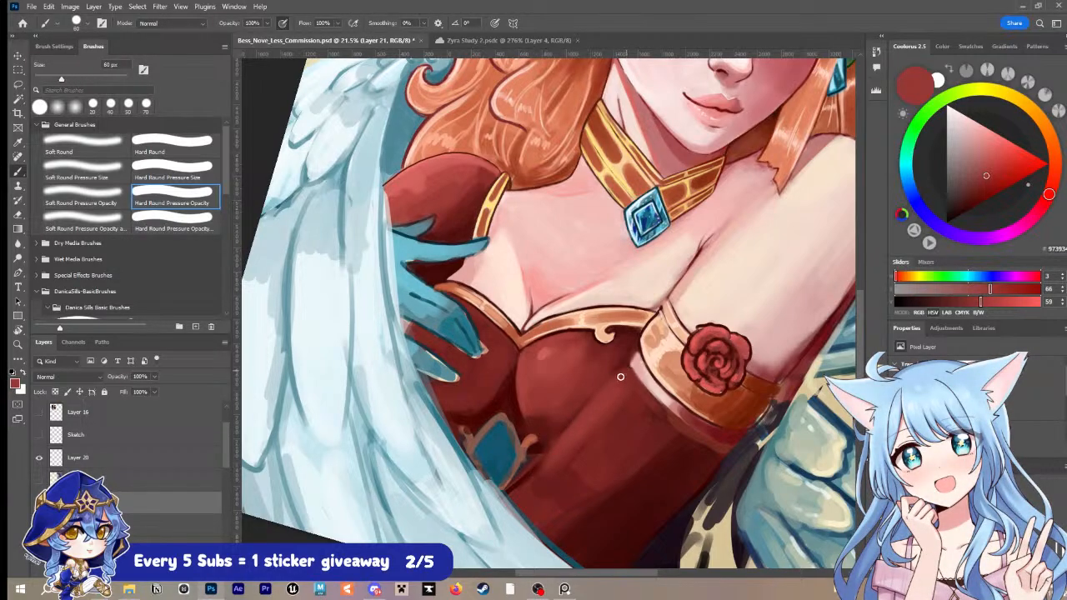
# Step: Paint a thin dark maroon line at 20 px between bust and sleeve, from the armband down to the gem ornament
pyautogui.keyDown('alt'); pyautogui.click(601, 410); pyautogui.keyUp('alt')
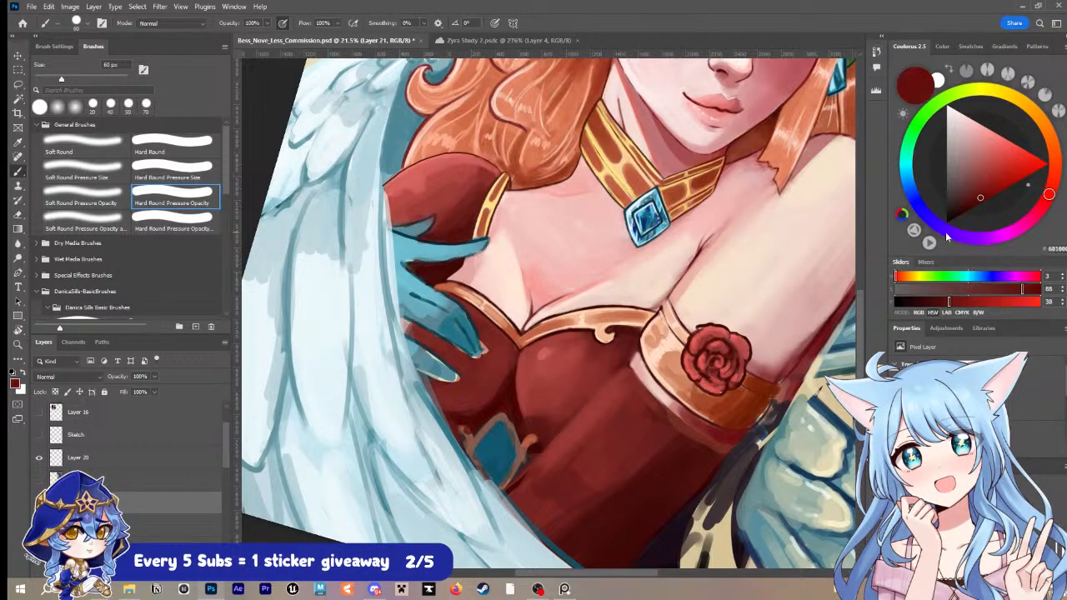
pyautogui.press('[')
pyautogui.press('[')
pyautogui.press('[')
pyautogui.press('[')
pyautogui.click(969, 210)
pyautogui.press('[')
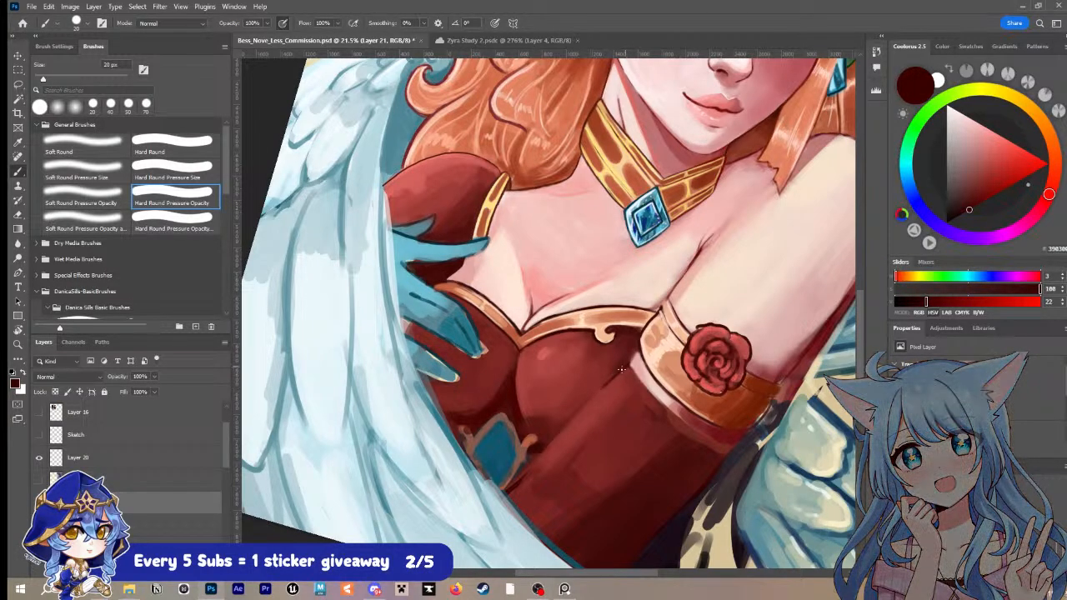
pyautogui.moveTo(545, 454); pyautogui.dragTo(514, 482)
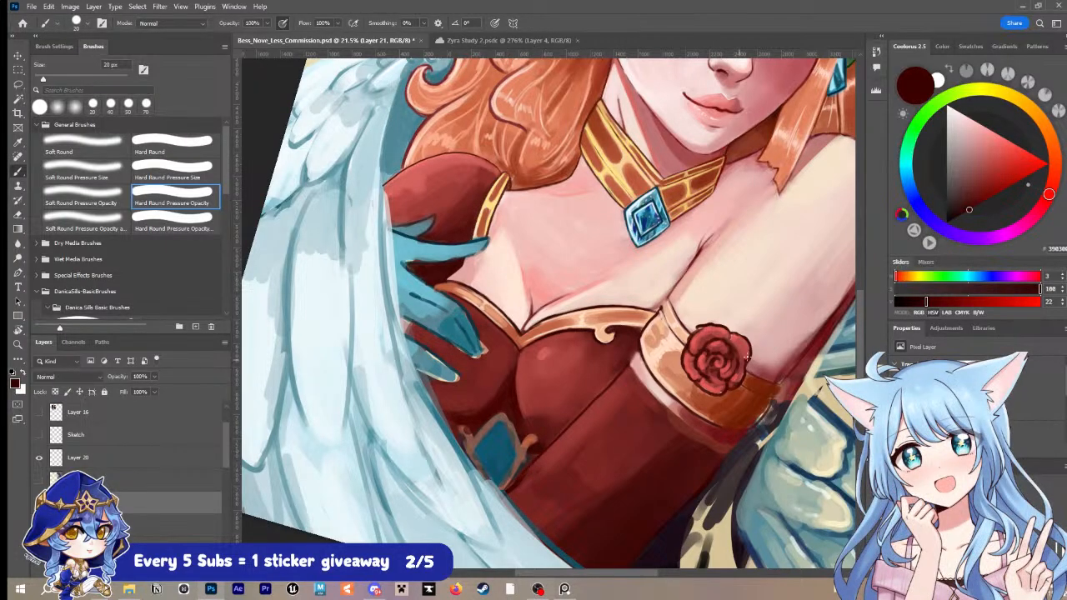
# Step: Blend the lower bust shading above the new dark line with sampled reds, enlarging the brush from 30 to 90 px
pyautogui.keyDown('alt'); pyautogui.click(585, 380); pyautogui.keyUp('alt')
pyautogui.press(']')
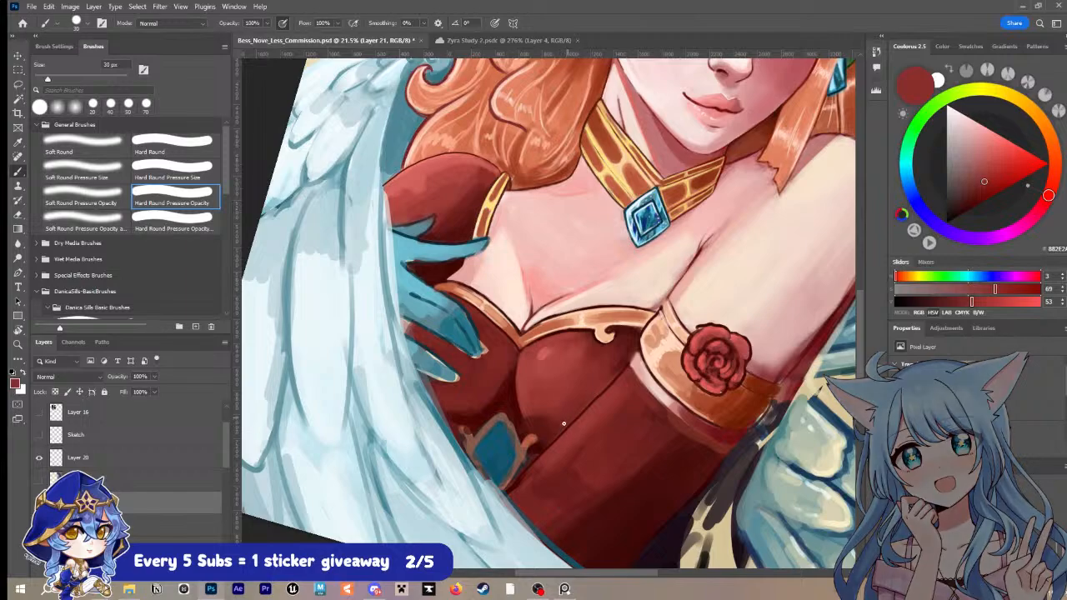
pyautogui.keyDown('alt'); pyautogui.click(551, 424); pyautogui.keyUp('alt')
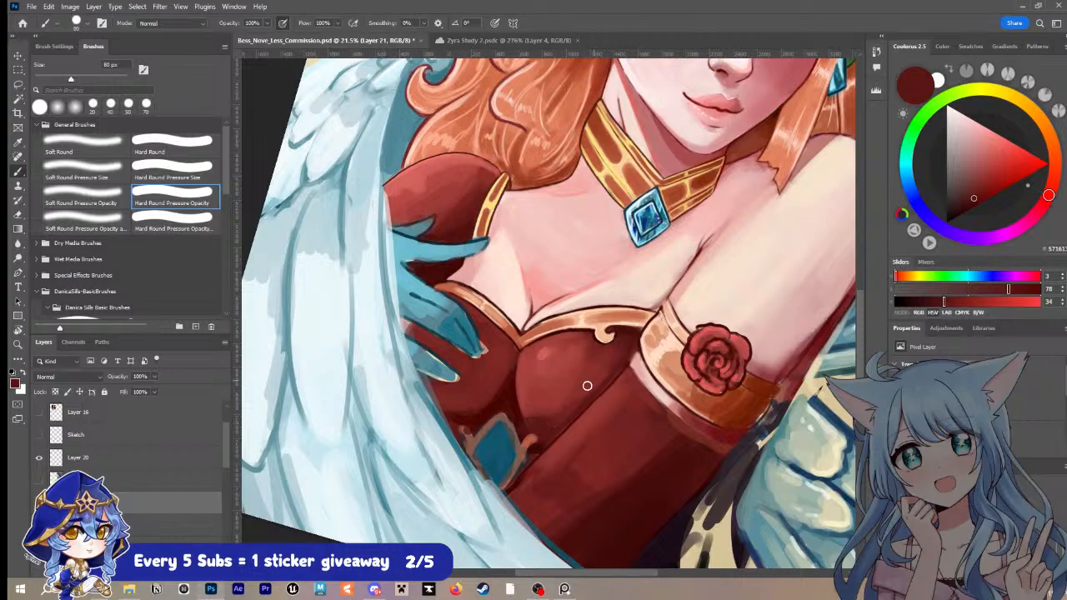
pyautogui.keyDown('alt'); pyautogui.click(567, 404); pyautogui.keyUp('alt')
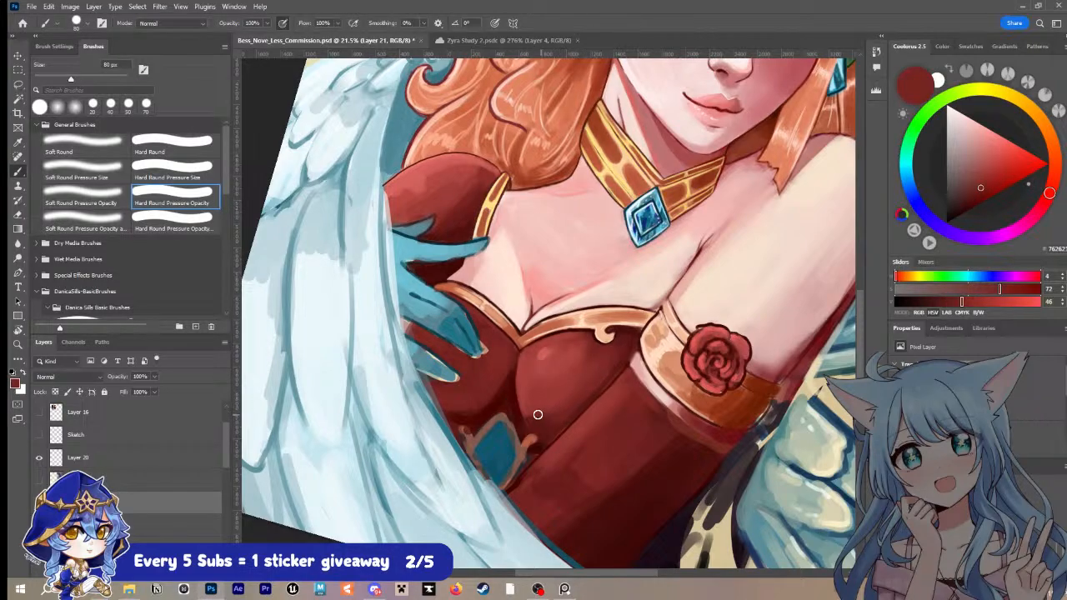
pyautogui.keyDown('alt'); pyautogui.click(552, 389); pyautogui.keyUp('alt')
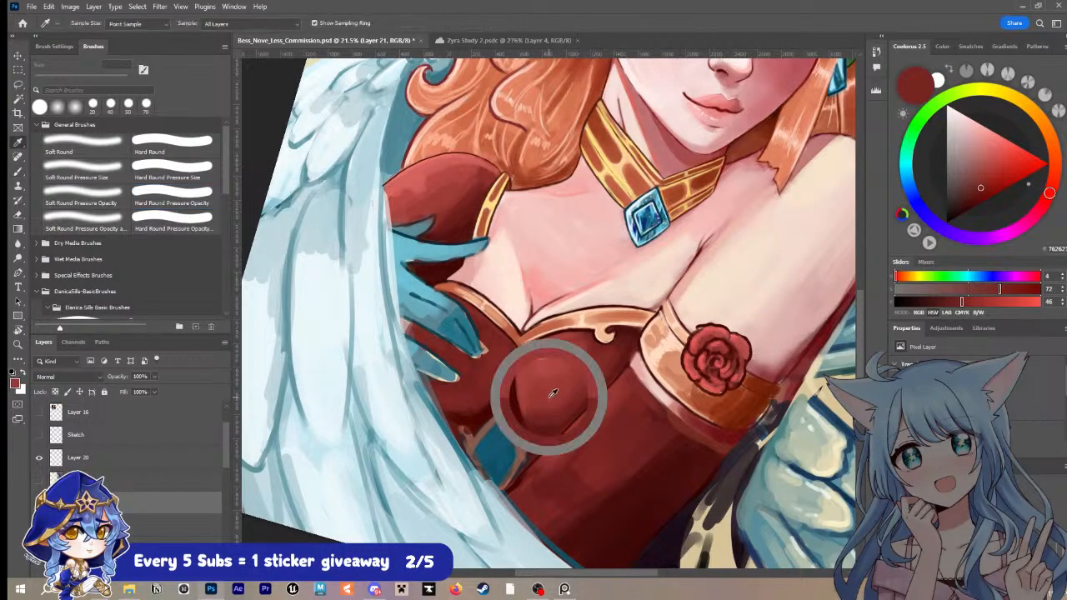
pyautogui.press(']')
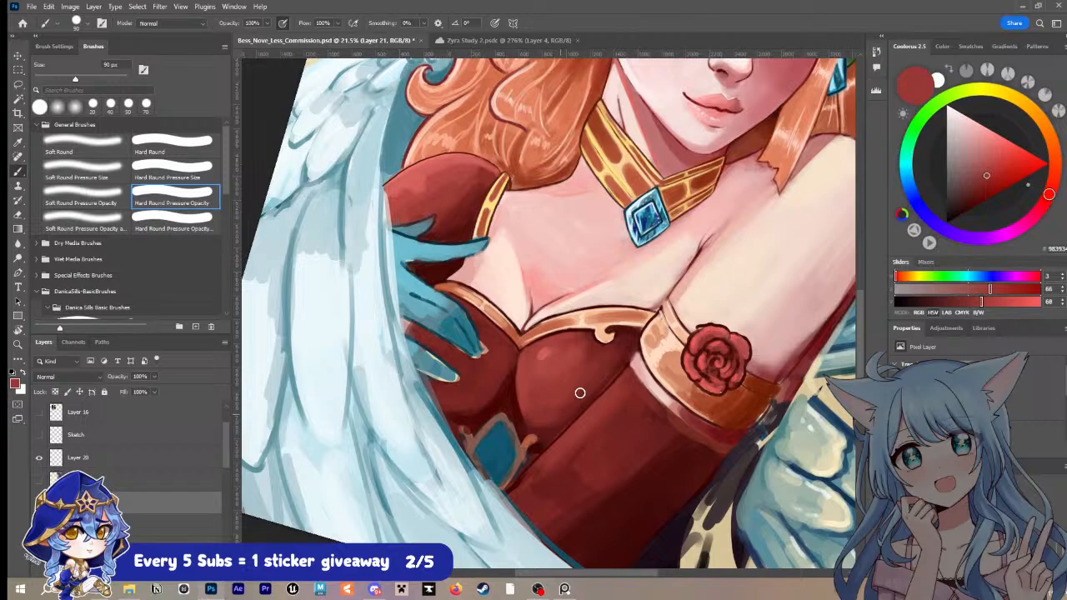
# Step: Soften the crease between bust and sleeve with sampled dark red, reducing the brush to 45 px
pyautogui.keyDown('alt'); pyautogui.click(579, 409); pyautogui.keyUp('alt')
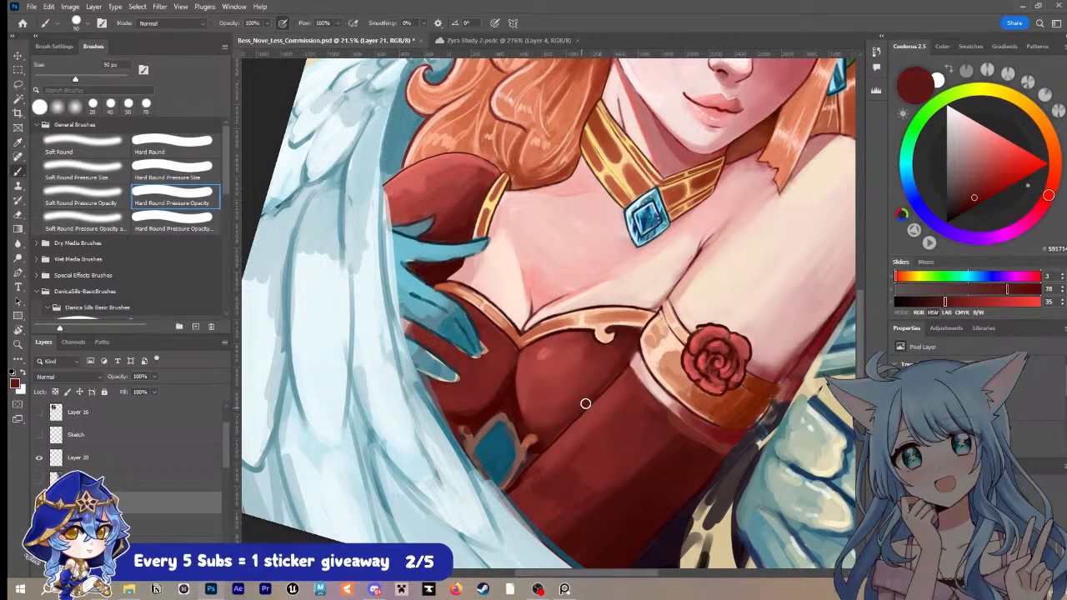
pyautogui.press('[')
pyautogui.press('[')
pyautogui.press('[')
# Step: Smooth the red sleeve's shading below the crease with broad strokes of sampled red at 125 to 150 px
pyautogui.keyDown('alt'); pyautogui.click(619, 434); pyautogui.keyUp('alt')
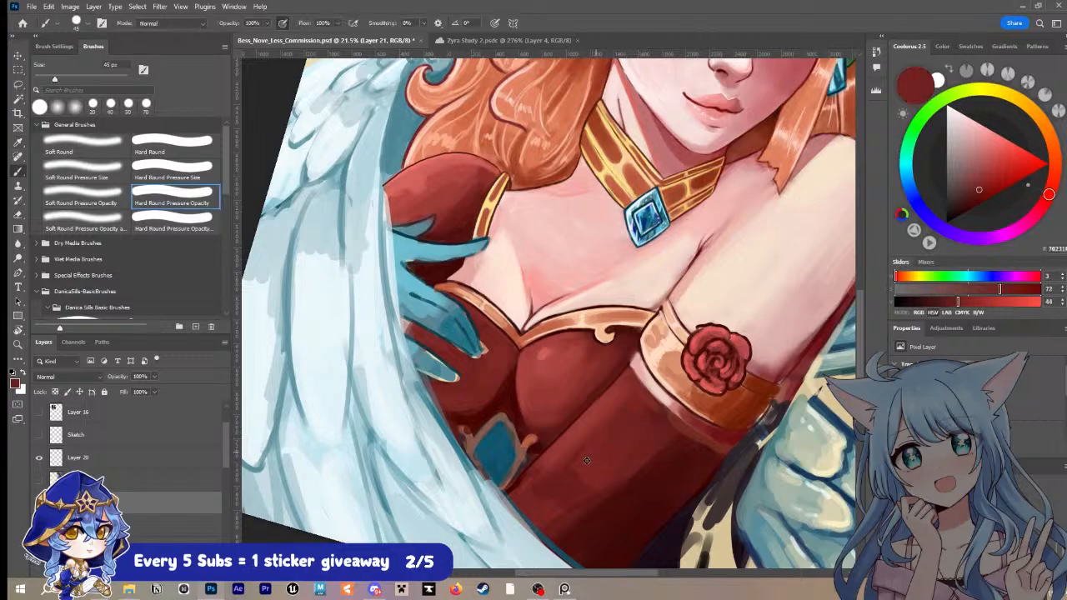
pyautogui.press(']')
pyautogui.press(']')
pyautogui.press(']')
pyautogui.press(']')
pyautogui.press(']')
pyautogui.keyDown('alt'); pyautogui.click(603, 425); pyautogui.keyUp('alt')
pyautogui.press(']')
pyautogui.press(']')
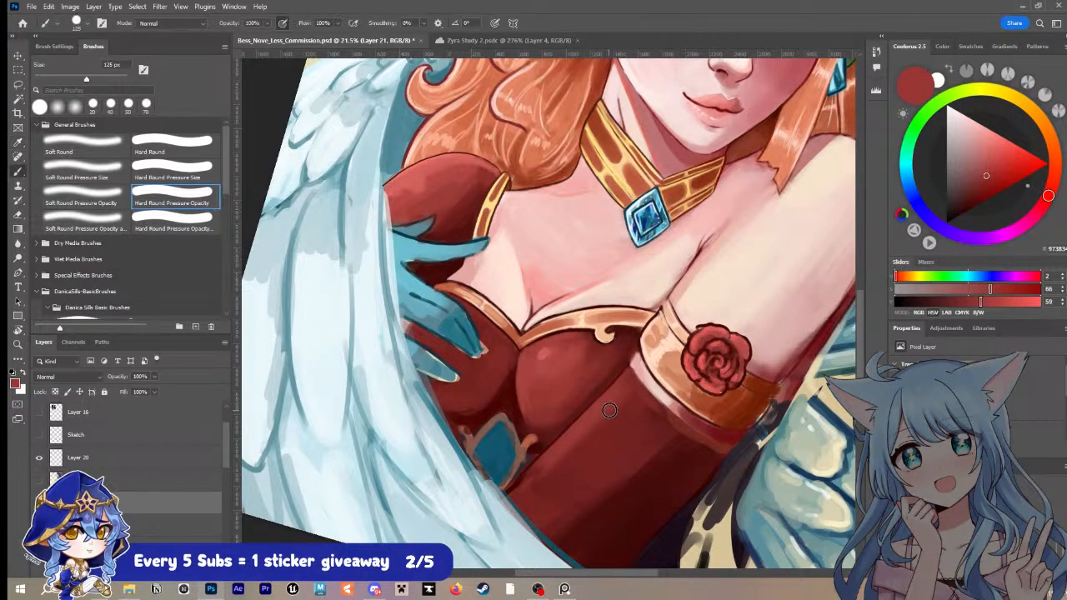
pyautogui.moveTo(581, 444)
pyautogui.mouseDown()
pyautogui.moveTo(527, 483)
pyautogui.moveTo(572, 463)
pyautogui.moveTo(547, 498)
pyautogui.mouseUp()
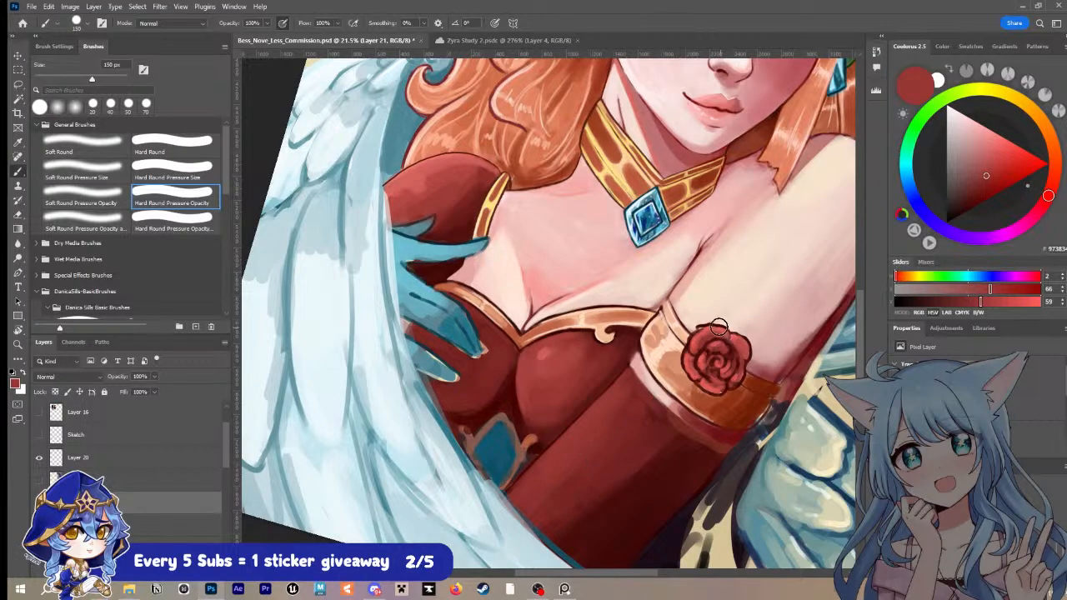
# Step: Paint a thin light coral highlight along the red sleeve's upper edge, reducing the brush to 10 px
pyautogui.click(996, 140)
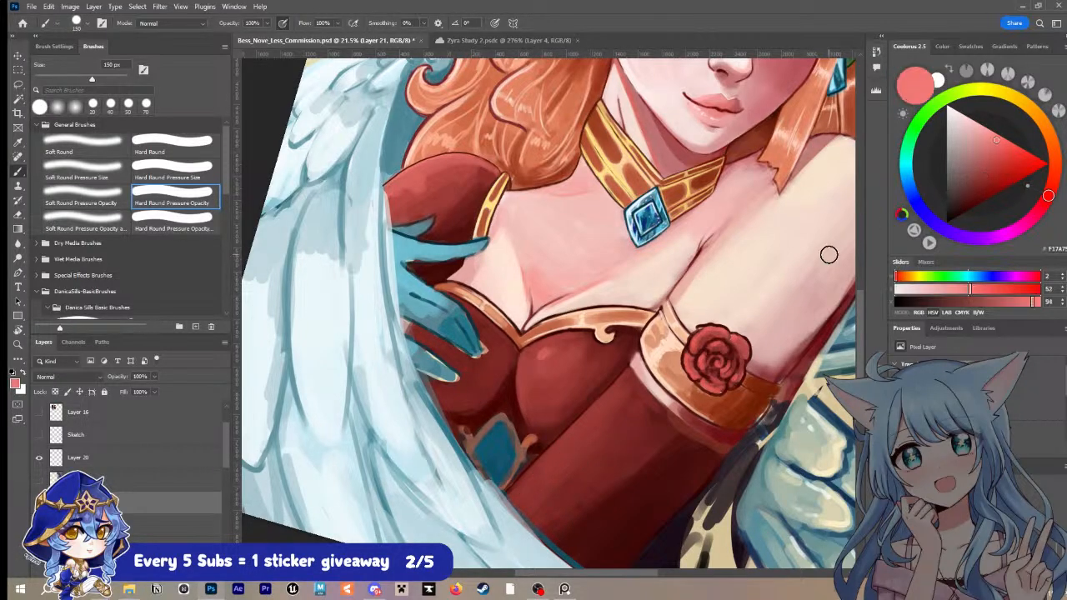
pyautogui.press('[')
pyautogui.press('[')
pyautogui.press('[')
pyautogui.press('[')
pyautogui.press('[')
pyautogui.press('[')
pyautogui.press('[')
pyautogui.press('[')
pyautogui.moveTo(628, 367)
pyautogui.mouseDown()
pyautogui.moveTo(531, 474)
pyautogui.moveTo(592, 414)
pyautogui.moveTo(520, 483)
pyautogui.mouseUp()
pyautogui.hotkey('ctrl', 'z')
pyautogui.hotkey('ctrl', 'z')
pyautogui.hotkey('ctrl', 'z')
pyautogui.hotkey('ctrl', 'z')
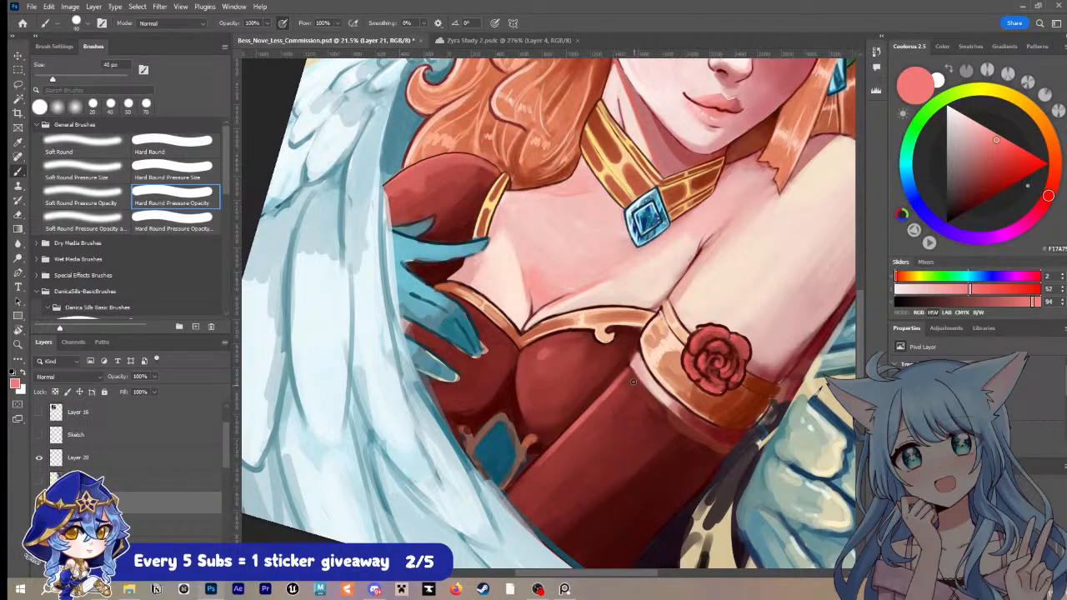
pyautogui.press('[')
pyautogui.press('[')
pyautogui.press('[')
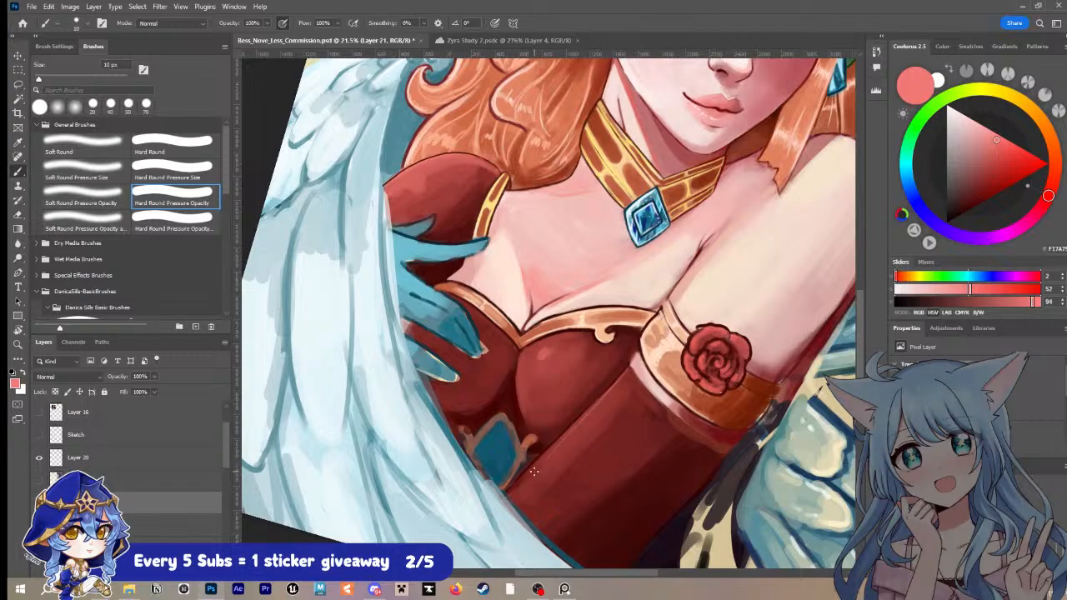
# Step: Blend the sleeve's mid-tones into its shadow with sampled reds at up to 125 px and save the document
pyautogui.keyDown('alt'); pyautogui.click(595, 450); pyautogui.keyUp('alt')
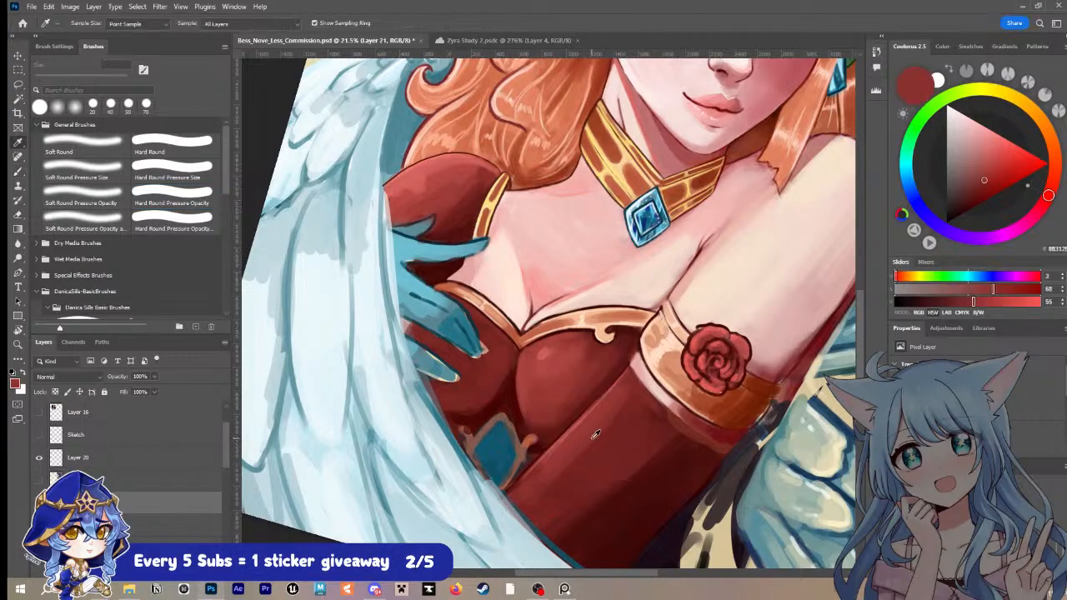
pyautogui.press(']')
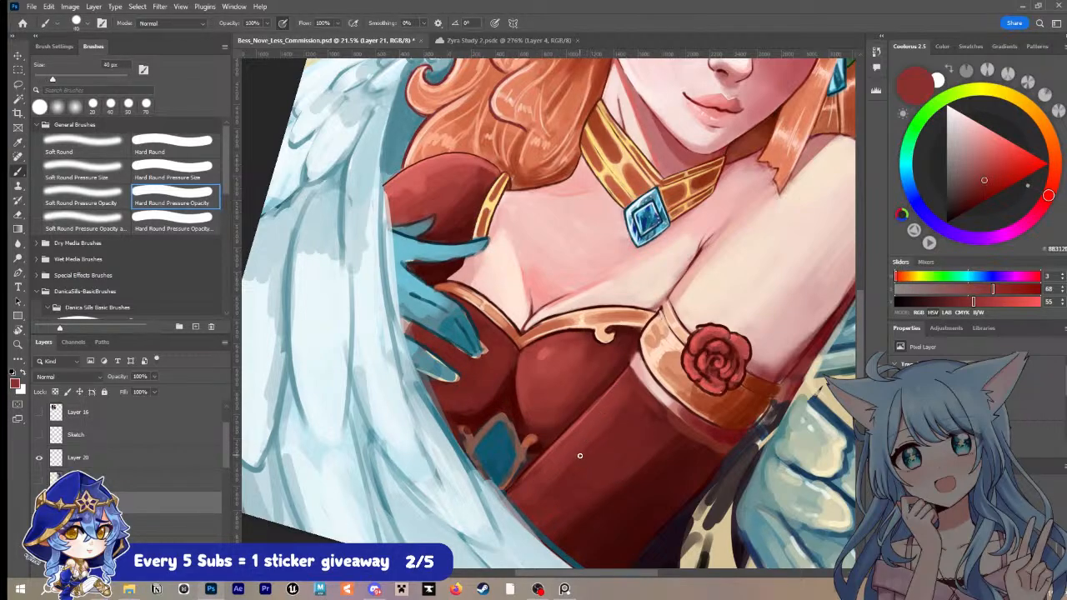
pyautogui.press(']')
pyautogui.press(']')
pyautogui.press(']')
pyautogui.press(']')
pyautogui.press(']')
pyautogui.press(']')
pyautogui.press(']')
pyautogui.press(']')
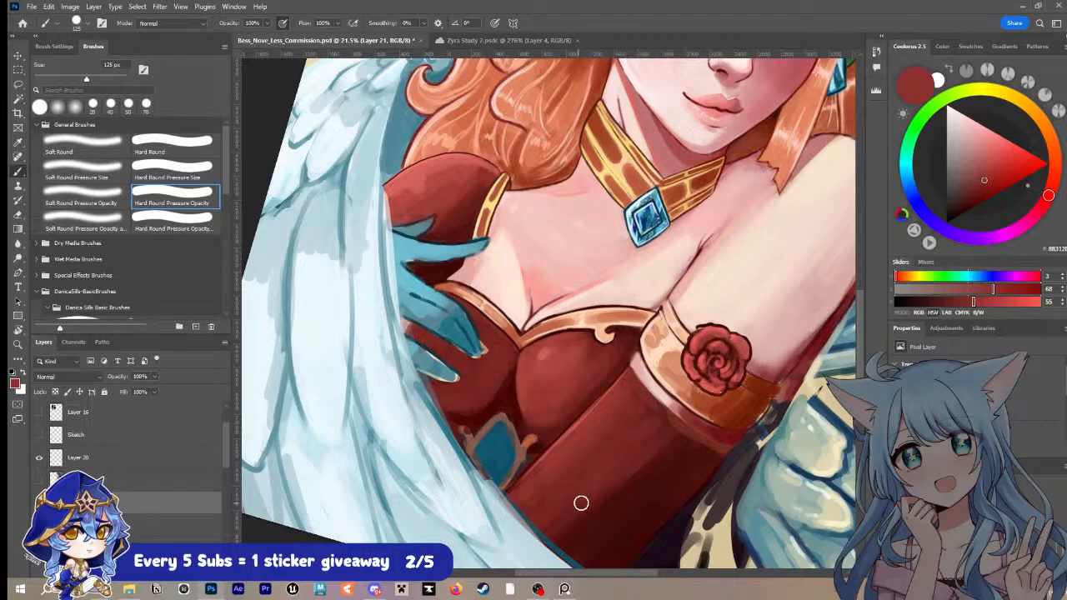
pyautogui.keyDown('alt'); pyautogui.click(650, 456); pyautogui.keyUp('alt')
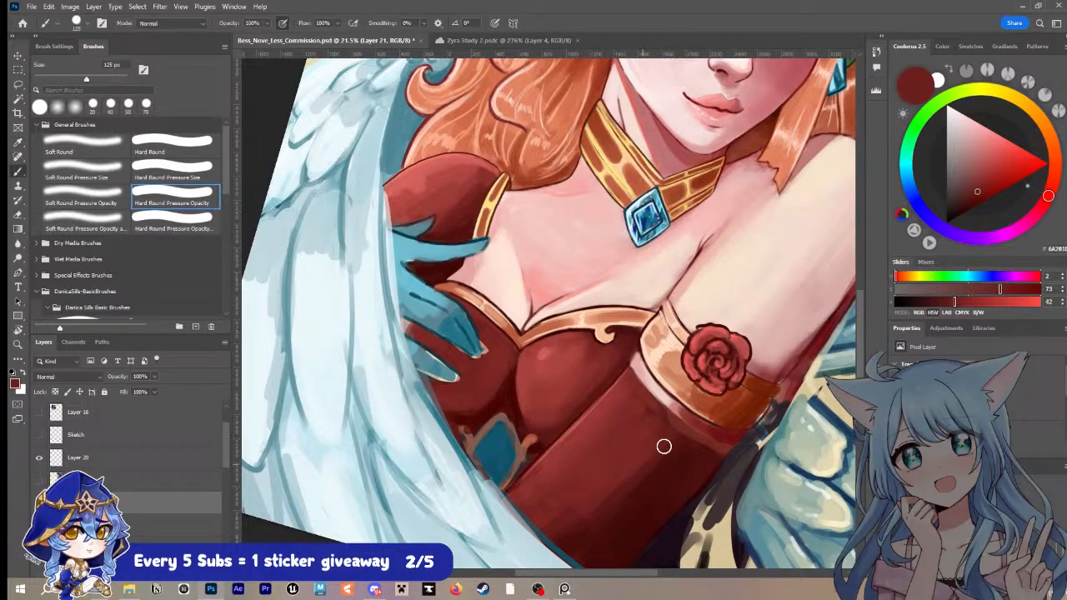
pyautogui.press('alt')
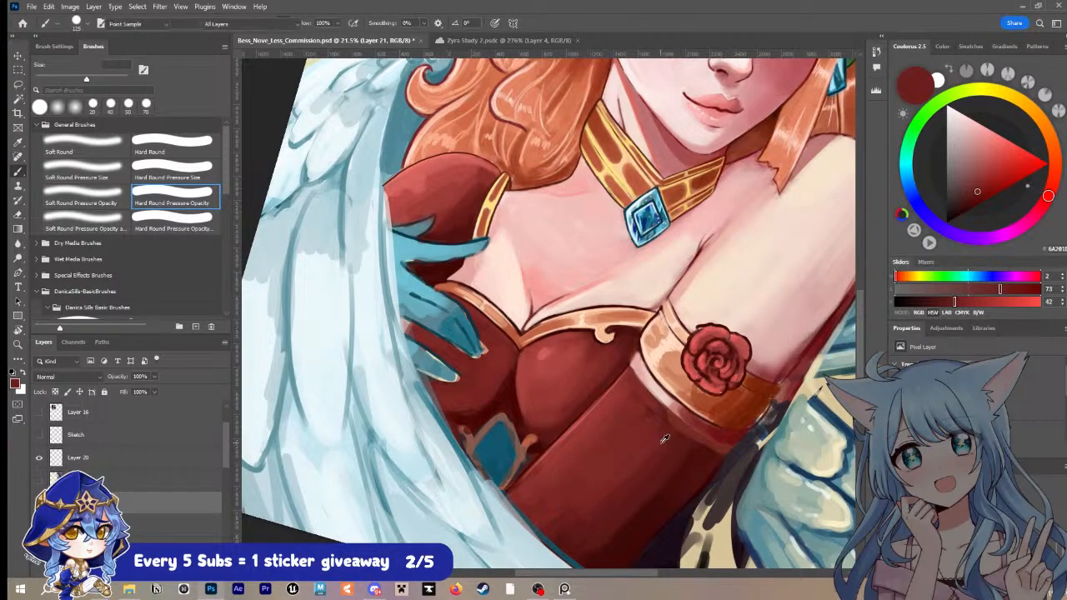
pyautogui.keyDown('alt'); pyautogui.click(664, 472); pyautogui.keyUp('alt')
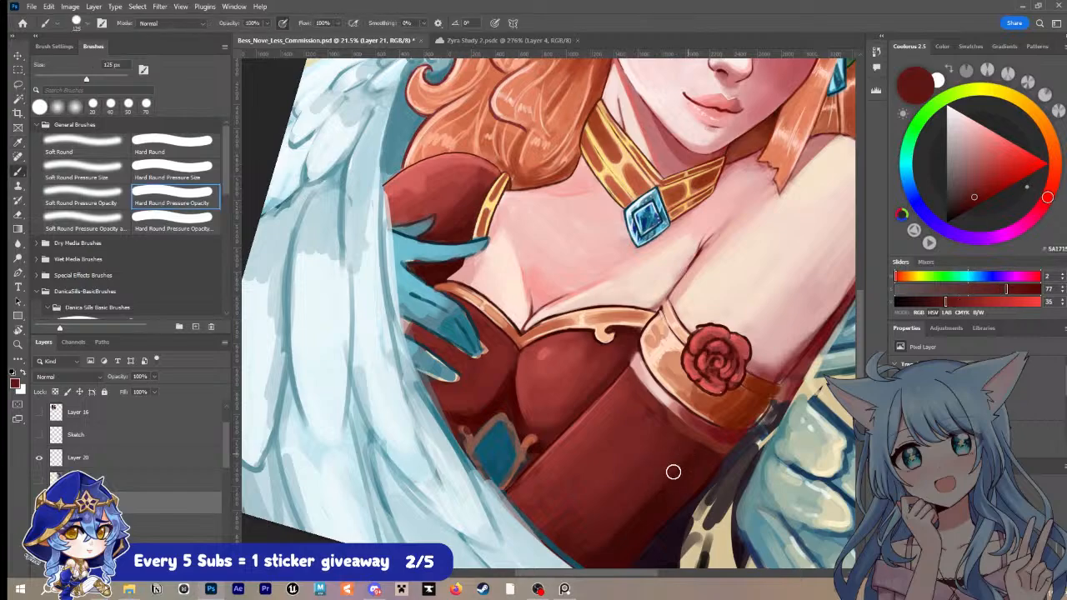
pyautogui.keyDown('alt'); pyautogui.click(657, 436); pyautogui.keyUp('alt')
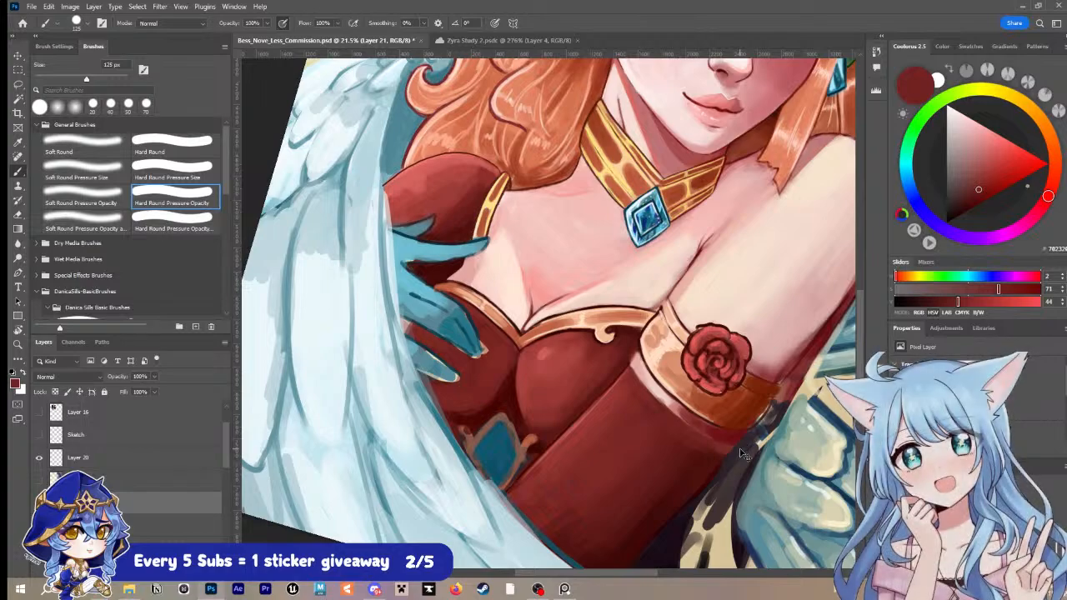
pyautogui.hotkey('ctrl', 's')
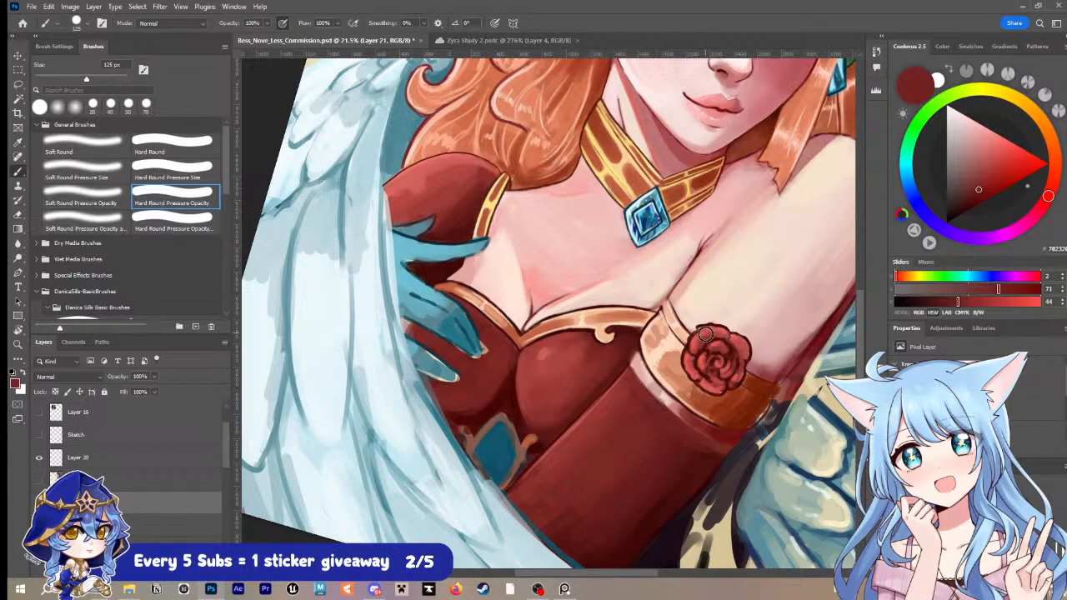
pyautogui.hotkey('ctrl', 's')
# Step: Outline the edge between the red sleeve and its pale cuff in sampled dark maroon at 15 px
pyautogui.press('r')
pyautogui.moveTo(711, 352); pyautogui.dragTo(575, 377)
pyautogui.press('z')
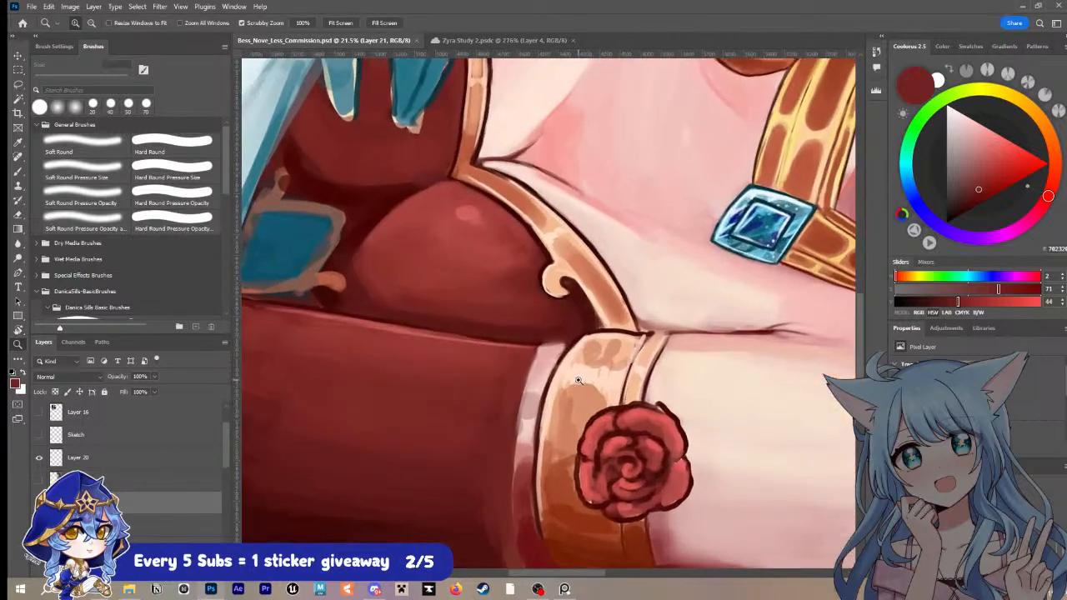
pyautogui.press('i')
pyautogui.click(559, 356)
pyautogui.click(580, 339)
pyautogui.press('b')
pyautogui.press('[')
pyautogui.press('[')
pyautogui.press('[')
pyautogui.press('[')
pyautogui.press('[')
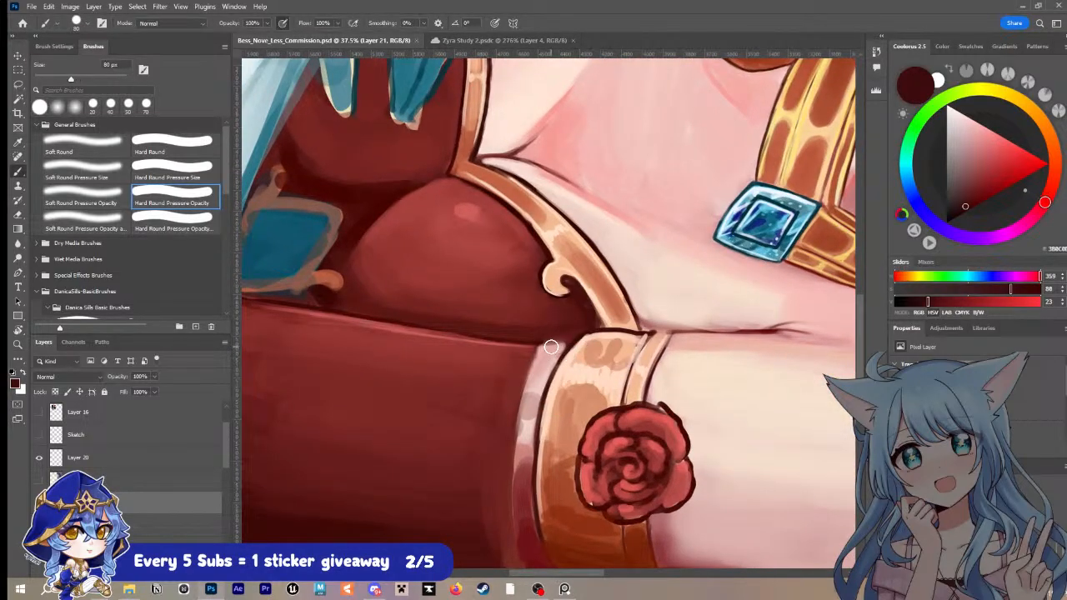
pyautogui.press('[')
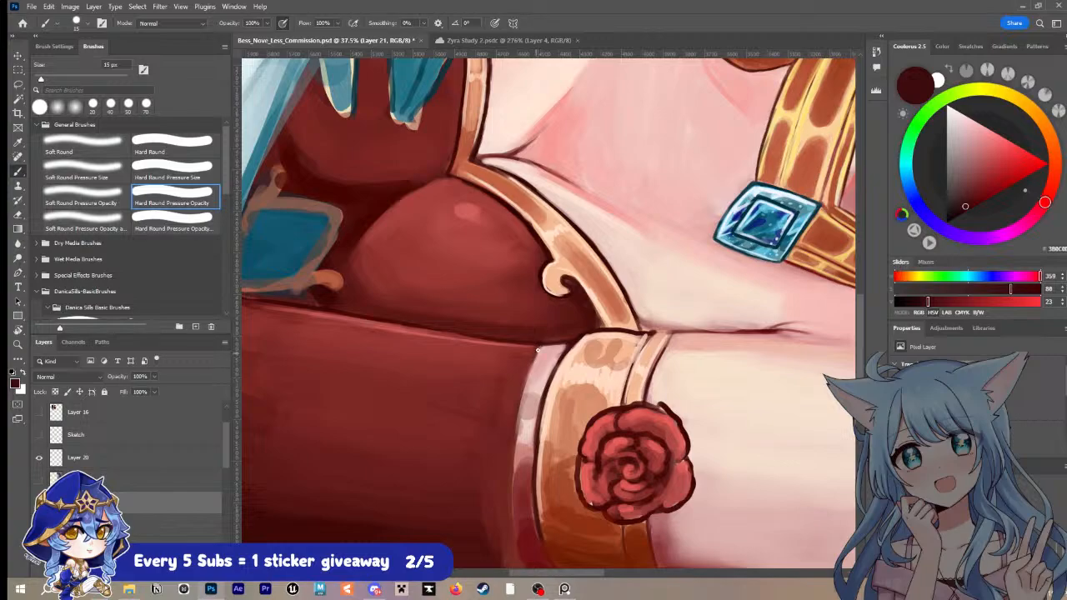
pyautogui.moveTo(538, 350); pyautogui.dragTo(516, 425)
pyautogui.scroll(-4, 544, 286)
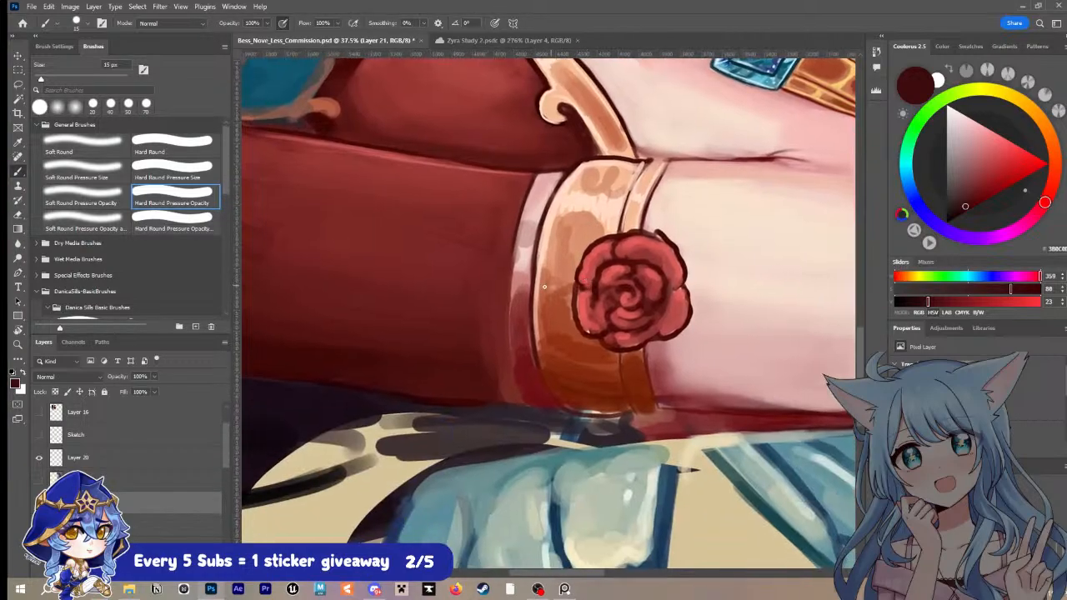
pyautogui.moveTo(514, 233)
pyautogui.mouseDown()
pyautogui.moveTo(512, 375)
pyautogui.moveTo(507, 337)
pyautogui.moveTo(523, 399)
pyautogui.mouseUp()
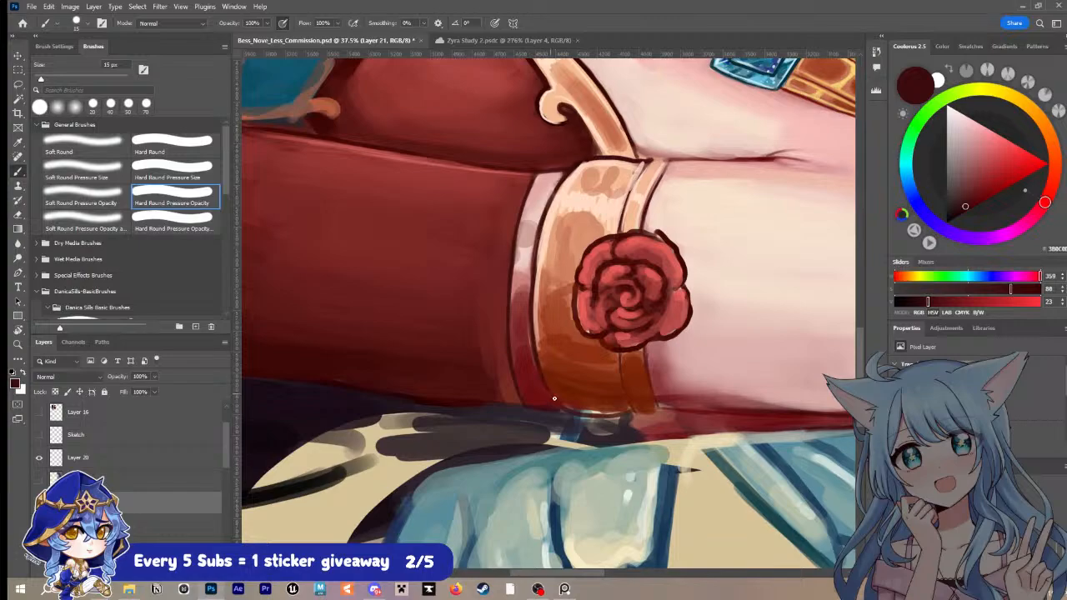
# Step: Repaint the upper gold panels of the armband with orange sampled from the choker, enlarging the brush to 45 px
pyautogui.press('i')
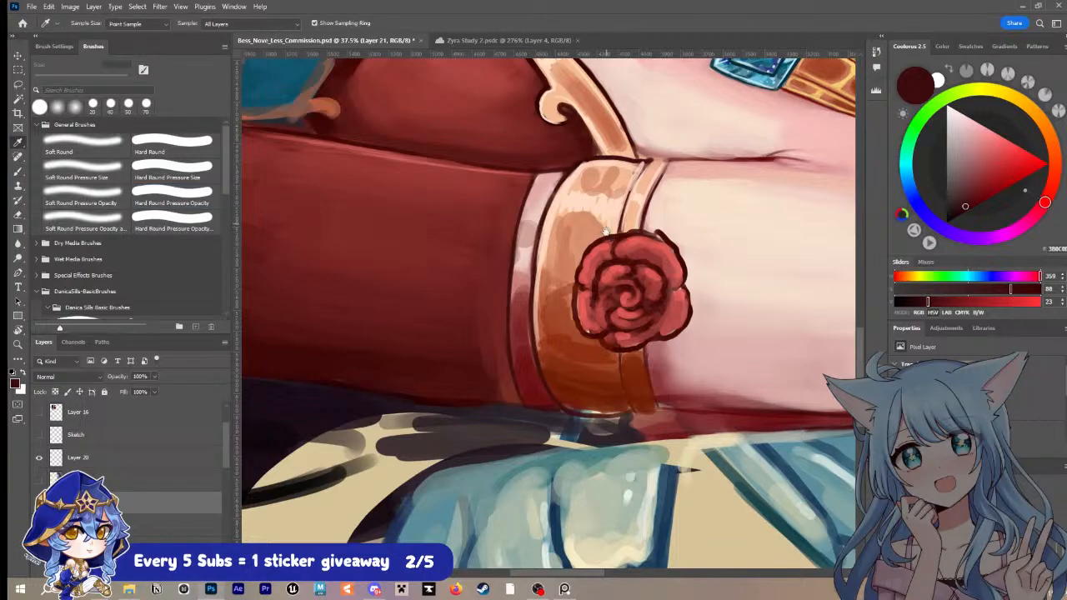
pyautogui.scroll(2, 591, 333)
pyautogui.click(586, 255)
pyautogui.click(587, 255)
pyautogui.press('b')
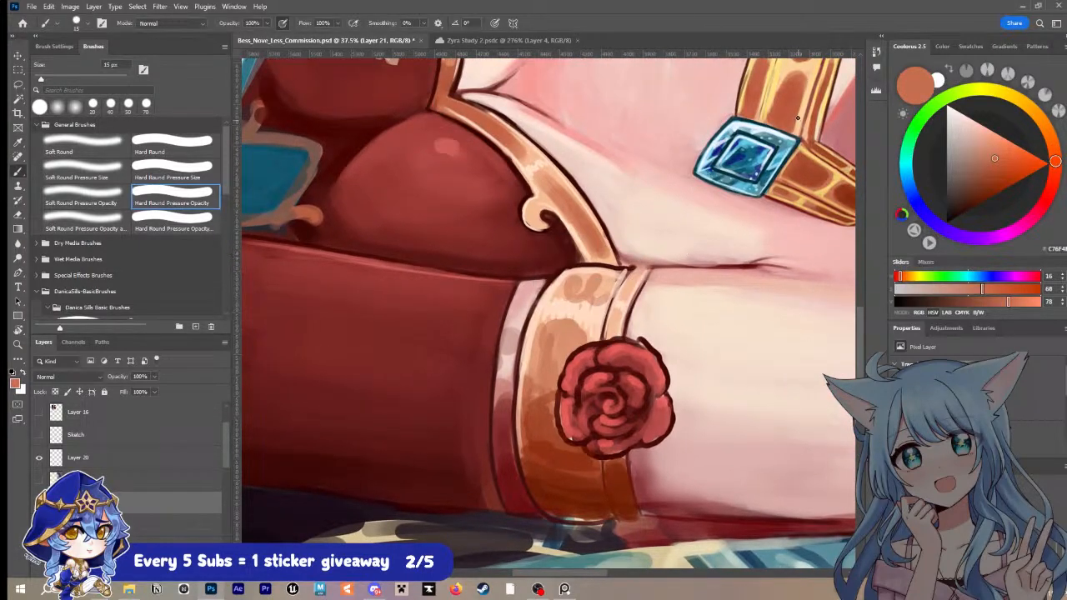
pyautogui.press('i')
pyautogui.click(784, 120)
pyautogui.press('b')
pyautogui.press(']')
pyautogui.press(']')
pyautogui.moveTo(570, 280)
pyautogui.mouseDown()
pyautogui.moveTo(565, 290)
pyautogui.moveTo(608, 286)
pyautogui.moveTo(577, 276)
pyautogui.moveTo(566, 288)
pyautogui.moveTo(575, 300)
pyautogui.mouseUp()
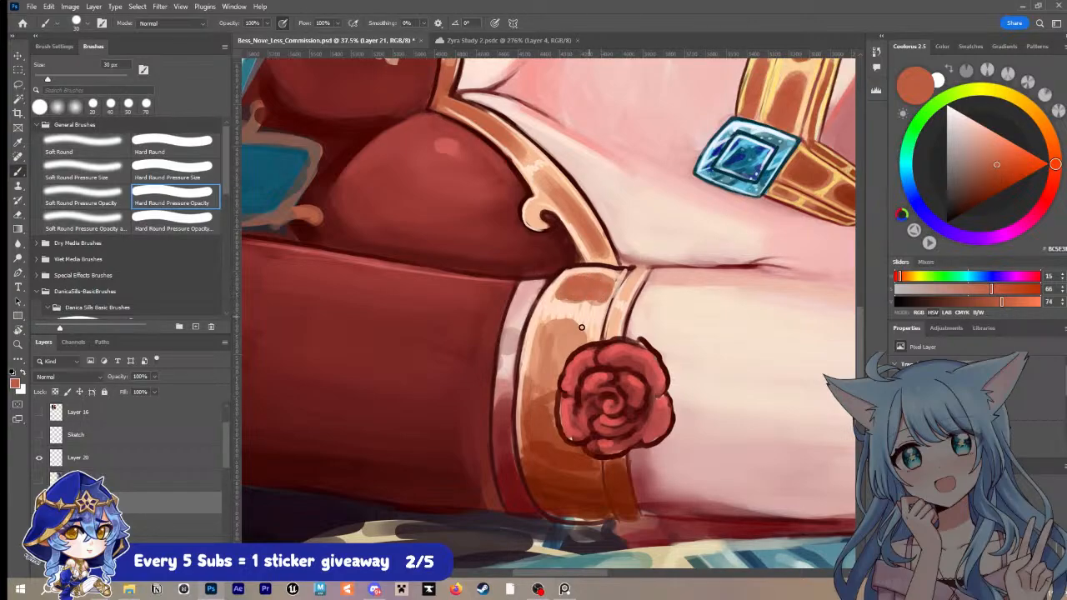
pyautogui.moveTo(548, 340)
pyautogui.mouseDown()
pyautogui.moveTo(544, 326)
pyautogui.moveTo(531, 372)
pyautogui.mouseUp()
pyautogui.press(']')
pyautogui.press(']')
pyautogui.press(']')
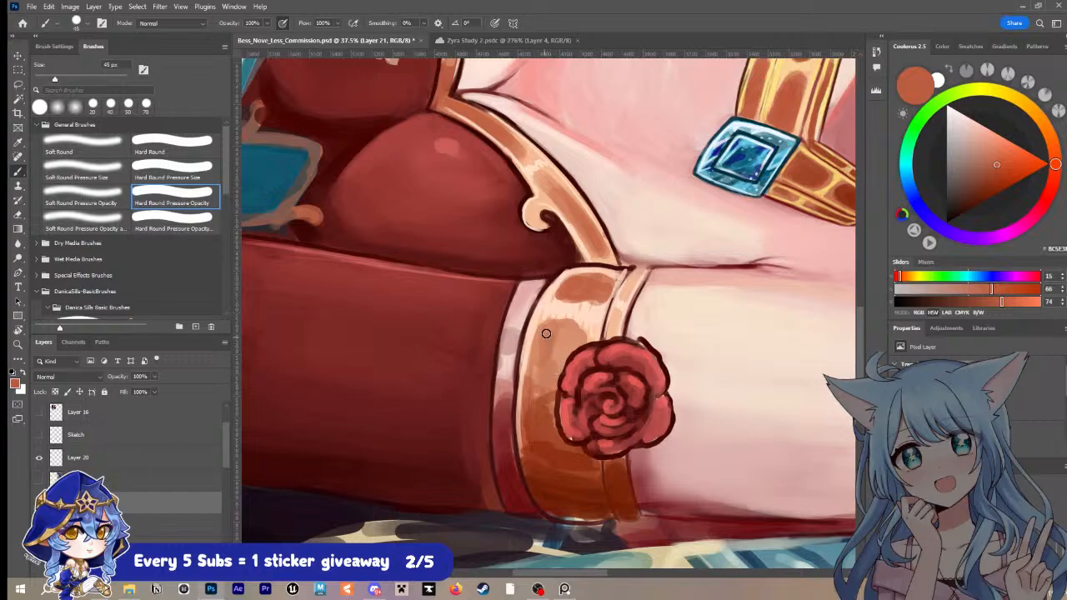
pyautogui.moveTo(546, 334)
pyautogui.mouseDown()
pyautogui.moveTo(578, 336)
pyautogui.moveTo(547, 358)
pyautogui.moveTo(553, 379)
pyautogui.moveTo(564, 351)
pyautogui.moveTo(548, 348)
pyautogui.moveTo(527, 393)
pyautogui.mouseUp()
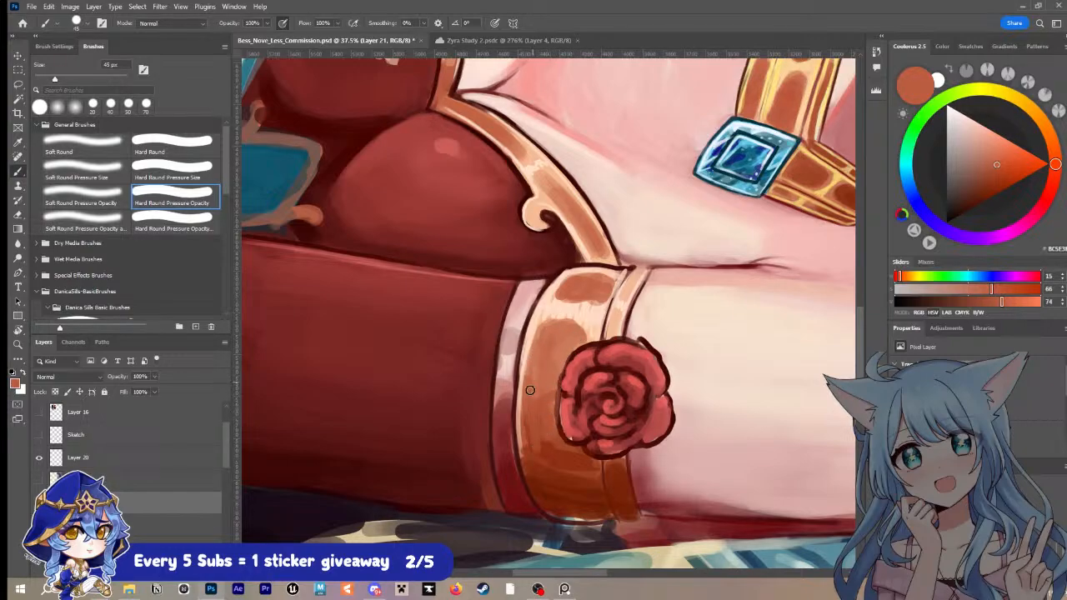
# Step: Blend the armband's lower half into darker sampled oranges and browns at 45 to 60 px, then save the document
pyautogui.press('alt')
pyautogui.keyDown('alt'); pyautogui.click(537, 359); pyautogui.keyUp('alt')
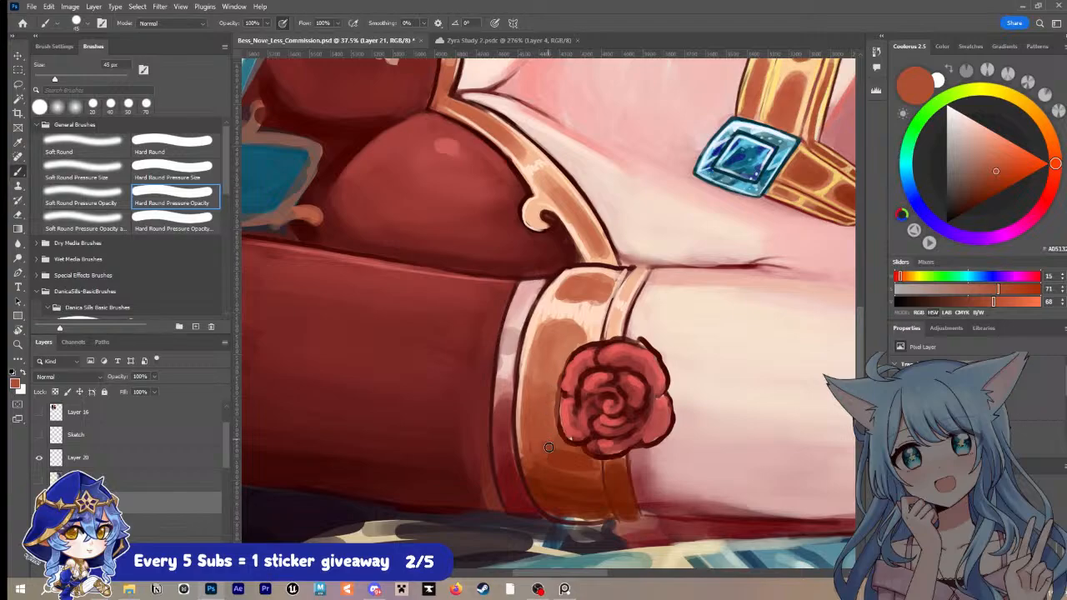
pyautogui.keyDown('alt'); pyautogui.click(548, 464); pyautogui.keyUp('alt')
pyautogui.press(']')
pyautogui.press(']')
pyautogui.moveTo(548, 464)
pyautogui.mouseDown()
pyautogui.moveTo(527, 420)
pyautogui.moveTo(578, 466)
pyautogui.mouseUp()
pyautogui.keyDown('alt'); pyautogui.click(547, 419); pyautogui.keyUp('alt')
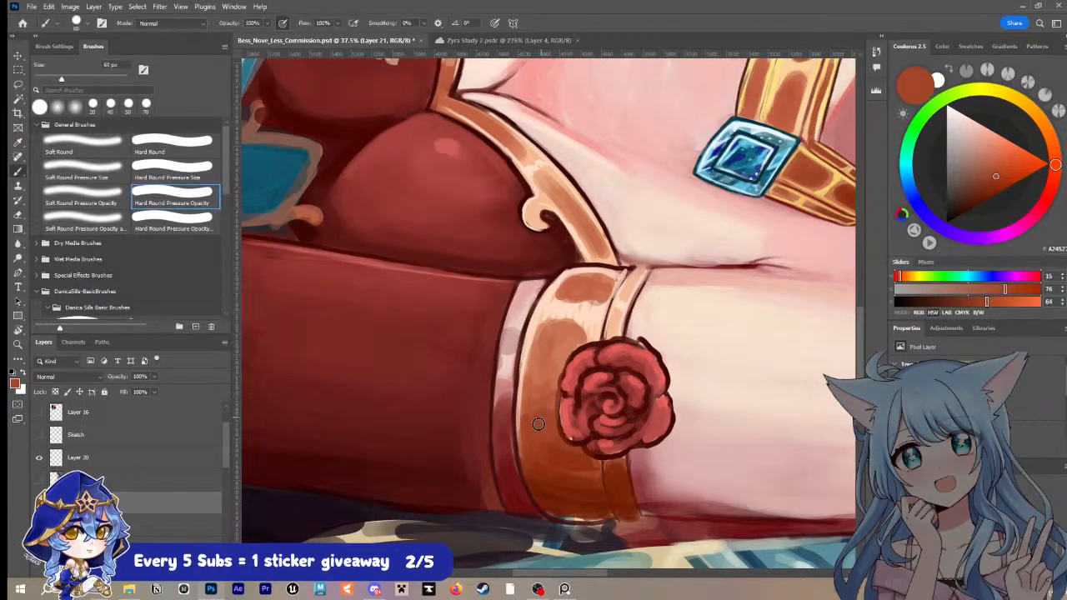
pyautogui.keyDown('alt'); pyautogui.click(549, 395); pyautogui.keyUp('alt')
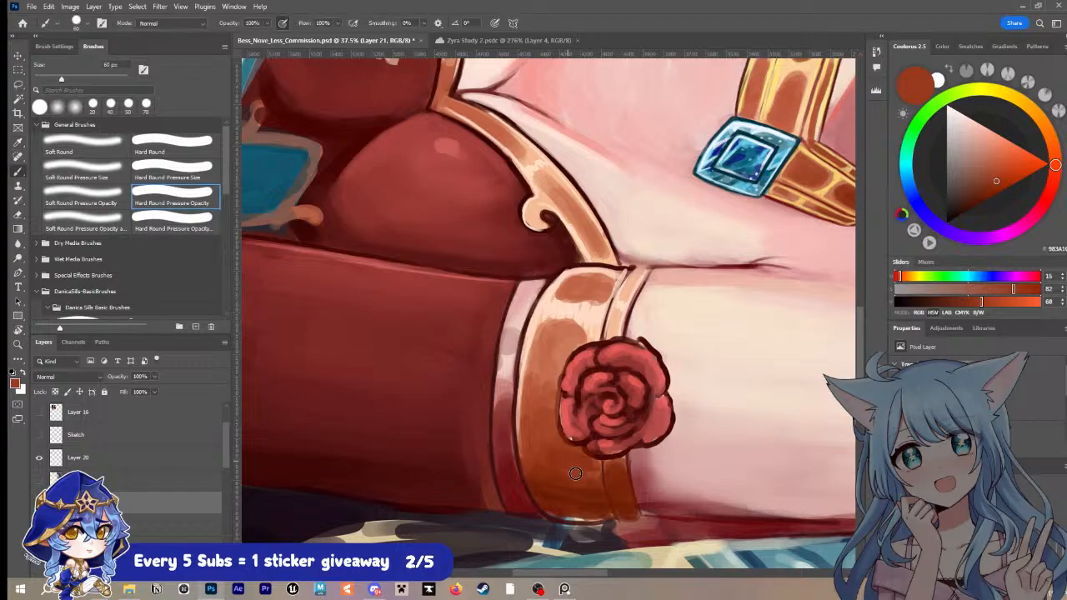
pyautogui.keyDown('alt'); pyautogui.click(560, 489); pyautogui.keyUp('alt')
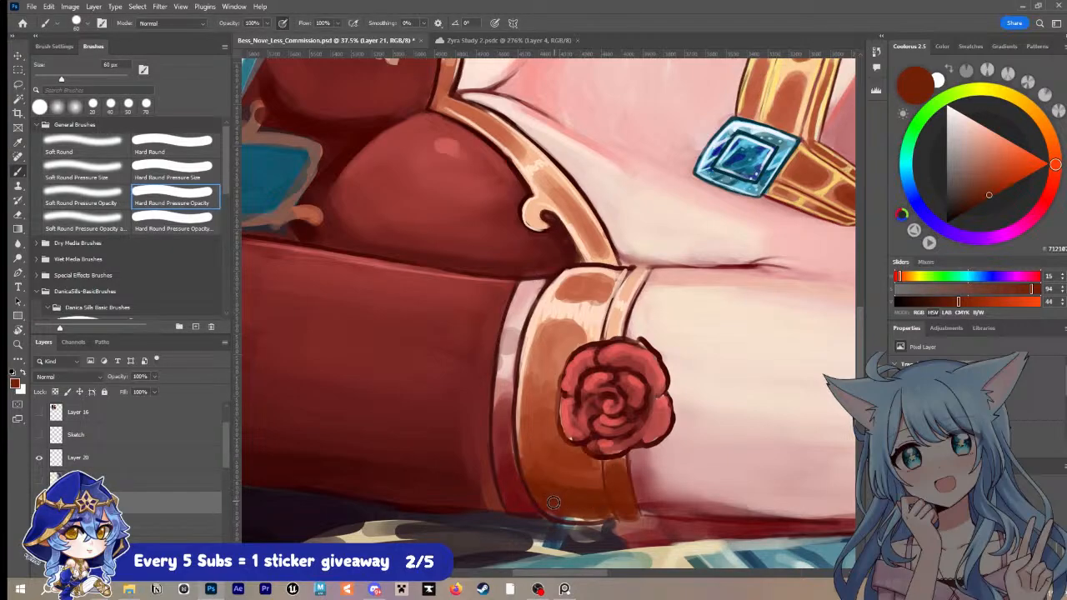
pyautogui.keyDown('alt'); pyautogui.click(551, 506); pyautogui.keyUp('alt')
pyautogui.hotkey('ctrl', 's')
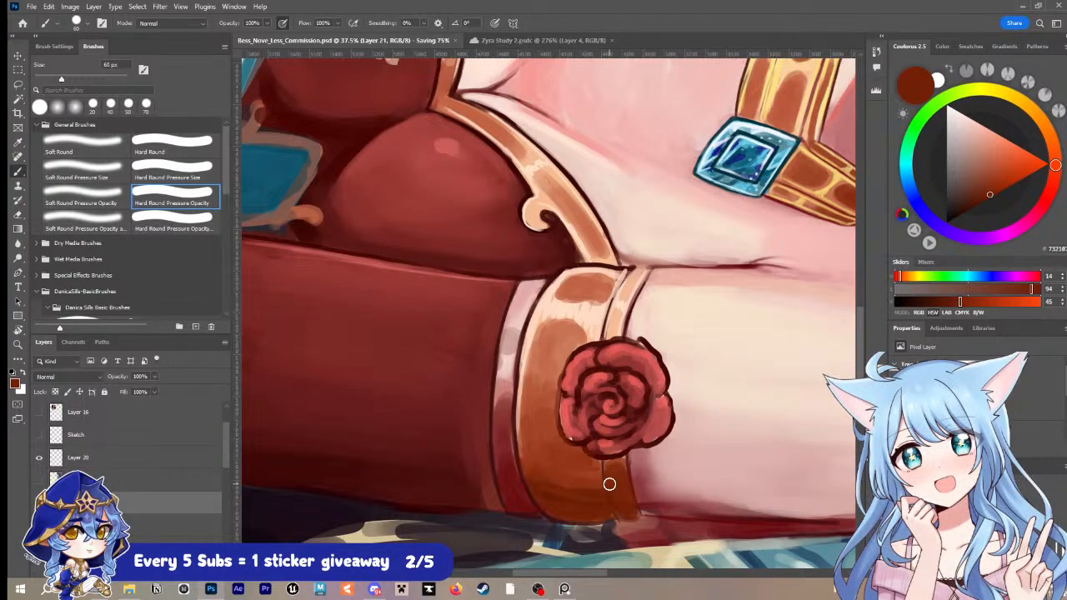
# Step: Refine the rose's outline in dark maroon at 20 px and touch up its petals with sampled reds
pyautogui.press('alt')
pyautogui.keyDown('alt'); pyautogui.click(566, 393); pyautogui.keyUp('alt')
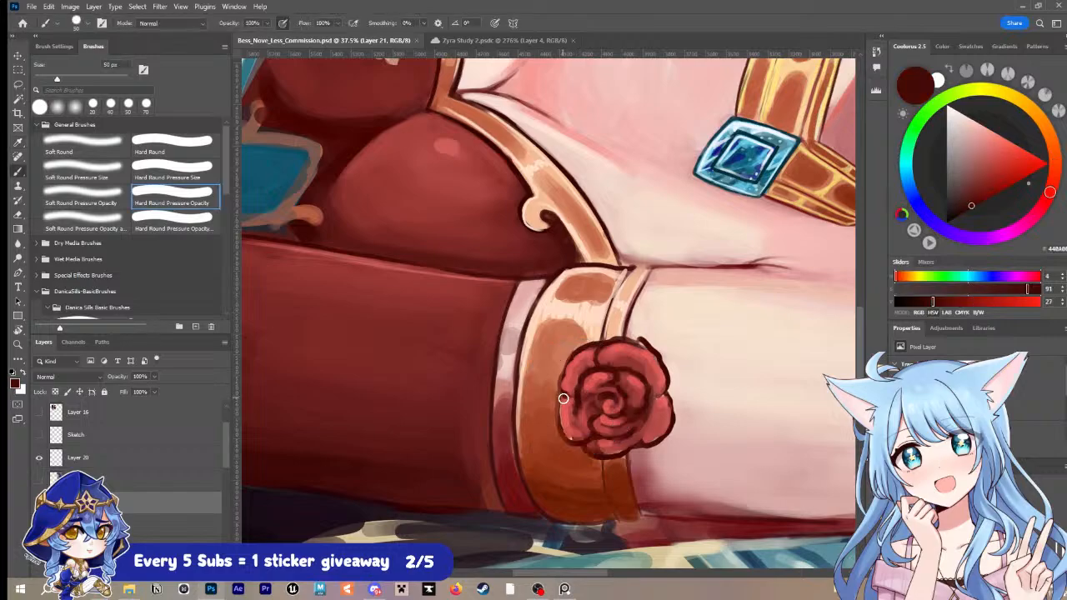
pyautogui.press('[')
pyautogui.press('[')
pyautogui.moveTo(565, 394)
pyautogui.mouseDown()
pyautogui.moveTo(558, 420)
pyautogui.moveTo(570, 442)
pyautogui.mouseUp()
pyautogui.hotkey('ctrl', 'z')
pyautogui.press('[')
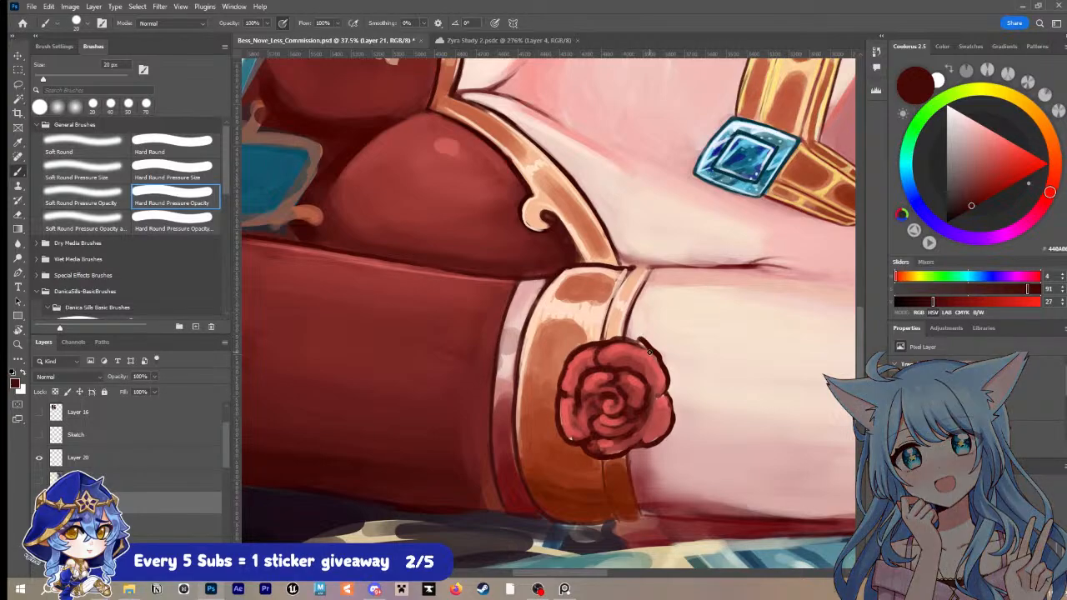
pyautogui.keyDown('alt'); pyautogui.click(571, 372); pyautogui.keyUp('alt')
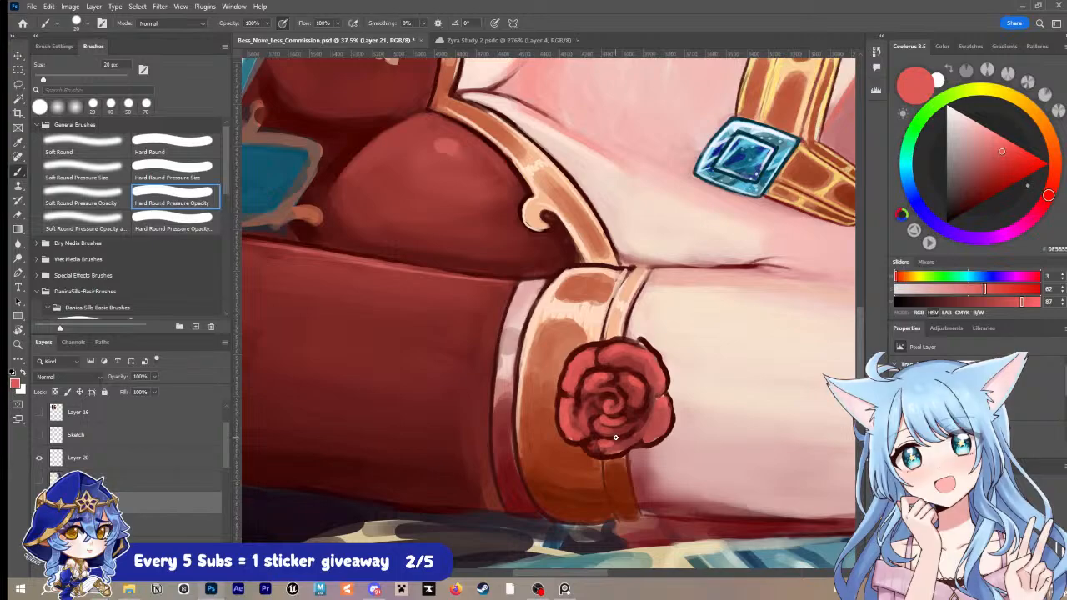
pyautogui.keyDown('alt'); pyautogui.click(580, 402); pyautogui.keyUp('alt')
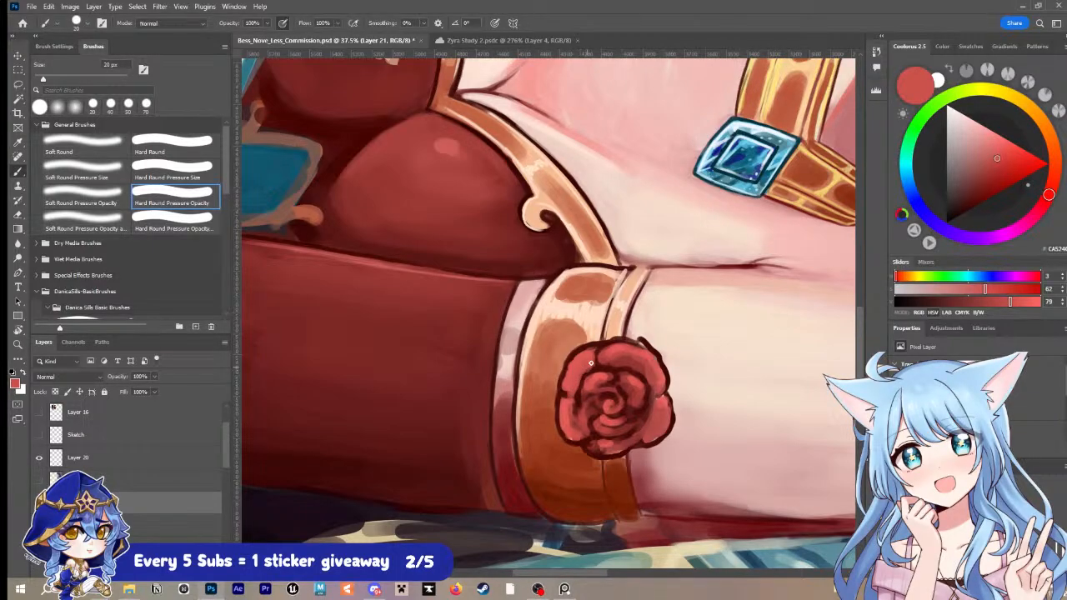
# Step: Paint brown recesses on the armband's narrow strip at 25 px and edge them with pale cream highlights using a smaller brush
pyautogui.keyDown('alt'); pyautogui.click(621, 462); pyautogui.keyUp('alt')
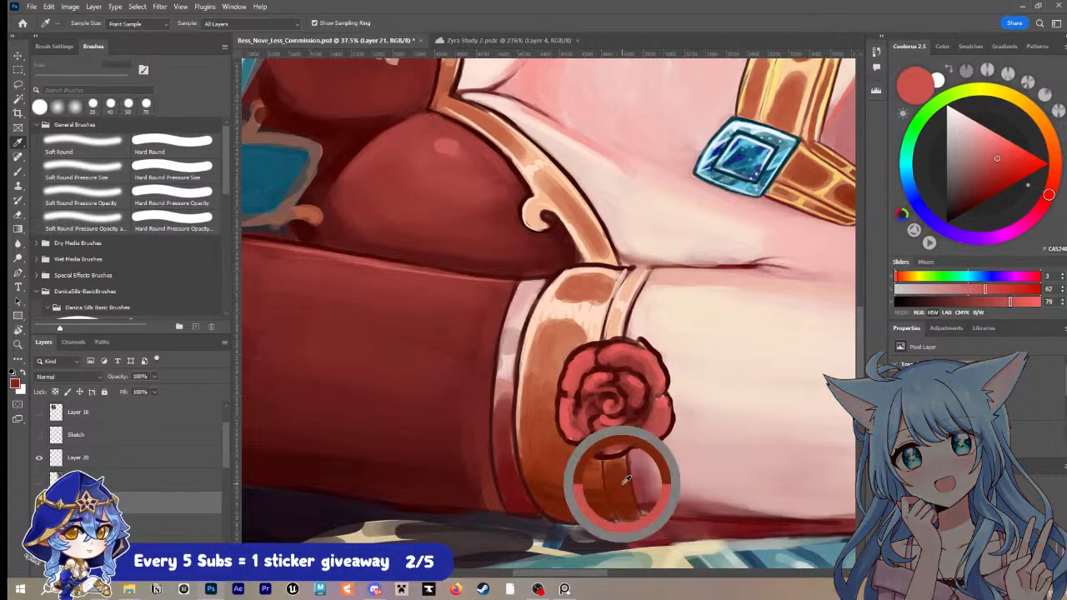
pyautogui.press(']')
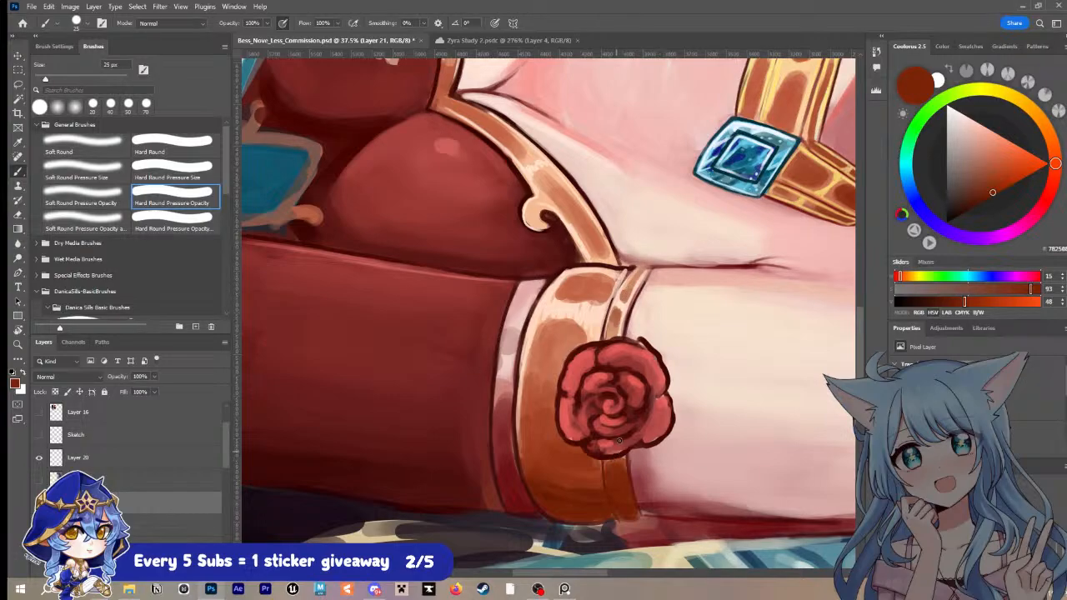
pyautogui.keyDown('alt'); pyautogui.click(583, 310); pyautogui.keyUp('alt')
pyautogui.press('[')
pyautogui.press('[')
pyautogui.press('[')
pyautogui.press('[')
pyautogui.moveTo(606, 460); pyautogui.dragTo(620, 517)
pyautogui.moveTo(623, 459)
pyautogui.mouseDown()
pyautogui.moveTo(638, 514)
pyautogui.moveTo(610, 479)
pyautogui.moveTo(622, 476)
pyautogui.moveTo(613, 500)
pyautogui.moveTo(630, 500)
pyautogui.moveTo(624, 484)
pyautogui.moveTo(609, 485)
pyautogui.moveTo(605, 456)
pyautogui.mouseUp()
# Step: Dot pale peach highlights onto the armband's lower strip and upper brown panels, reducing the brush to 7 px
pyautogui.press(']')
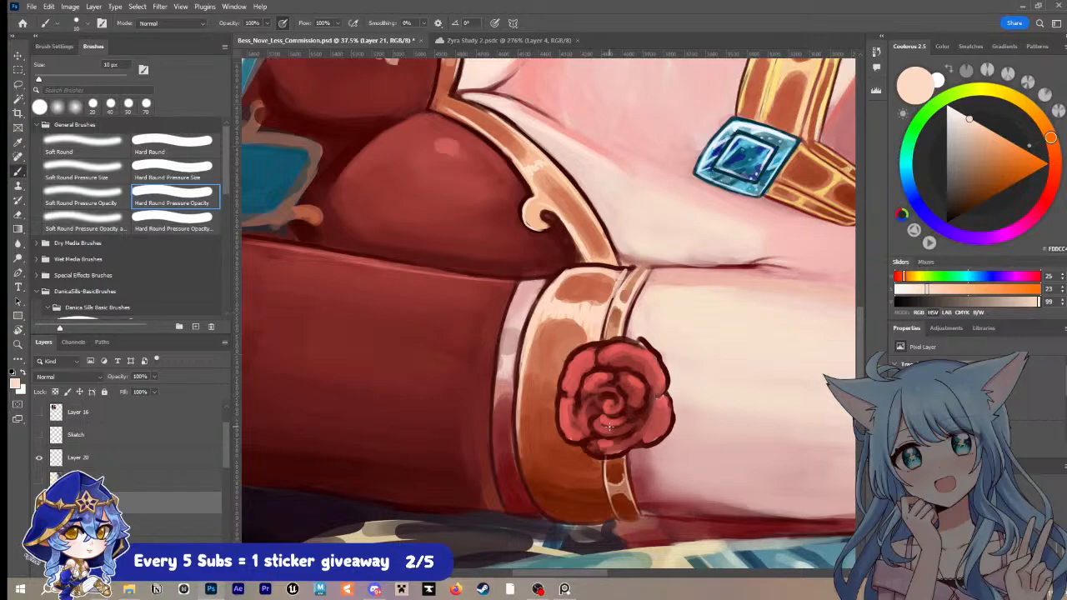
pyautogui.press('[')
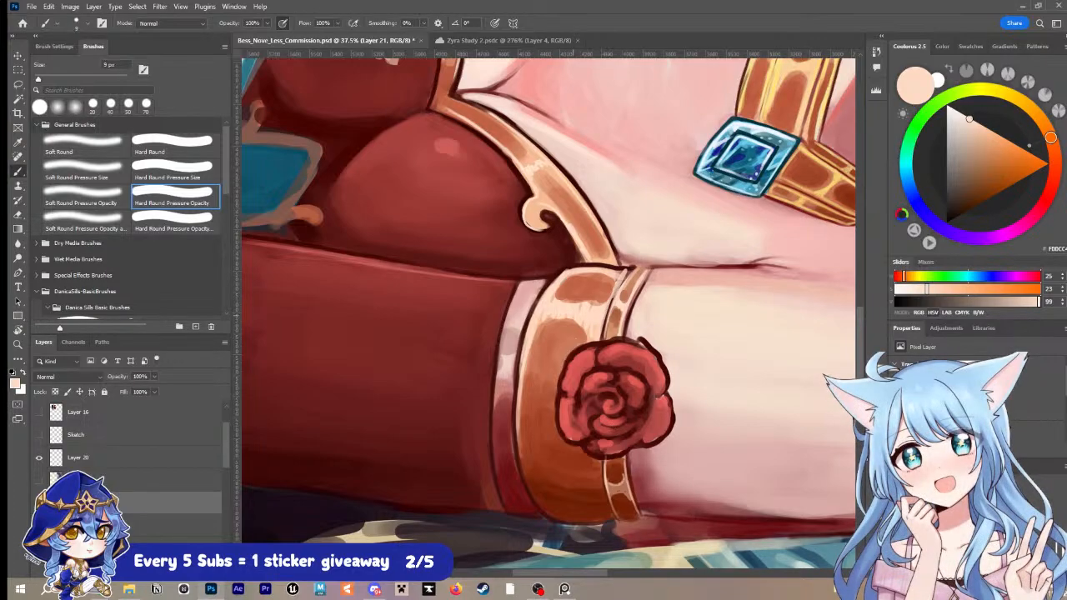
pyautogui.press('[')
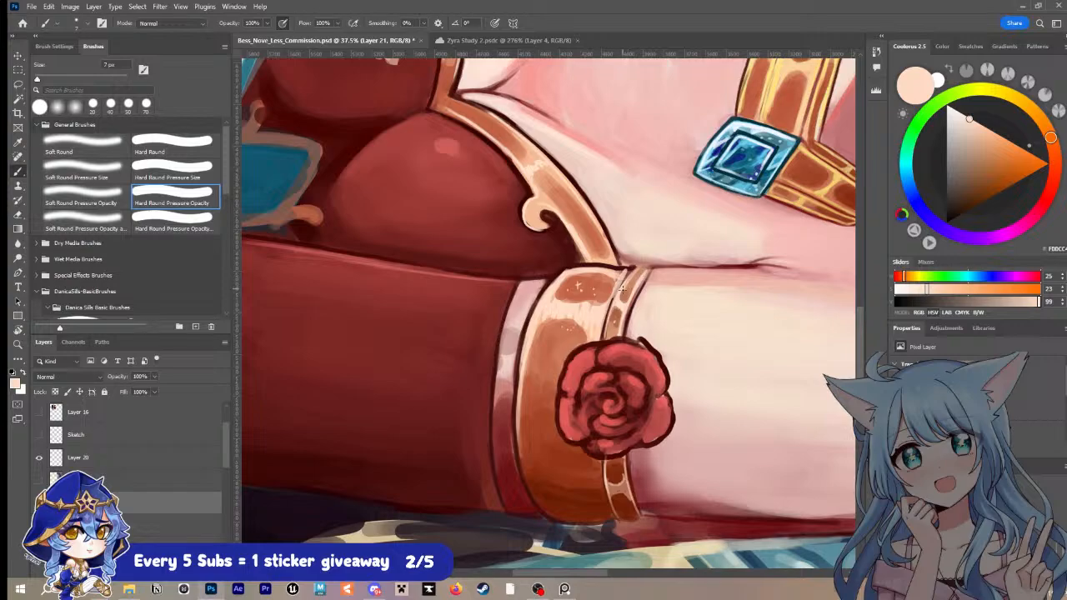
# Step: Sample dark maroon from the nearby linework and outline the upper outer edge of the armband's narrow strip
pyautogui.press('i')
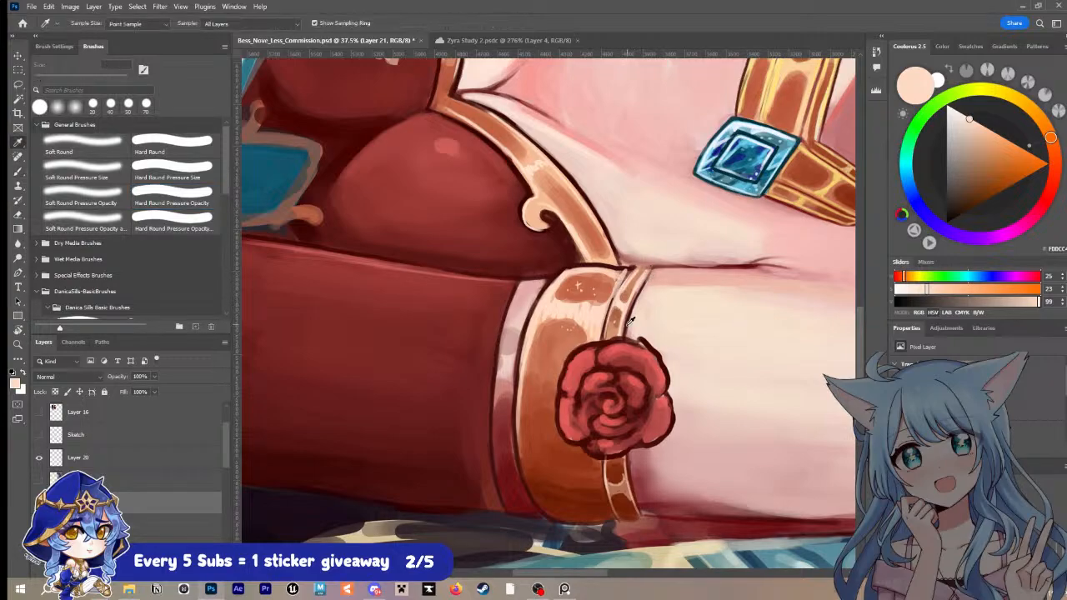
pyautogui.click(630, 321)
pyautogui.press('b')
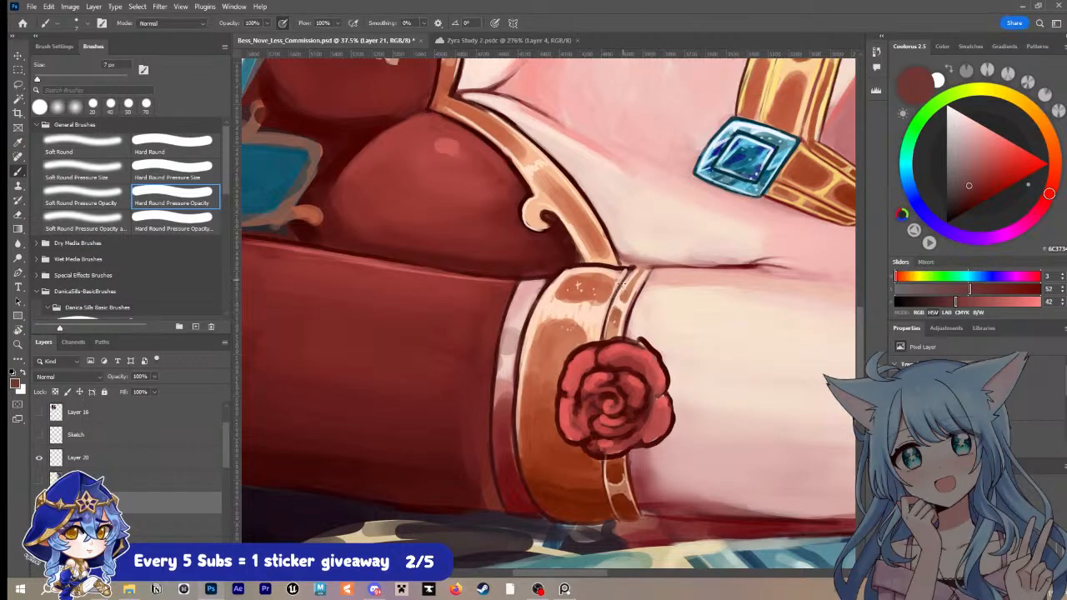
pyautogui.keyDown('alt'); pyautogui.click(630, 266); pyautogui.keyUp('alt')
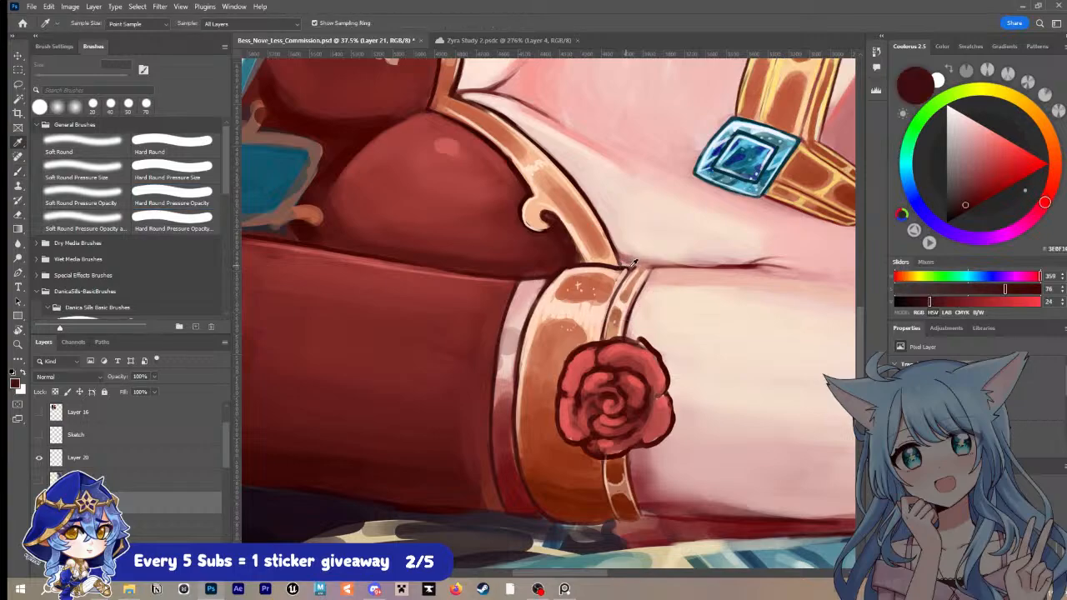
pyautogui.press(']')
pyautogui.press(']')
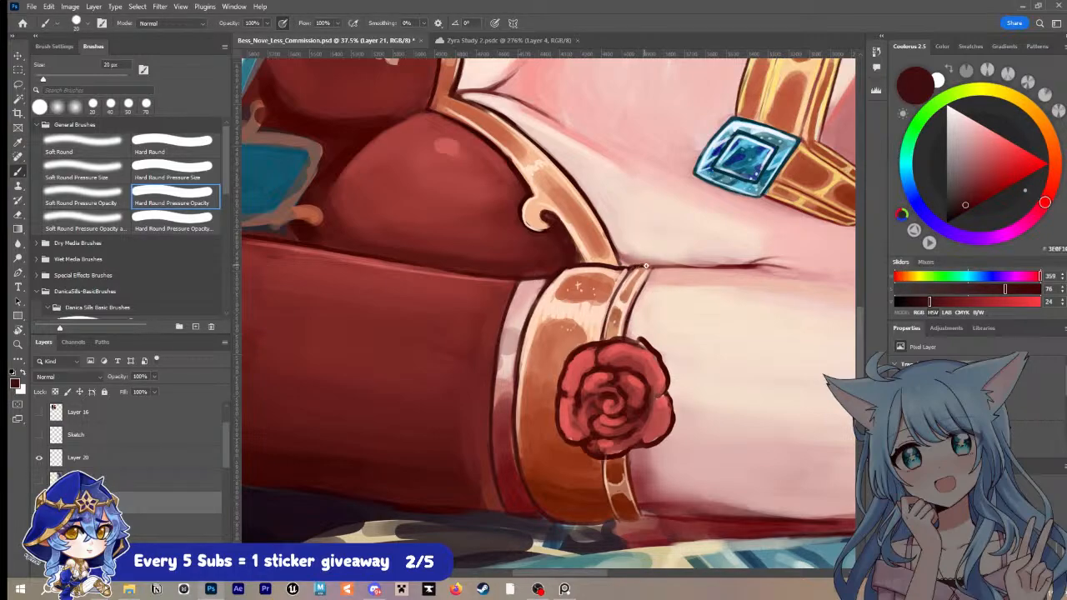
pyautogui.press('[')
pyautogui.moveTo(651, 267); pyautogui.dragTo(639, 294)
# Step: Touch up the narrow strip's recesses below the rose with sampled brown, adding muted orange accents at 10 px
pyautogui.keyDown('alt'); pyautogui.click(603, 462); pyautogui.keyUp('alt')
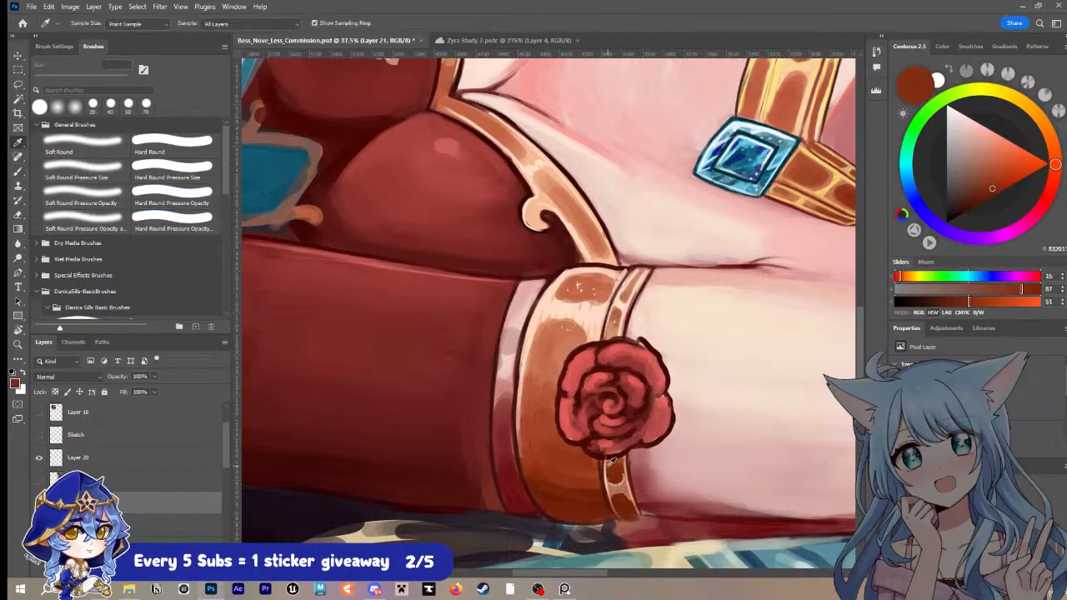
pyautogui.press(']')
pyautogui.keyDown('alt'); pyautogui.click(608, 472); pyautogui.keyUp('alt')
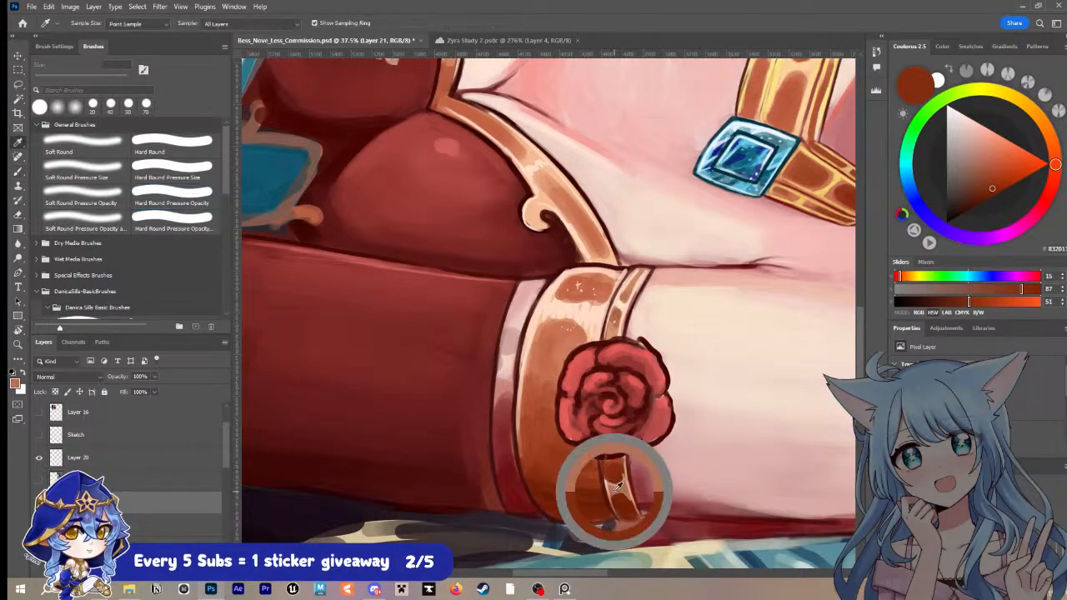
pyautogui.press('[')
pyautogui.press('[')
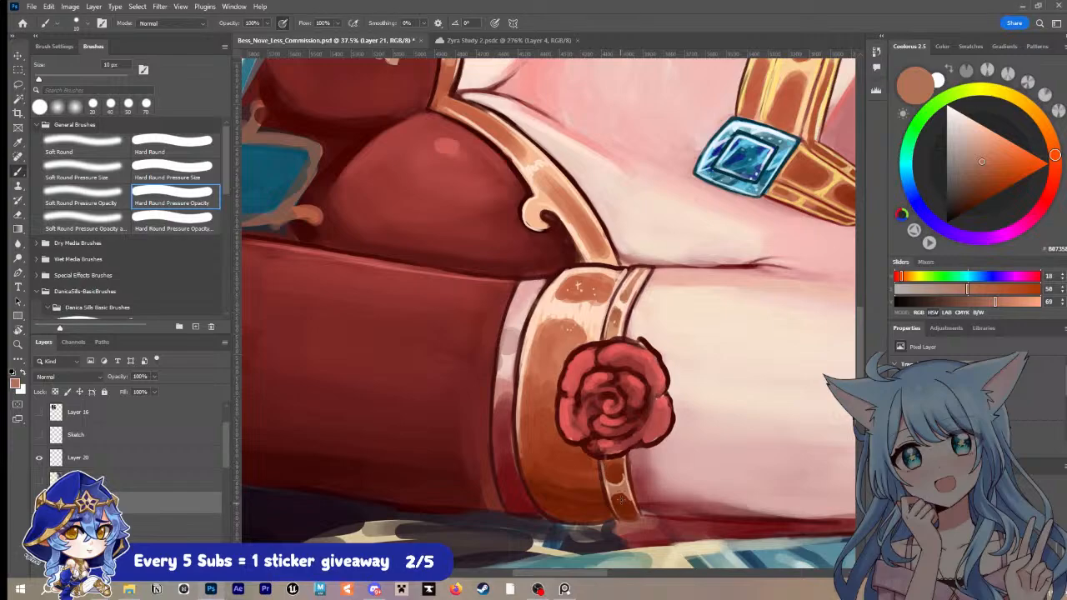
pyautogui.press(']')
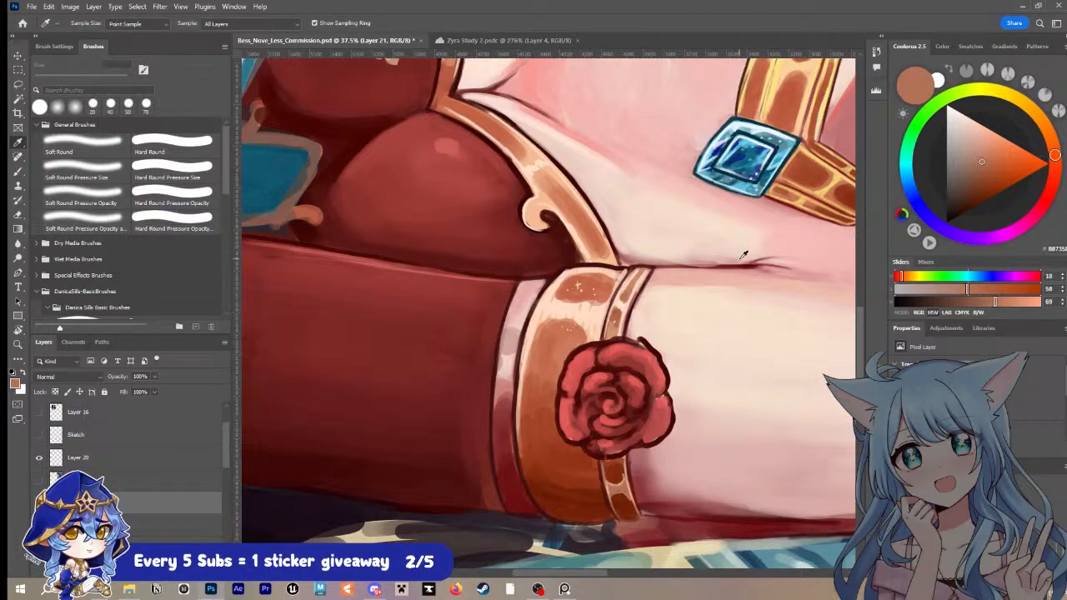
# Step: Paint the skin edge beside the strip below the rose with sampled dusky pink at 20 px
pyautogui.keyDown('alt'); pyautogui.click(634, 461); pyautogui.keyUp('alt')
pyautogui.press(']')
pyautogui.moveTo(631, 456); pyautogui.dragTo(647, 498)
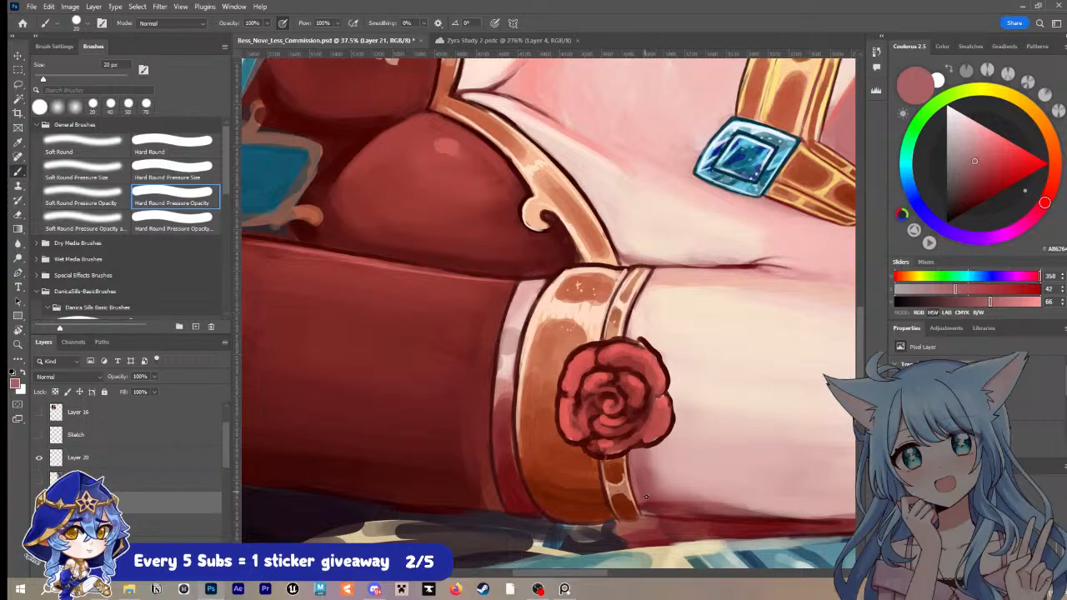
pyautogui.press(']')
# Step: Smooth the pale upper part of the sleeve's pink cuff band with sampled pinks at 25 to 30 px
pyautogui.keyDown('alt'); pyautogui.click(584, 505); pyautogui.keyUp('alt')
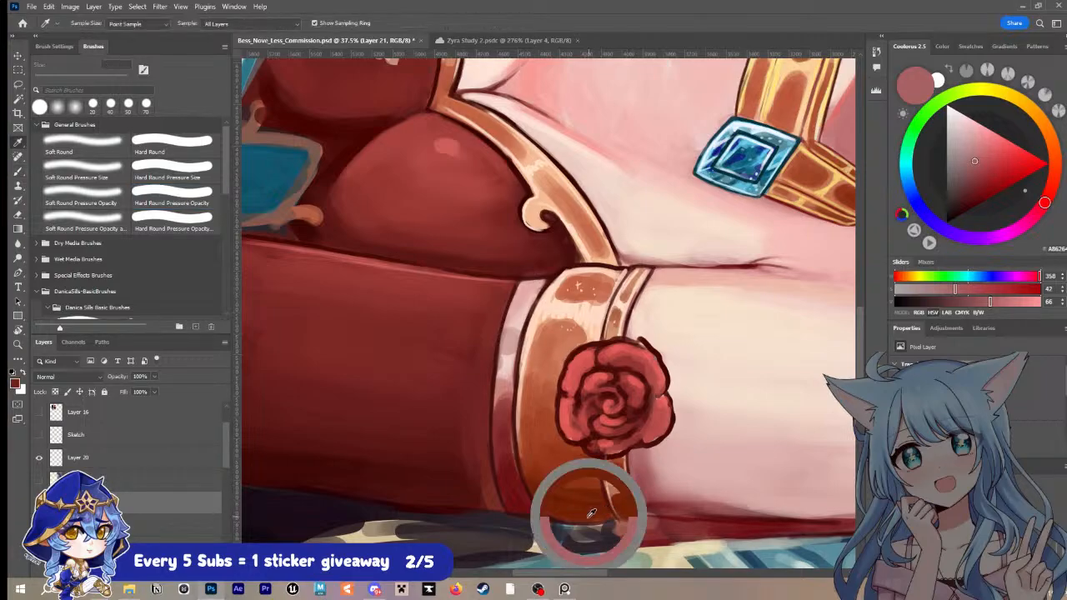
pyautogui.keyDown('alt'); pyautogui.click(510, 347); pyautogui.keyUp('alt')
pyautogui.moveTo(502, 364)
pyautogui.mouseDown()
pyautogui.moveTo(507, 326)
pyautogui.moveTo(501, 368)
pyautogui.mouseUp()
pyautogui.keyDown('alt'); pyautogui.click(645, 118); pyautogui.keyUp('alt')
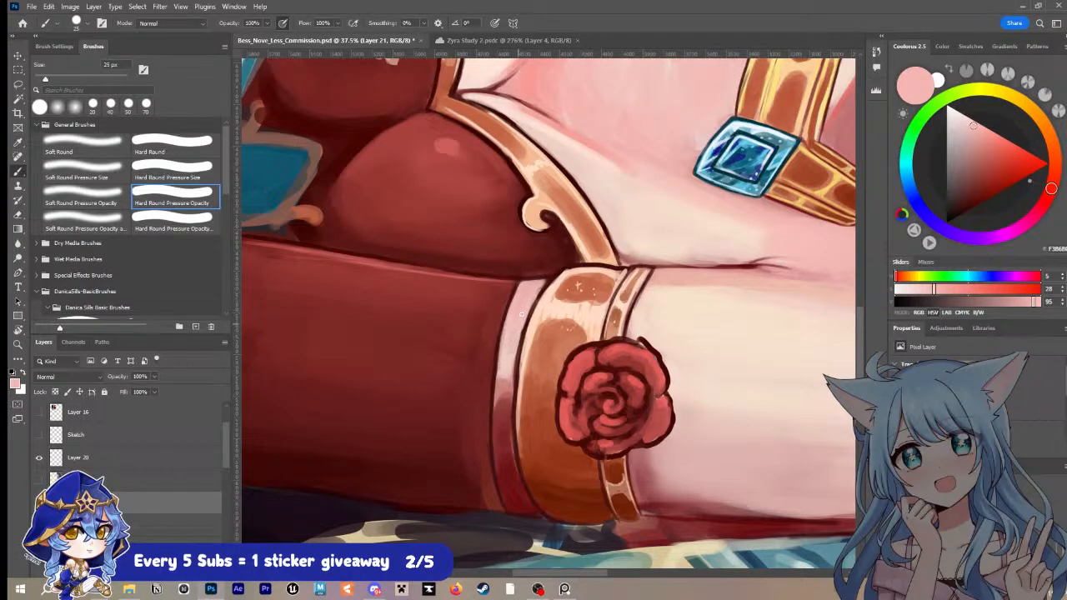
pyautogui.keyDown('alt'); pyautogui.click(506, 385); pyautogui.keyUp('alt')
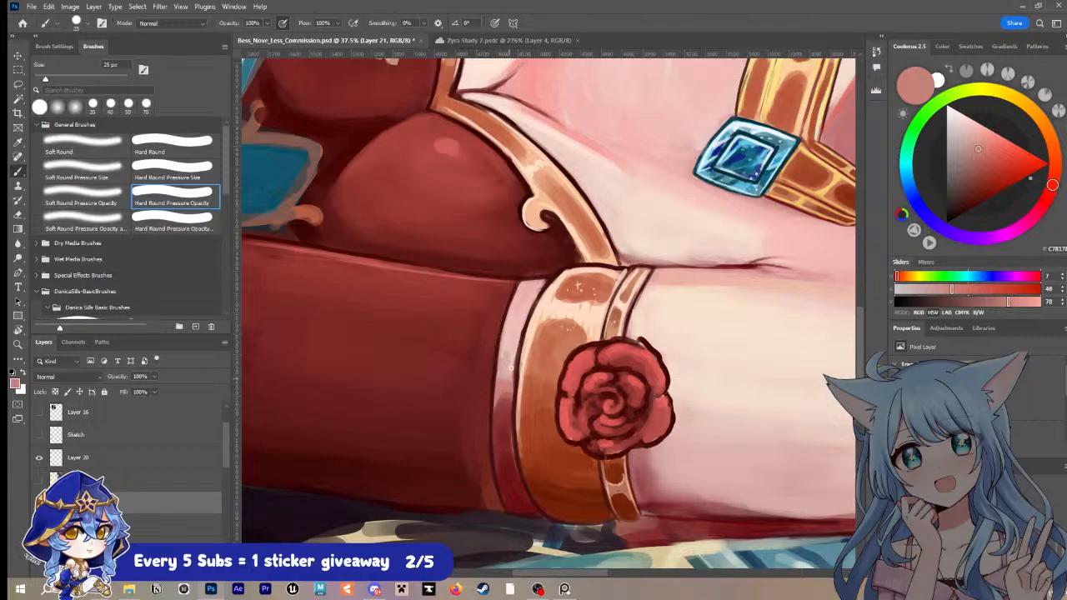
pyautogui.keyDown('alt'); pyautogui.click(508, 388); pyautogui.keyUp('alt')
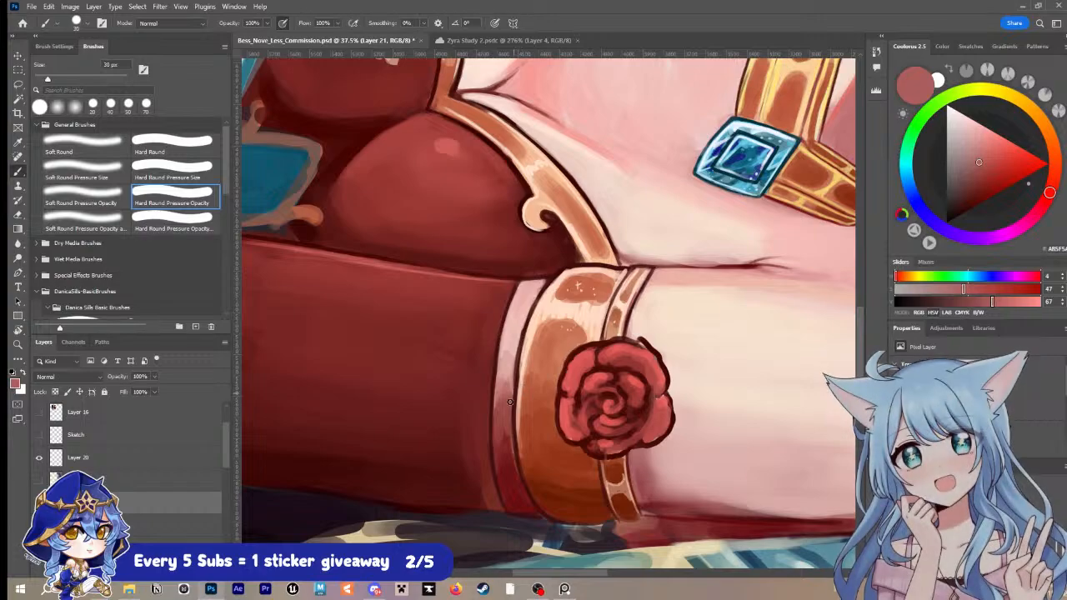
# Step: Blend the cuff band's pale pink into its dark red lower end with sampled midtones, enlarging the brush to 50 px
pyautogui.keyDown('alt'); pyautogui.click(505, 403); pyautogui.keyUp('alt')
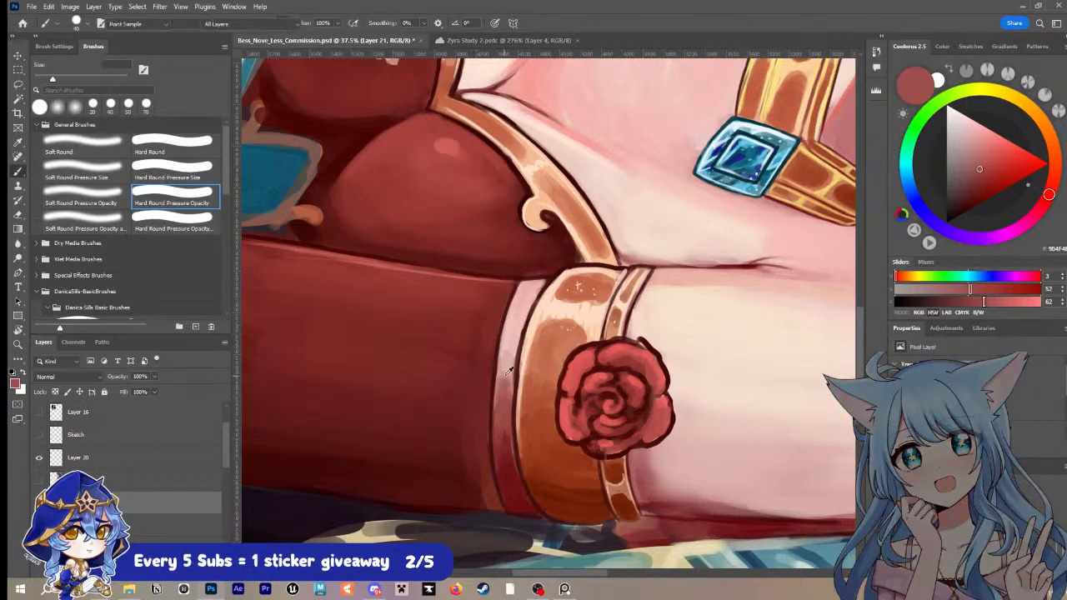
pyautogui.keyDown('alt'); pyautogui.click(505, 372); pyautogui.keyUp('alt')
pyautogui.moveTo(503, 387); pyautogui.dragTo(503, 442)
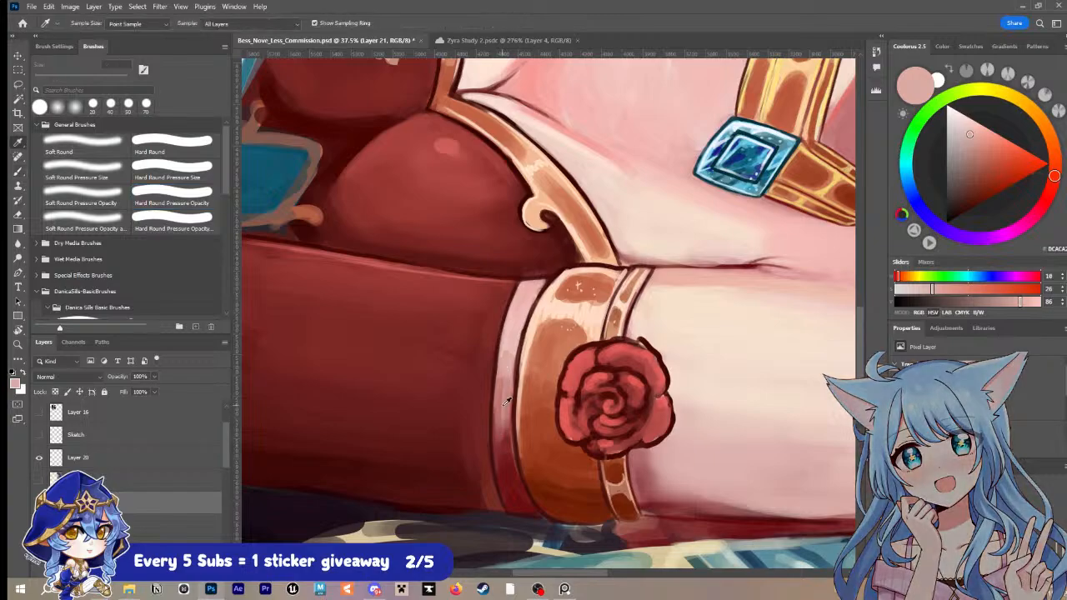
pyautogui.keyDown('alt'); pyautogui.click(503, 433); pyautogui.keyUp('alt')
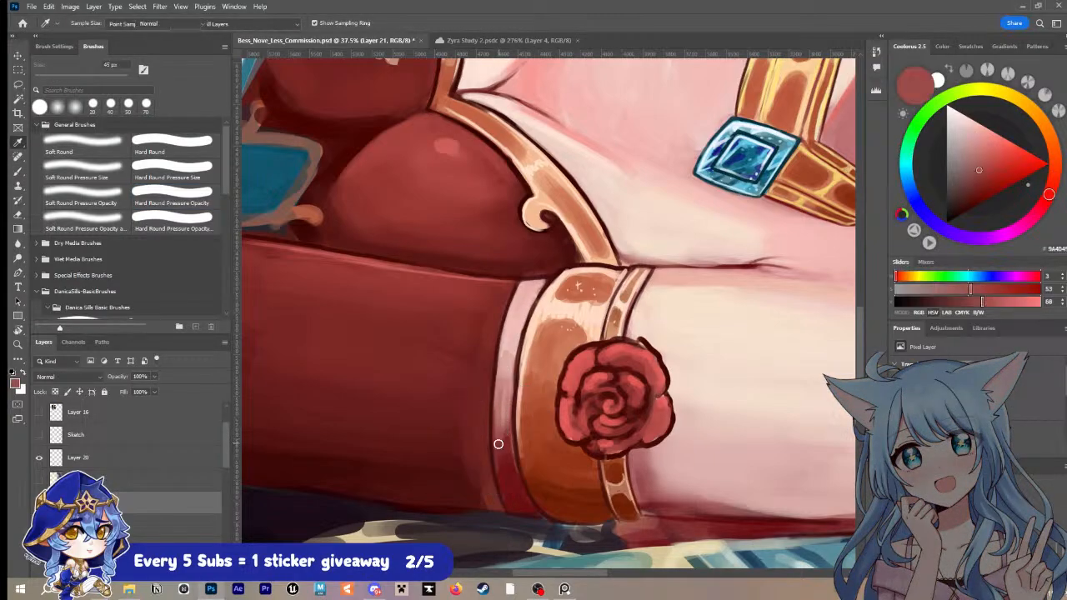
pyautogui.moveTo(507, 394)
pyautogui.mouseDown()
pyautogui.moveTo(498, 424)
pyautogui.moveTo(504, 394)
pyautogui.mouseUp()
pyautogui.keyDown('alt'); pyautogui.click(506, 369); pyautogui.keyUp('alt')
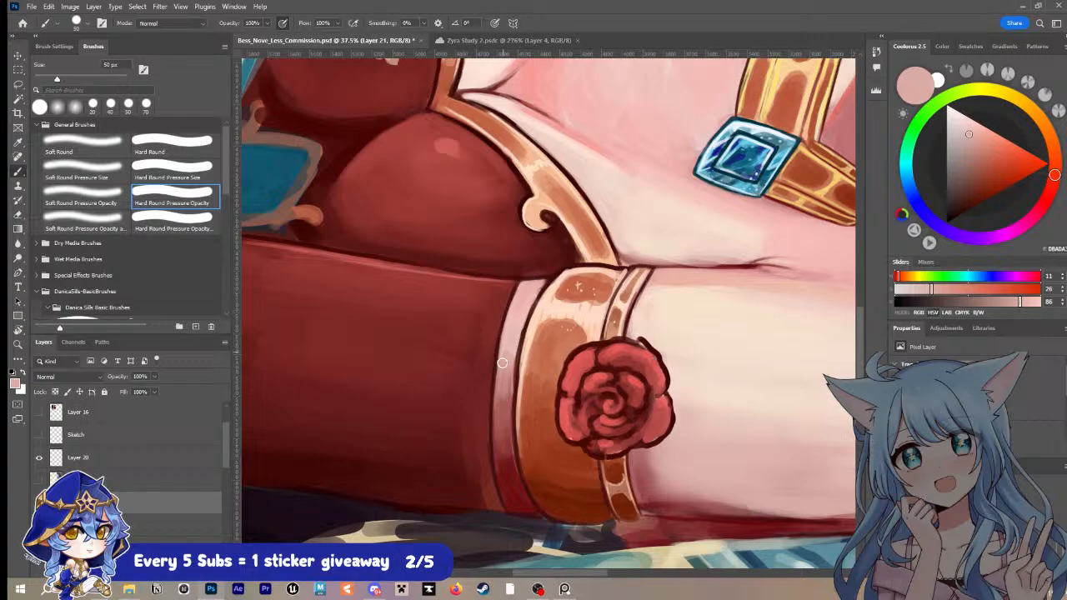
pyautogui.keyDown('alt'); pyautogui.click(500, 427); pyautogui.keyUp('alt')
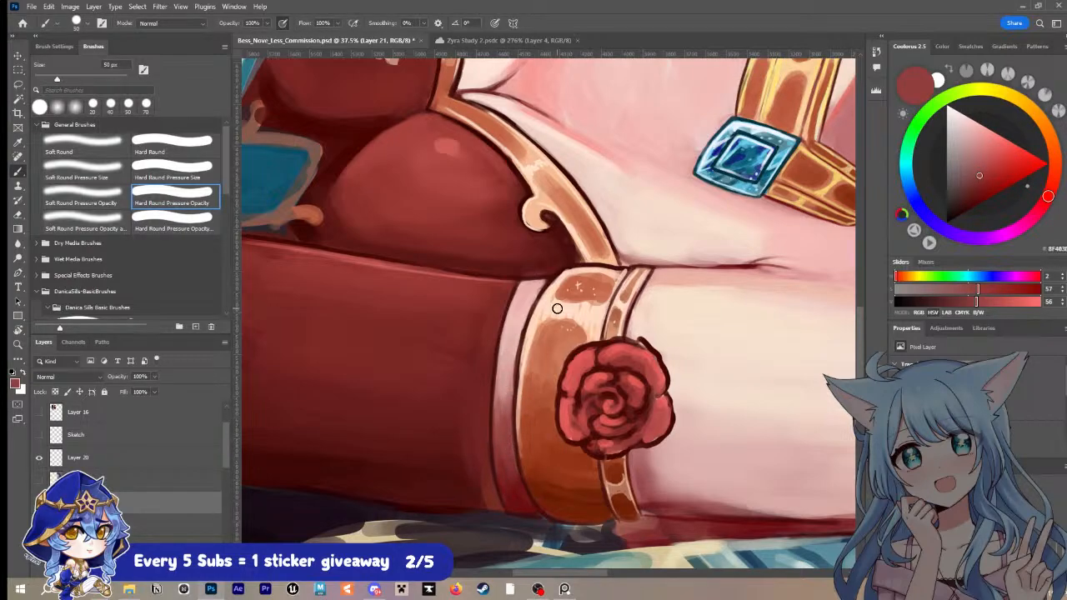
pyautogui.keyDown('alt'); pyautogui.click(500, 381); pyautogui.keyUp('alt')
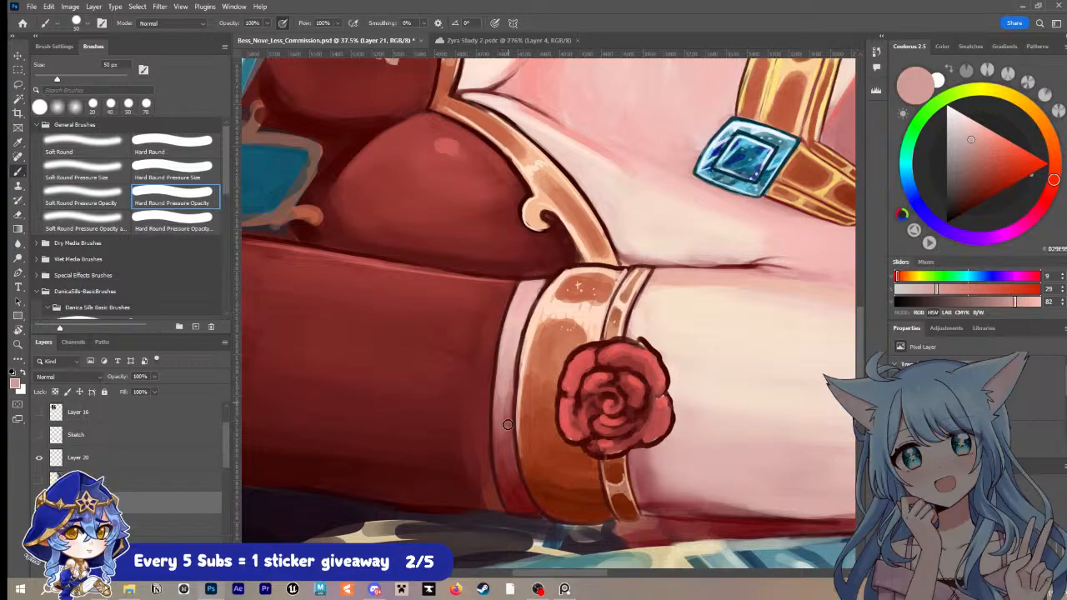
pyautogui.keyDown('alt'); pyautogui.click(506, 423); pyautogui.keyUp('alt')
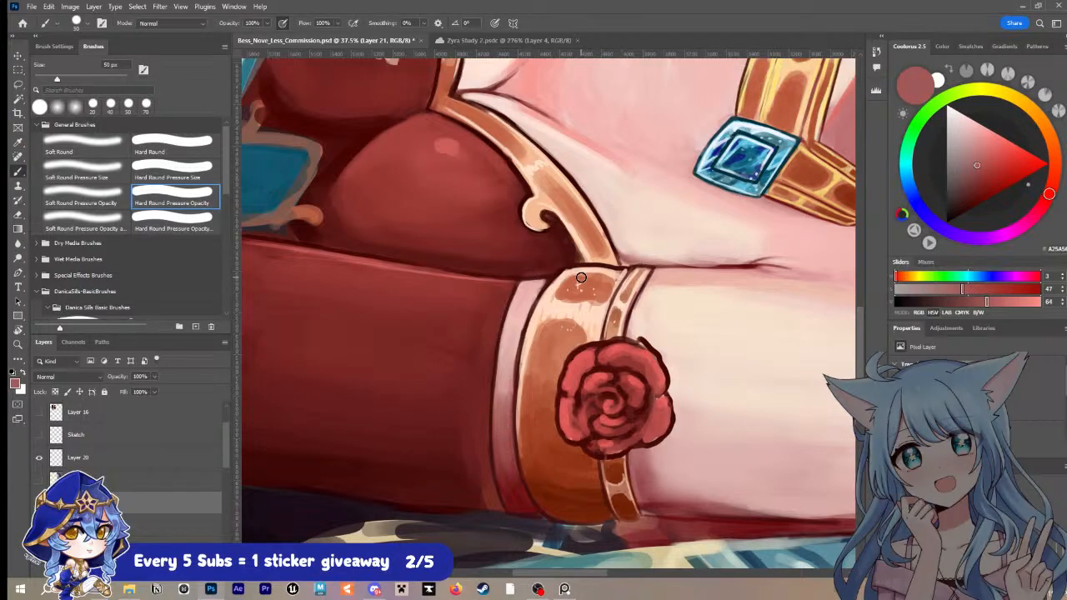
# Step: Soften the pink shading on the arm's underside beside the rose with sampled skin tones and a larger brush
pyautogui.keyDown('alt'); pyautogui.click(648, 467); pyautogui.keyUp('alt')
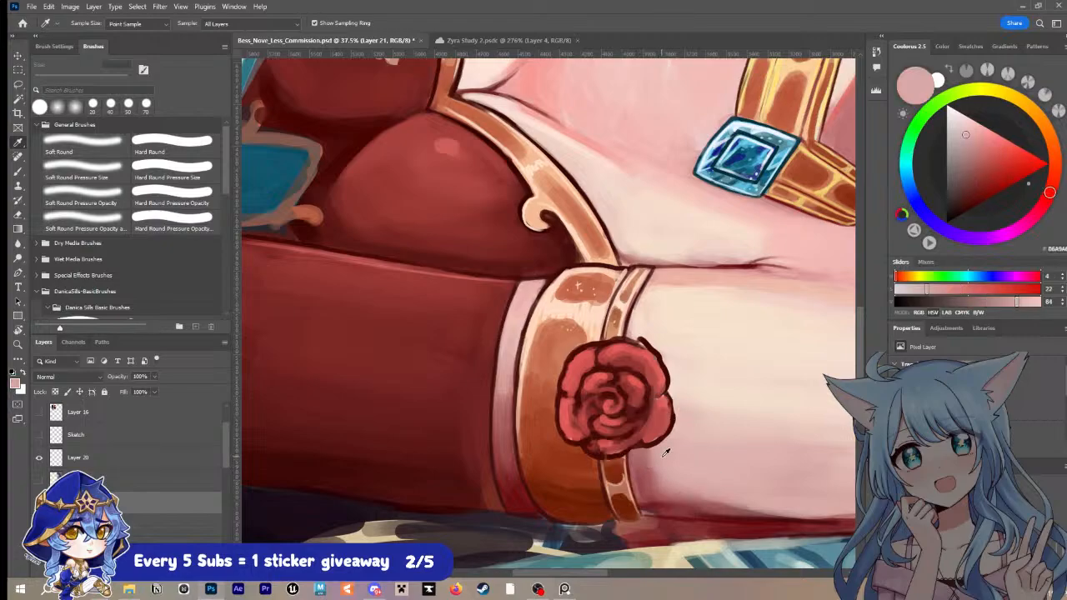
pyautogui.press(']')
pyautogui.press(']')
pyautogui.moveTo(650, 450)
pyautogui.mouseDown()
pyautogui.moveTo(664, 492)
pyautogui.moveTo(645, 490)
pyautogui.moveTo(736, 470)
pyautogui.moveTo(743, 436)
pyautogui.moveTo(684, 449)
pyautogui.moveTo(644, 480)
pyautogui.moveTo(653, 466)
pyautogui.moveTo(674, 478)
pyautogui.moveTo(668, 493)
pyautogui.moveTo(724, 492)
pyautogui.moveTo(650, 499)
pyautogui.moveTo(693, 495)
pyautogui.moveTo(642, 491)
pyautogui.moveTo(640, 481)
pyautogui.moveTo(730, 492)
pyautogui.mouseUp()
pyautogui.press(']')
pyautogui.keyDown('alt'); pyautogui.click(642, 493); pyautogui.keyUp('alt')
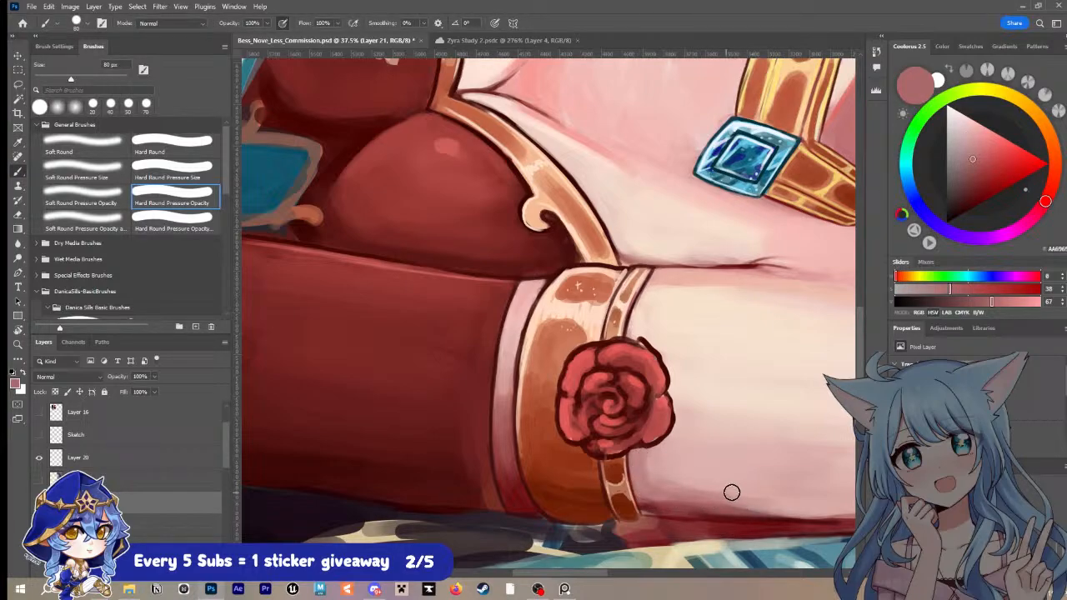
pyautogui.keyDown('alt'); pyautogui.click(654, 476); pyautogui.keyUp('alt')
pyautogui.press('alt')
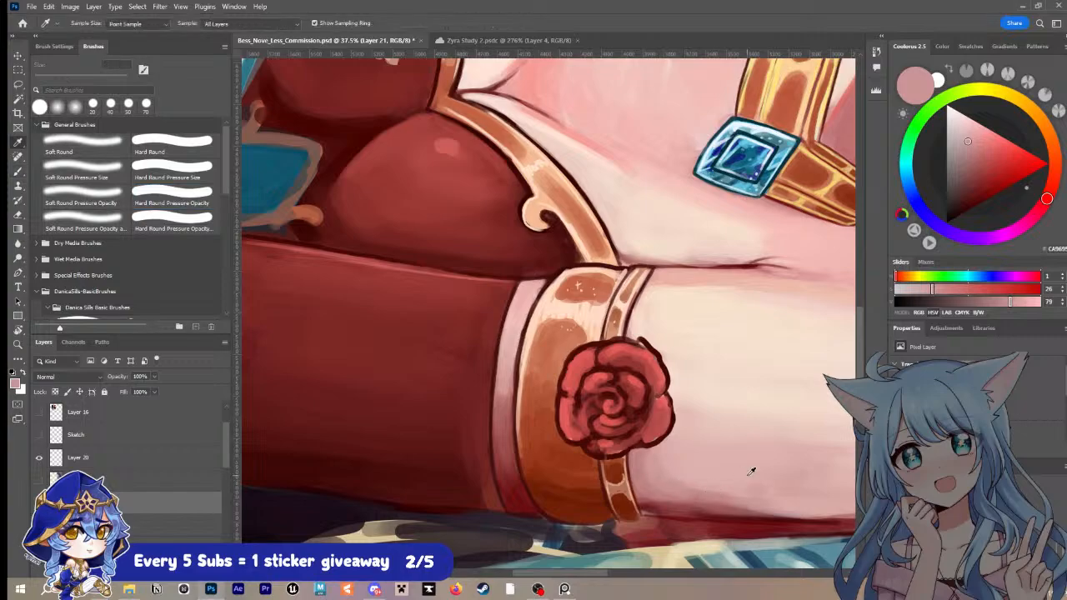
# Step: Touch up the rose with sampled reds and line its petal edges with light pink highlights at 8 px
pyautogui.keyDown('alt'); pyautogui.click(652, 350); pyautogui.keyUp('alt')
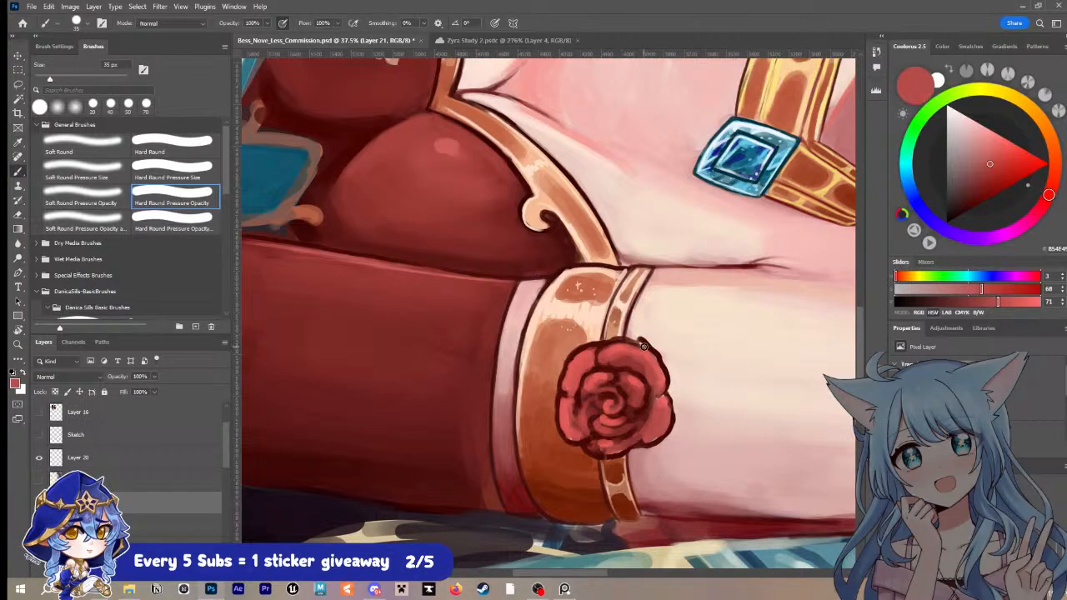
pyautogui.keyDown('alt'); pyautogui.click(582, 354); pyautogui.keyUp('alt')
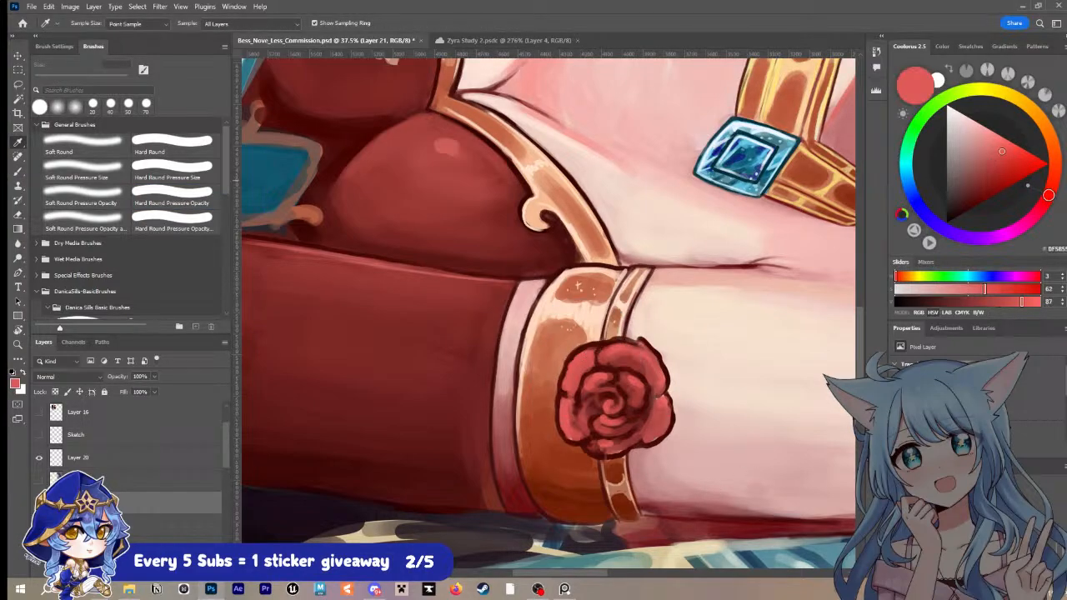
pyautogui.press('[')
pyautogui.press('[')
pyautogui.press('[')
pyautogui.press('[')
pyautogui.press('[')
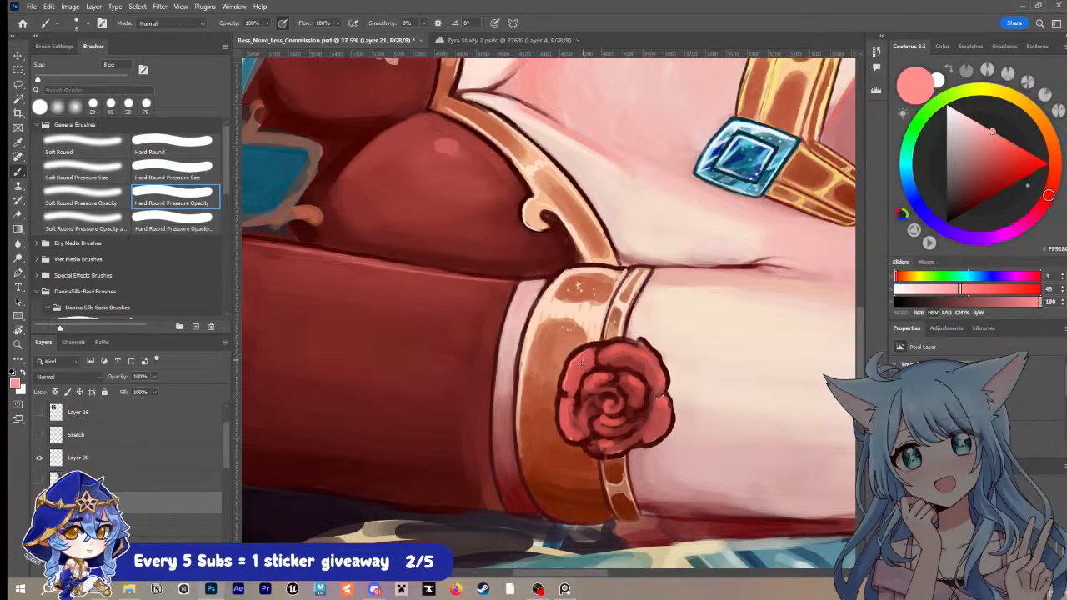
pyautogui.moveTo(562, 409); pyautogui.dragTo(571, 440)
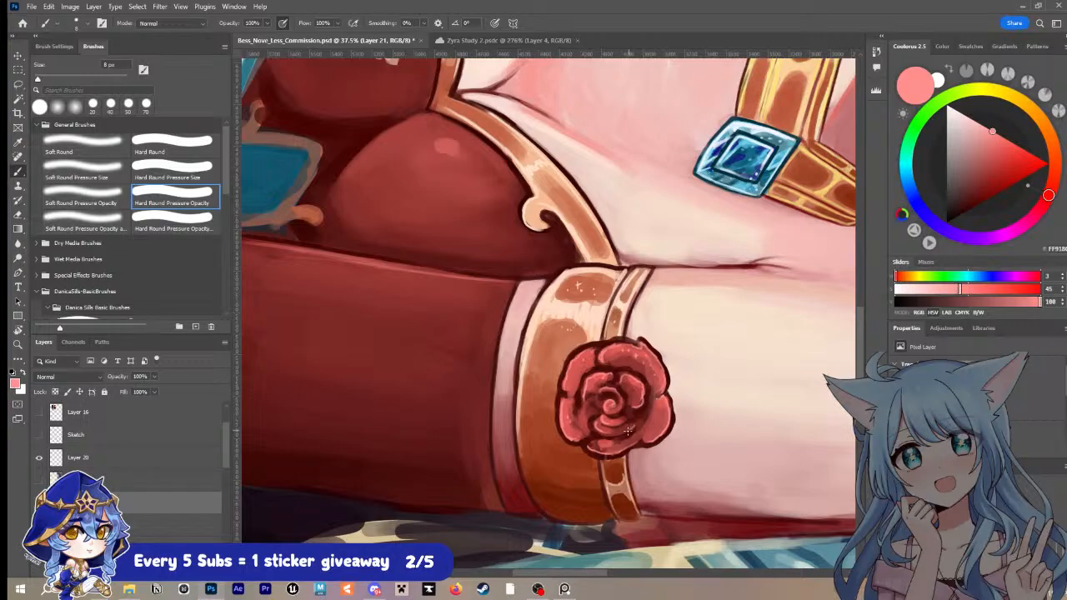
# Step: Deepen the rose's inner recesses with sampled maroon at 15 px and touch up its petals with red at 20 px
pyautogui.keyDown('alt'); pyautogui.click(591, 402); pyautogui.keyUp('alt')
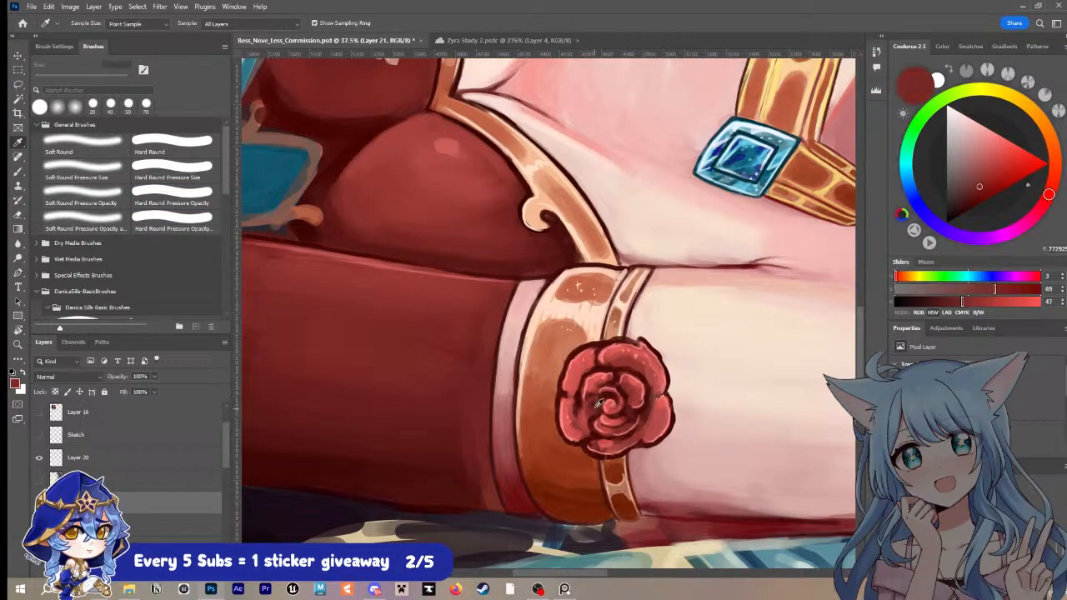
pyautogui.press(']')
pyautogui.press(']')
pyautogui.press(']')
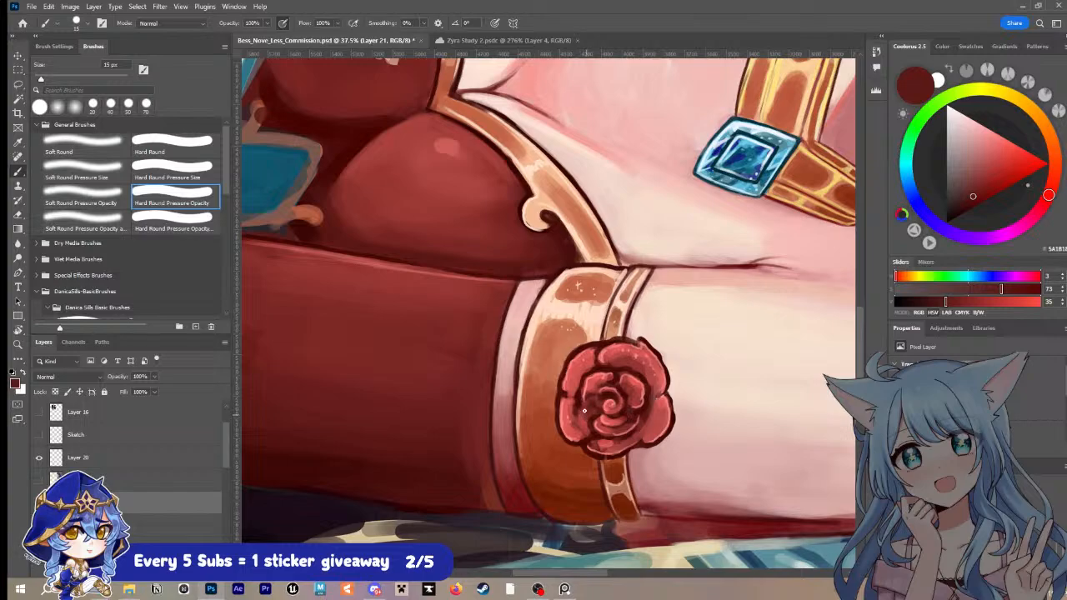
pyautogui.keyDown('alt'); pyautogui.click(575, 403); pyautogui.keyUp('alt')
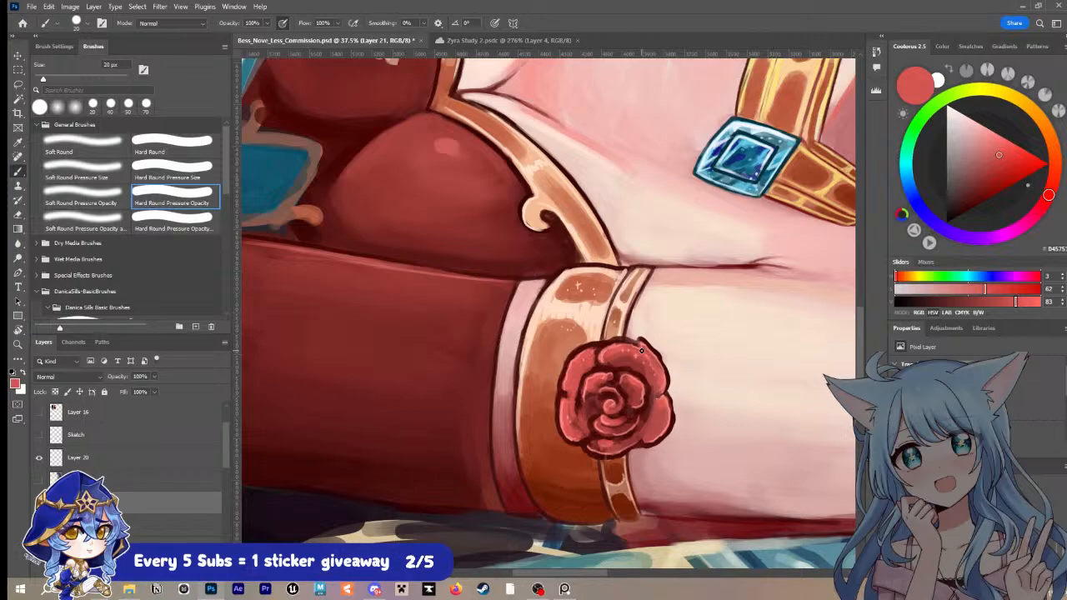
# Step: Save the document and rotate the canvas to 40° to review the face, bodice and finished armband together
pyautogui.hotkey('ctrl', 's')
pyautogui.press('r')
pyautogui.scroll(-5, 705, 440)
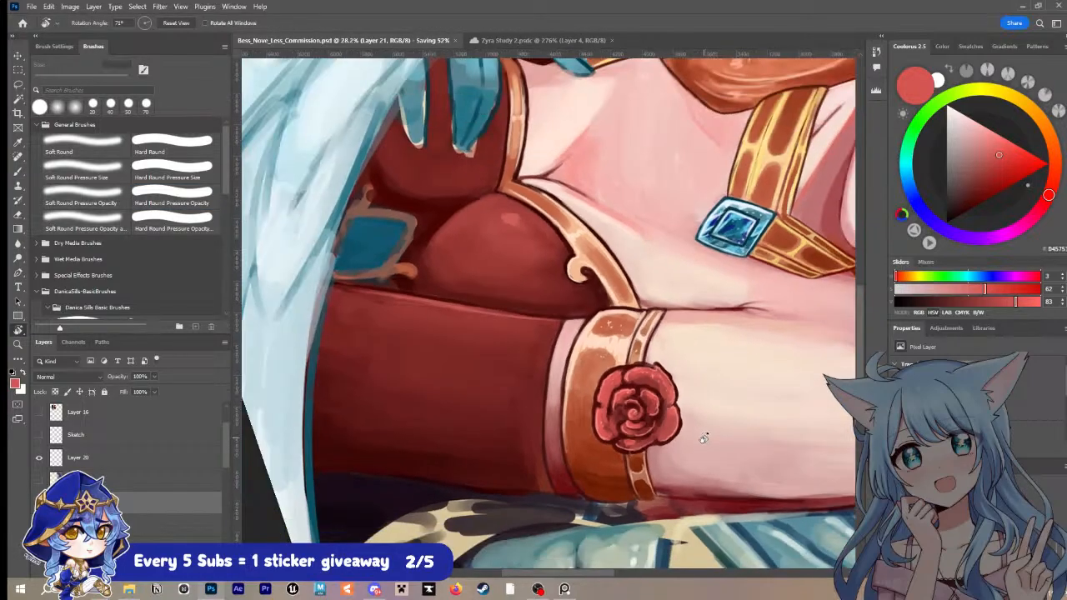
pyautogui.moveTo(704, 440); pyautogui.dragTo(723, 385)
pyautogui.scroll(2, 678, 427)
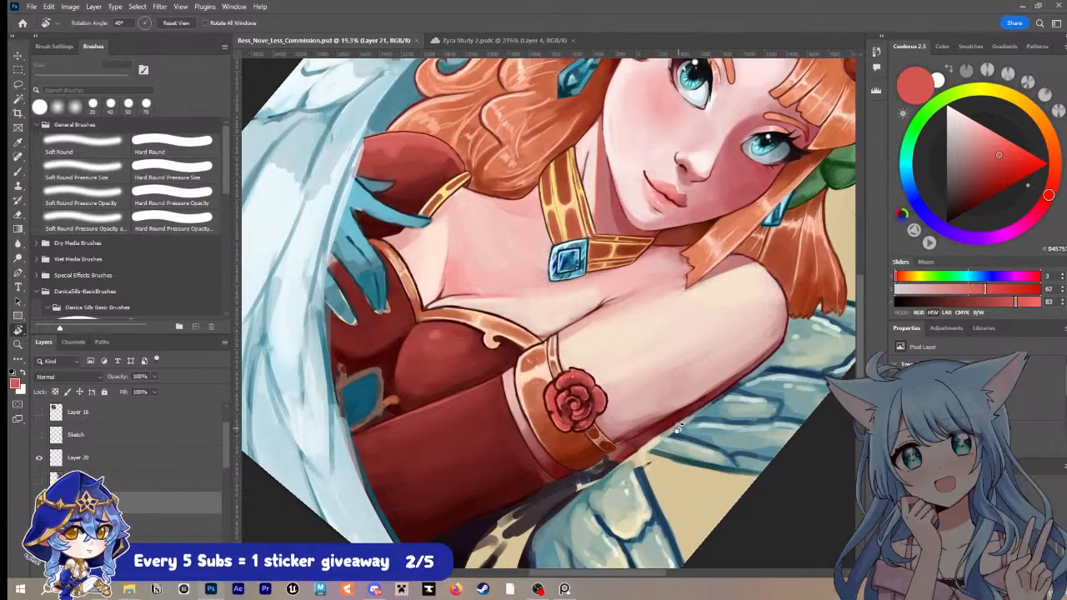
# Step: Paint sampled pale cream highlights on the armband's lower panels at 15 px, save, and dot fine speckles along the band with a smaller brush
pyautogui.press('b')
pyautogui.keyDown('alt'); pyautogui.click(541, 373); pyautogui.keyUp('alt')
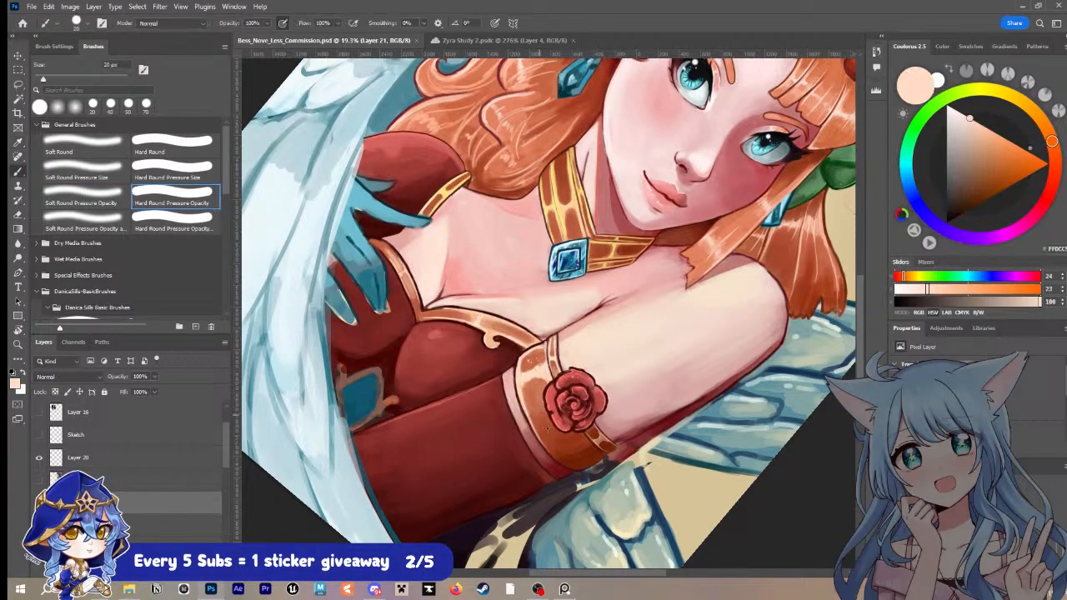
pyautogui.moveTo(546, 445)
pyautogui.mouseDown()
pyautogui.moveTo(580, 471)
pyautogui.moveTo(551, 452)
pyautogui.moveTo(564, 457)
pyautogui.moveTo(576, 436)
pyautogui.moveTo(581, 459)
pyautogui.moveTo(572, 467)
pyautogui.moveTo(600, 454)
pyautogui.moveTo(573, 470)
pyautogui.mouseUp()
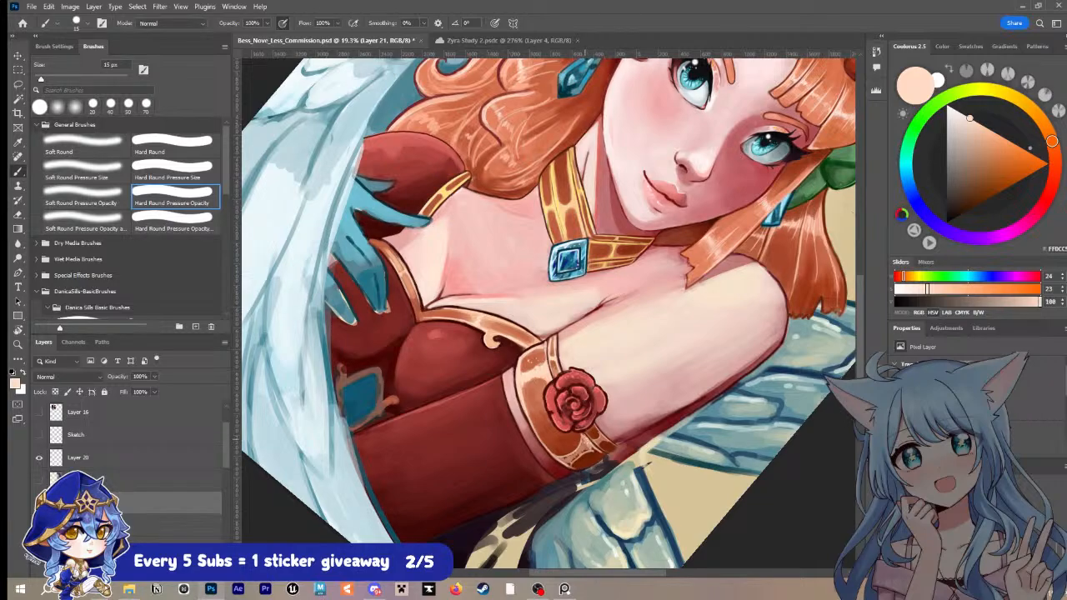
pyautogui.moveTo(582, 443)
pyautogui.mouseDown()
pyautogui.moveTo(565, 464)
pyautogui.moveTo(599, 461)
pyautogui.mouseUp()
pyautogui.moveTo(596, 443); pyautogui.dragTo(614, 447)
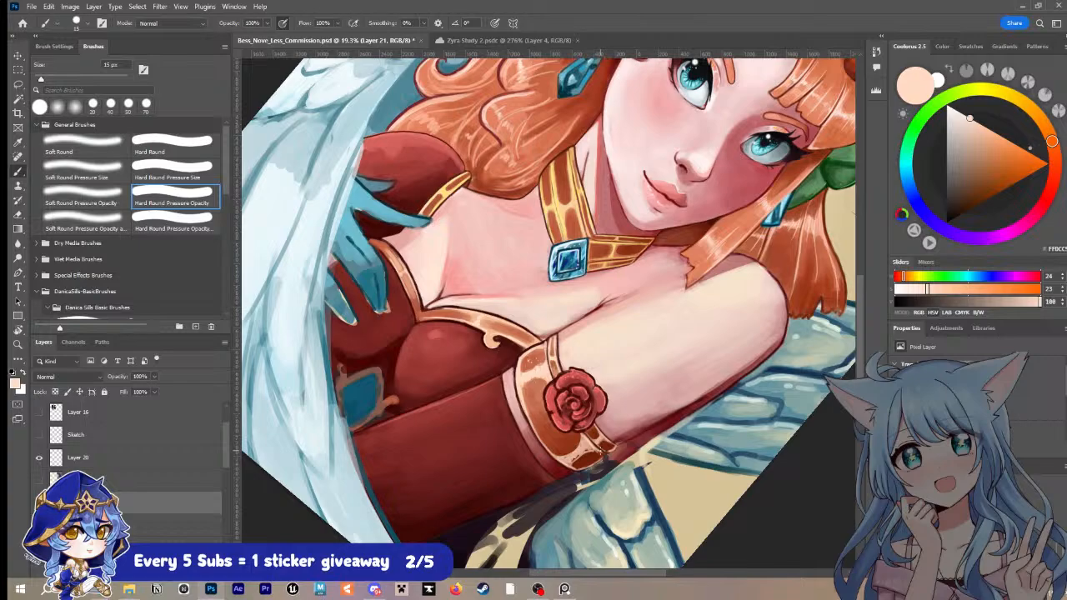
pyautogui.hotkey('ctrl', 's')
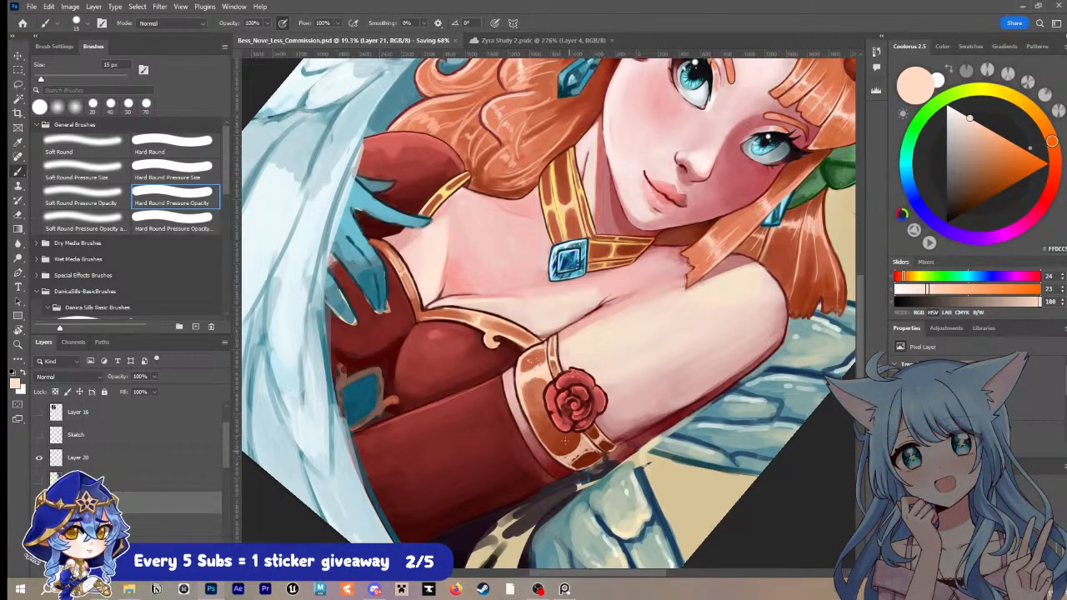
pyautogui.press(']')
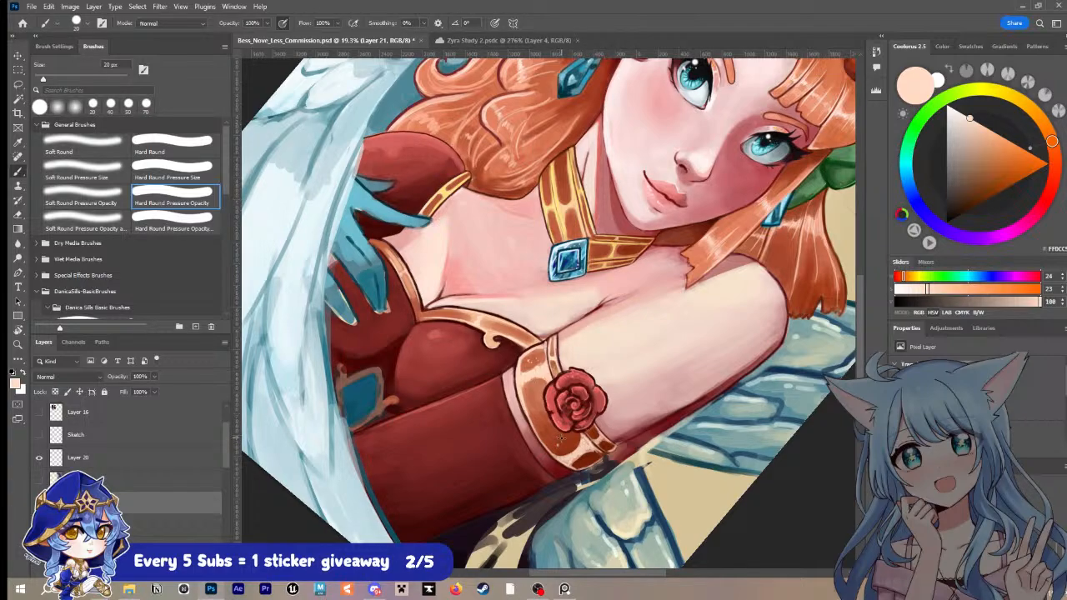
pyautogui.press('[')
pyautogui.press('[')
# Step: Highlight the pink edge of the sleeve cuff below the armband with sampled pinks lightened to pale pink, starting at 9 px, and save
pyautogui.press('i')
pyautogui.click(488, 390)
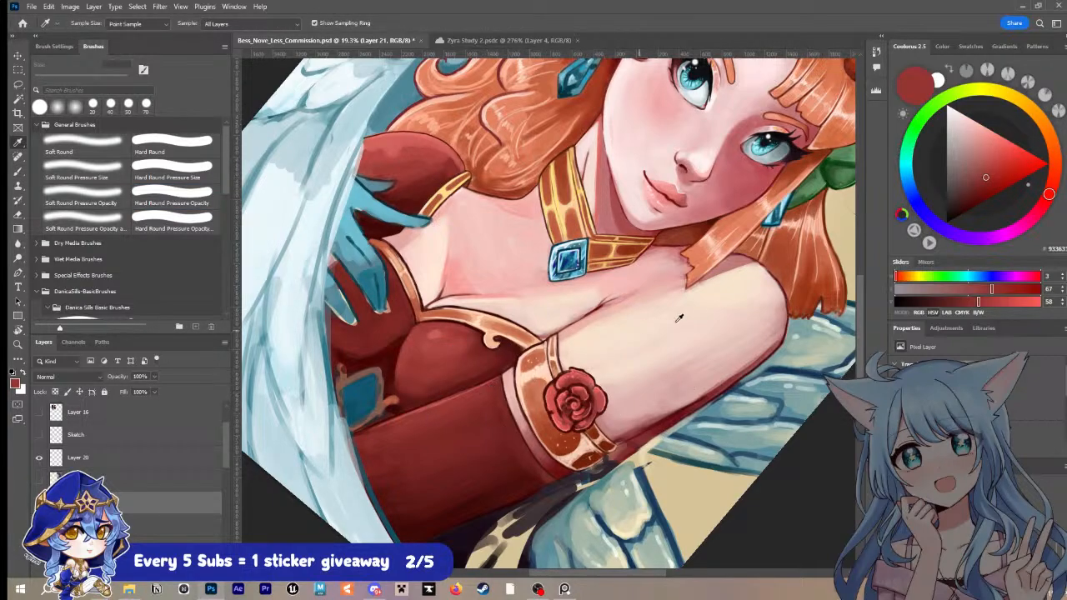
pyautogui.click(511, 380)
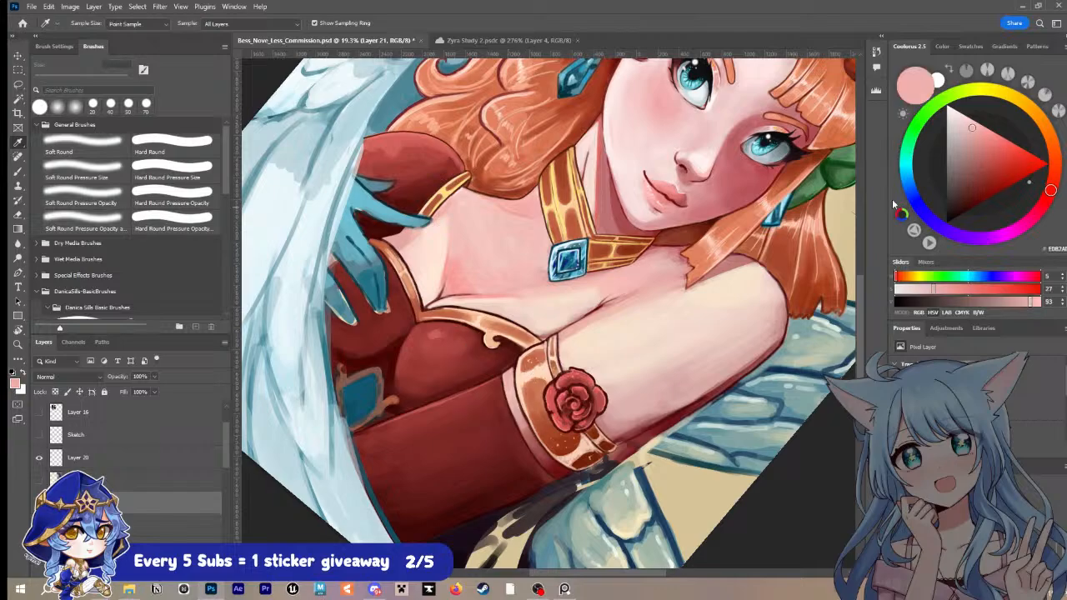
pyautogui.press('b')
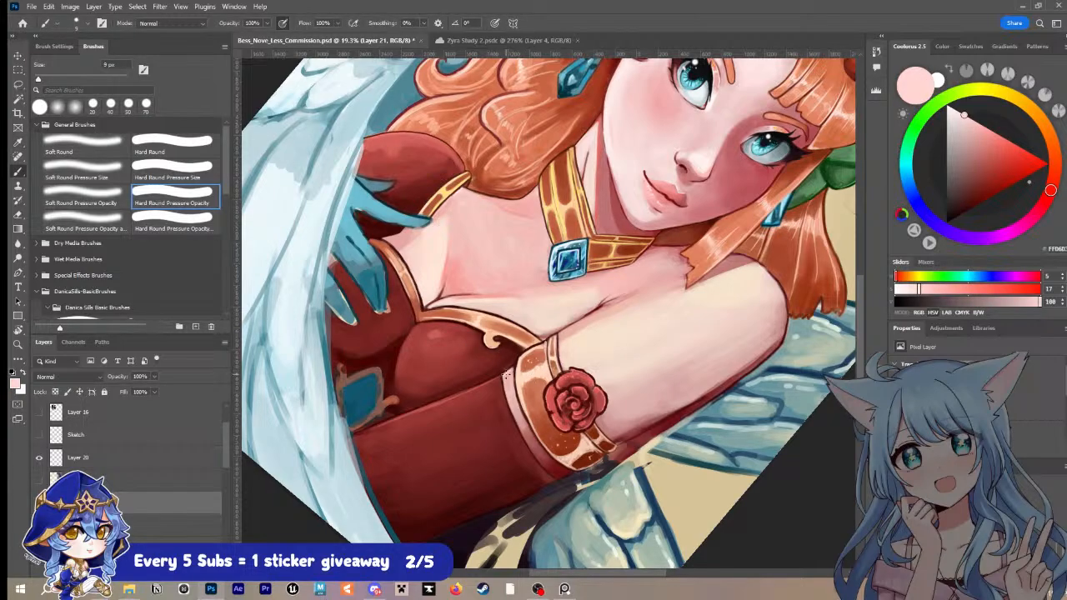
pyautogui.press(']')
pyautogui.press(']')
pyautogui.press(']')
pyautogui.hotkey('ctrl', 's')
# Step: Reset the canvas rotation to 0° and review the portrait around the arm and armband
pyautogui.press('r')
pyautogui.moveTo(586, 429); pyautogui.dragTo(656, 410)
pyautogui.scroll(-3, 660, 382)
pyautogui.scroll(1, 662, 397)
pyautogui.moveTo(713, 356); pyautogui.dragTo(711, 368)
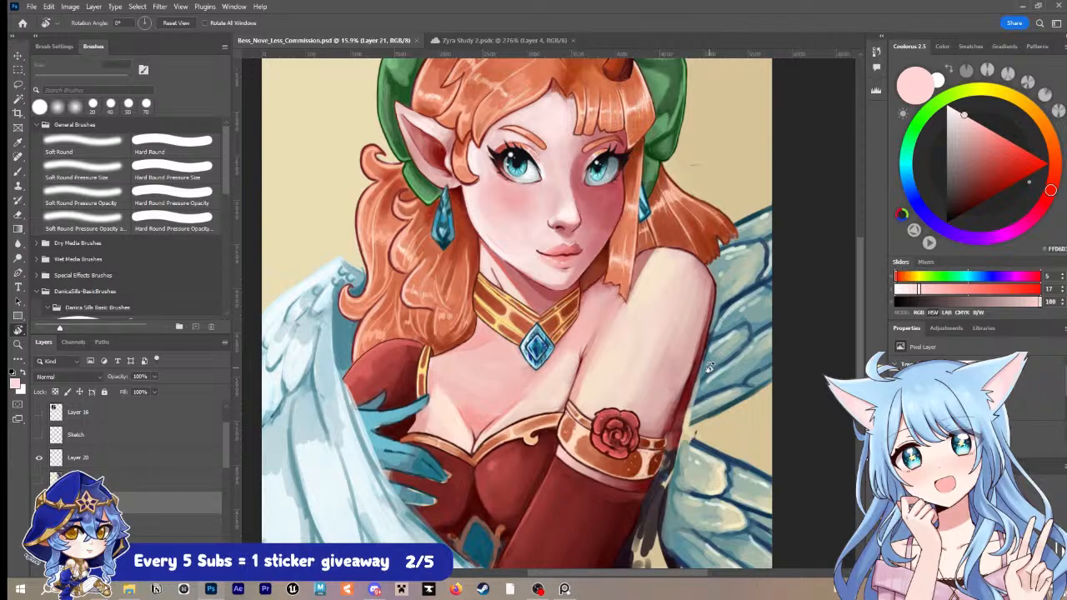
# Step: Touch up the rose's petals with a sampled red at 35 px and add light pink edge highlights at 10 px
pyautogui.press('i')
pyautogui.moveTo(672, 416); pyautogui.dragTo(727, 418)
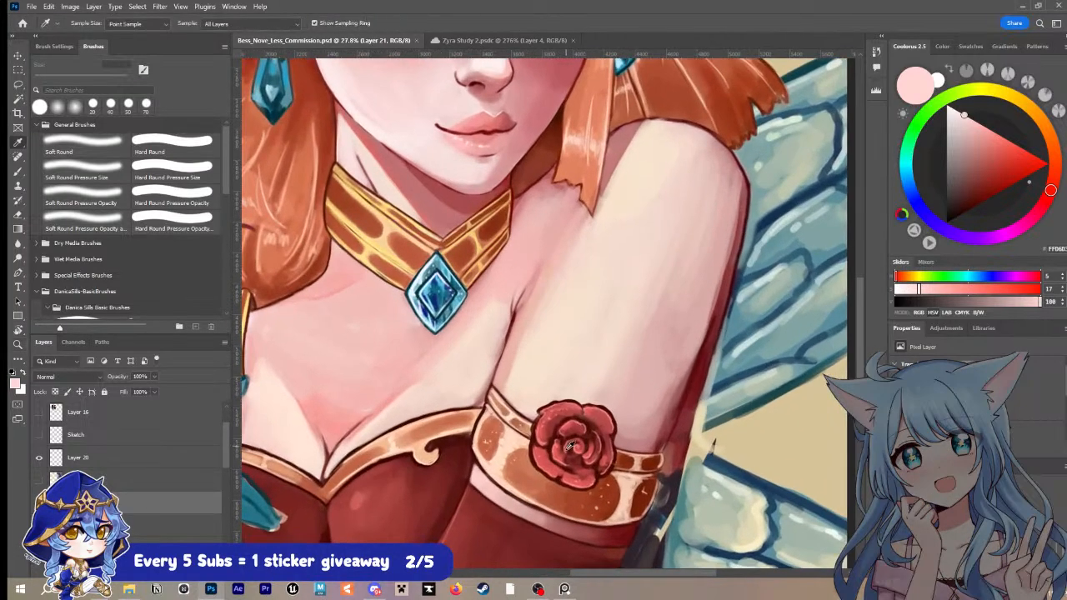
pyautogui.click(570, 448)
pyautogui.press('b')
pyautogui.click(580, 461)
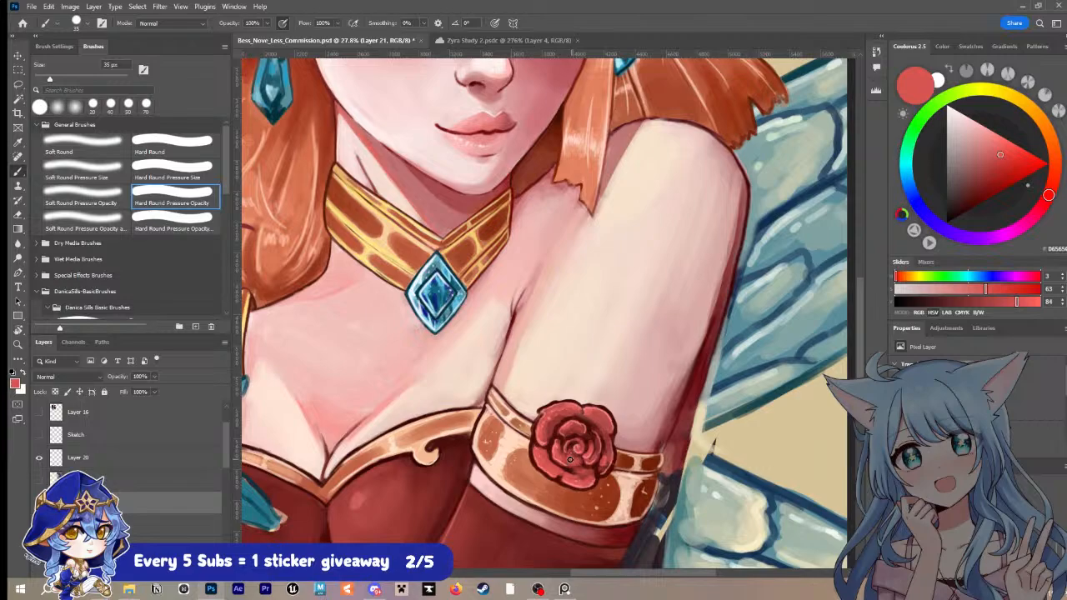
pyautogui.press('i')
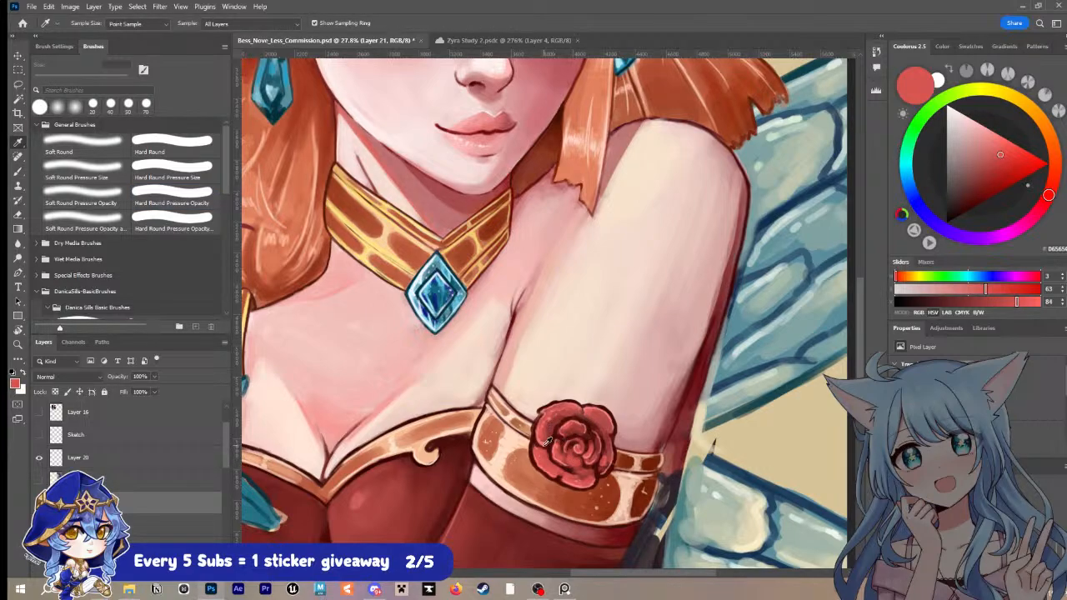
pyautogui.click(550, 433)
pyautogui.press('b')
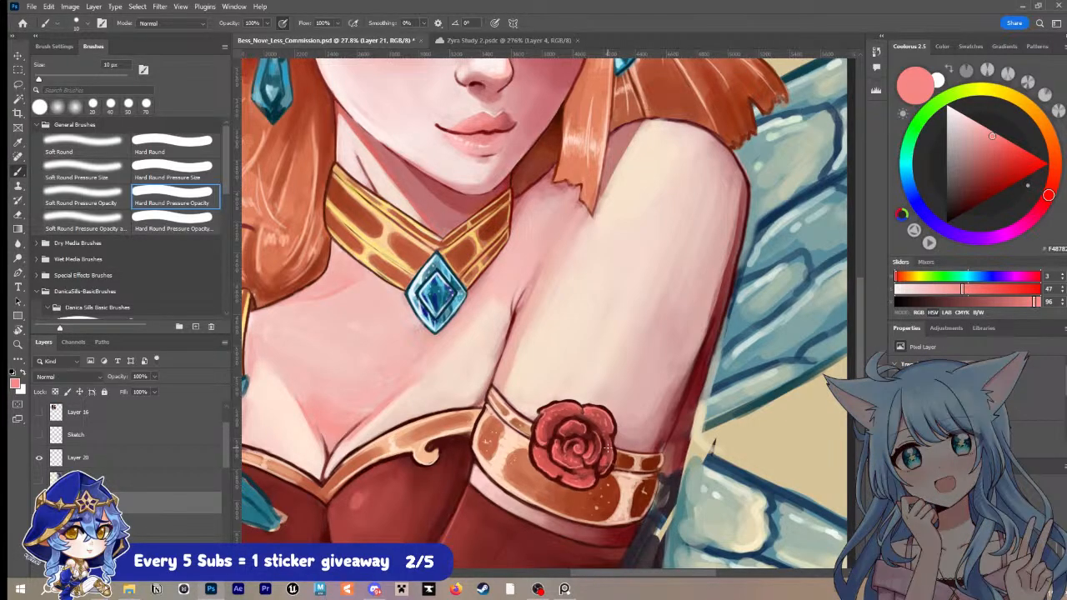
# Step: Refine the cleavage line above the bodice trim with sampled maroon and pink, enlarging the brush to 25 px, and save the document
pyautogui.keyDown('alt'); pyautogui.click(330, 454); pyautogui.keyUp('alt')
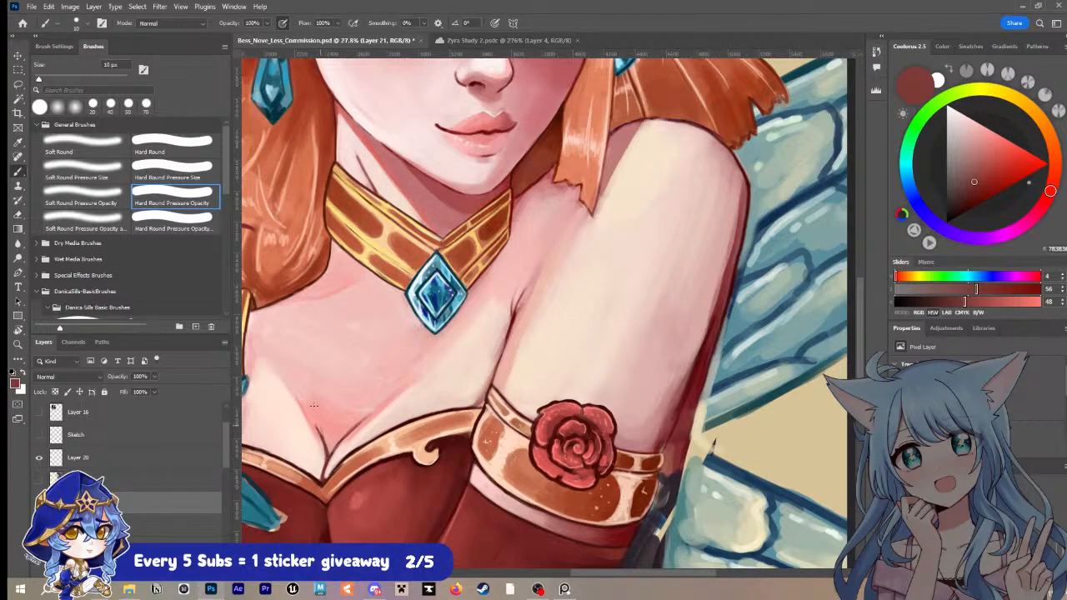
pyautogui.keyDown('alt'); pyautogui.click(319, 428); pyautogui.keyUp('alt')
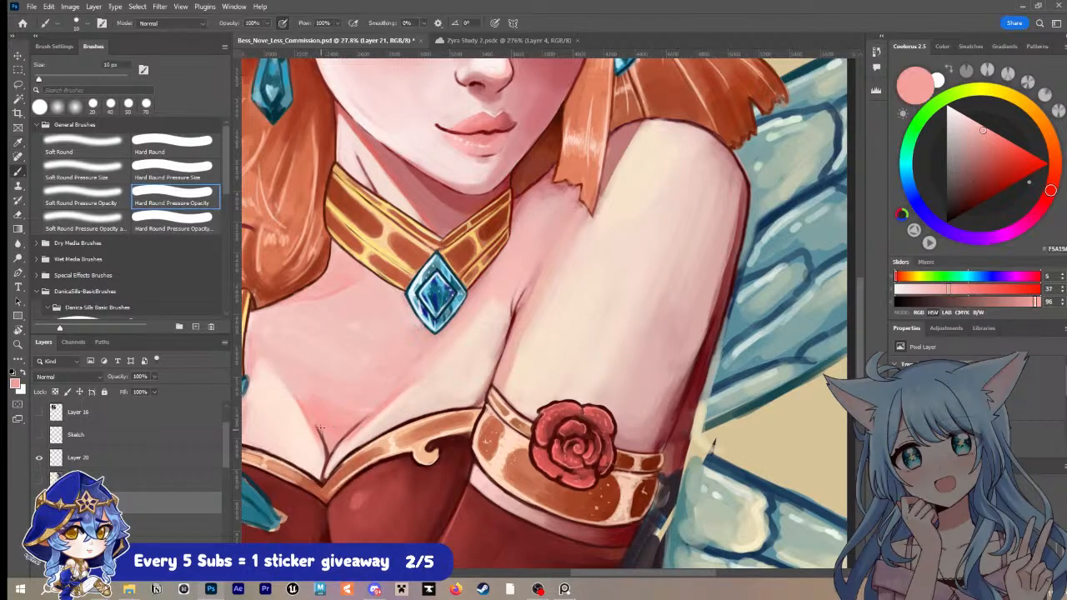
pyautogui.press(']')
pyautogui.press(']')
pyautogui.hotkey('ctrl', 's')
pyautogui.scroll(-5, 603, 350)
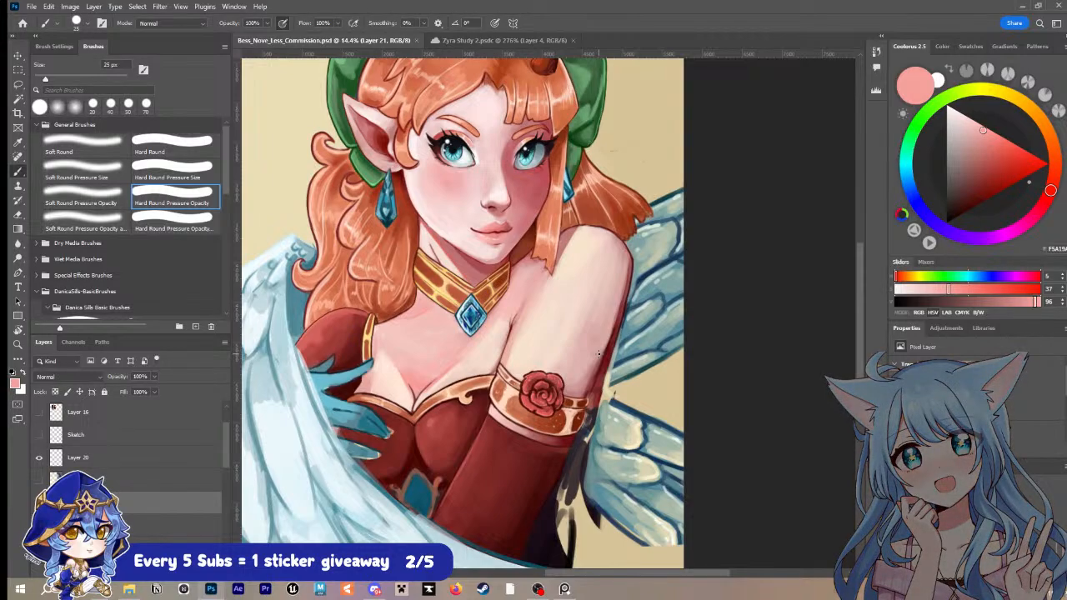
# Step: Fill the gaps in the dark shape behind the red sleeve with a sampled near-black purple at 50 px
pyautogui.keyDown('alt'); pyautogui.click(551, 523); pyautogui.keyUp('alt')
pyautogui.press(']')
pyautogui.press(']')
pyautogui.press(']')
pyautogui.press(']')
pyautogui.moveTo(567, 506)
pyautogui.mouseDown()
pyautogui.moveTo(564, 557)
pyautogui.moveTo(569, 468)
pyautogui.moveTo(563, 493)
pyautogui.moveTo(572, 504)
pyautogui.moveTo(584, 435)
pyautogui.moveTo(563, 472)
pyautogui.moveTo(594, 421)
pyautogui.mouseUp()
pyautogui.press(']')
pyautogui.moveTo(571, 508)
pyautogui.mouseDown()
pyautogui.moveTo(576, 492)
pyautogui.moveTo(560, 501)
pyautogui.mouseUp()
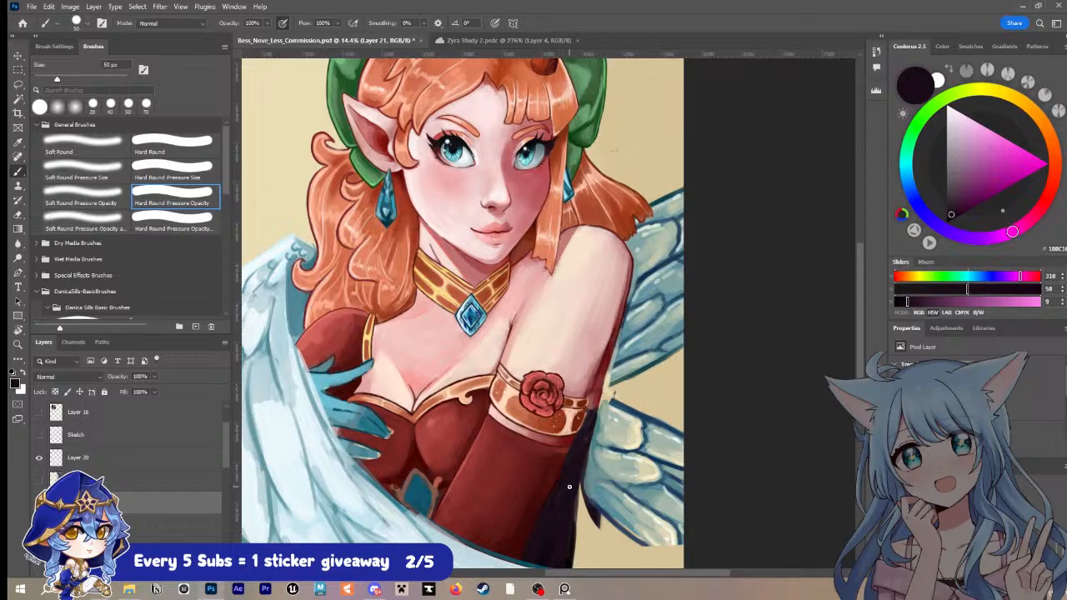
# Step: Clean up the dark shape's outer edge with a 45 px Hard Round eraser on Layer 21 and Layer 14
pyautogui.press('[')
pyautogui.press('e')
pyautogui.moveTo(576, 524); pyautogui.dragTo(573, 515)
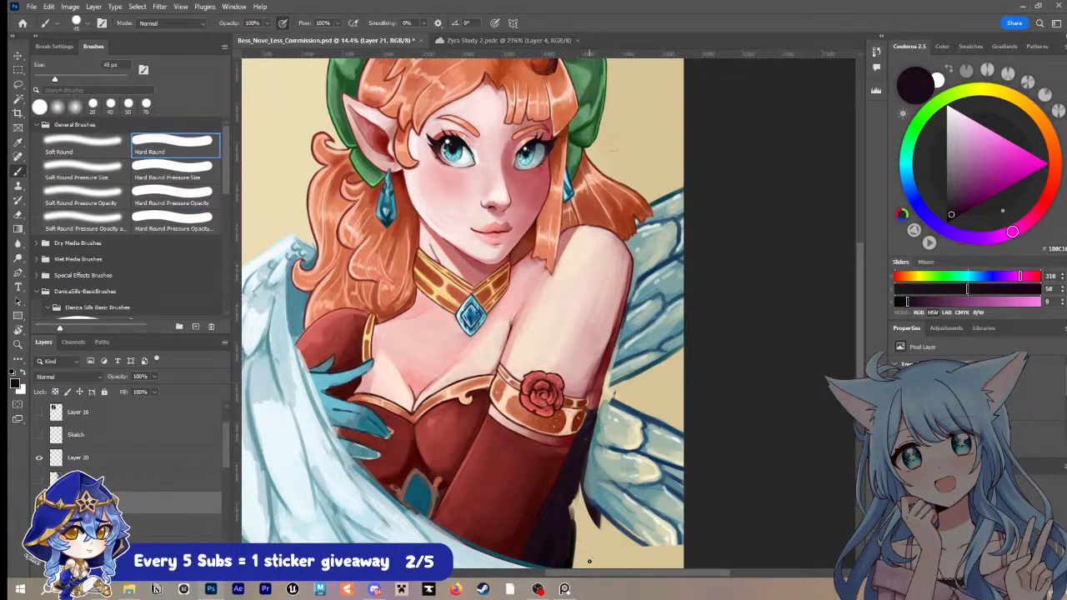
pyautogui.moveTo(225, 451); pyautogui.dragTo(223, 492)
pyautogui.click(190, 518)
pyautogui.moveTo(575, 512)
pyautogui.mouseDown()
pyautogui.moveTo(578, 555)
pyautogui.moveTo(581, 491)
pyautogui.moveTo(577, 565)
pyautogui.mouseUp()
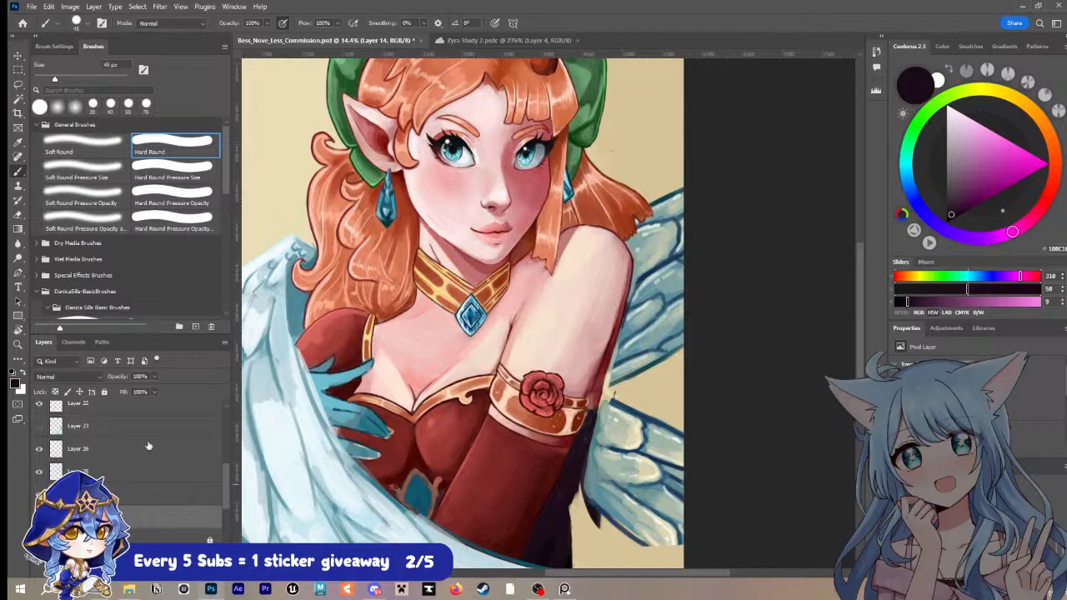
# Step: Return to Layer 21, refine the dark shape's edge beside the lower wing at 45 px, and save the document
pyautogui.scroll(2, 228, 462)
pyautogui.scroll(3, 227, 460)
pyautogui.click(220, 444)
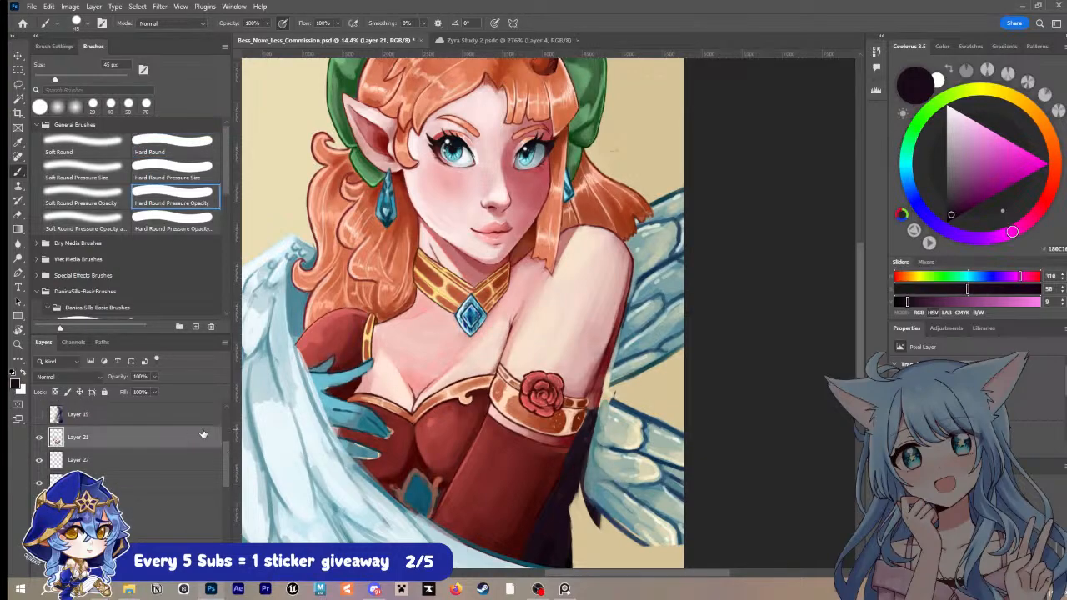
pyautogui.moveTo(580, 485); pyautogui.dragTo(574, 503)
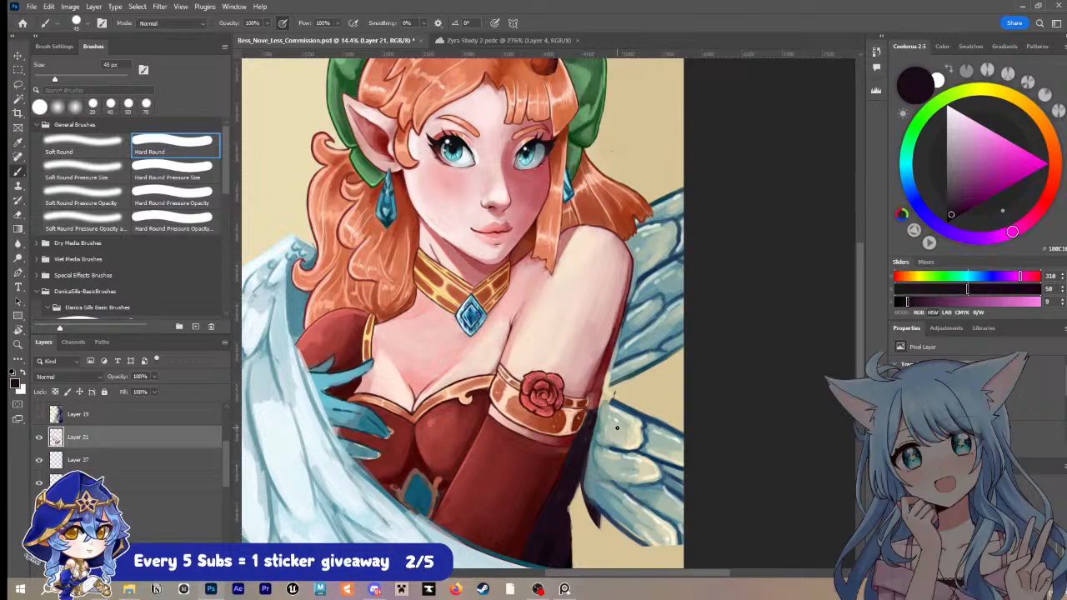
pyautogui.hotkey('ctrl', 's')
pyautogui.scroll(-2, 587, 395)
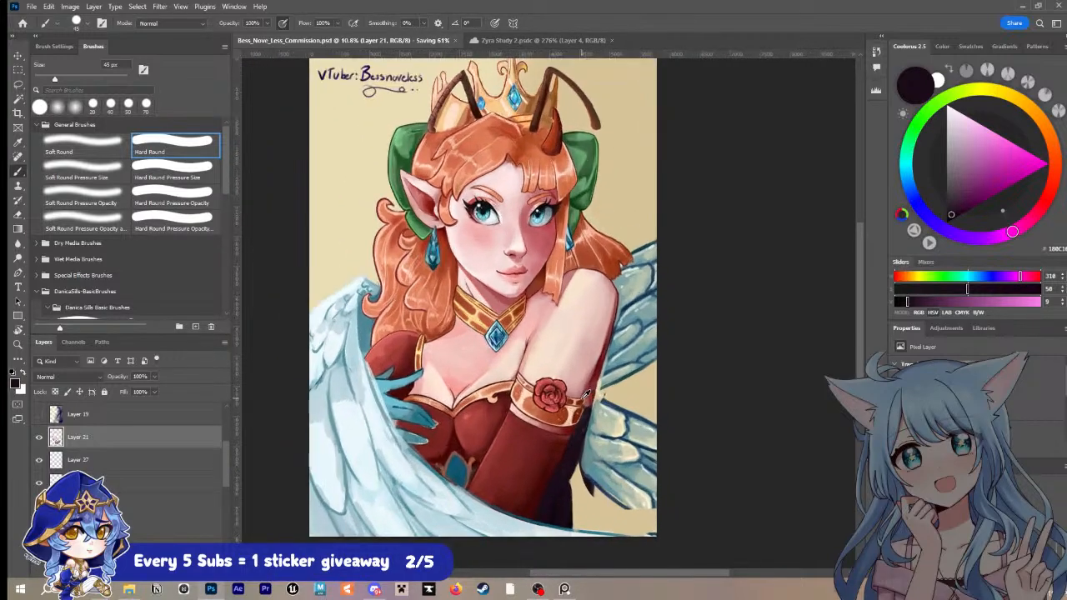
pyautogui.scroll(2, 588, 396)
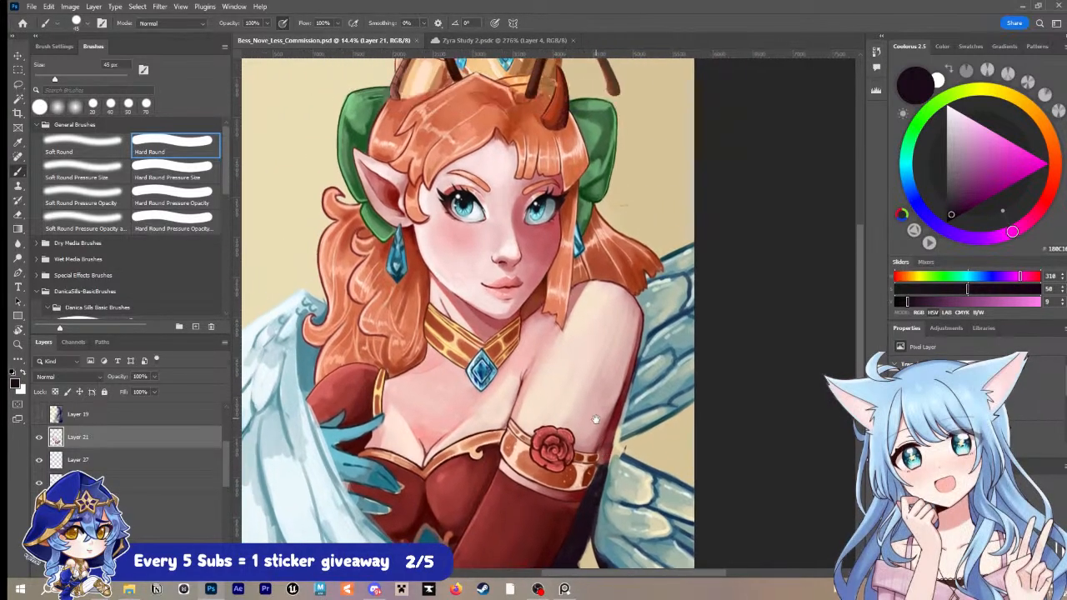
pyautogui.scroll(1, 559, 408)
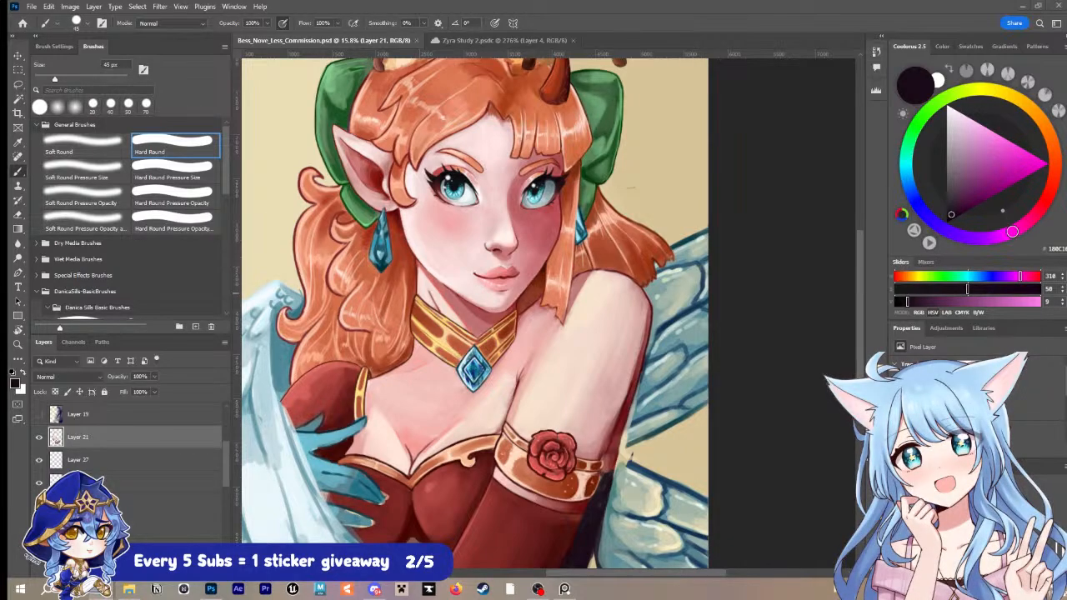
pyautogui.moveTo(1059, 333); pyautogui.dragTo(742, 3)
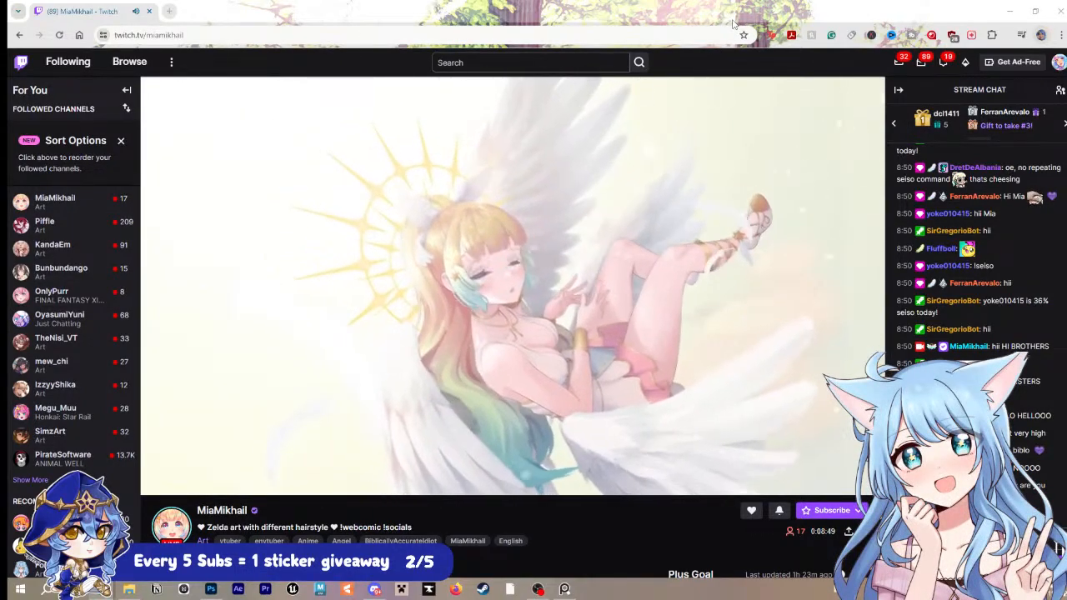
pyautogui.moveTo(733, 21); pyautogui.dragTo(1066, 137)
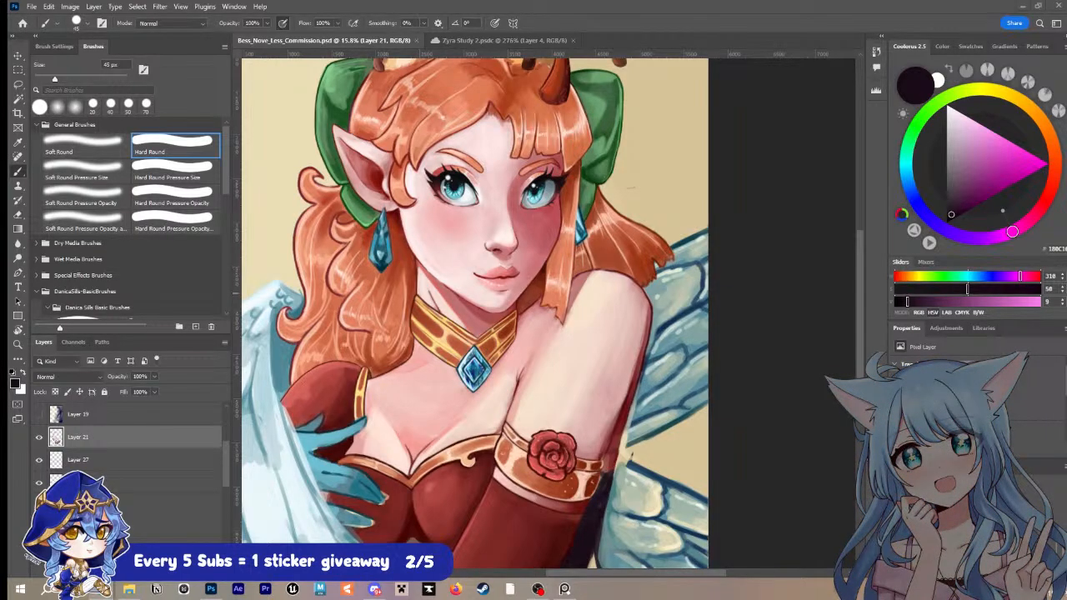
pyautogui.press('super+d')
pyautogui.press('super+d')
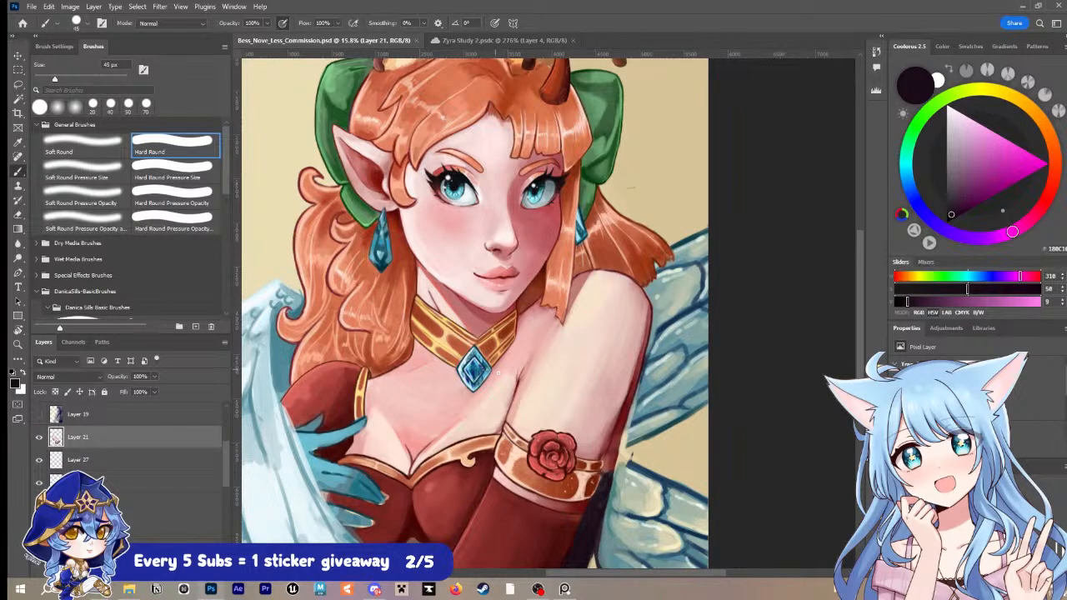
# Step: Review the rose, armband, arm and wings against the whole portrait, both close up and at full view
pyautogui.scroll(-2, 558, 388)
pyautogui.scroll(3, 558, 388)
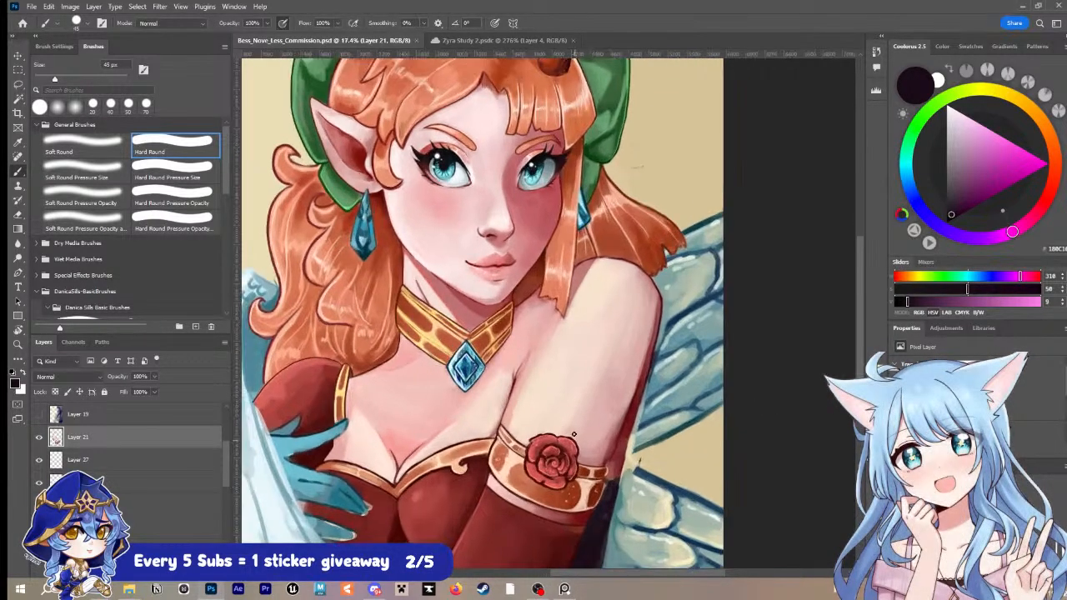
pyautogui.moveTo(555, 412)
pyautogui.mouseDown()
pyautogui.moveTo(537, 411)
pyautogui.moveTo(583, 519)
pyautogui.mouseUp()
pyautogui.hotkey('ctrl', 'z')
pyautogui.scroll(-2, 580, 451)
pyautogui.moveTo(587, 450); pyautogui.dragTo(585, 432)
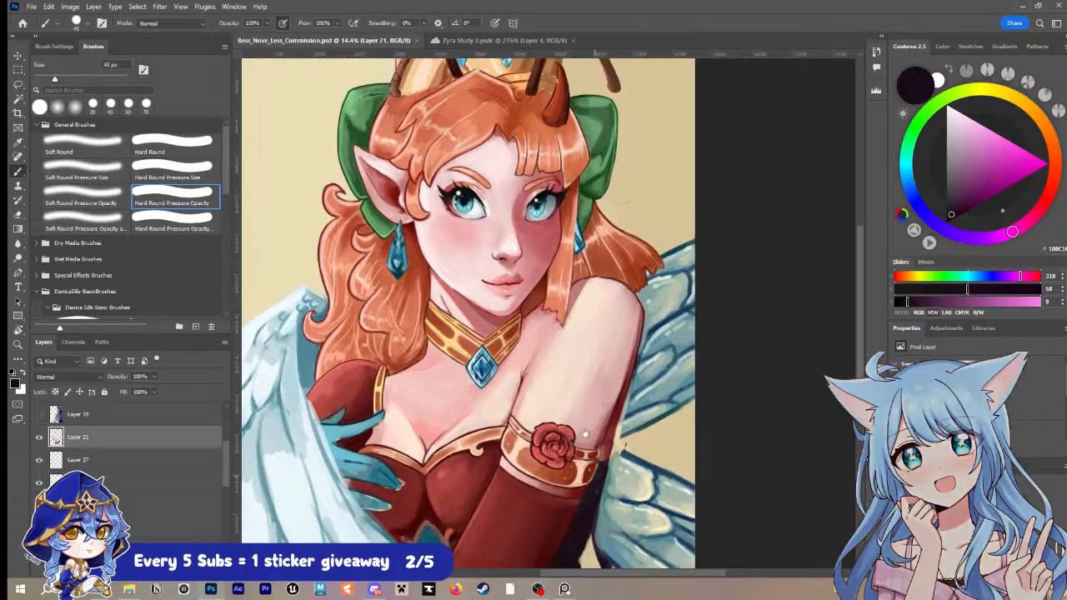
pyautogui.scroll(-3, 585, 432)
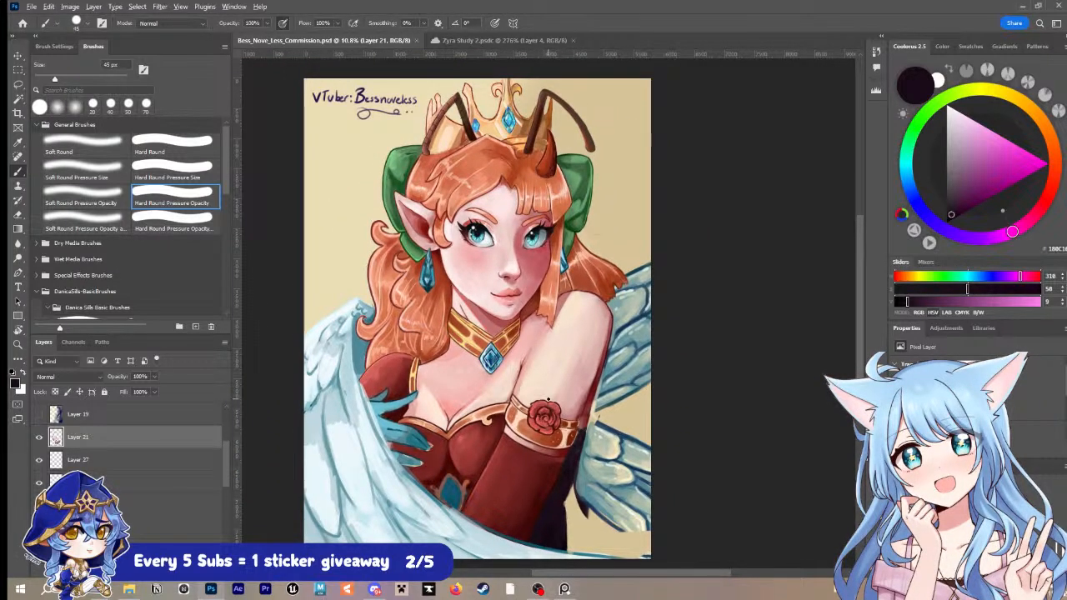
pyautogui.scroll(3, 548, 401)
pyautogui.moveTo(650, 372); pyautogui.dragTo(653, 404)
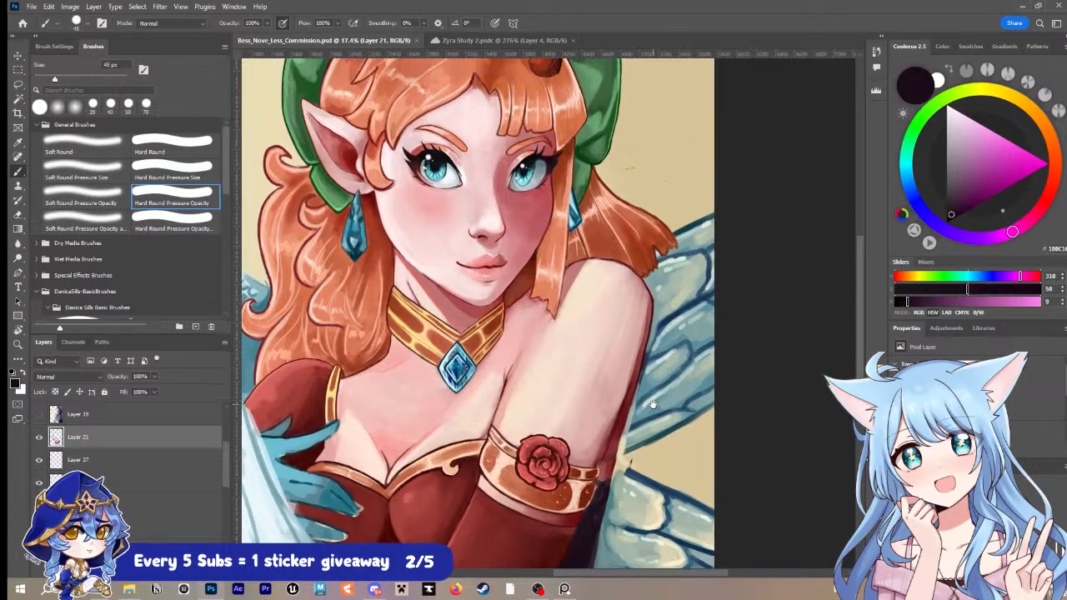